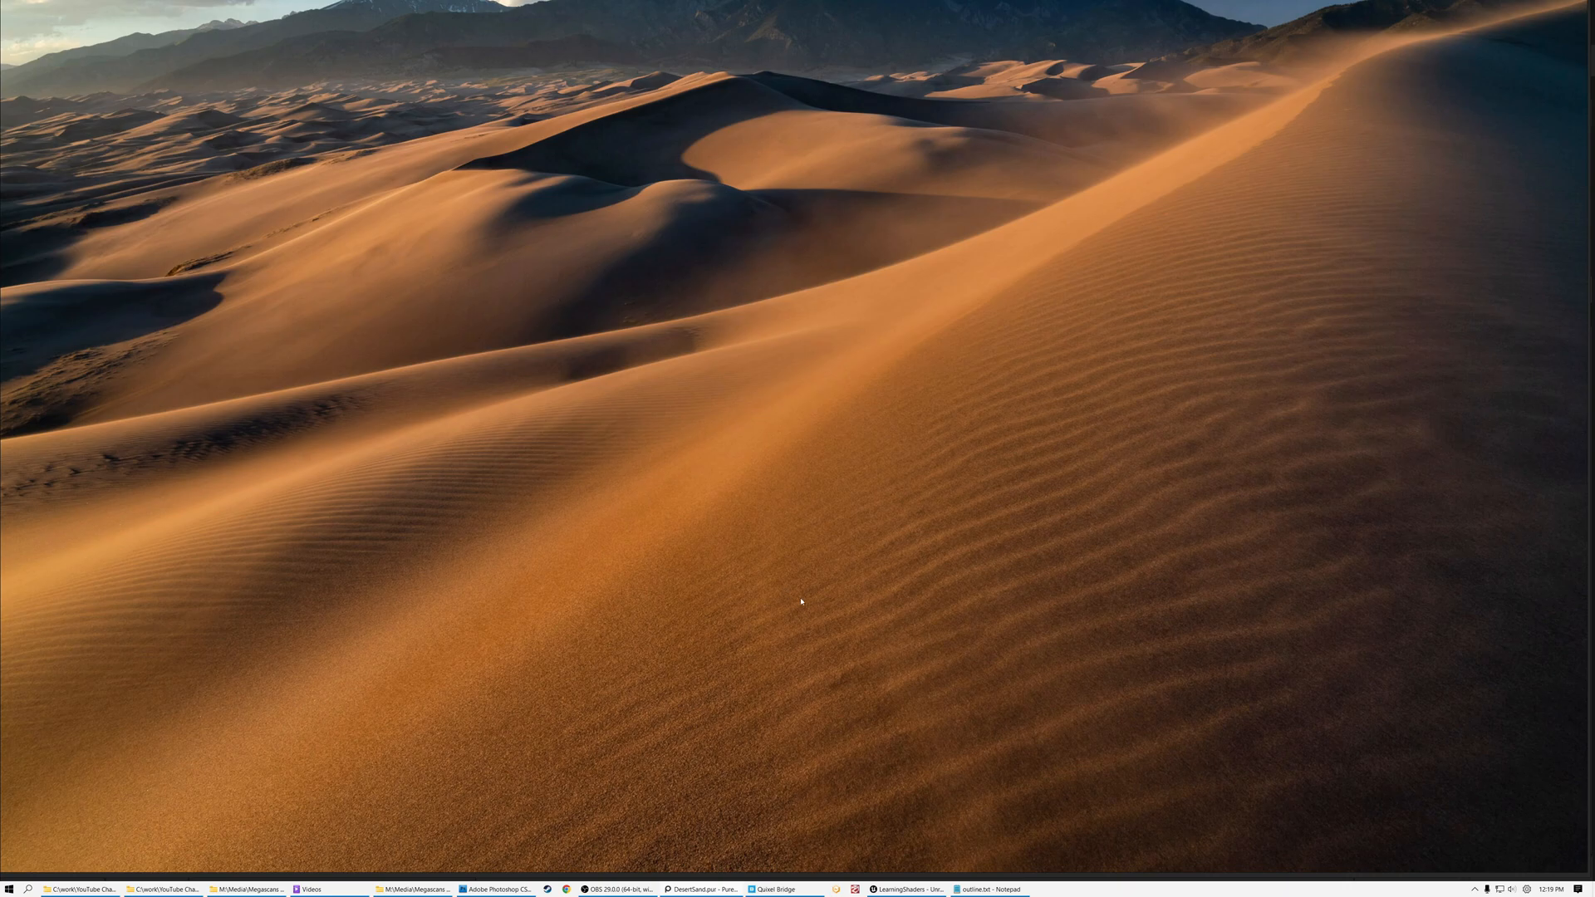
# Examine the sand ripples and grain up close and from afar in the orange dune reference photo
pyautogui.scroll(6, 793, 598)
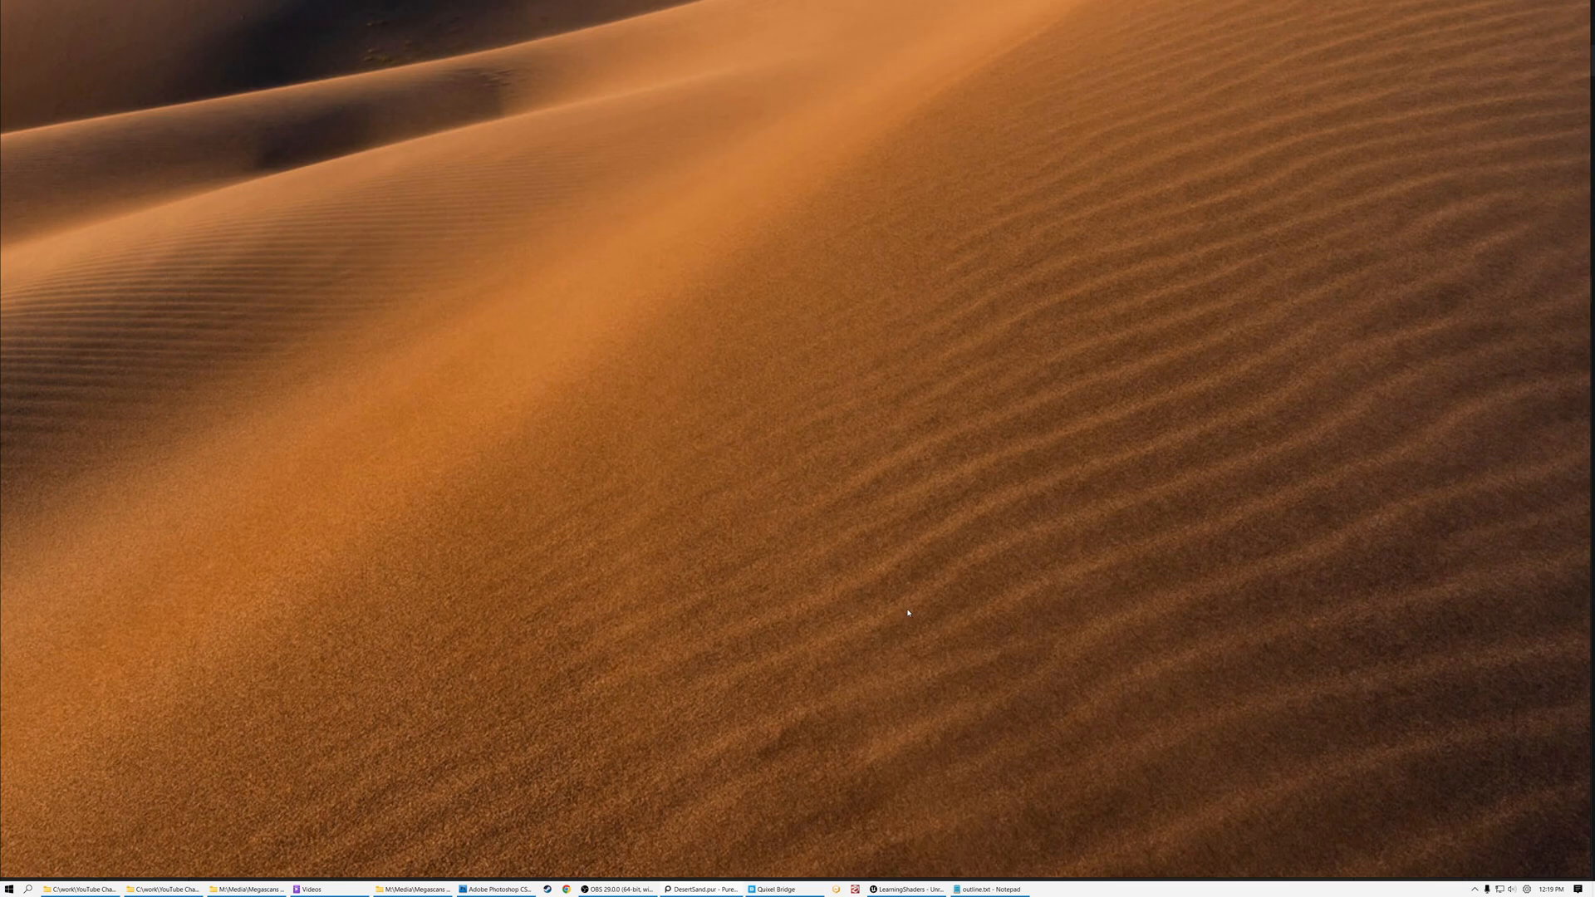
pyautogui.scroll(2, 909, 589)
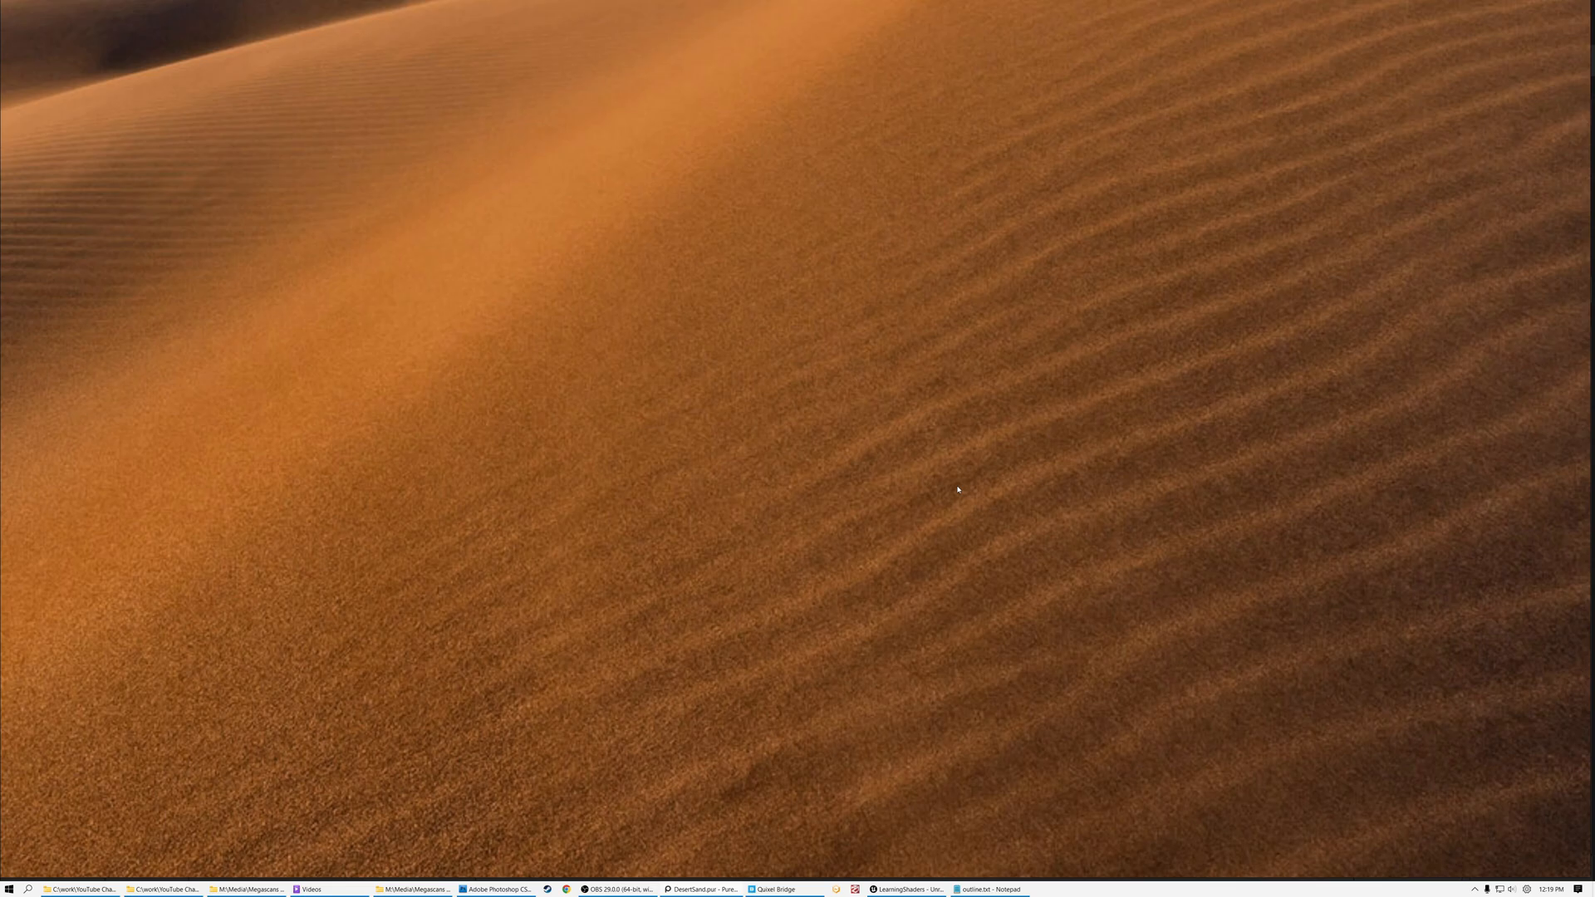
pyautogui.scroll(-4, 958, 489)
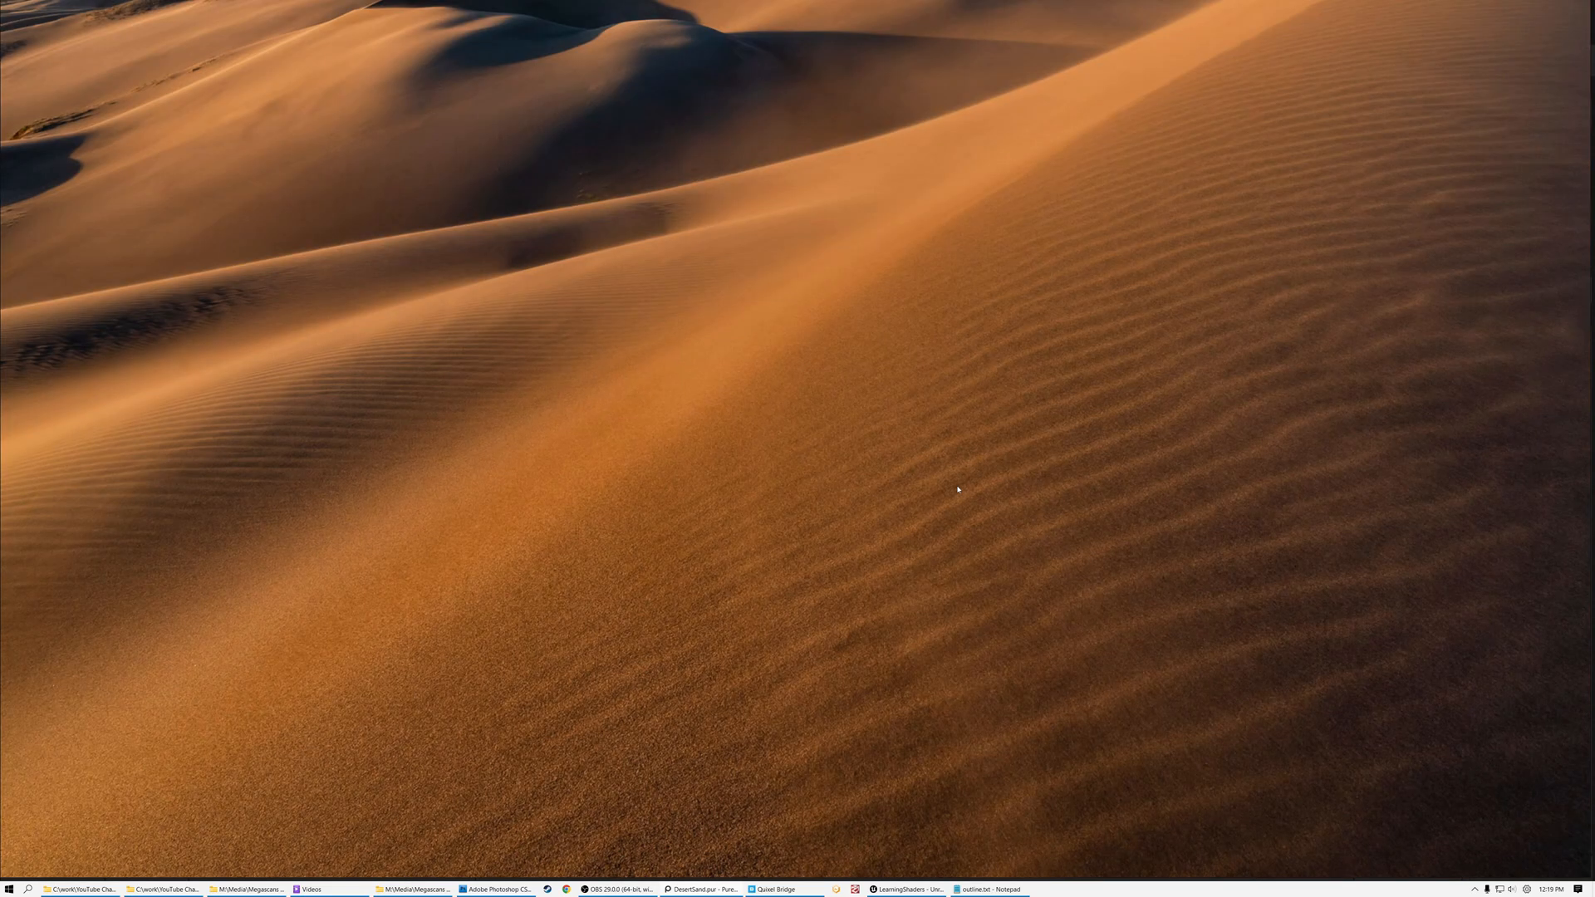
pyautogui.scroll(-2, 958, 489)
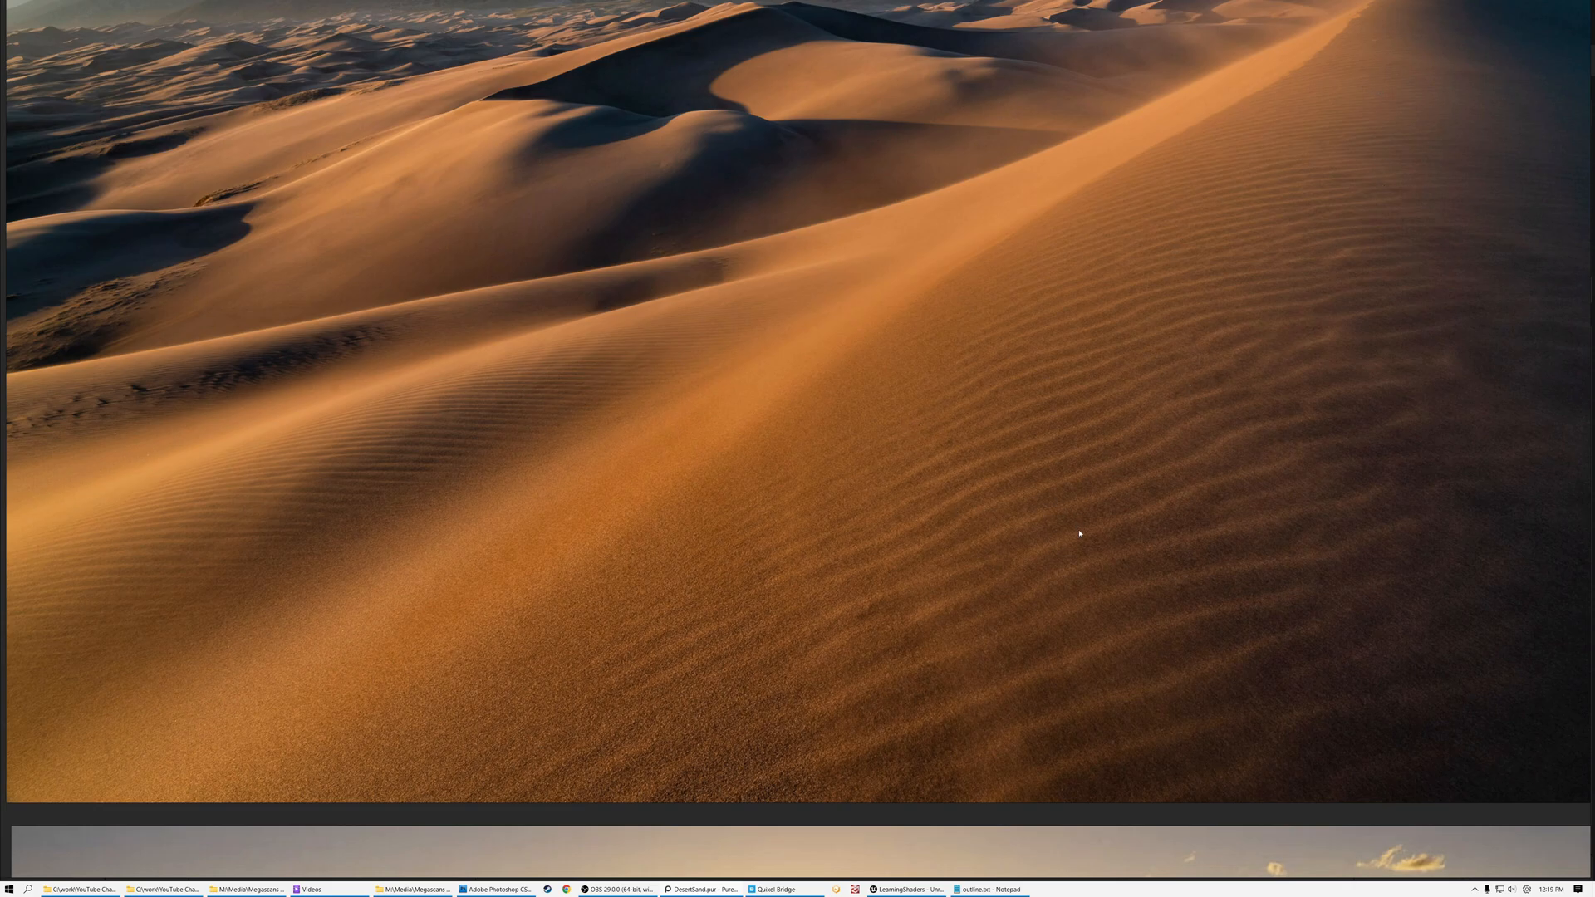
pyautogui.scroll(2, 1017, 294)
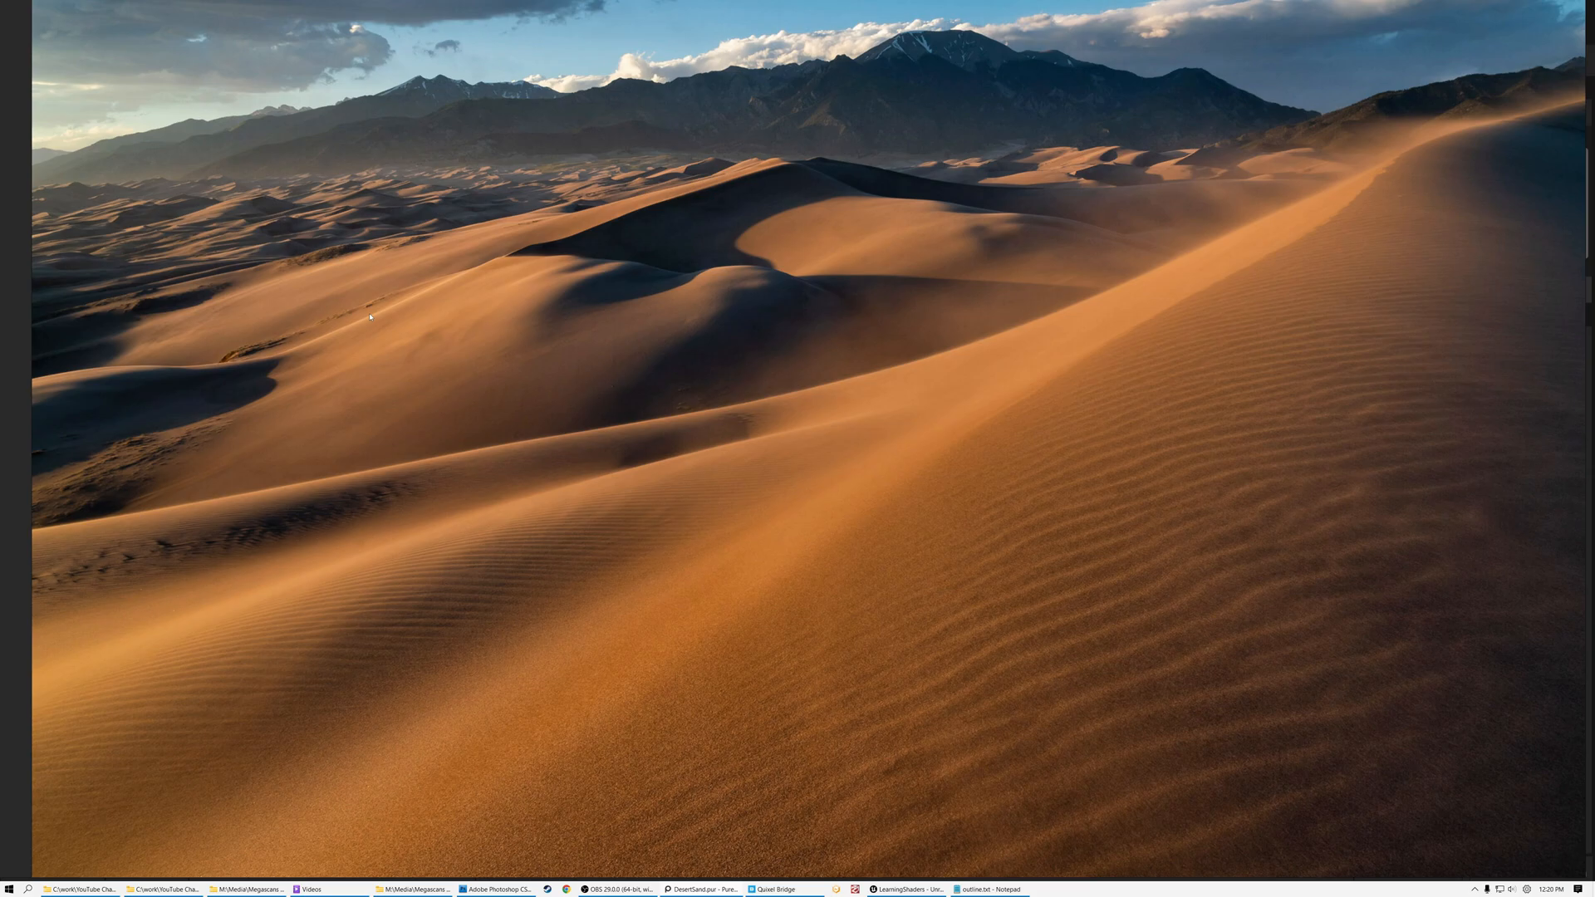
# Examine the sunset dune reference photo, then continue to the blue-sky photo beneath it
pyautogui.scroll(-6, 883, 366)
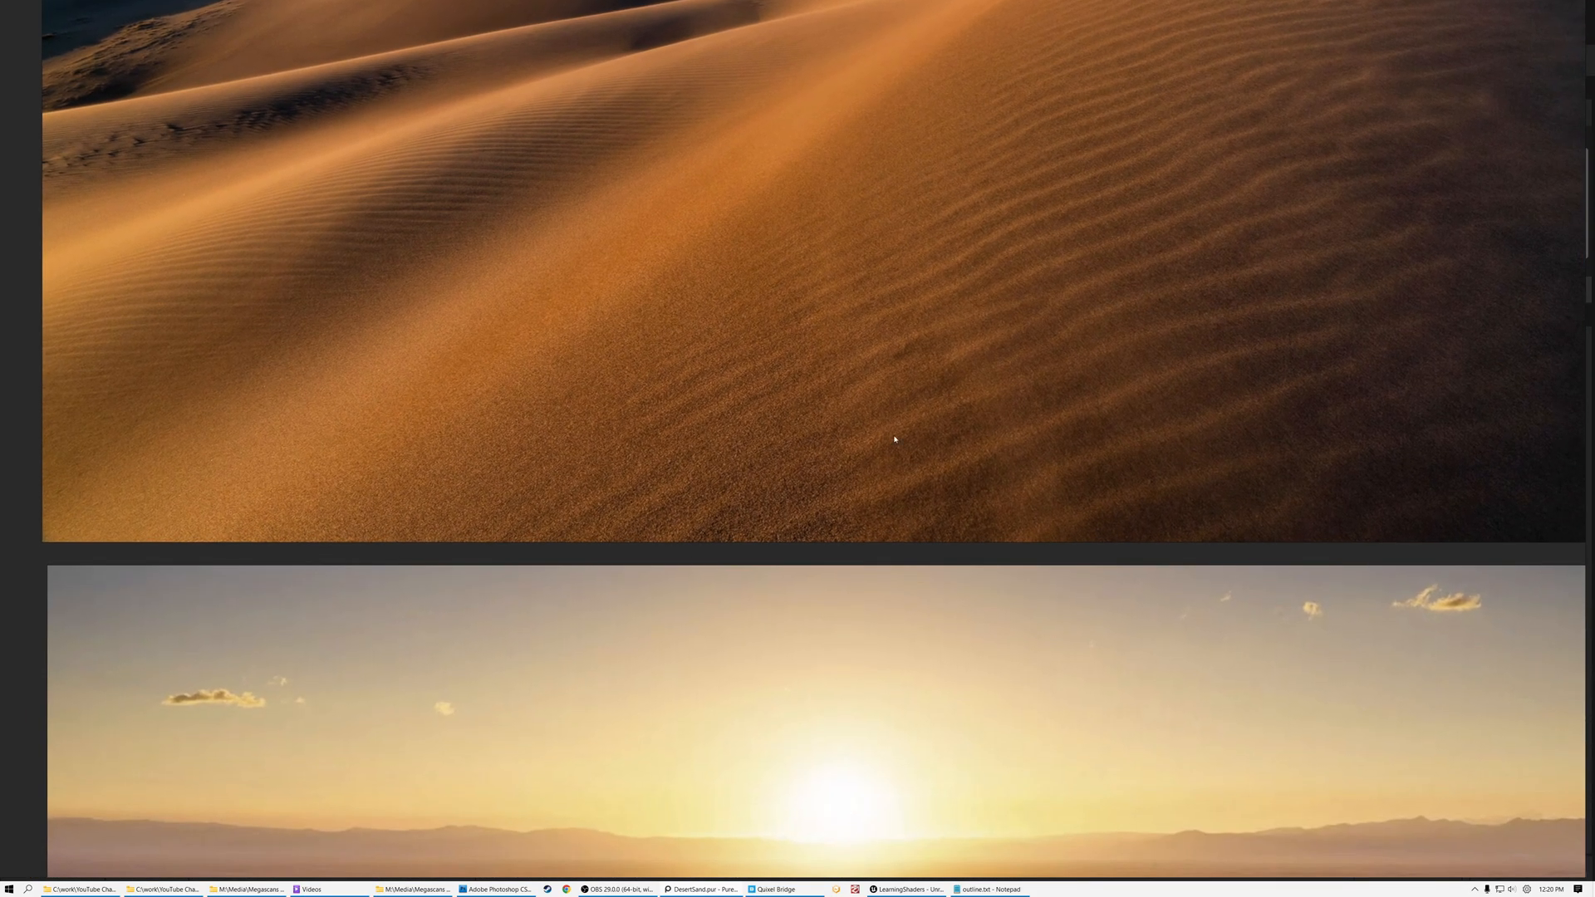
pyautogui.scroll(-3, 945, 574)
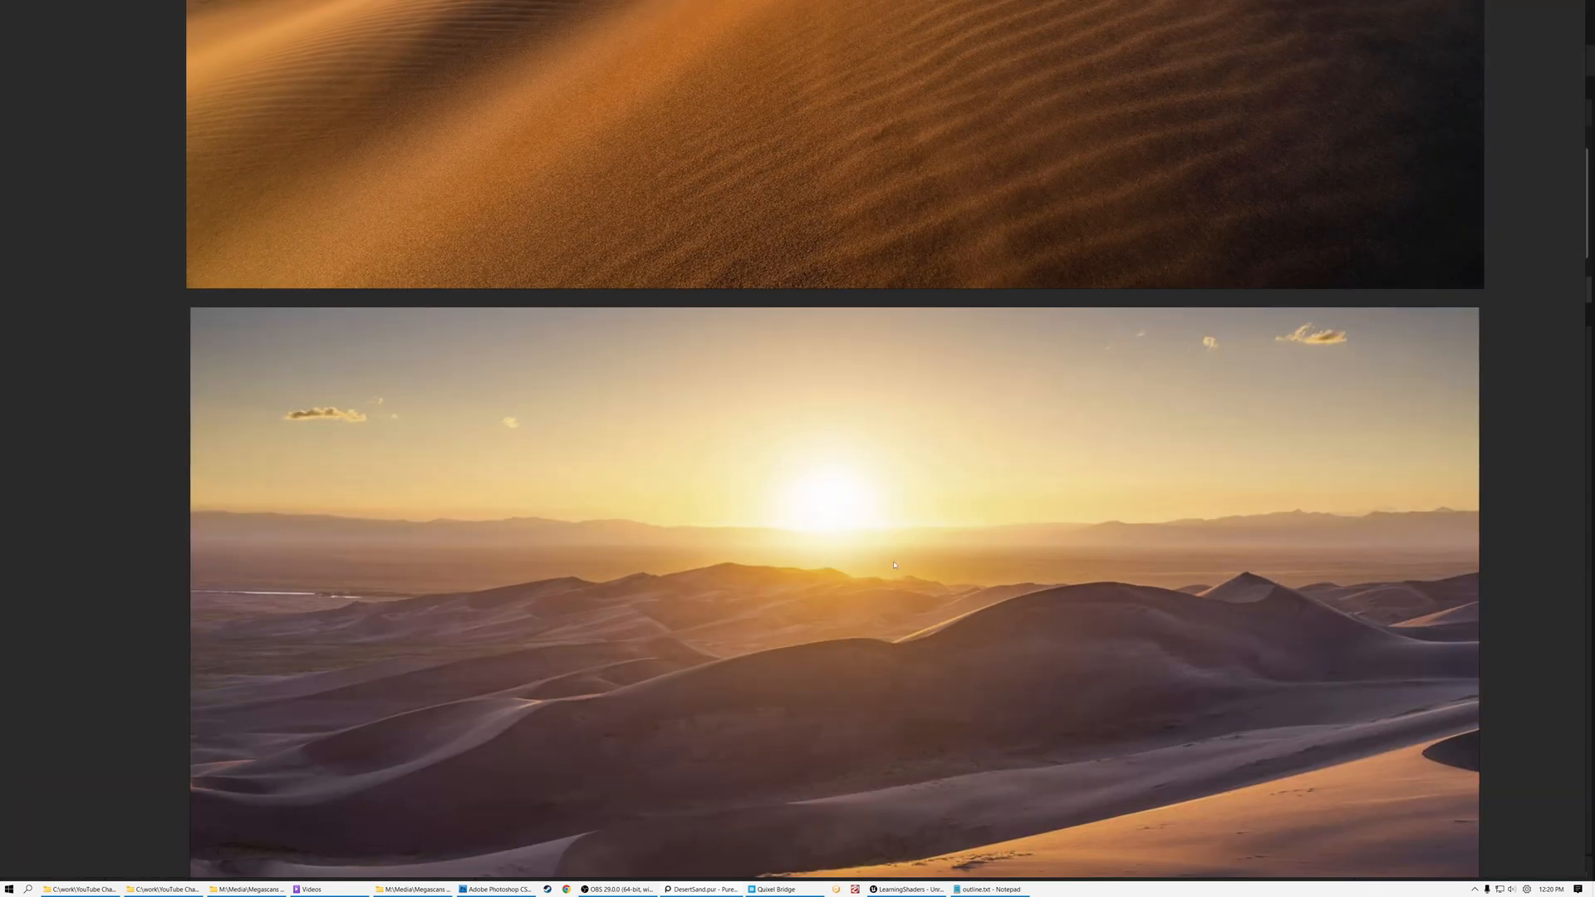
pyautogui.scroll(-3, 894, 565)
pyautogui.scroll(-1, 925, 523)
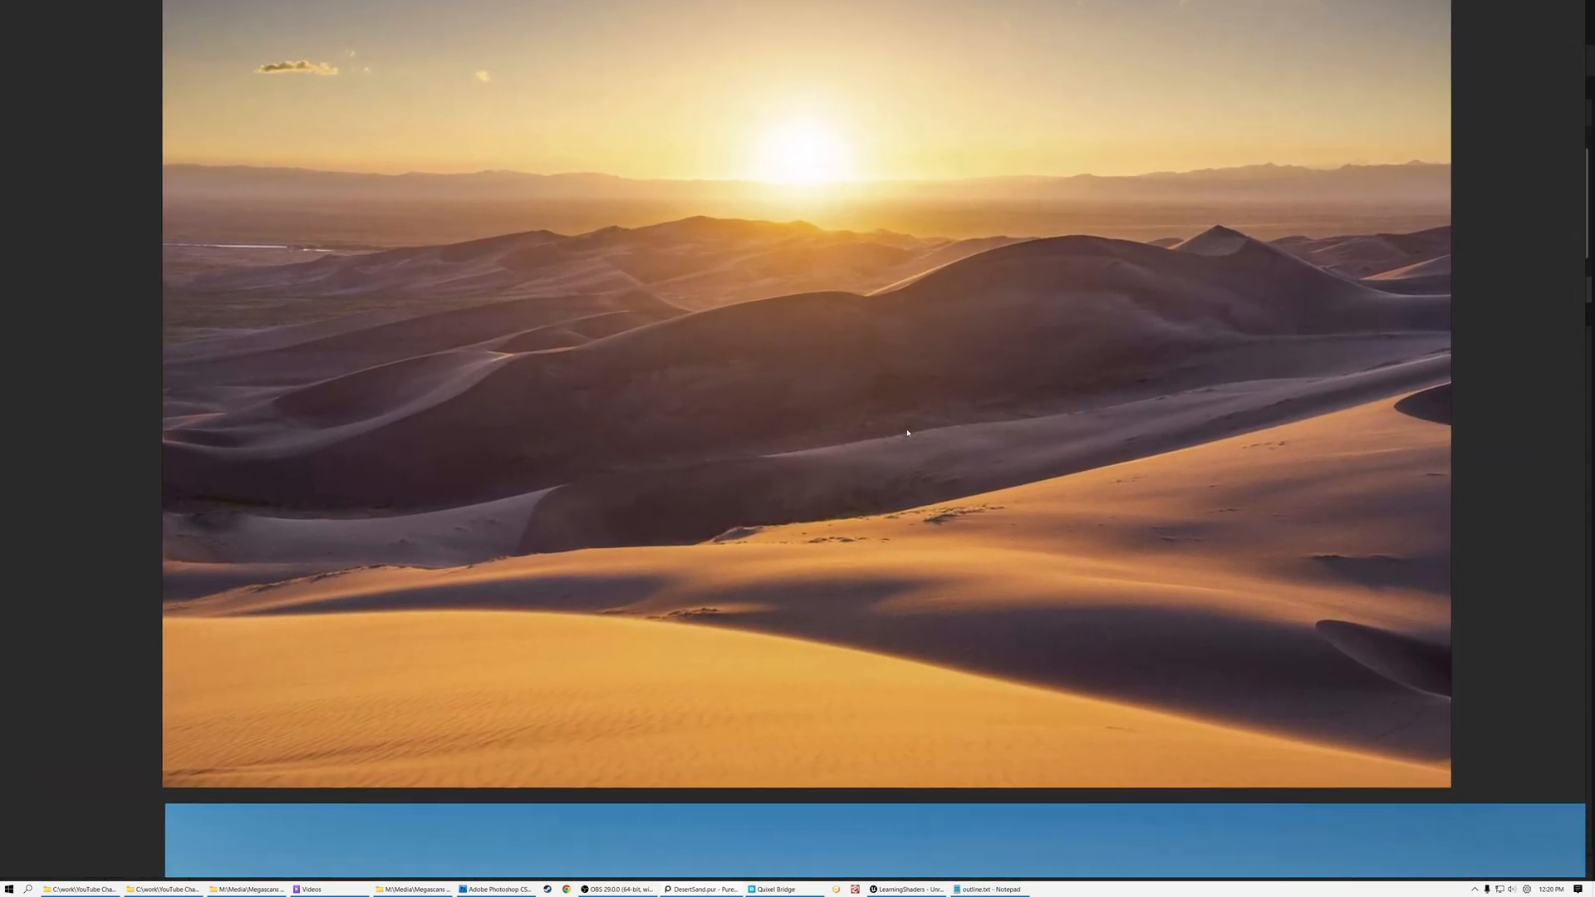
pyautogui.scroll(2, 872, 488)
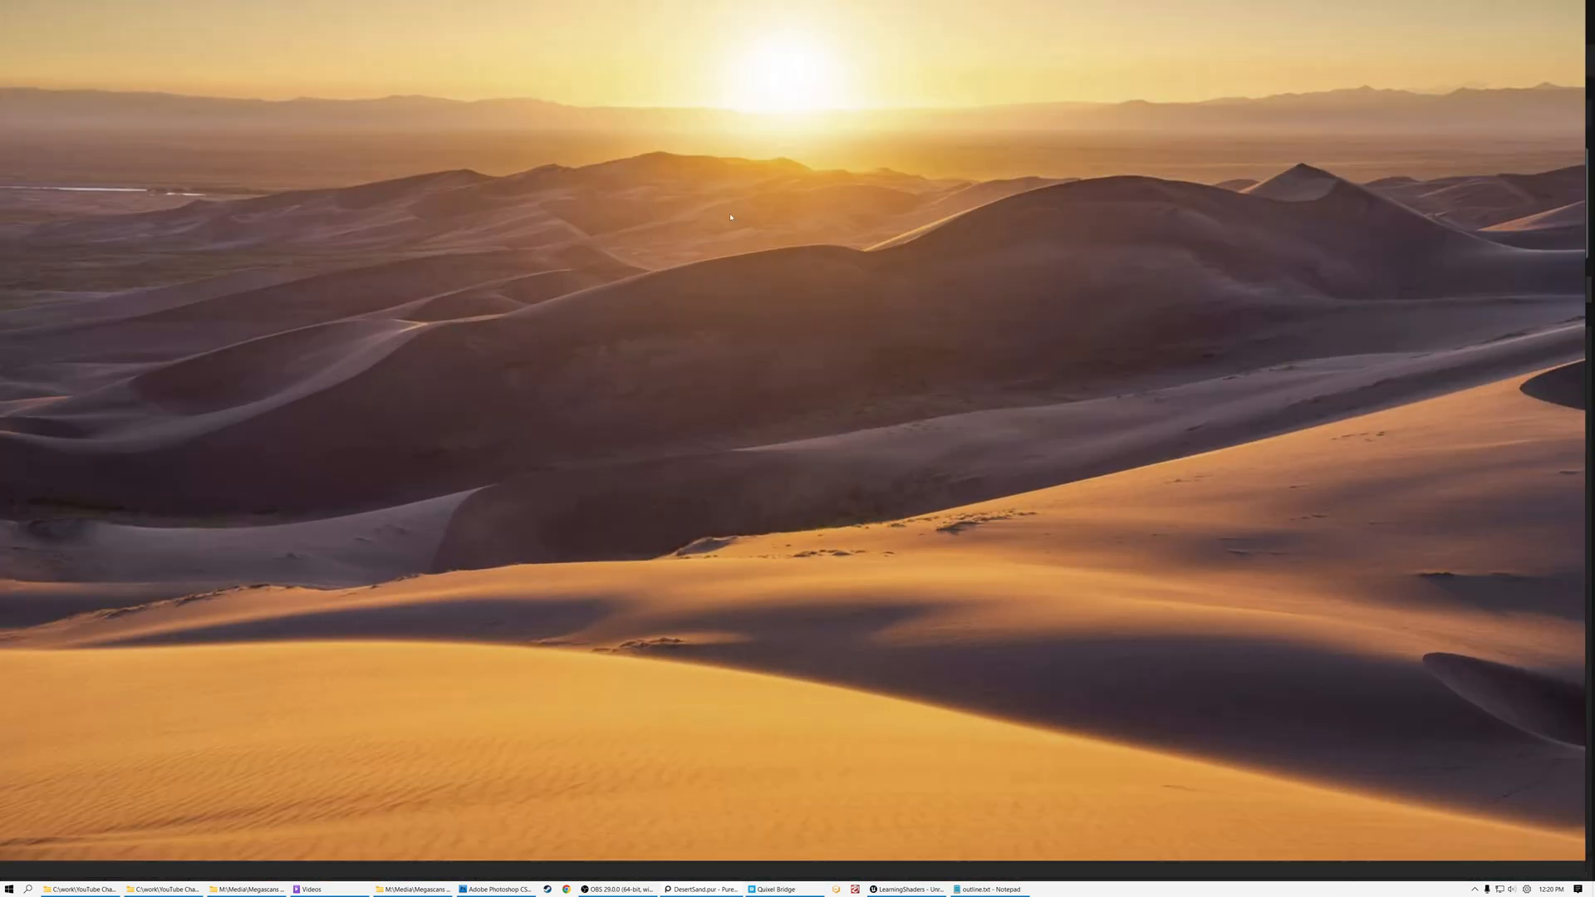
pyautogui.moveTo(867, 622); pyautogui.dragTo(918, 530, button='middle')
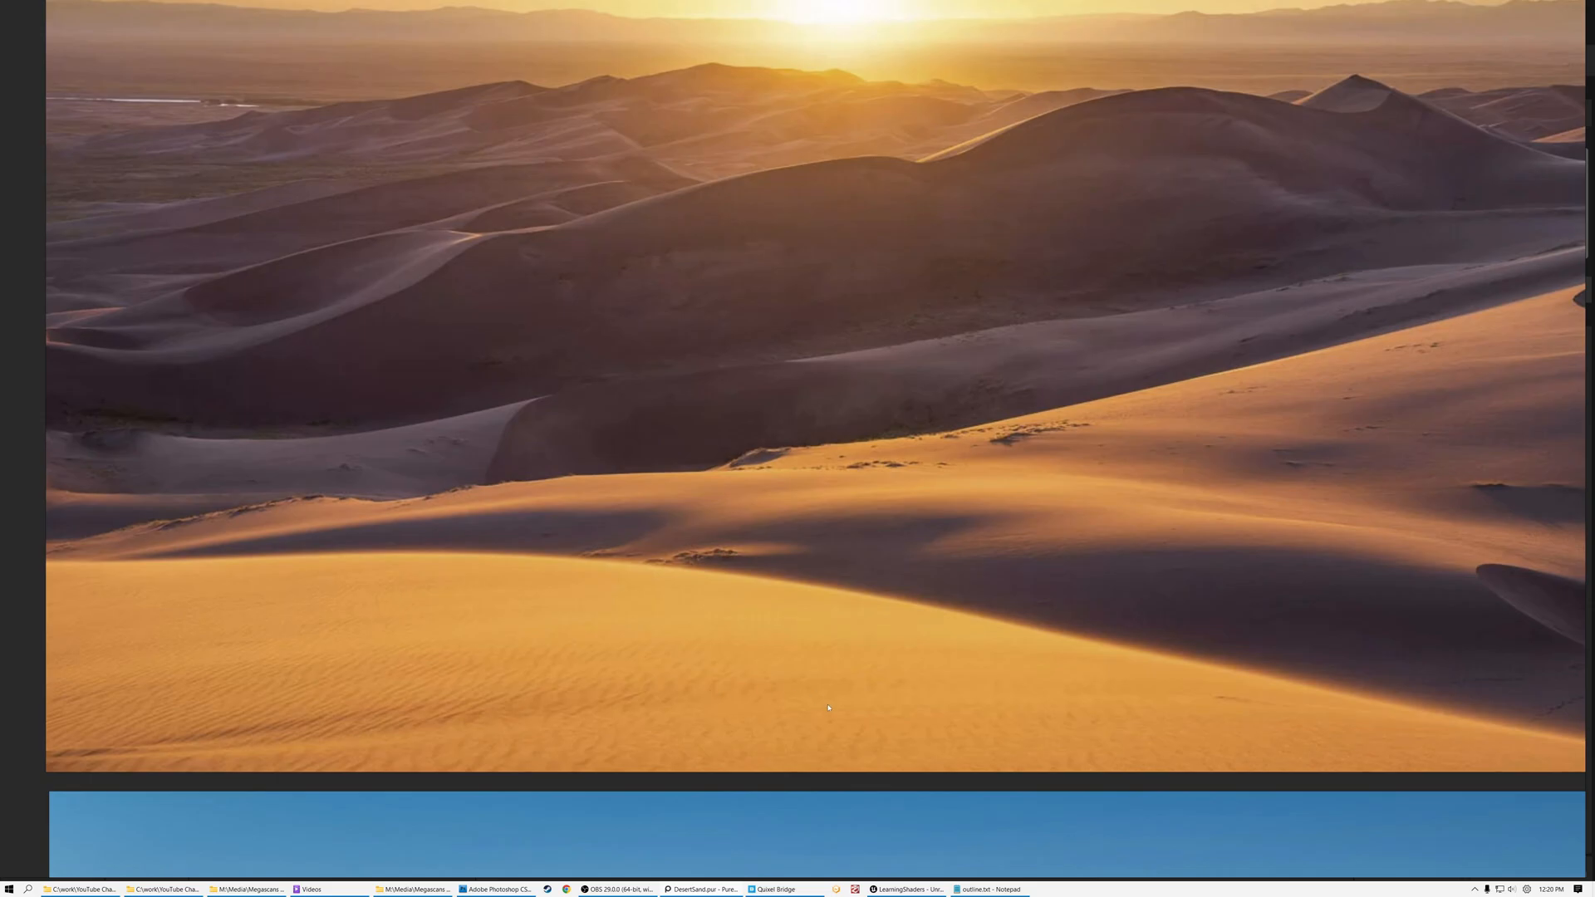
pyautogui.moveTo(828, 707); pyautogui.dragTo(835, 275, button='middle')
pyautogui.moveTo(855, 739); pyautogui.dragTo(862, 433, button='middle')
pyautogui.moveTo(868, 623); pyautogui.dragTo(853, 566, button='middle')
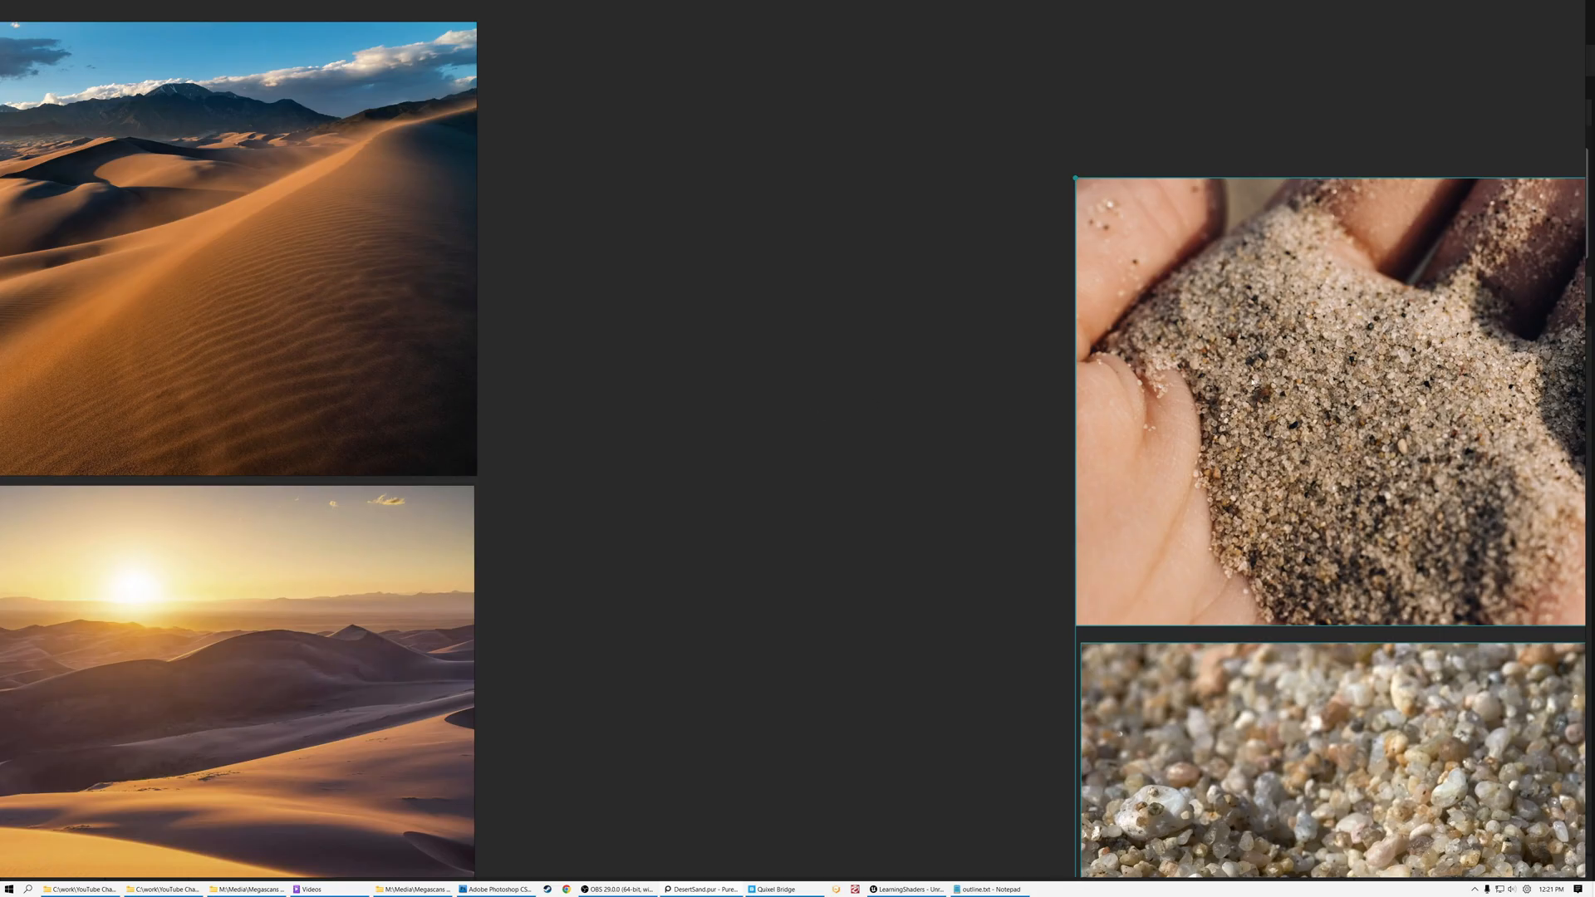
# Inspect the close-up reference photo of sand held in a hand, comparing the individual grains with the overall look
pyautogui.moveTo(1395, 420); pyautogui.dragTo(864, 428, button='middle')
pyautogui.scroll(3, 864, 429)
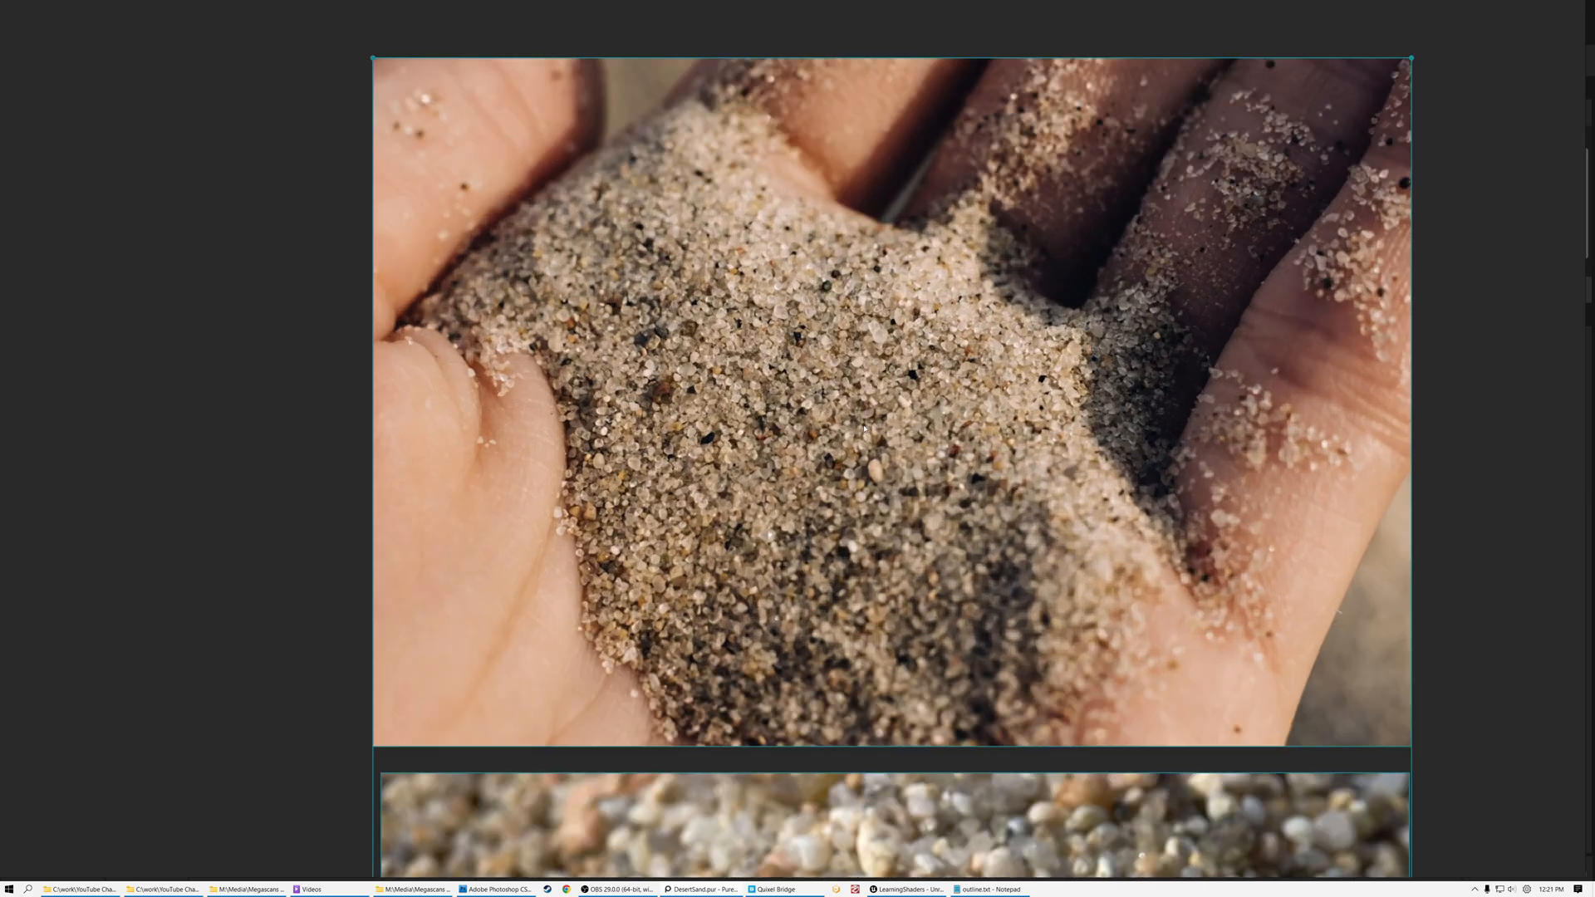
pyautogui.scroll(4, 864, 428)
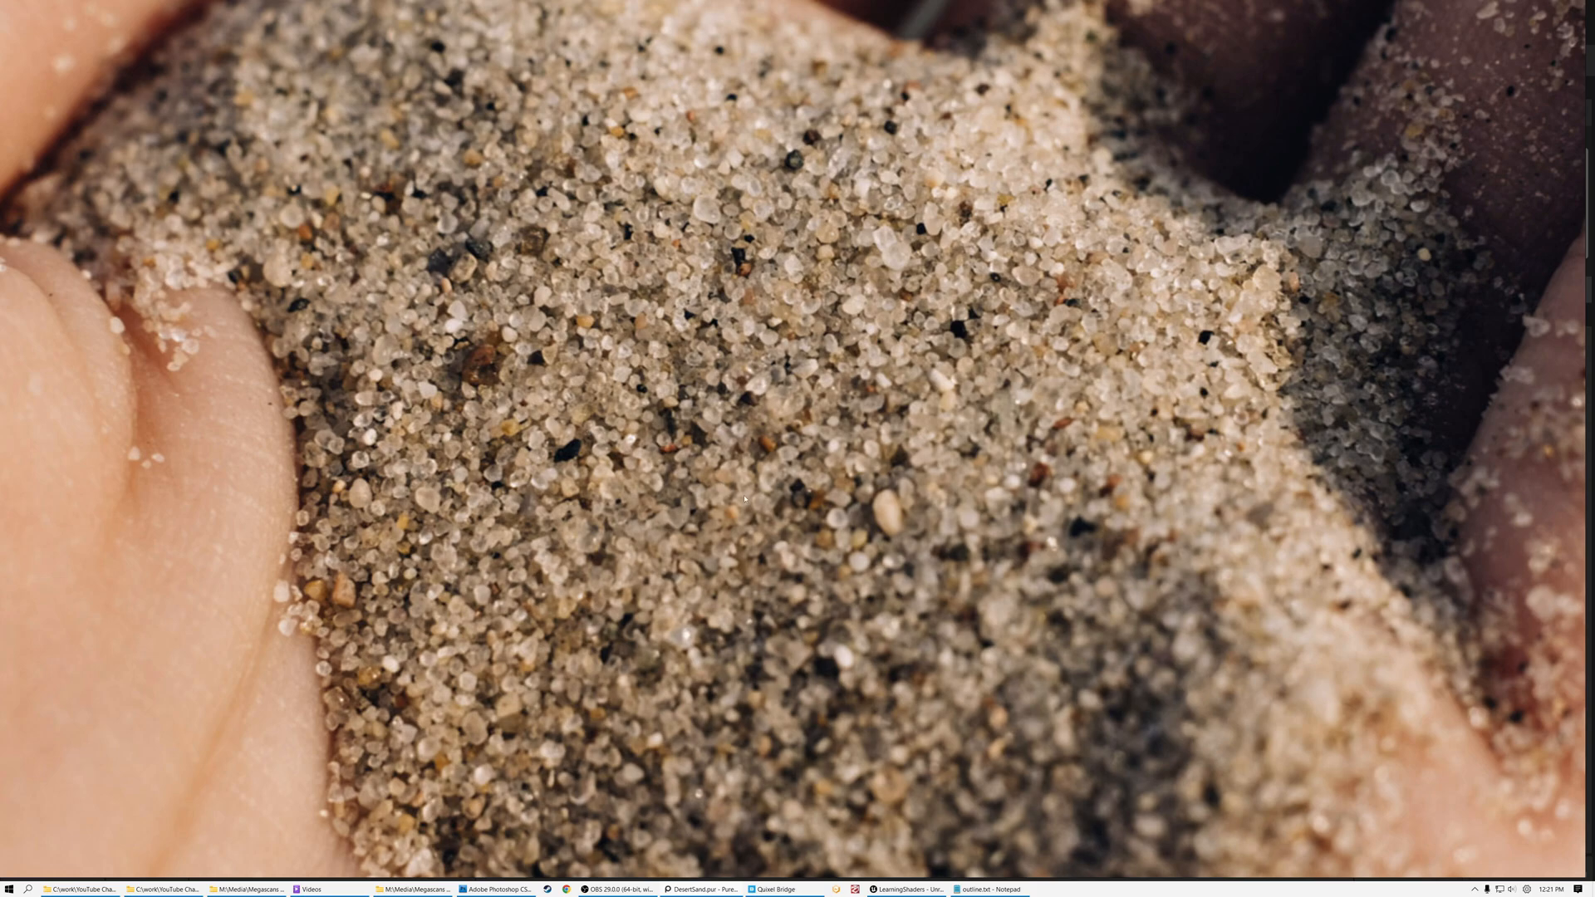
pyautogui.scroll(-3, 762, 414)
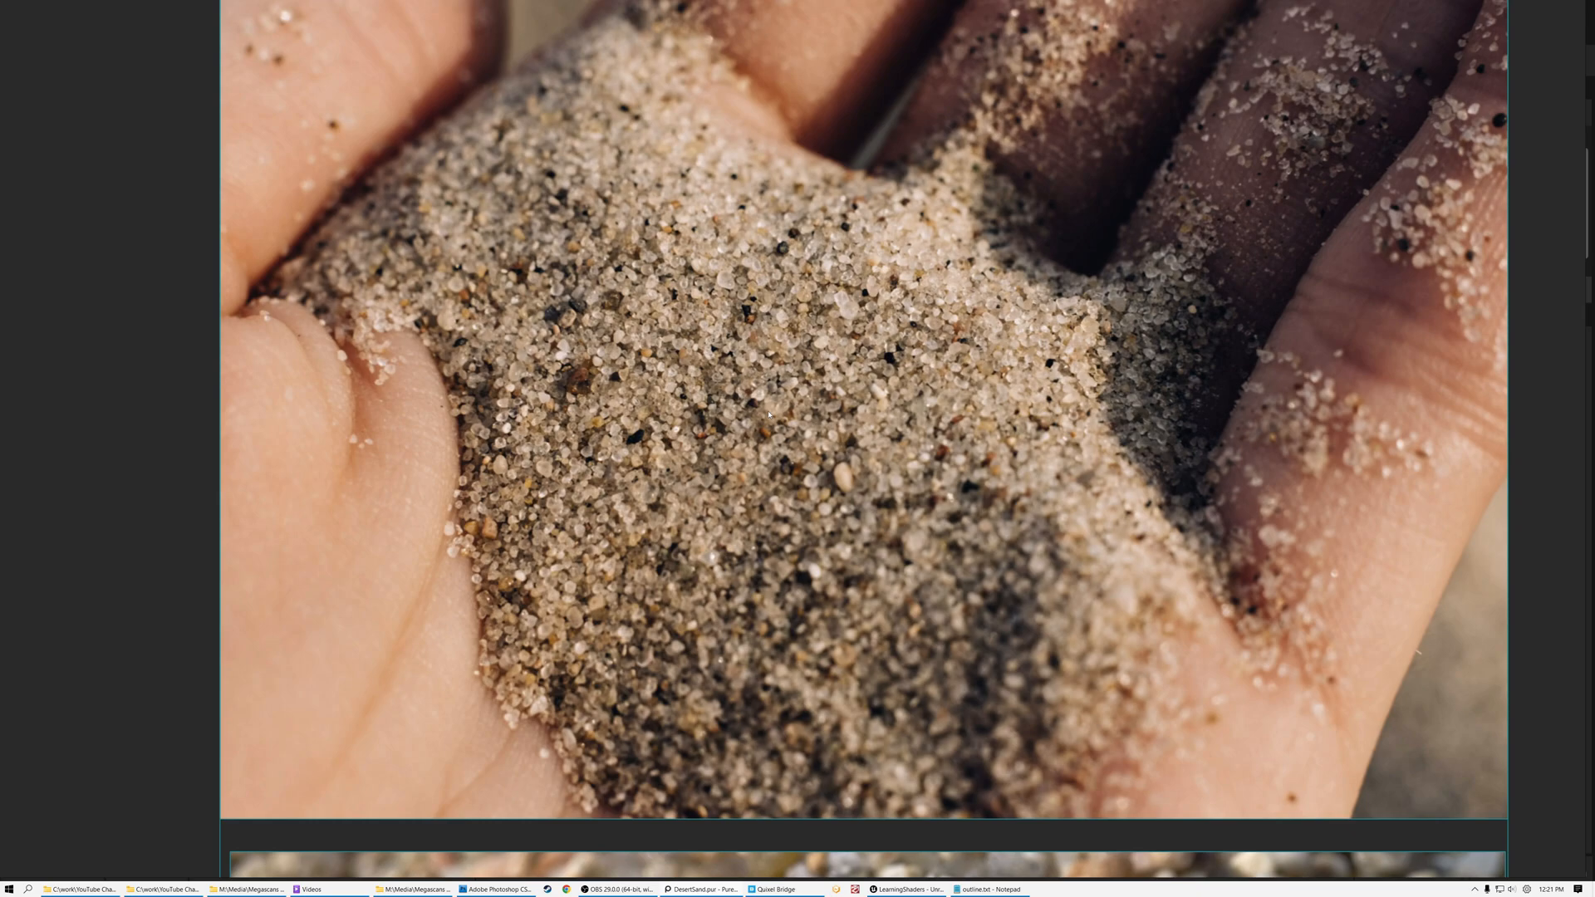
pyautogui.scroll(4, 769, 413)
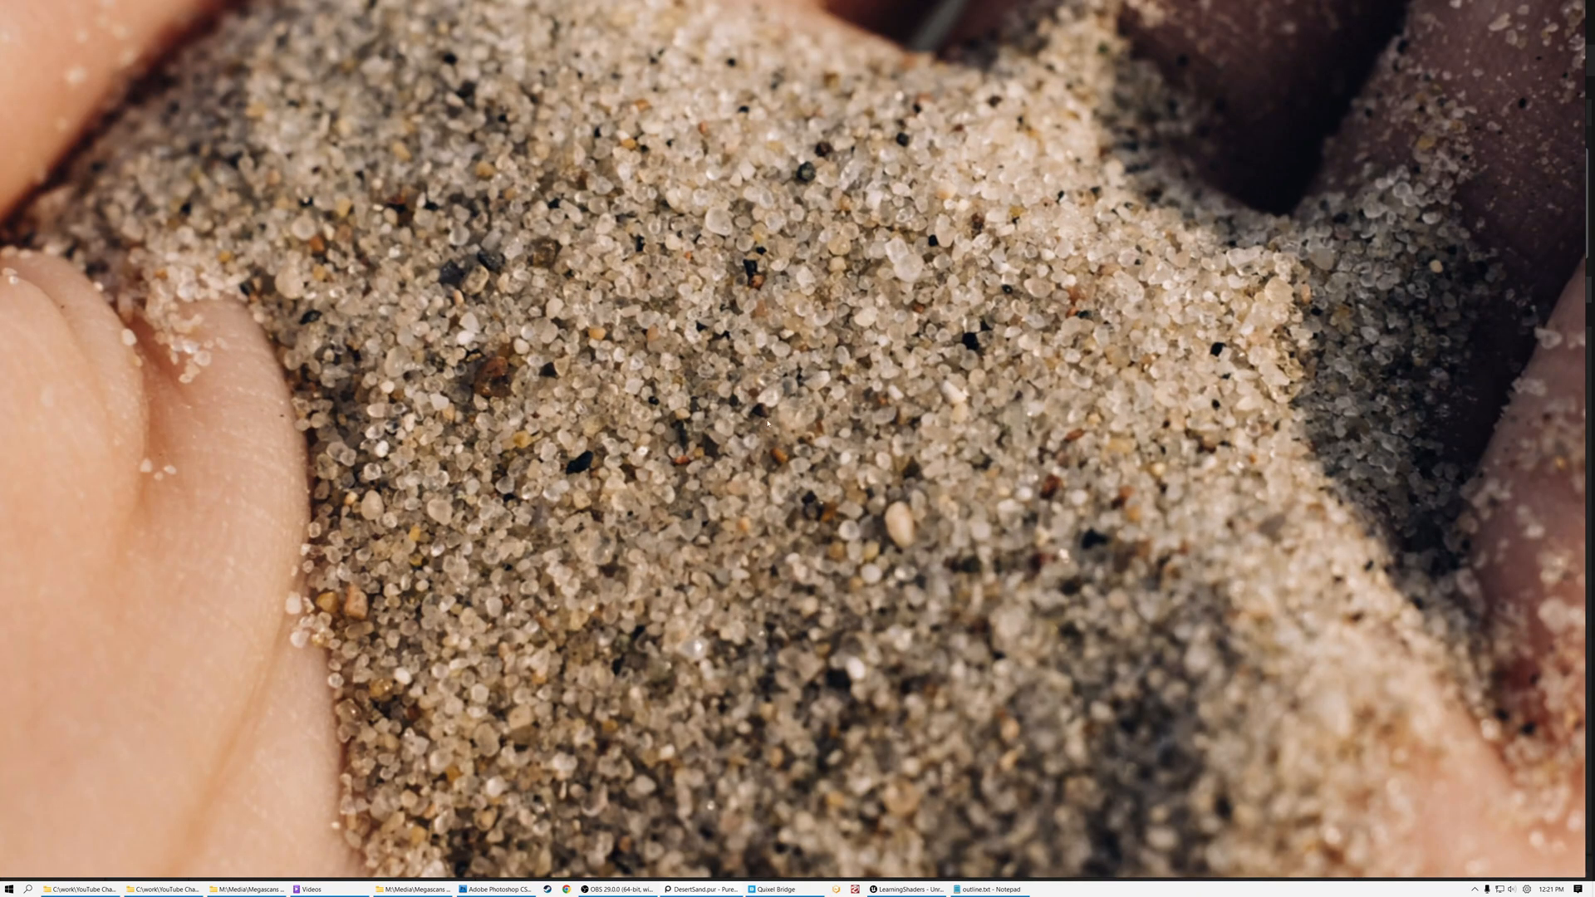
pyautogui.scroll(-3, 764, 419)
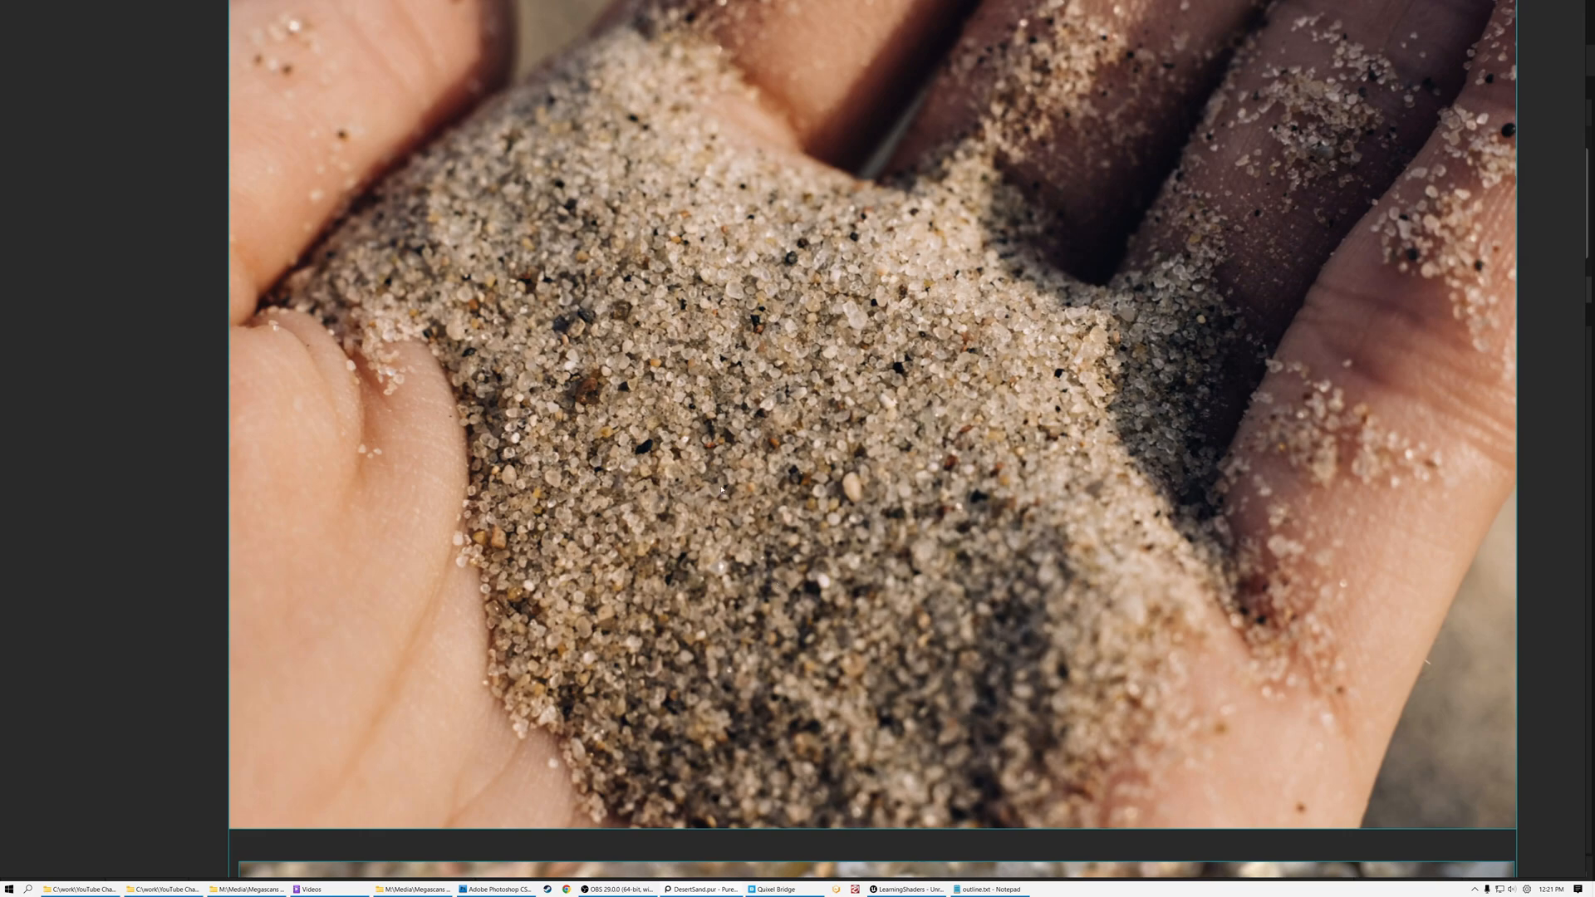
# Inspect the macro photo of coarse sand grains, then return to the photo of sand in a hand
pyautogui.moveTo(939, 592); pyautogui.dragTo(888, 323, button='middle')
pyautogui.moveTo(911, 880); pyautogui.dragTo(879, 301, button='middle')
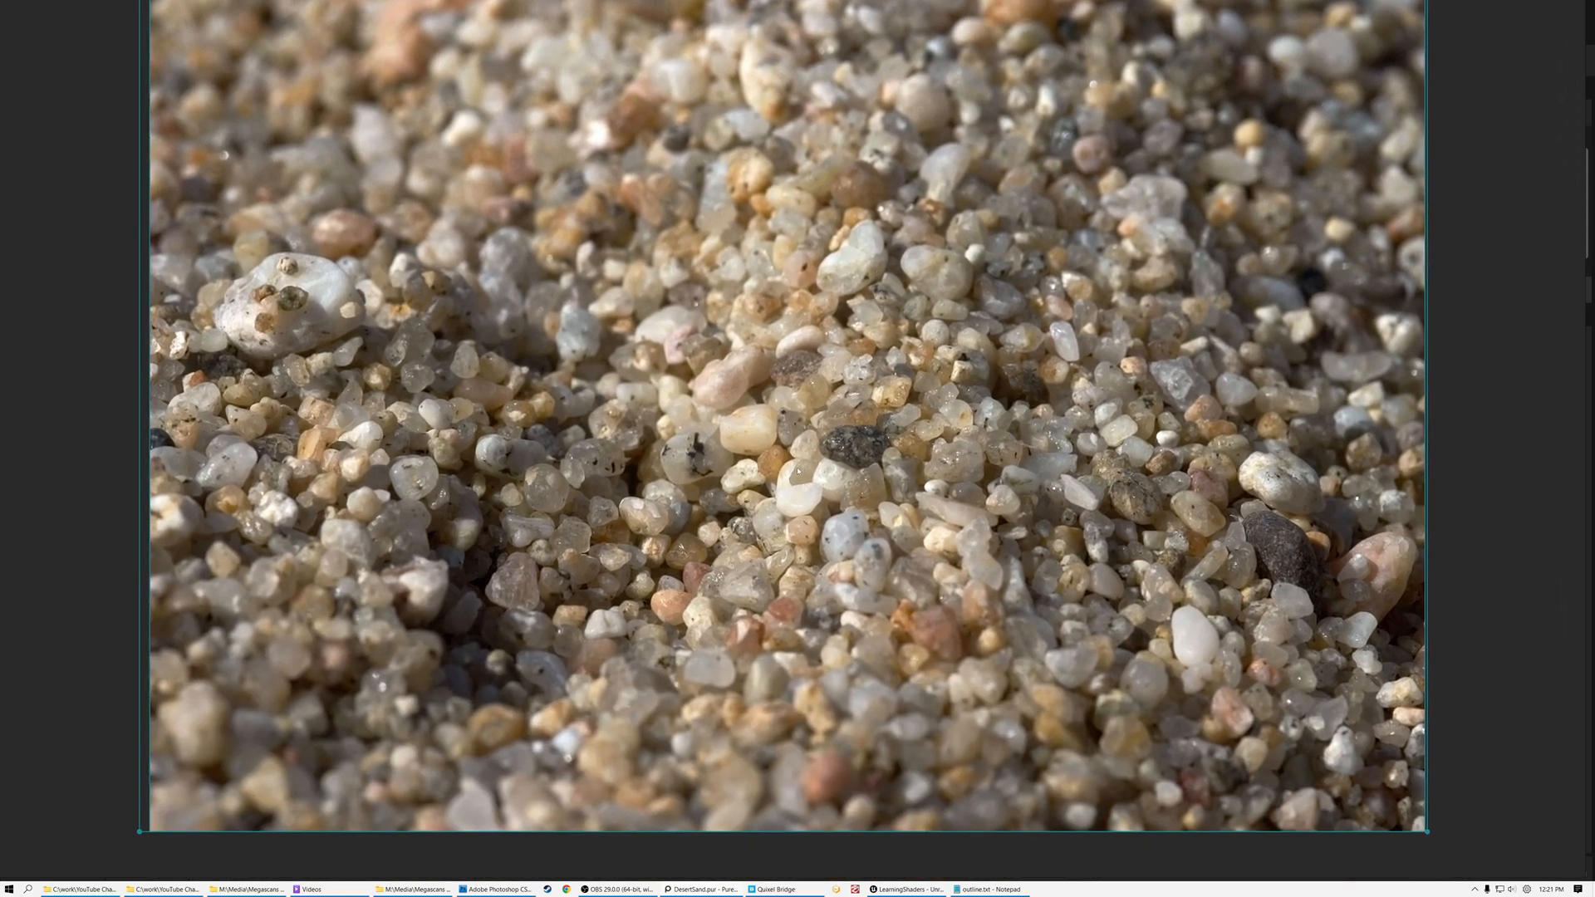
pyautogui.scroll(-3, 799, 471)
pyautogui.moveTo(801, 358); pyautogui.dragTo(769, 698, button='middle')
pyautogui.moveTo(768, 315); pyautogui.dragTo(772, 459, button='middle')
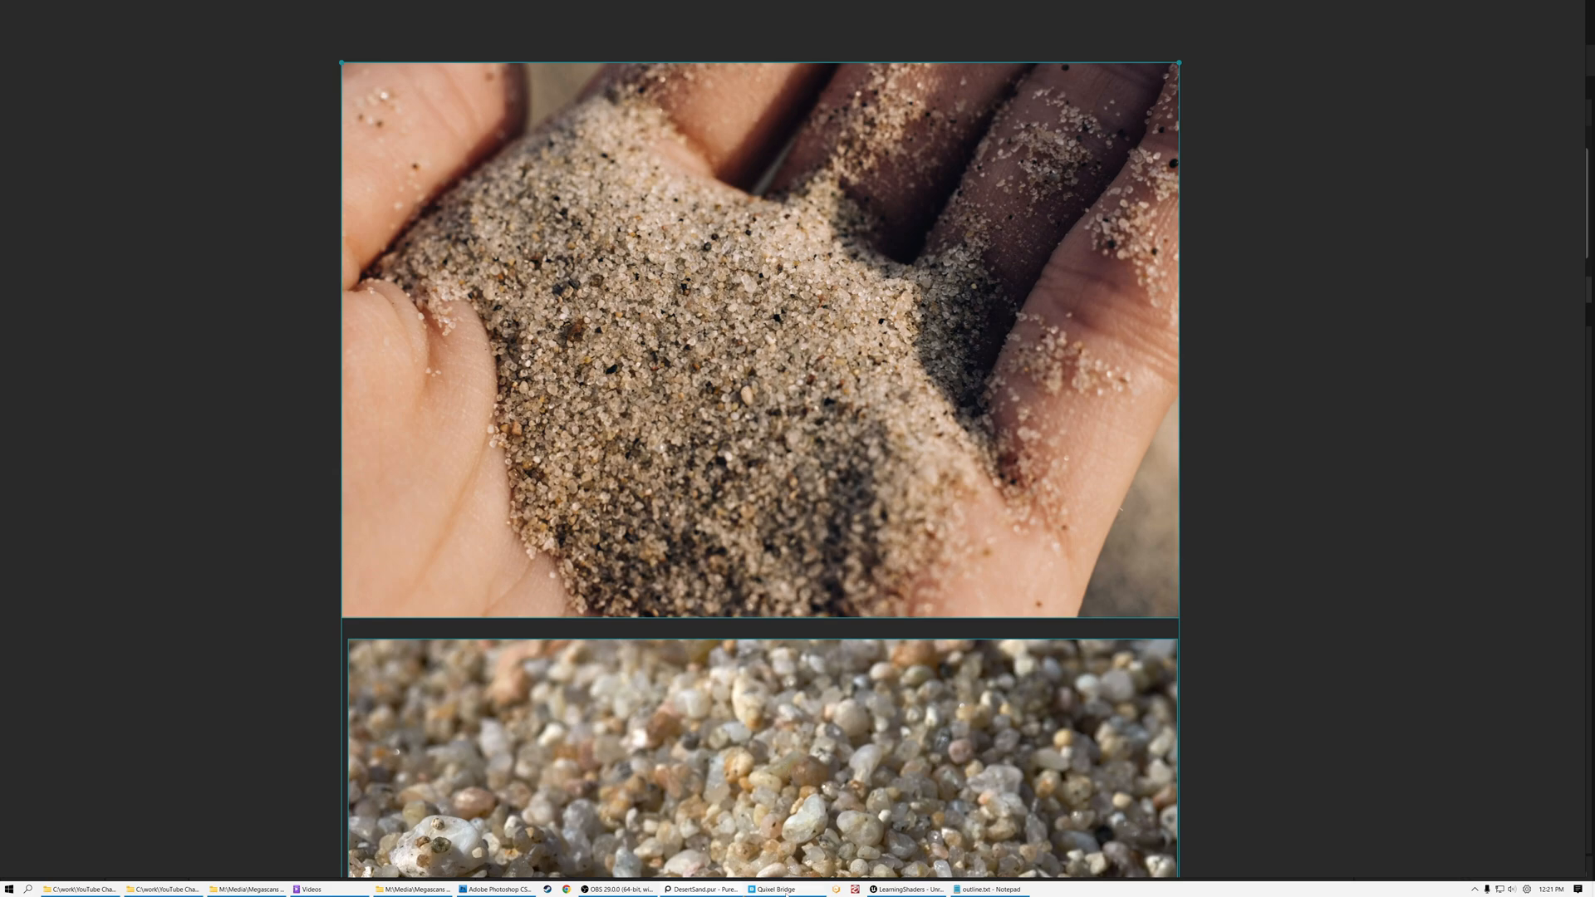
# Switch to Quixel Bridge and examine the full-screen 3D preview of the Bright Desert Sand surface from different distances and angles
pyautogui.click(787, 891)
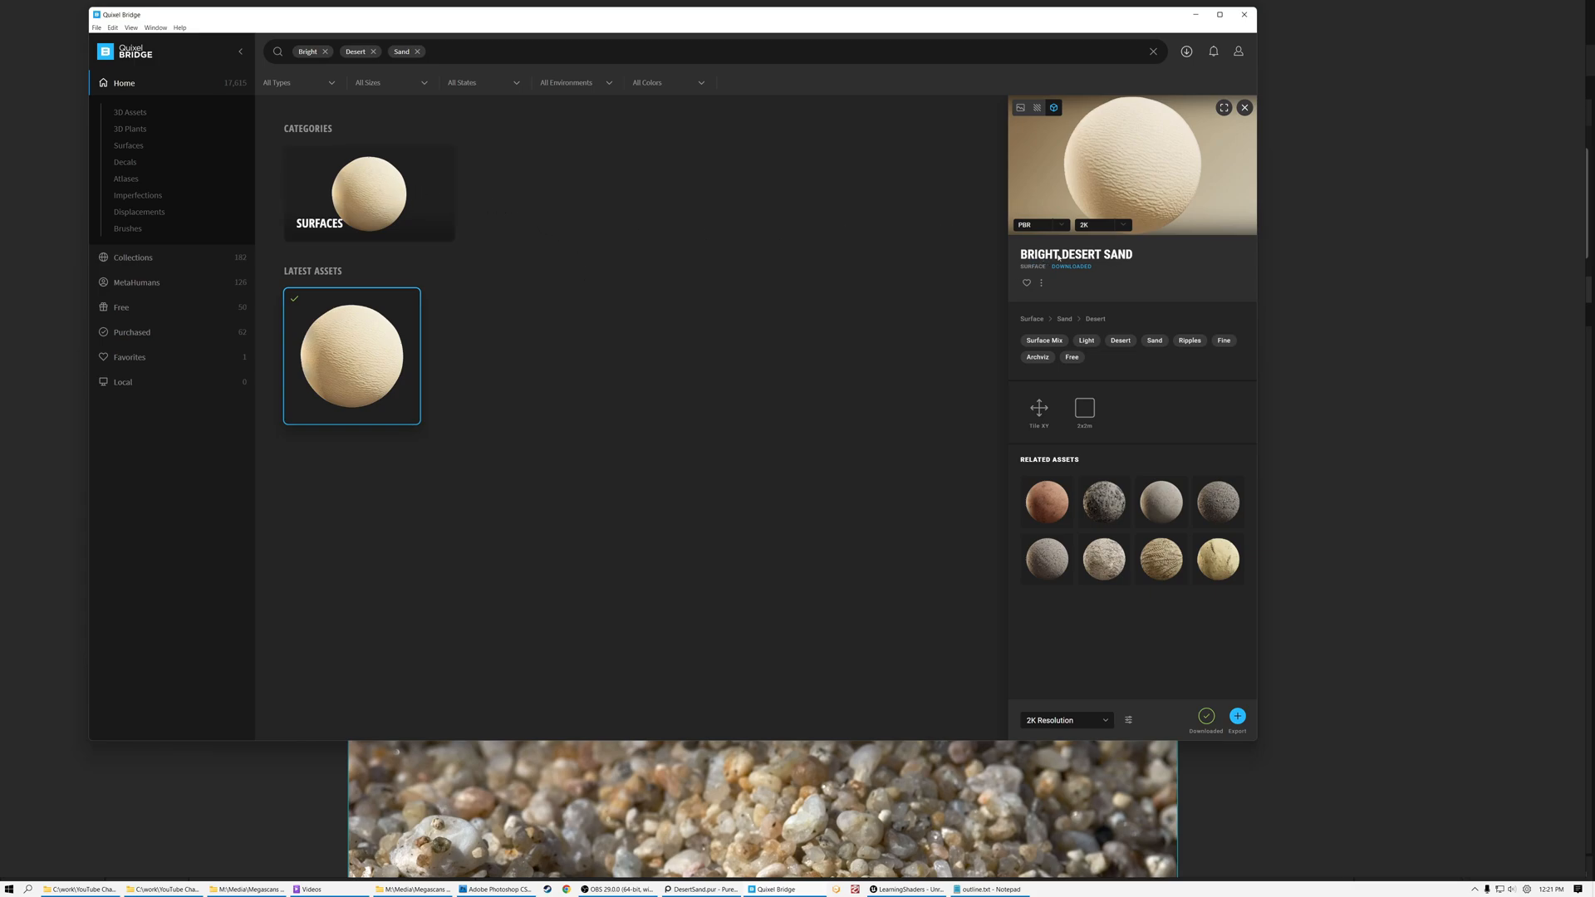
pyautogui.click(1223, 108)
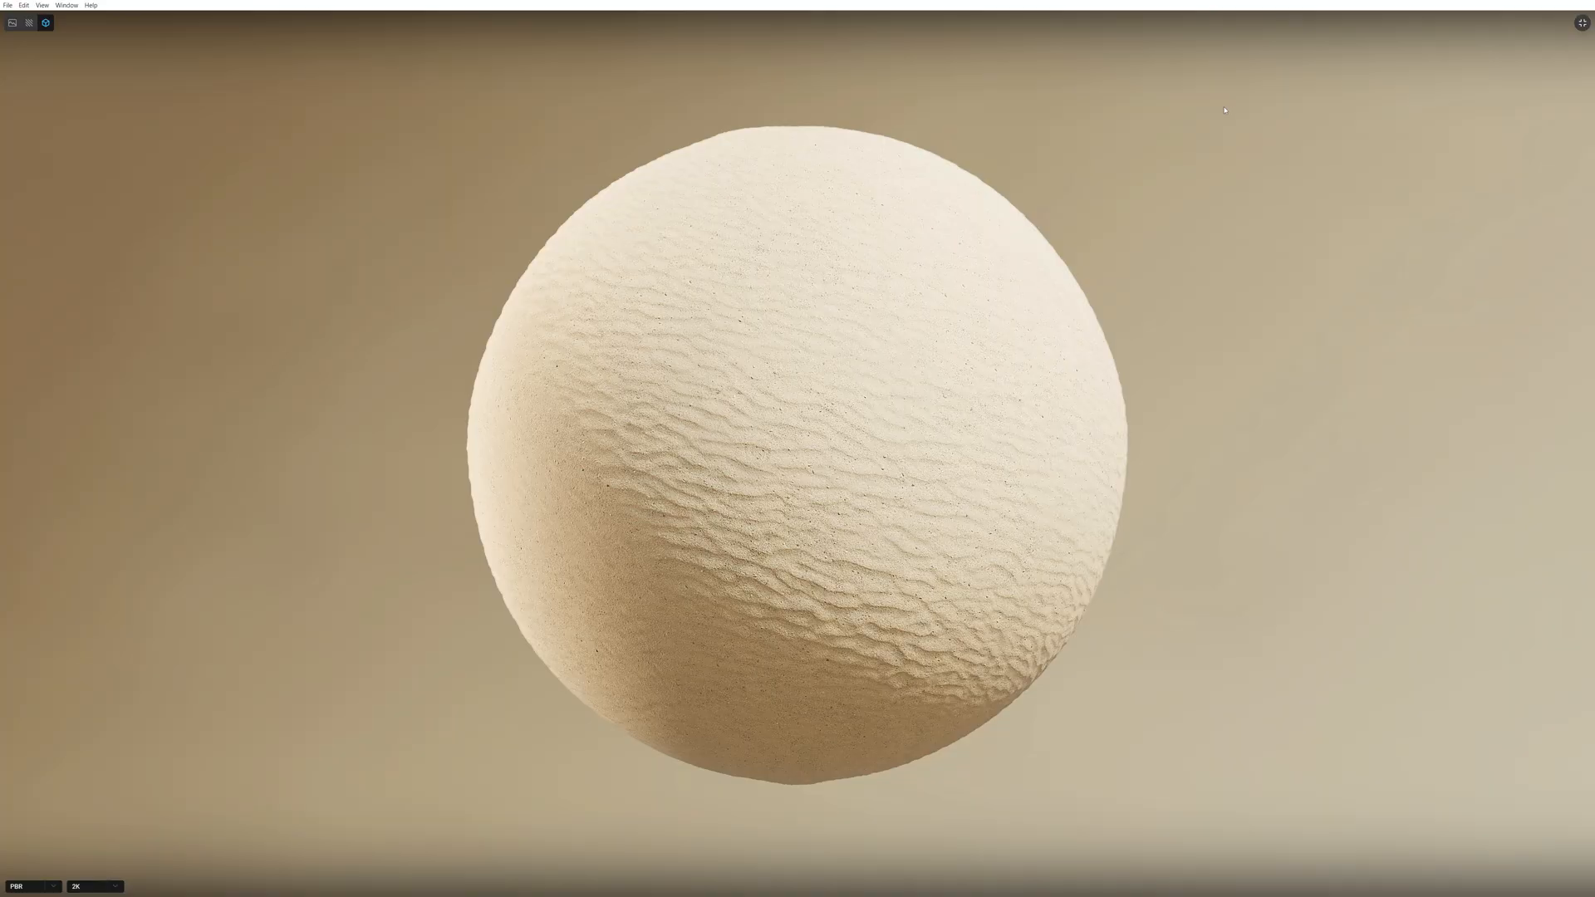
pyautogui.scroll(5, 863, 497)
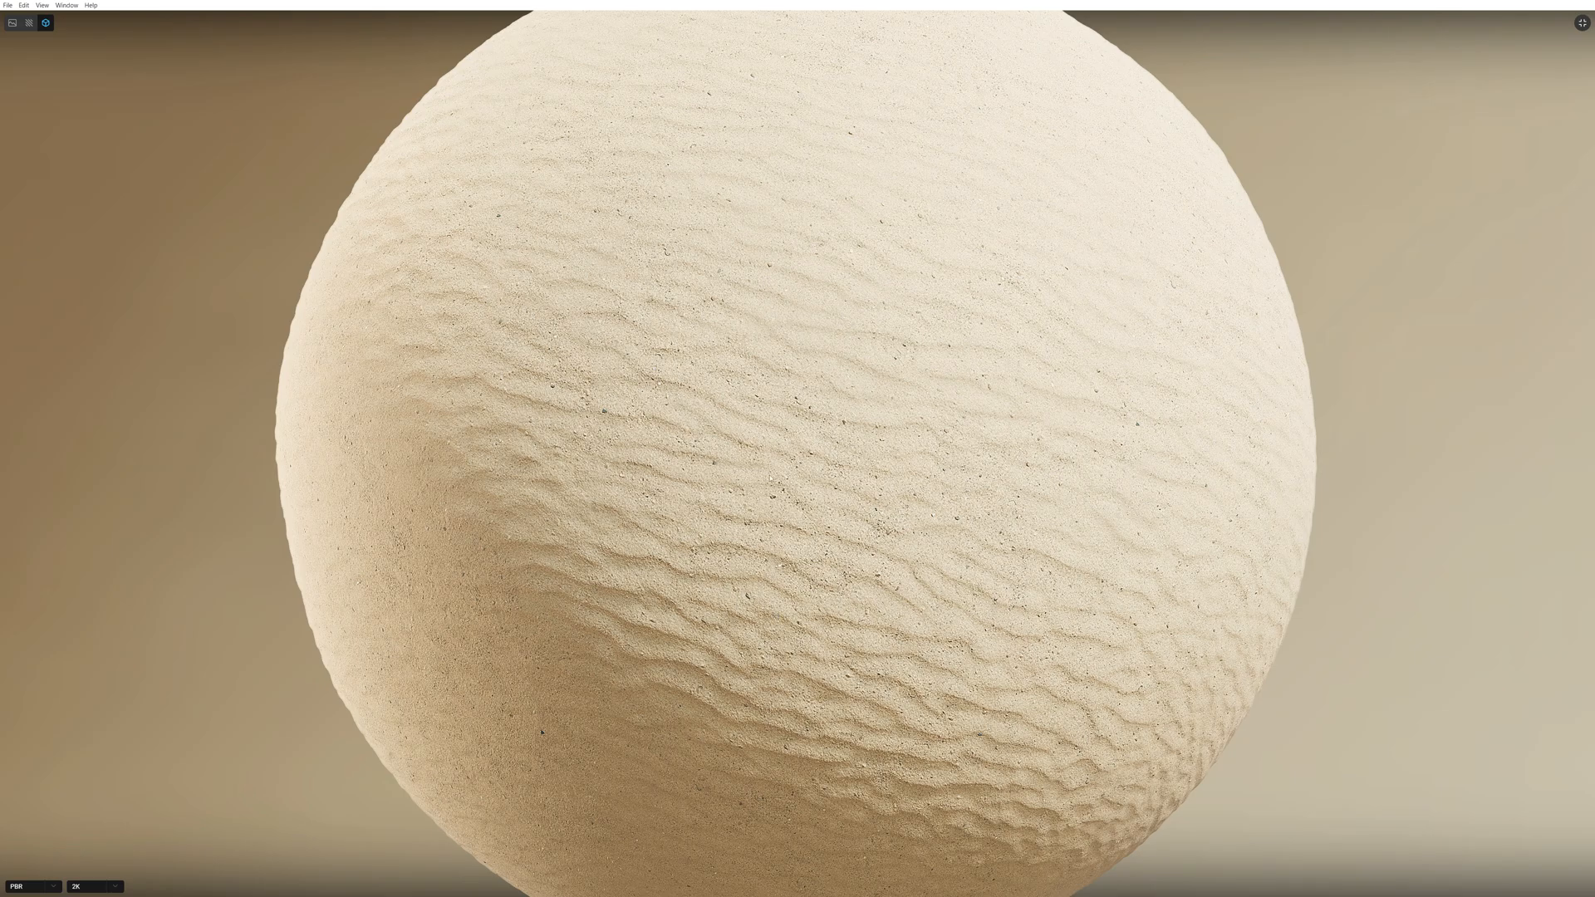
pyautogui.scroll(-5, 1113, 516)
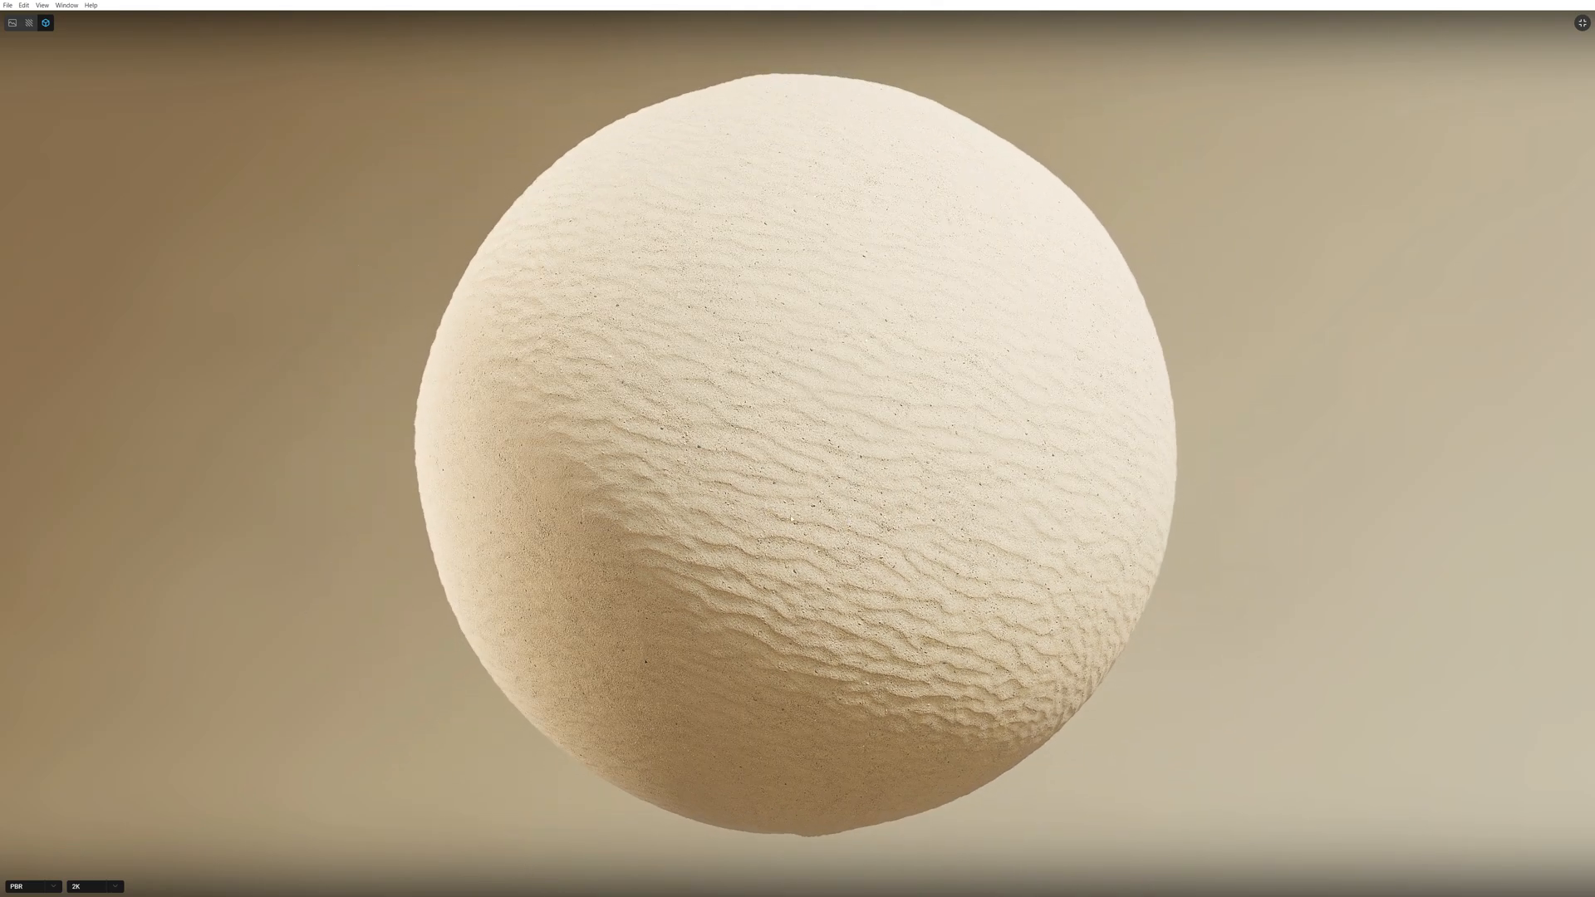
pyautogui.moveTo(1113, 516); pyautogui.dragTo(1071, 519)
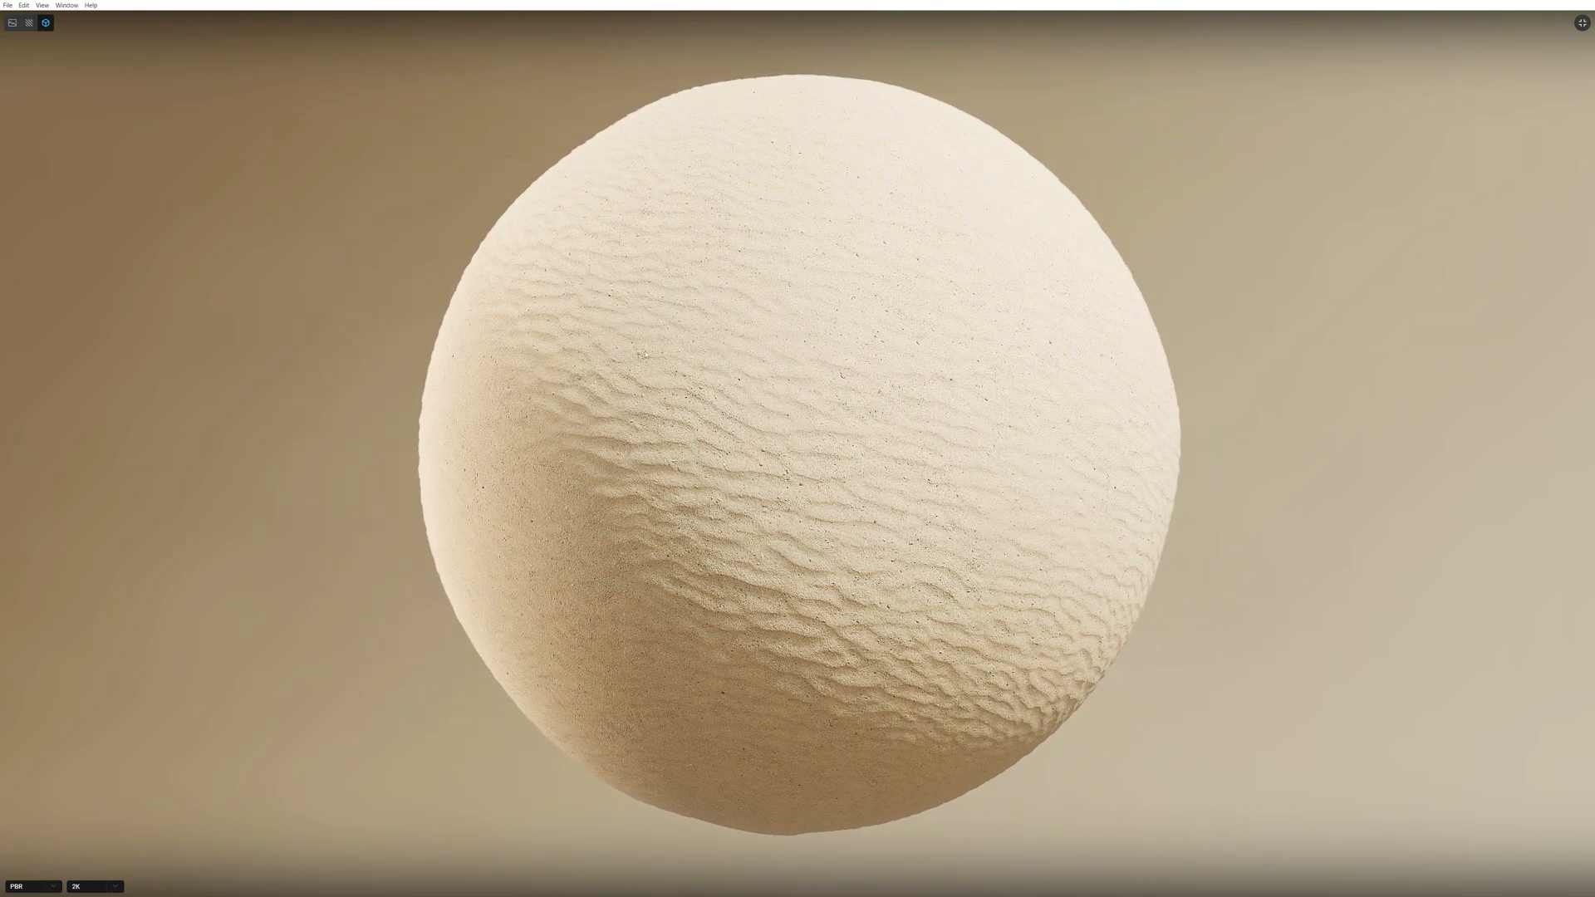
pyautogui.moveTo(972, 645); pyautogui.dragTo(576, 236)
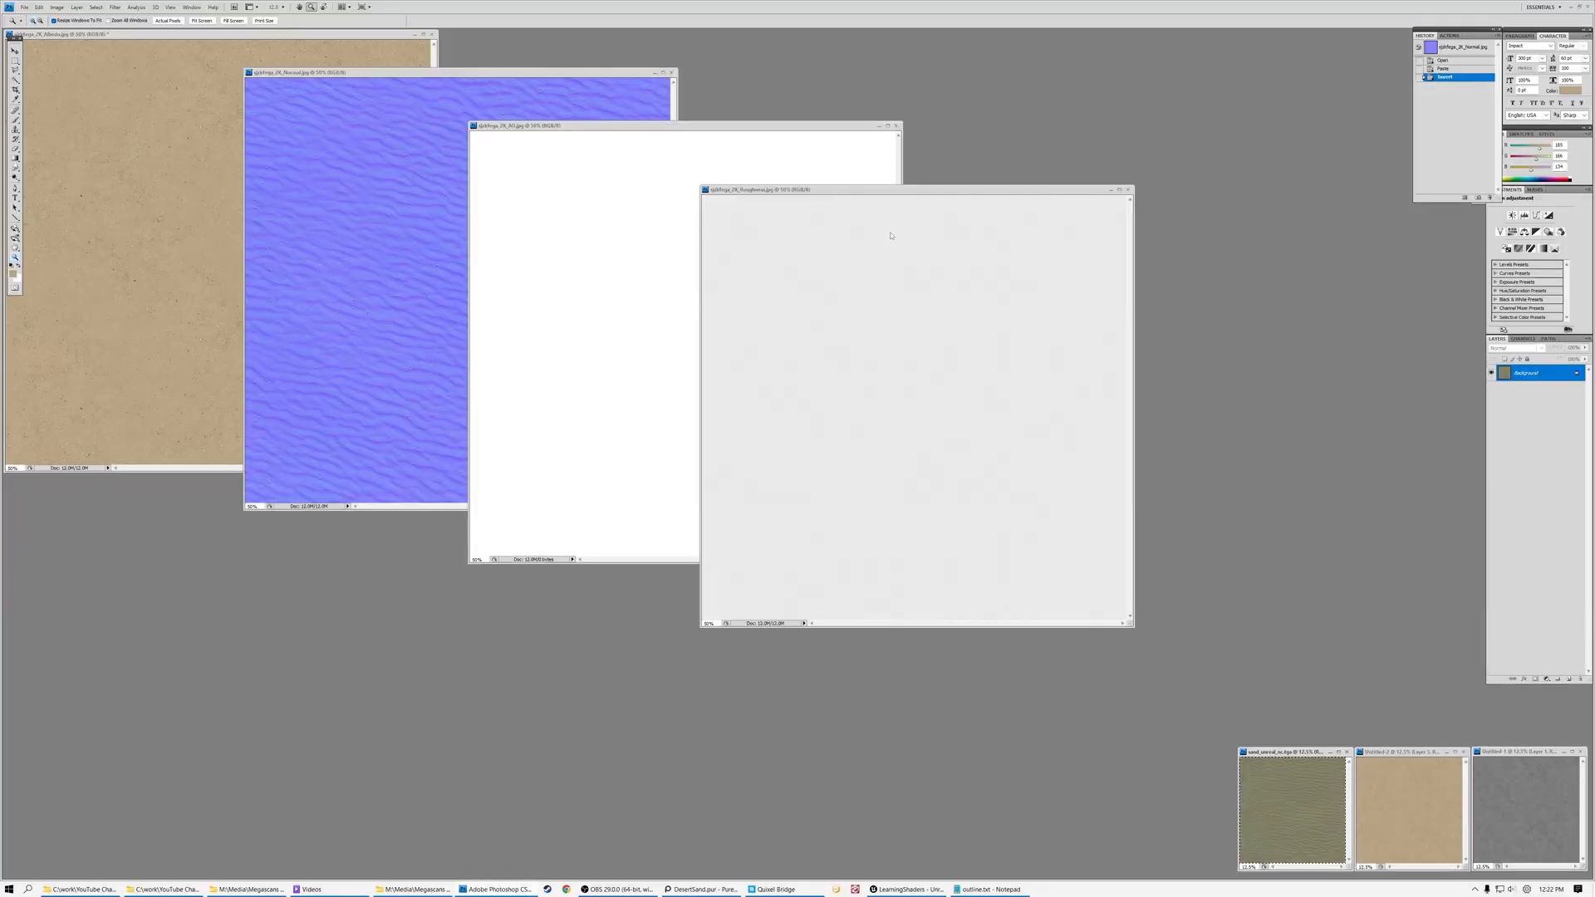
# Review the sand surface's albedo, normal, AO and roughness maps one after another
pyautogui.click(124, 37)
pyautogui.hotkey('ctrl', 'a')
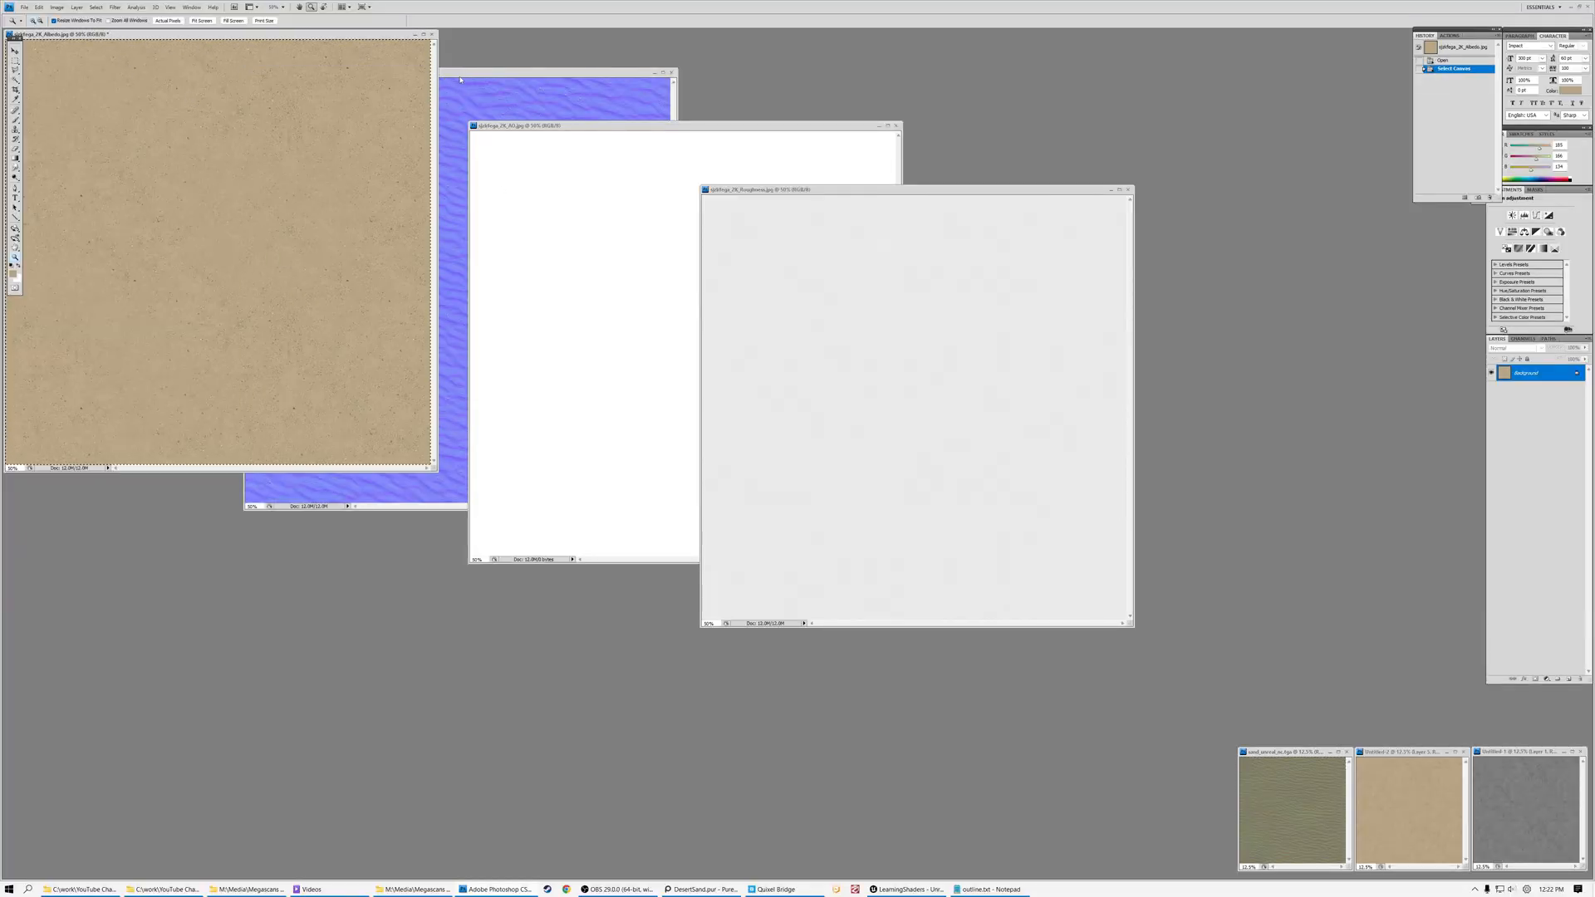
pyautogui.click(460, 80)
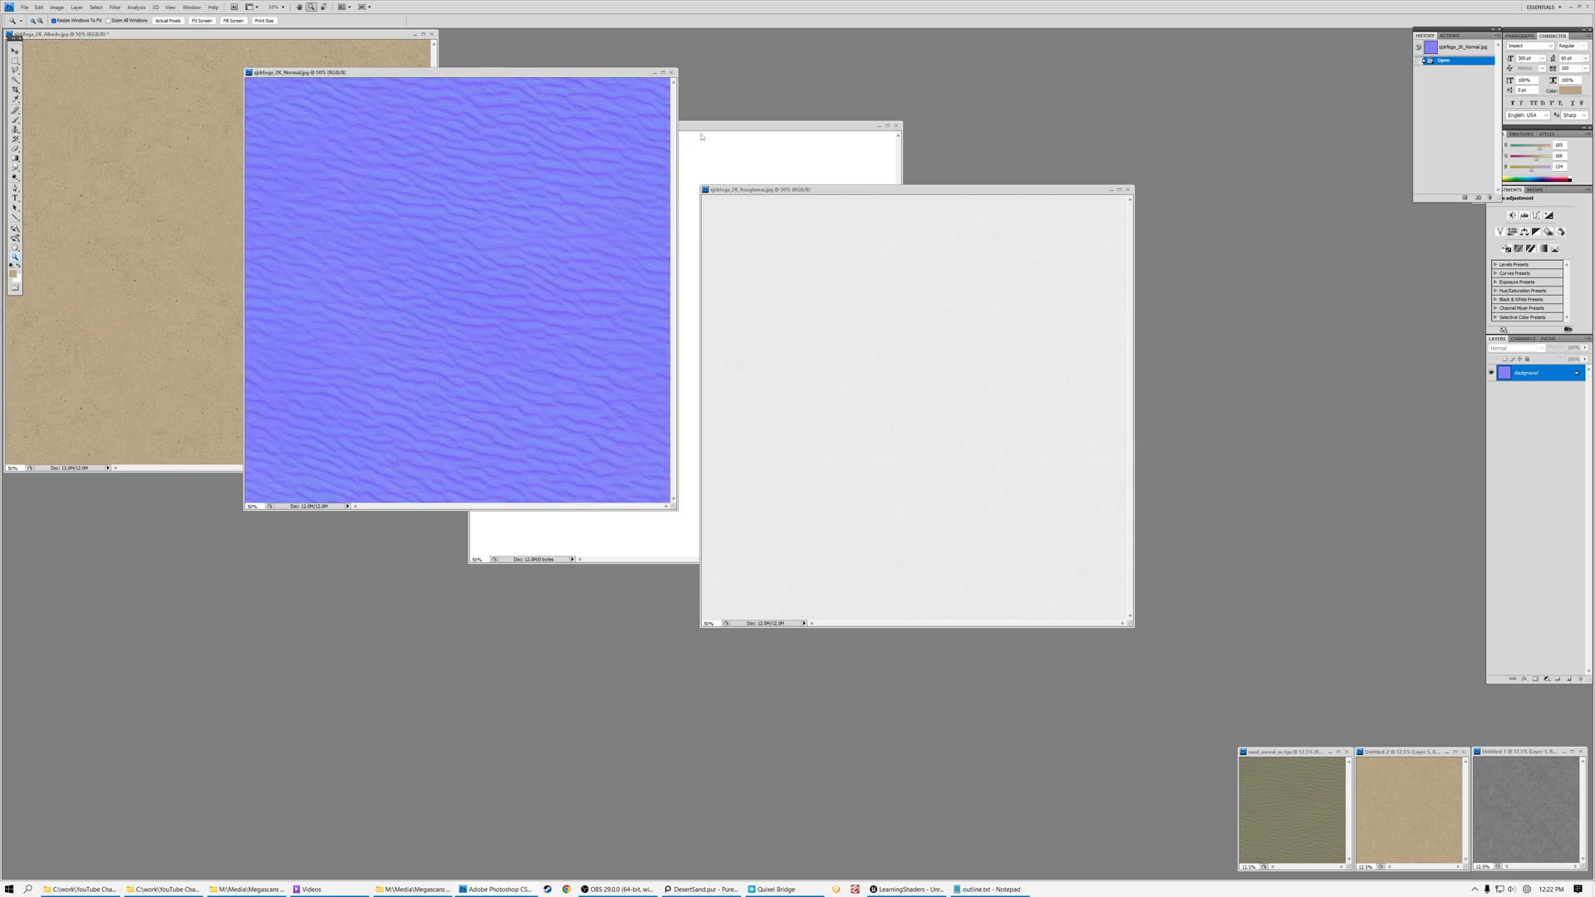
pyautogui.click(701, 136)
pyautogui.click(966, 196)
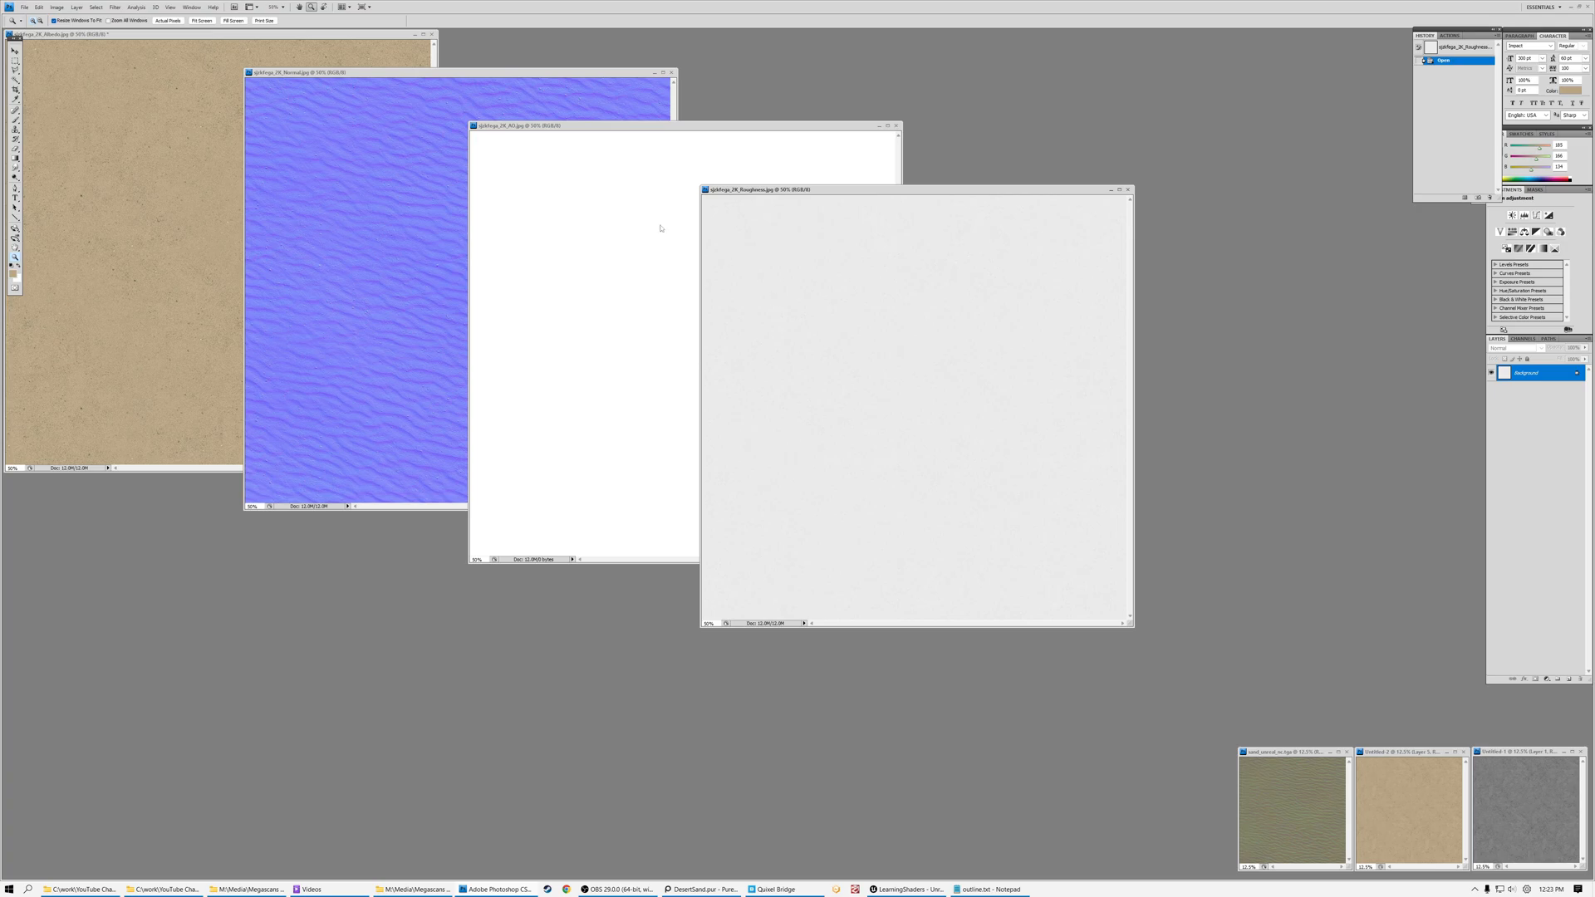
# Inspect the albedo map's grain detail at 100% and 200% zoom, then return it to 66.67%
pyautogui.click(163, 39)
pyautogui.click(308, 321)
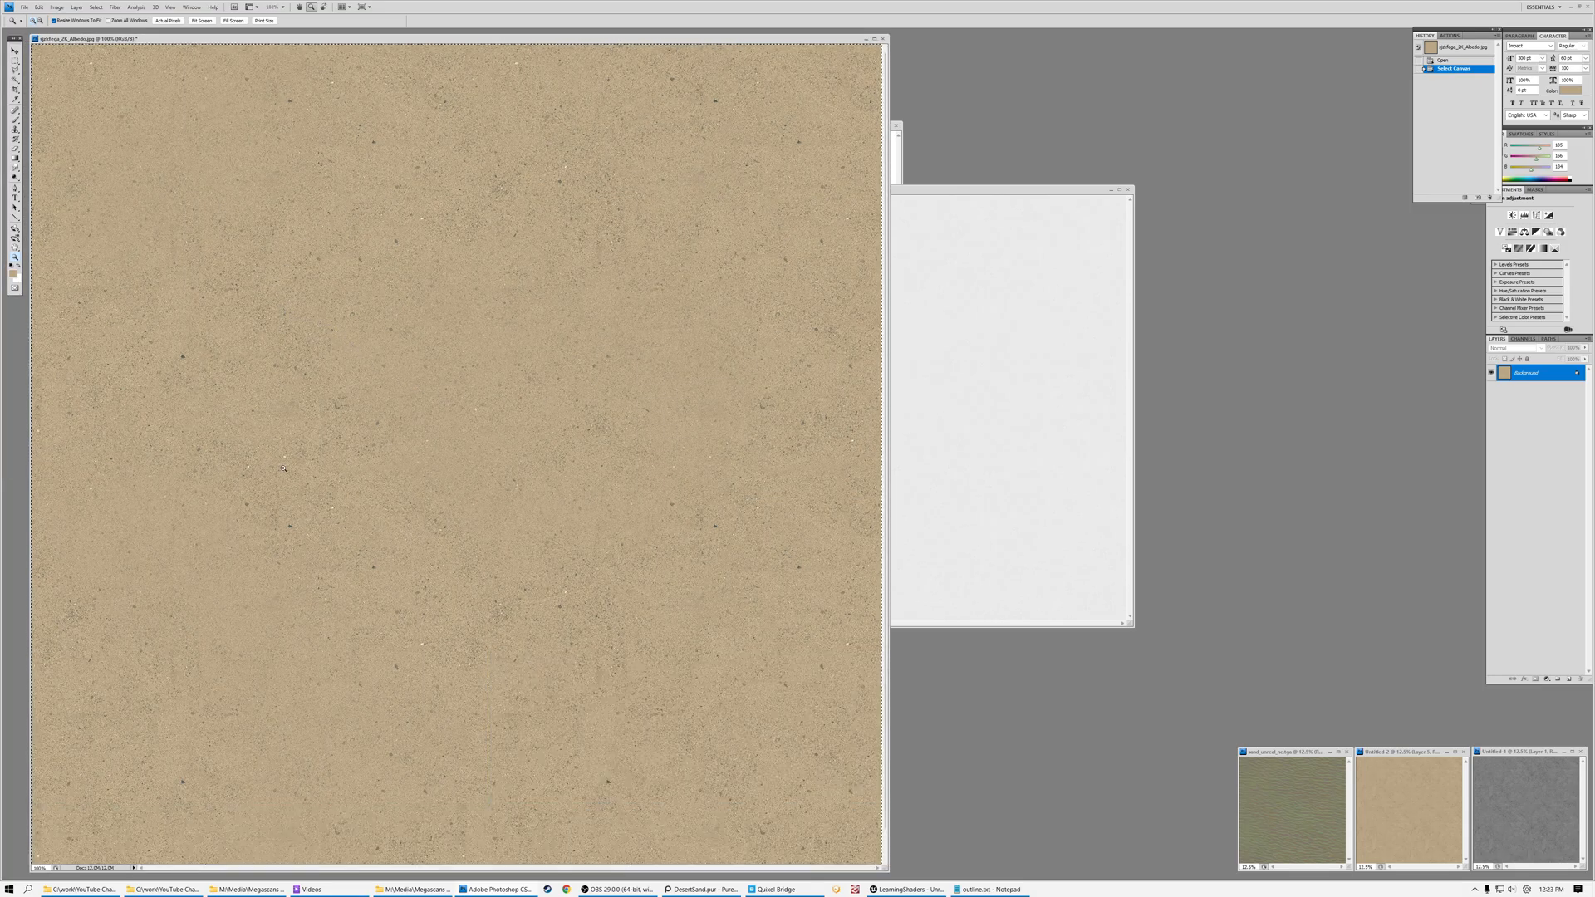
pyautogui.click(349, 456)
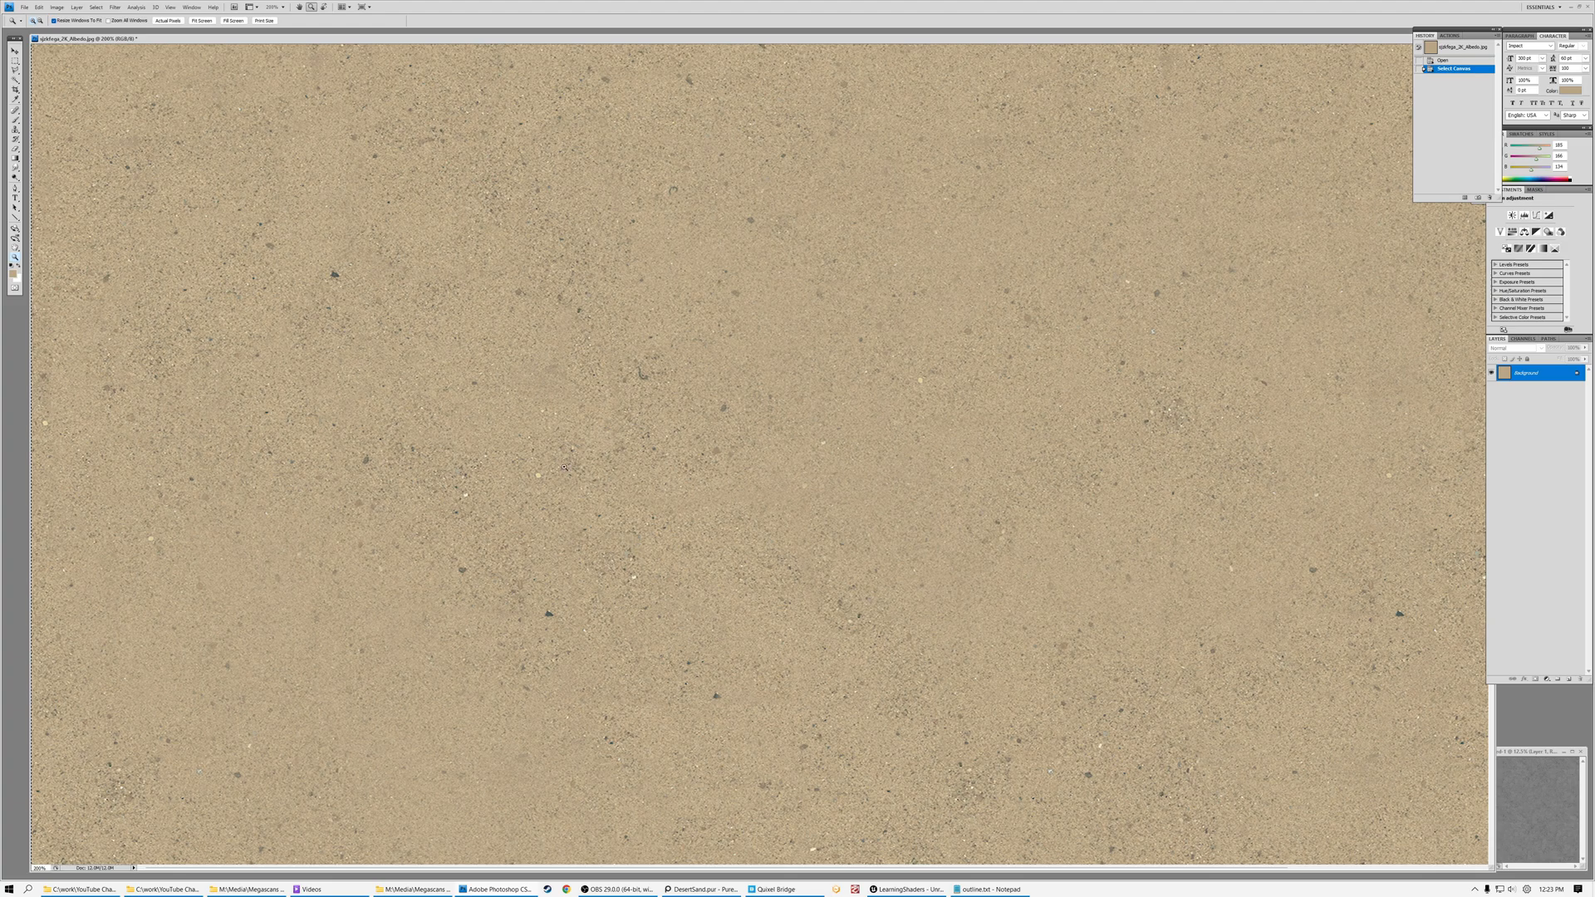
pyautogui.keyDown('alt'); pyautogui.click(416, 441); pyautogui.keyUp('alt')
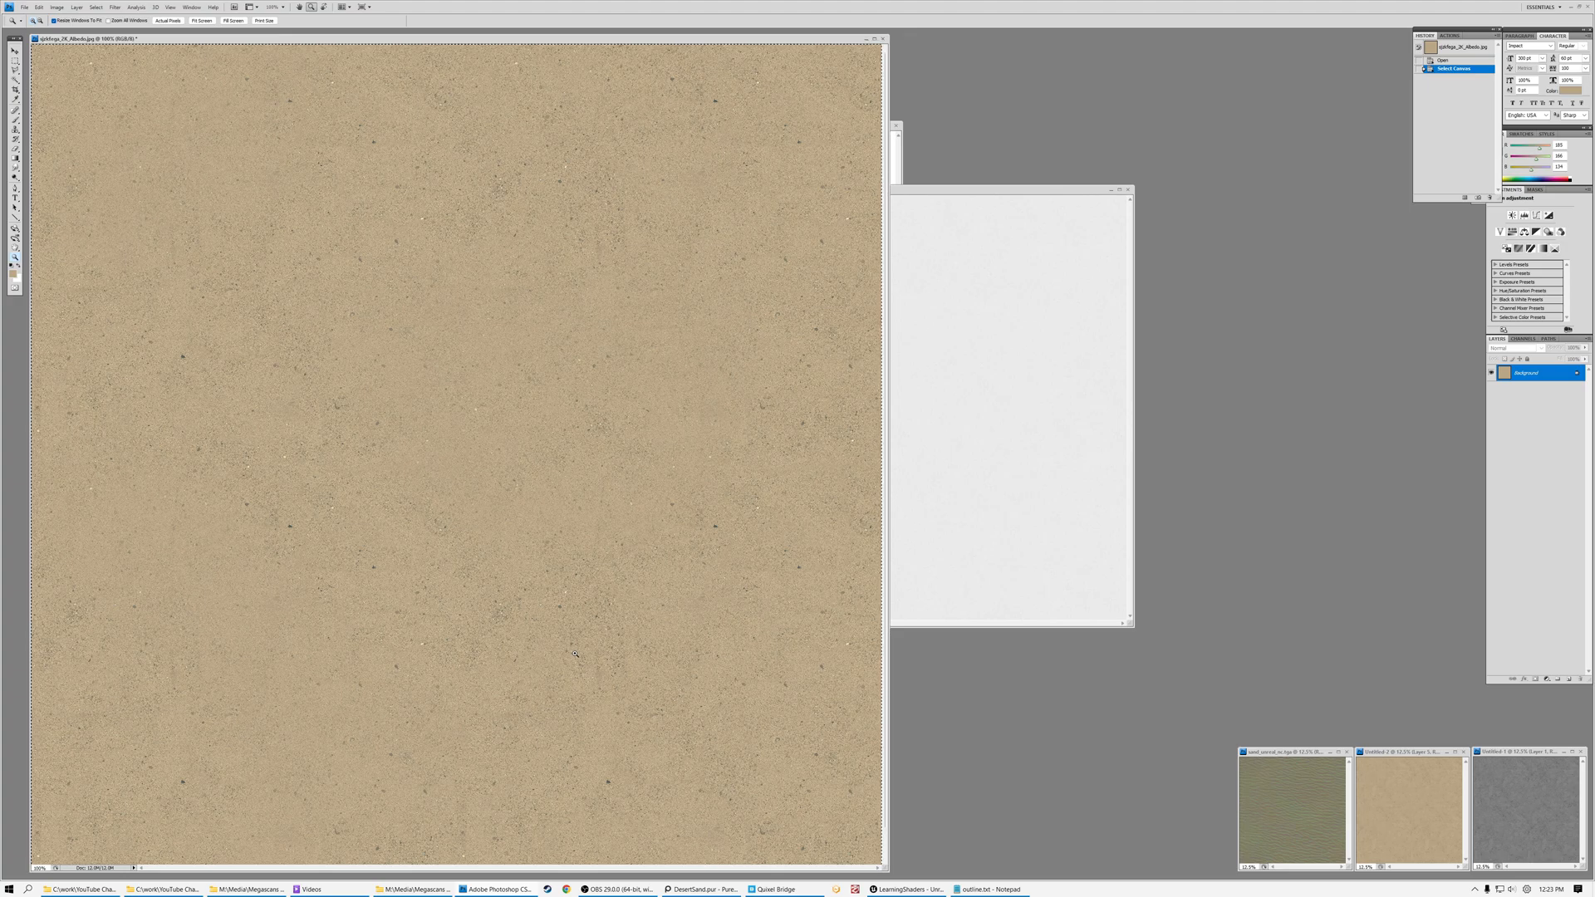
pyautogui.keyDown('alt'); pyautogui.click(225, 268); pyautogui.keyUp('alt')
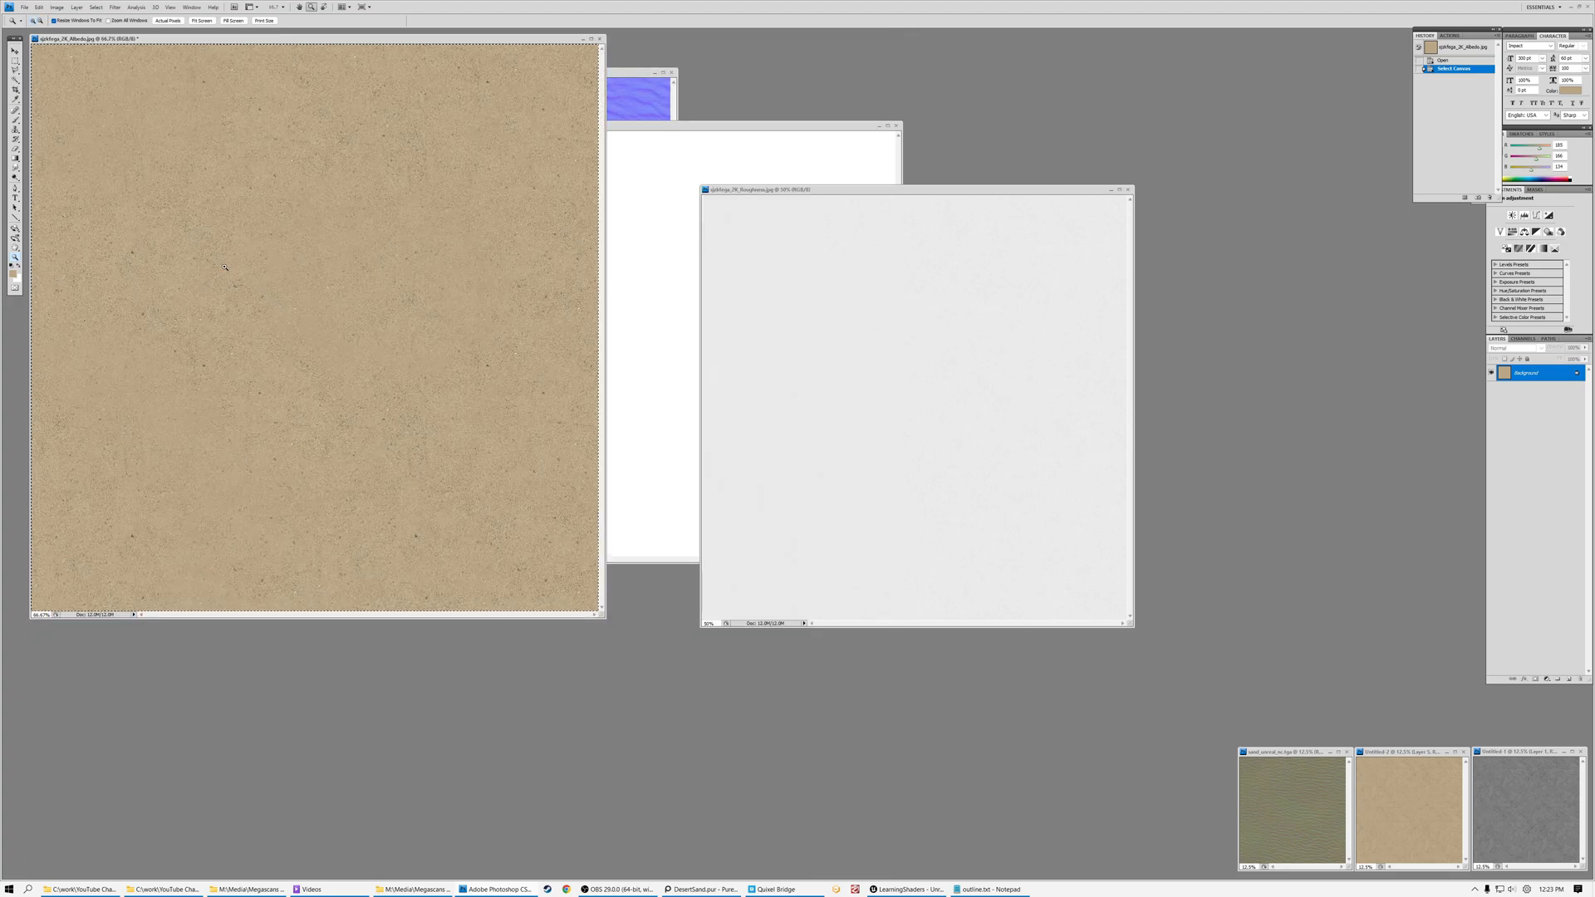
# Copy the whole albedo map into a new 2048 x 2048 pixel document and place its window beside the original
pyautogui.hotkey('ctrl', 'a')
pyautogui.hotkey('ctrl', 'n')
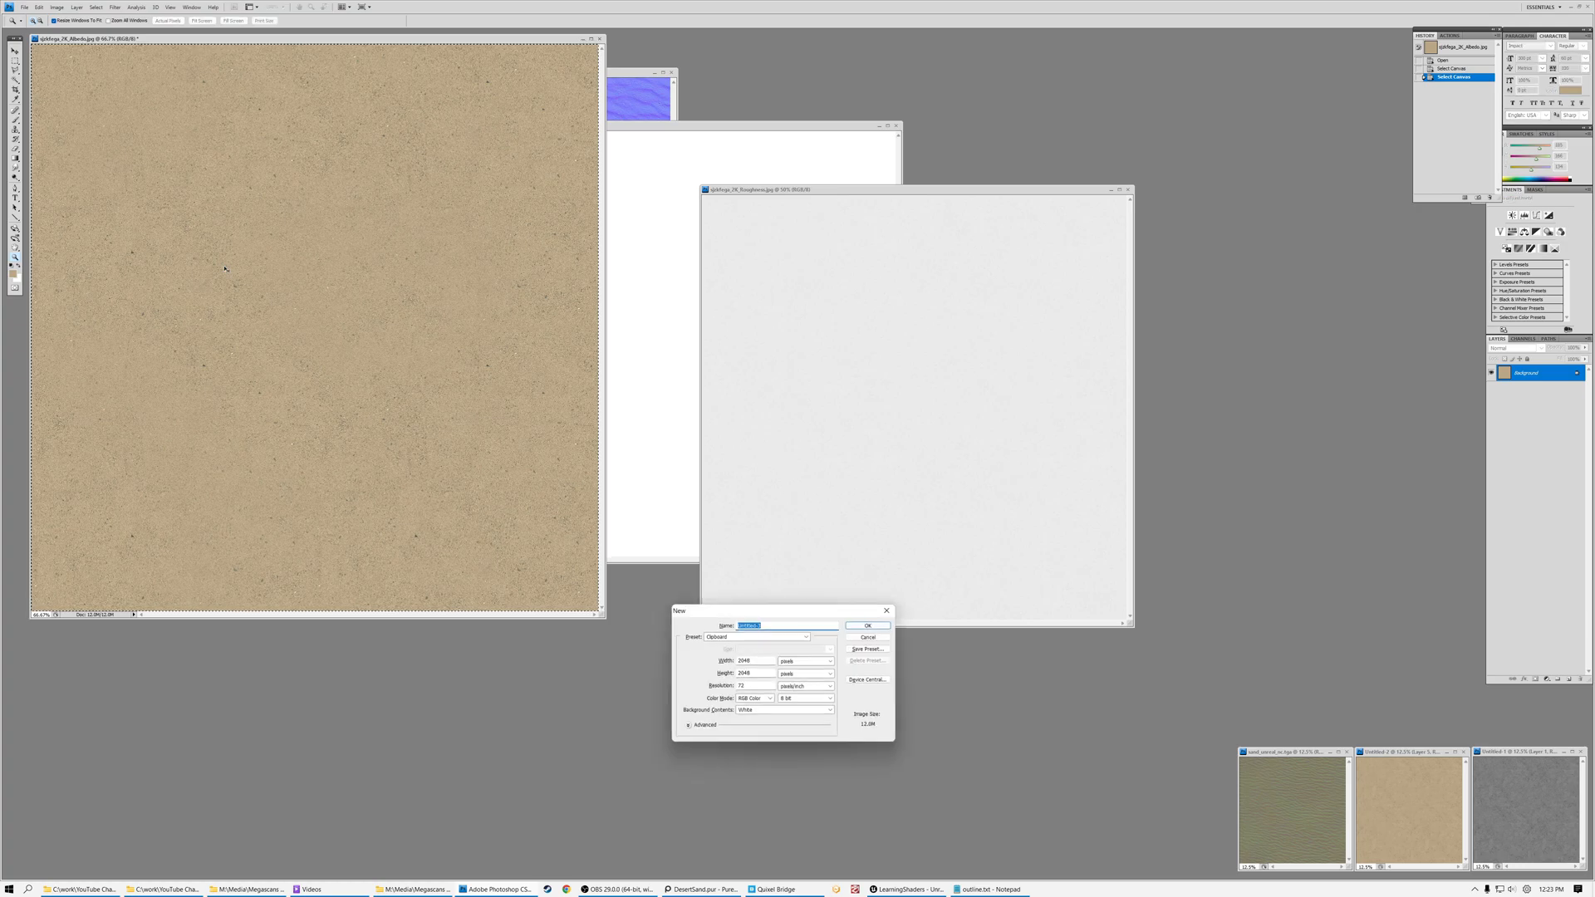
pyautogui.press('Return')
pyautogui.hotkey('ctrl', 'v')
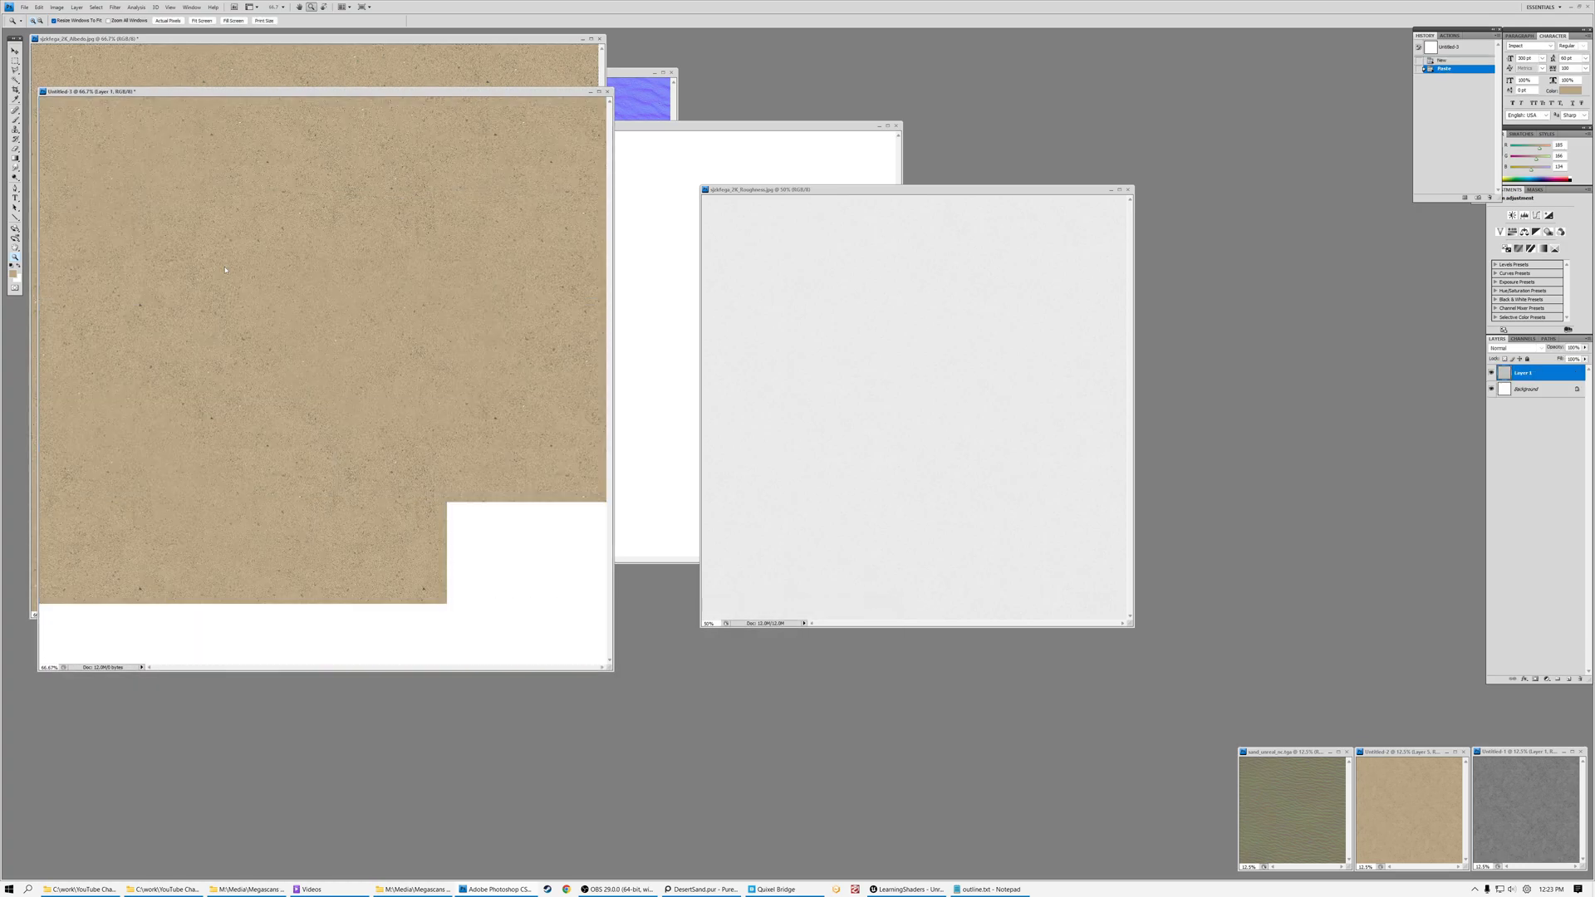
pyautogui.moveTo(161, 92); pyautogui.dragTo(341, 193)
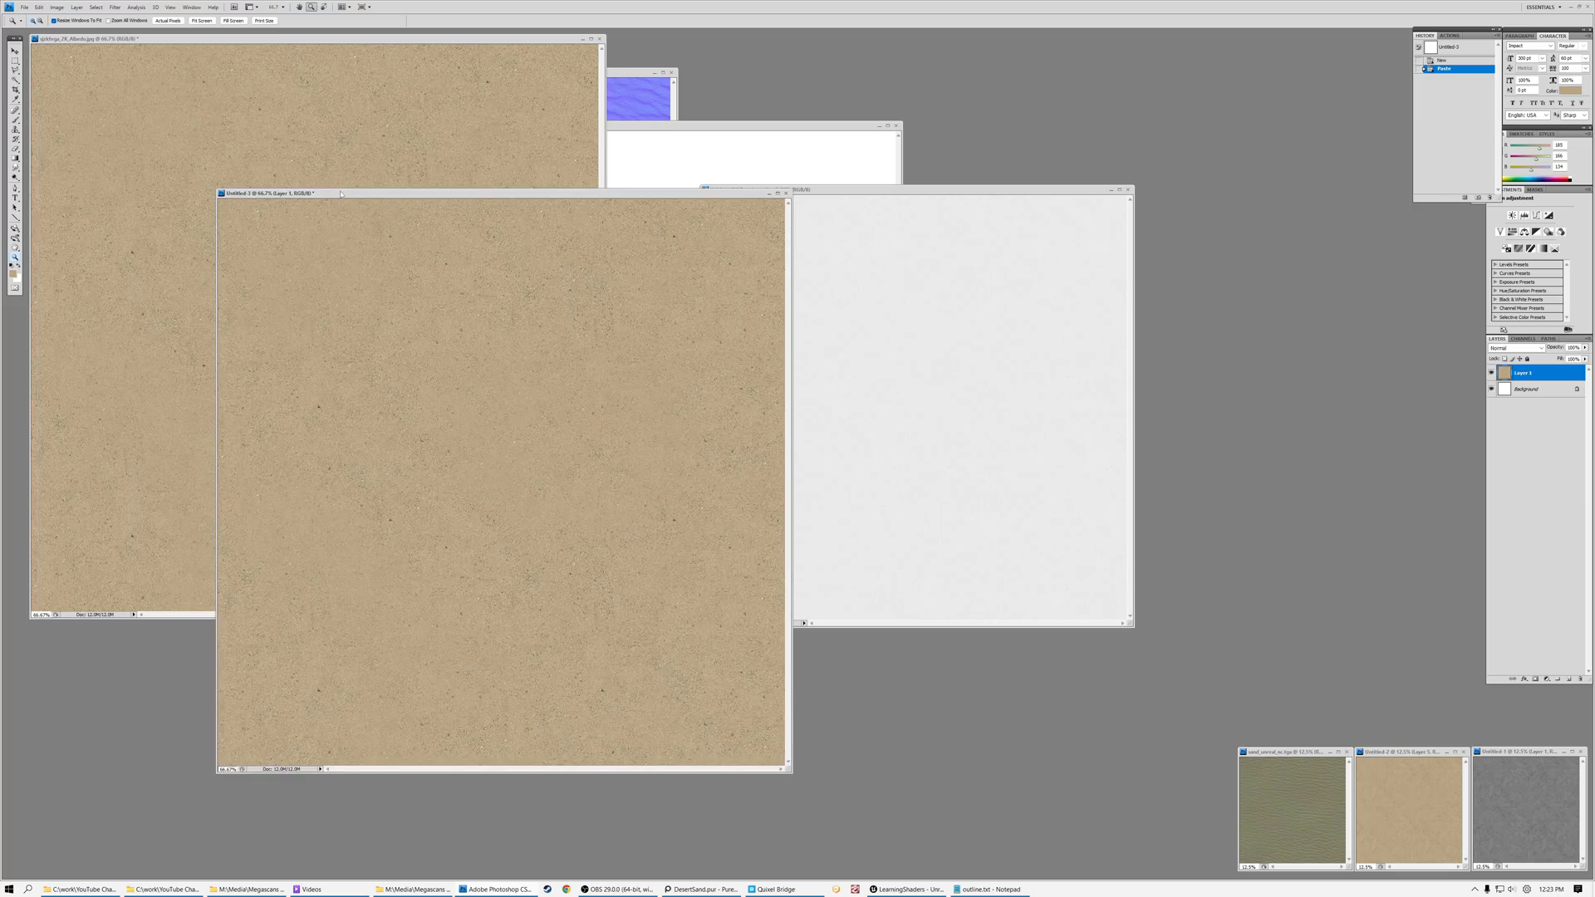
# Desaturate the albedo copy's layer in the new document
pyautogui.click(56, 7)
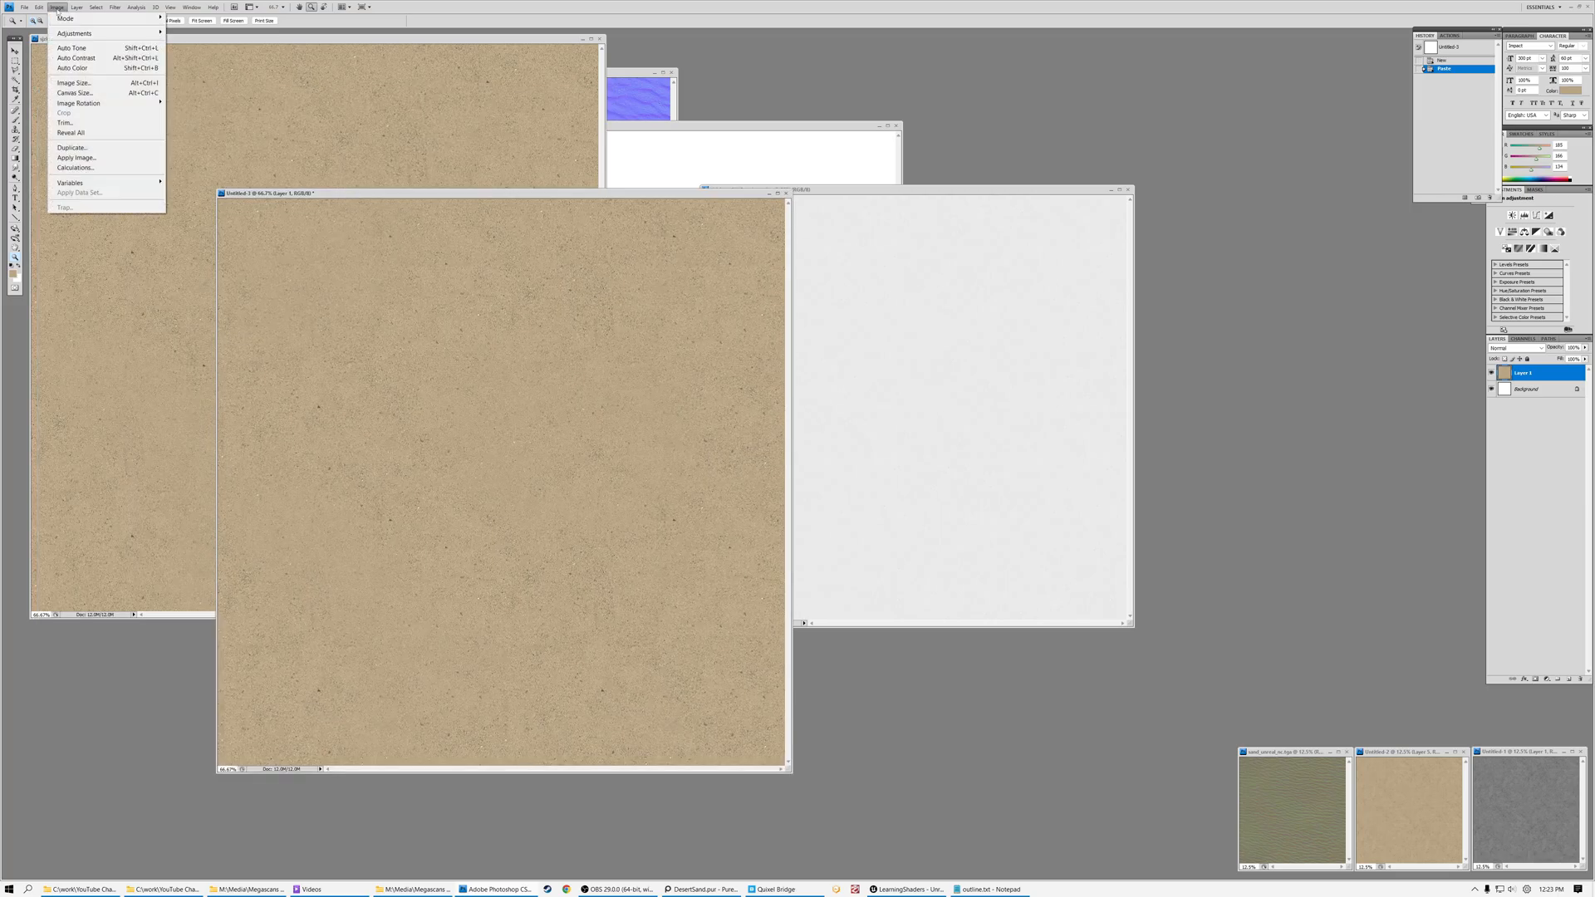
pyautogui.moveTo(83, 33)
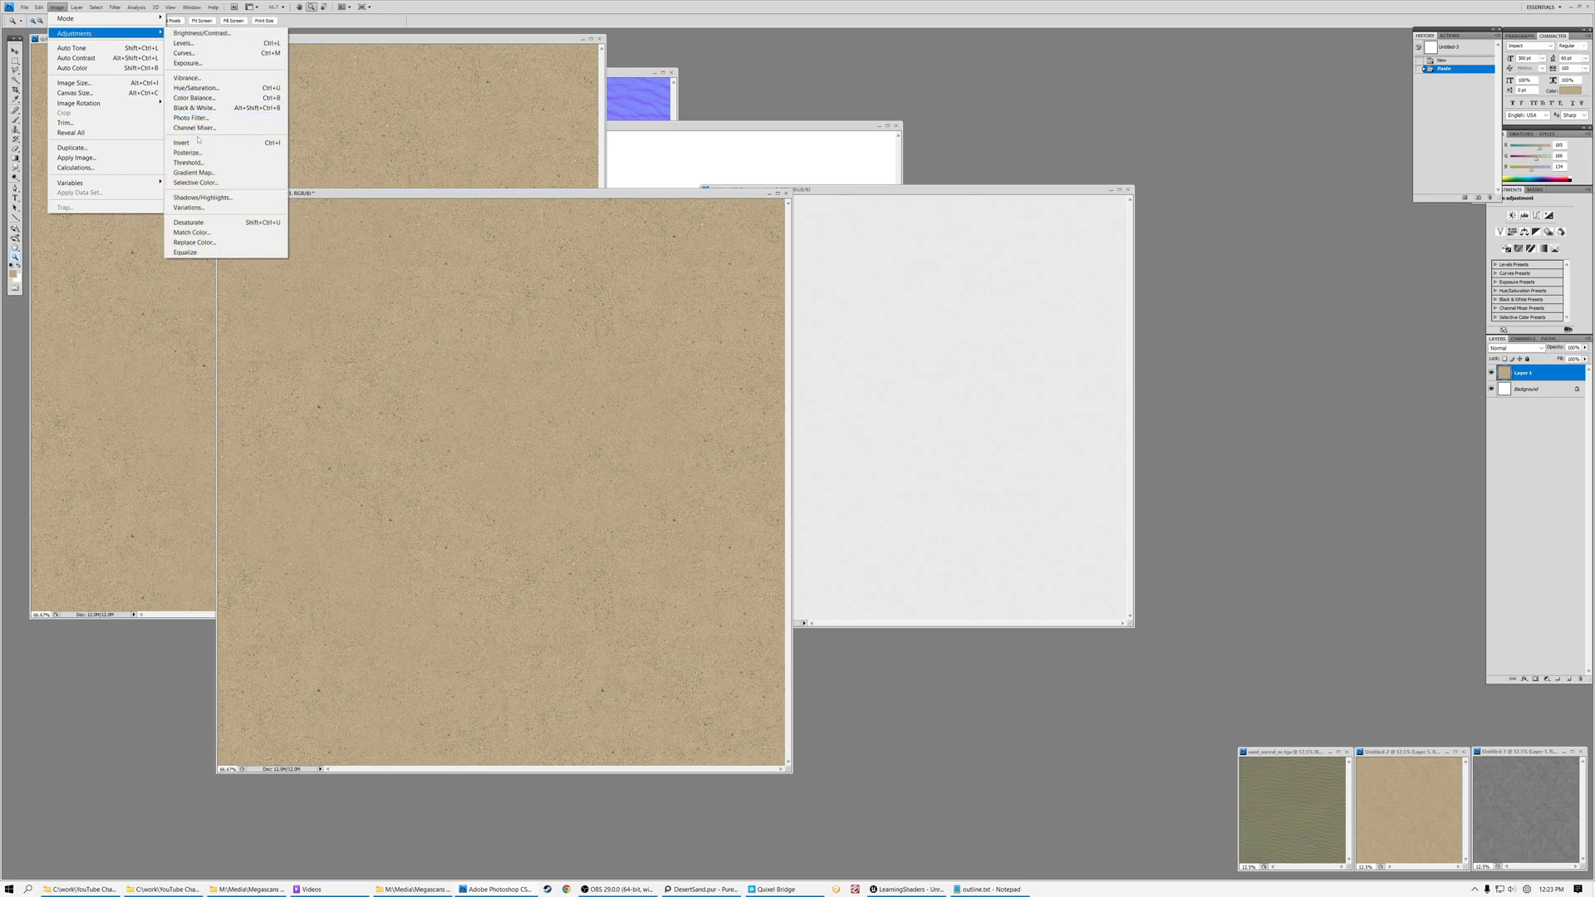
pyautogui.click(196, 223)
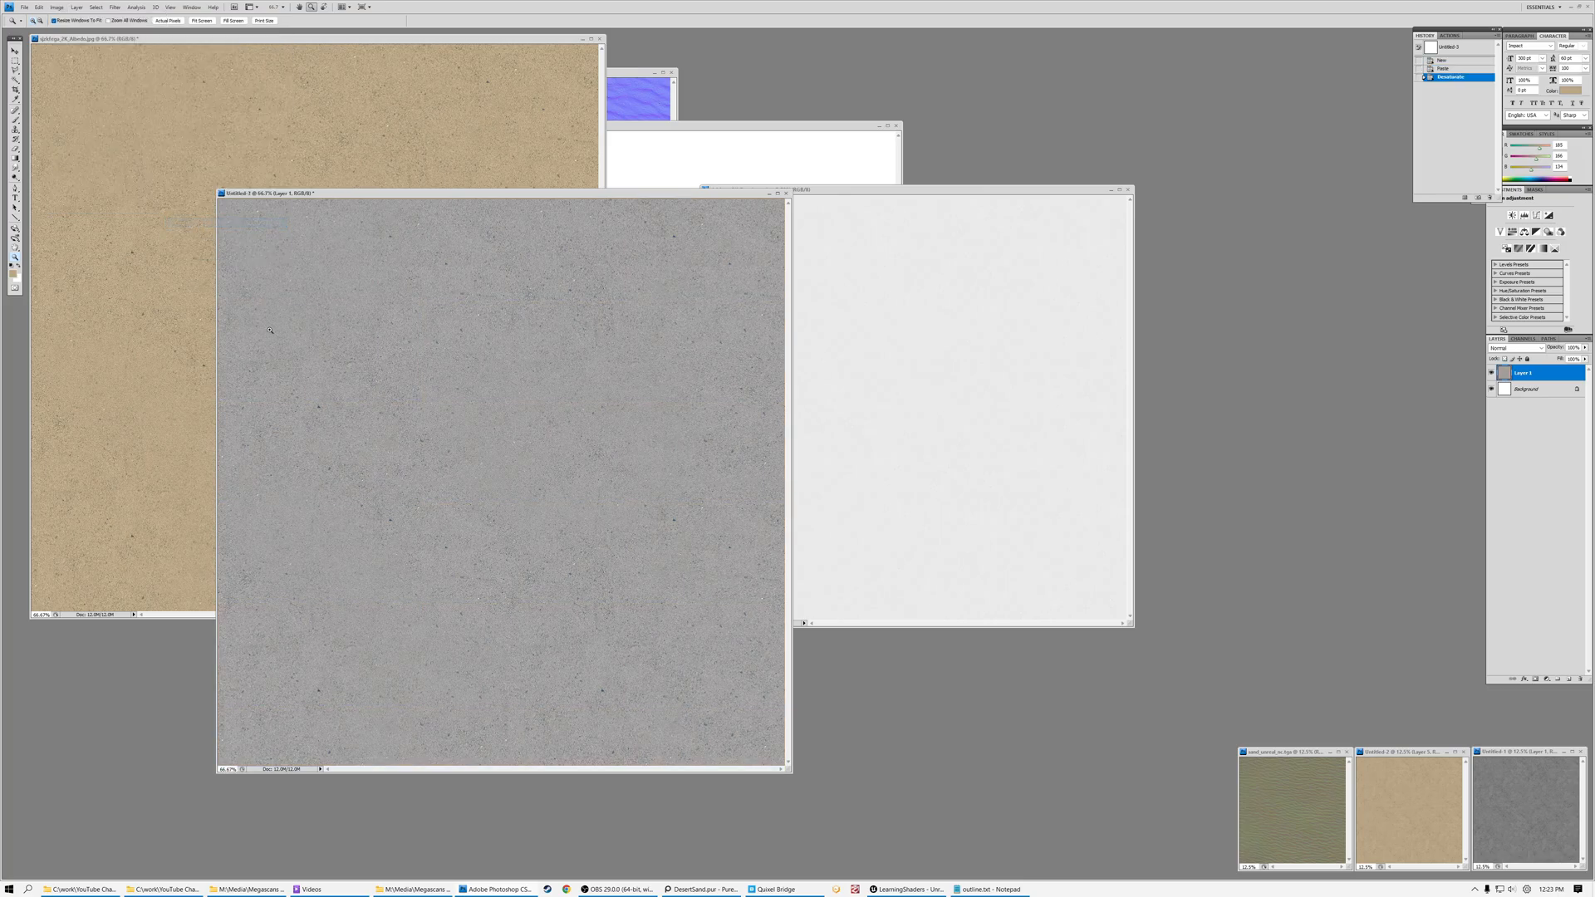
# Inspect the desaturated grain at 200% zoom, return it to 50% and move its window below the albedo map's upper area
pyautogui.click(510, 411)
pyautogui.click(582, 407)
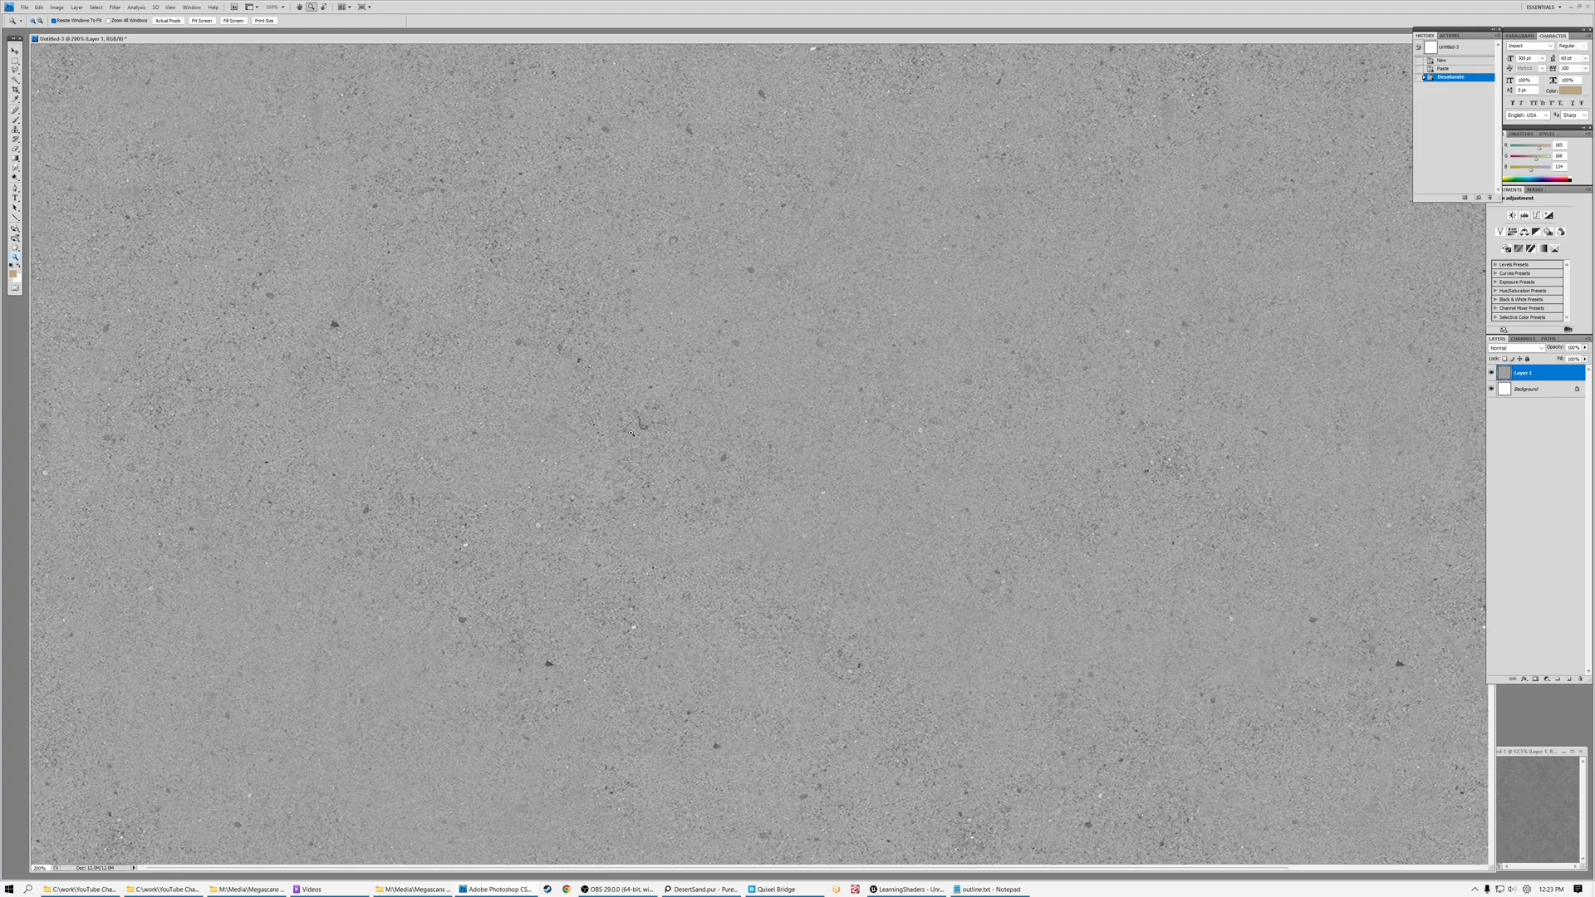
pyautogui.keyDown('alt'); pyautogui.click(505, 312); pyautogui.keyUp('alt')
pyautogui.keyDown('alt'); pyautogui.click(264, 106); pyautogui.keyUp('alt')
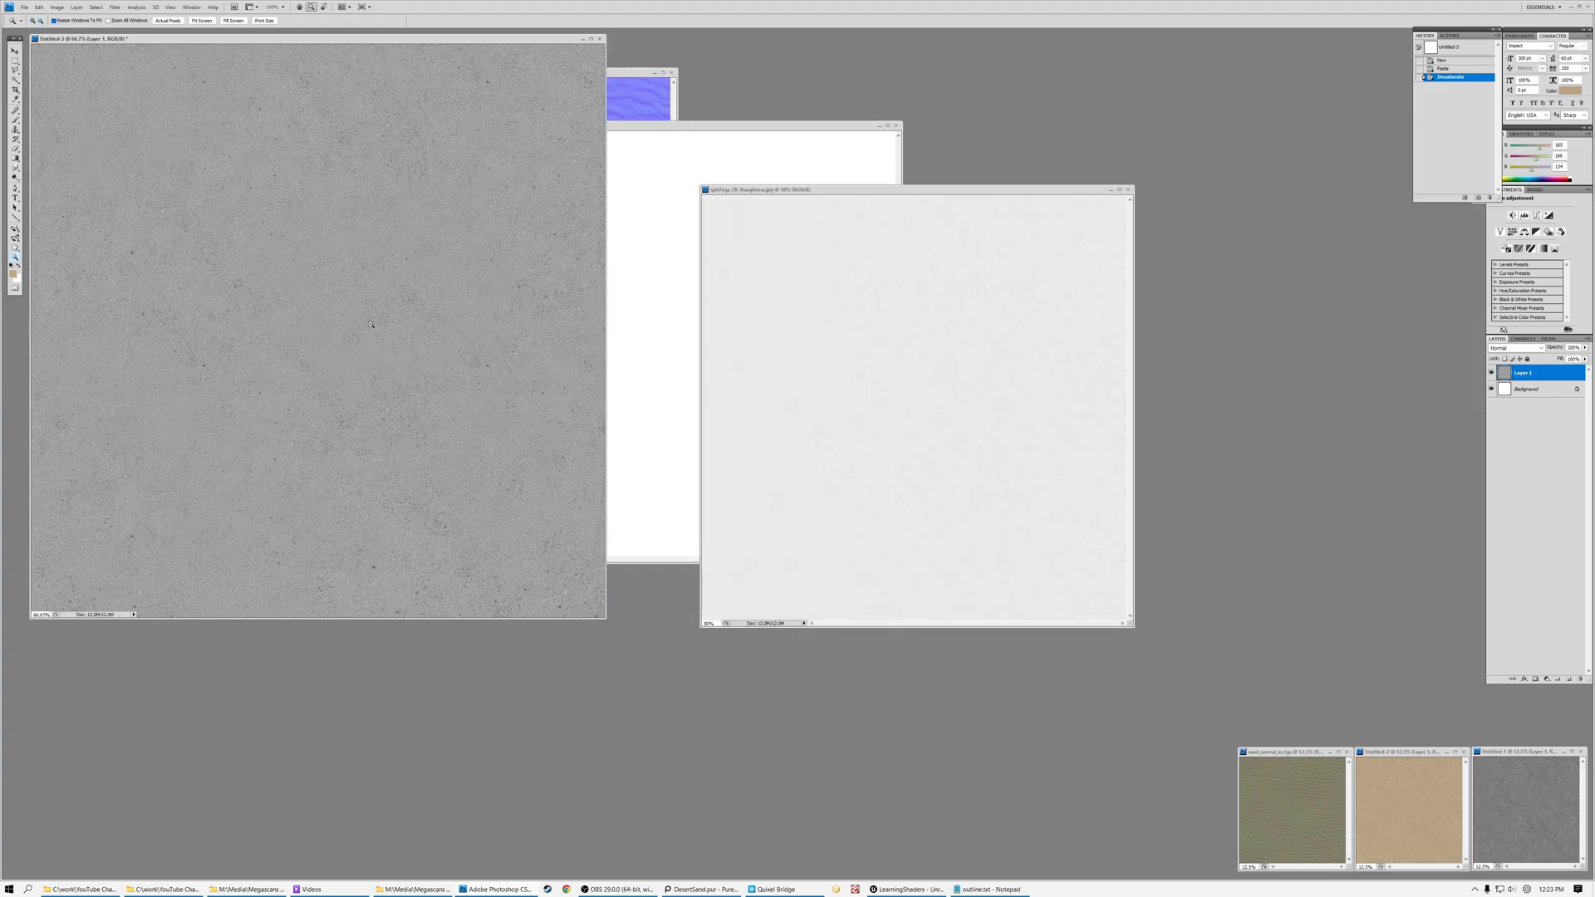
pyautogui.keyDown('alt'); pyautogui.click(278, 179); pyautogui.keyUp('alt')
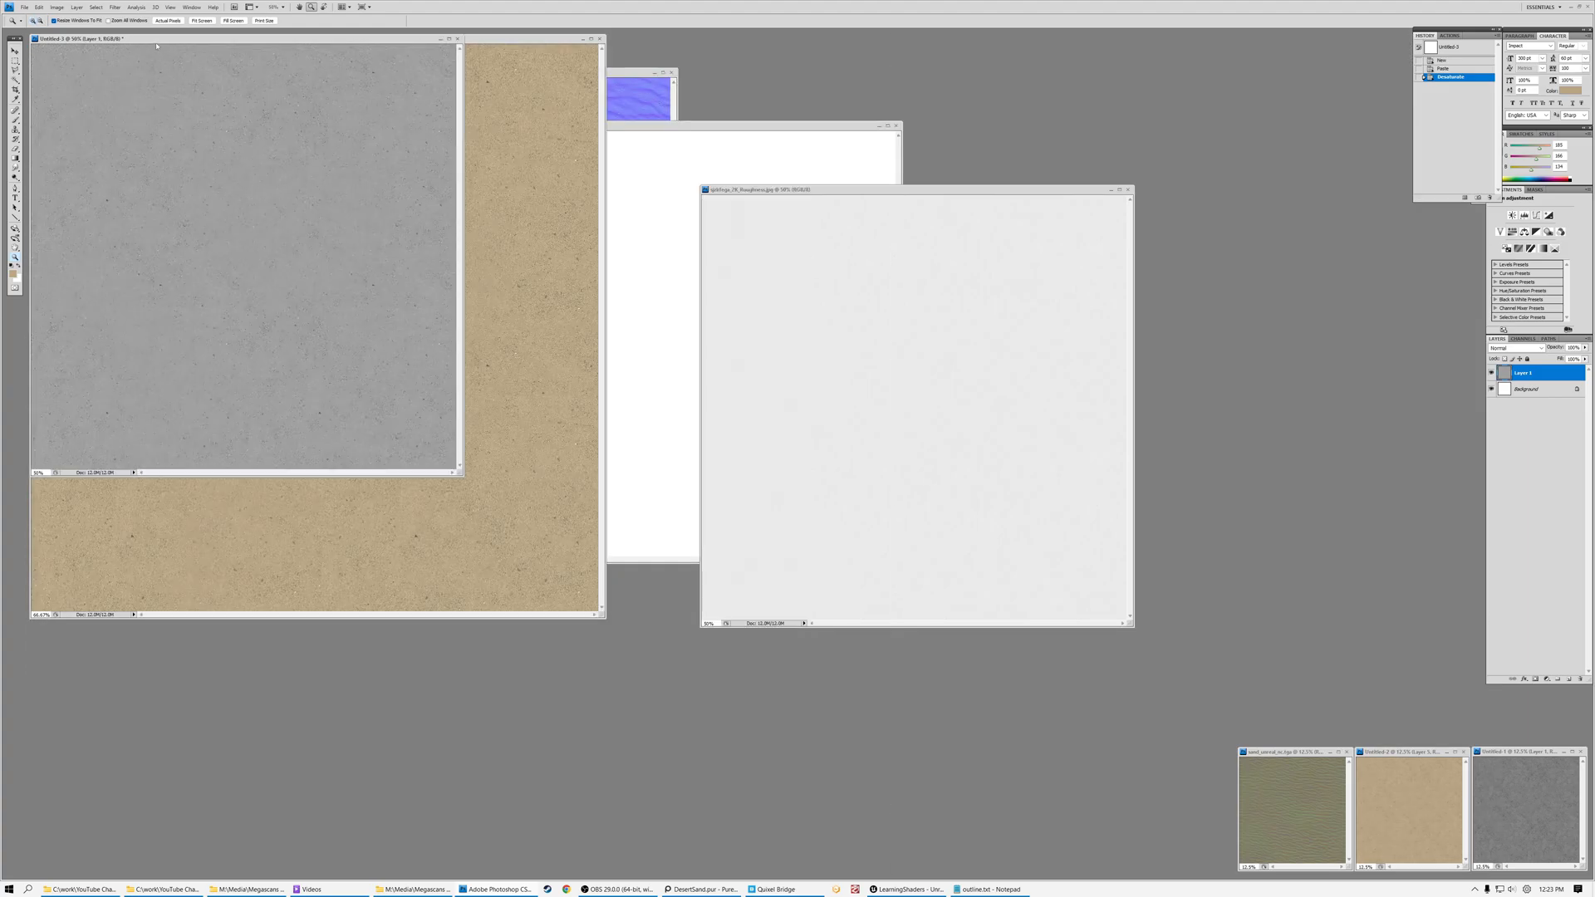
pyautogui.moveTo(158, 42); pyautogui.dragTo(247, 349)
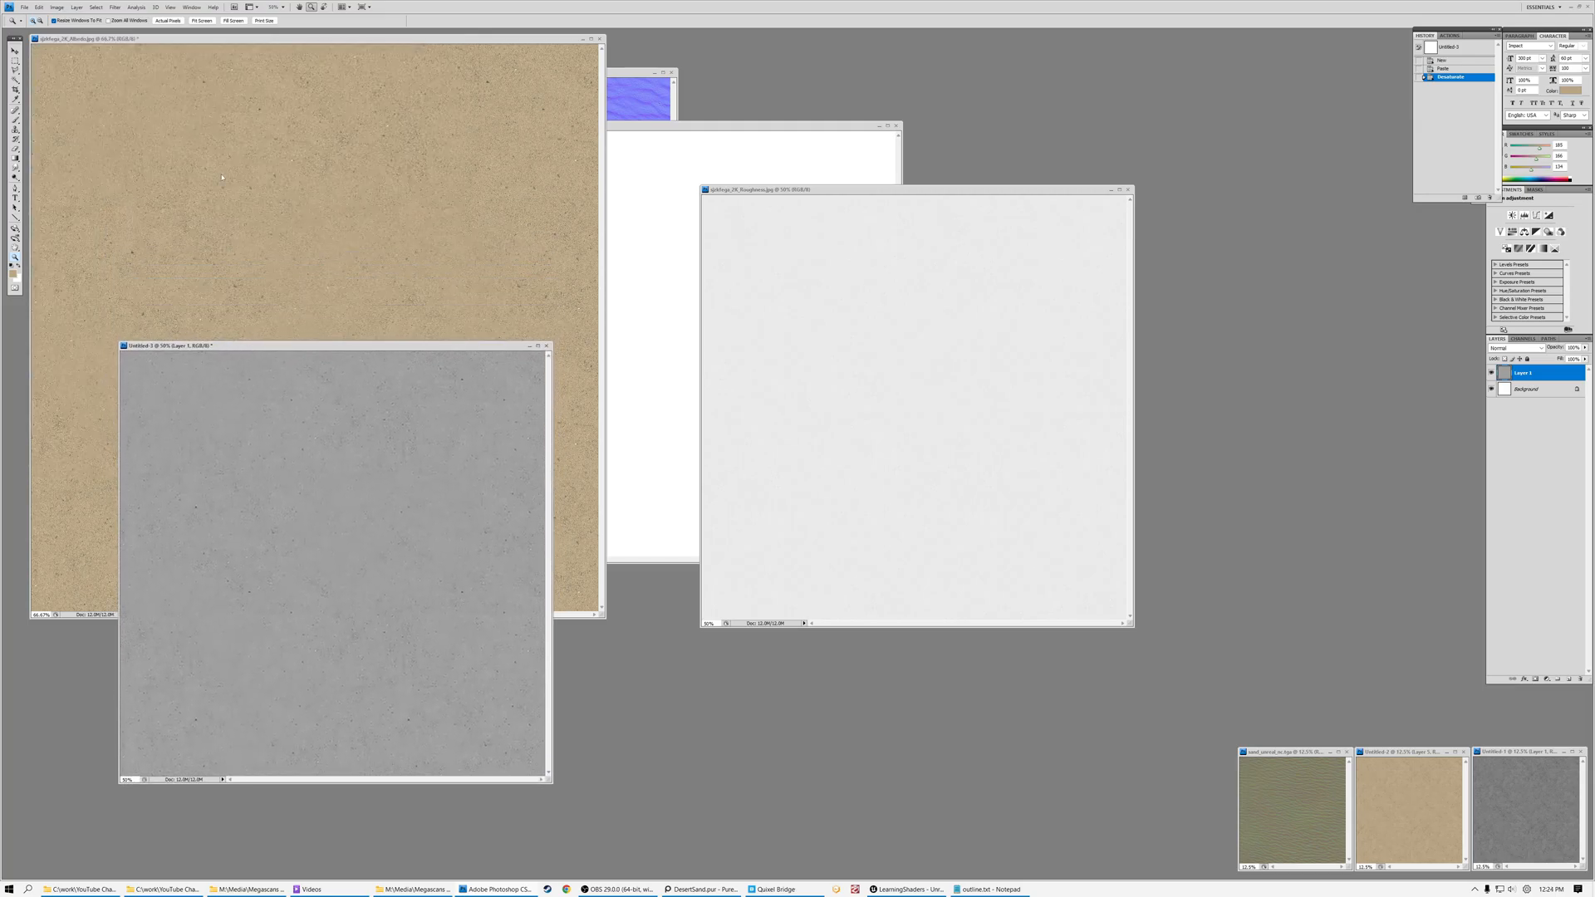
# Copy the whole original albedo map into another new document and place its window beside the original
pyautogui.click(173, 44)
pyautogui.hotkey('ctrl', 'a')
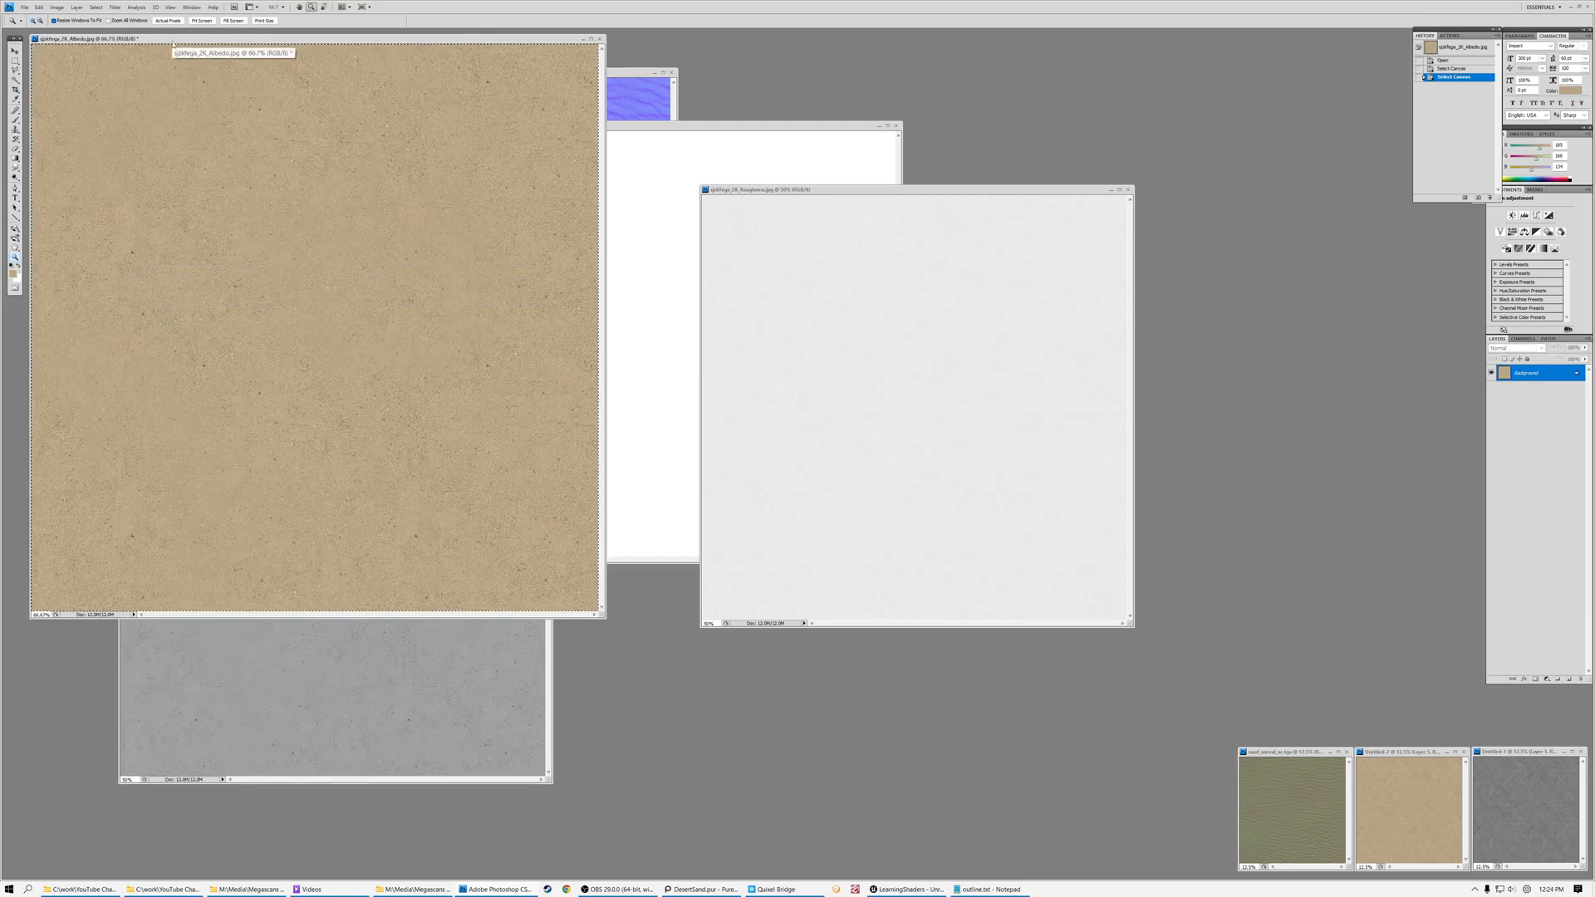
pyautogui.hotkey('ctrl', 'n')
pyautogui.press('Return')
pyautogui.hotkey('ctrl', 'v')
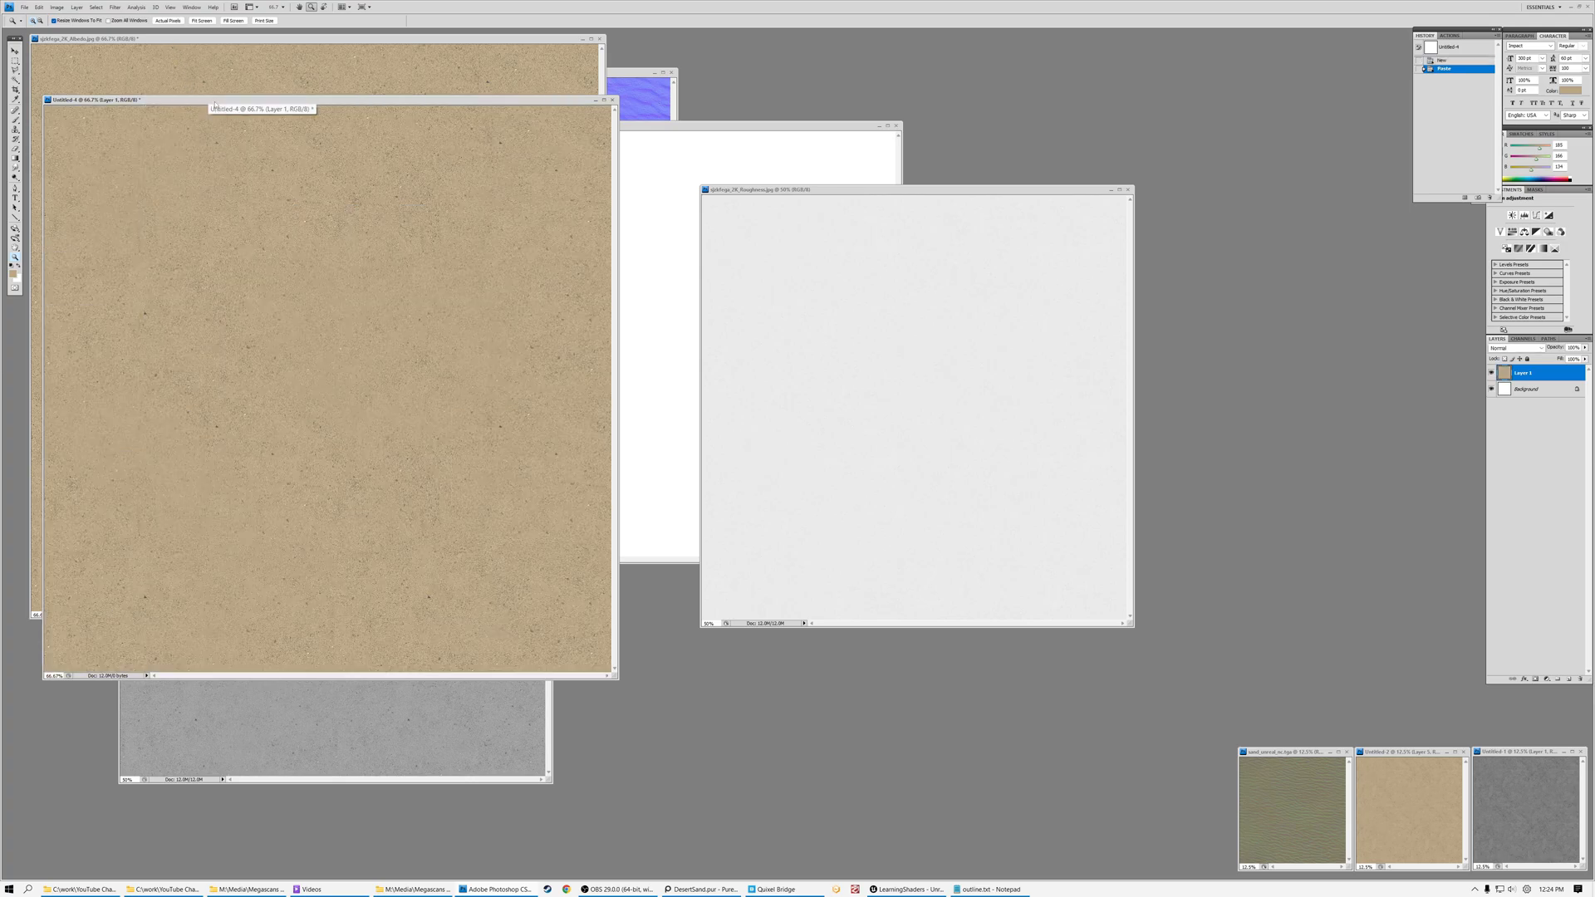
pyautogui.moveTo(216, 103); pyautogui.dragTo(860, 249)
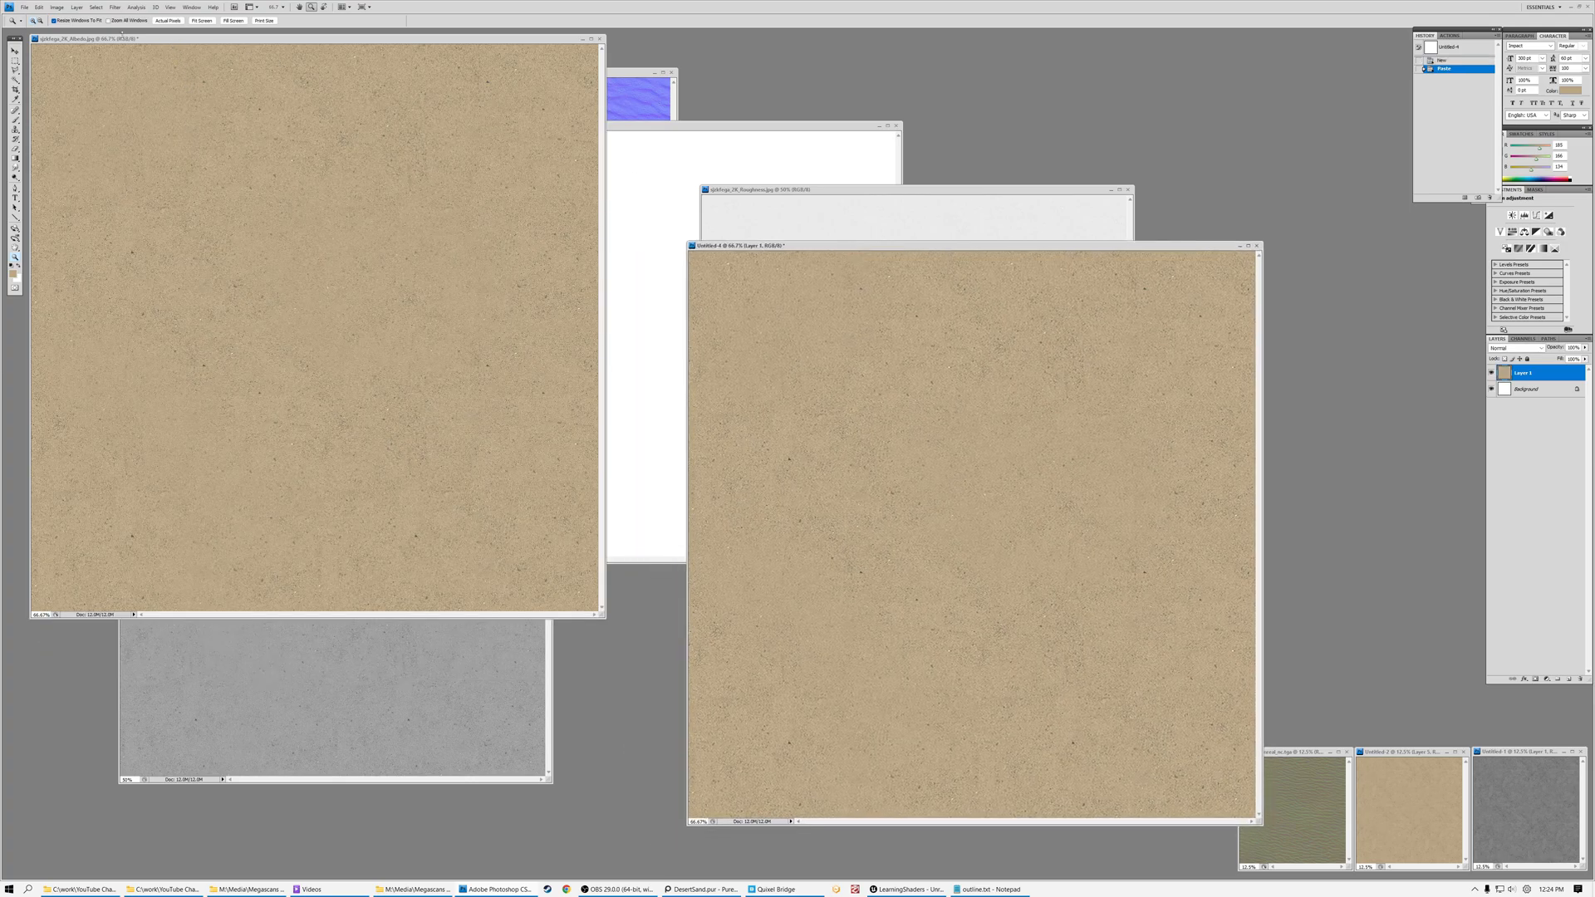
# Apply a very strong Gaussian Blur to the second albedo copy, leaving only its large-scale sand colour variation
pyautogui.click(115, 7)
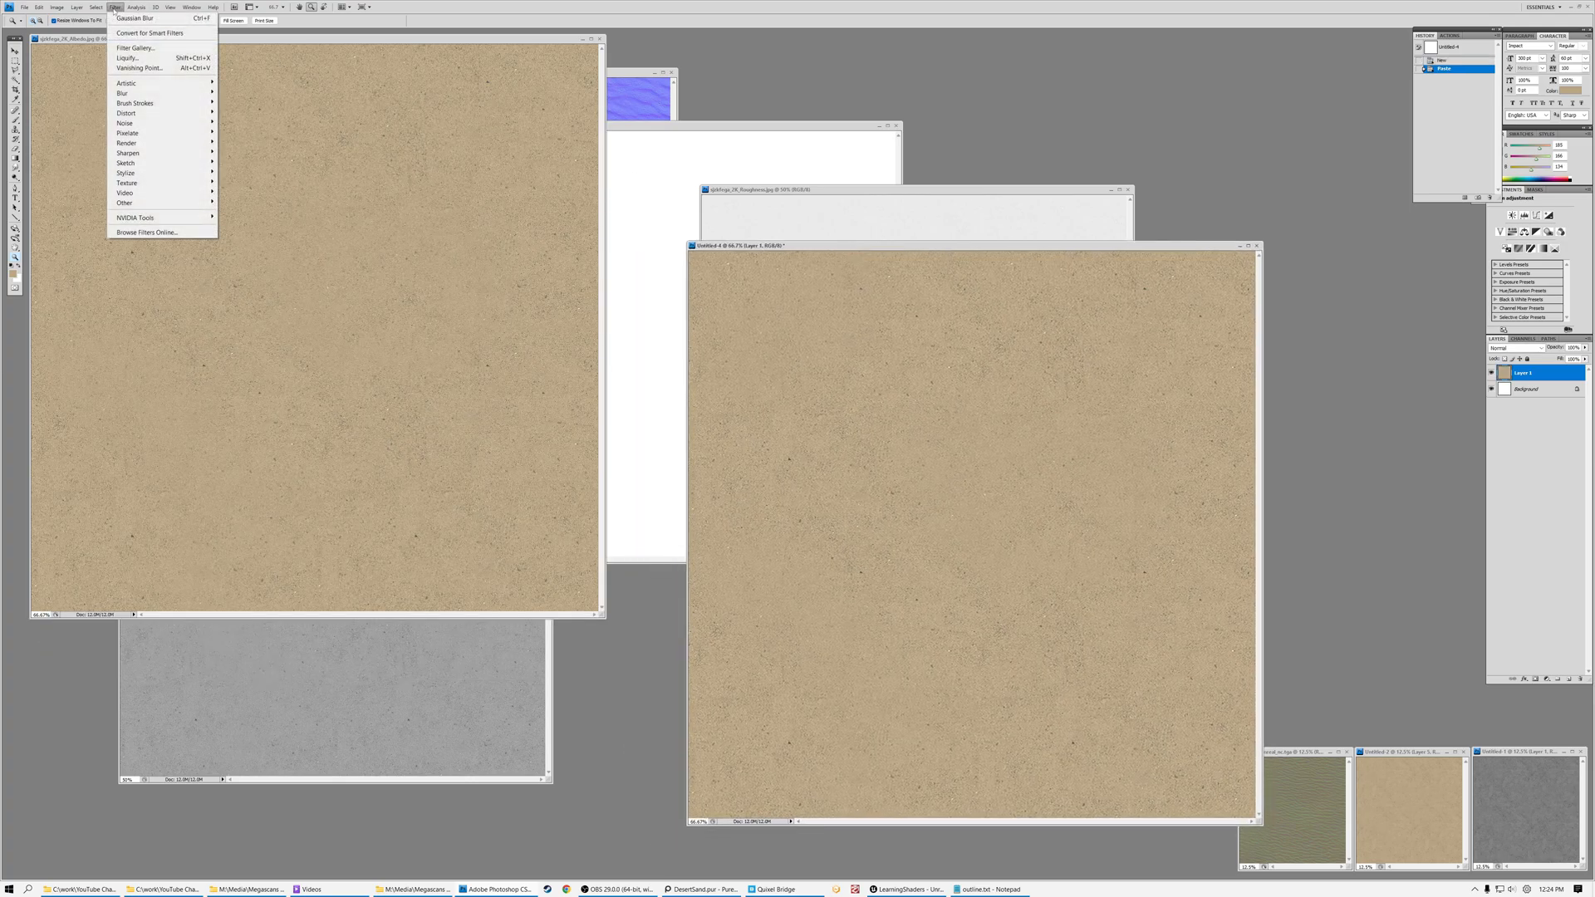
pyautogui.moveTo(158, 97)
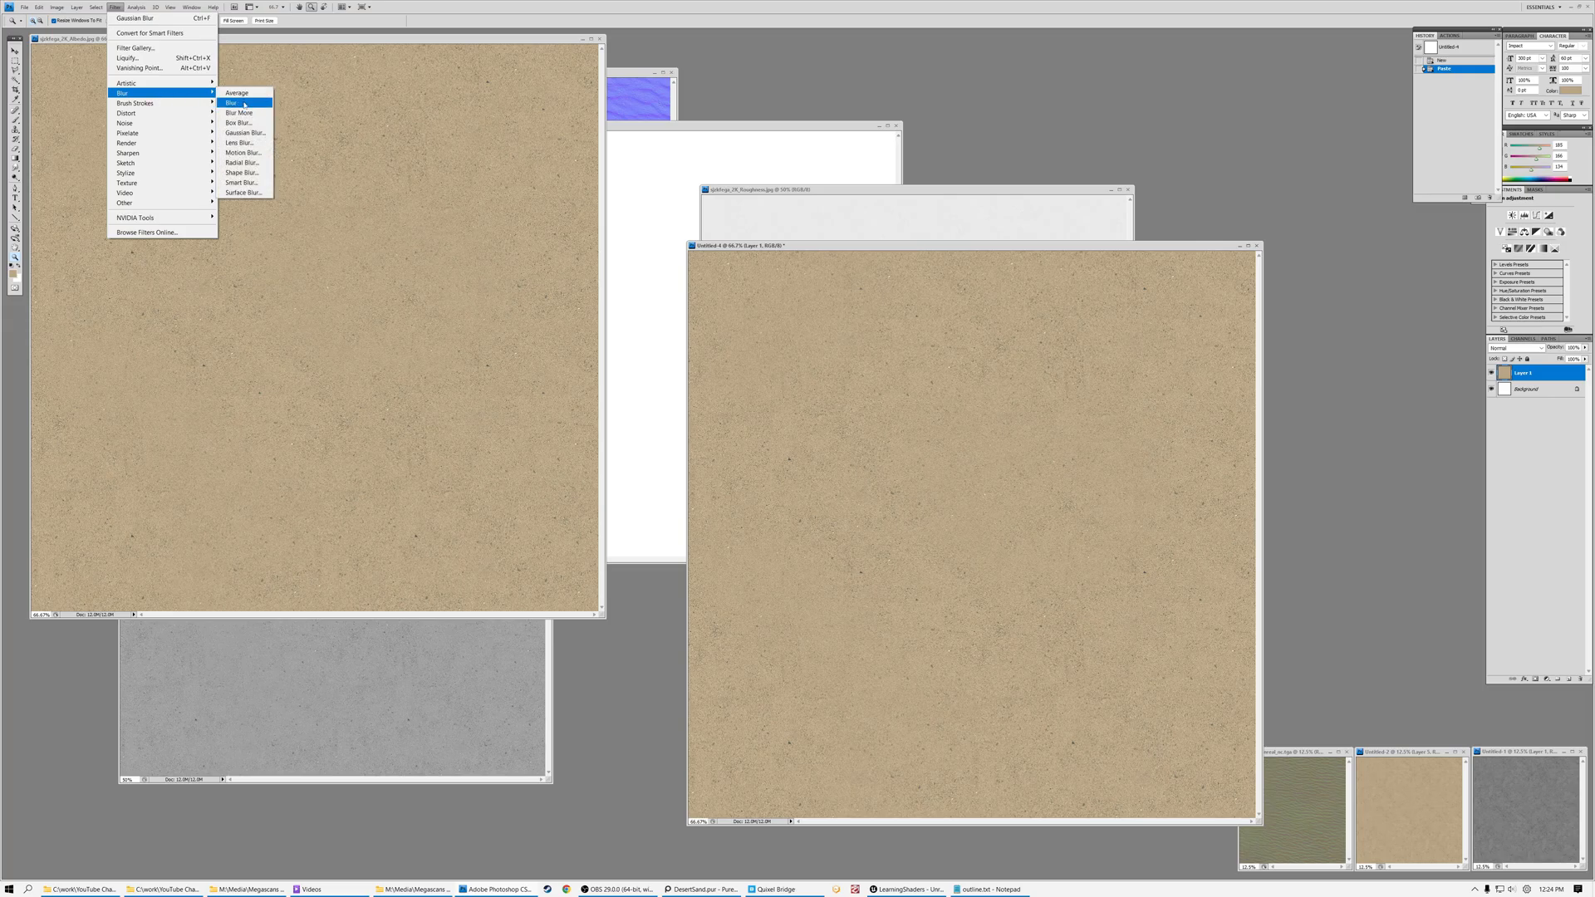
pyautogui.click(245, 133)
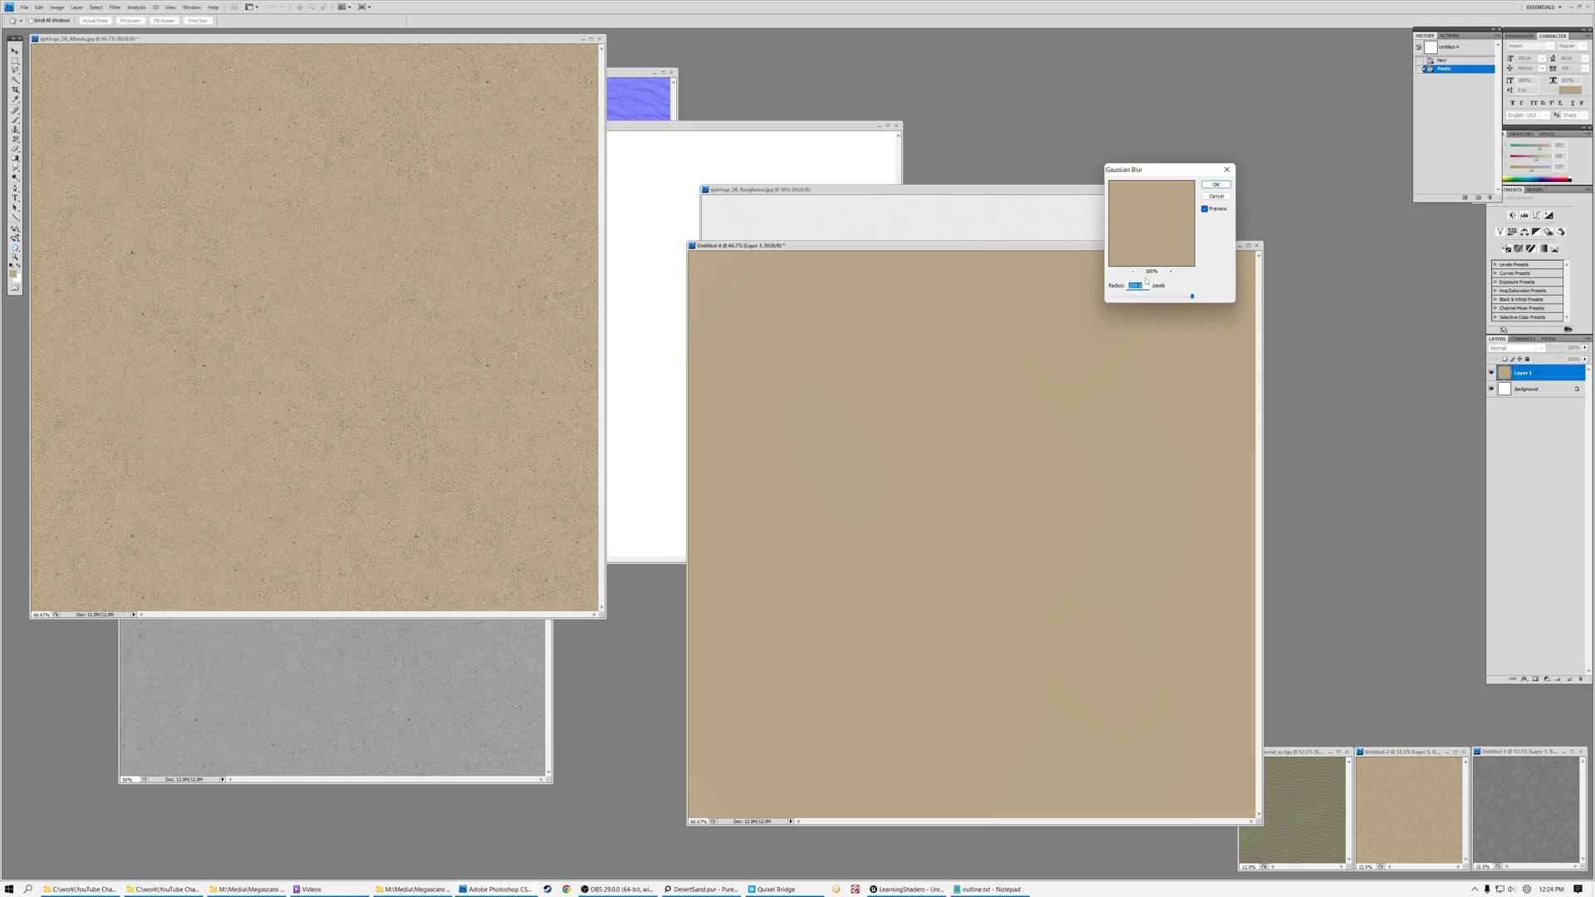
pyautogui.click(1215, 185)
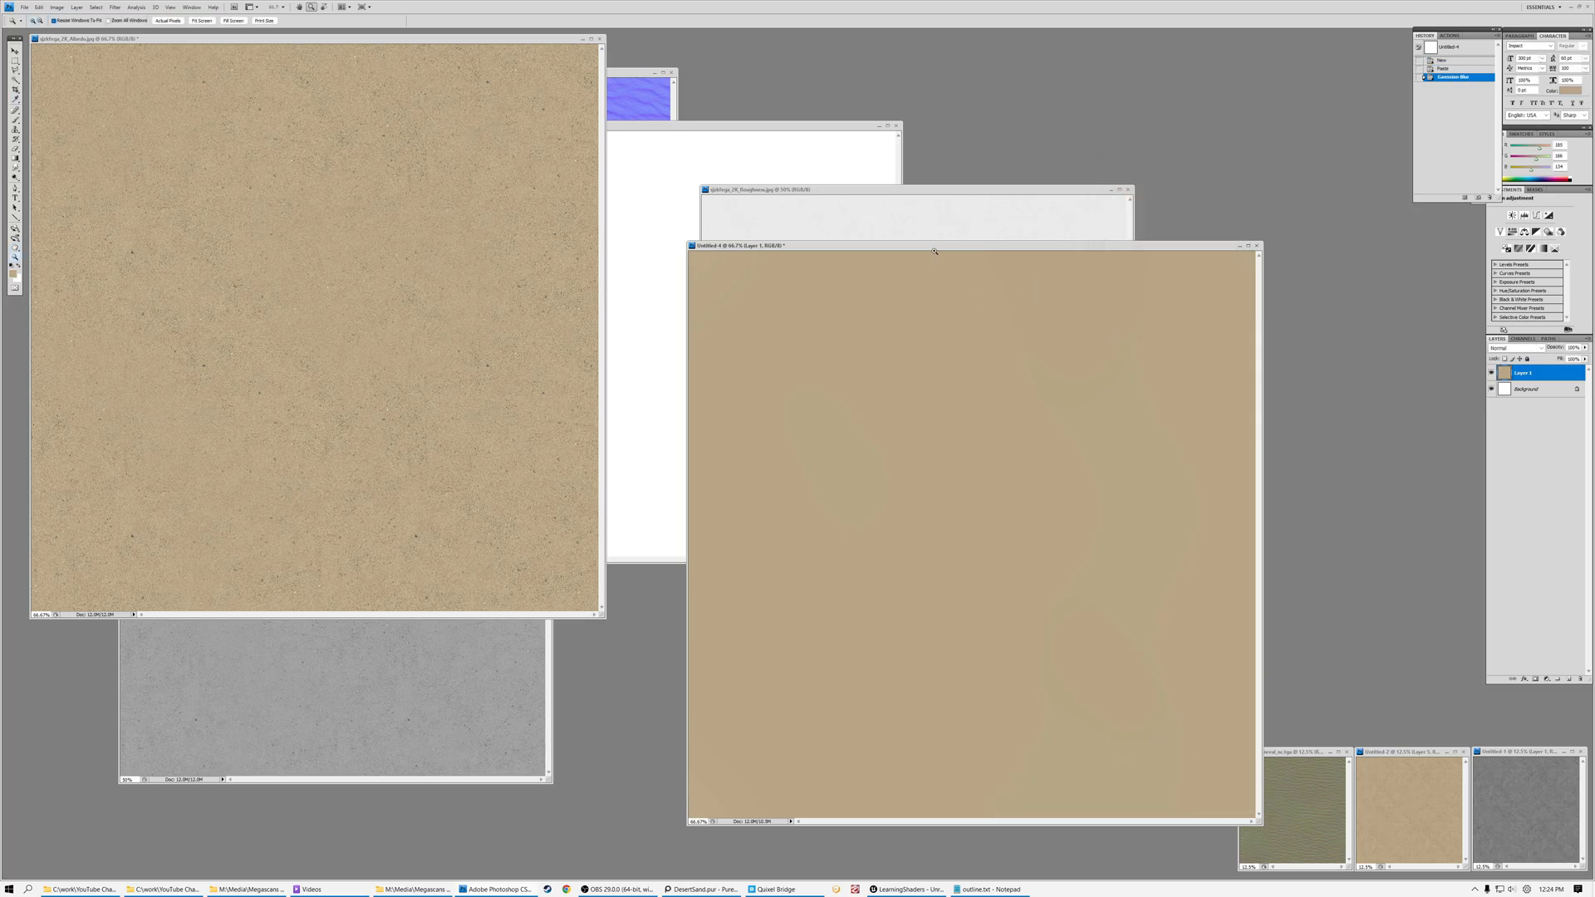
# Pick the Eyedropper tool and arrange the blurred colour document and the desaturated document side by side
pyautogui.moveTo(930, 246); pyautogui.dragTo(749, 160)
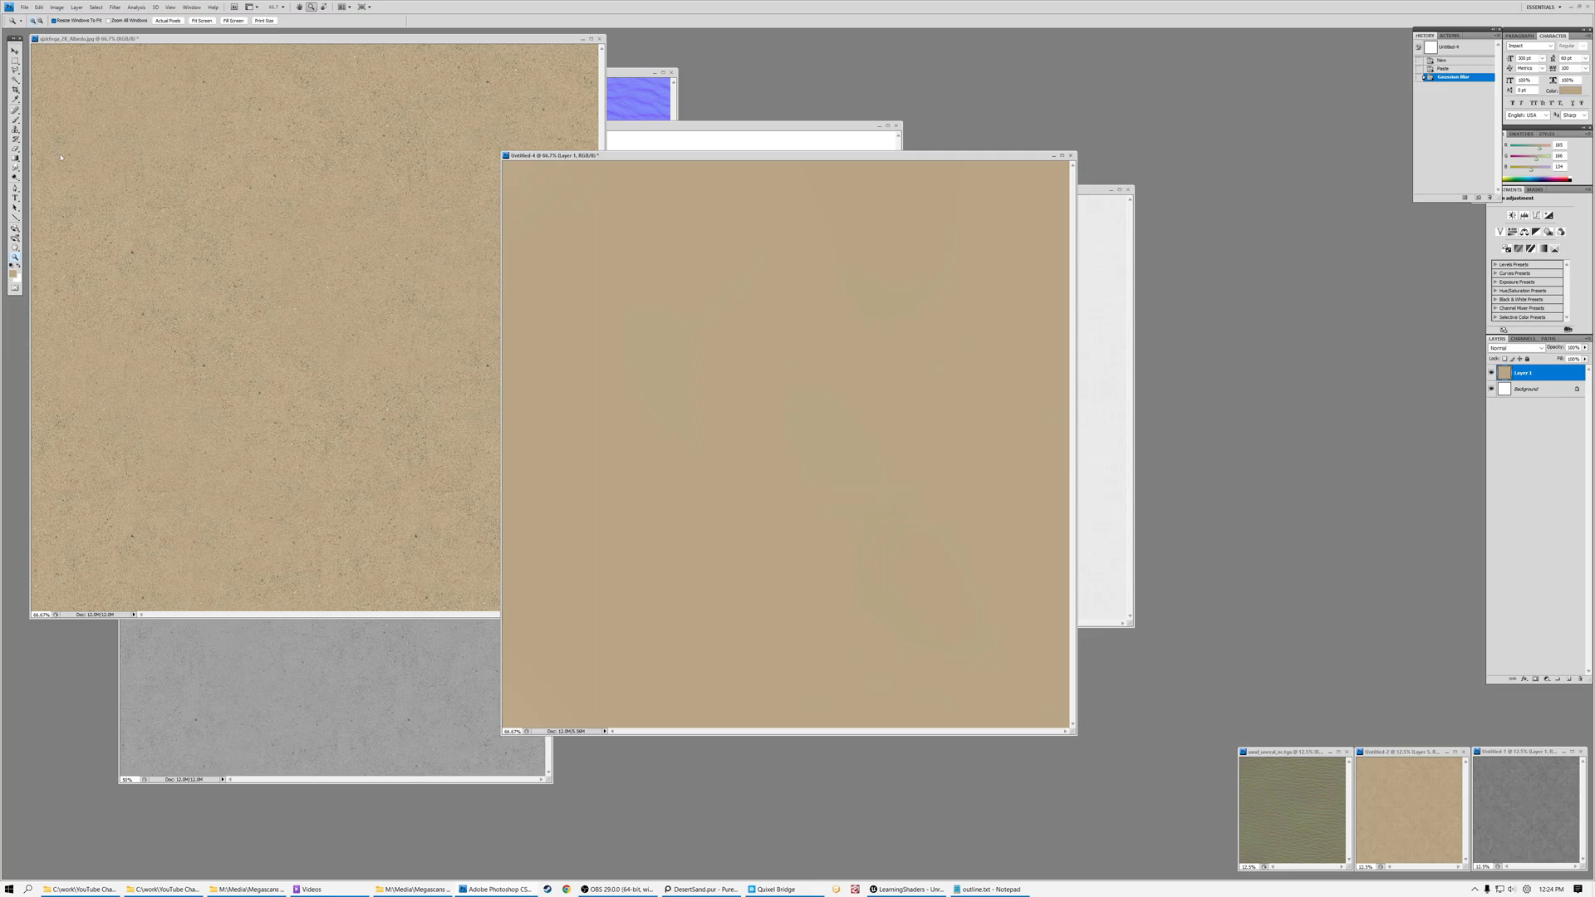
pyautogui.click(17, 100)
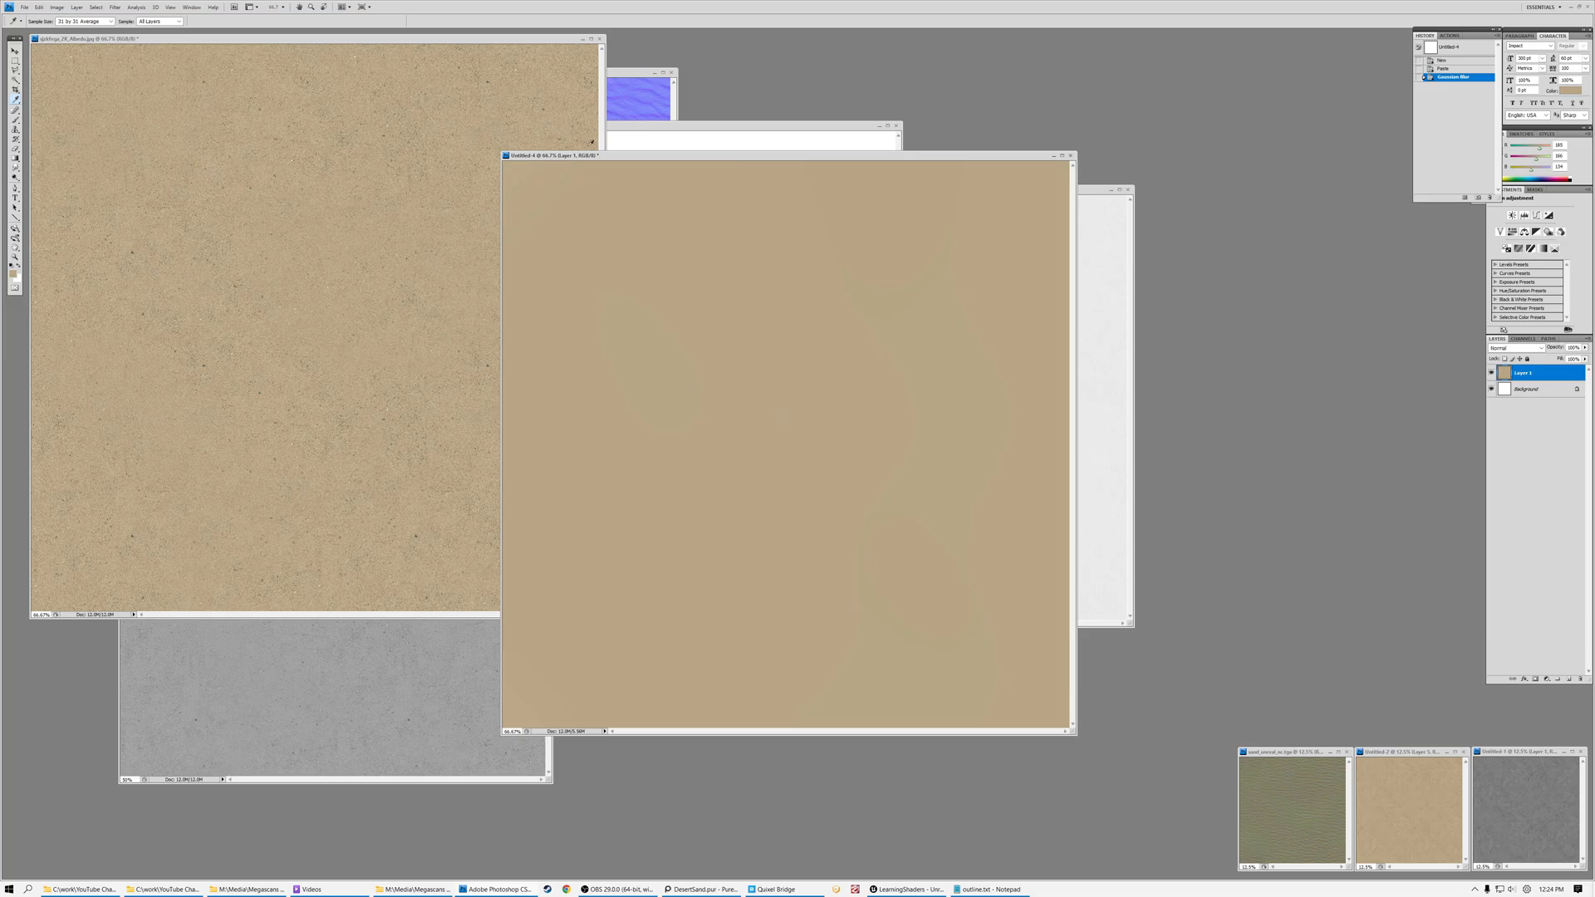
pyautogui.moveTo(605, 158); pyautogui.dragTo(914, 154)
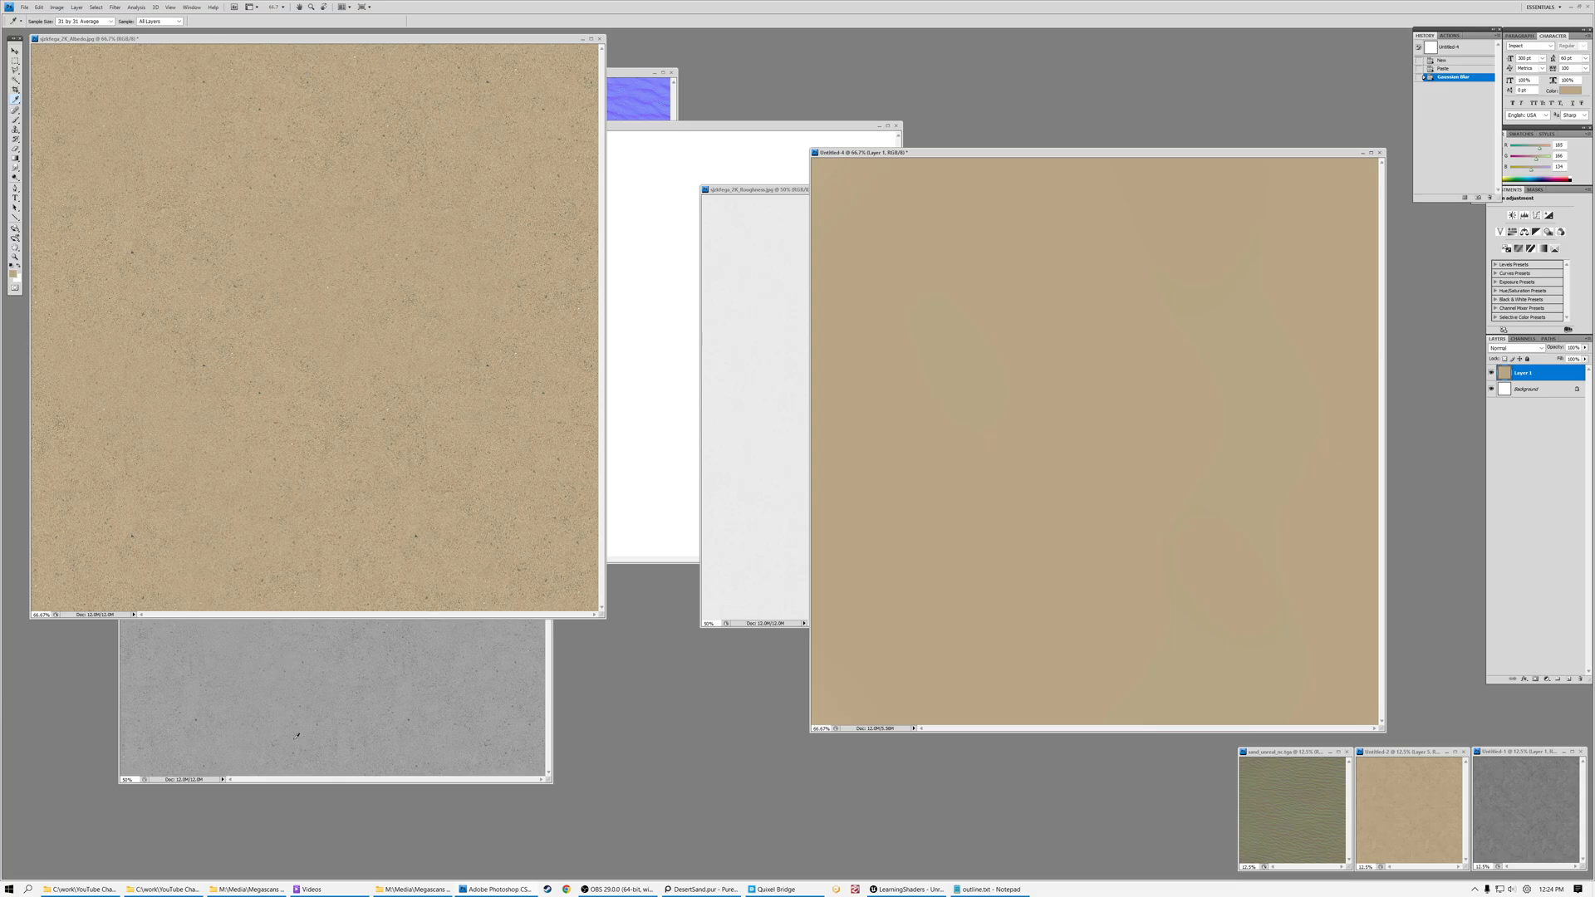
pyautogui.click(302, 781)
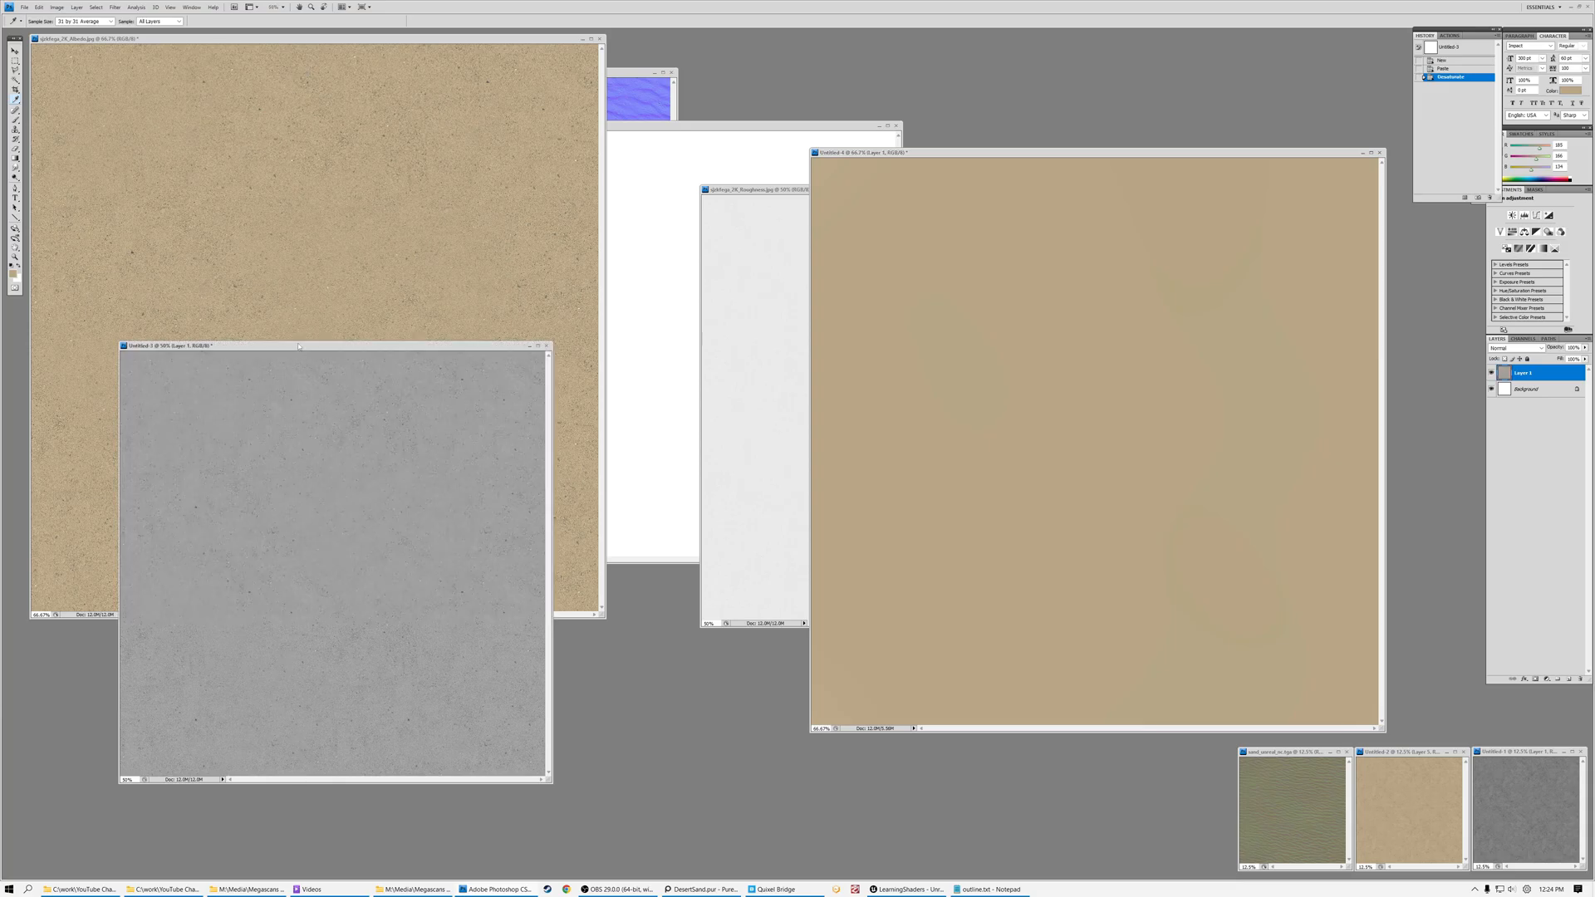
pyautogui.moveTo(293, 348); pyautogui.dragTo(467, 273)
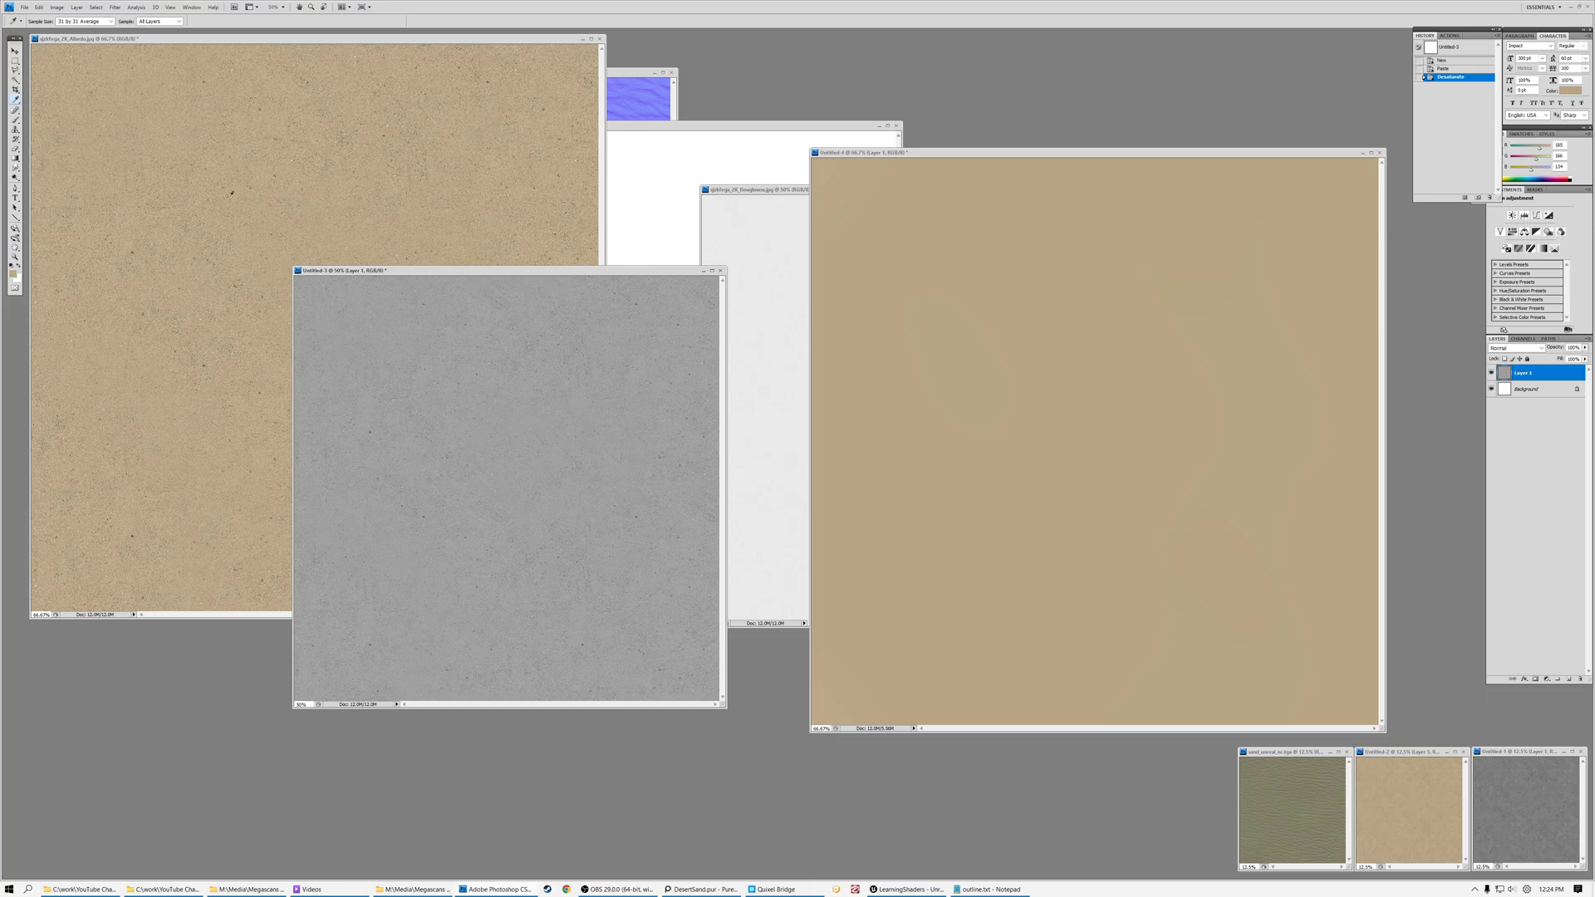
pyautogui.moveTo(382, 274); pyautogui.dragTo(349, 389)
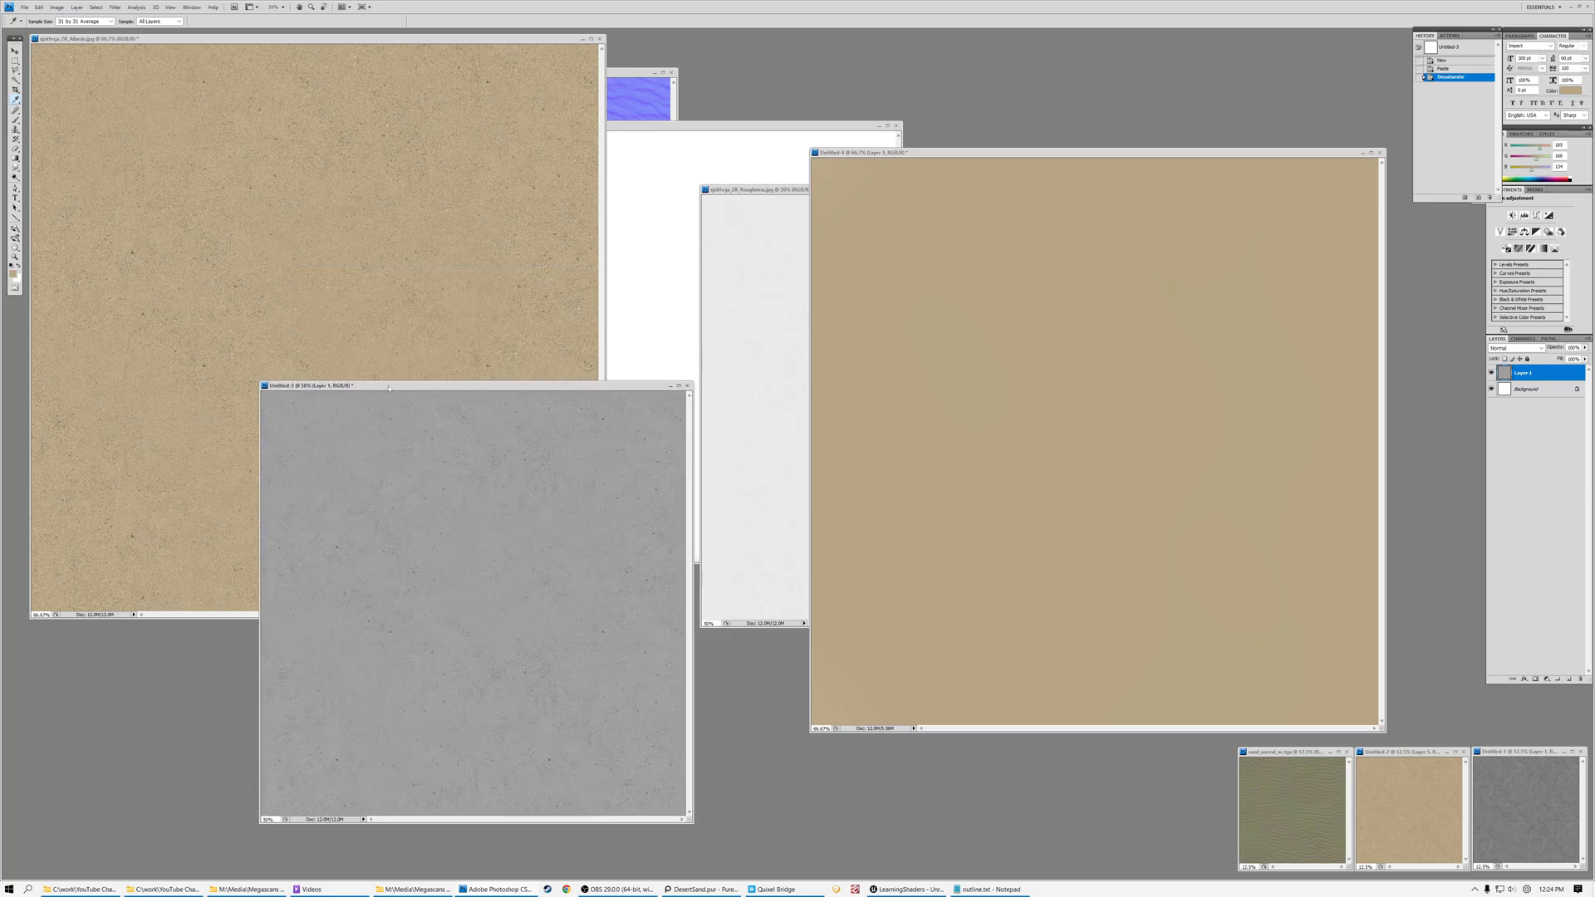
pyautogui.moveTo(389, 389); pyautogui.dragTo(372, 309)
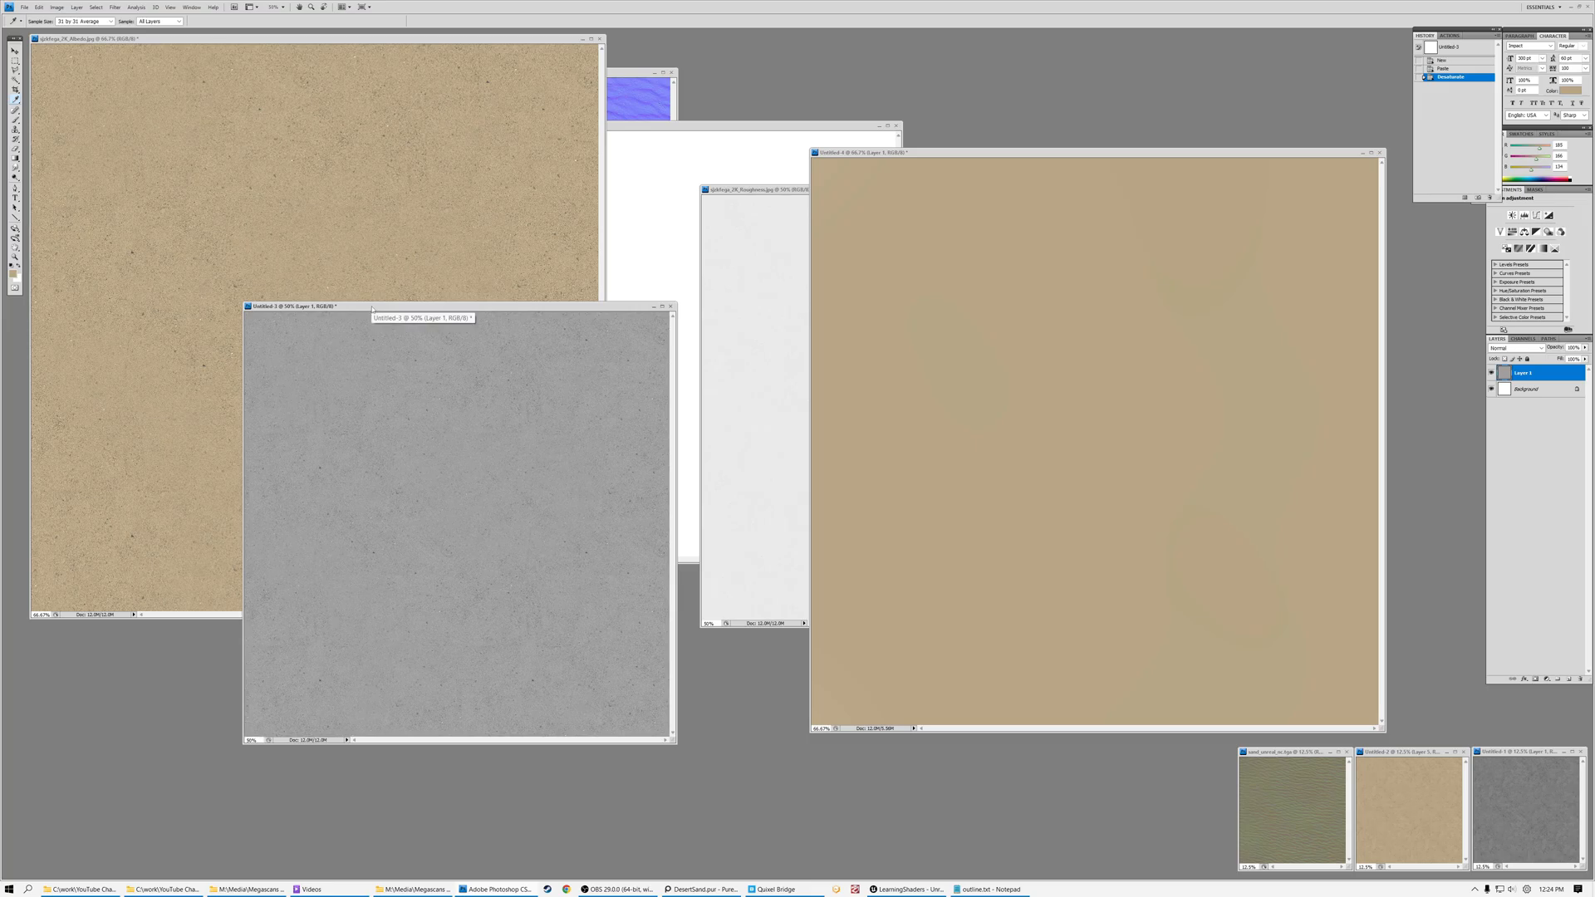
pyautogui.moveTo(441, 307)
pyautogui.mouseDown()
pyautogui.moveTo(406, 291)
pyautogui.moveTo(420, 290)
pyautogui.mouseUp()
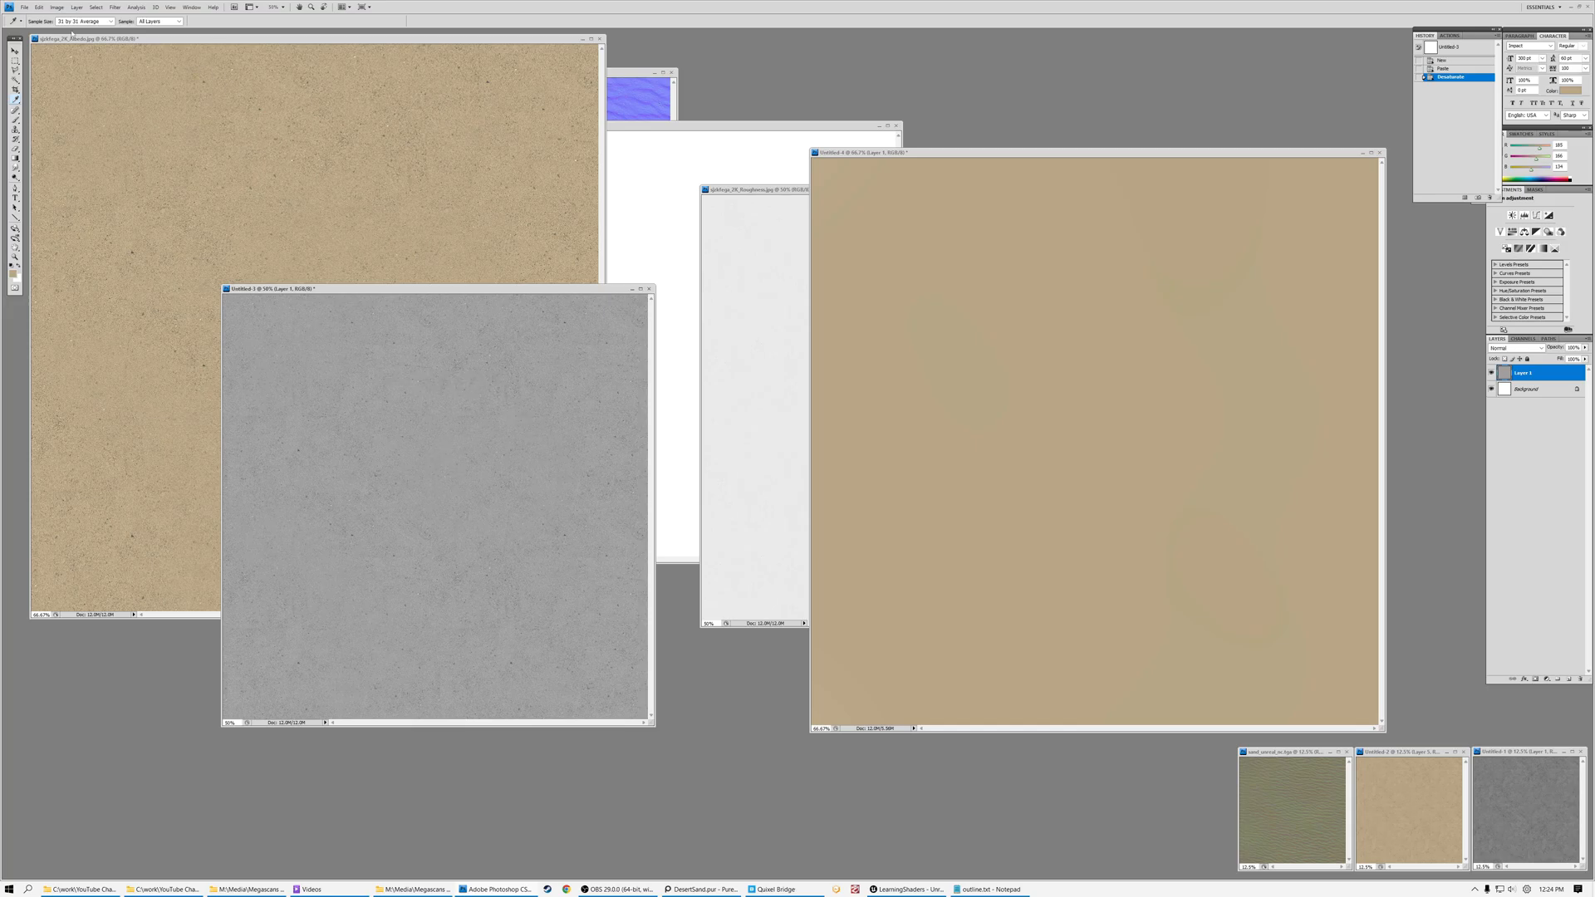
# Darken the desaturated layer with Levels by raising the input black point towards the histogram peak and adjusting the white point
pyautogui.click(57, 7)
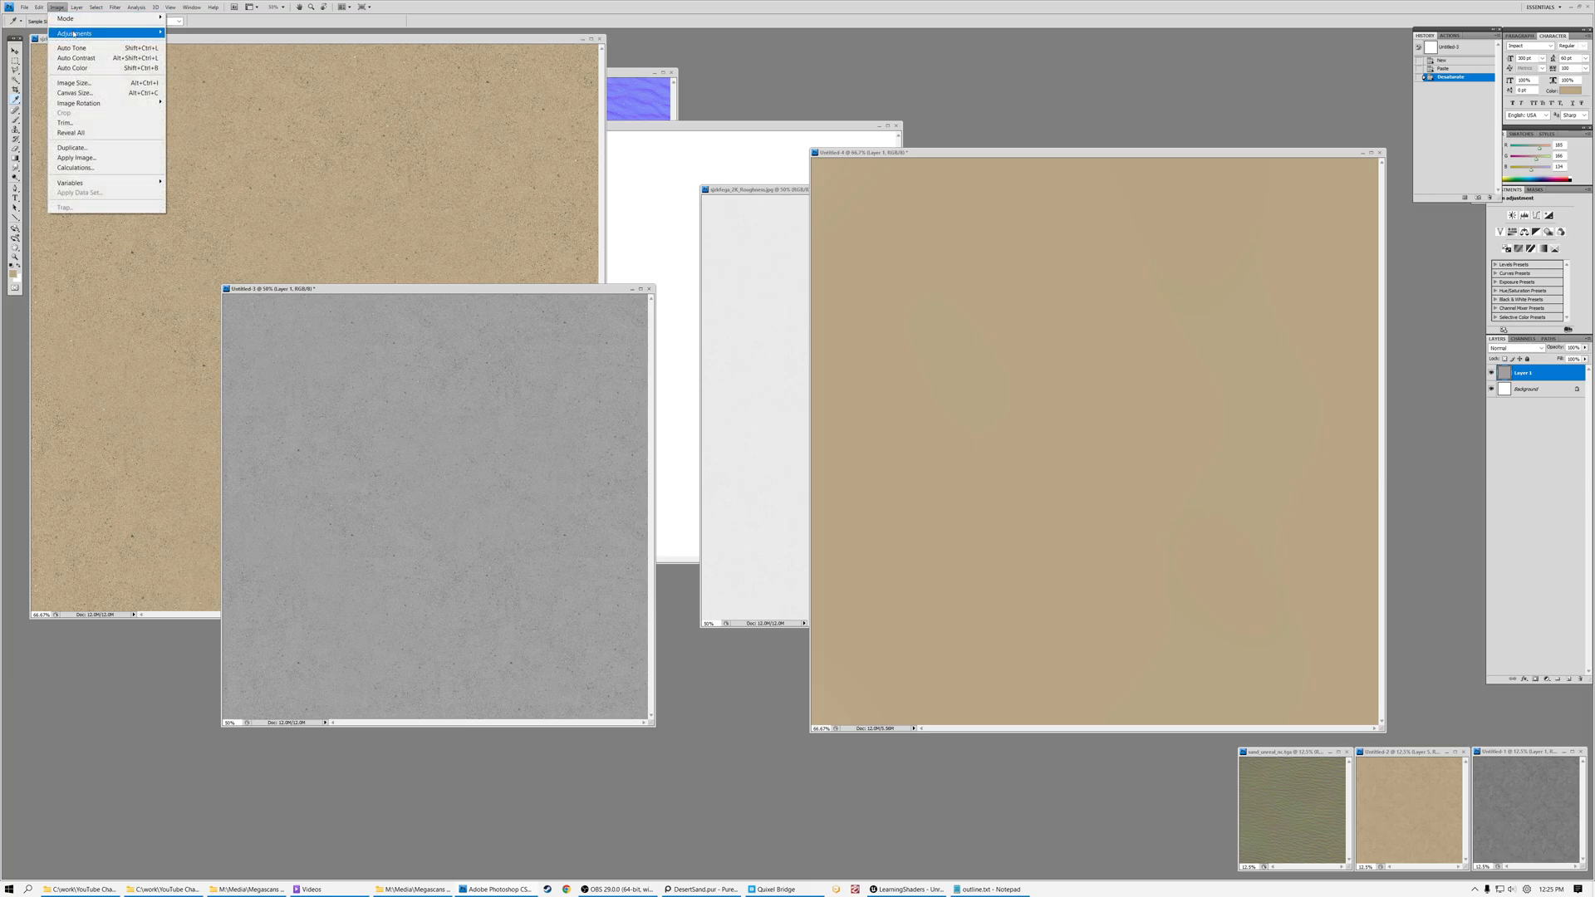
pyautogui.moveTo(74, 34)
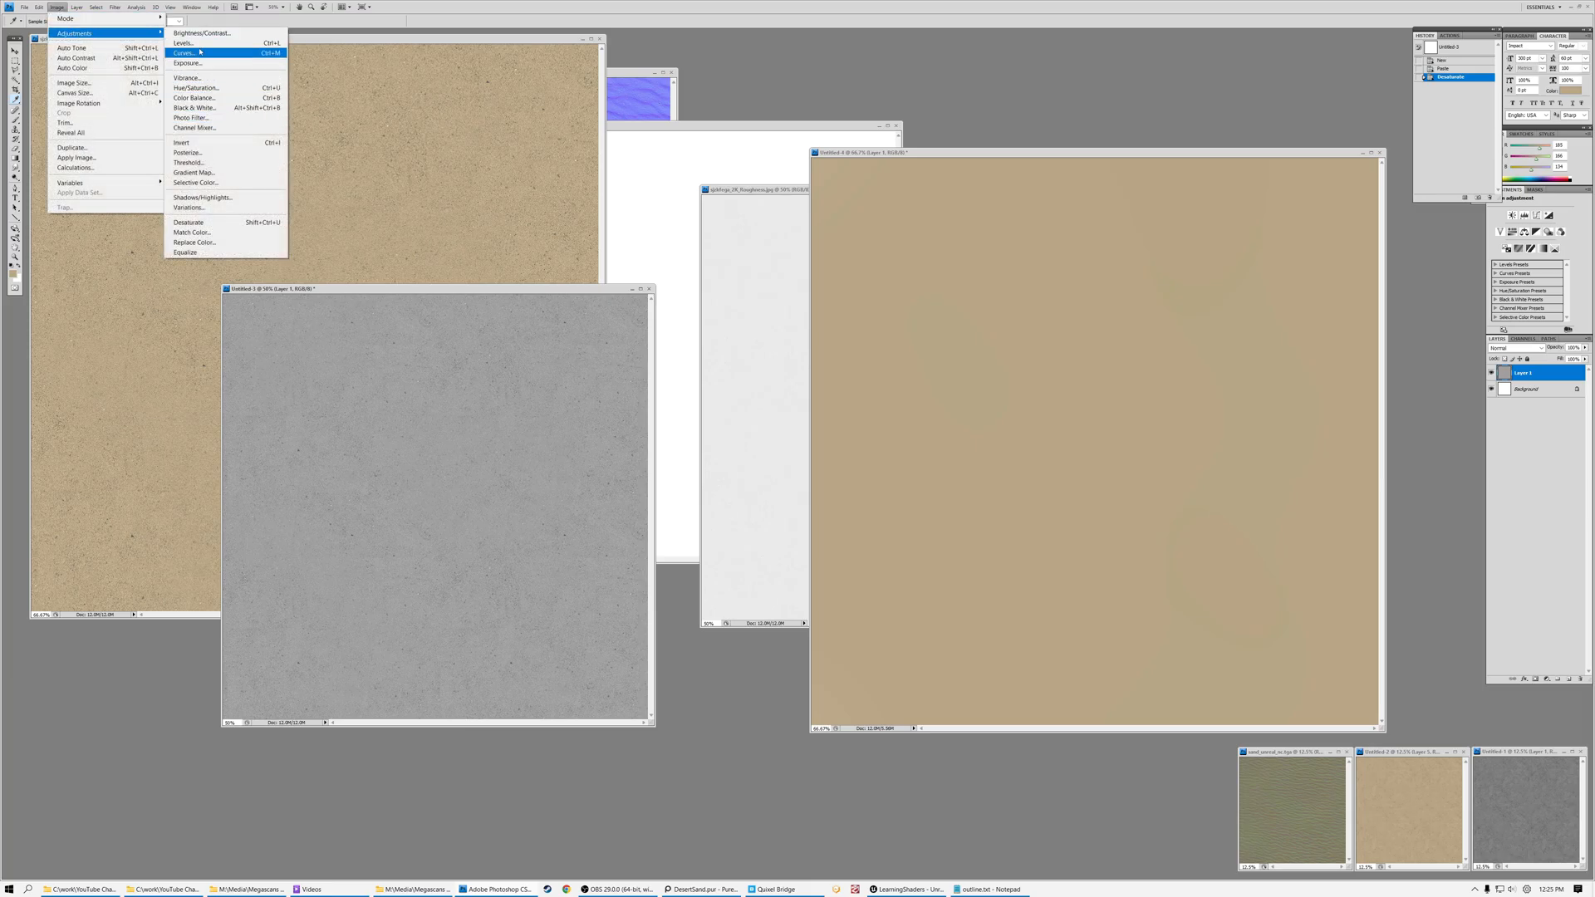
pyautogui.click(187, 43)
pyautogui.moveTo(1121, 181); pyautogui.dragTo(545, 357)
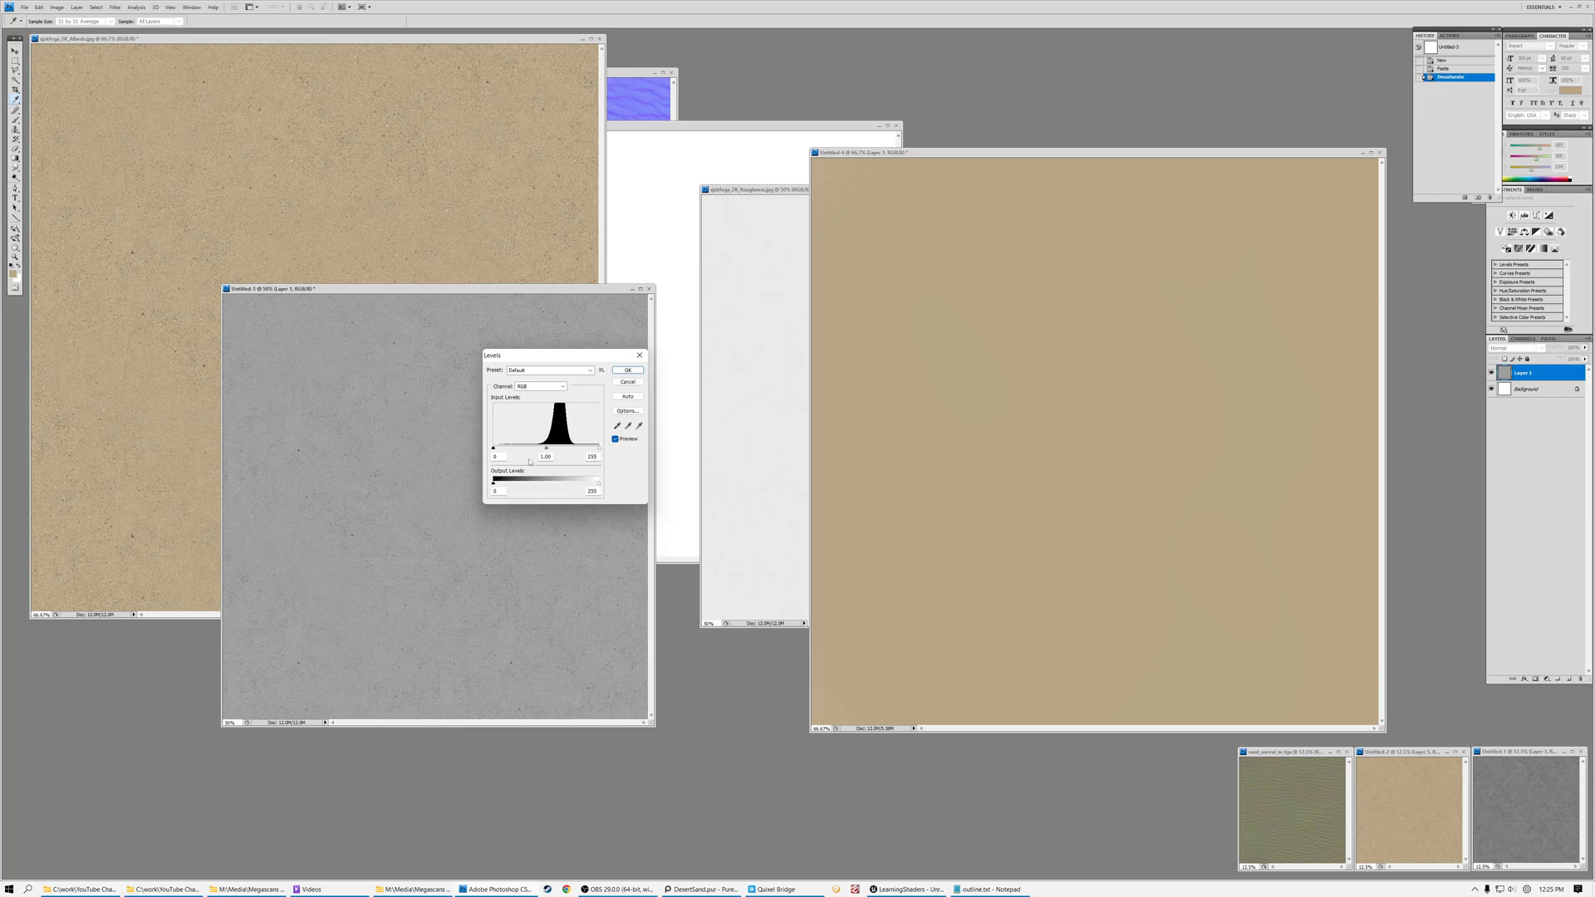
pyautogui.moveTo(493, 448); pyautogui.dragTo(521, 449)
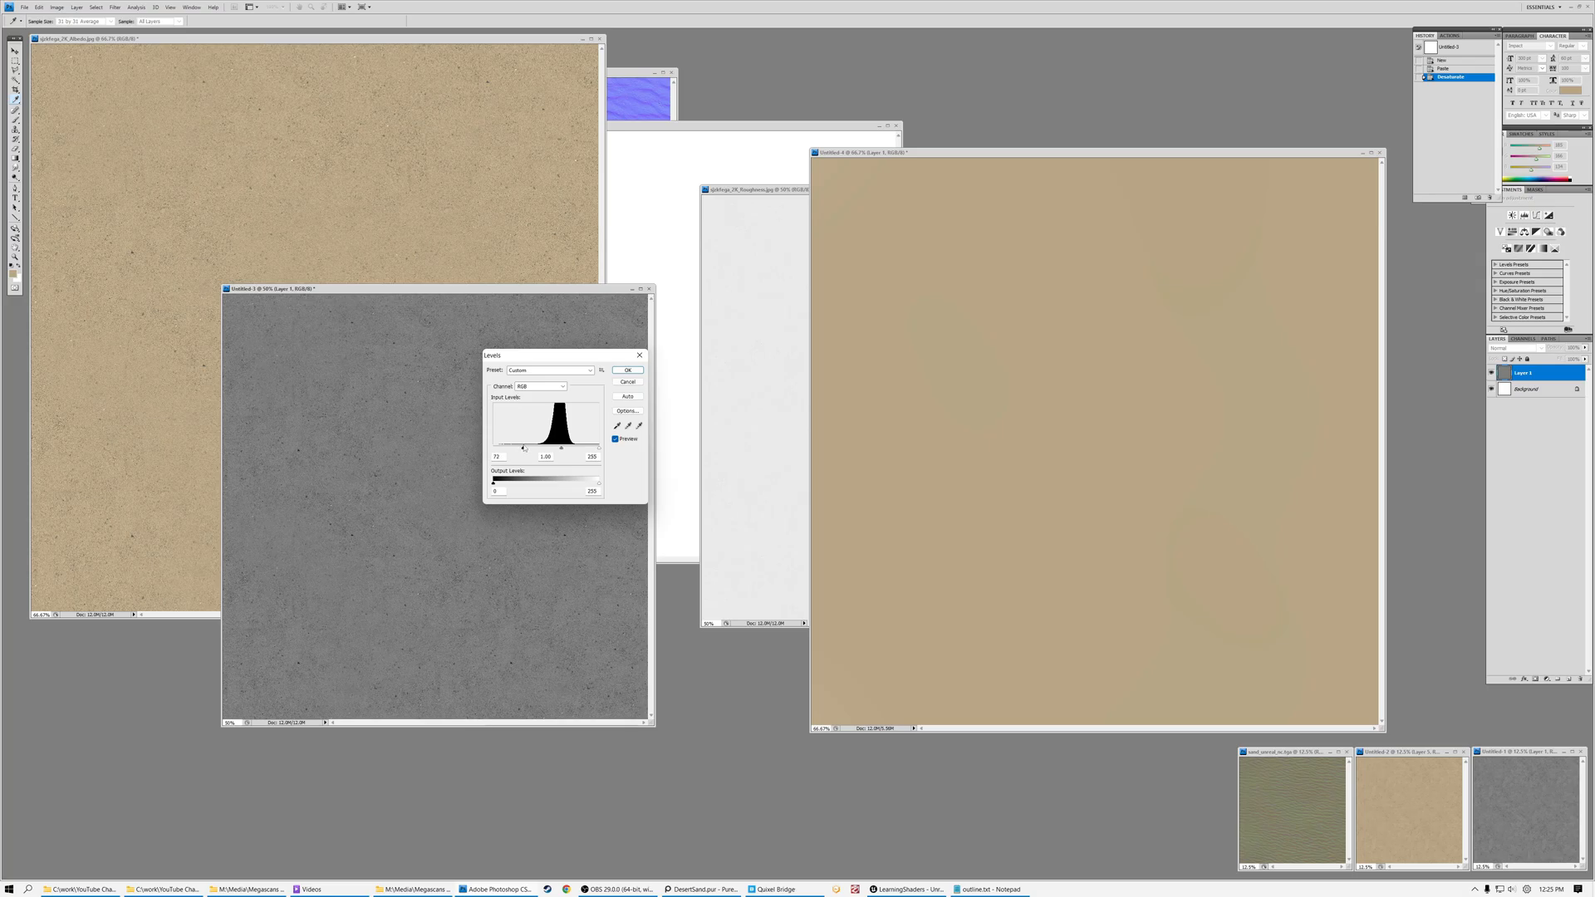
pyautogui.moveTo(598, 451); pyautogui.dragTo(595, 452)
pyautogui.click(595, 449)
pyautogui.click(525, 448)
pyautogui.click(593, 449)
pyautogui.click(627, 371)
# Copy the whole levels-adjusted grayscale texture and paste it as a new layer above the blurred sand colour
pyautogui.moveTo(418, 291); pyautogui.dragTo(330, 297)
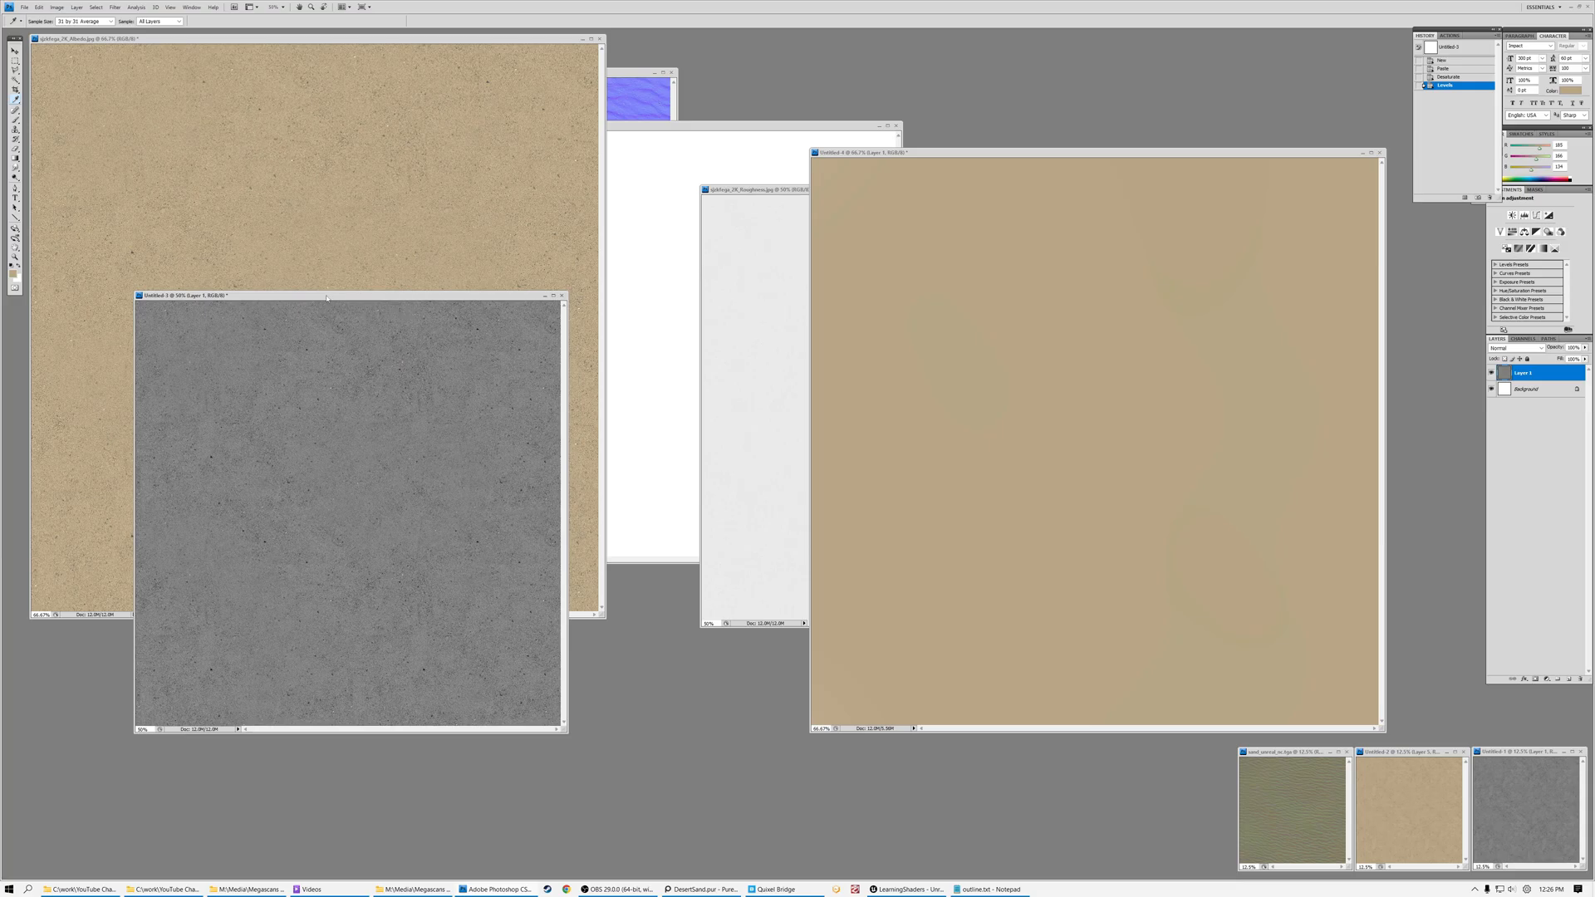
pyautogui.moveTo(329, 297); pyautogui.dragTo(316, 295)
pyautogui.hotkey('ctrl', 'a')
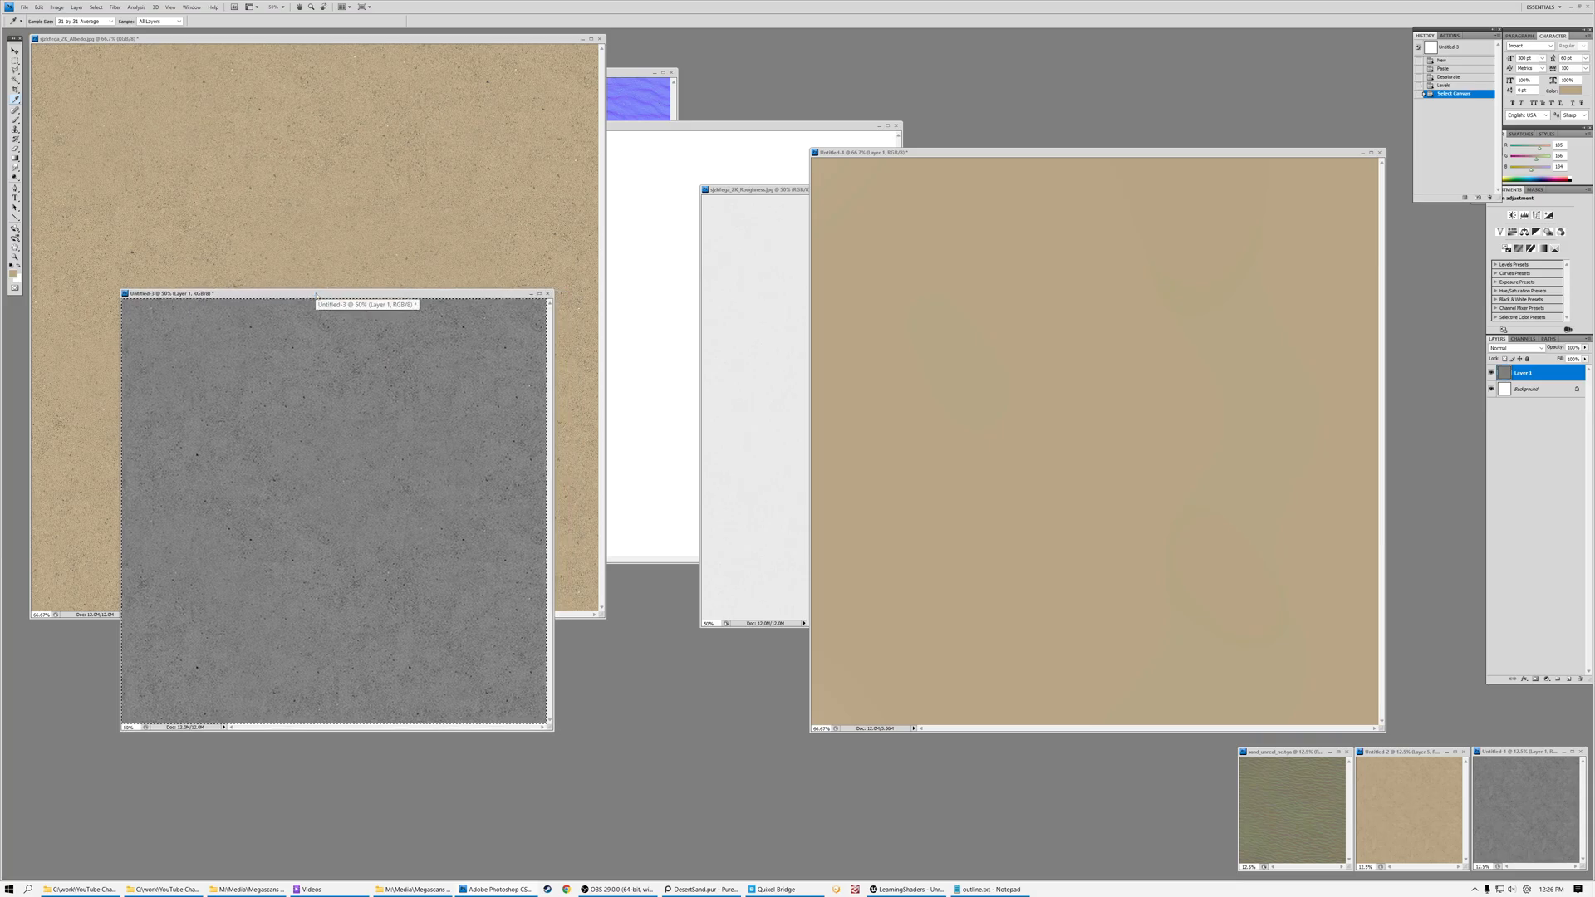
pyautogui.moveTo(930, 154); pyautogui.dragTo(627, 157)
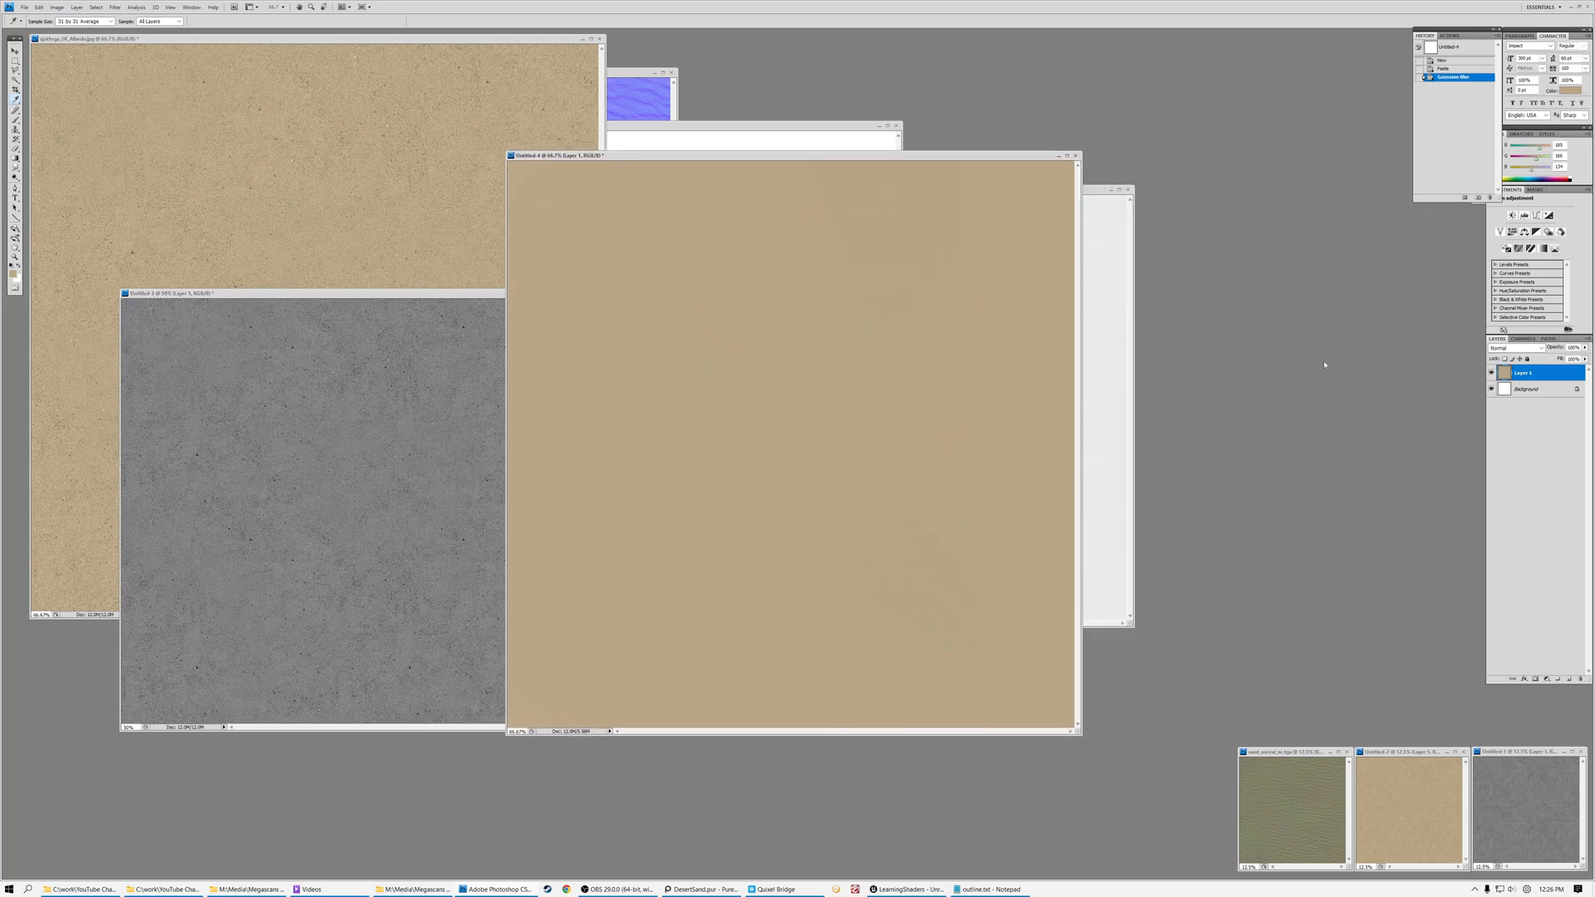
pyautogui.hotkey('ctrl', 'v')
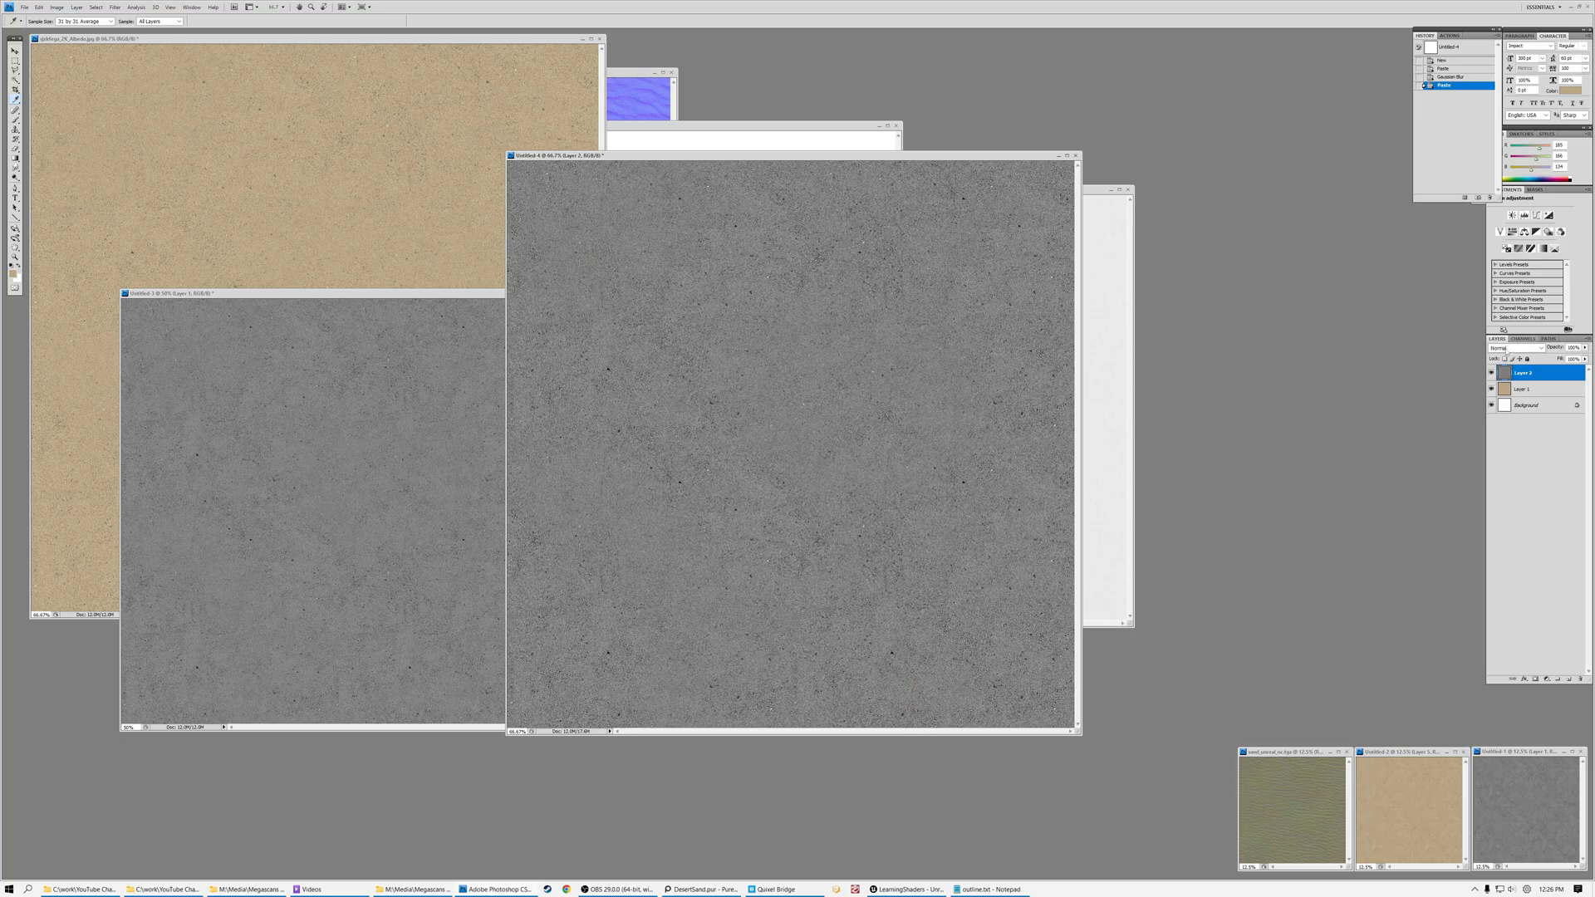
# Set the pasted grayscale layer's blend mode to Overlay and place the document beside the original albedo map for comparison
pyautogui.click(1507, 351)
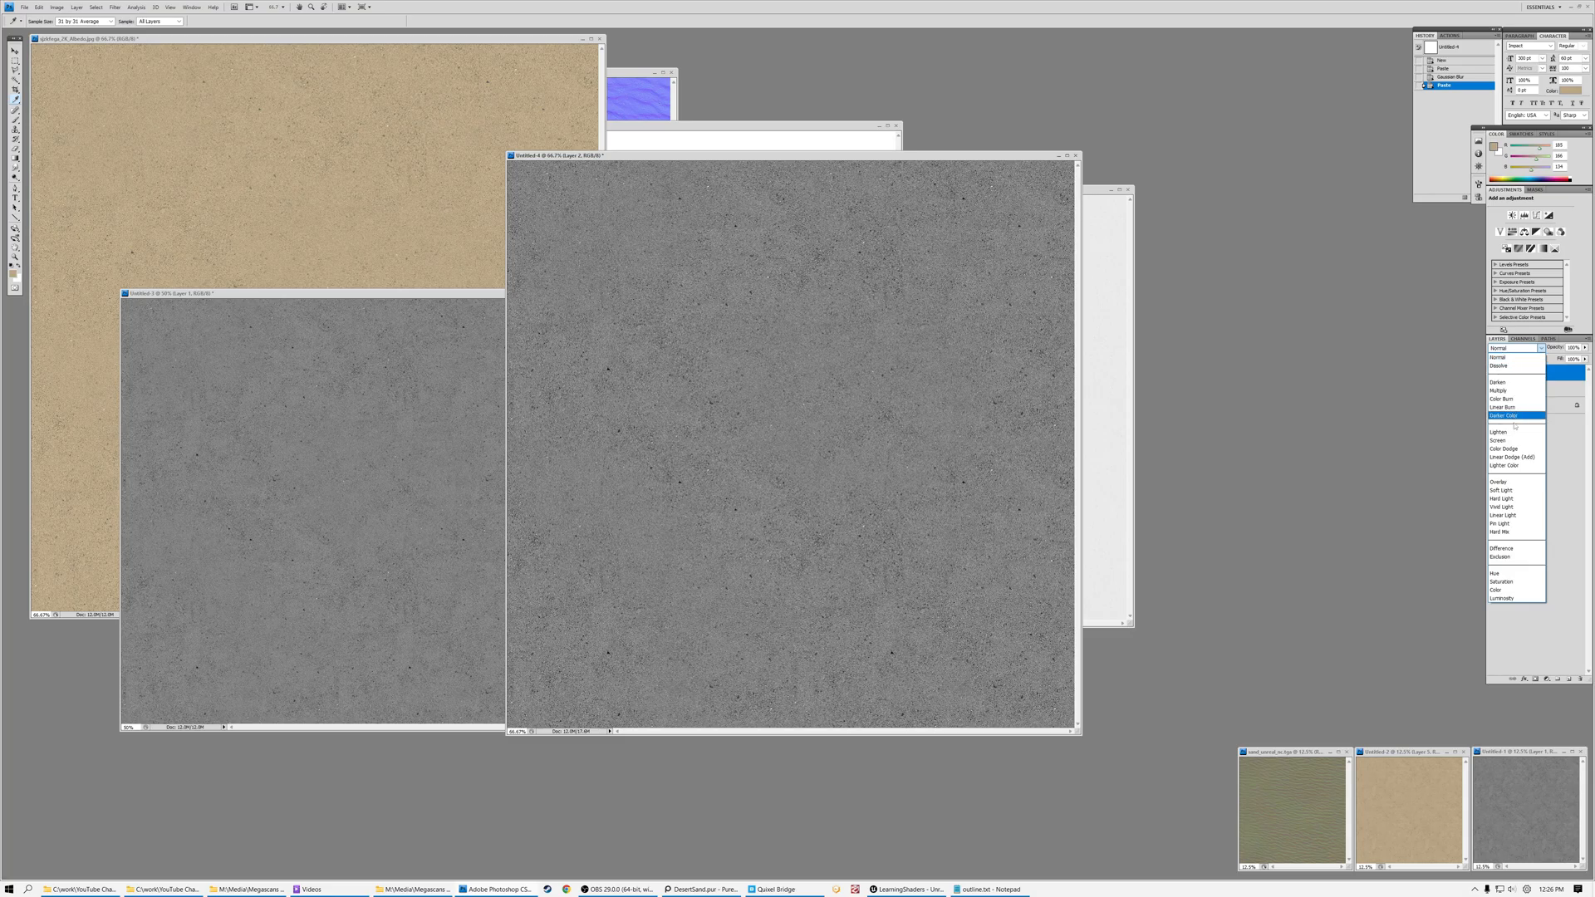
pyautogui.click(1501, 479)
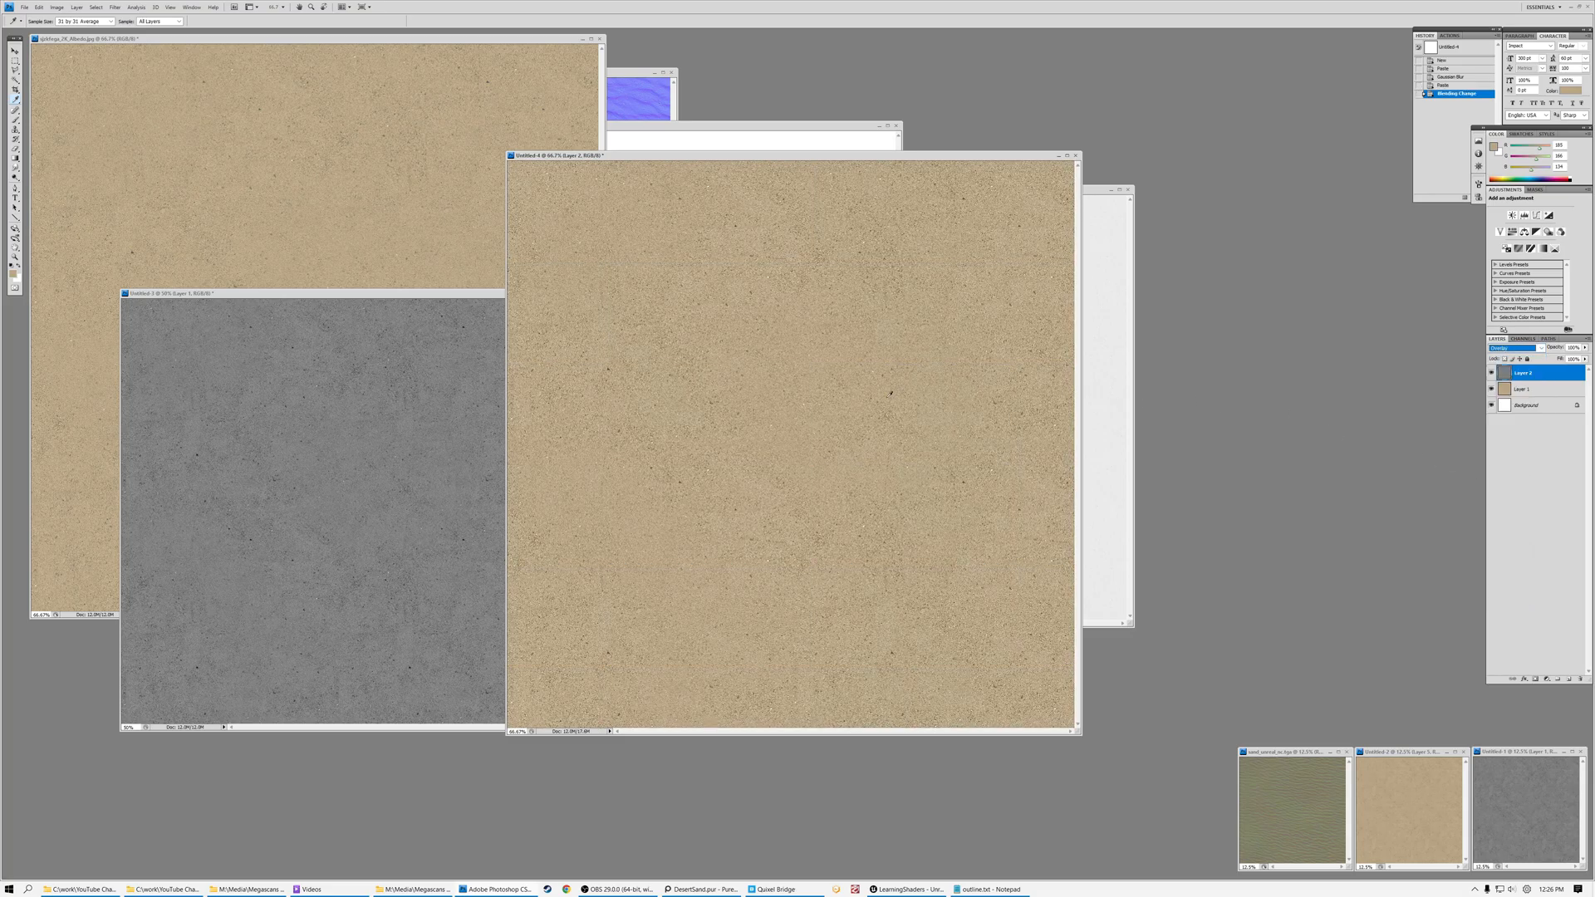
pyautogui.click(354, 303)
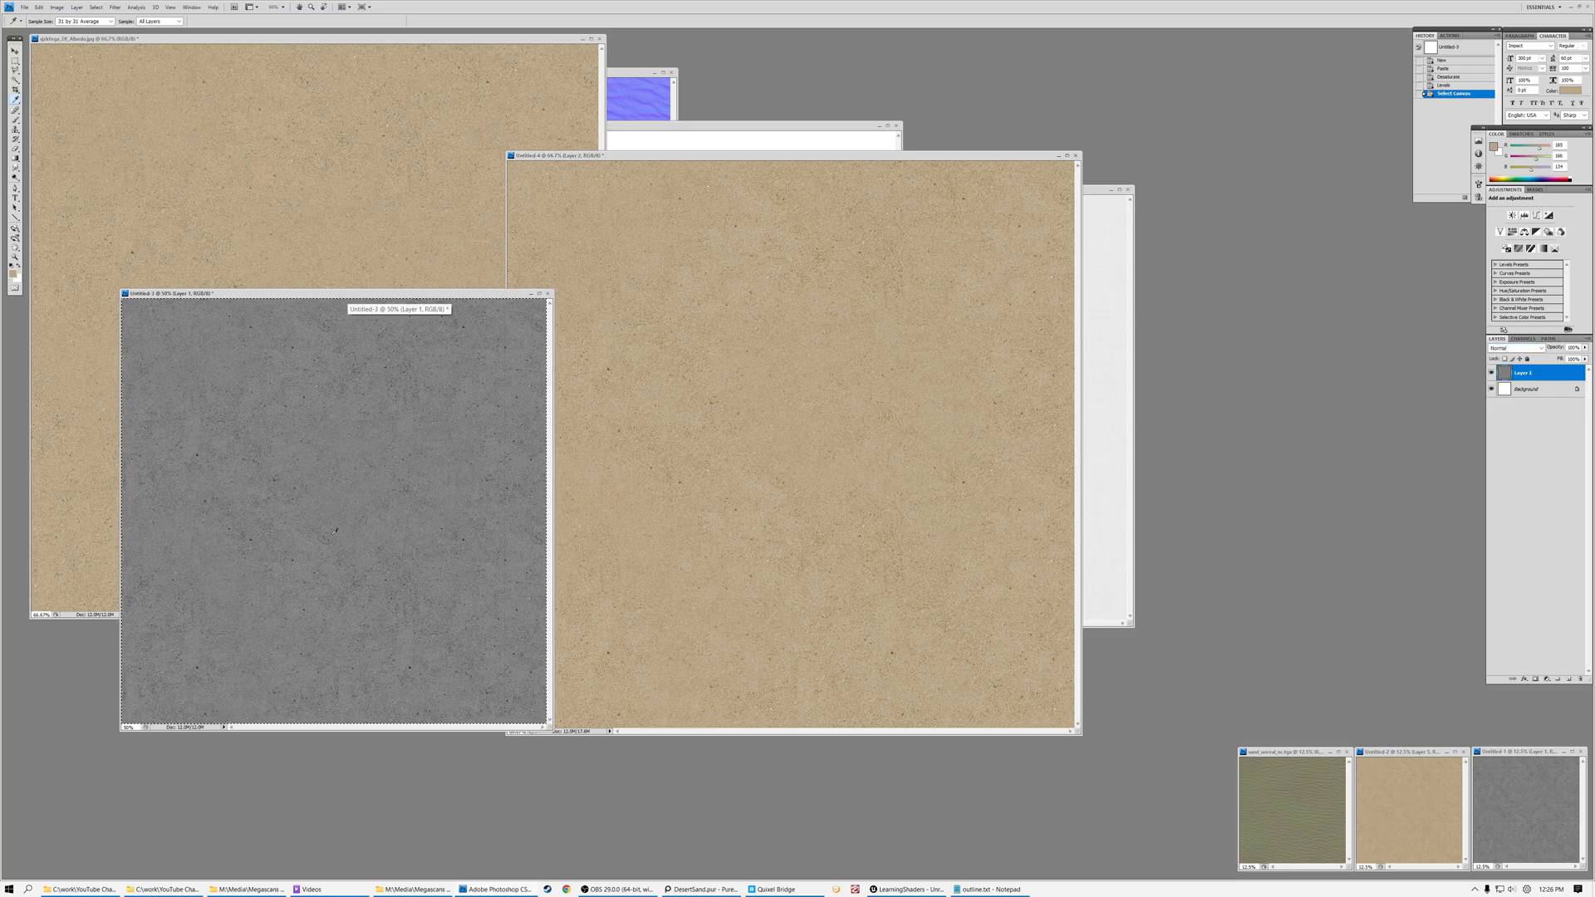
pyautogui.click(681, 156)
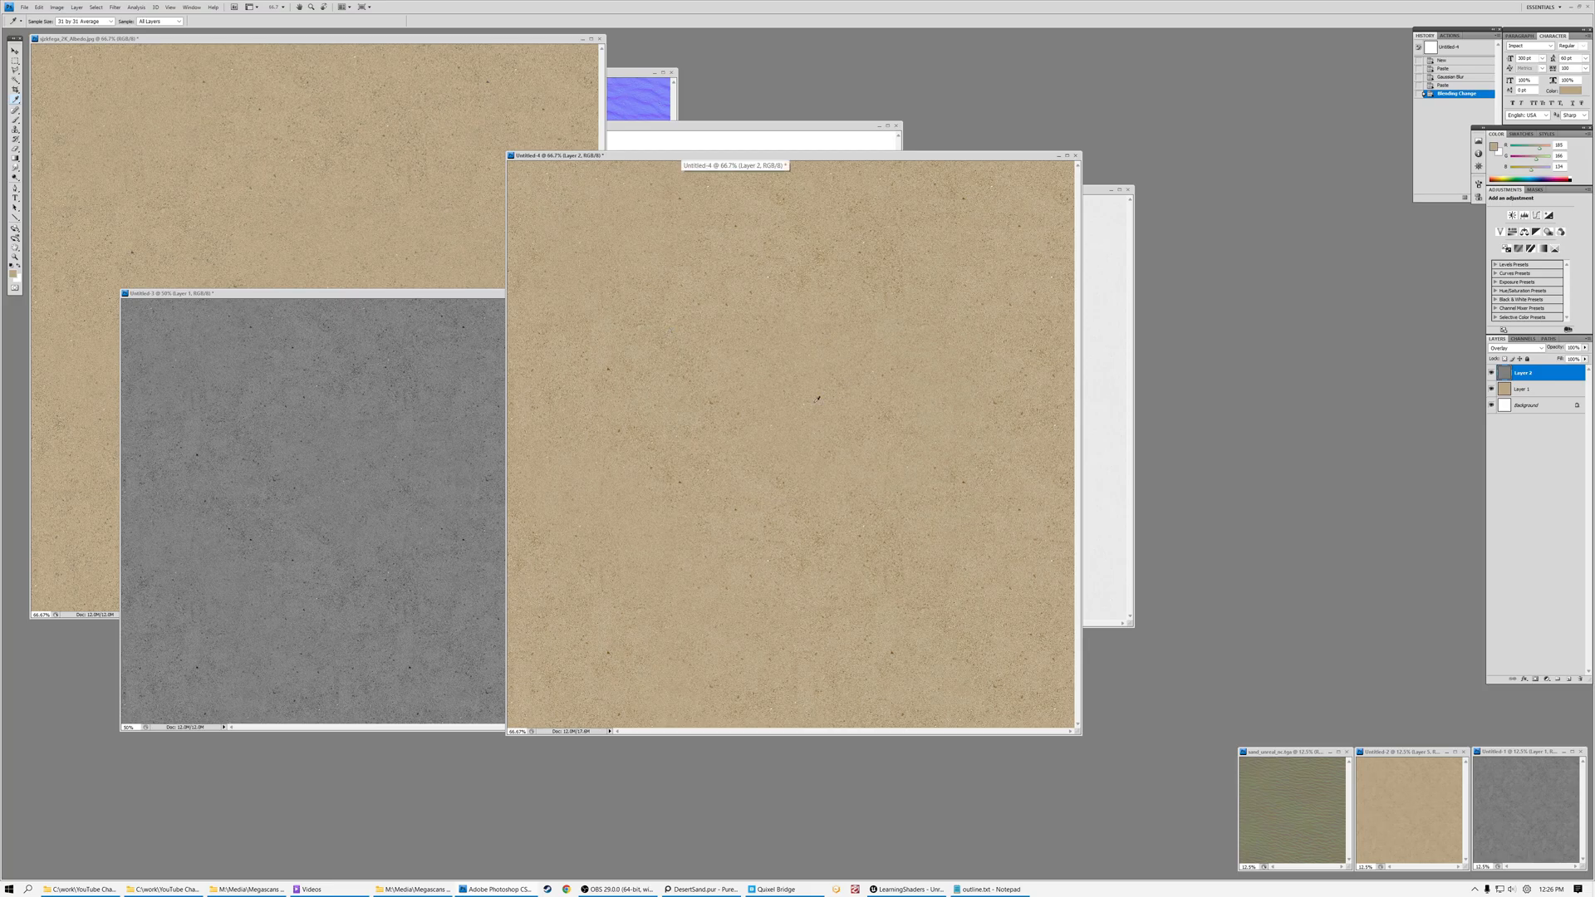
pyautogui.moveTo(632, 155); pyautogui.dragTo(732, 39)
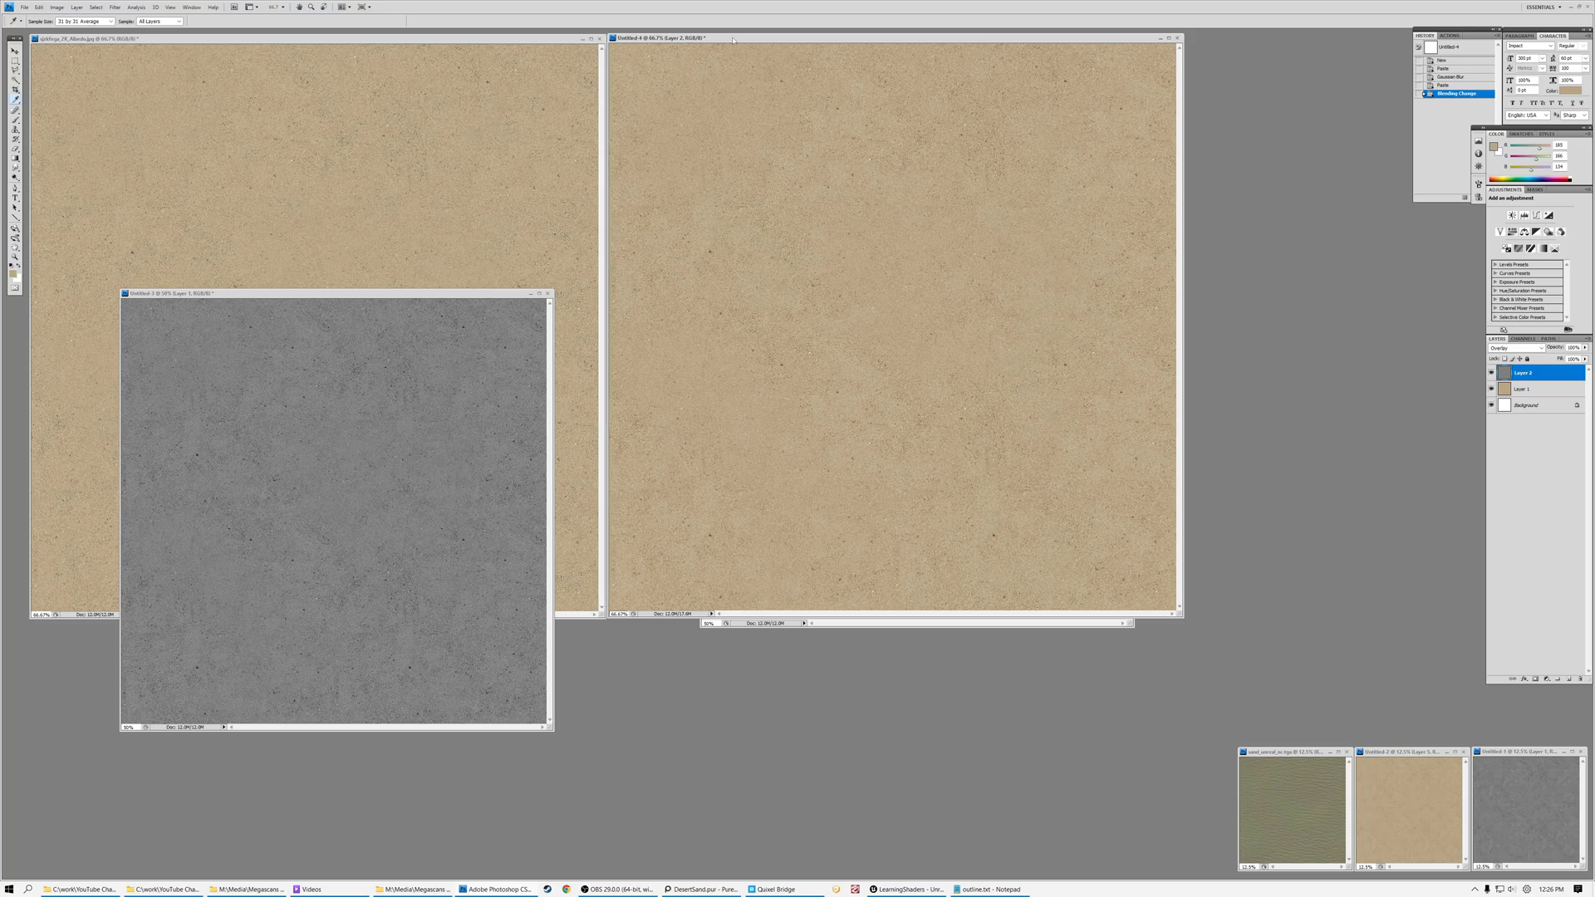
# Compare the Overlay composite with the original albedo map, bringing each document forward in turn
pyautogui.click(484, 43)
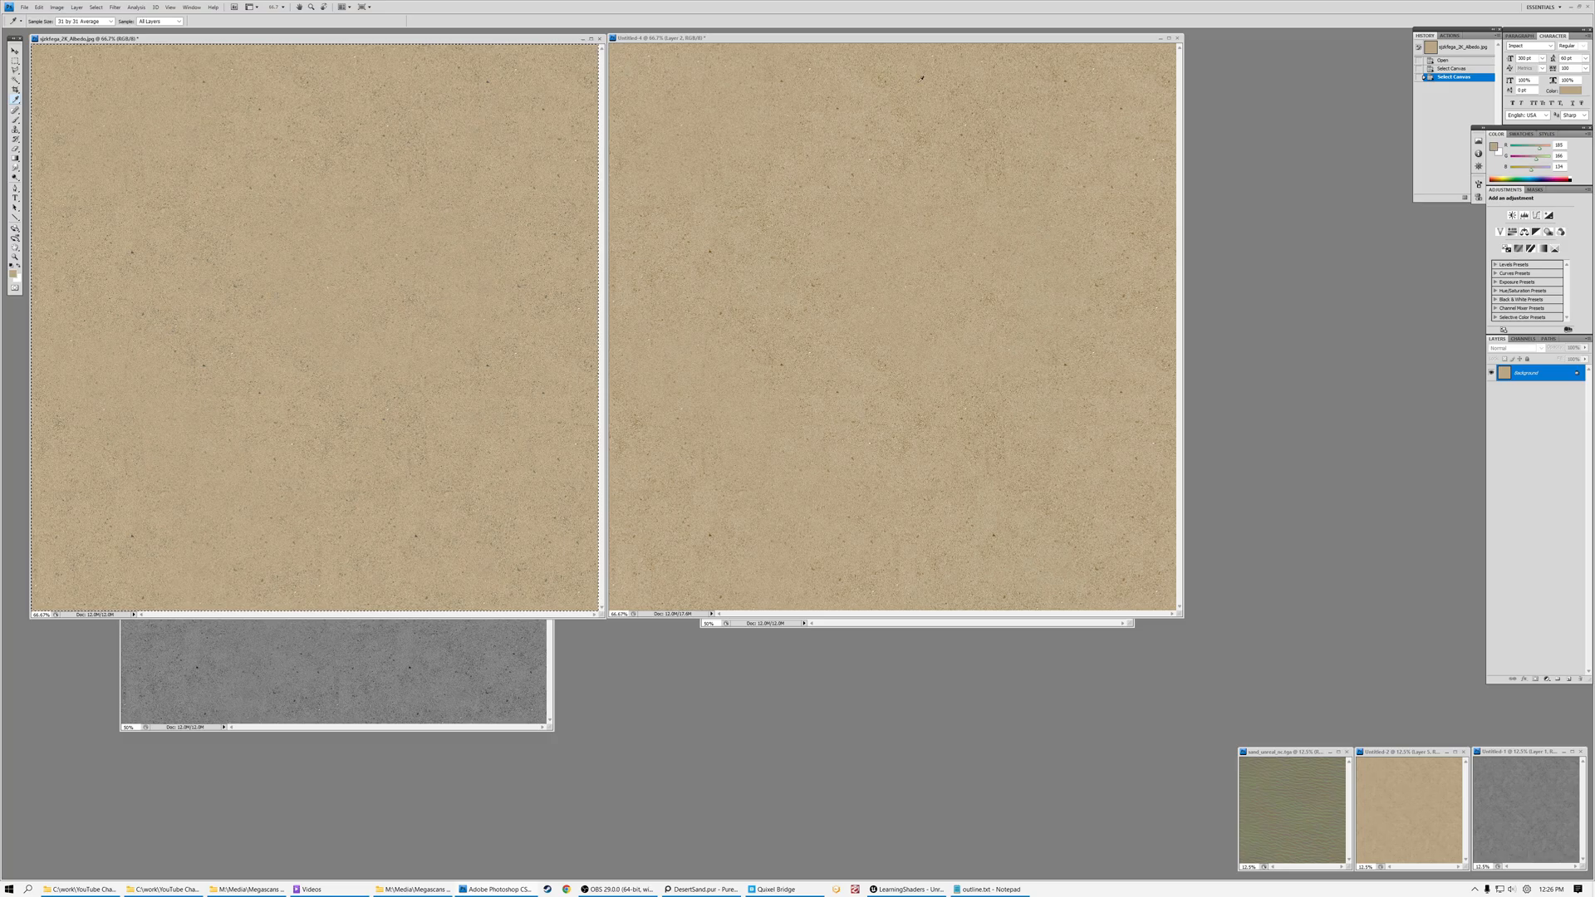
pyautogui.click(852, 205)
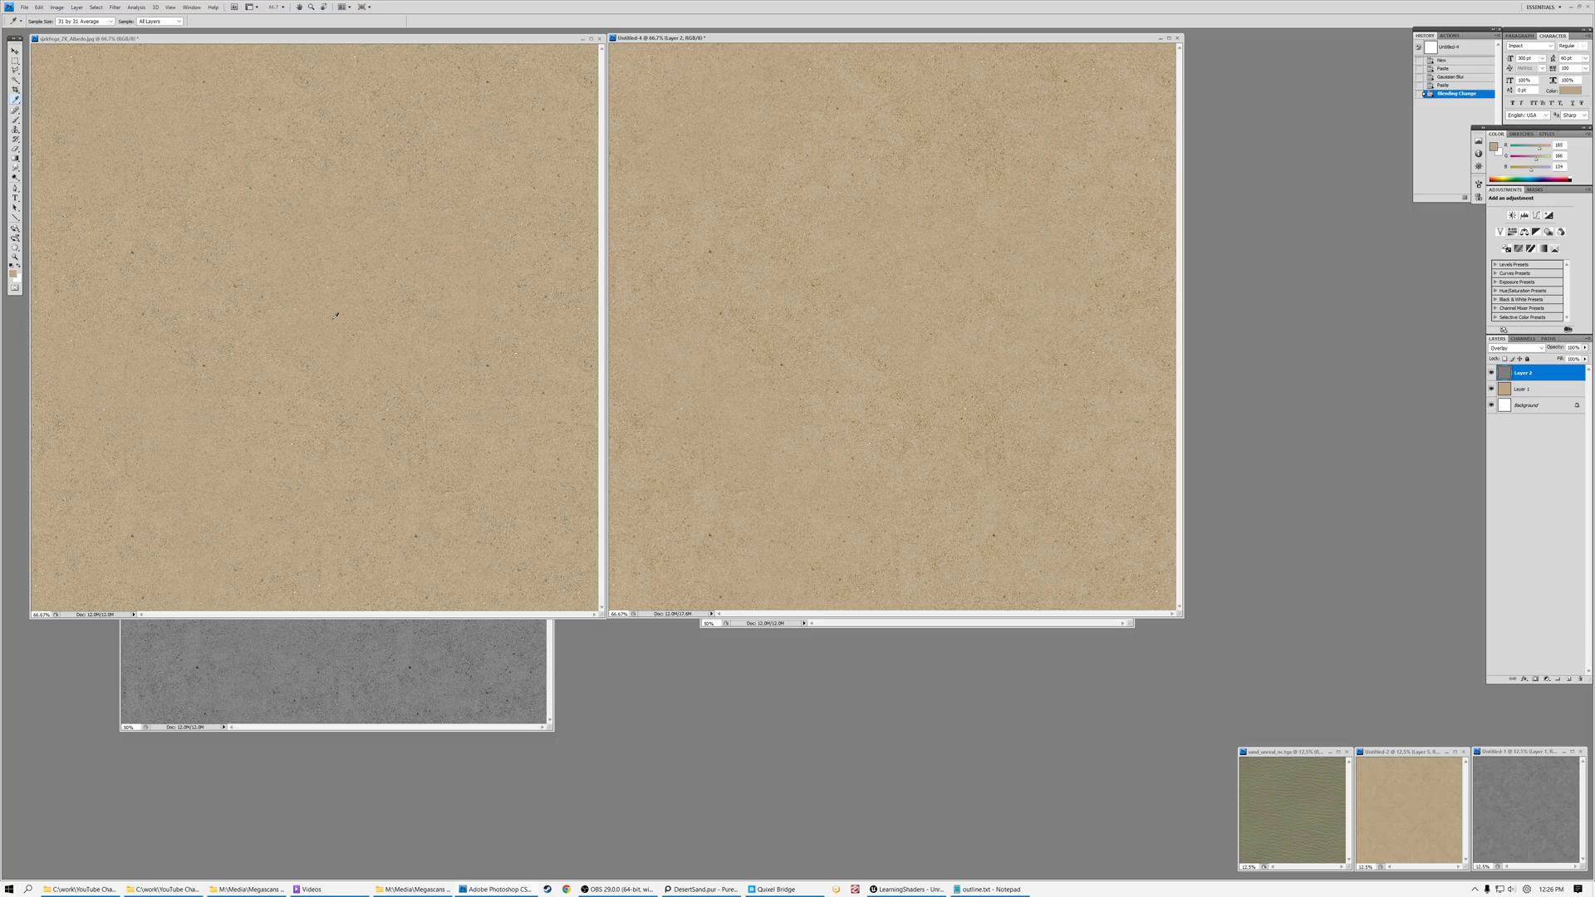
pyautogui.click(289, 663)
pyautogui.press('m')
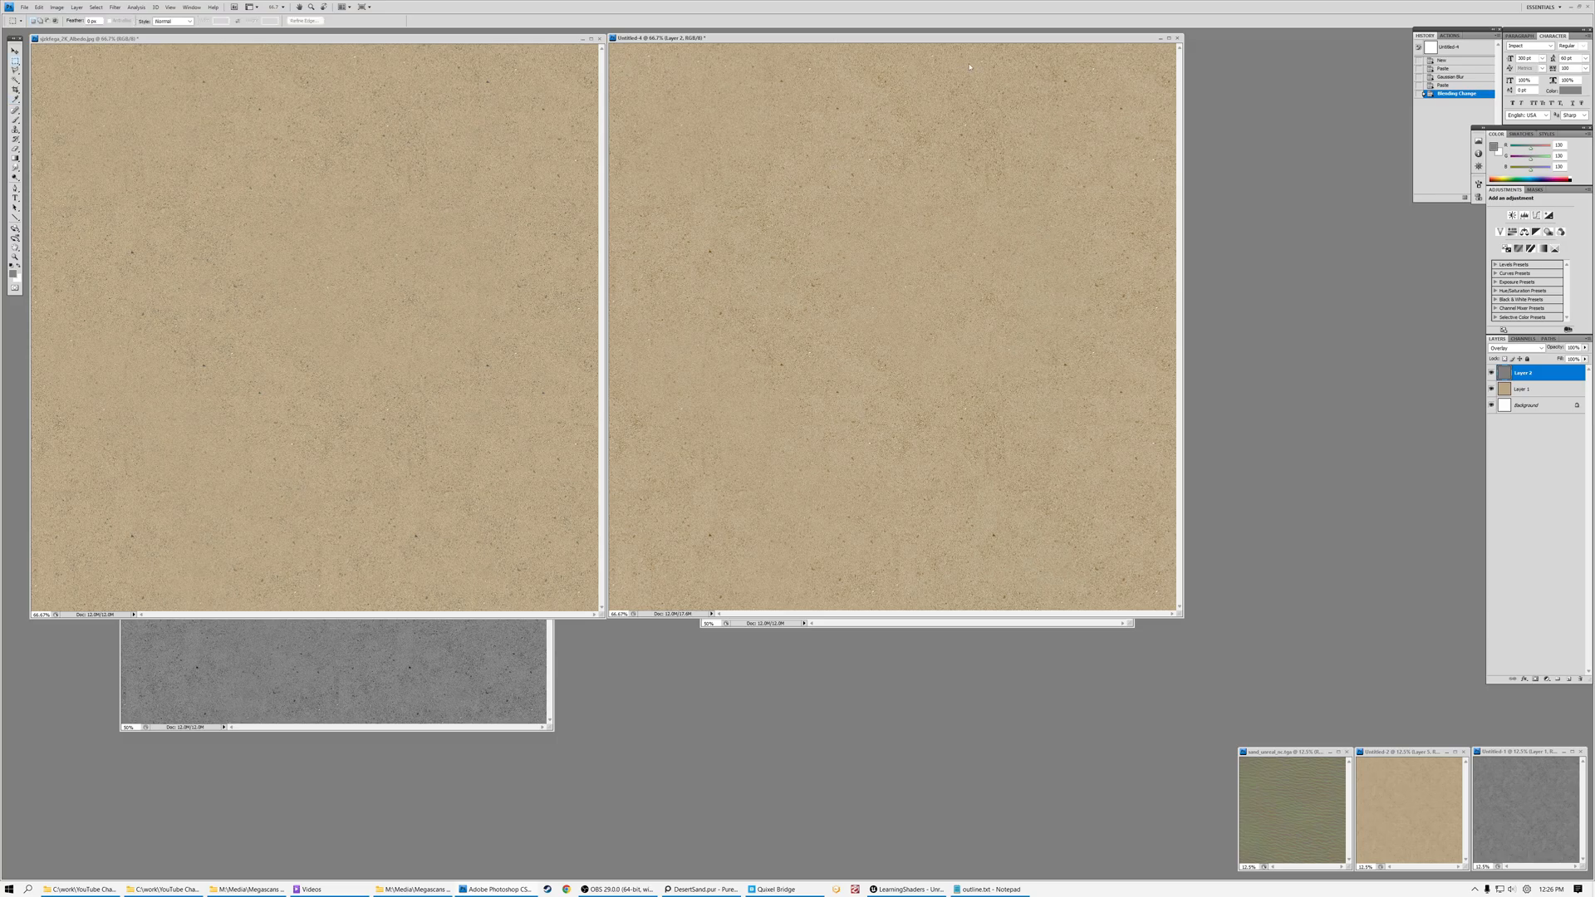
# Move the Overlay composite and the grayscale document away from the albedo map, and zoom the albedo map out to 33.3%
pyautogui.moveTo(965, 38); pyautogui.dragTo(1128, 68)
pyautogui.click(358, 686)
pyautogui.moveTo(339, 295); pyautogui.dragTo(475, 395)
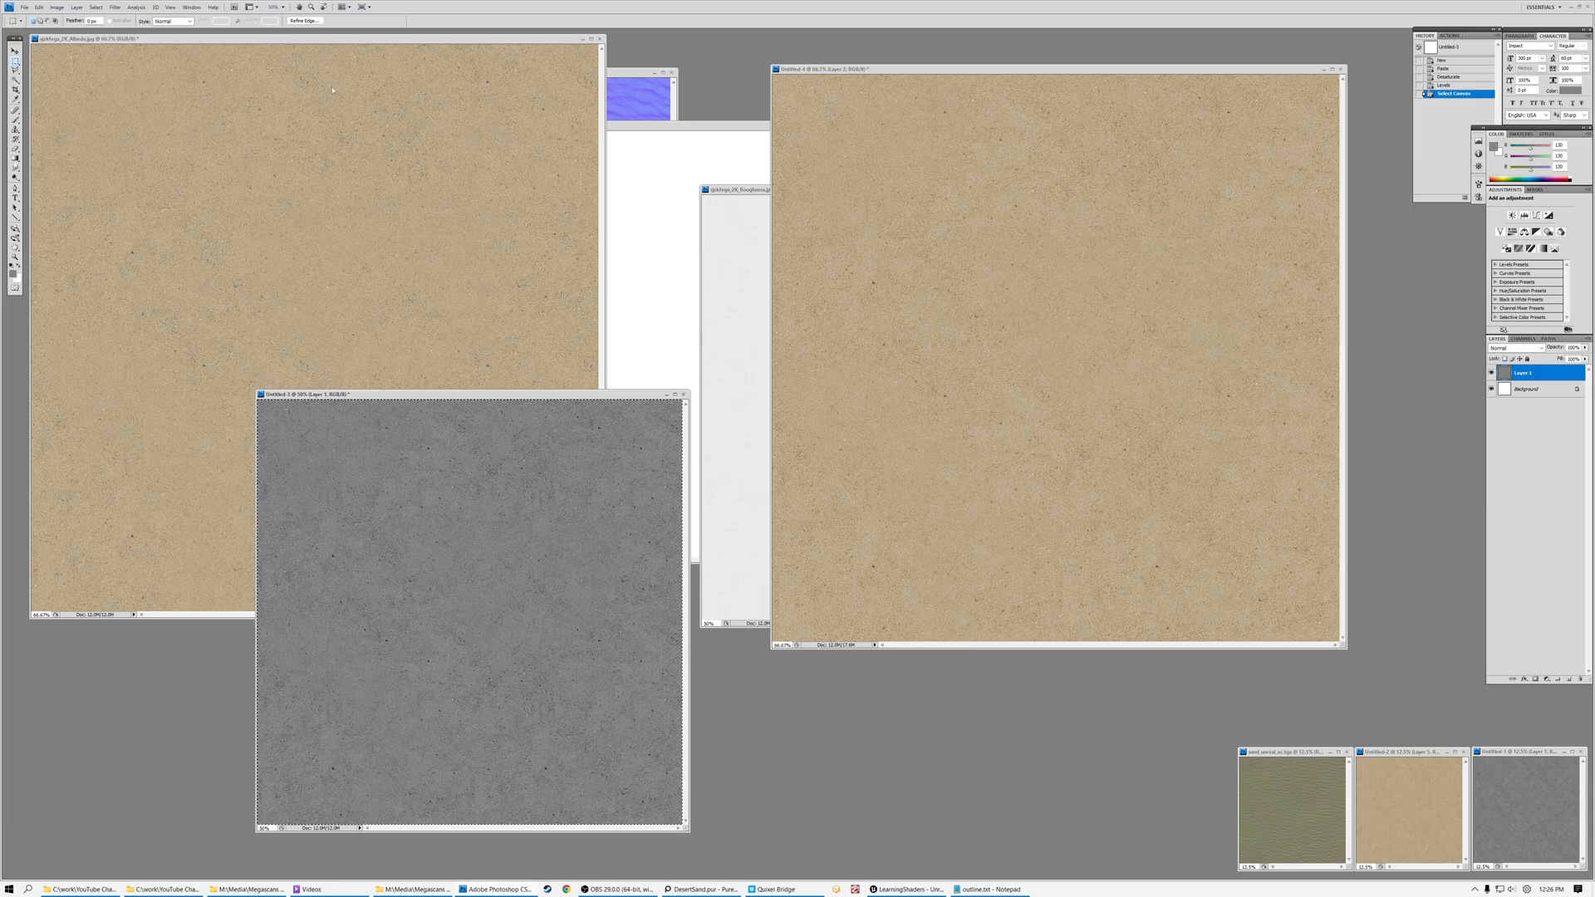
pyautogui.click(279, 42)
pyautogui.press('z')
pyautogui.keyDown('alt'); pyautogui.click(134, 146); pyautogui.keyUp('alt')
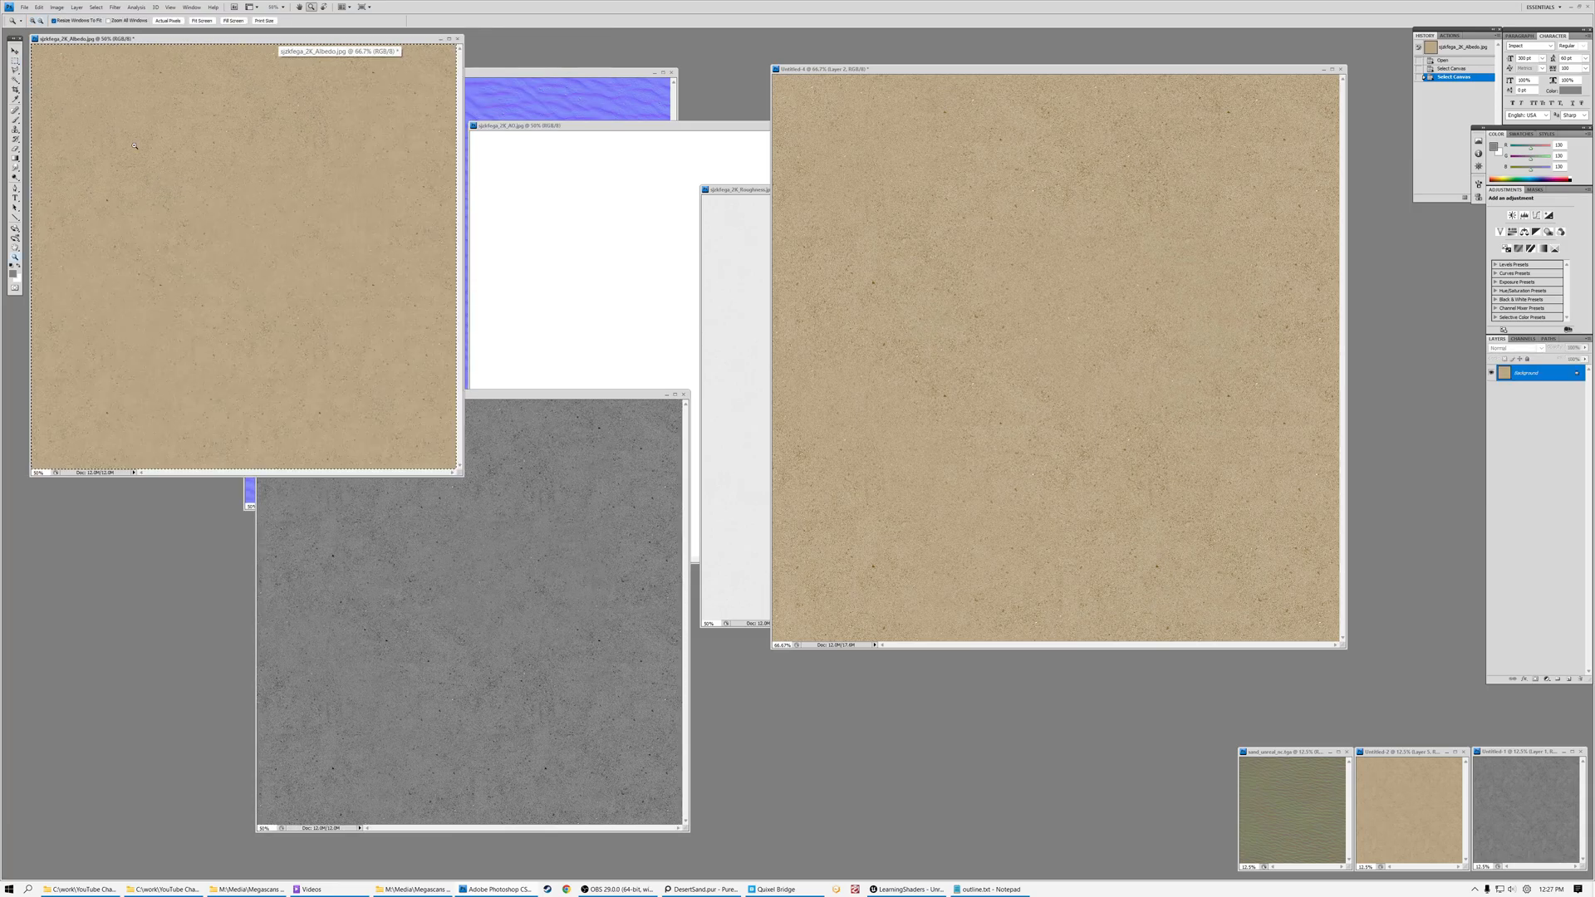
pyautogui.keyDown('alt'); pyautogui.click(134, 146); pyautogui.keyUp('alt')
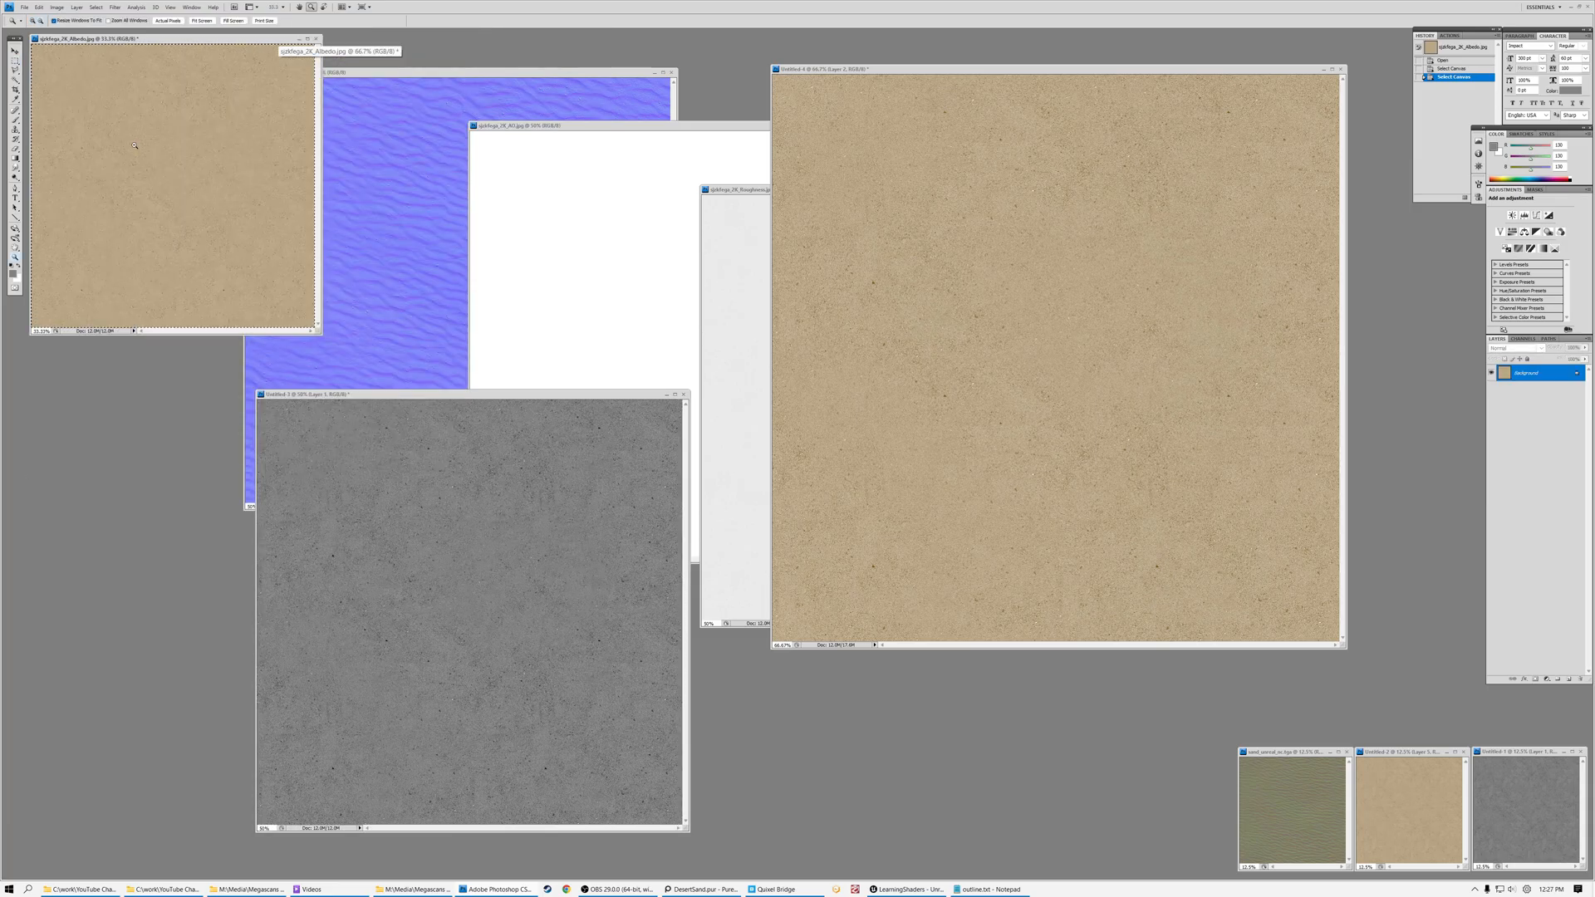
# Close the Overlay composite without saving it and move the grayscale document clear of the normal map
pyautogui.click(926, 71)
pyautogui.hotkey('ctrl', 'w')
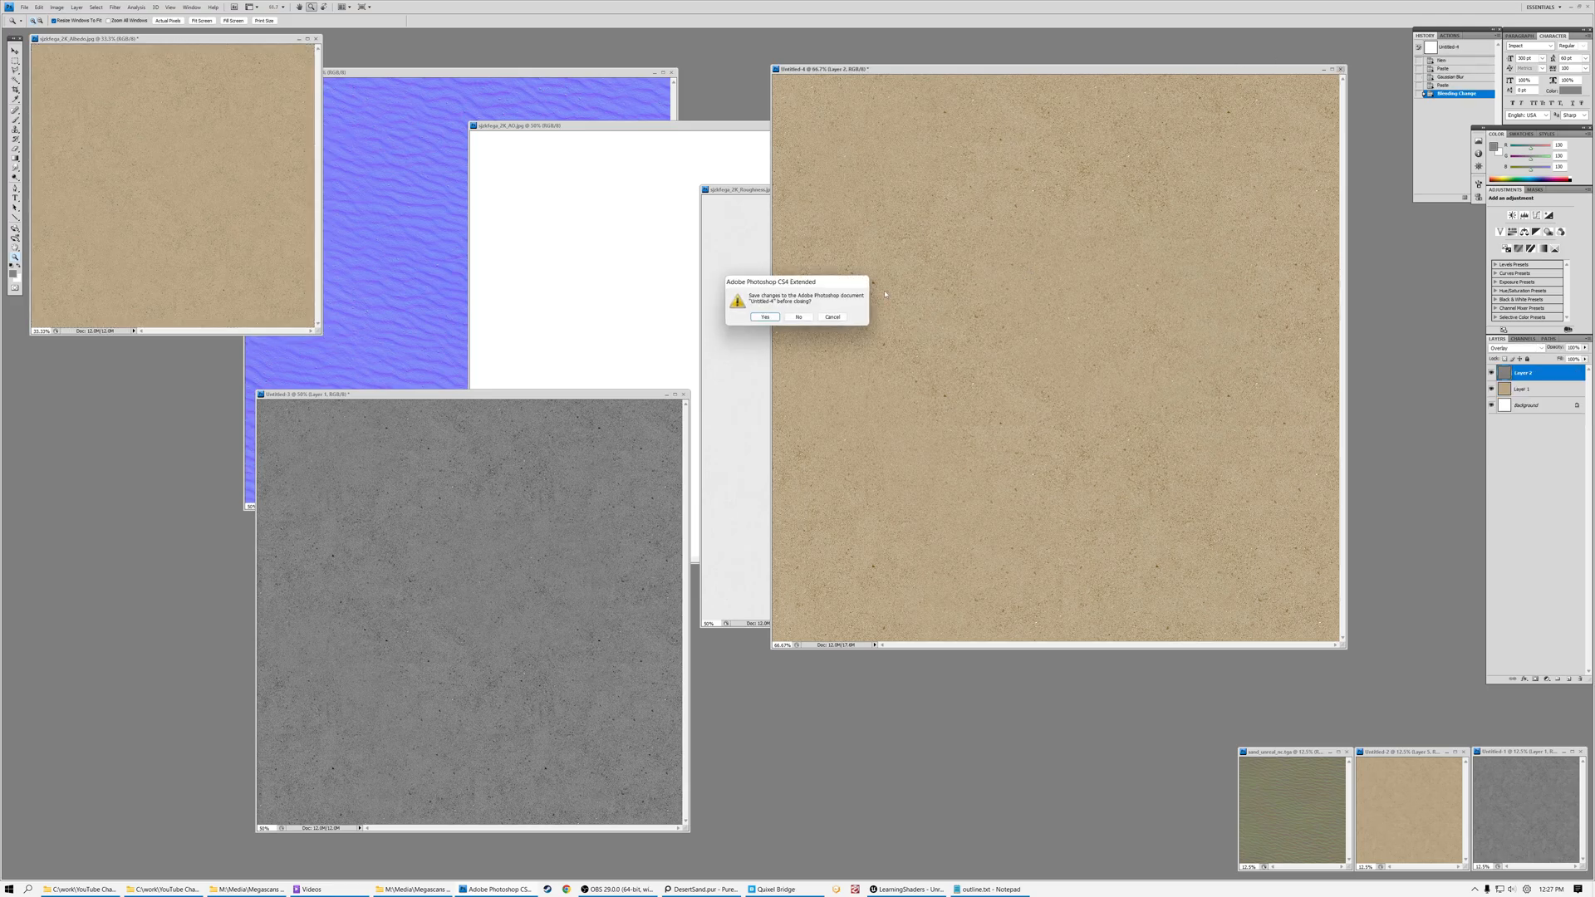
pyautogui.click(798, 316)
pyautogui.moveTo(559, 400); pyautogui.dragTo(322, 449)
# Bring the normal map forward and examine its ripples and small stones up close at 200%
pyautogui.click(462, 74)
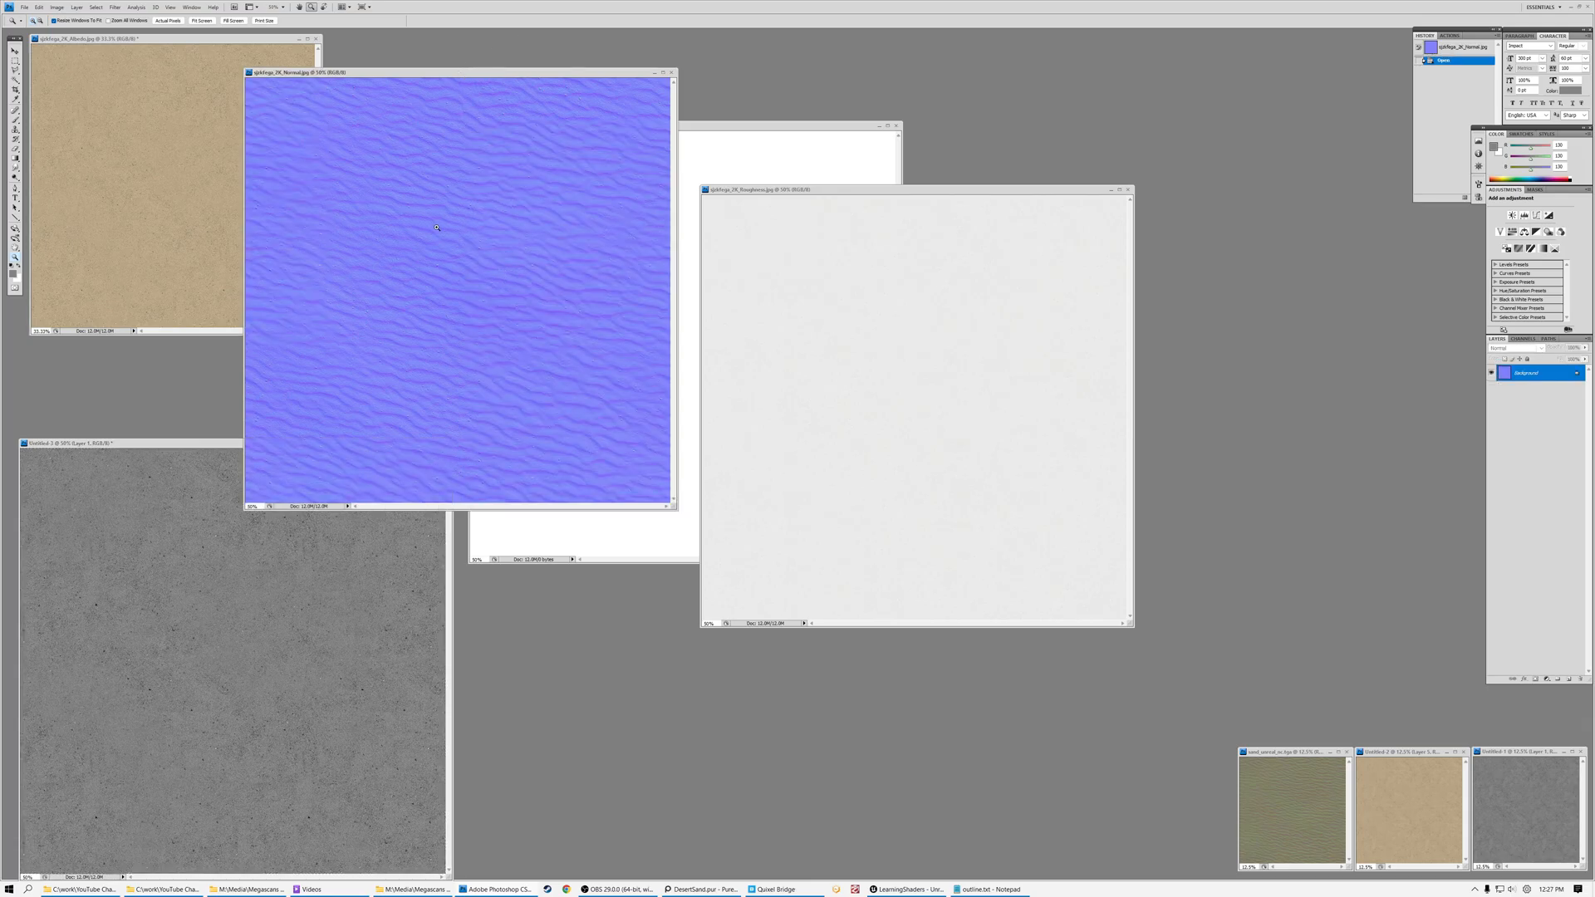
pyautogui.hotkey('ctrl', '+')
pyautogui.hotkey('ctrl', '+')
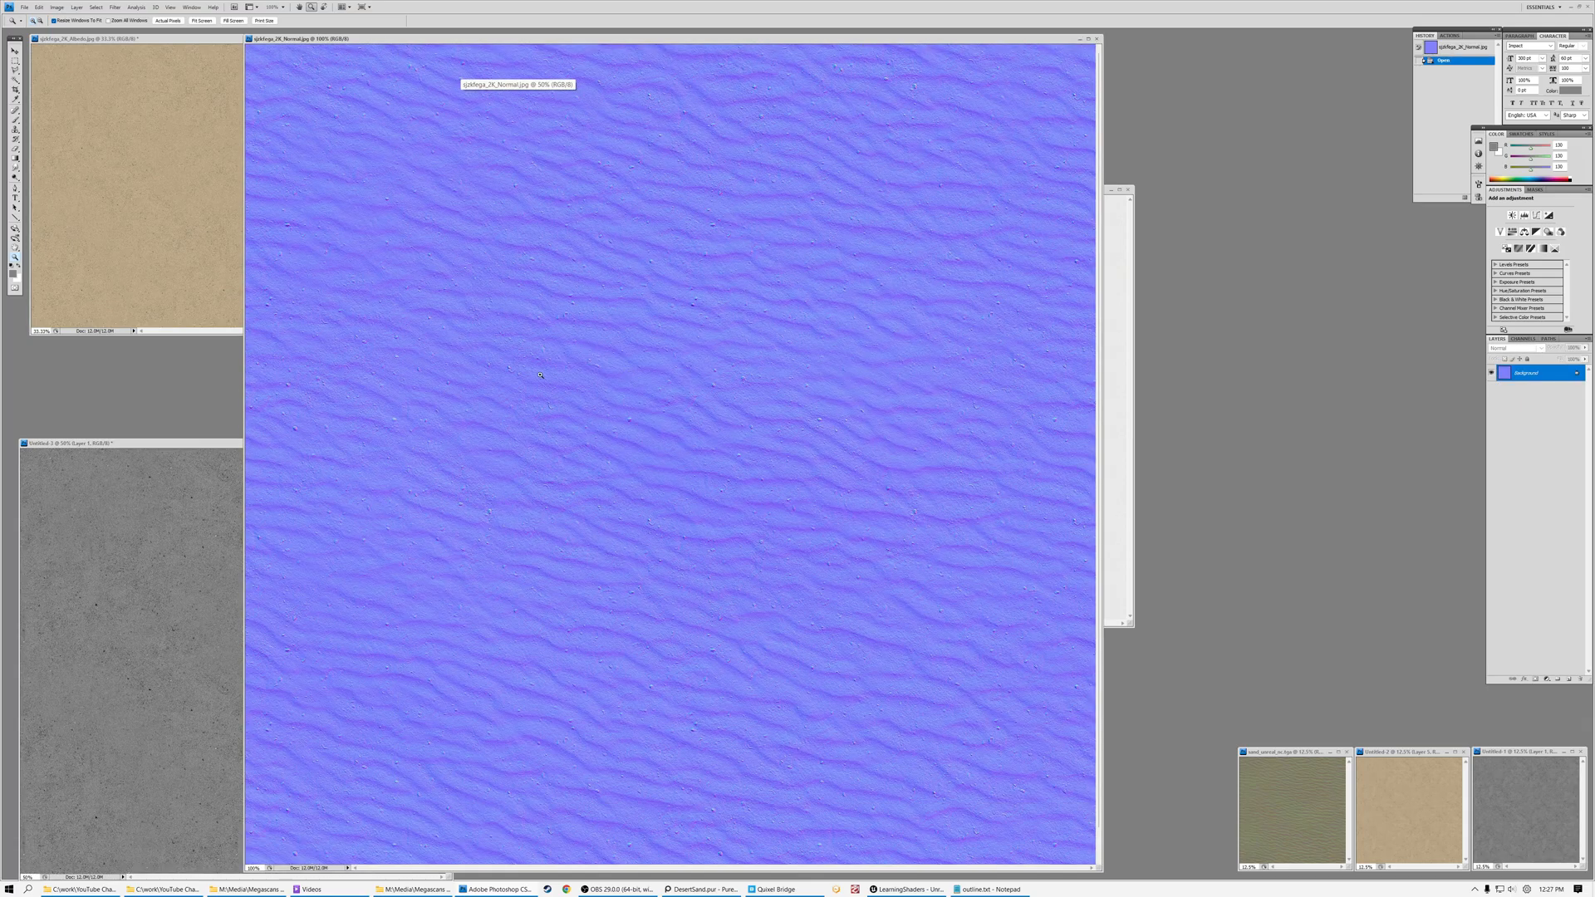
pyautogui.hotkey('ctrl', '+')
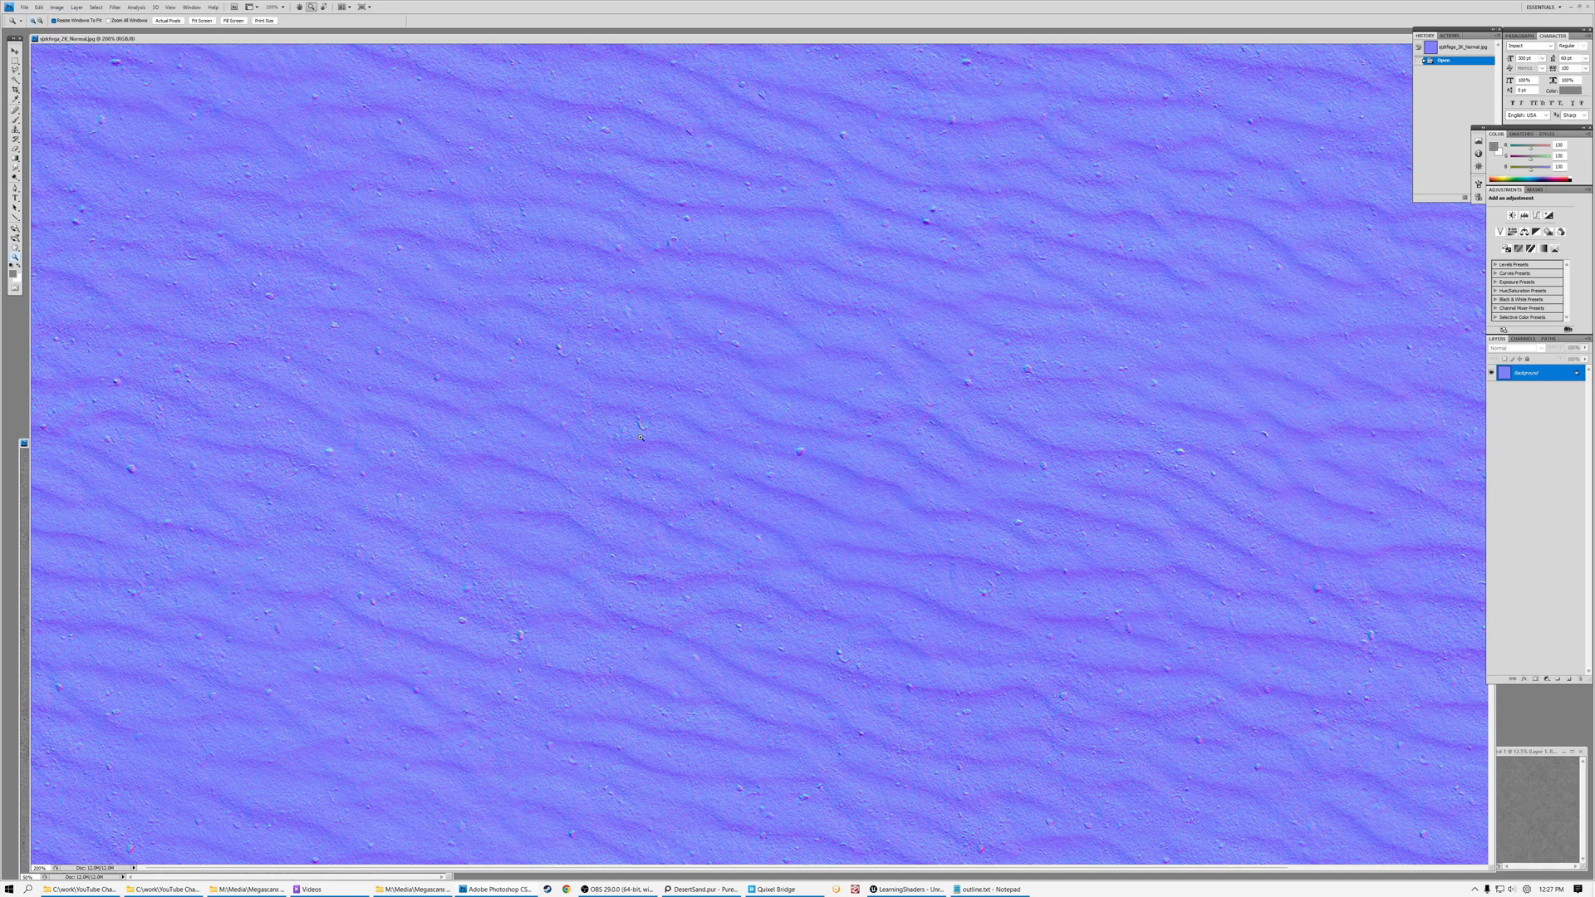
pyautogui.keyDown('alt'); pyautogui.click(610, 384); pyautogui.keyUp('alt')
pyautogui.click(415, 375)
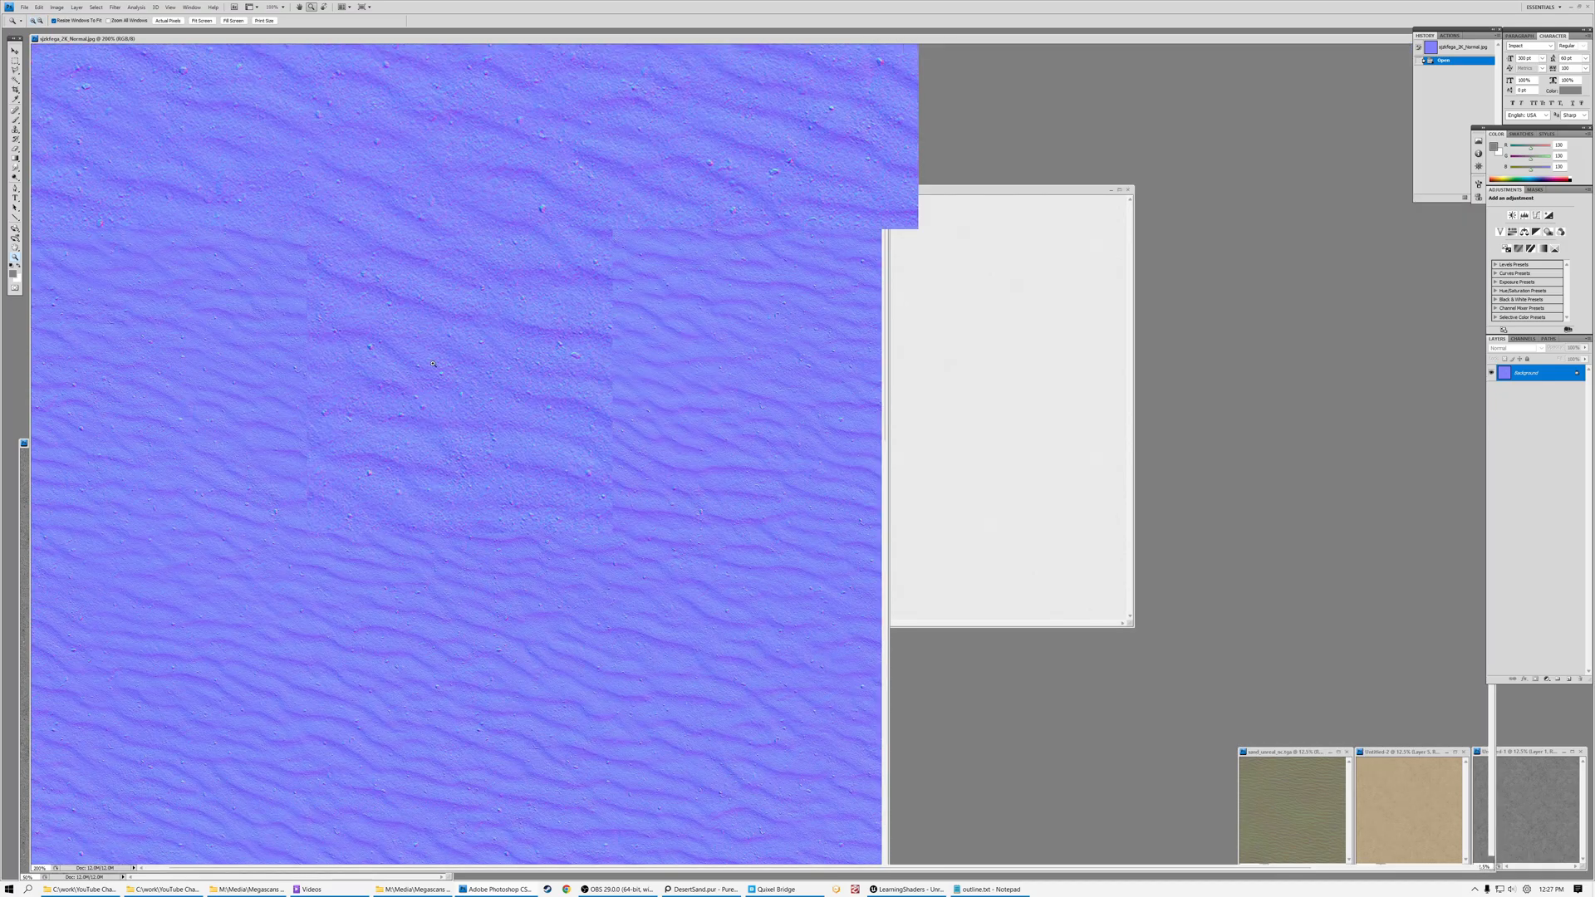
# View the normal map's red, green and blue channels one at a time
pyautogui.click(1523, 340)
pyautogui.click(1519, 366)
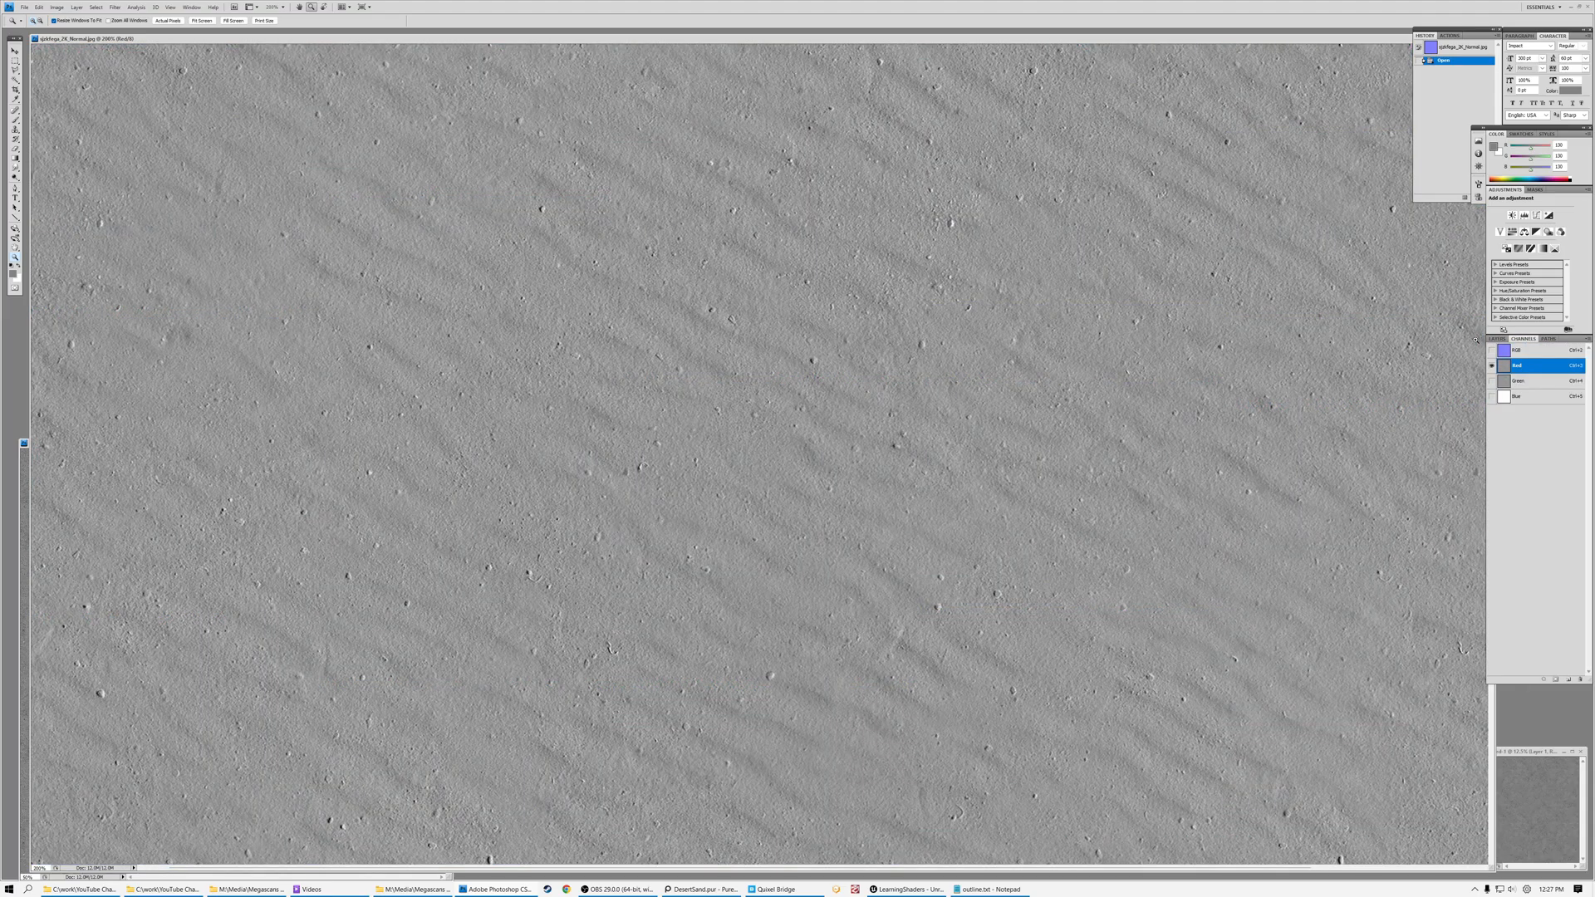
pyautogui.click(1519, 380)
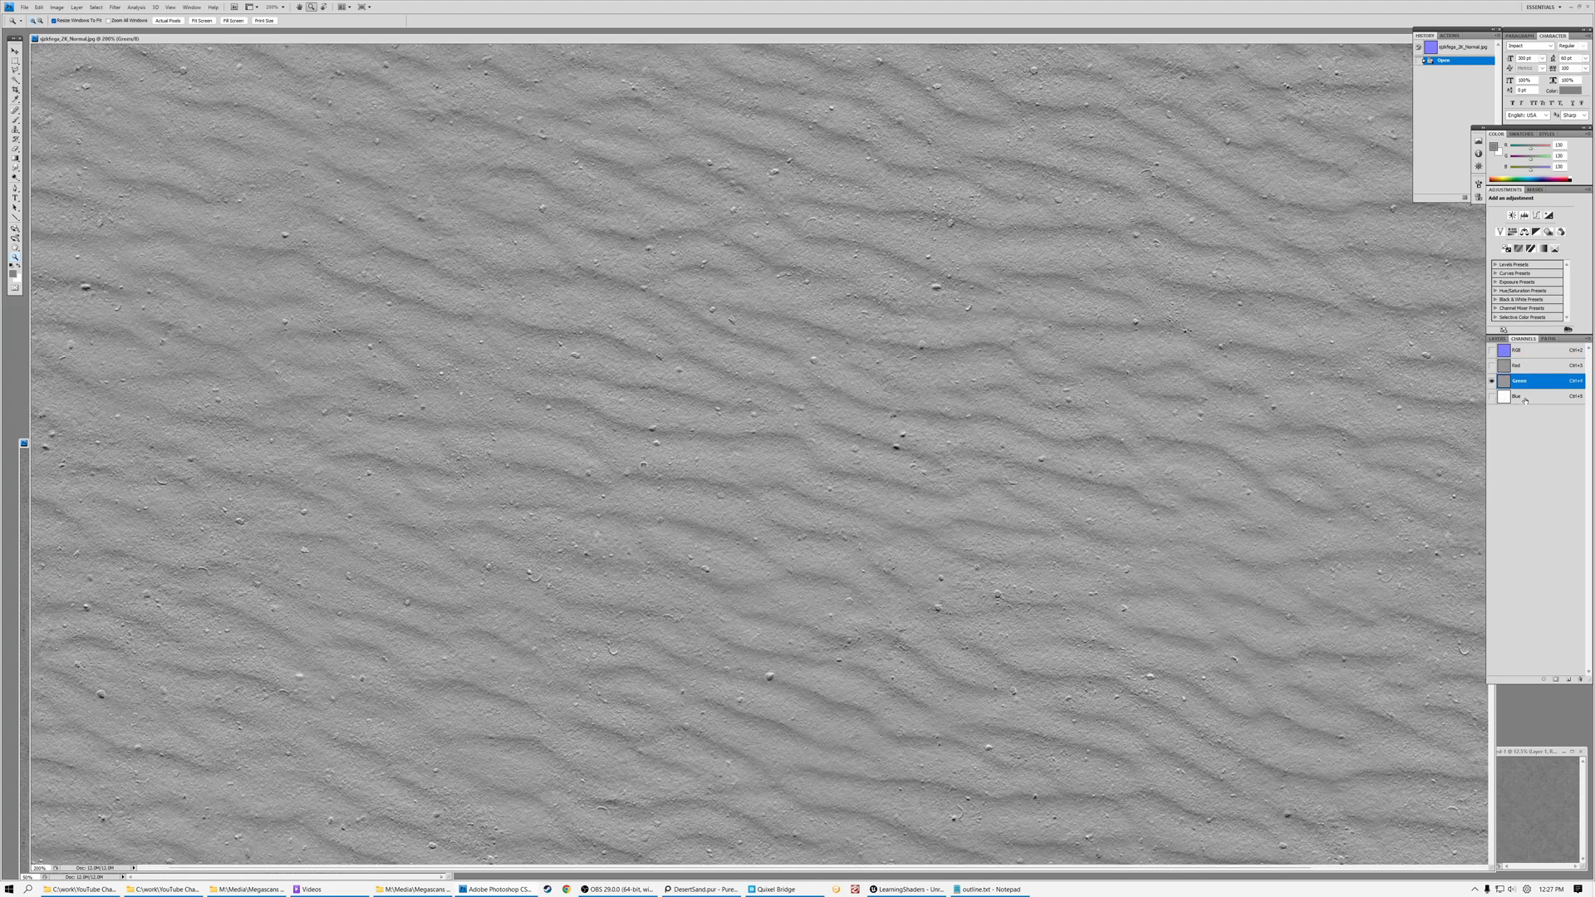
pyautogui.click(1527, 397)
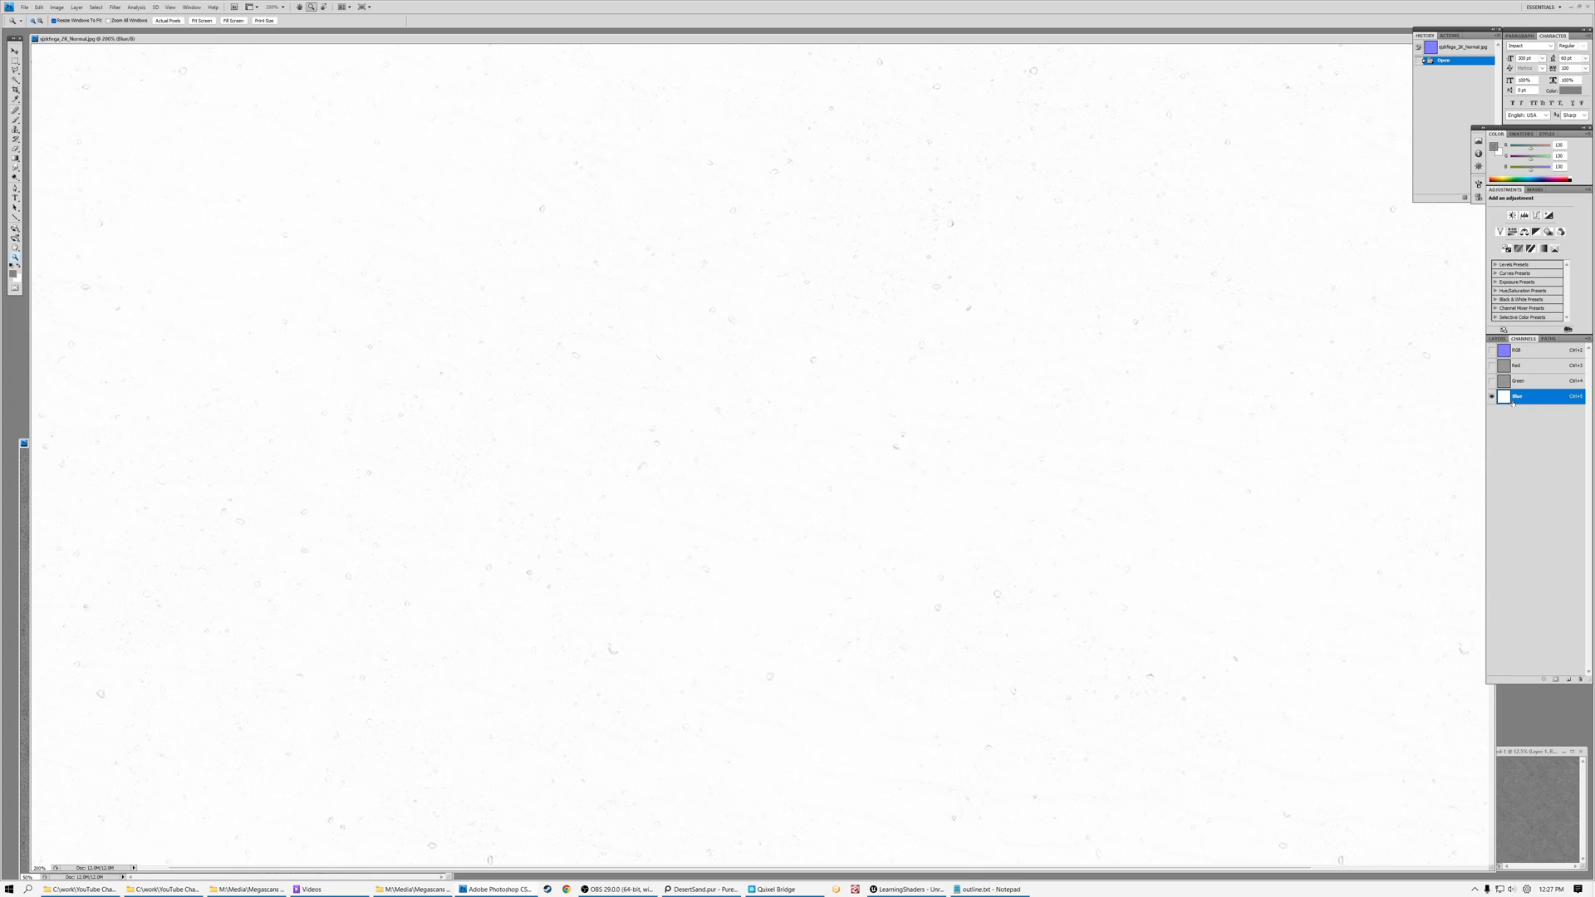
# Copy the whole grayscale grain texture and paste it into the normal map's blue channel
pyautogui.keyDown('alt'); pyautogui.click(676, 363); pyautogui.keyUp('alt')
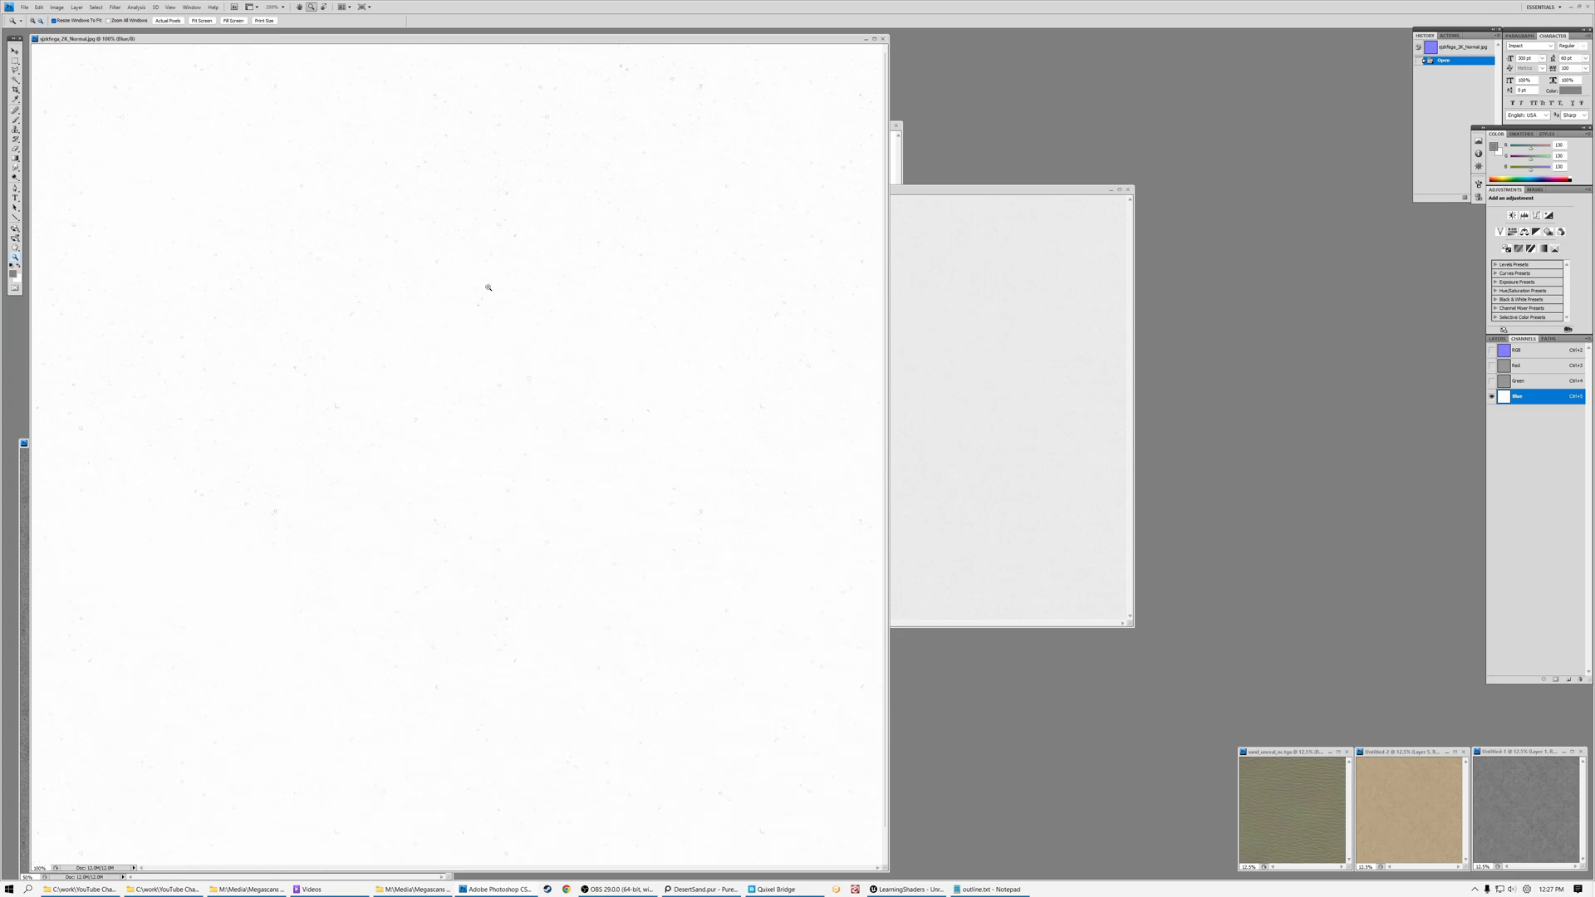
pyautogui.keyDown('alt'); pyautogui.click(488, 289); pyautogui.keyUp('alt')
pyautogui.moveTo(307, 38); pyautogui.dragTo(778, 165)
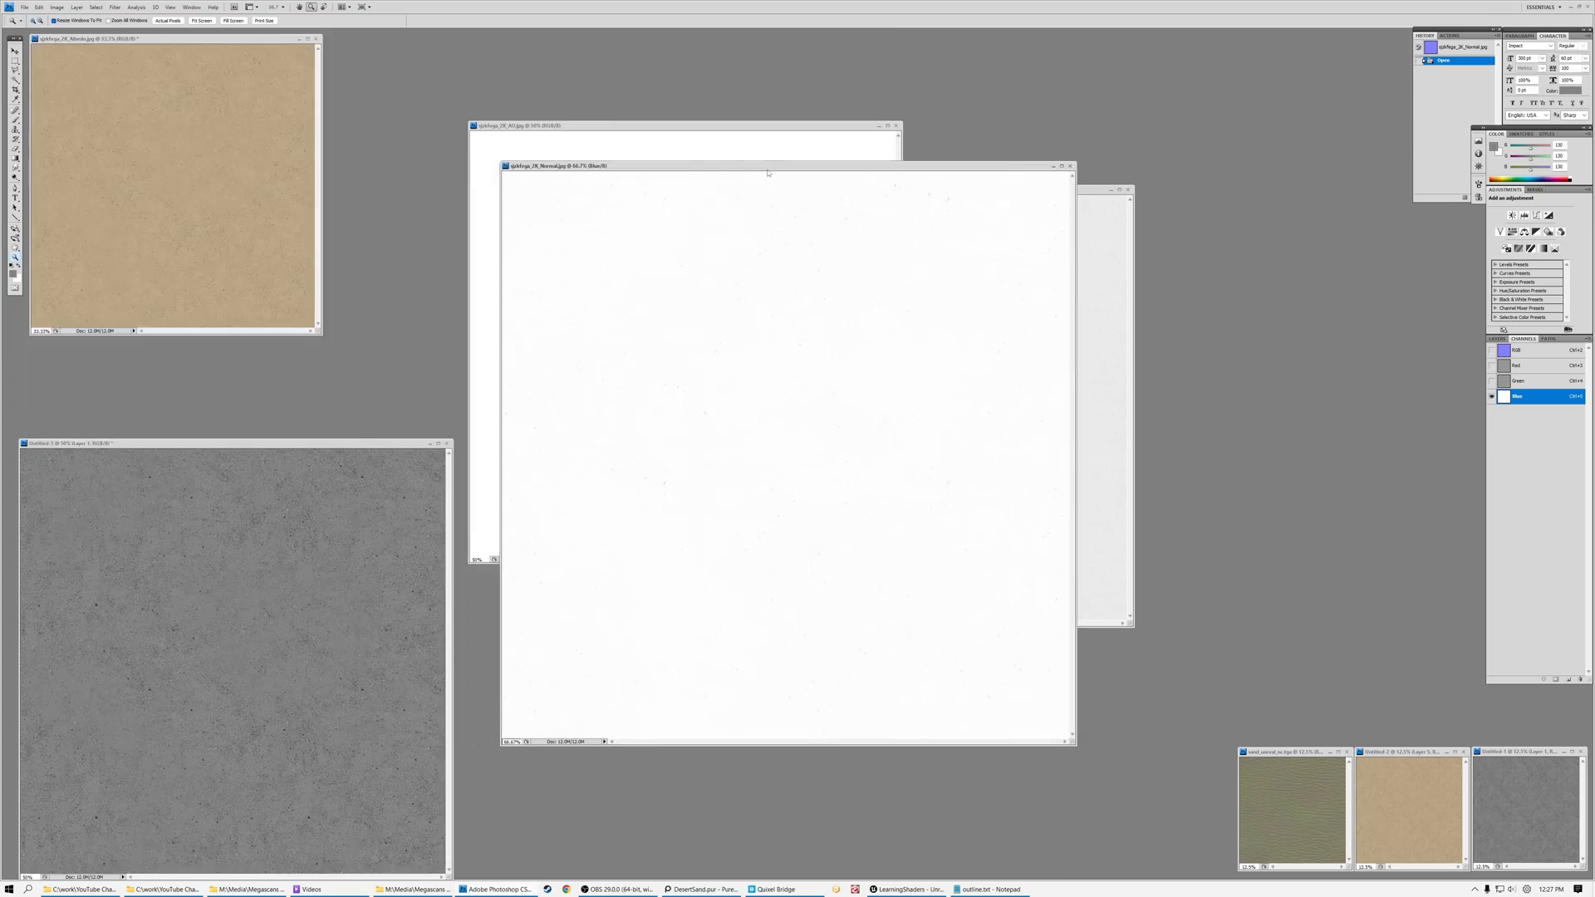
pyautogui.click(231, 447)
pyautogui.moveTo(231, 447); pyautogui.dragTo(345, 252)
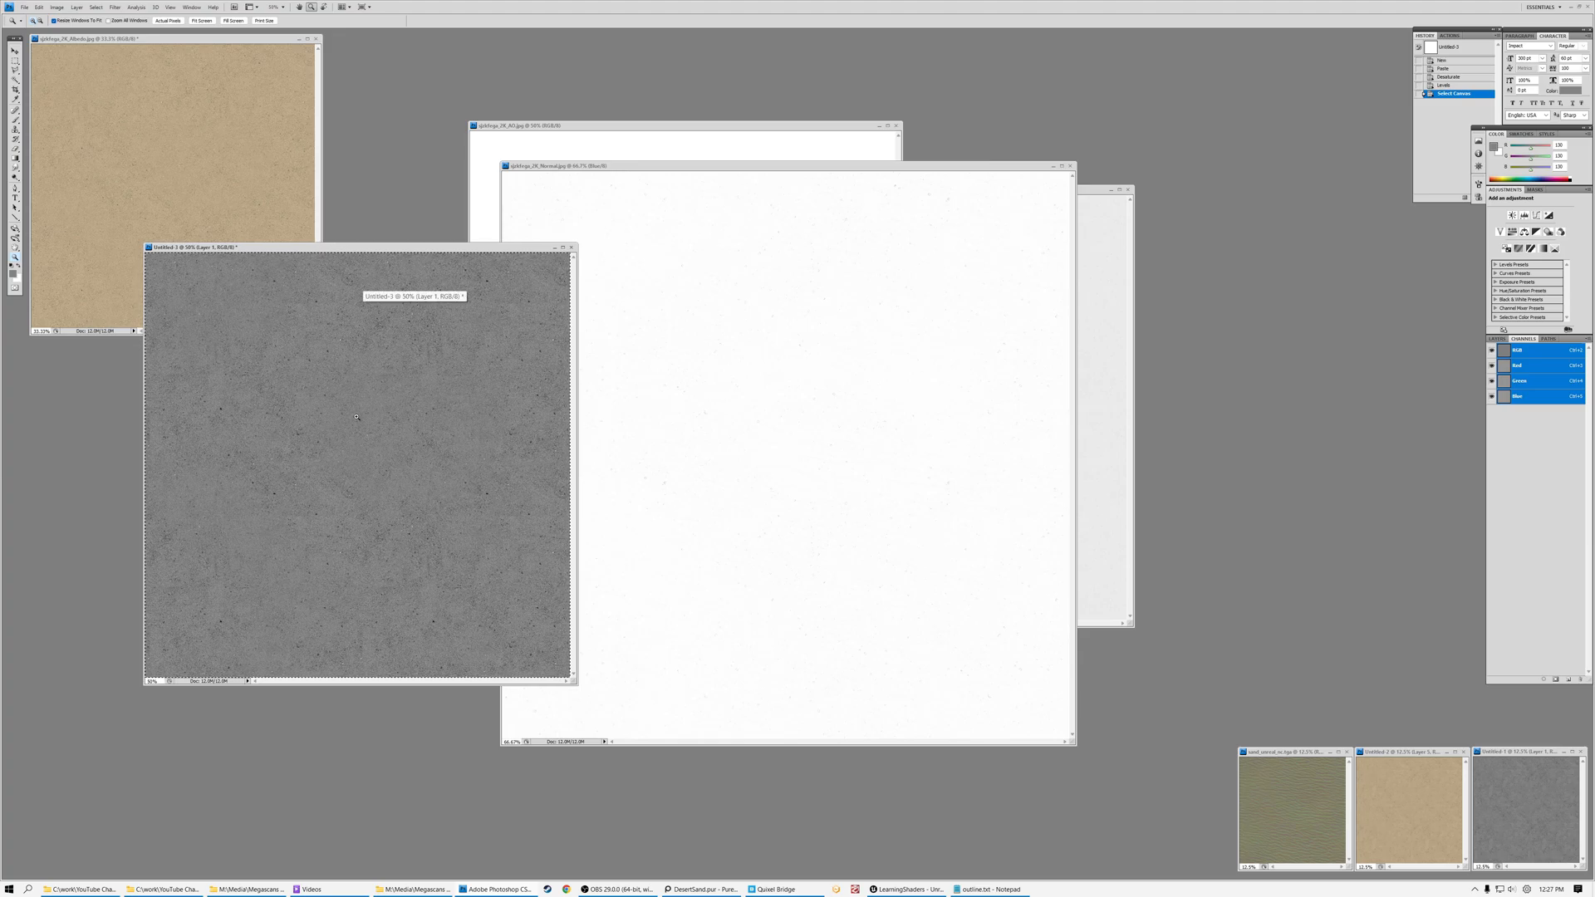
pyautogui.hotkey('ctrl', 'a')
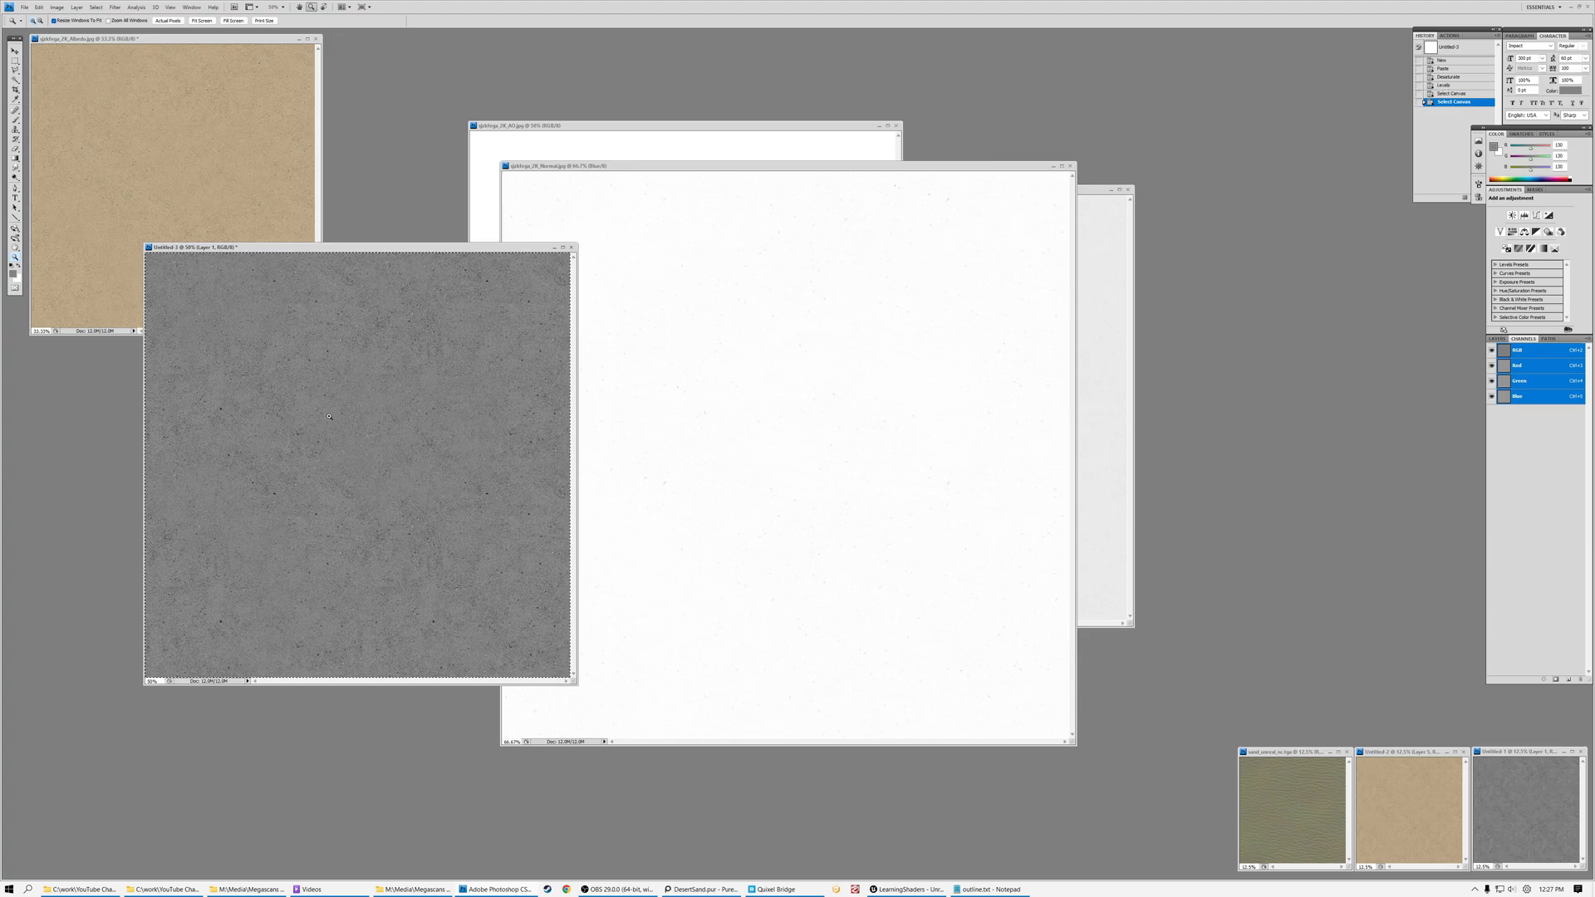
pyautogui.click(757, 177)
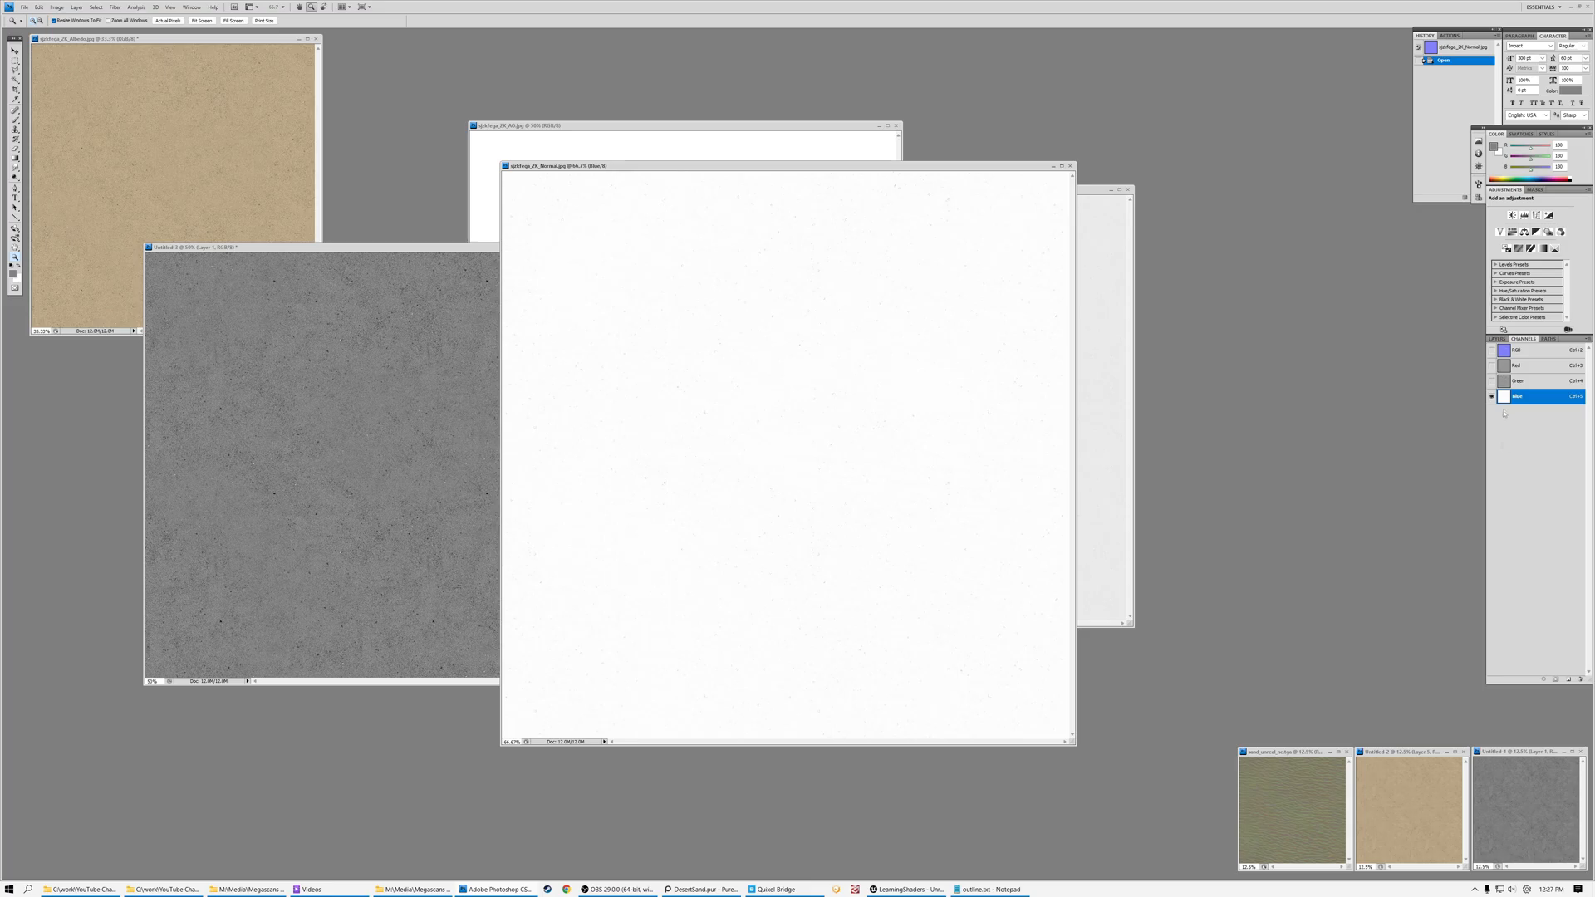
pyautogui.hotkey('ctrl', 'v')
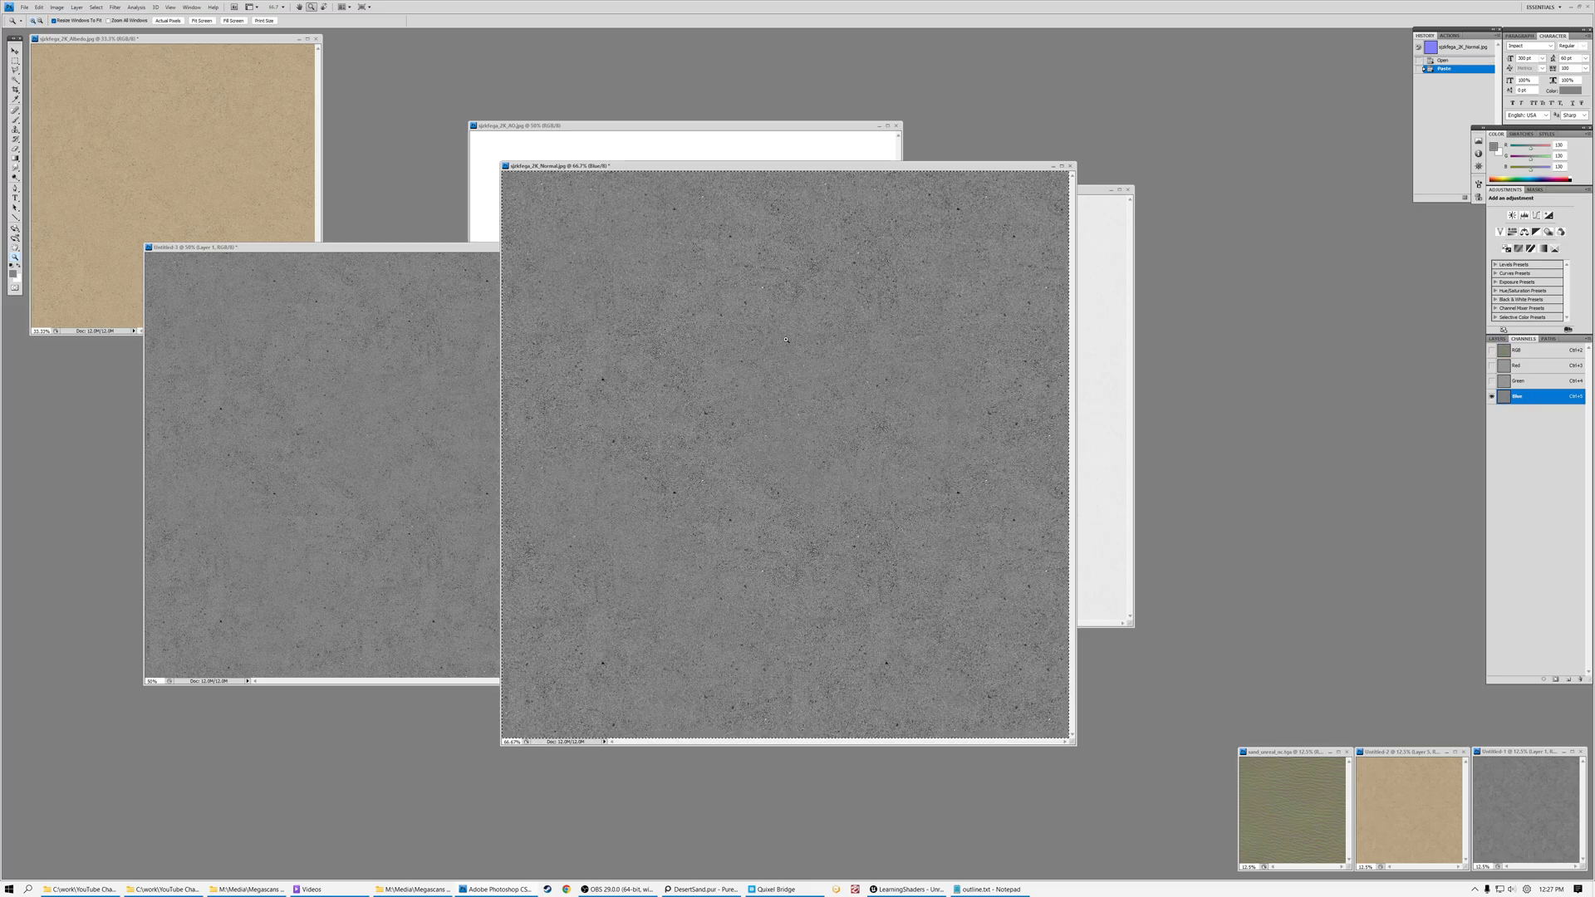
# Check the packed normal map in its RGB composite at 100%, and examine its individual channels
pyautogui.click(1524, 351)
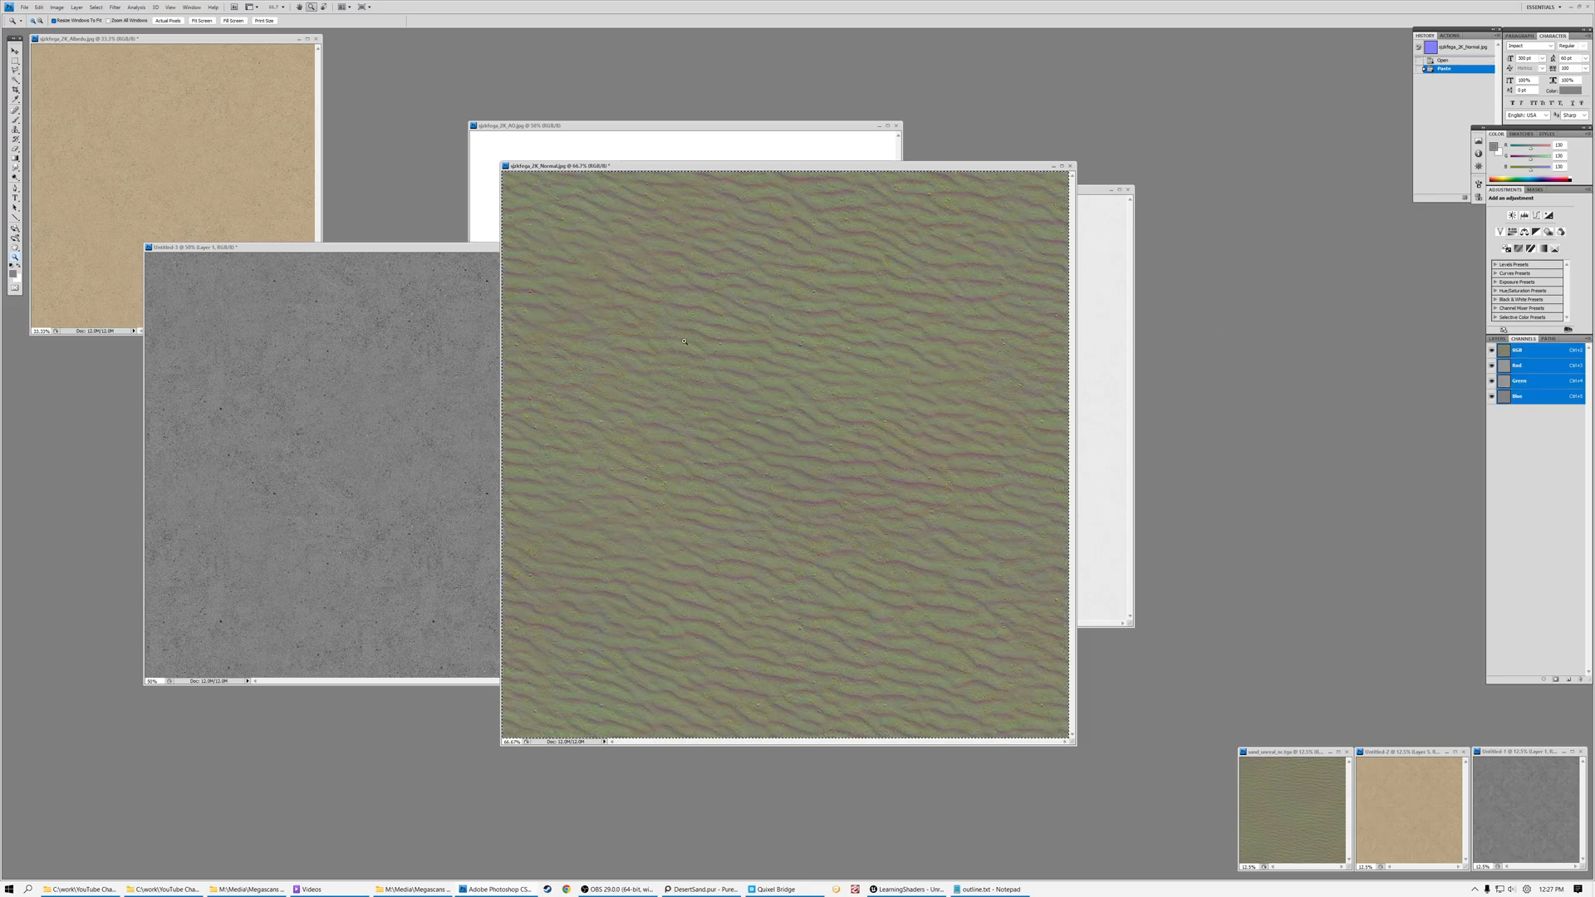
pyautogui.click(897, 371)
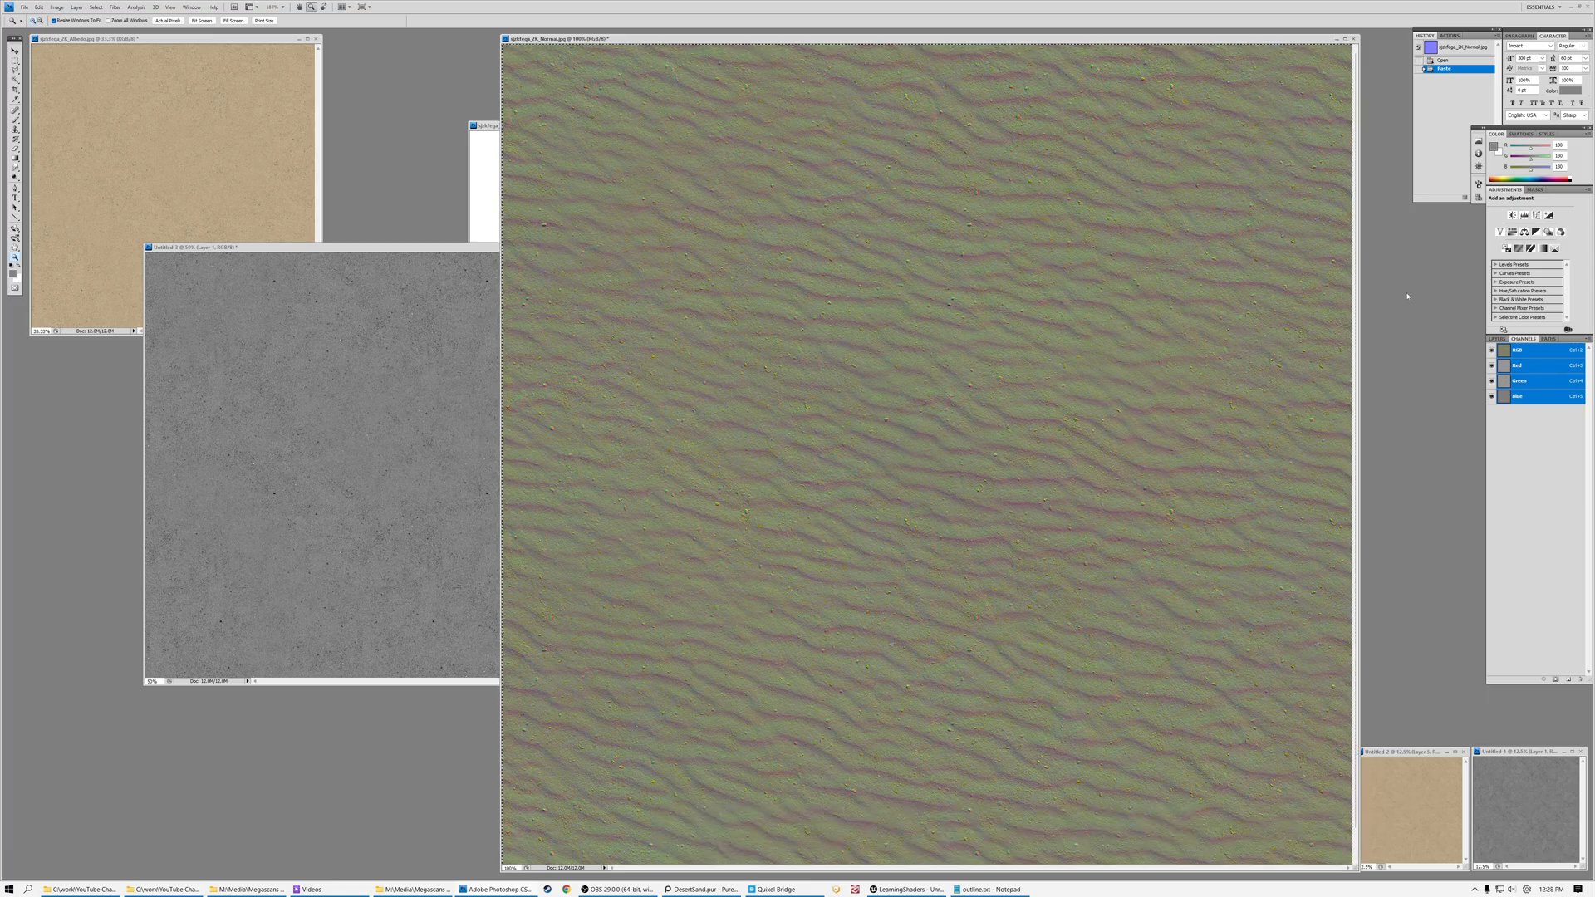
pyautogui.click(1526, 366)
pyautogui.hotkey('ctrl', '4')
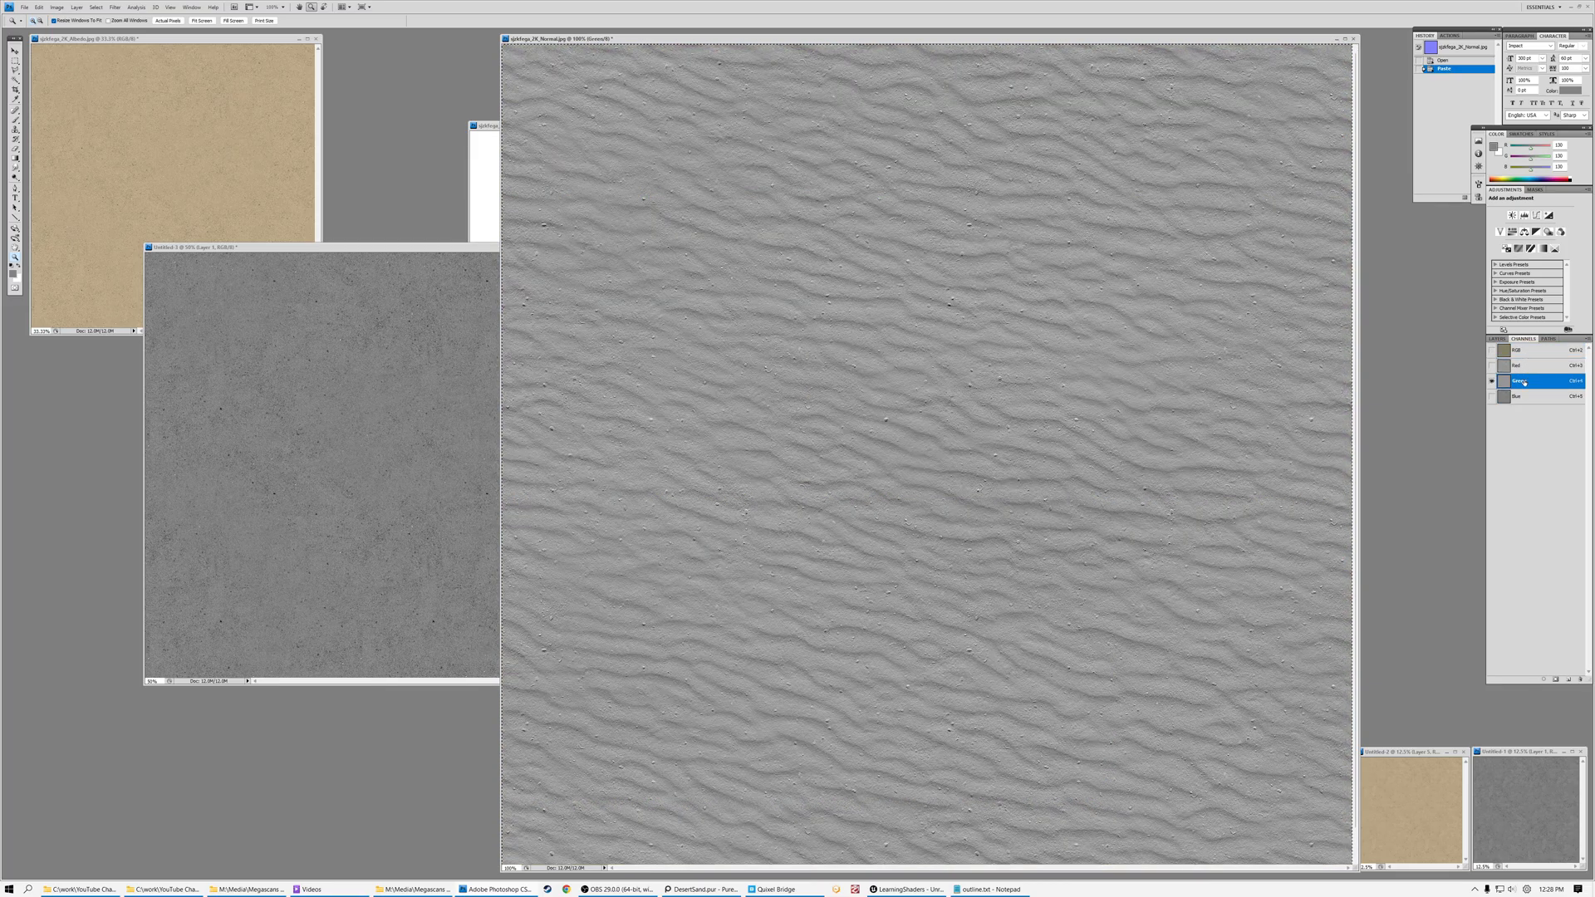
pyautogui.click(1526, 399)
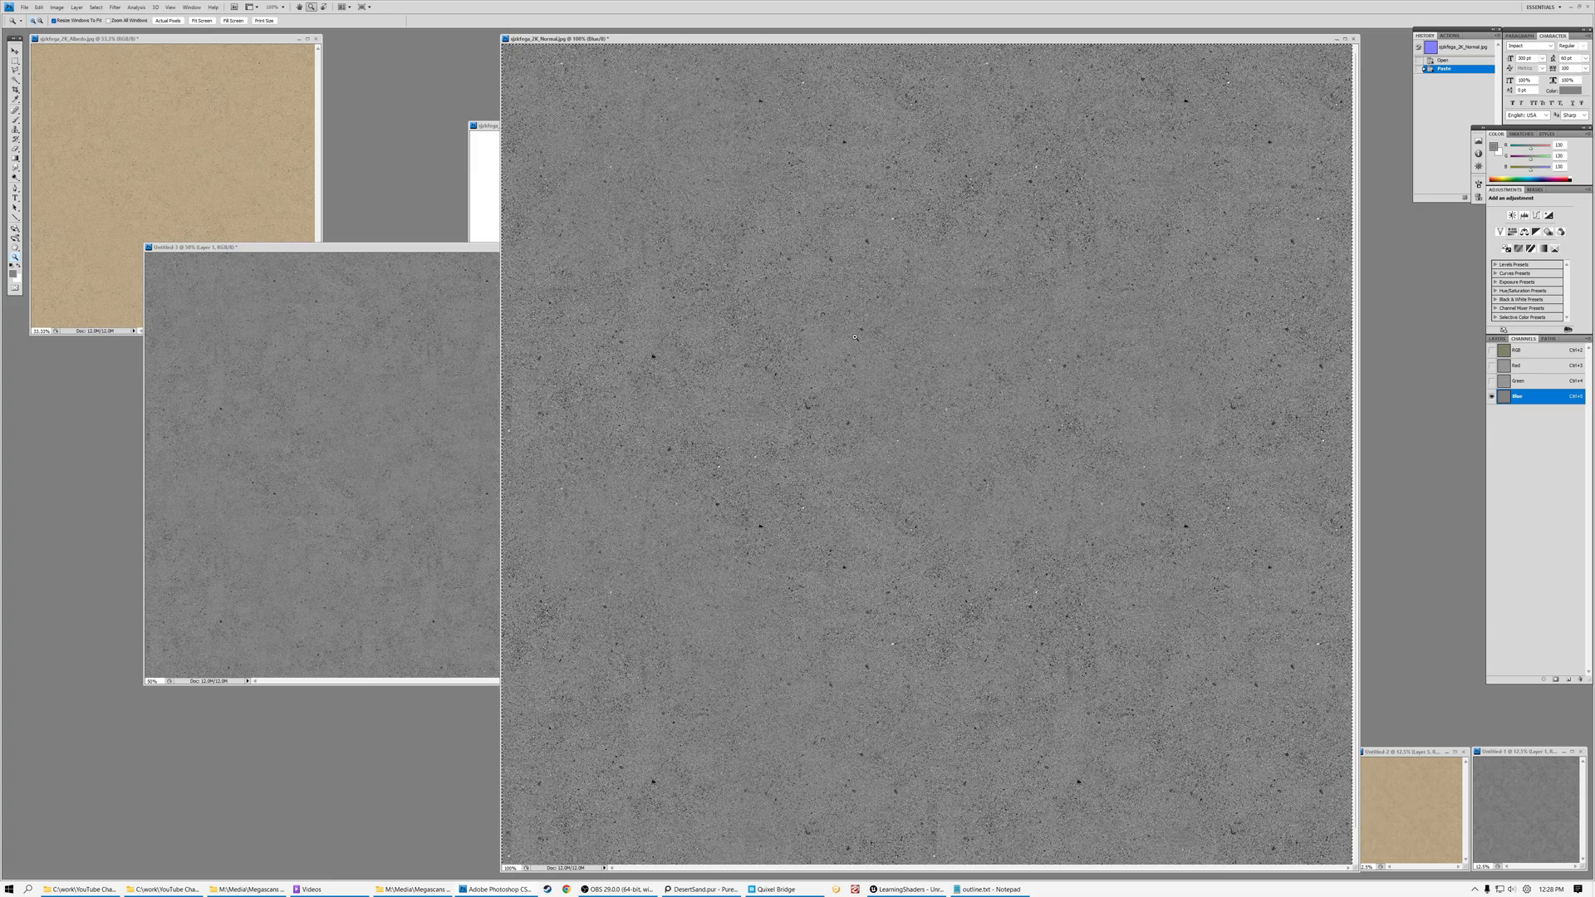
# Zoom the packed normal map out to 66.7%, restore its RGB composite view and move it over the grayscale document
pyautogui.keyDown('alt'); pyautogui.click(750, 57); pyautogui.keyUp('alt')
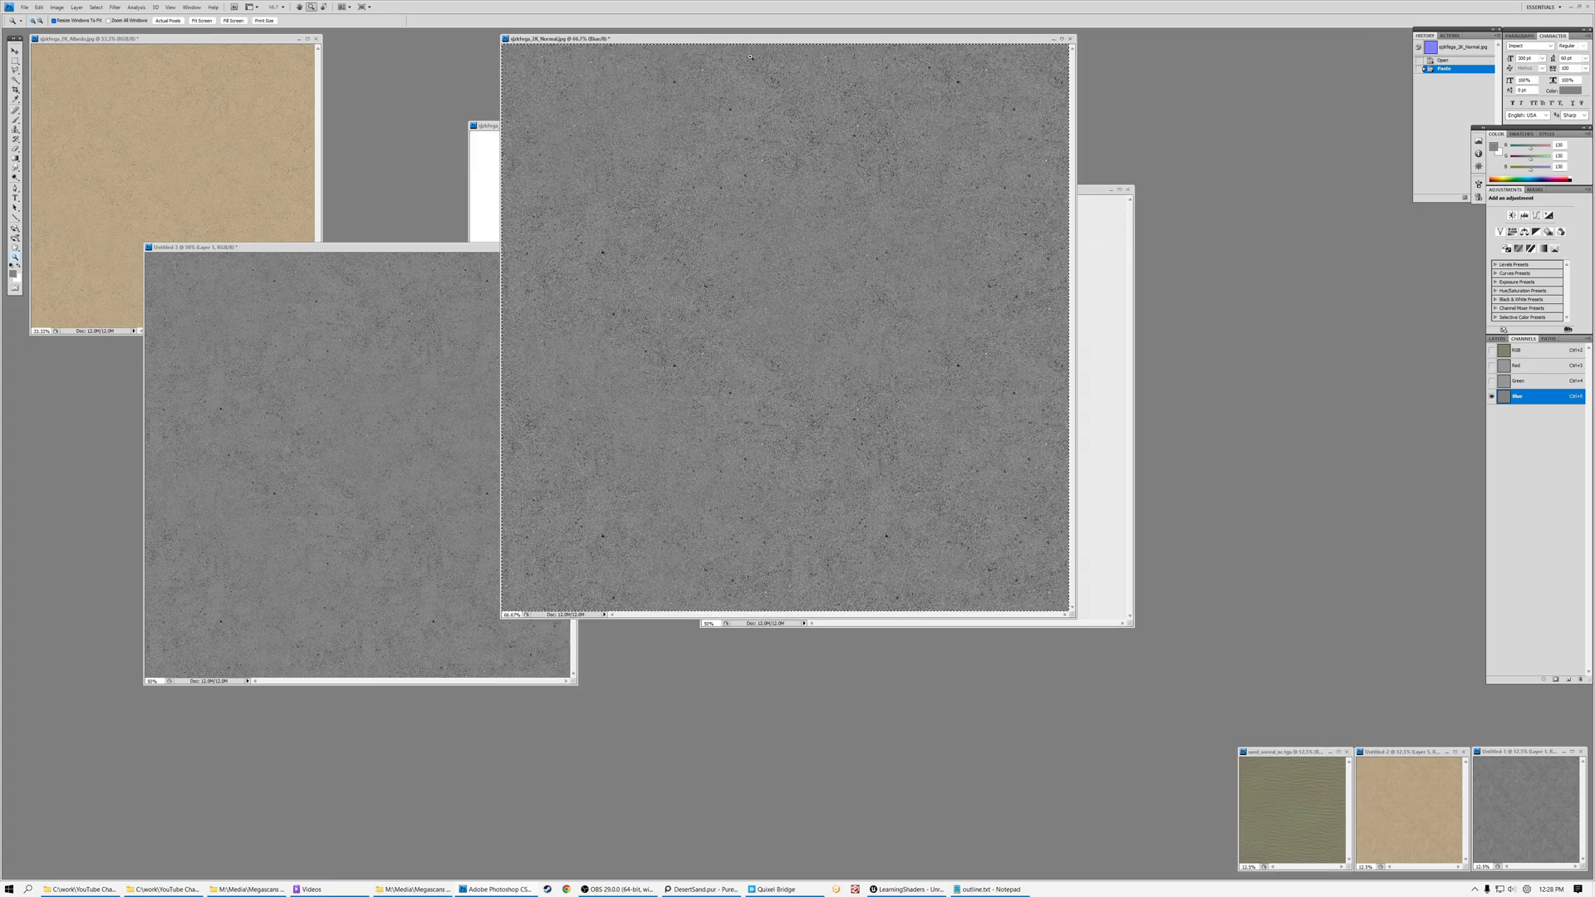
pyautogui.moveTo(689, 137); pyautogui.dragTo(369, 262)
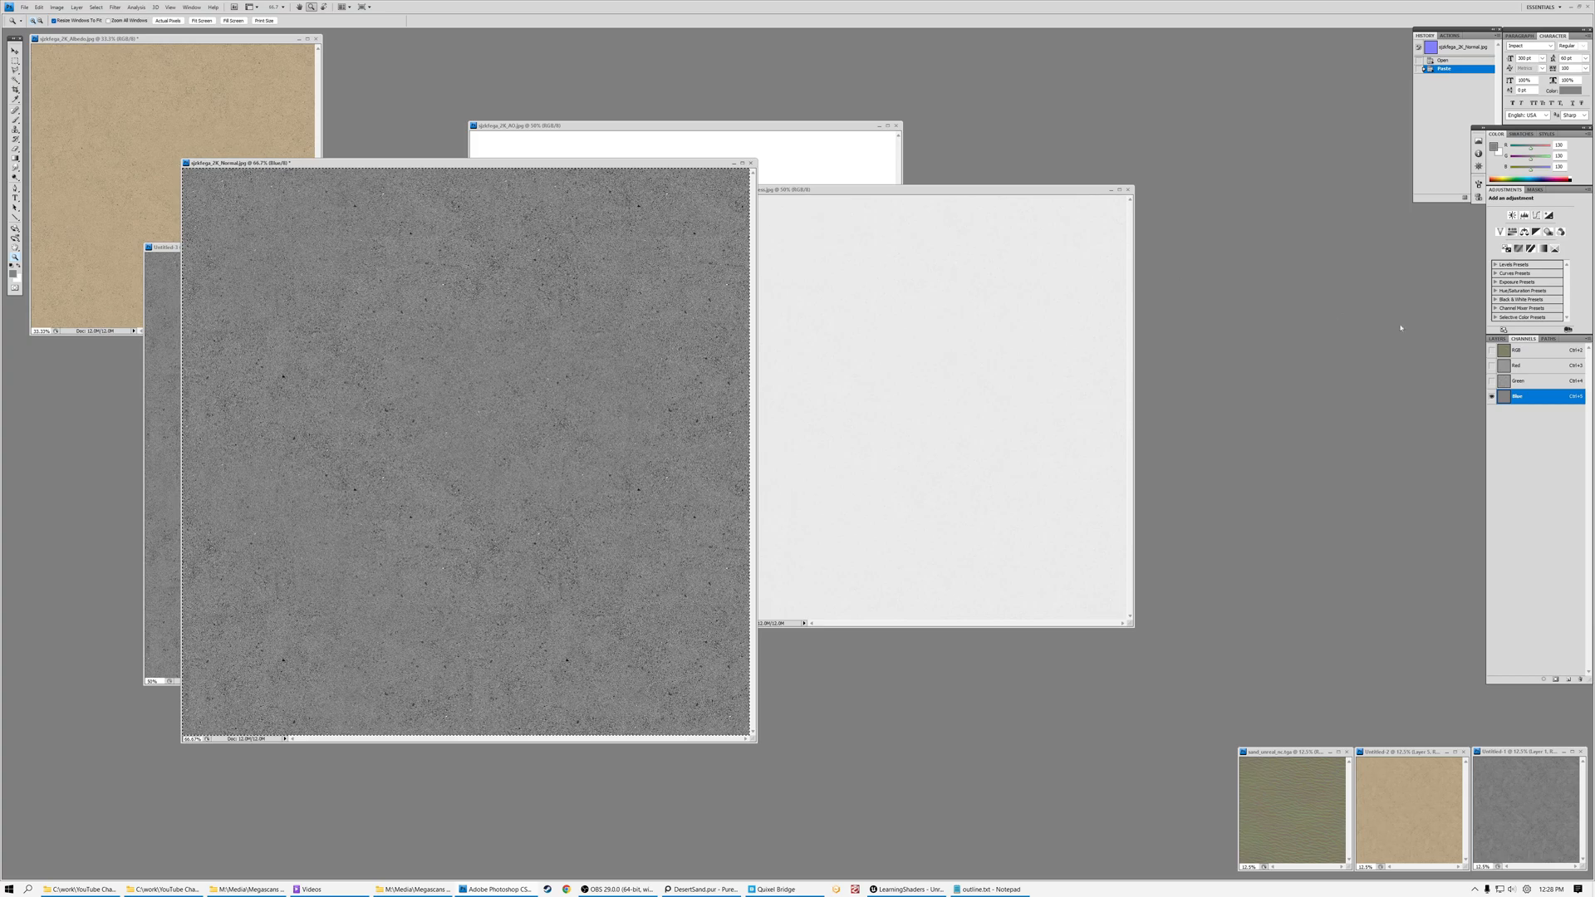
pyautogui.click(1526, 356)
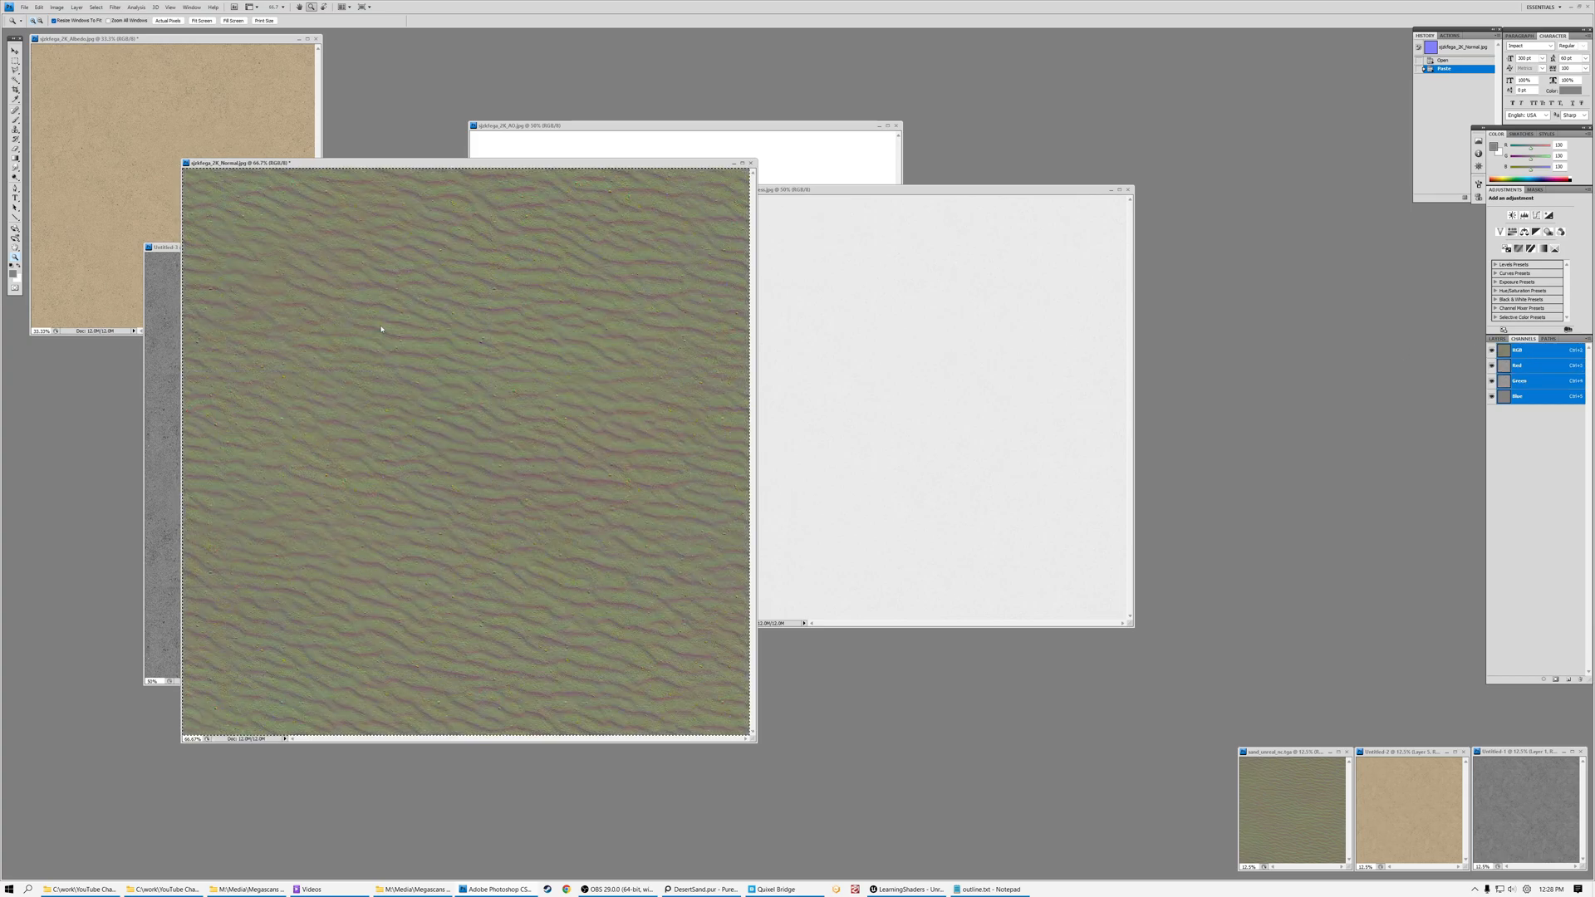
pyautogui.moveTo(424, 165); pyautogui.dragTo(312, 119)
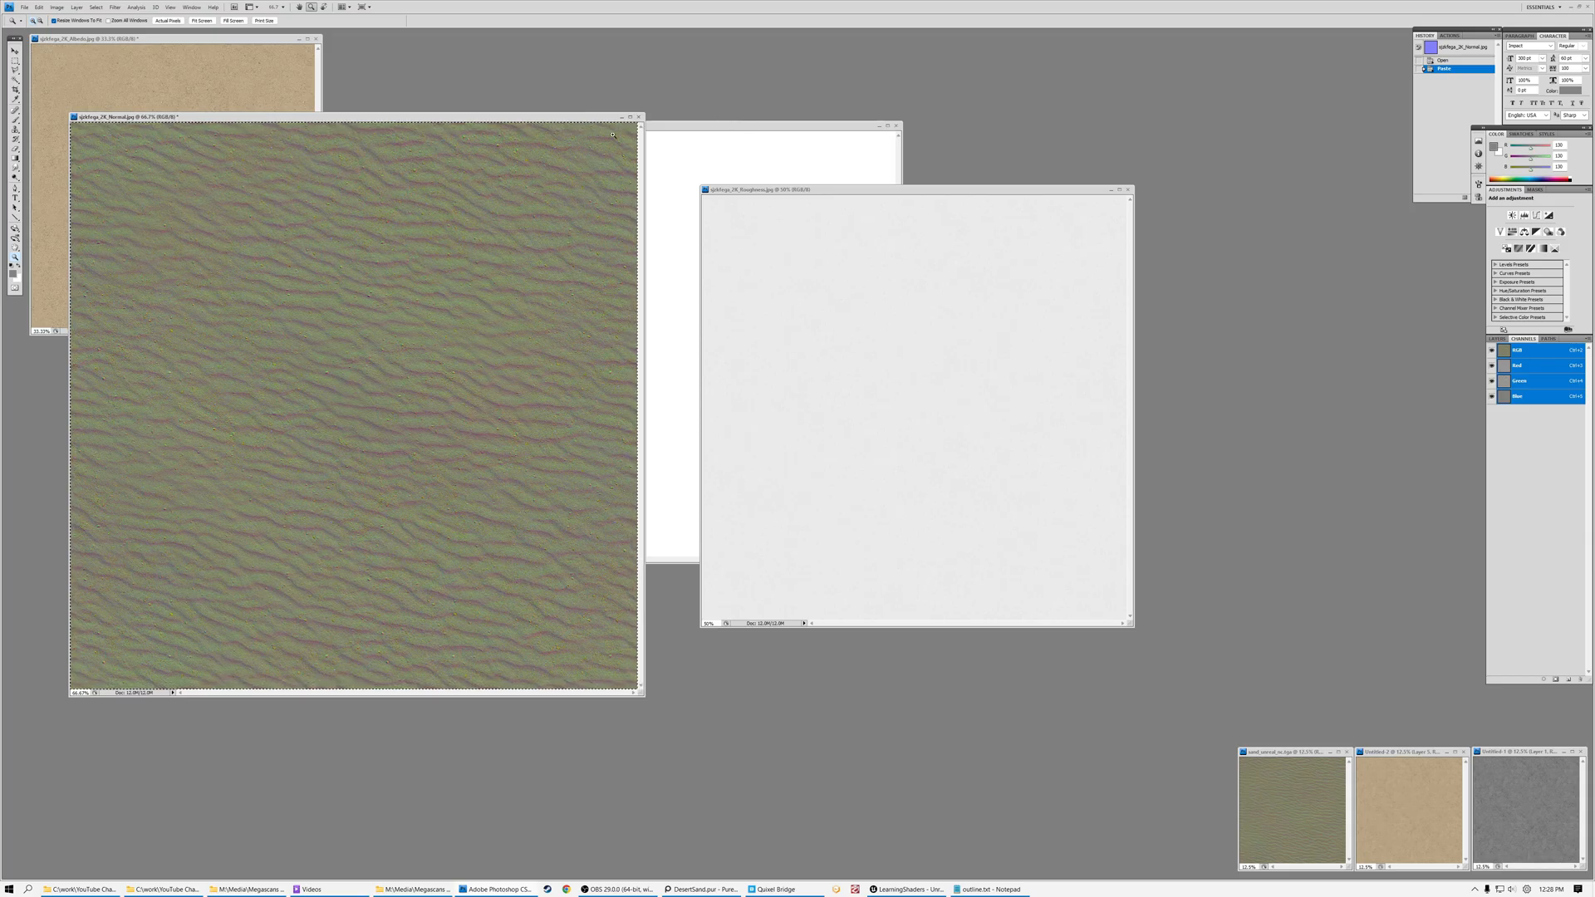
# Examine the ambient occlusion map up close for detail, and move its document aside at 66.7% zoom
pyautogui.click(709, 128)
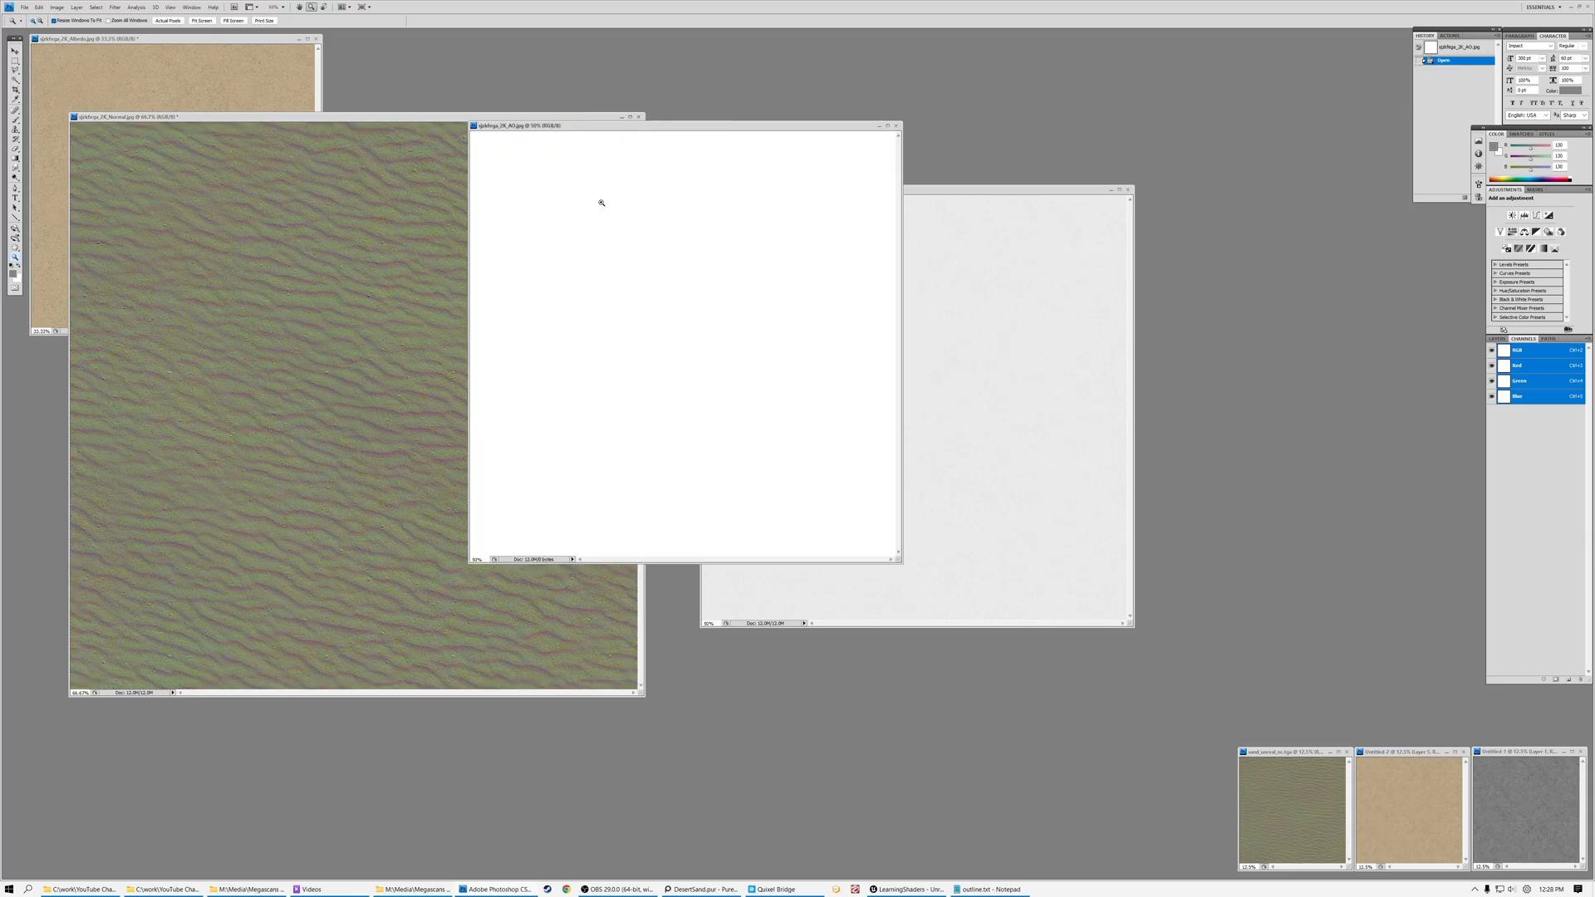
pyautogui.click(605, 232)
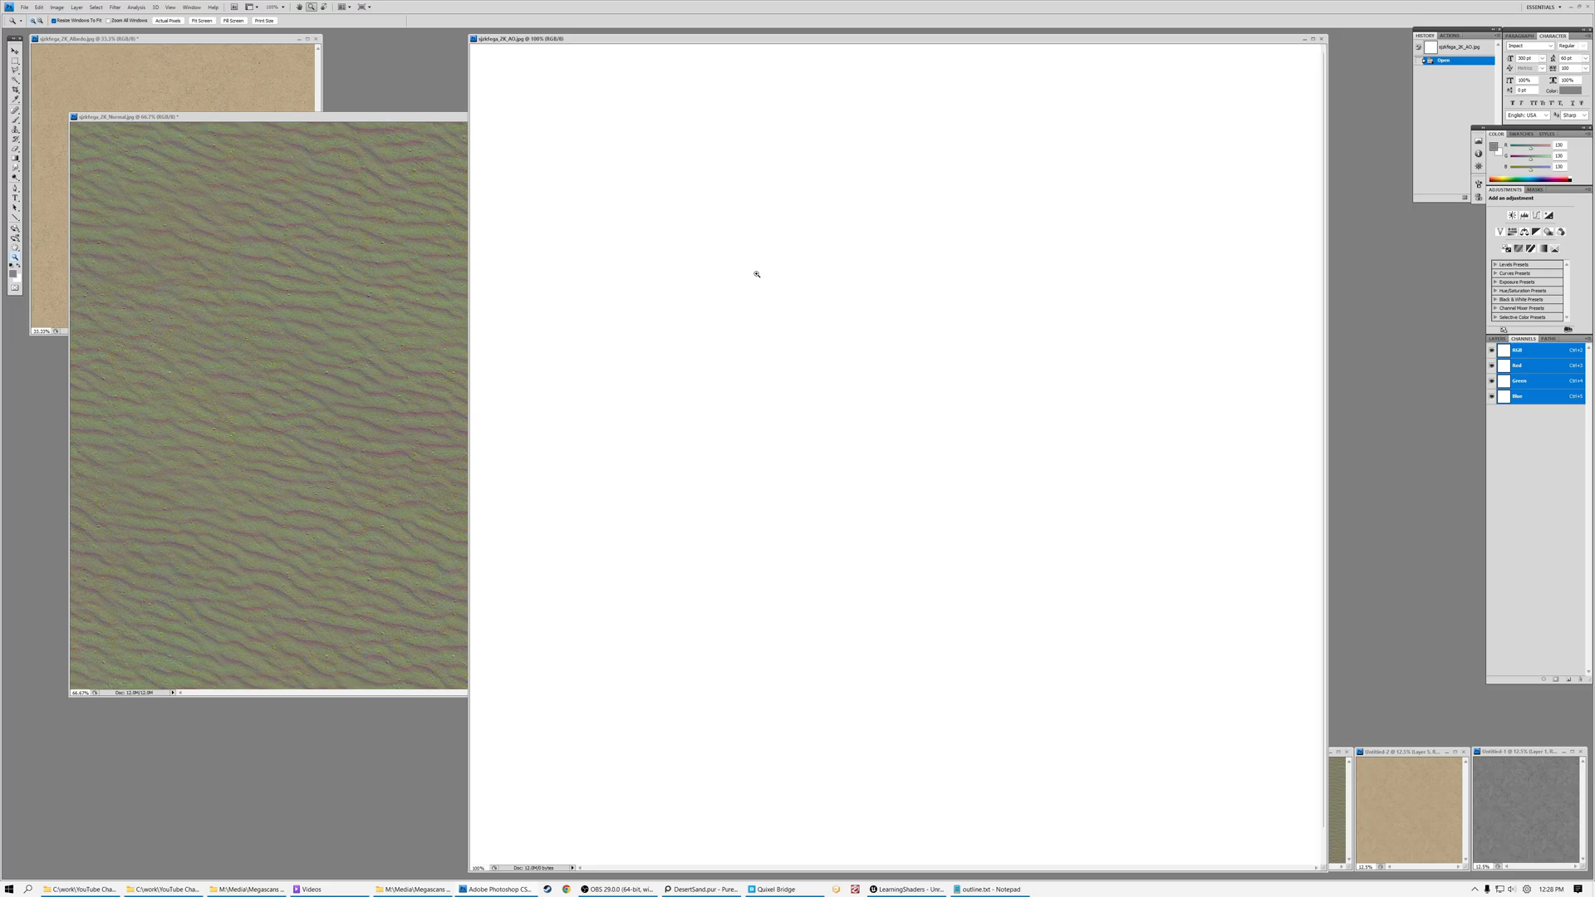
pyautogui.click(803, 367)
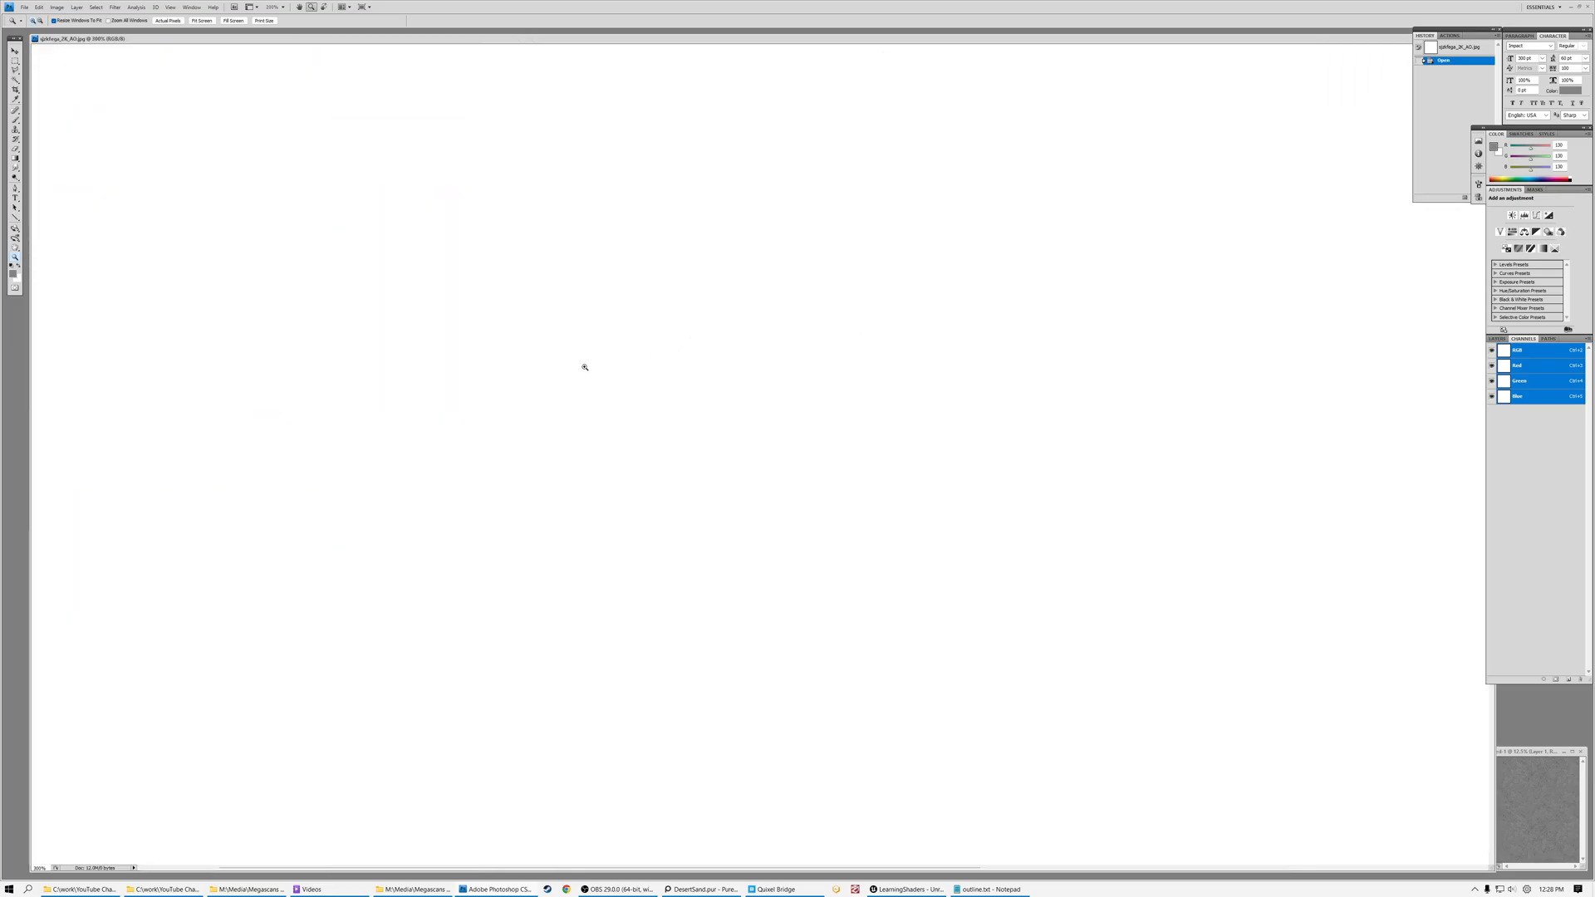
pyautogui.keyDown('alt'); pyautogui.click(387, 263); pyautogui.keyUp('alt')
pyautogui.keyDown('alt'); pyautogui.click(210, 191); pyautogui.keyUp('alt')
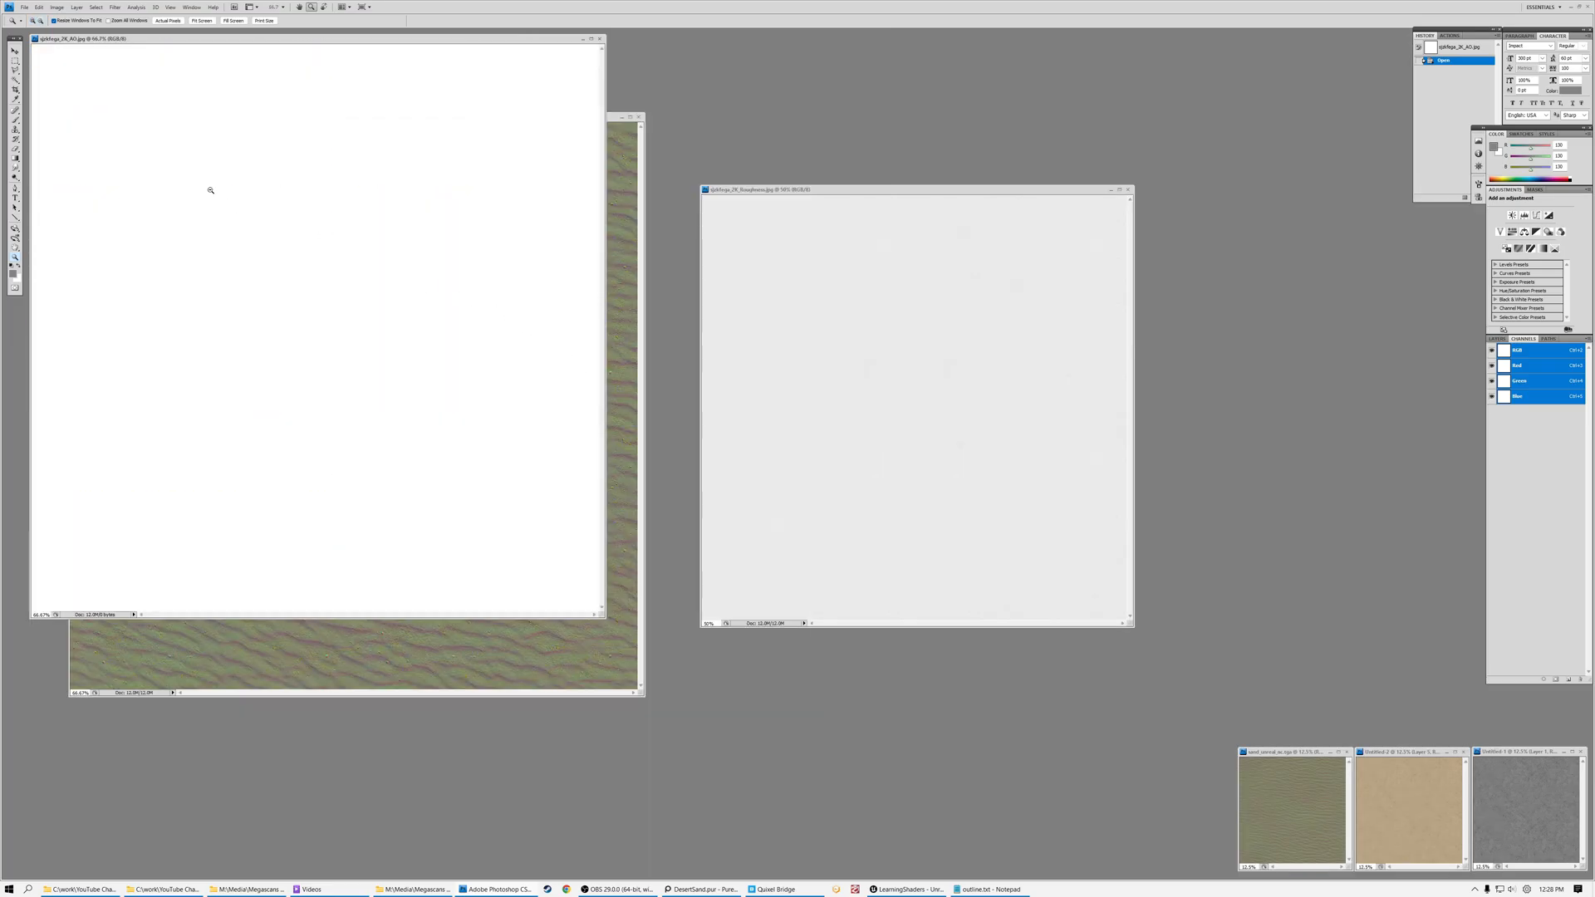
pyautogui.moveTo(197, 40); pyautogui.dragTo(1086, 67)
# Bring the roughness map forward and examine its surface detail at 200%
pyautogui.click(781, 194)
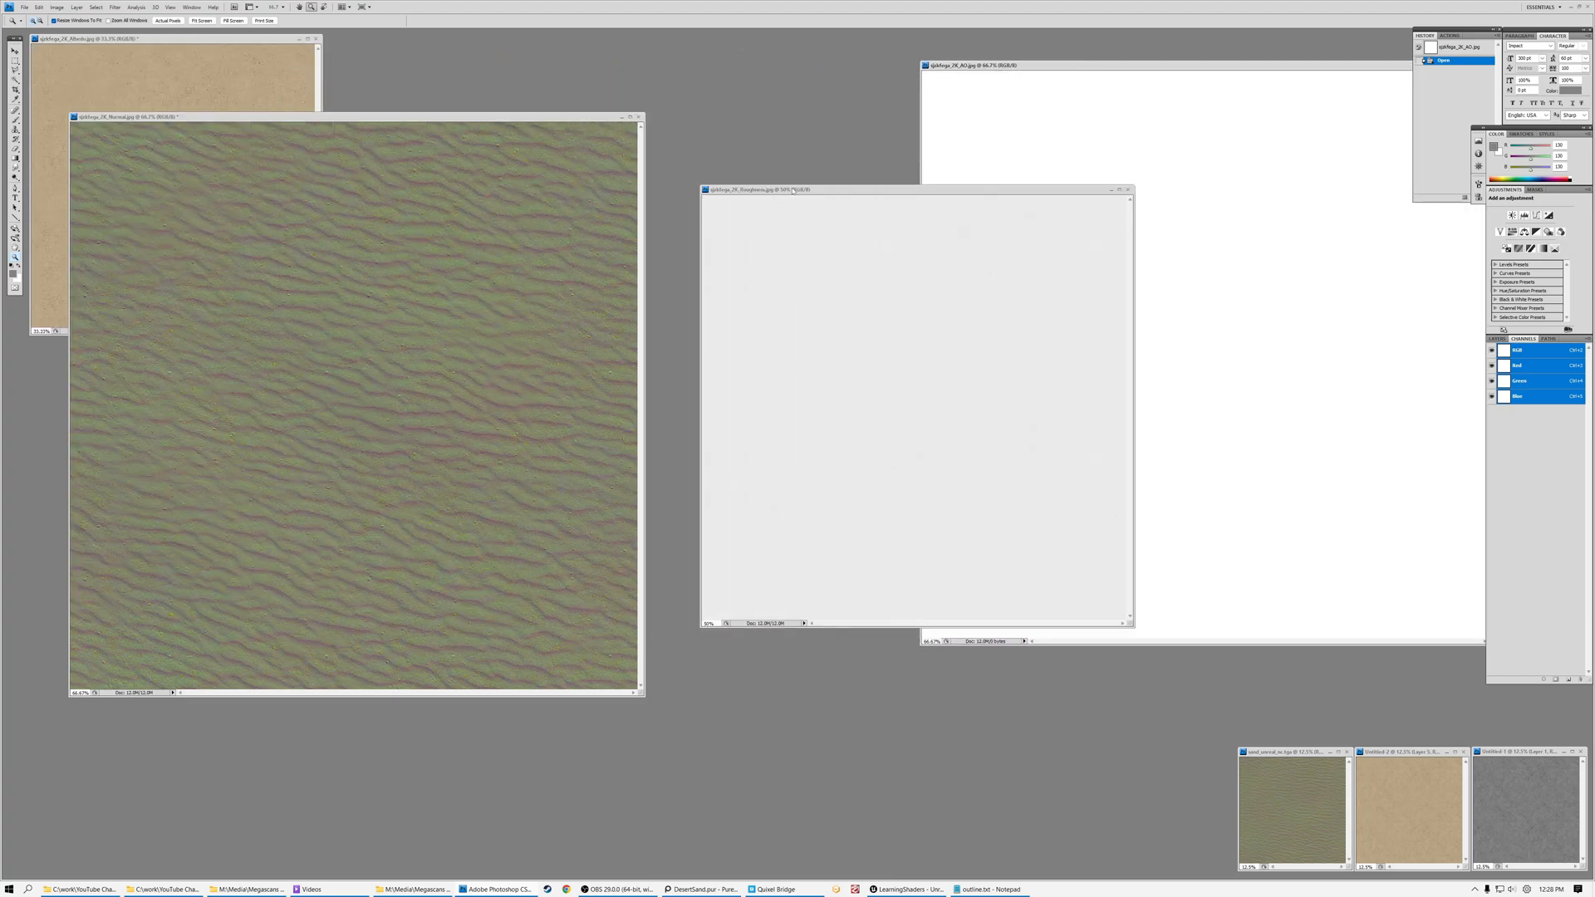
pyautogui.click(840, 385)
pyautogui.click(875, 363)
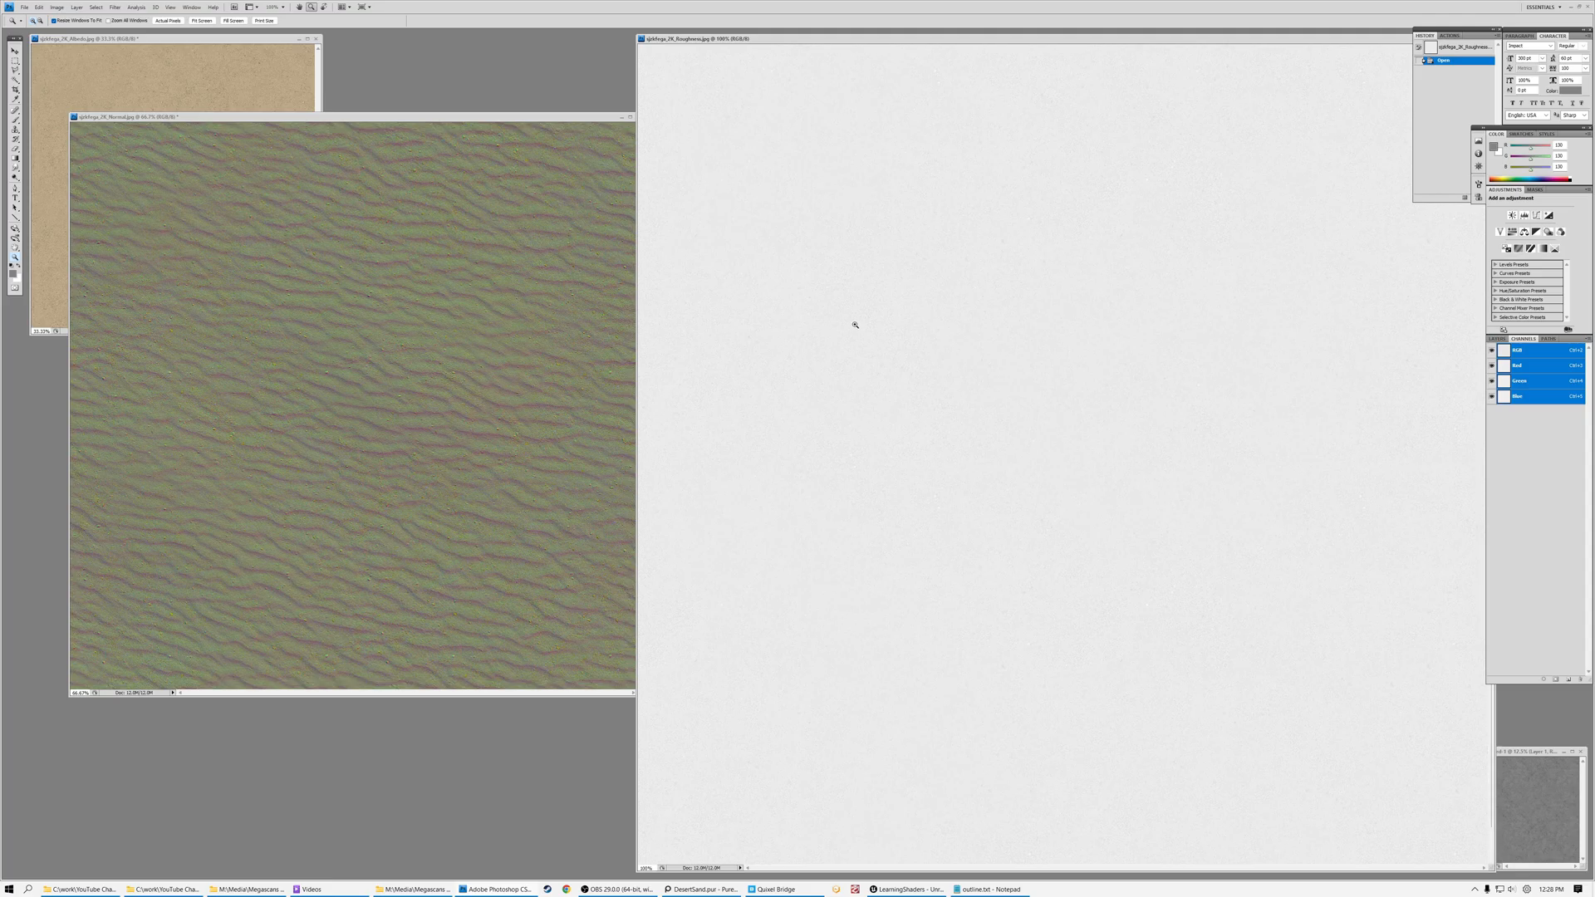
pyautogui.click(862, 366)
pyautogui.click(622, 366)
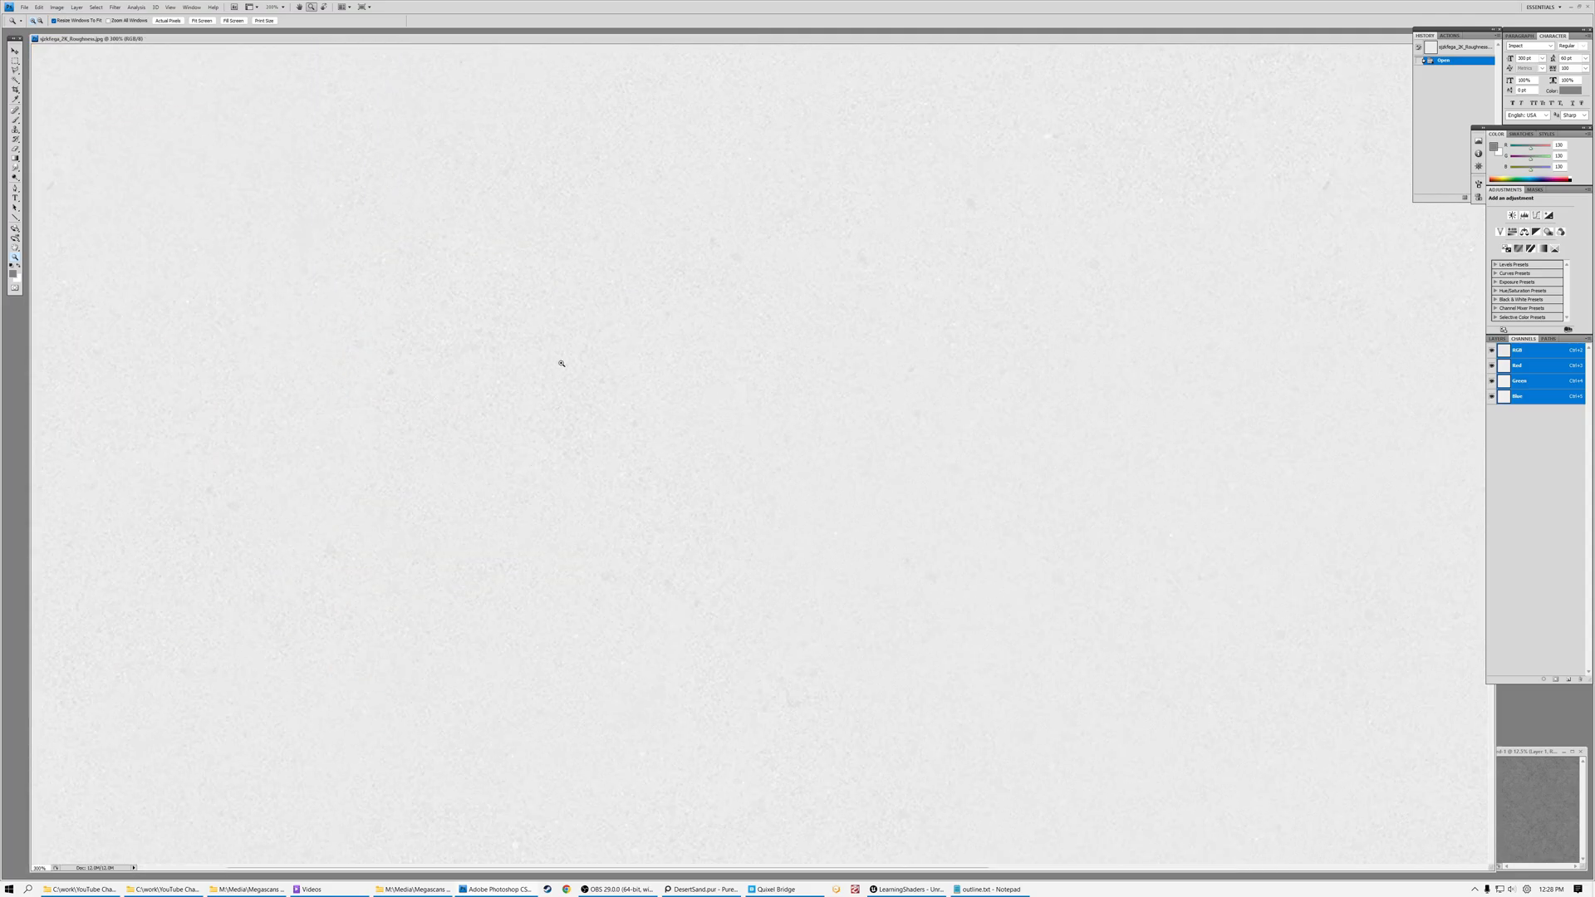
# Zoom the roughness map out to 50% and place it over the ambient occlusion document, with the packed normal map moved beside it
pyautogui.keyDown('alt'); pyautogui.click(465, 319); pyautogui.keyUp('alt')
pyautogui.keyDown('alt'); pyautogui.click(438, 307); pyautogui.keyUp('alt')
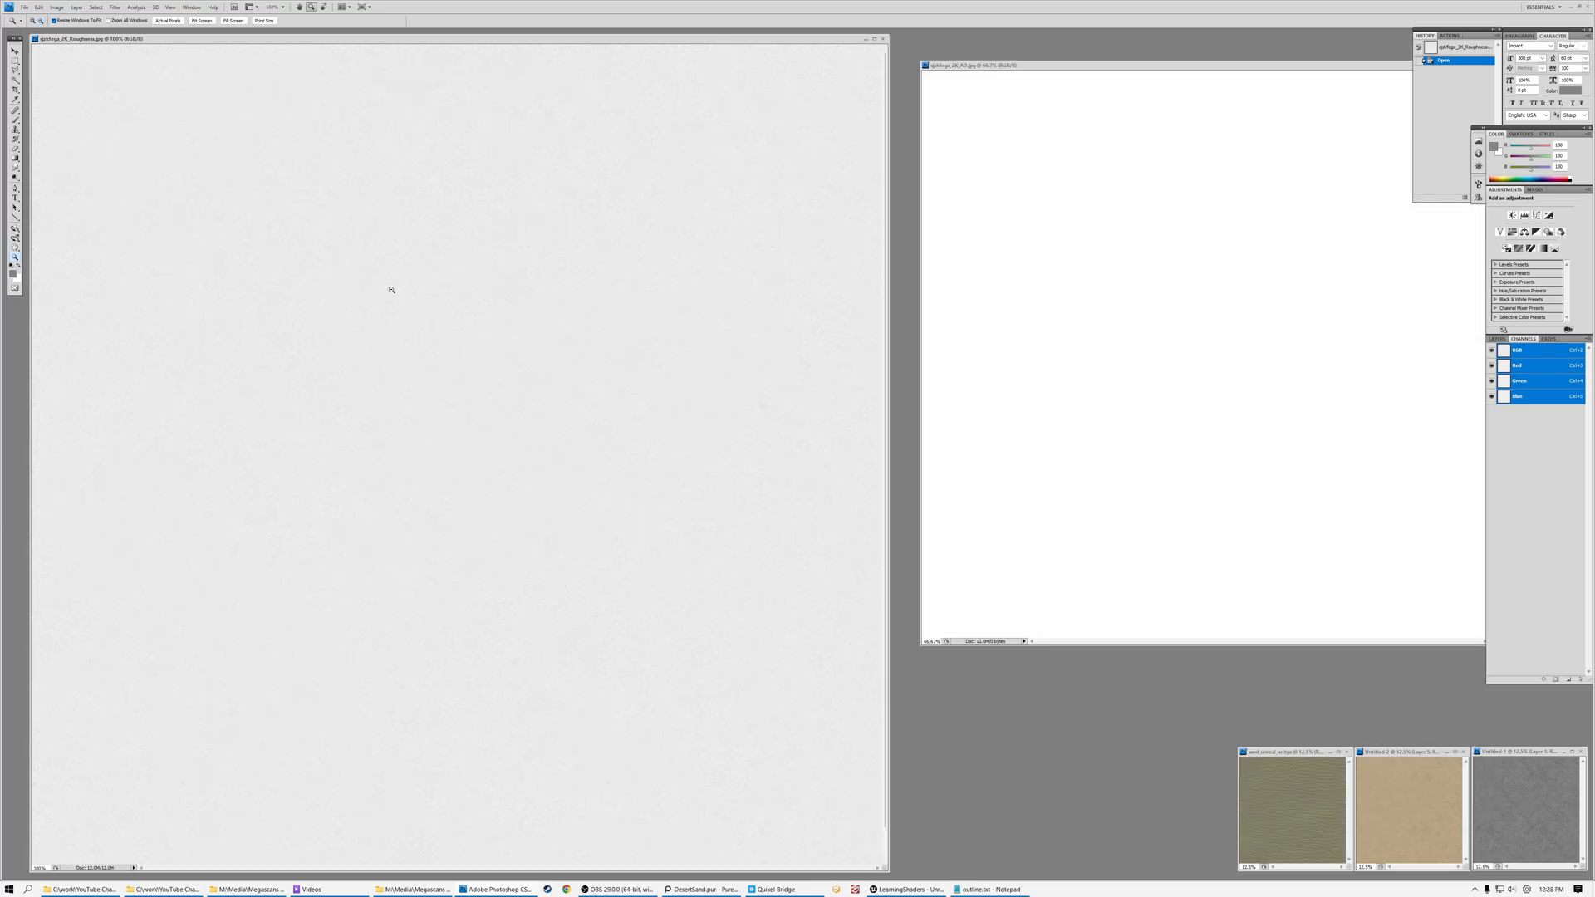
pyautogui.keyDown('alt'); pyautogui.click(433, 330); pyautogui.keyUp('alt')
pyautogui.keyDown('alt'); pyautogui.click(285, 267); pyautogui.keyUp('alt')
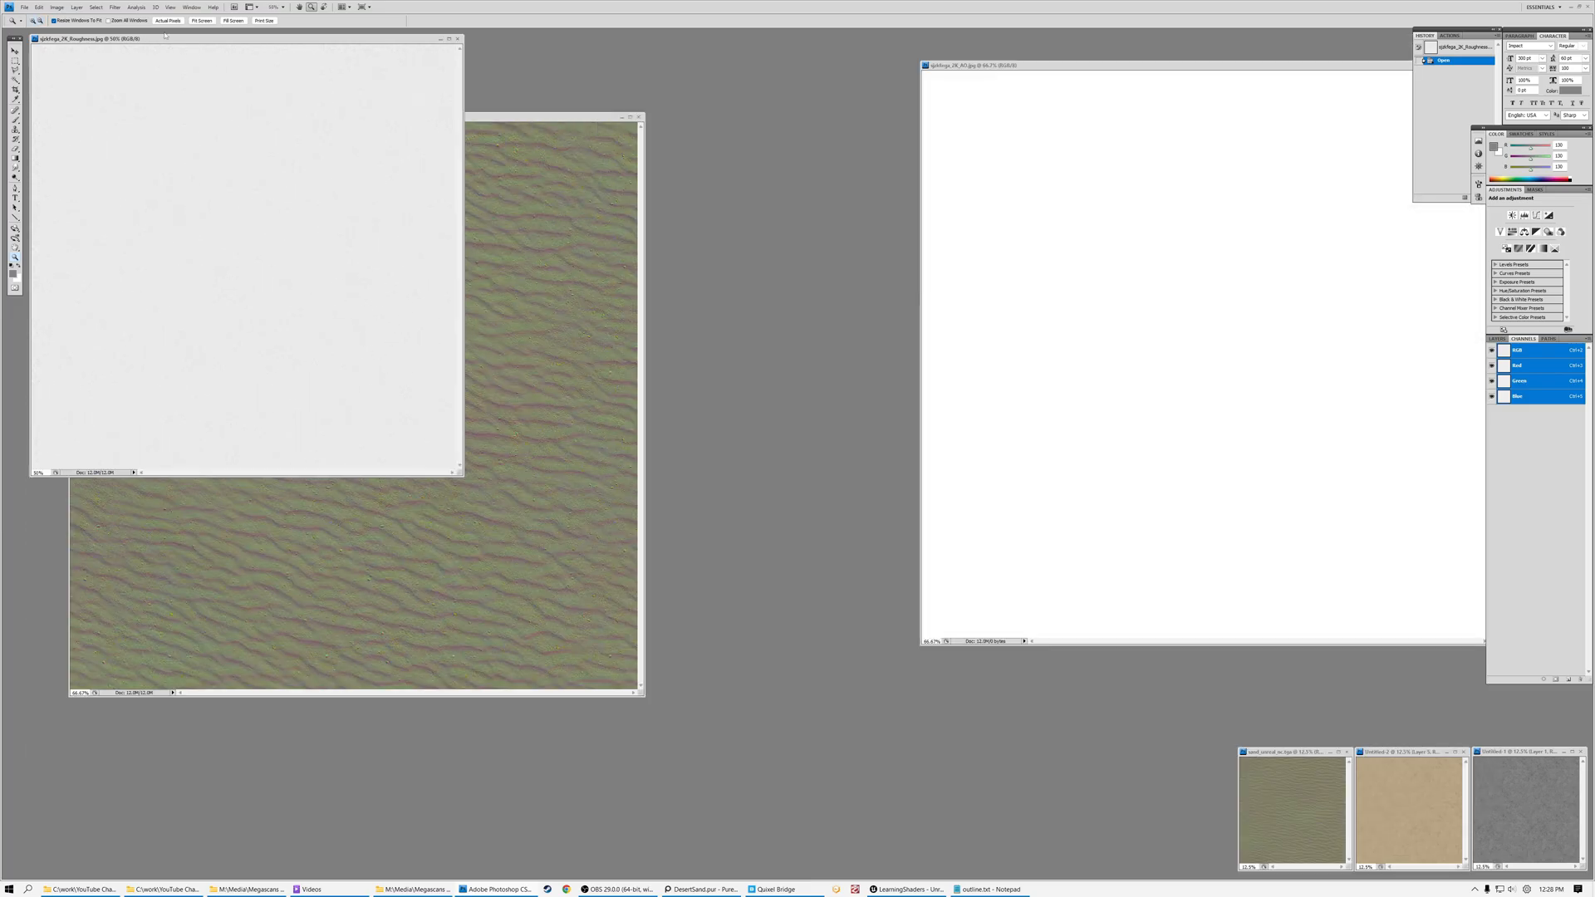
pyautogui.moveTo(158, 43); pyautogui.dragTo(1052, 143)
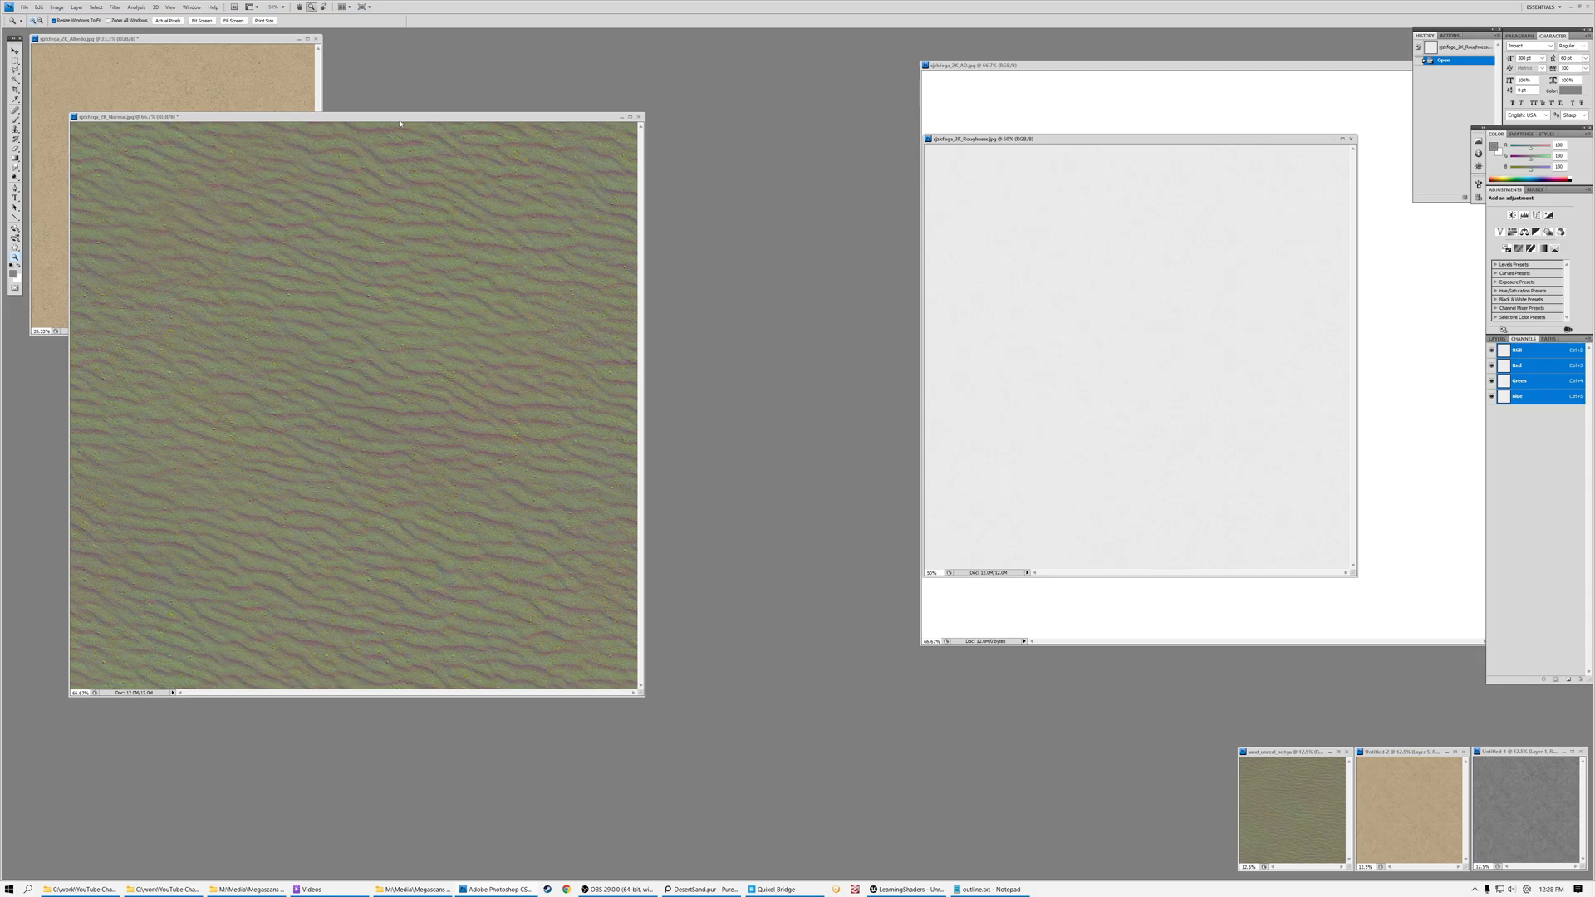
pyautogui.moveTo(338, 122); pyautogui.dragTo(686, 189)
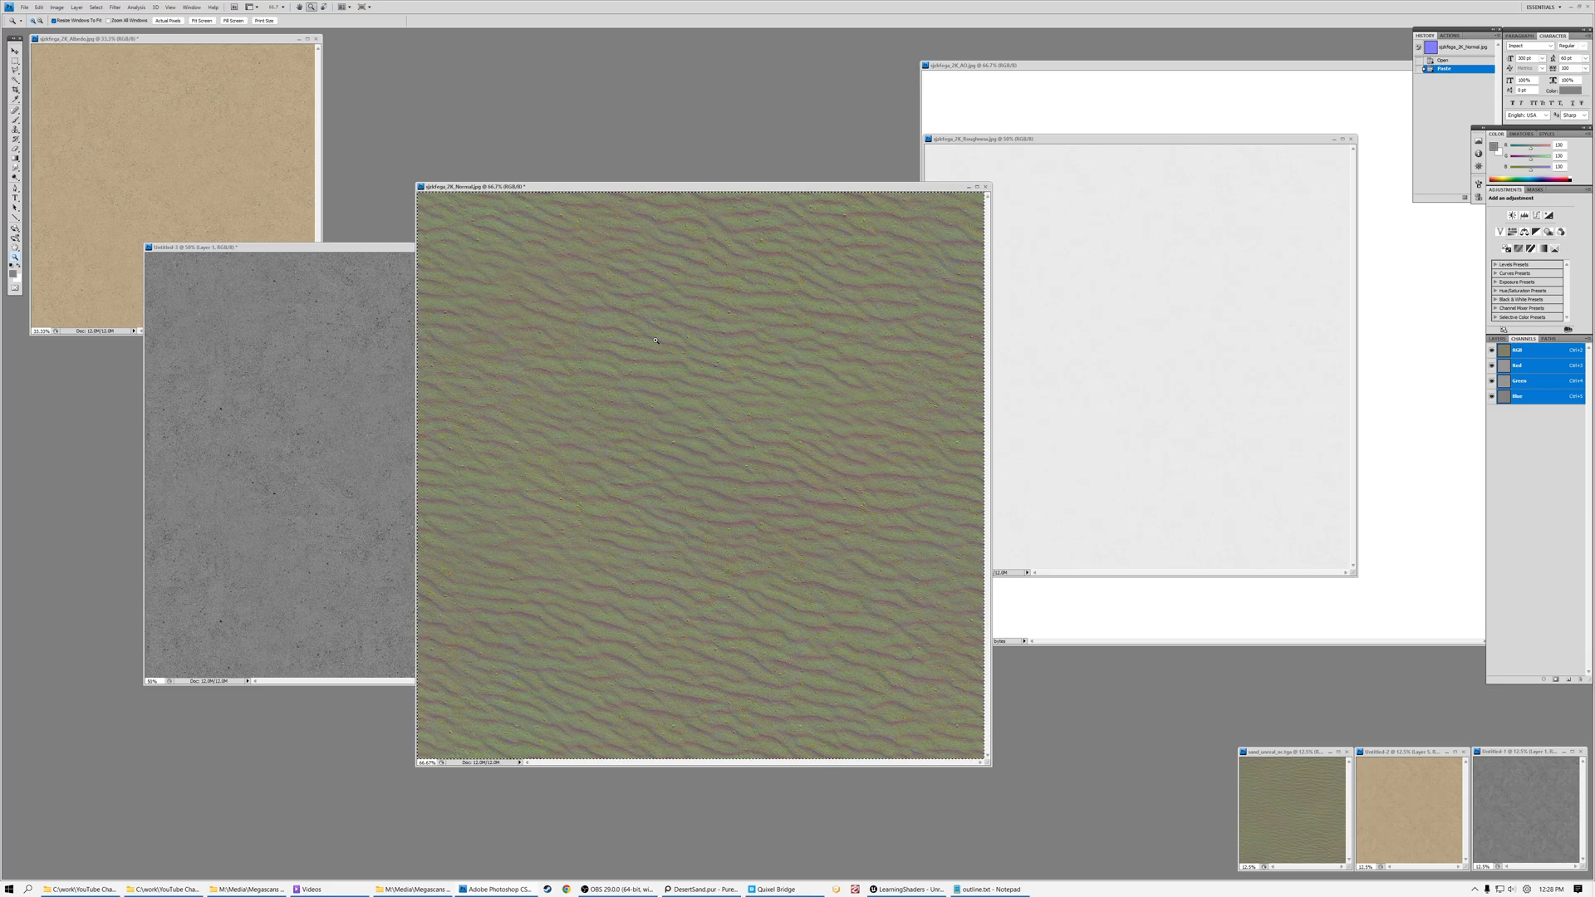
pyautogui.moveTo(625, 187); pyautogui.dragTo(624, 130)
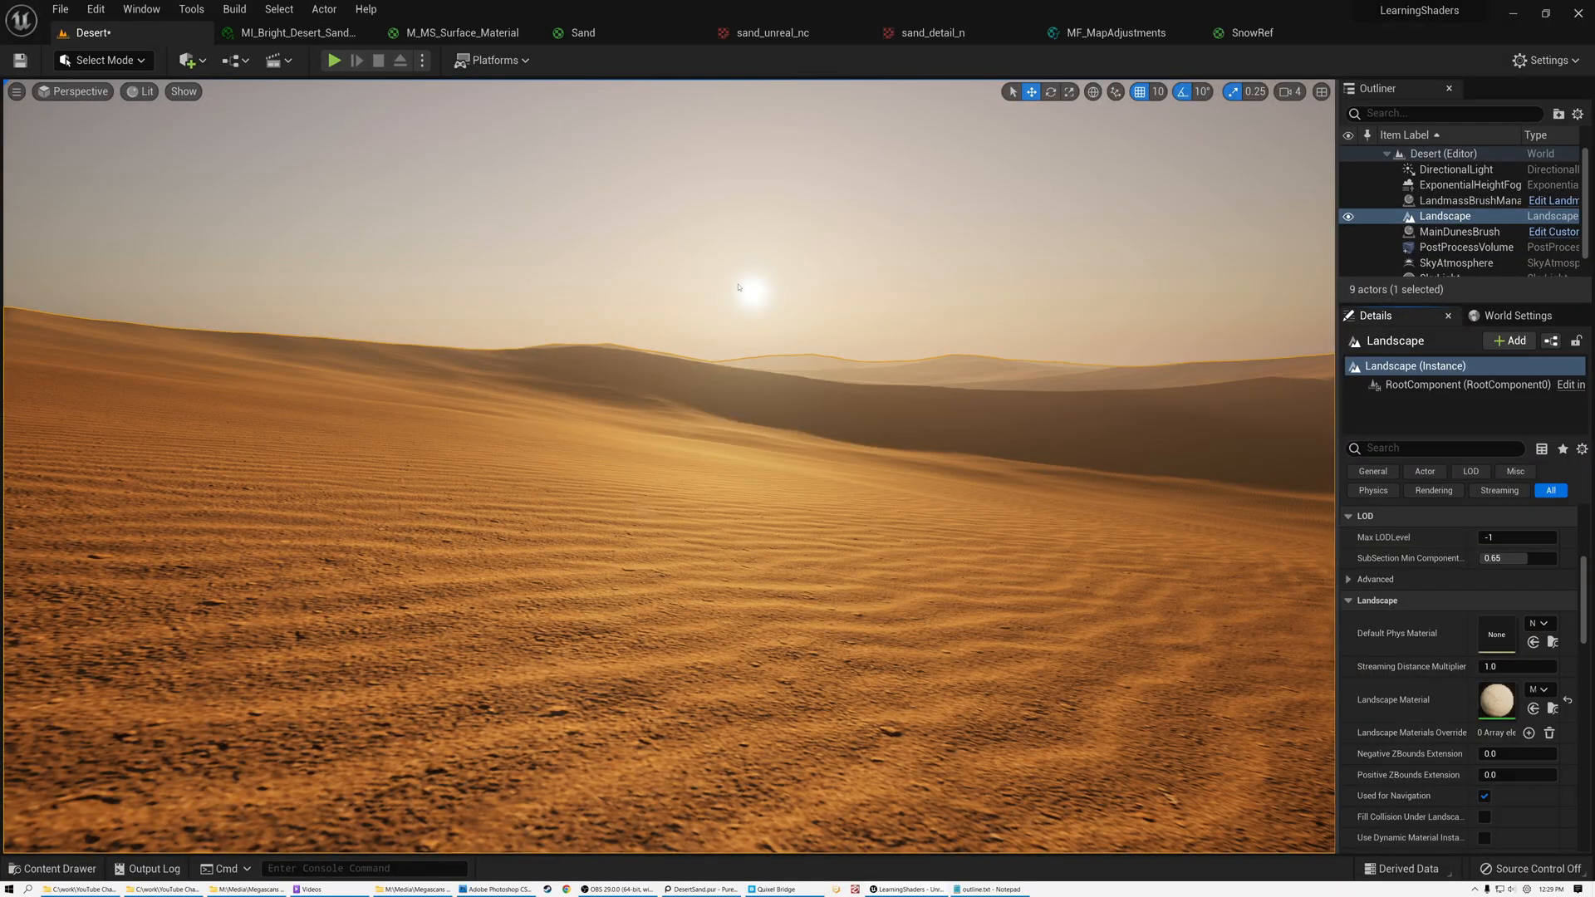
# Switch to Unreal Engine to examine the desert sand surface from several viewpoints and the texture inputs in the M_MS_Surface_Material graph
pyautogui.moveTo(572, 332); pyautogui.dragTo(716, 363, button='right')
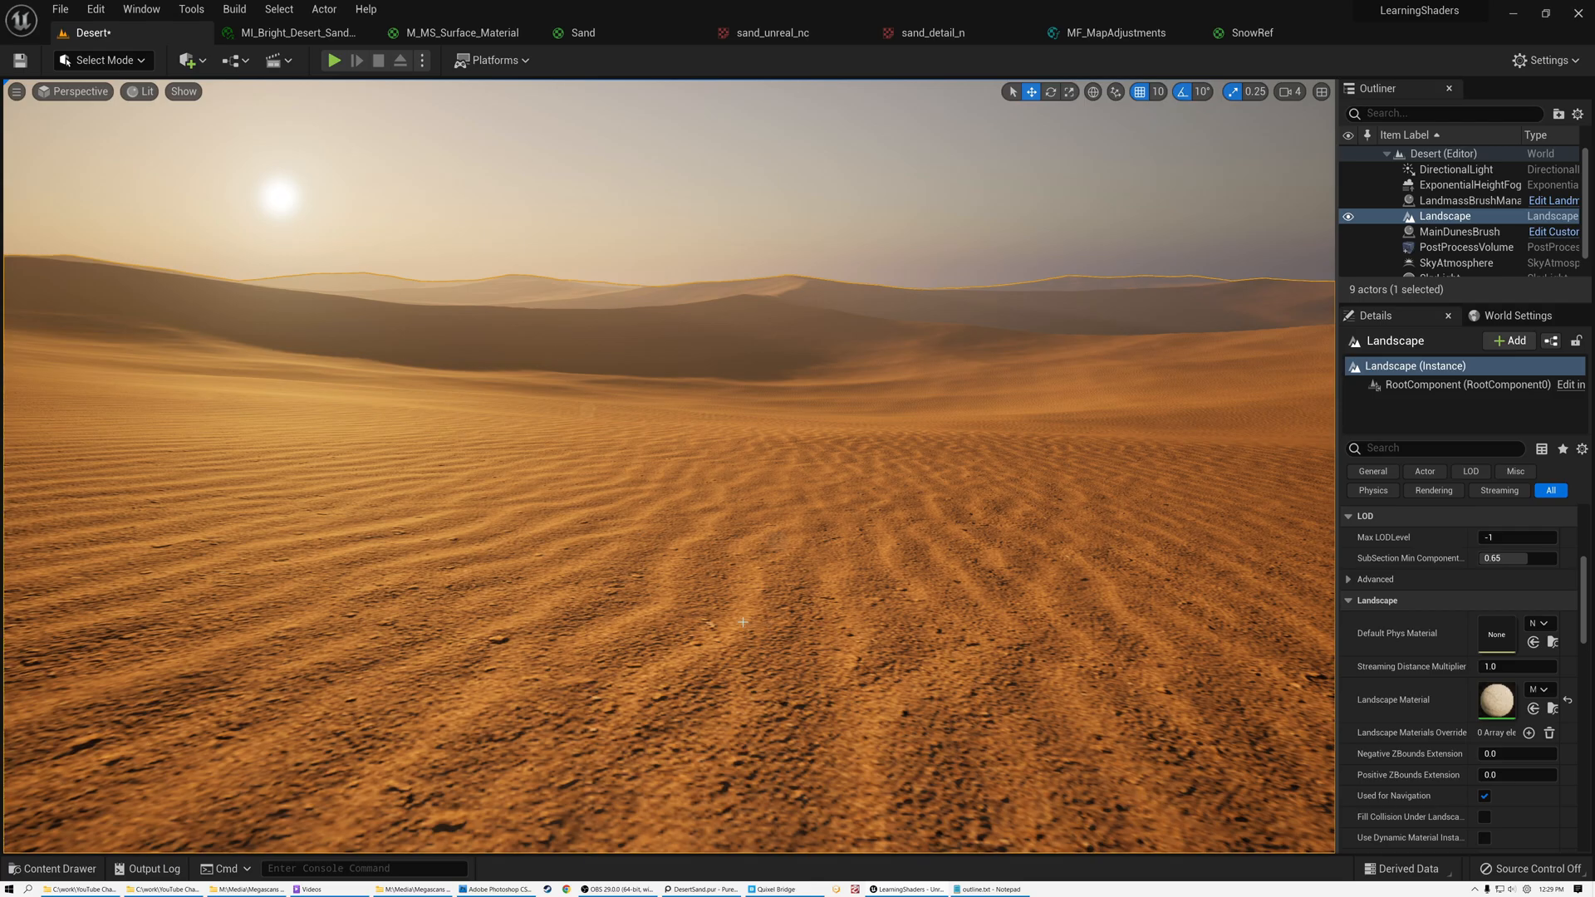
pyautogui.moveTo(716, 623)
pyautogui.mouseDown(button='right')
pyautogui.moveTo(728, 676)
pyautogui.moveTo(739, 625)
pyautogui.moveTo(713, 586)
pyautogui.moveTo(721, 623)
pyautogui.mouseUp(button='right')
pyautogui.press('e')
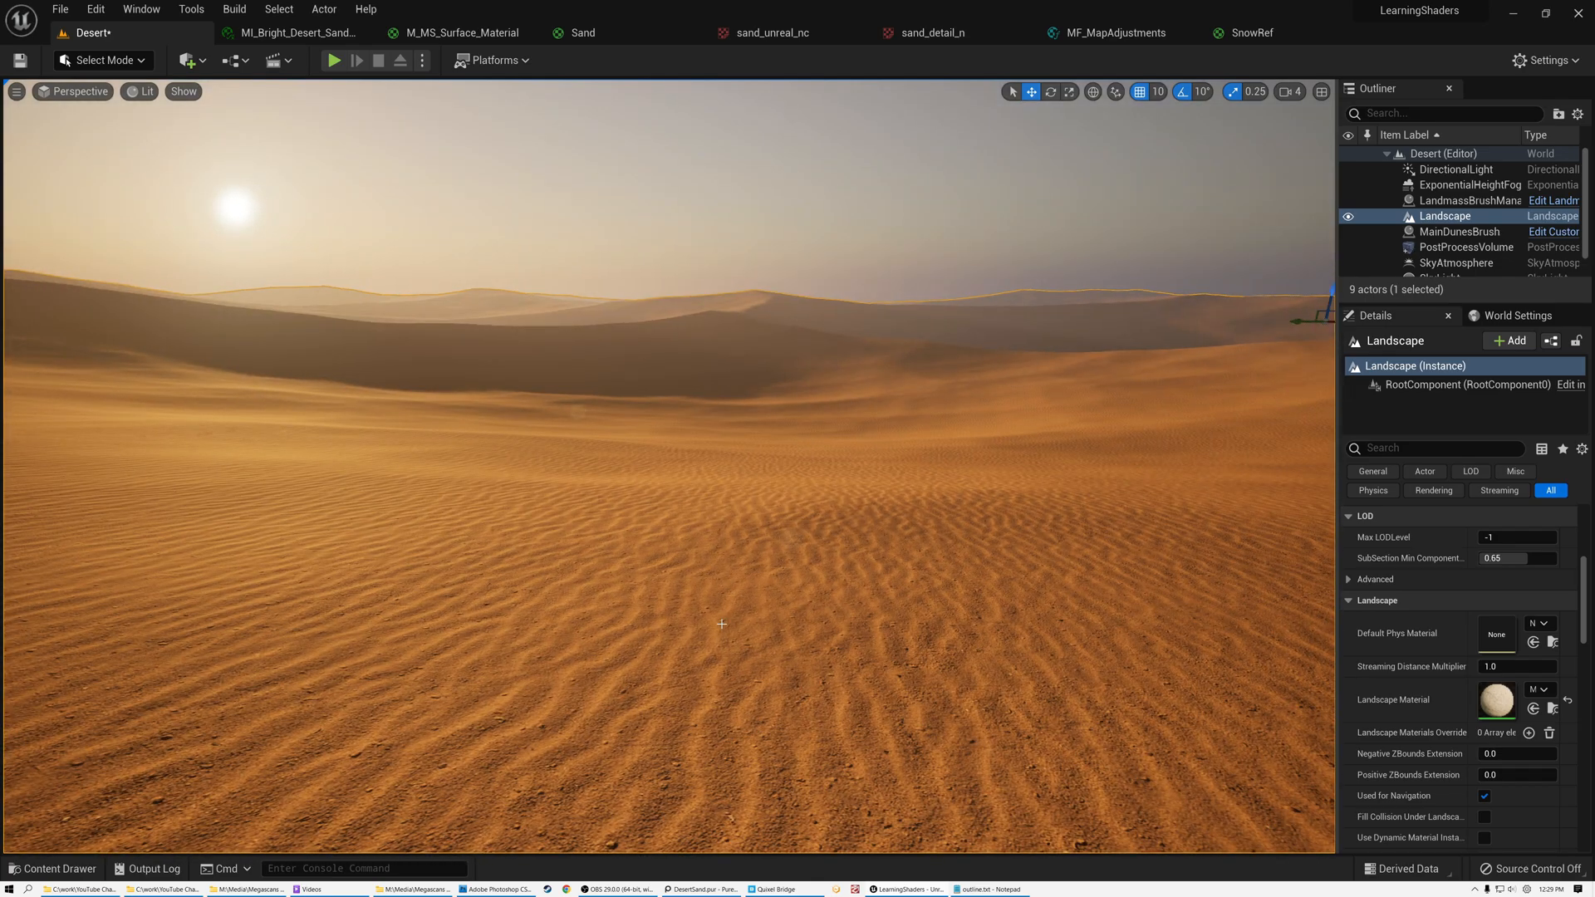
pyautogui.moveTo(801, 571)
pyautogui.mouseDown(button='right')
pyautogui.moveTo(787, 613)
pyautogui.moveTo(774, 571)
pyautogui.moveTo(784, 652)
pyautogui.moveTo(787, 569)
pyautogui.mouseUp(button='right')
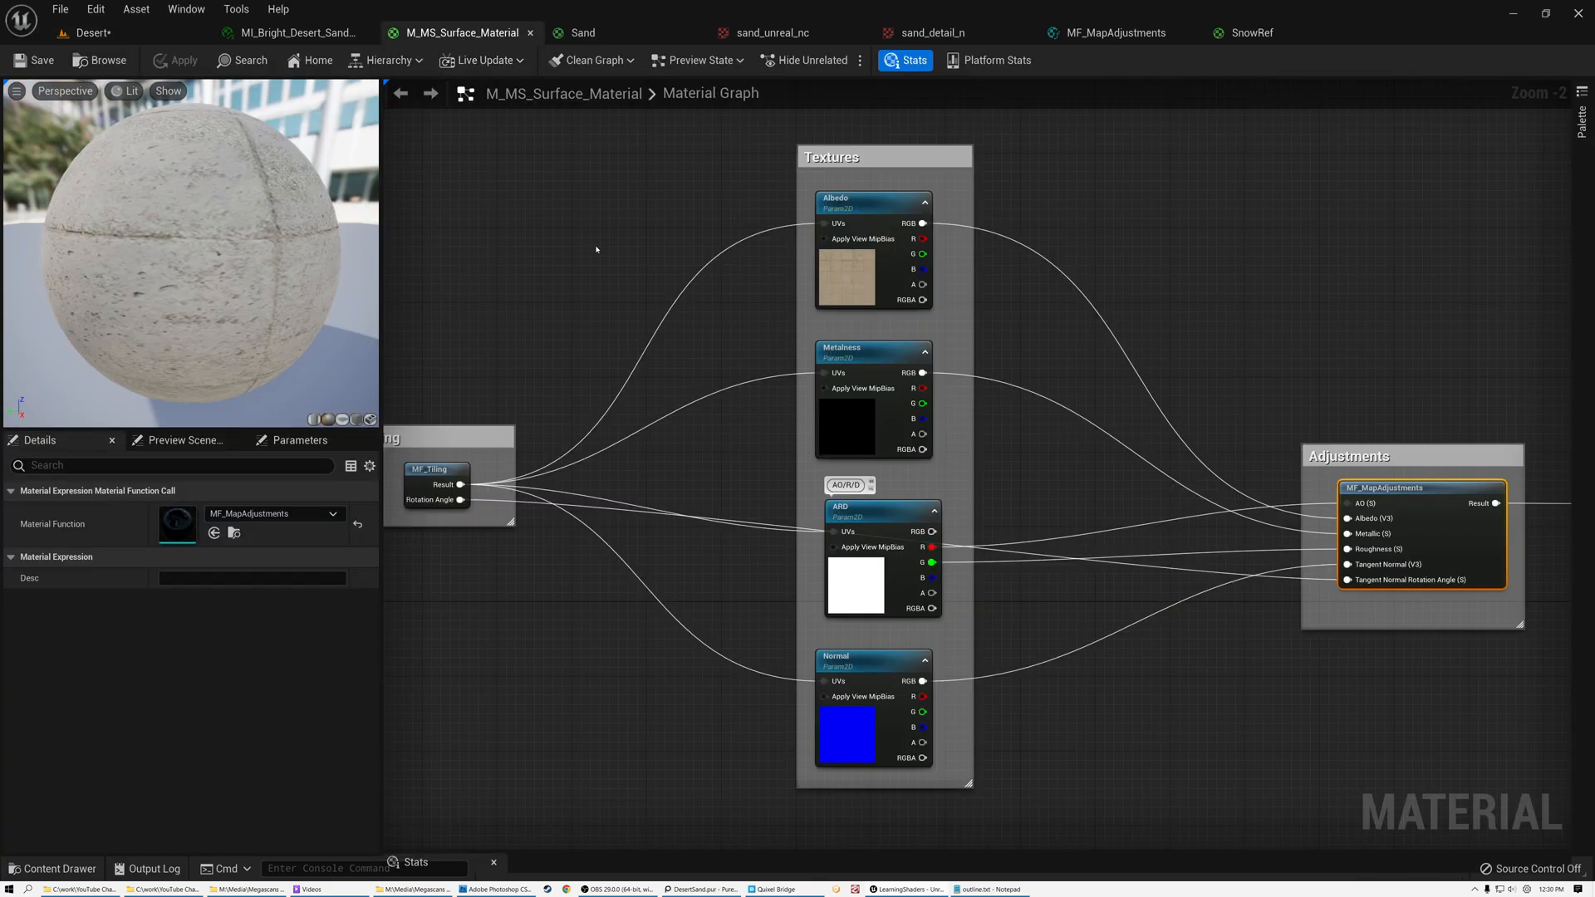
pyautogui.moveTo(596, 248); pyautogui.dragTo(563, 232, button='right')
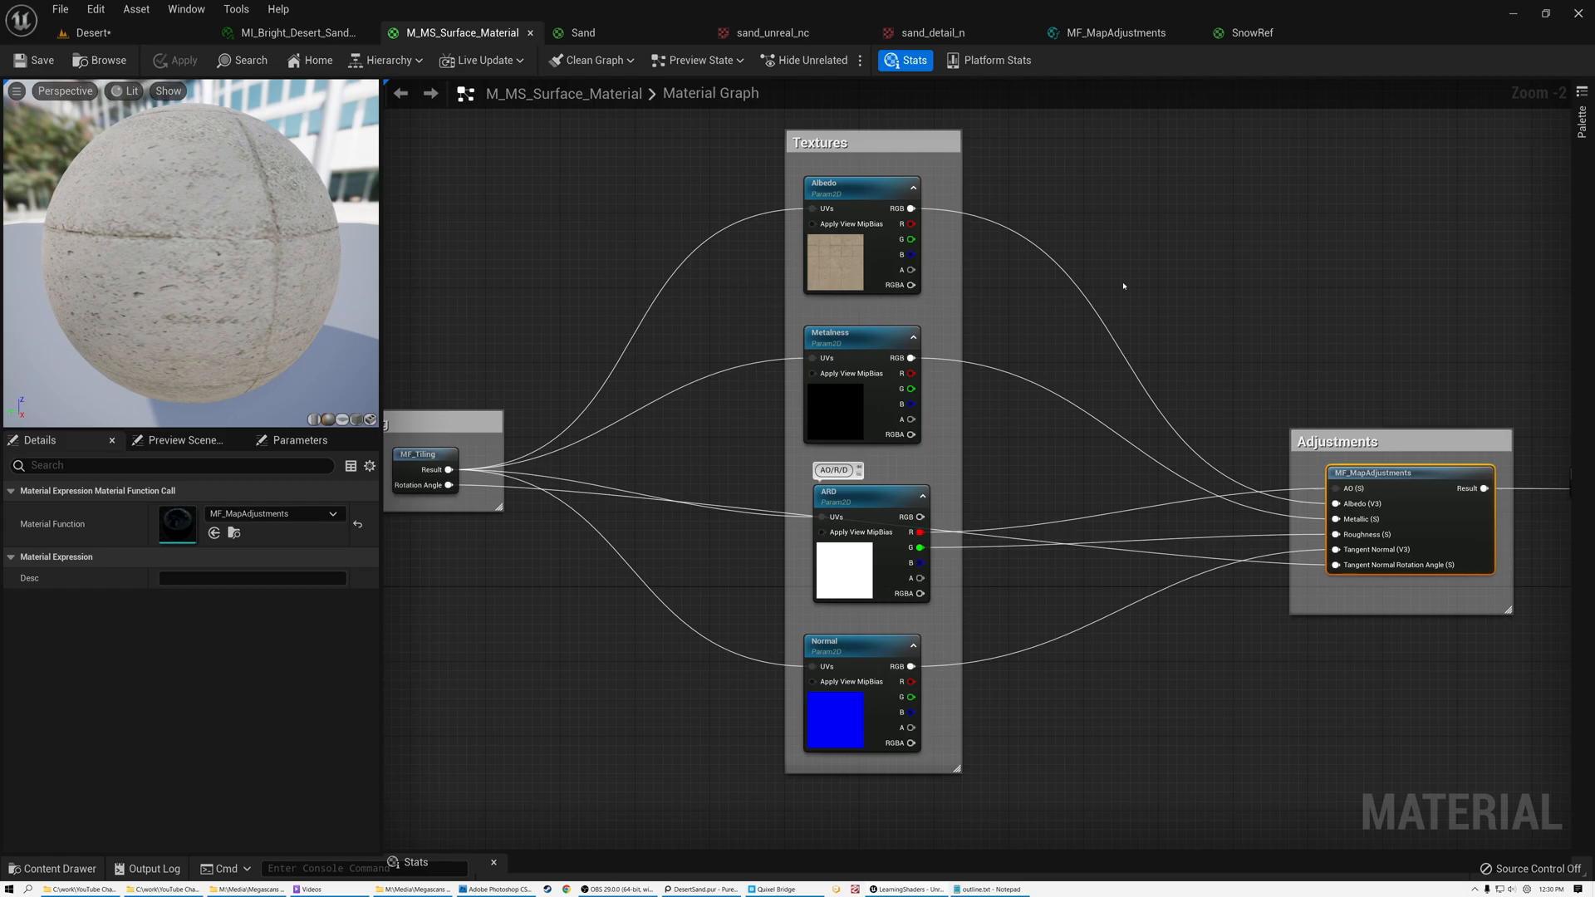
# Assign the Sand material from StarterContent to the Landscape in the Desert level
pyautogui.click(93, 32)
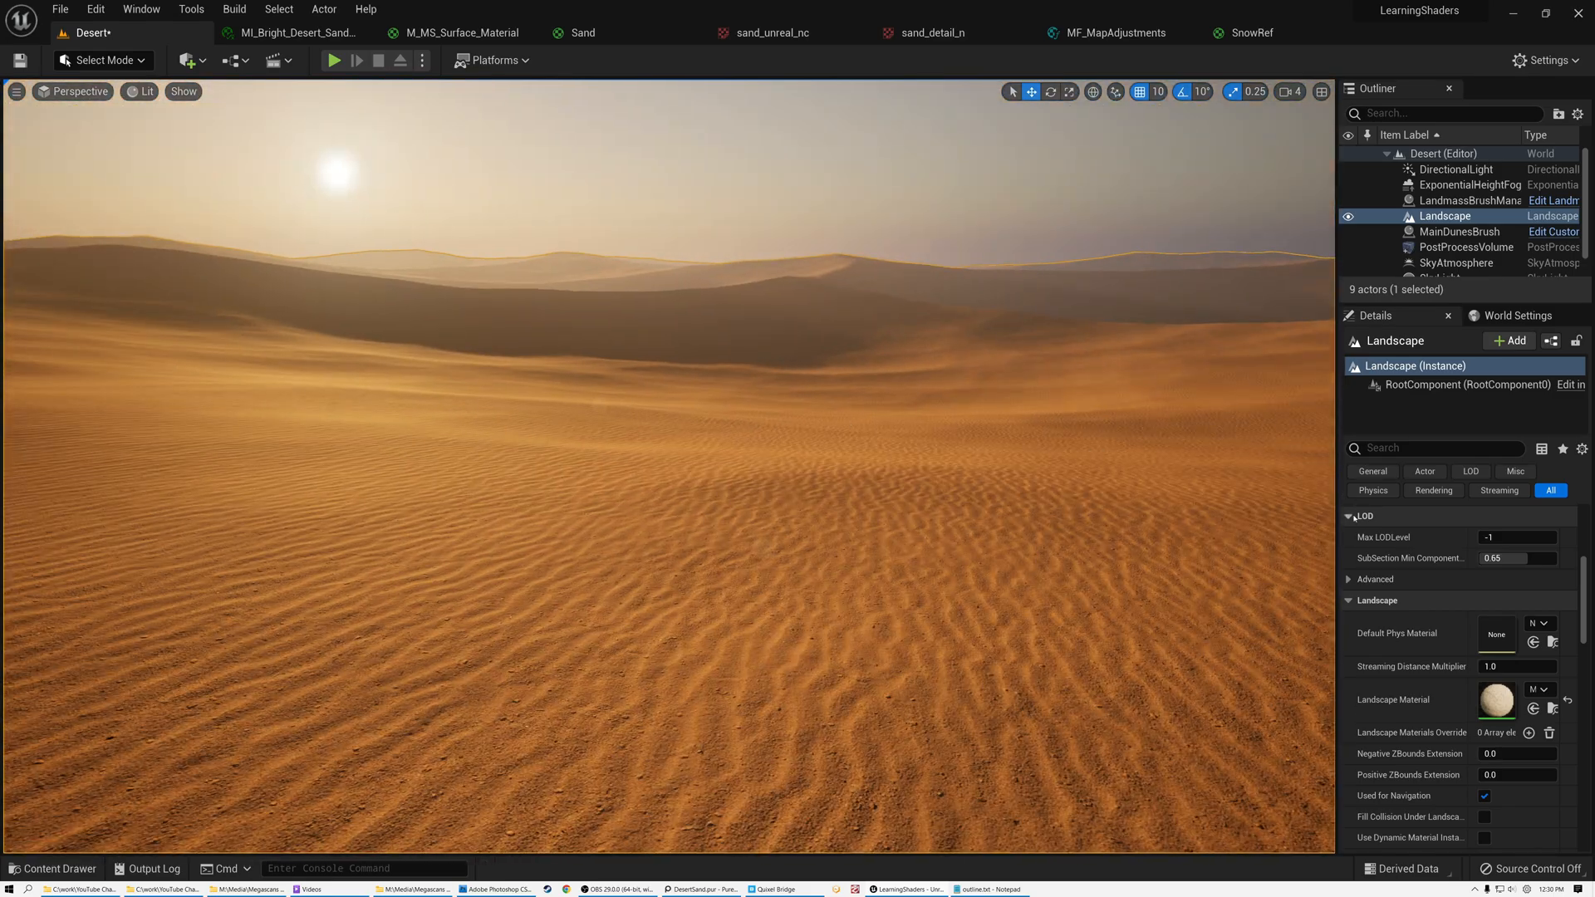
pyautogui.click(1543, 690)
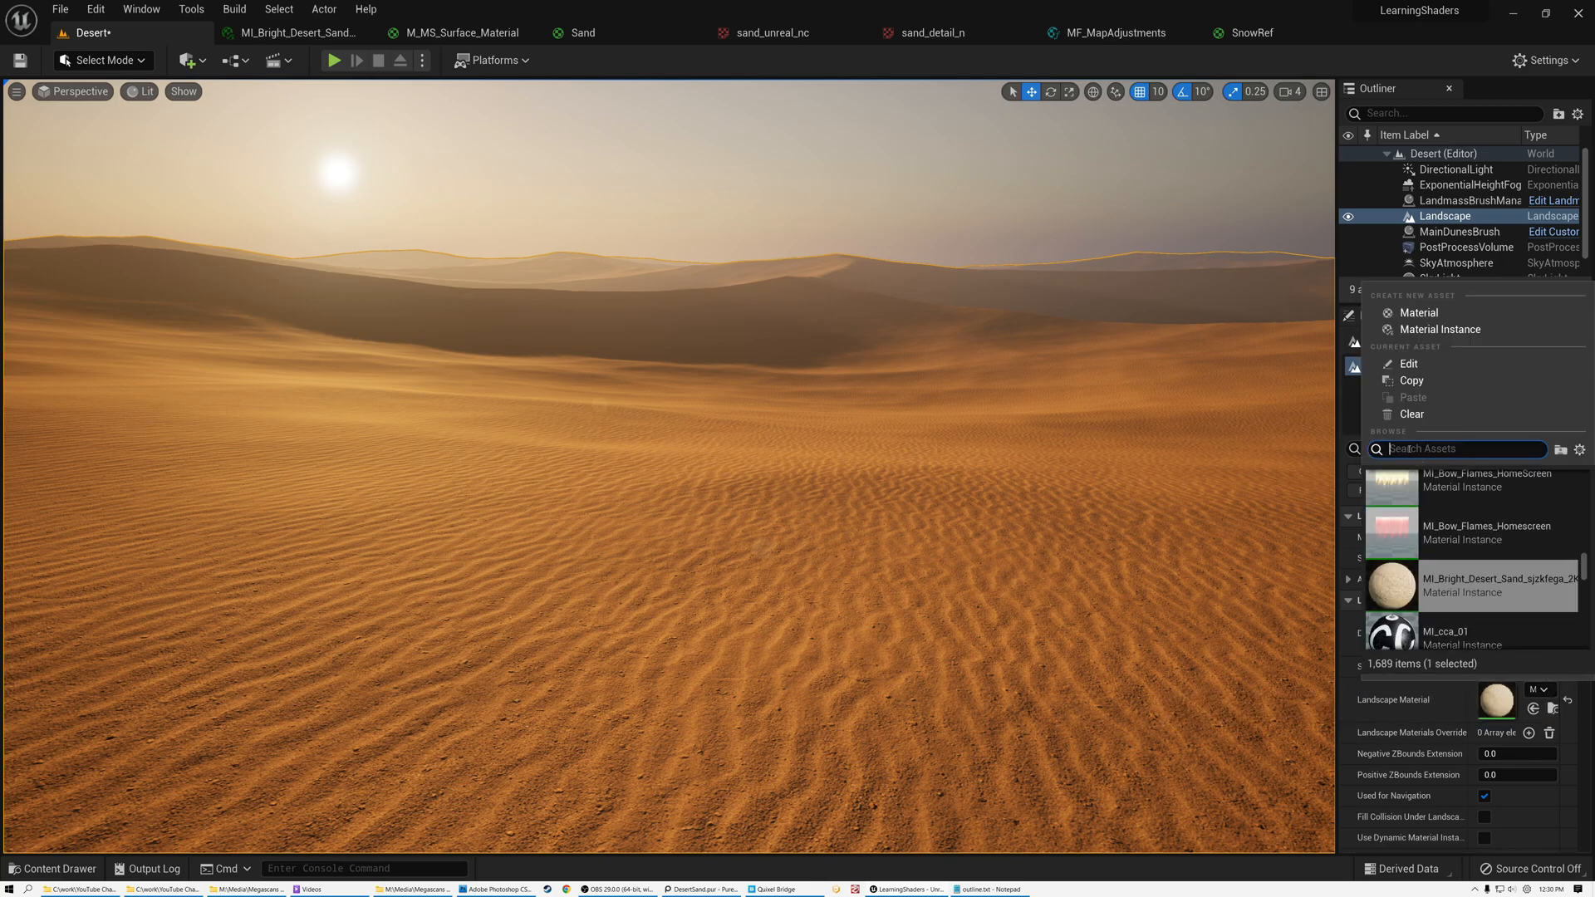
pyautogui.write('sand')
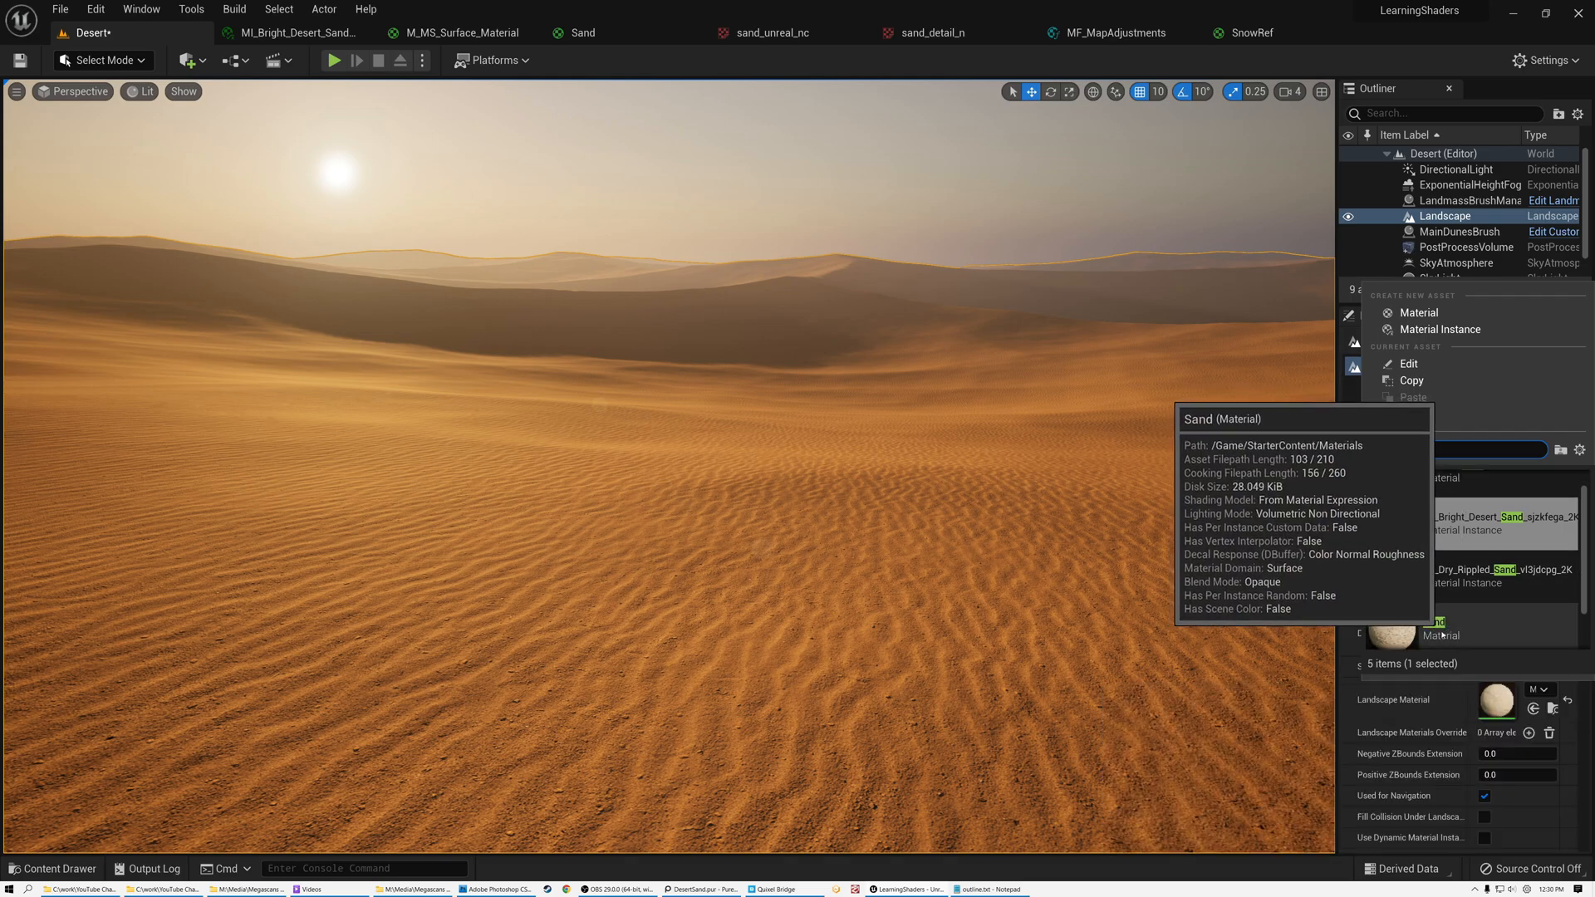
pyautogui.click(1442, 633)
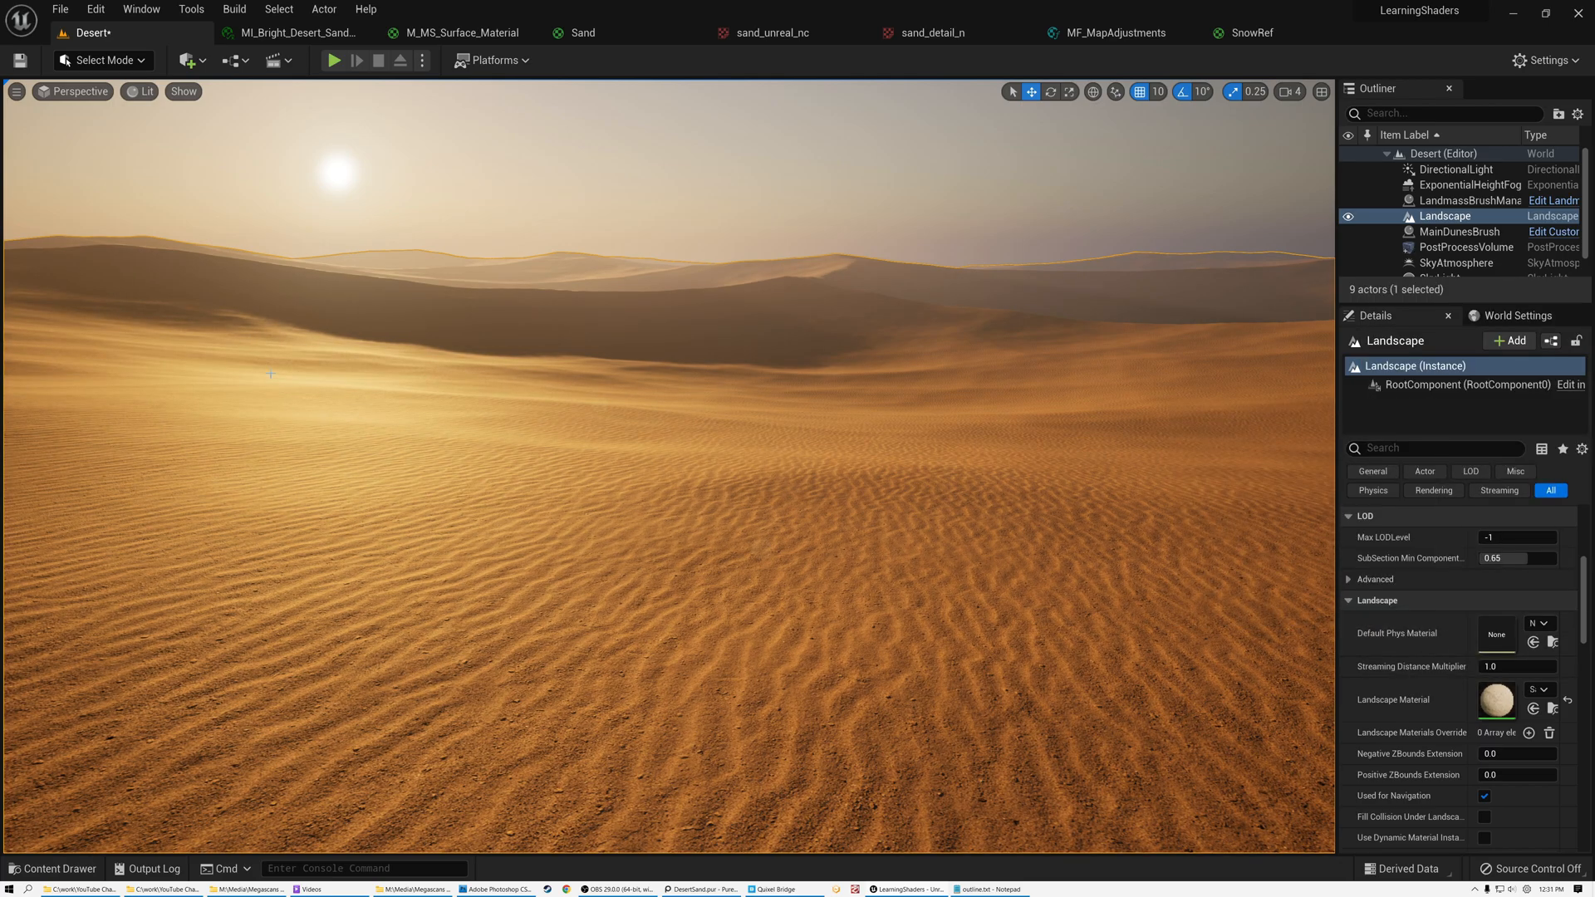
# Examine the landscape's sand grain close to the ground and across the dunes
pyautogui.moveTo(847, 472); pyautogui.dragTo(787, 603, button='right')
pyautogui.press('w')
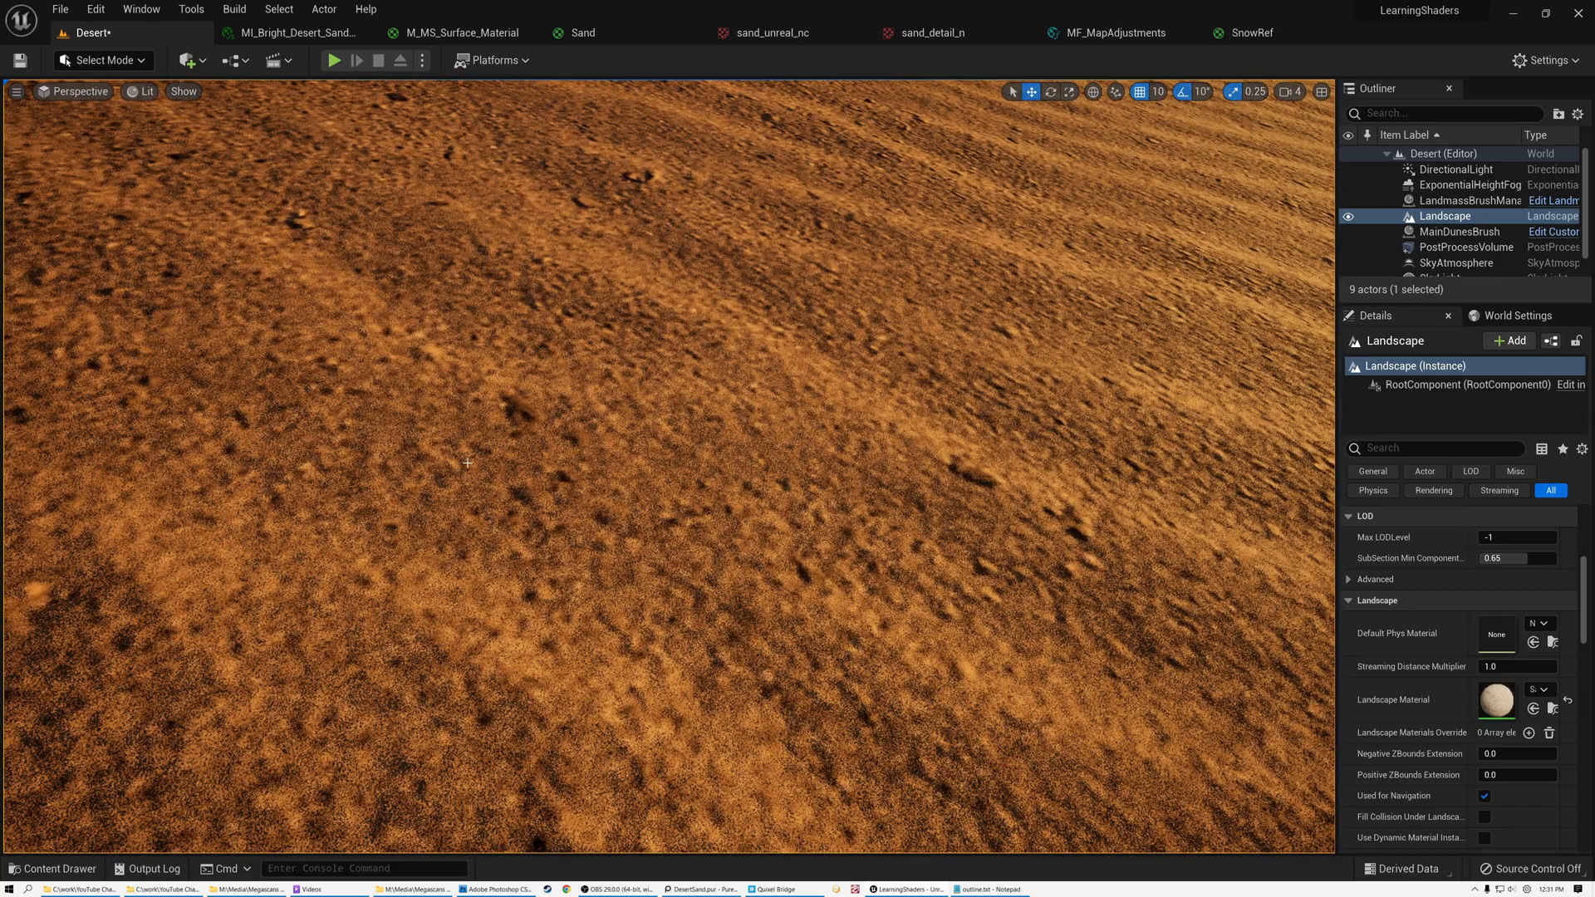
pyautogui.moveTo(522, 512); pyautogui.dragTo(528, 416, button='right')
pyautogui.press('w')
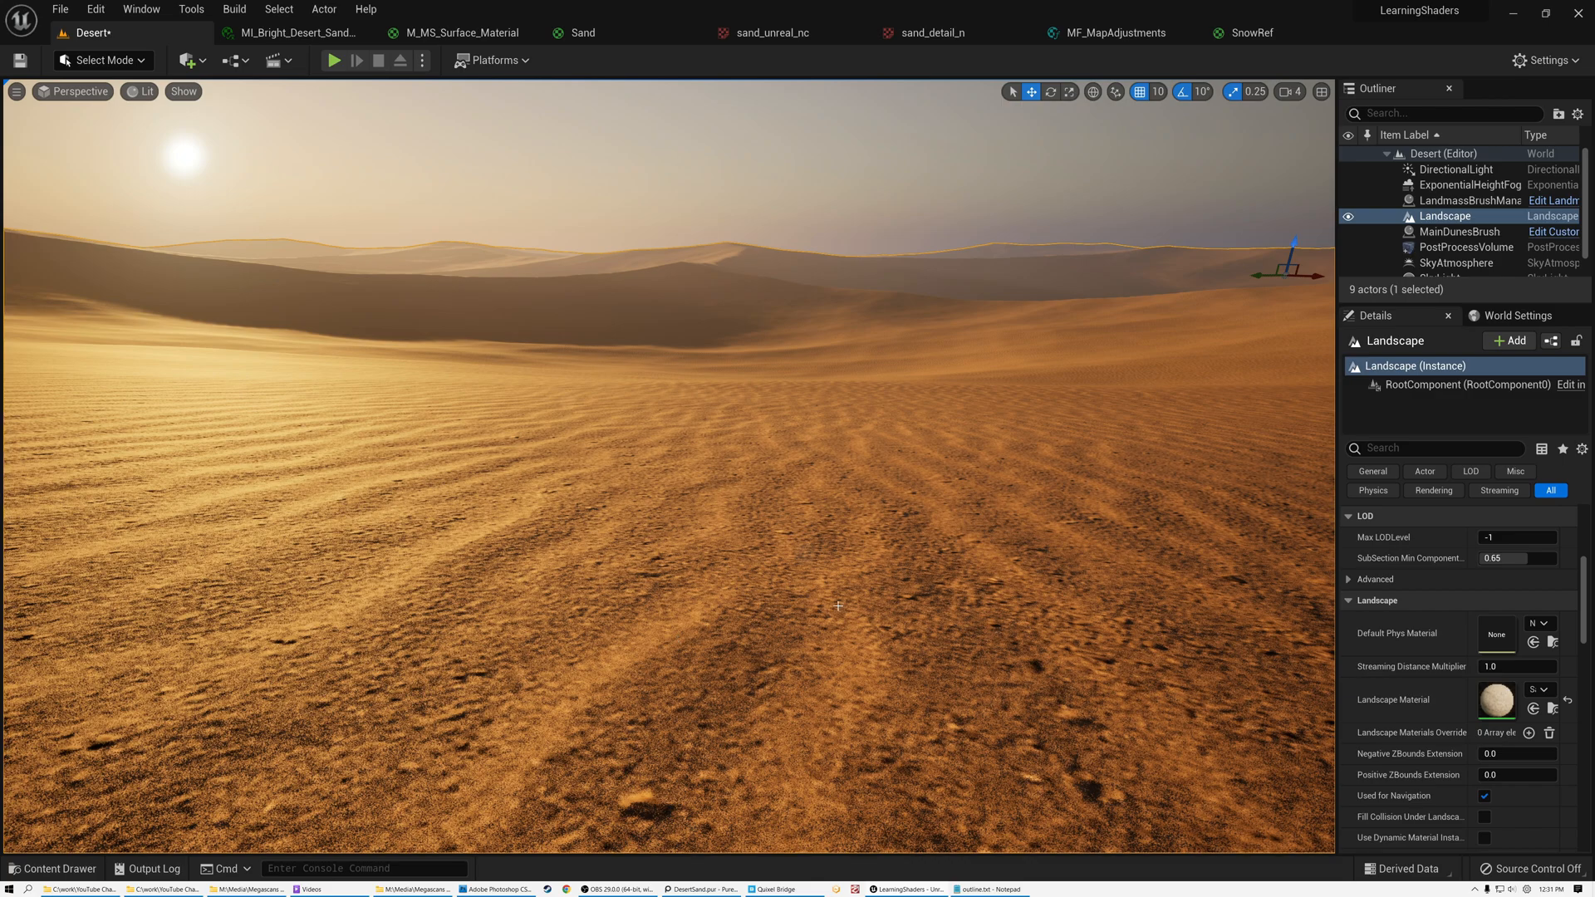
# Switch the landscape material back to MI_Bright_Desert_Sand_sjzkfega_2K for comparison, and search the material choices for "sand" again
pyautogui.click(1541, 689)
pyautogui.write('sand')
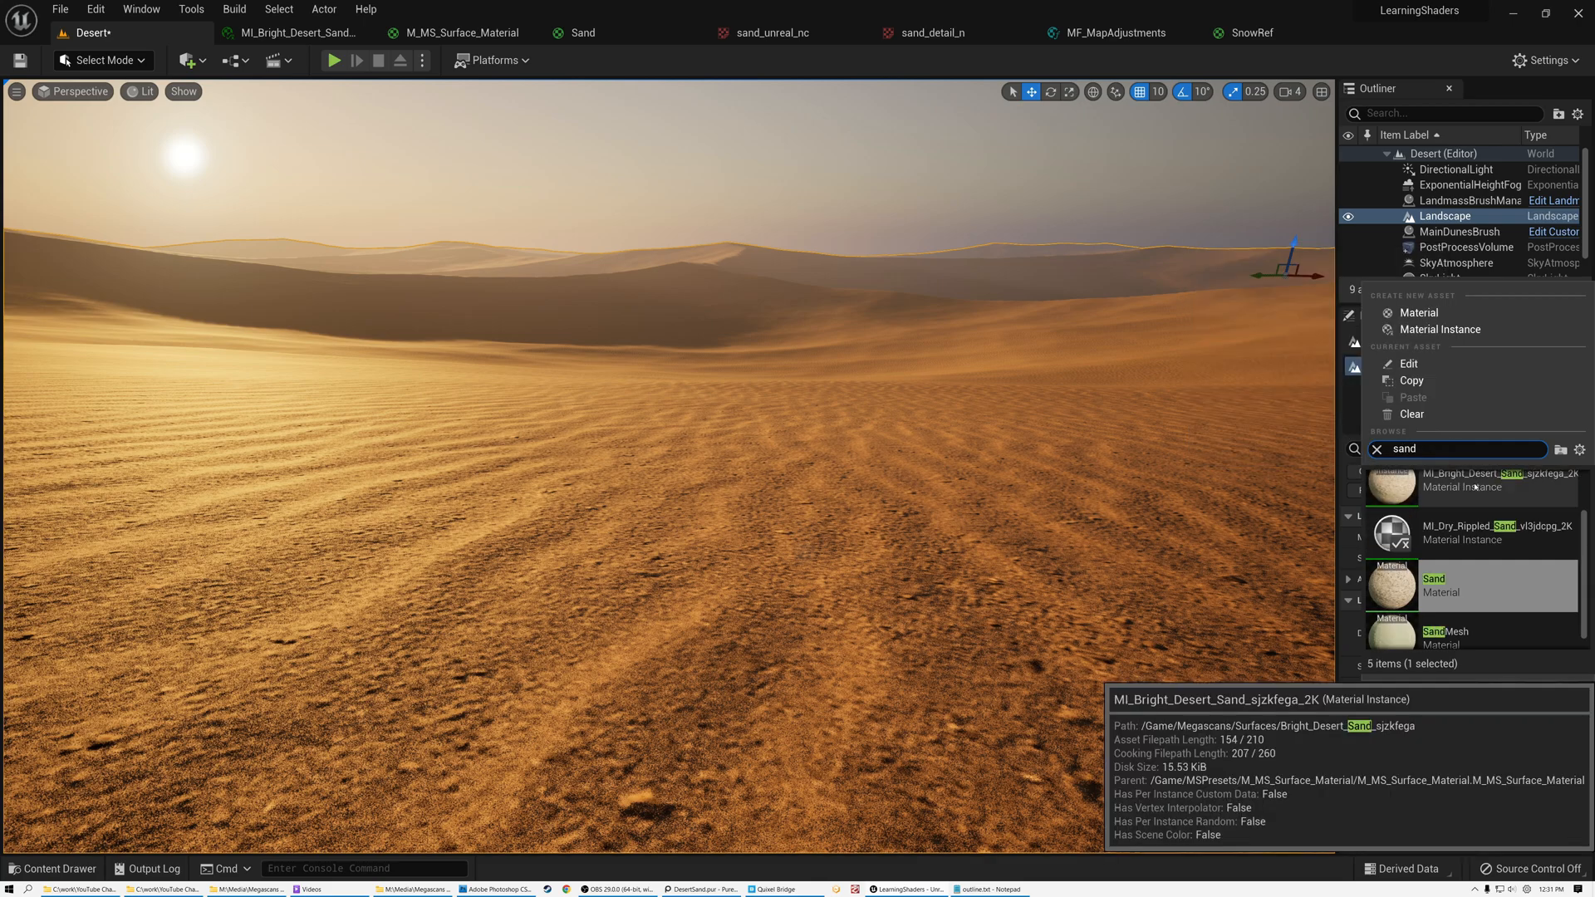
pyautogui.click(1449, 494)
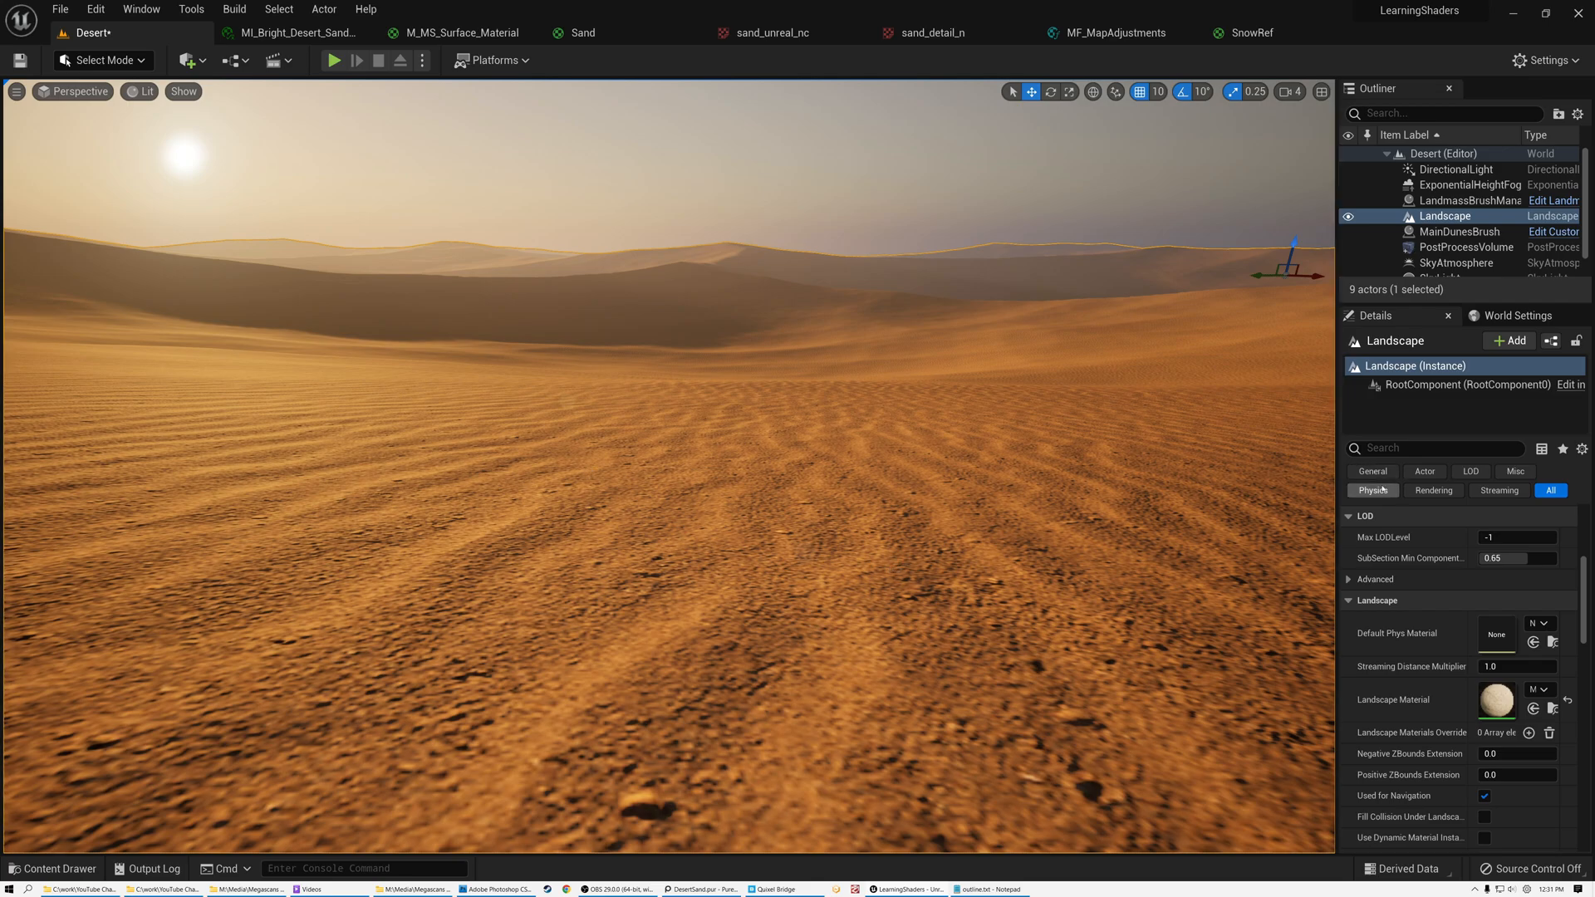
pyautogui.click(1540, 689)
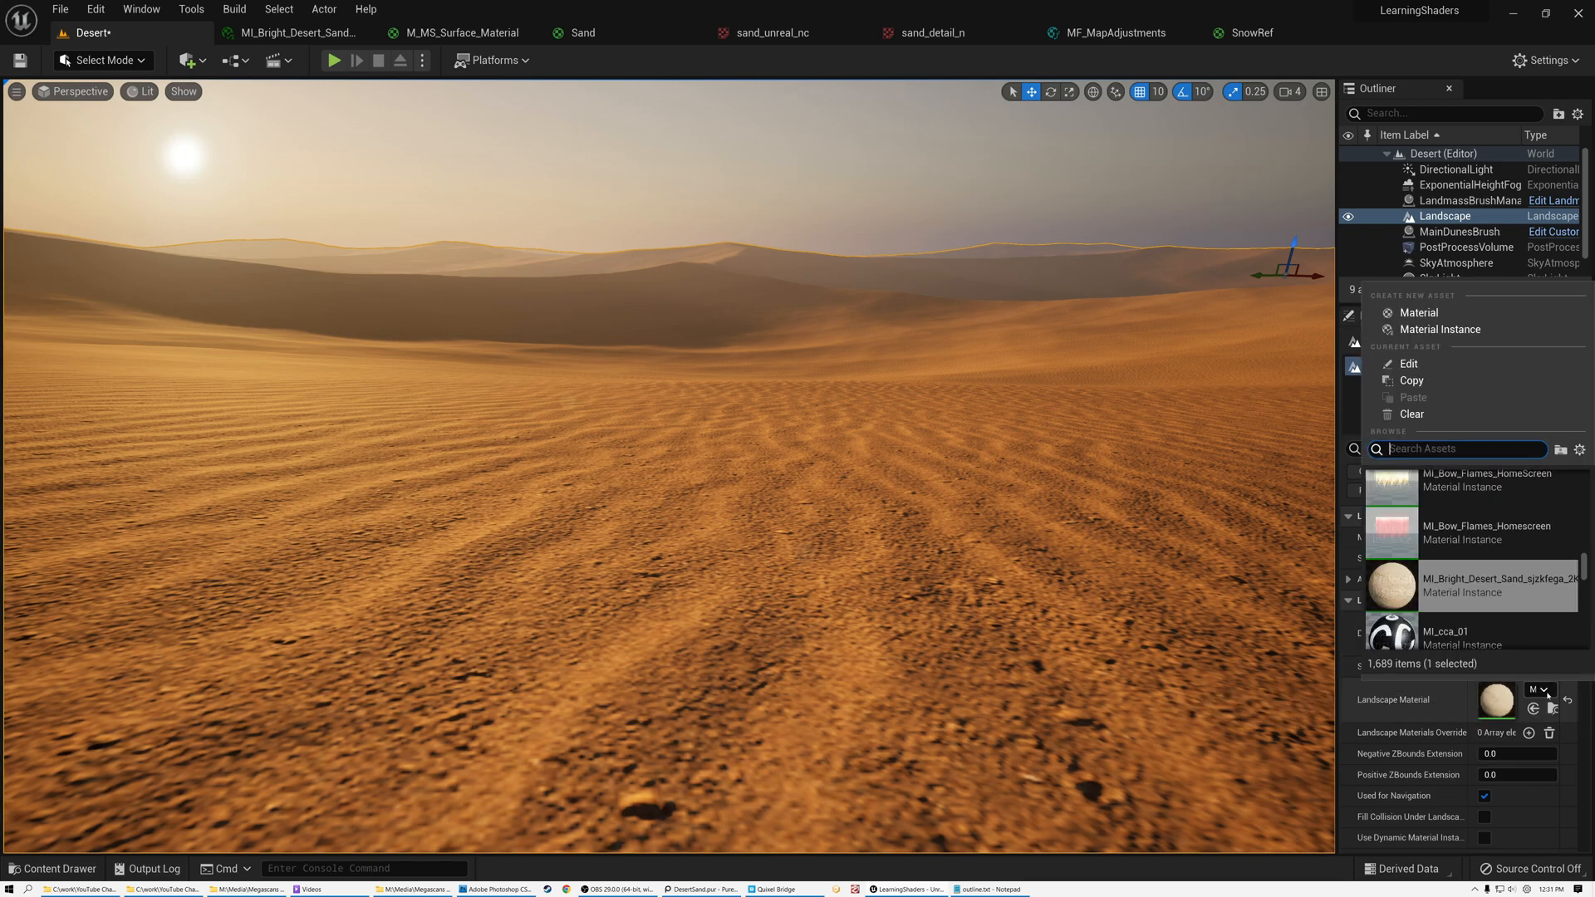
pyautogui.write('sand')
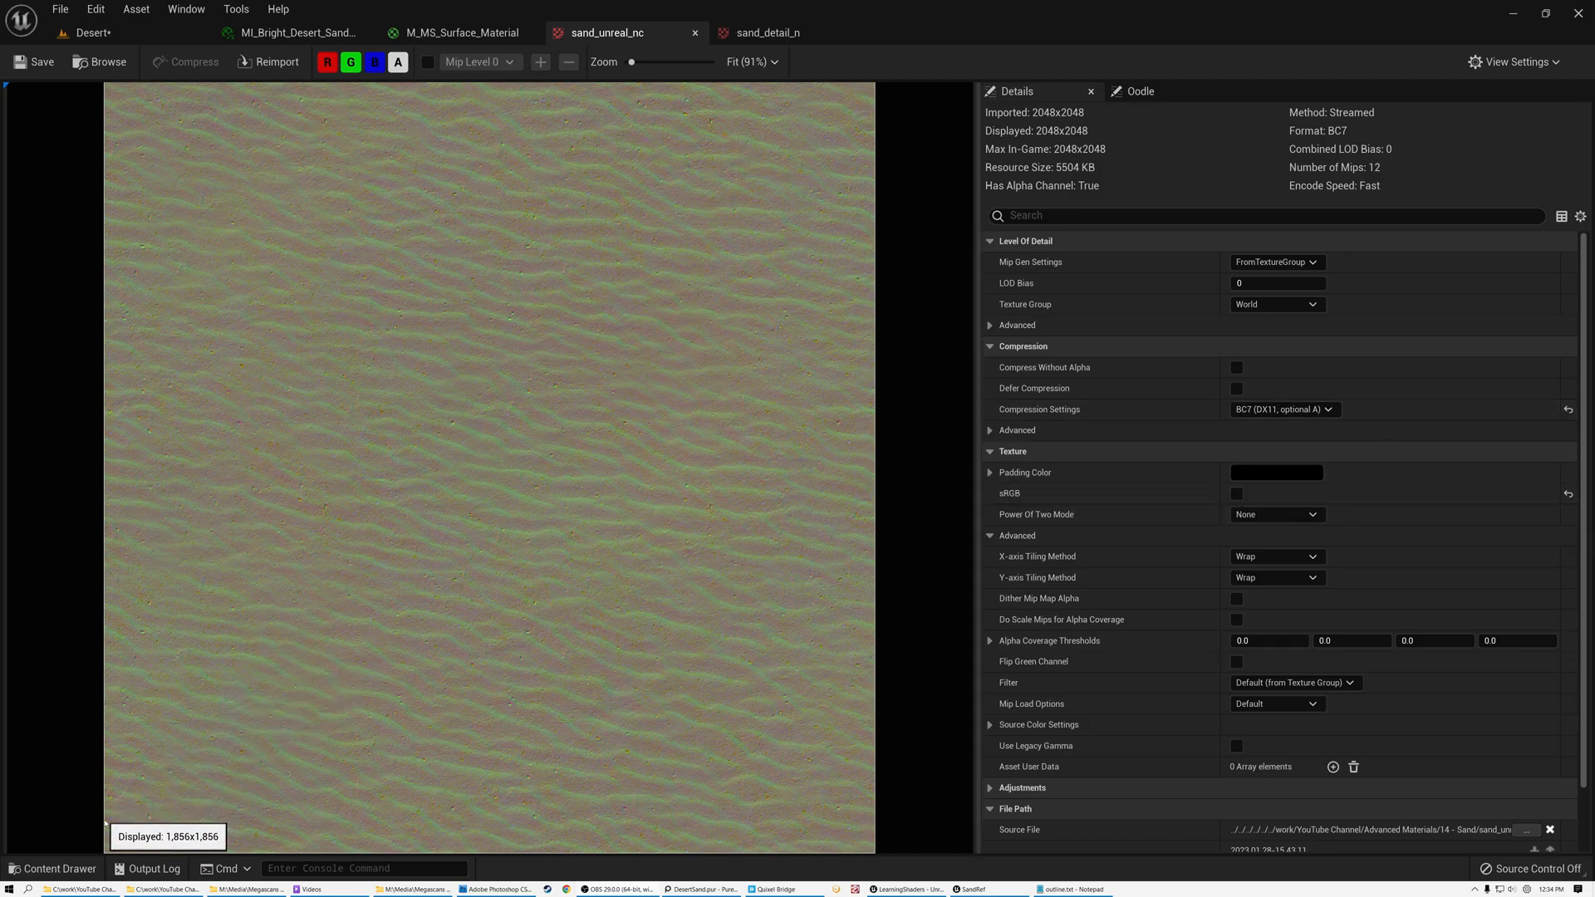
# Create a new material named Sand2 in the StarterContent Materials folder and open it for editing
pyautogui.click(63, 868)
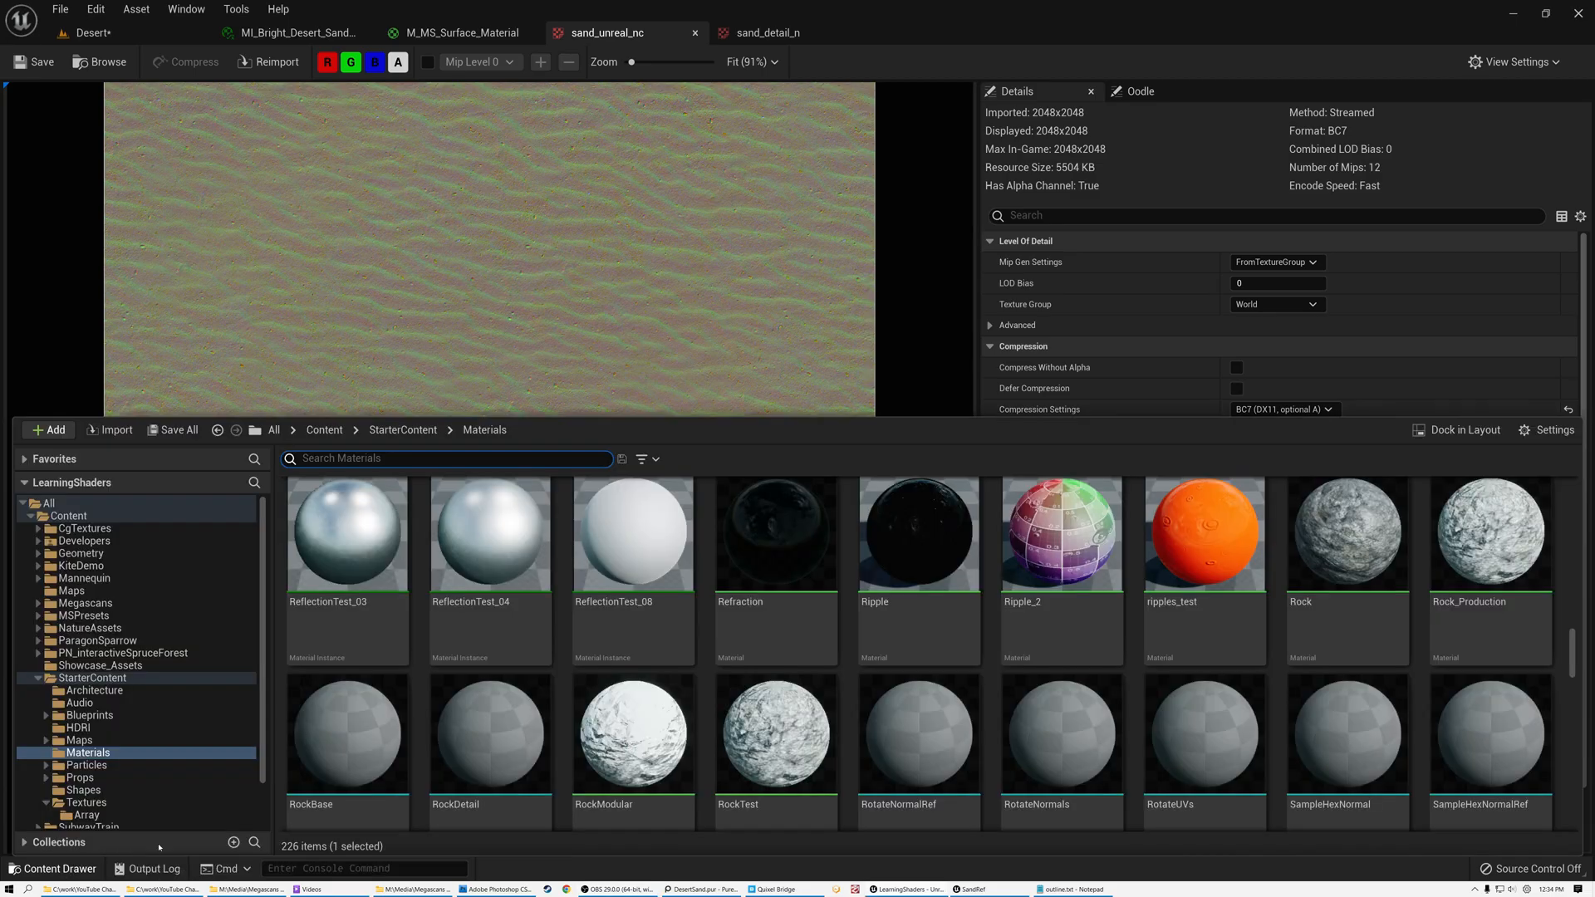
pyautogui.scroll(-10, 899, 702)
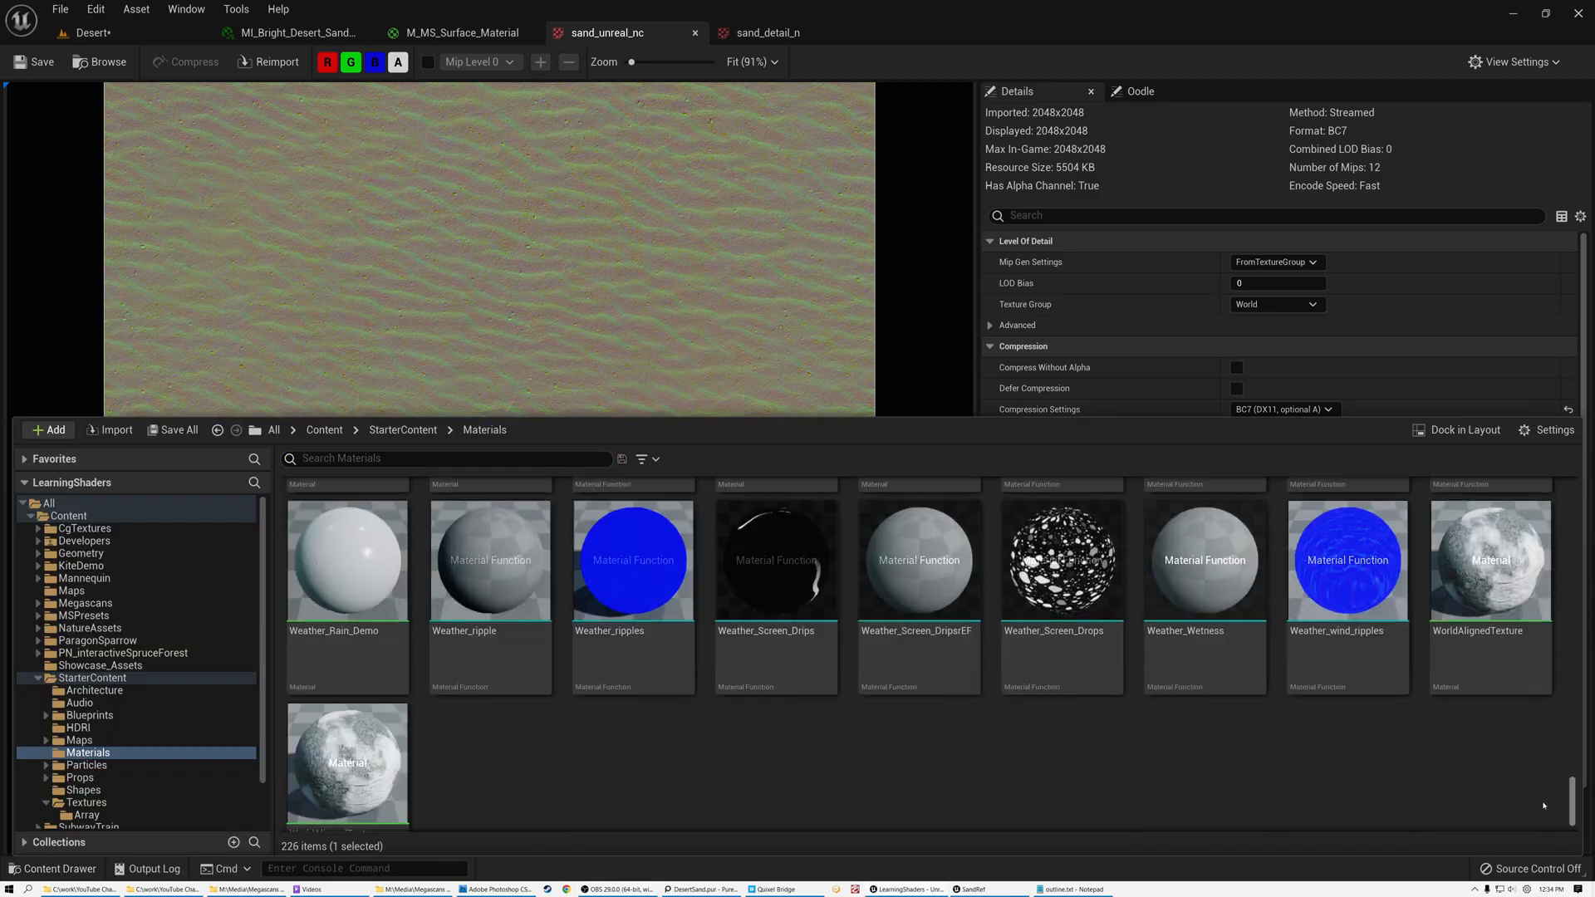
pyautogui.rightClick(521, 714)
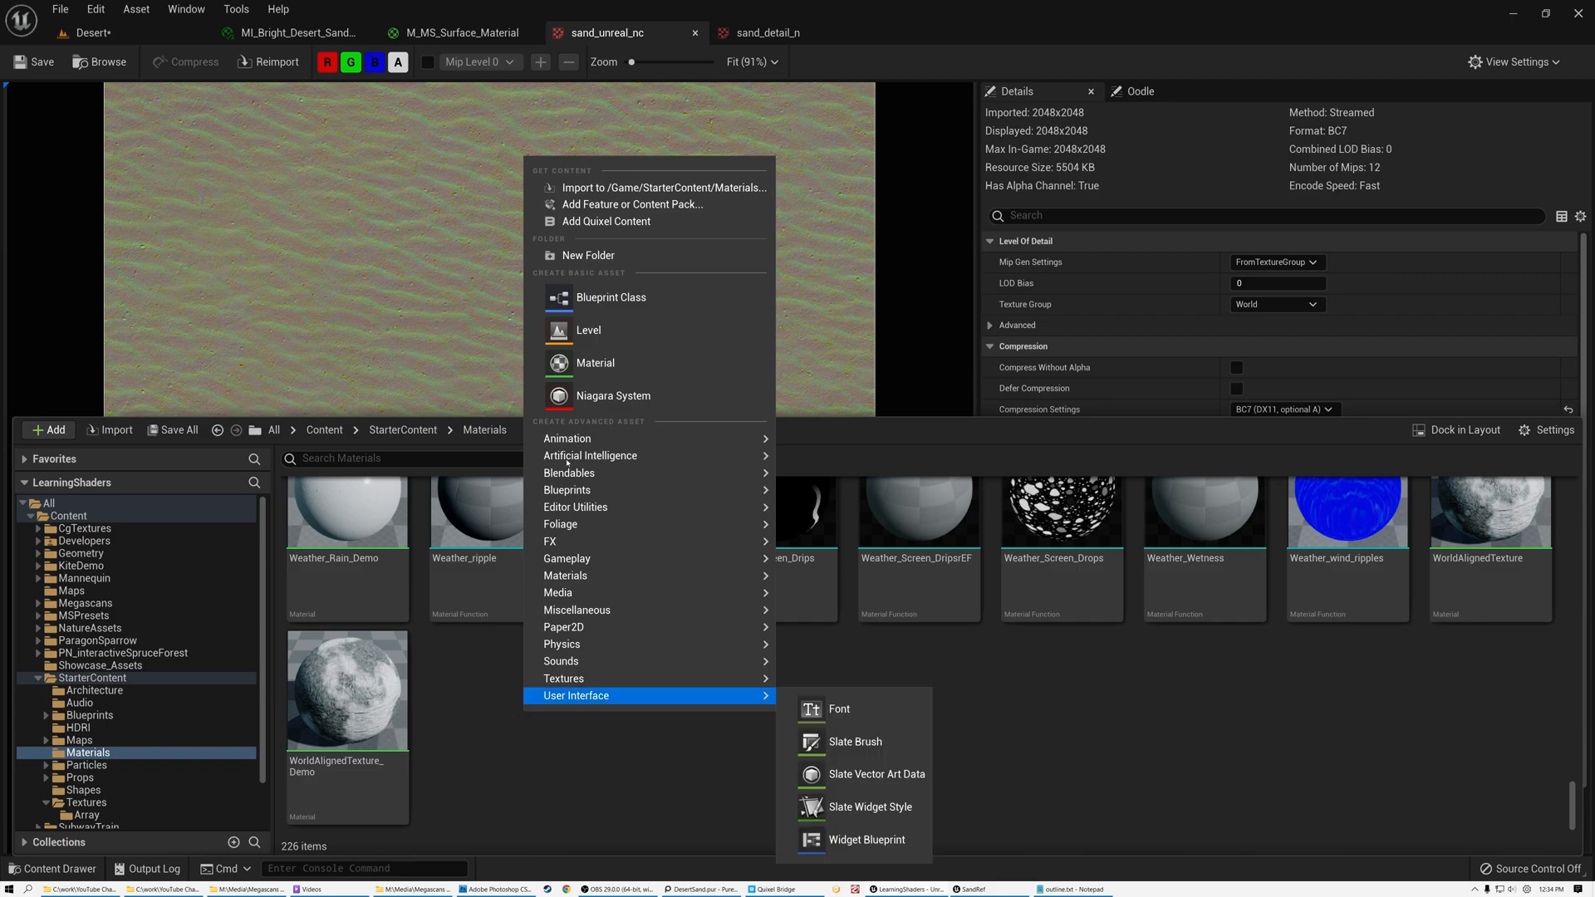
pyautogui.click(582, 360)
pyautogui.write('Sand')
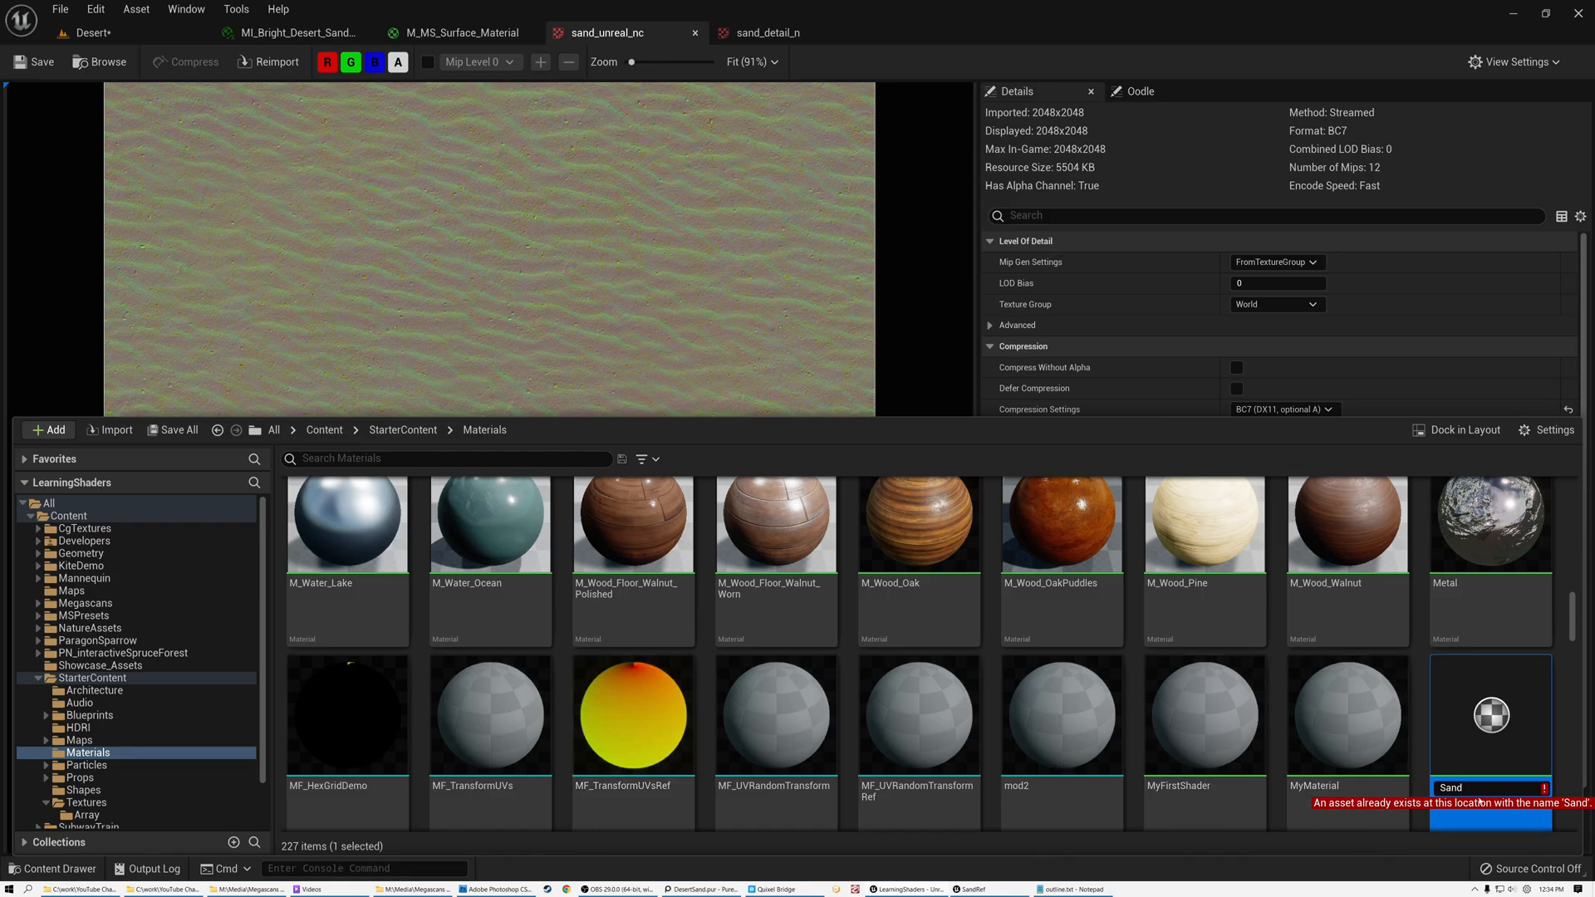
pyautogui.write('2')
pyautogui.press('Return')
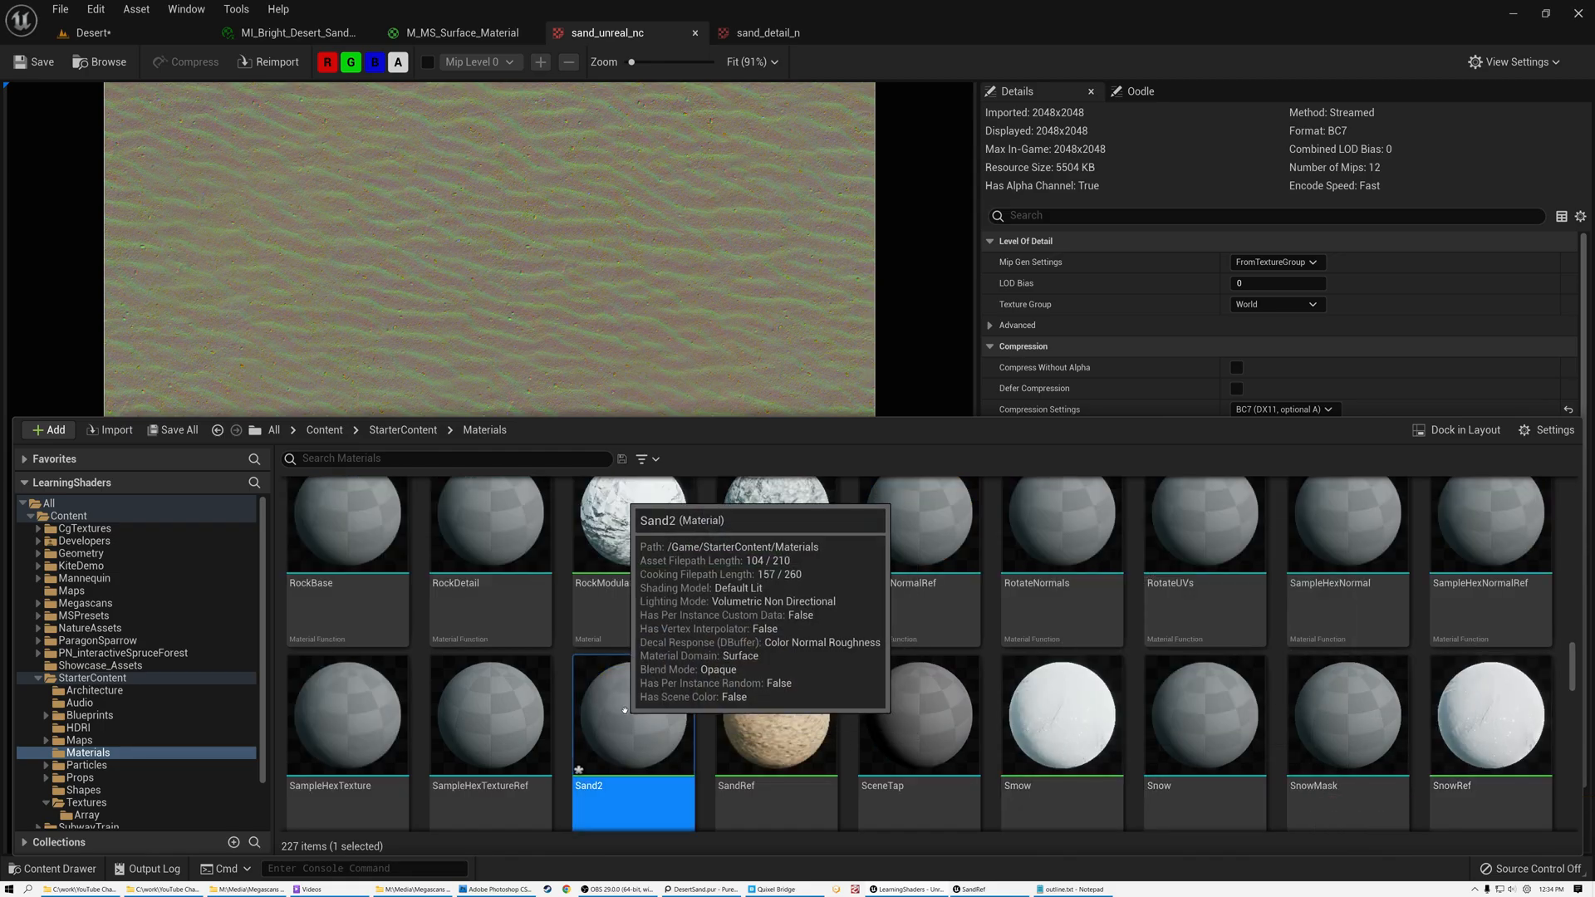
pyautogui.doubleClick(625, 710)
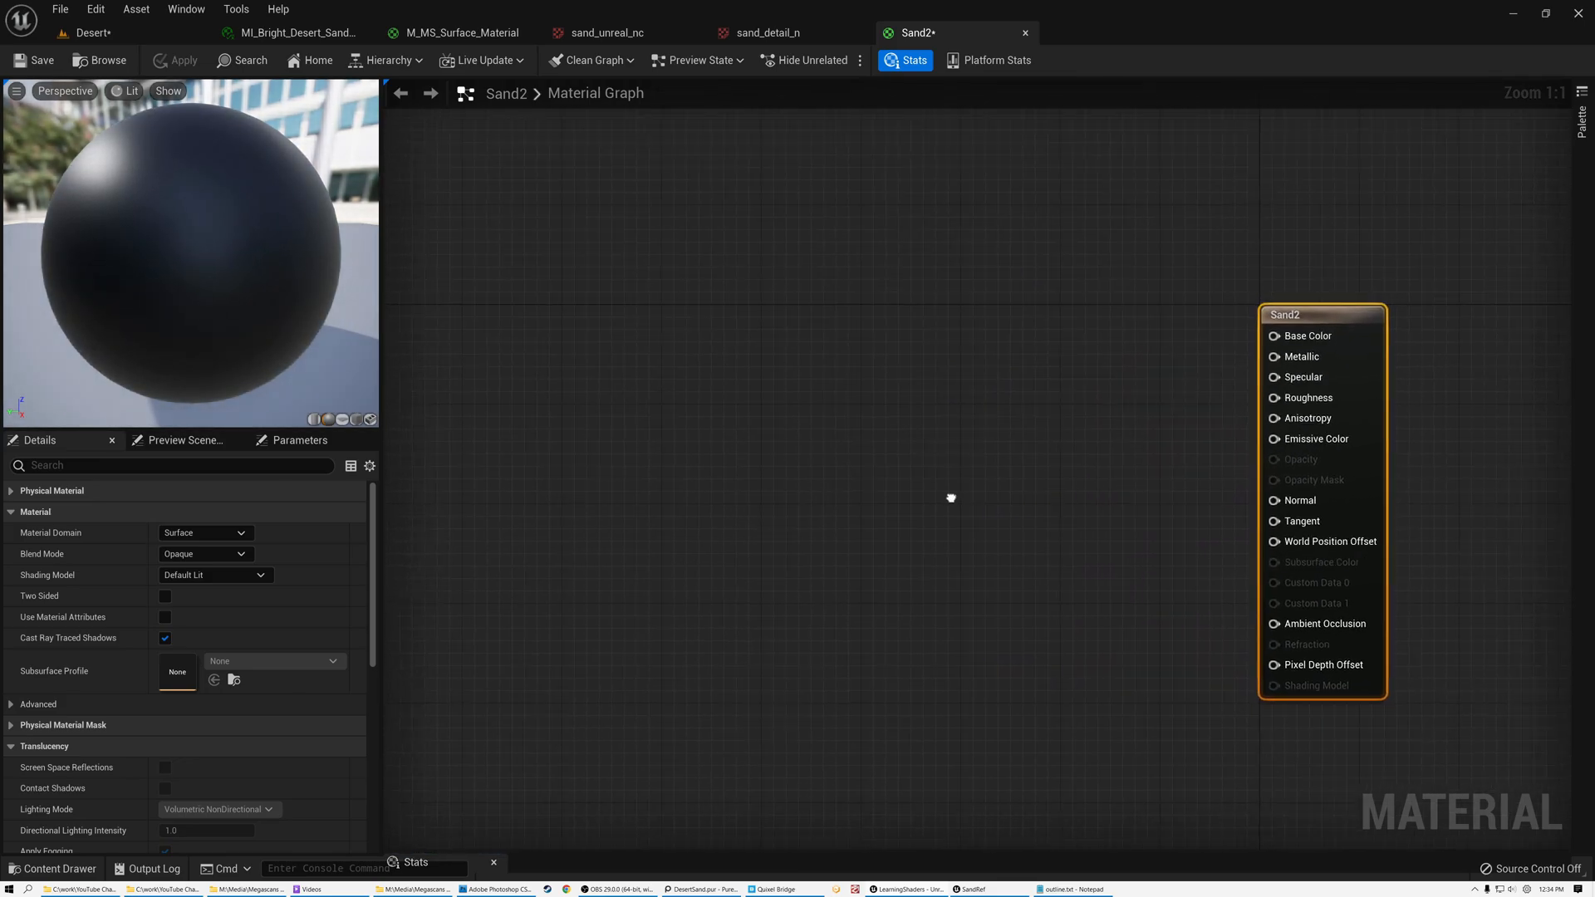
# Add a Texture Sample node to the Sand2 graph, assign it the sand_unreal_nc texture and place it well away from the material output
pyautogui.click(951, 497)
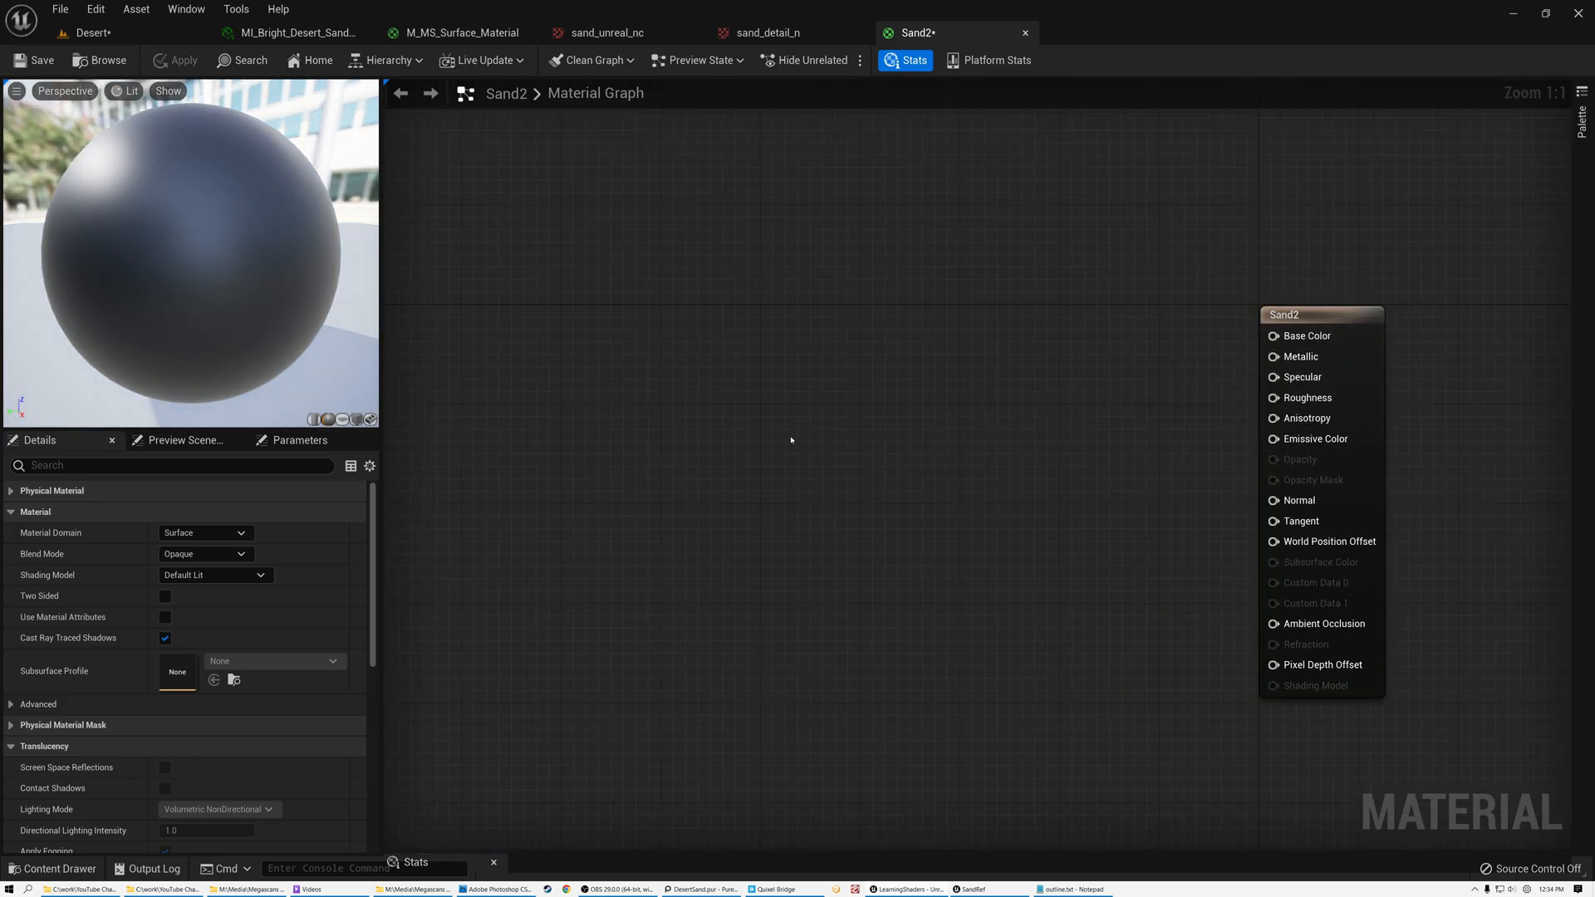
pyautogui.moveTo(791, 440); pyautogui.dragTo(776, 438, button='right')
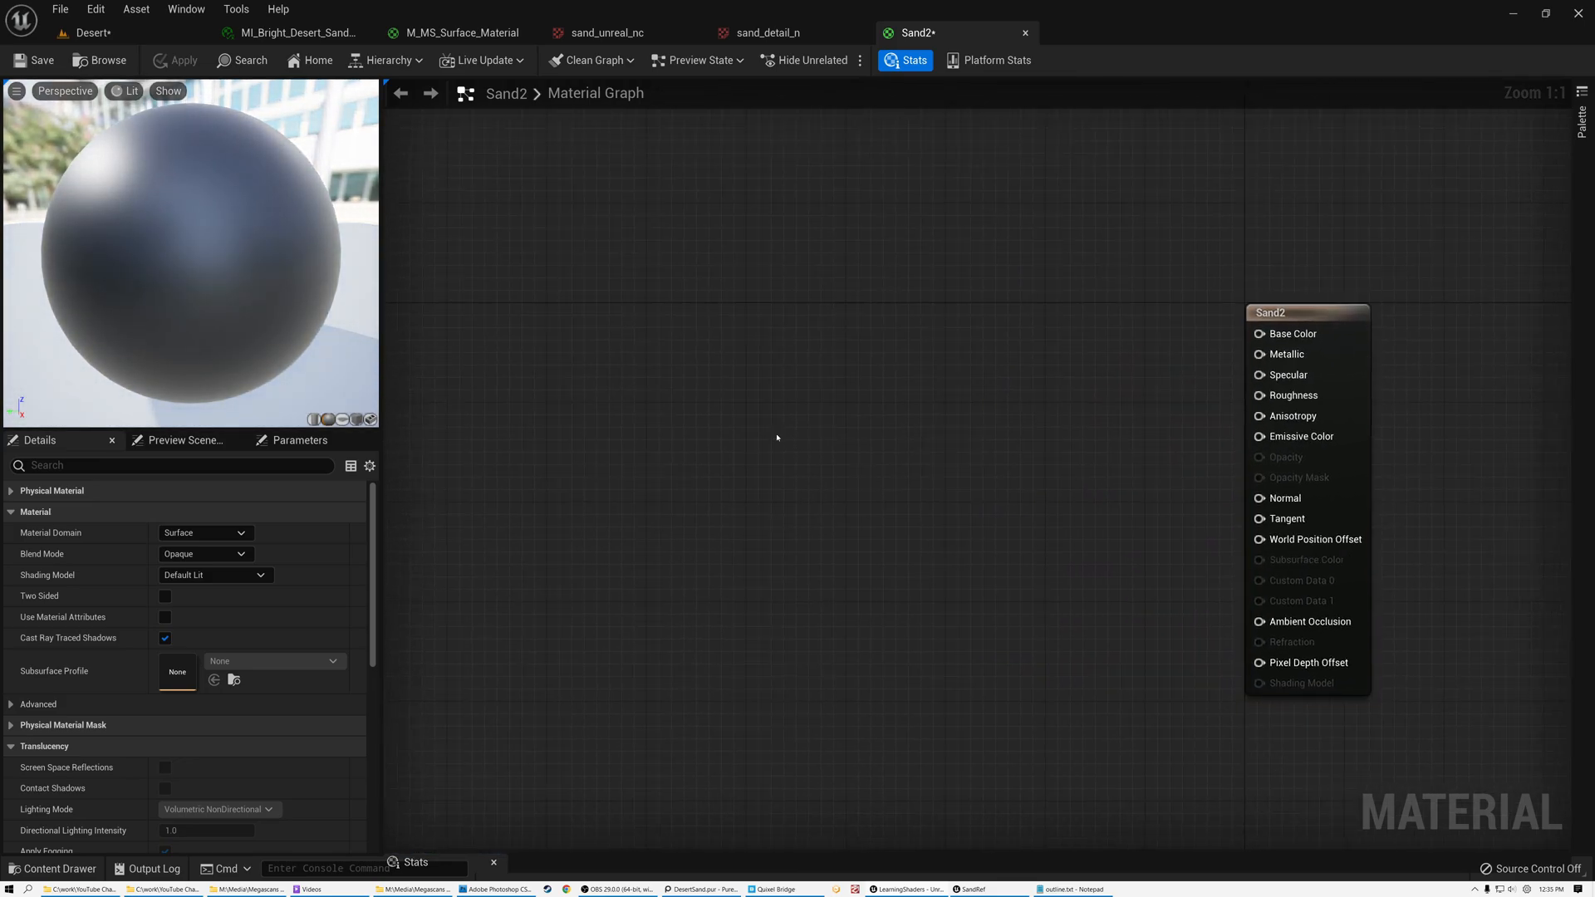
pyautogui.rightClick(776, 437)
pyautogui.write('texture')
pyautogui.click(814, 565)
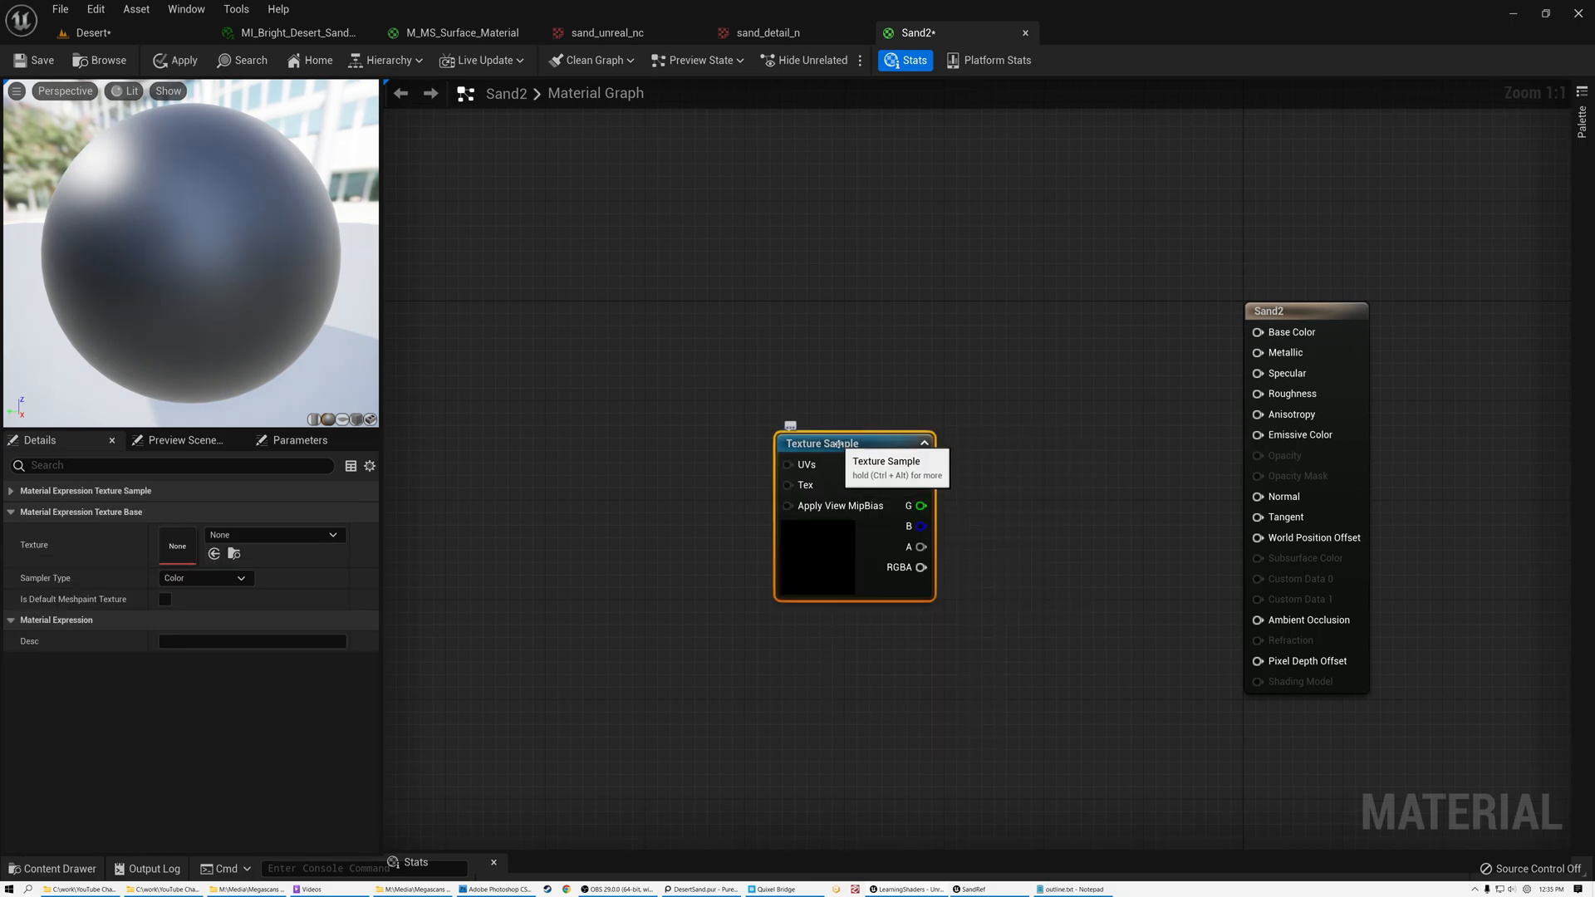
pyautogui.click(333, 535)
pyautogui.write('sand')
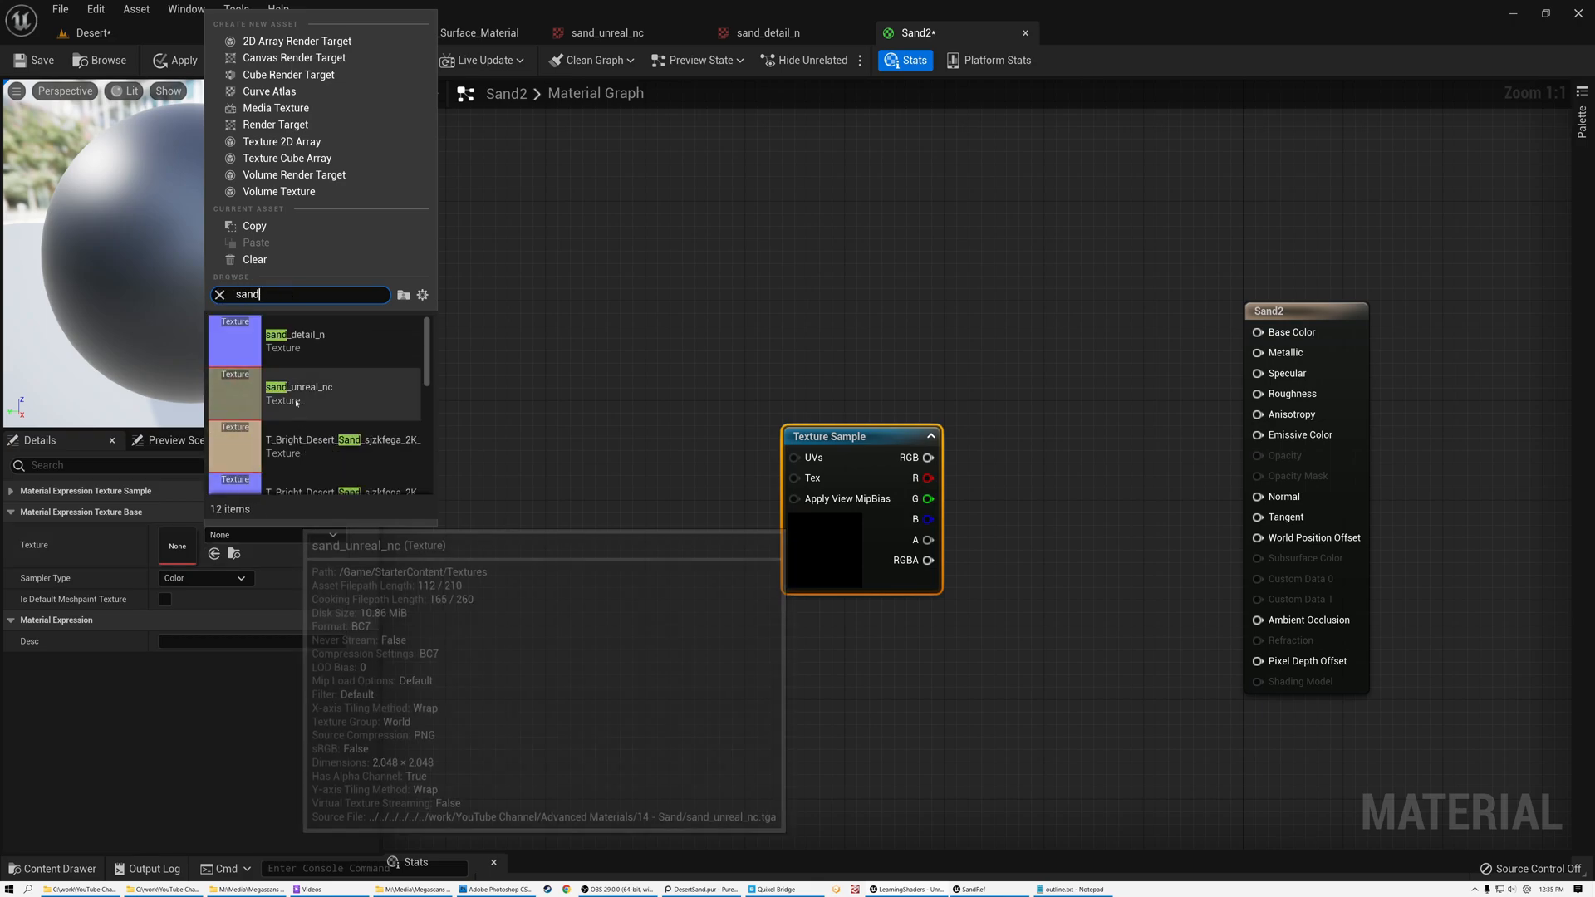
pyautogui.click(299, 390)
pyautogui.moveTo(841, 441); pyautogui.dragTo(715, 361)
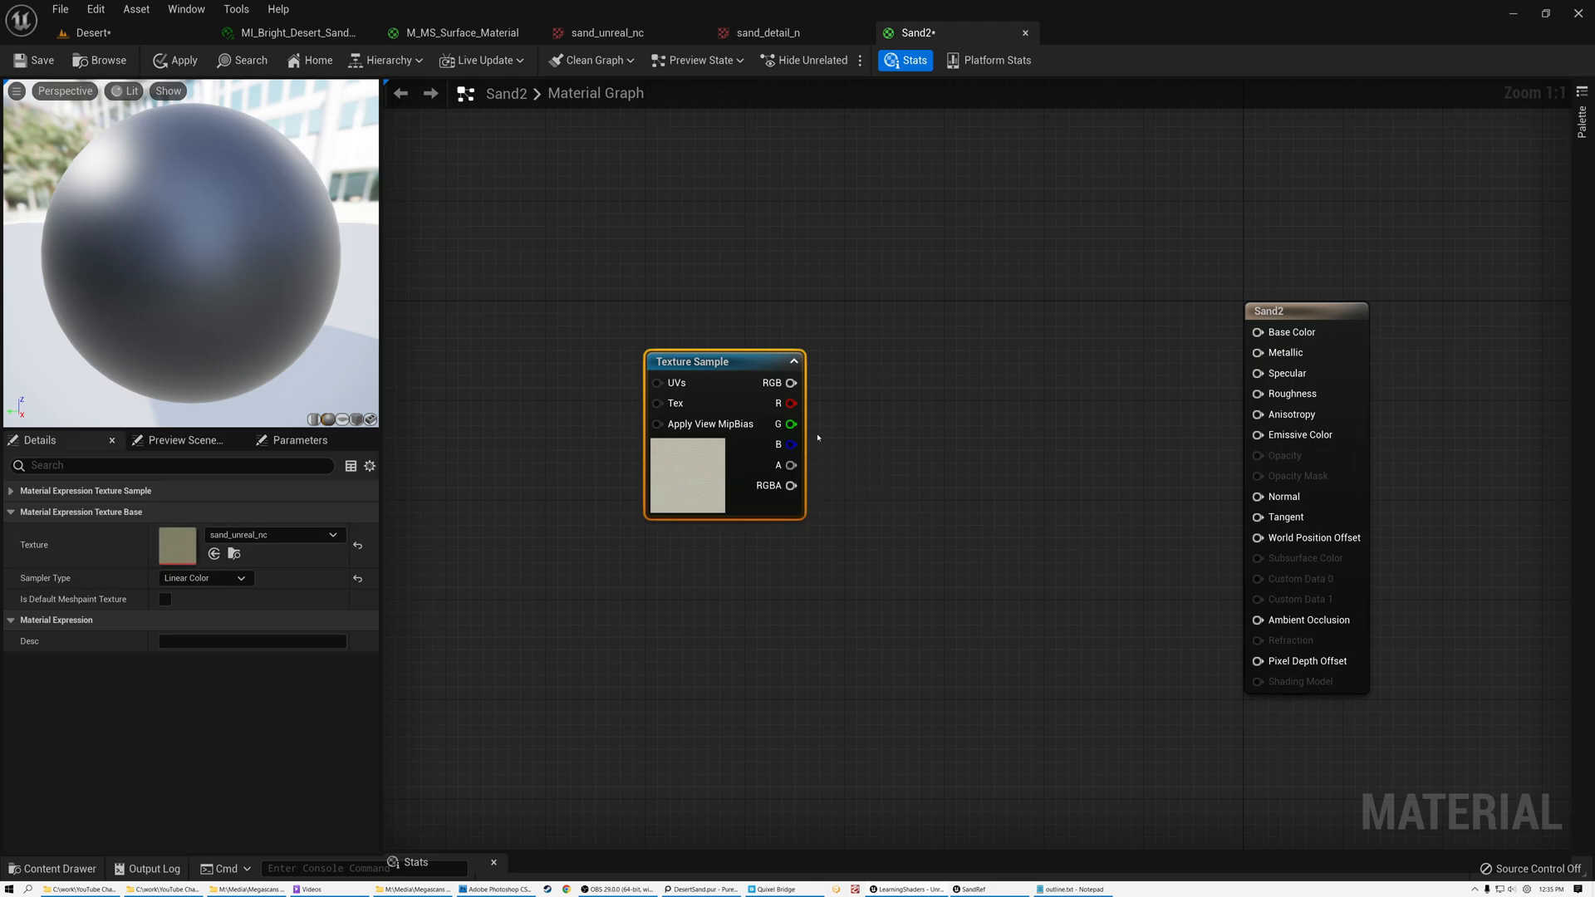
pyautogui.moveTo(732, 357); pyautogui.dragTo(645, 344)
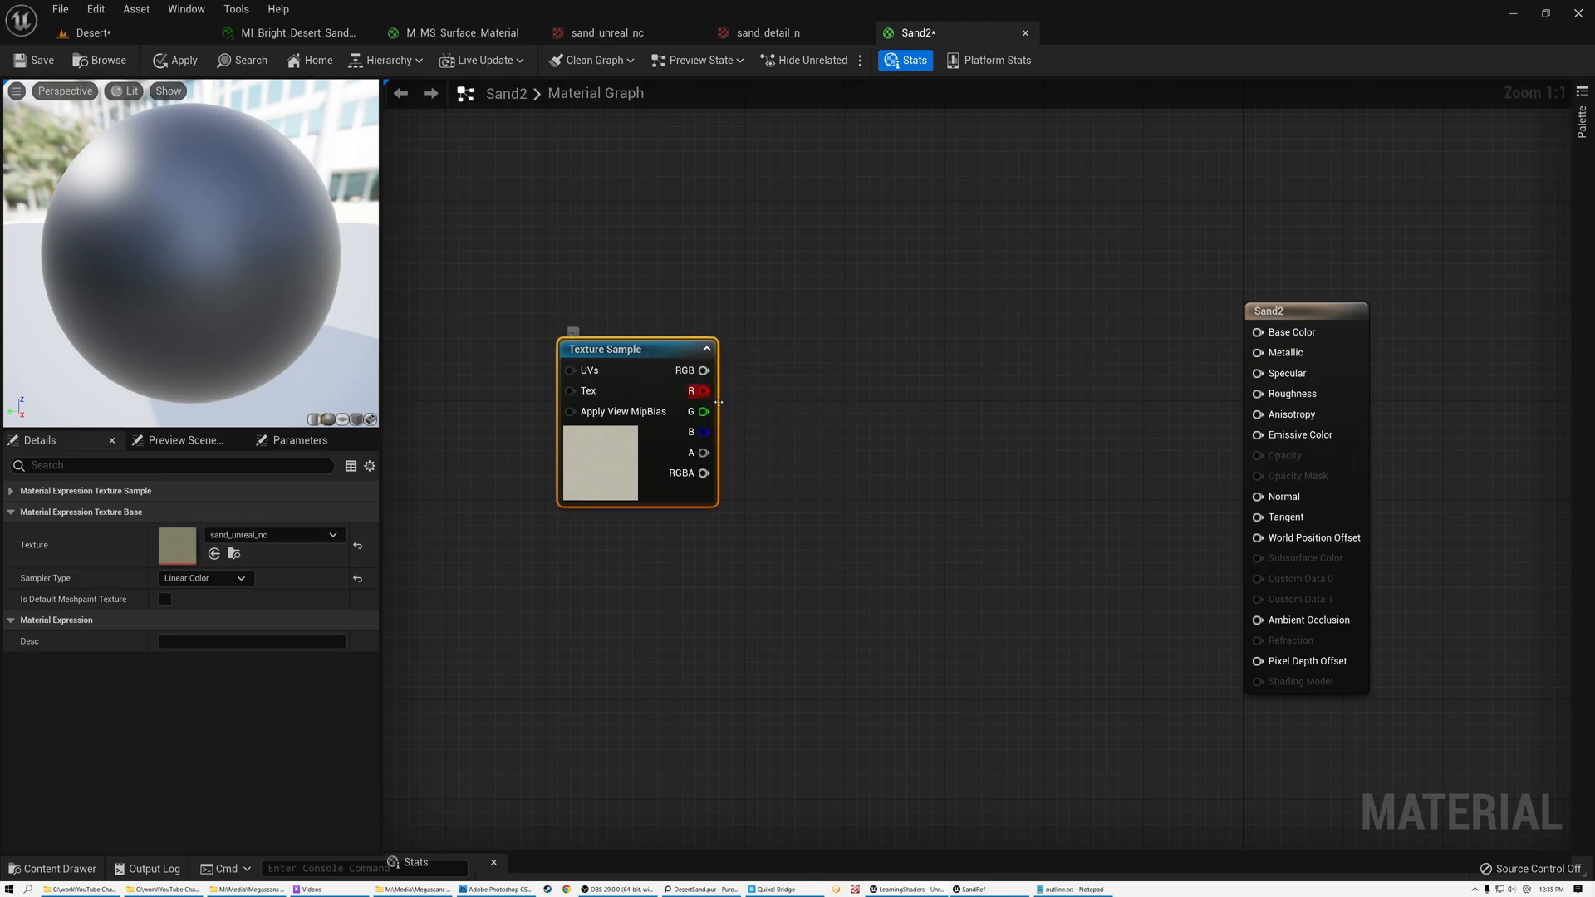
# Combine the Texture Sample's R and G channels with an AppendVector node, and place that node beside the texture
pyautogui.moveTo(705, 391); pyautogui.dragTo(740, 410)
pyautogui.write('ad')
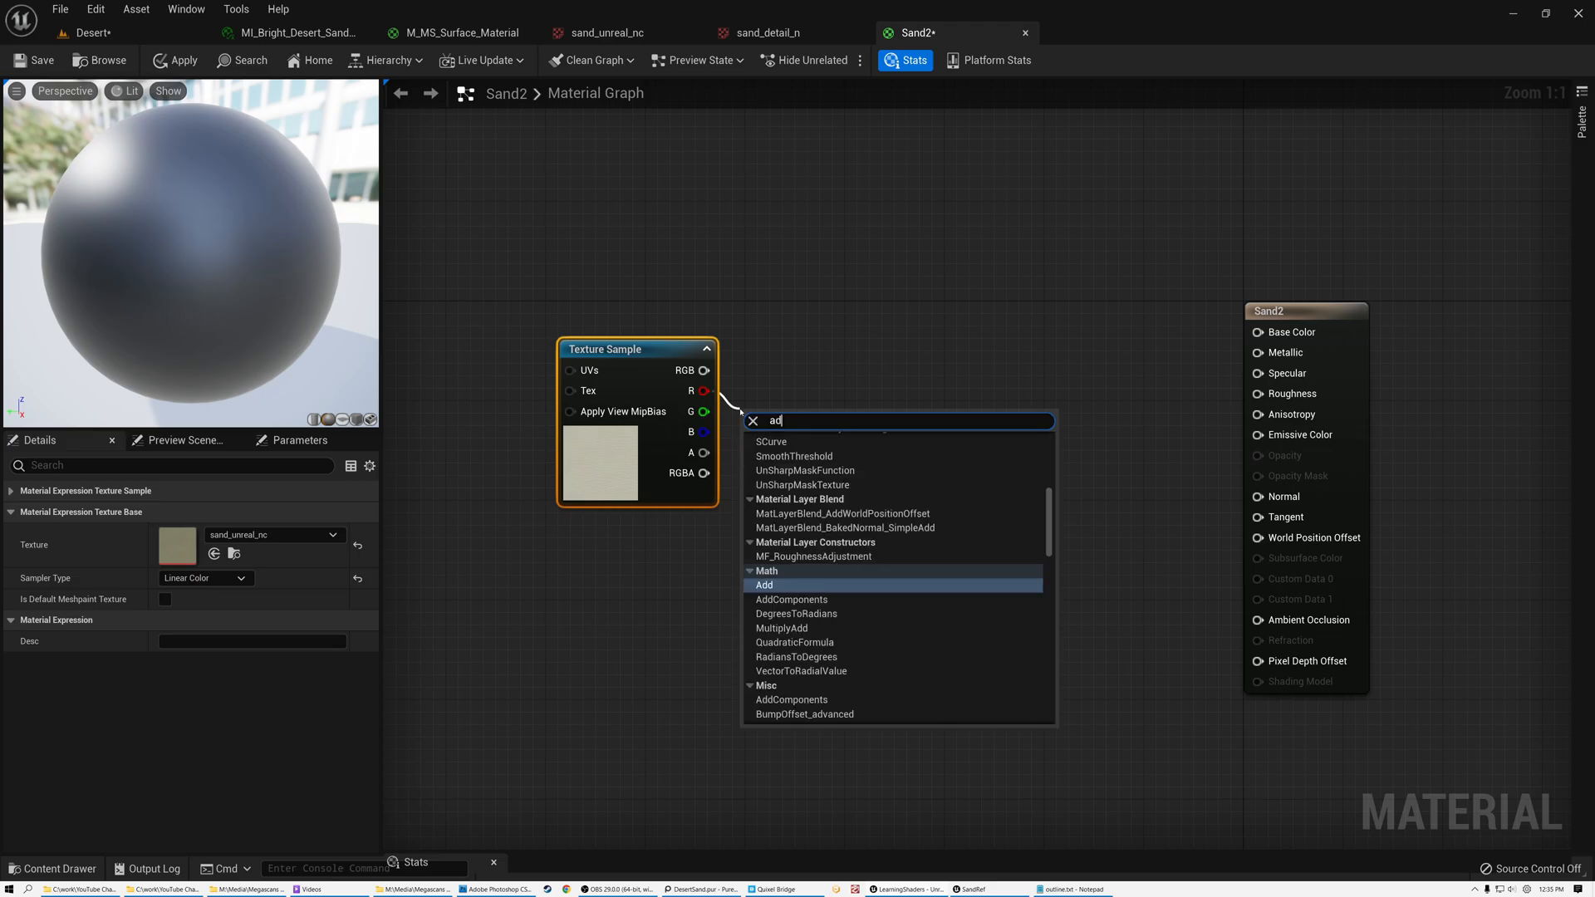
pyautogui.press('BackSpace')
pyautogui.write('pp')
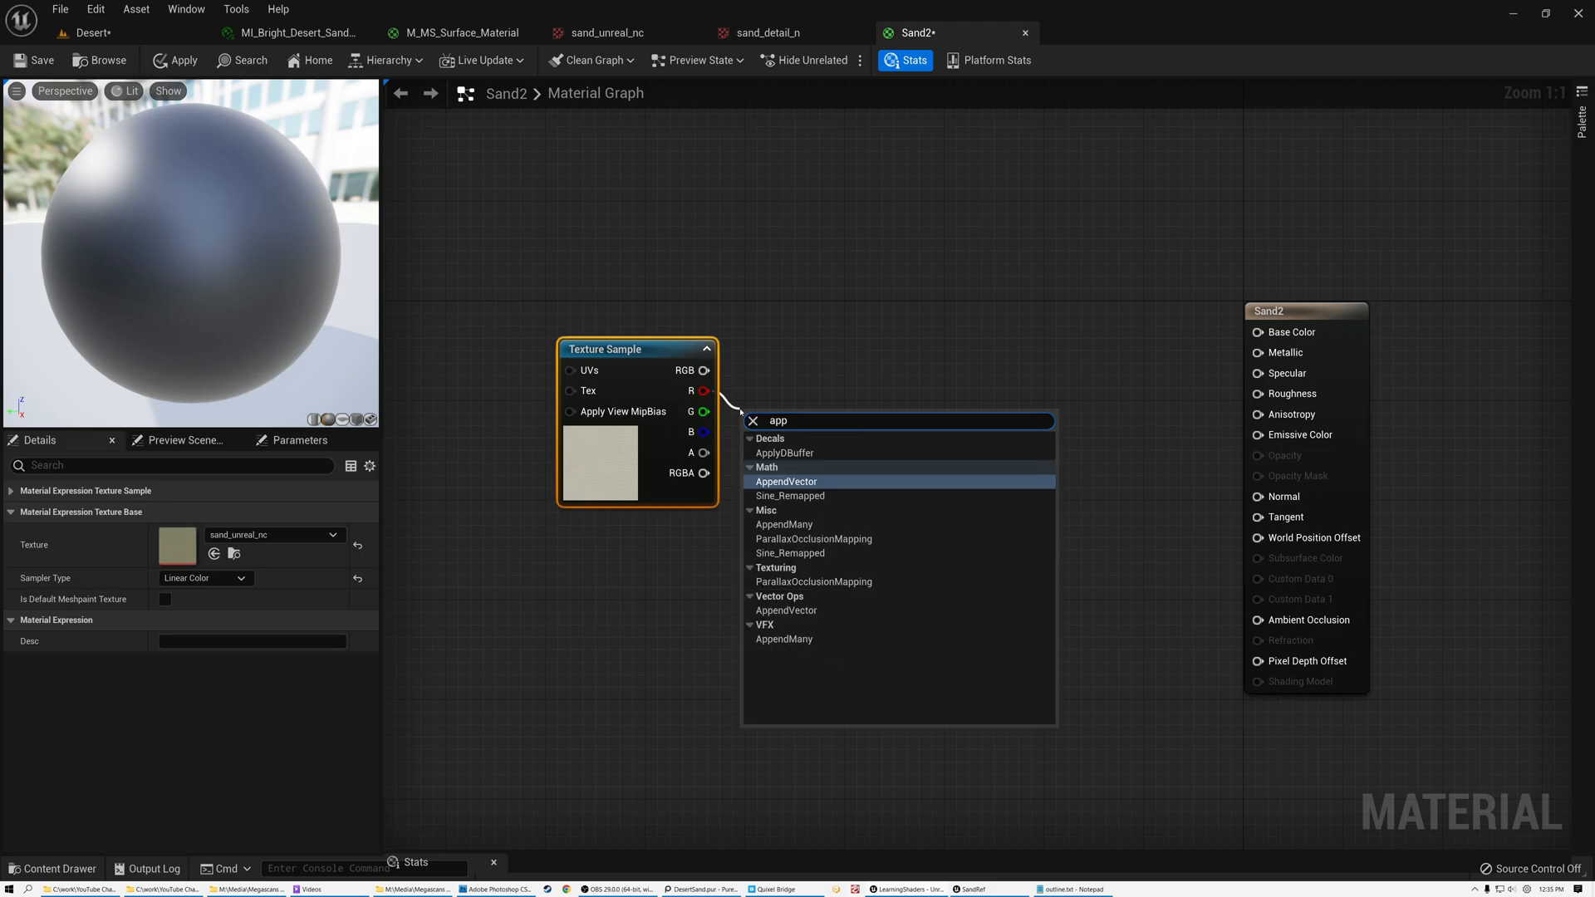
pyautogui.click(785, 482)
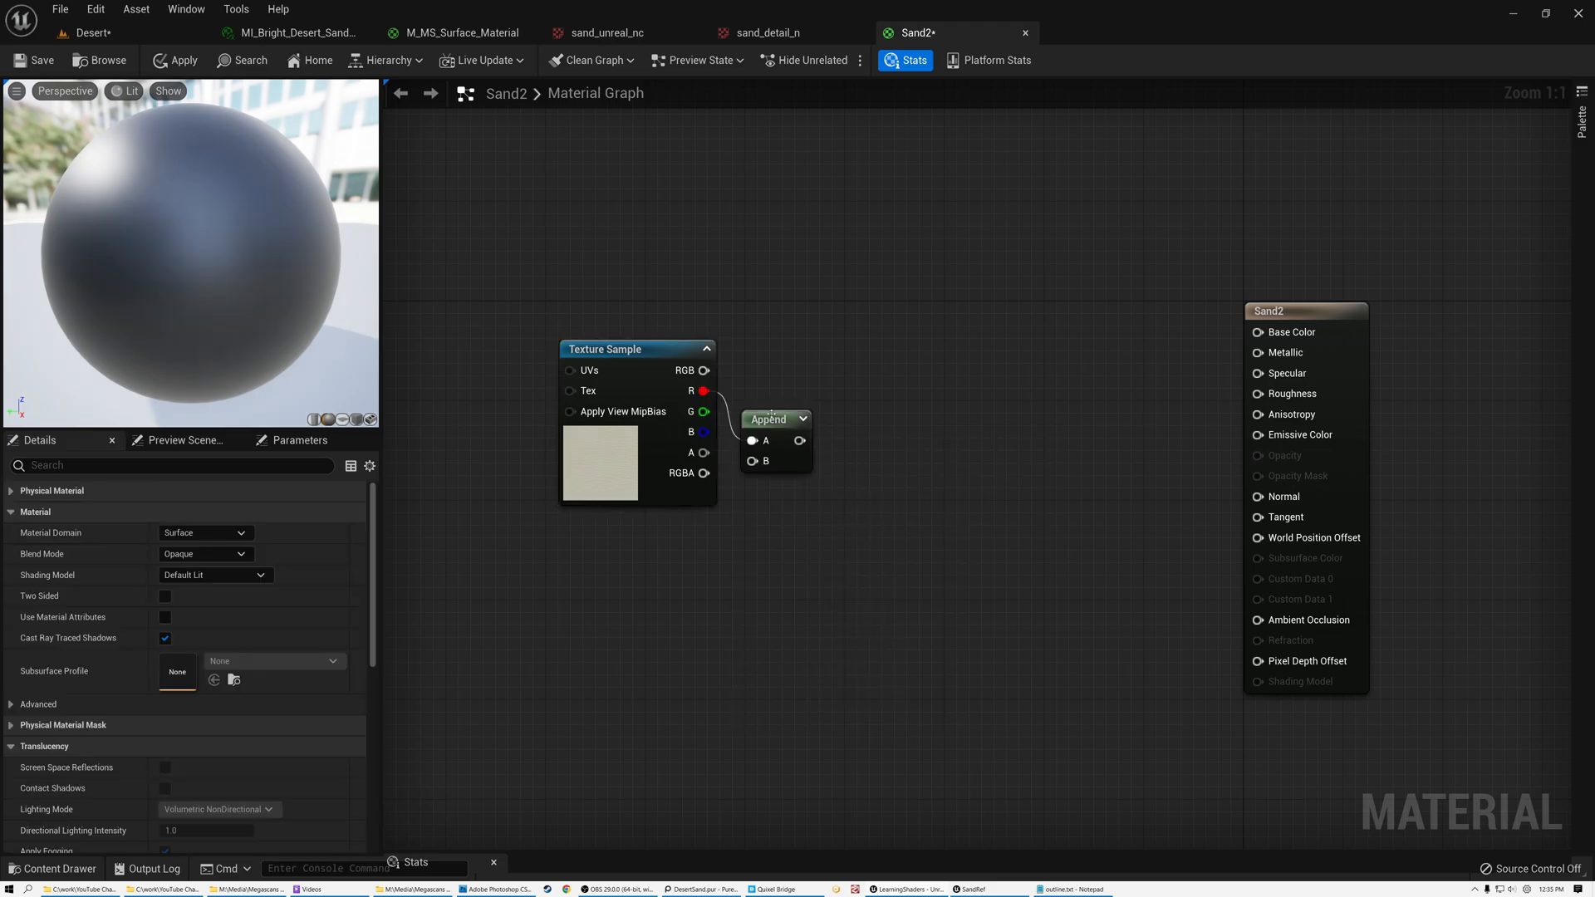
pyautogui.moveTo(703, 412); pyautogui.dragTo(770, 366)
pyautogui.click(630, 358)
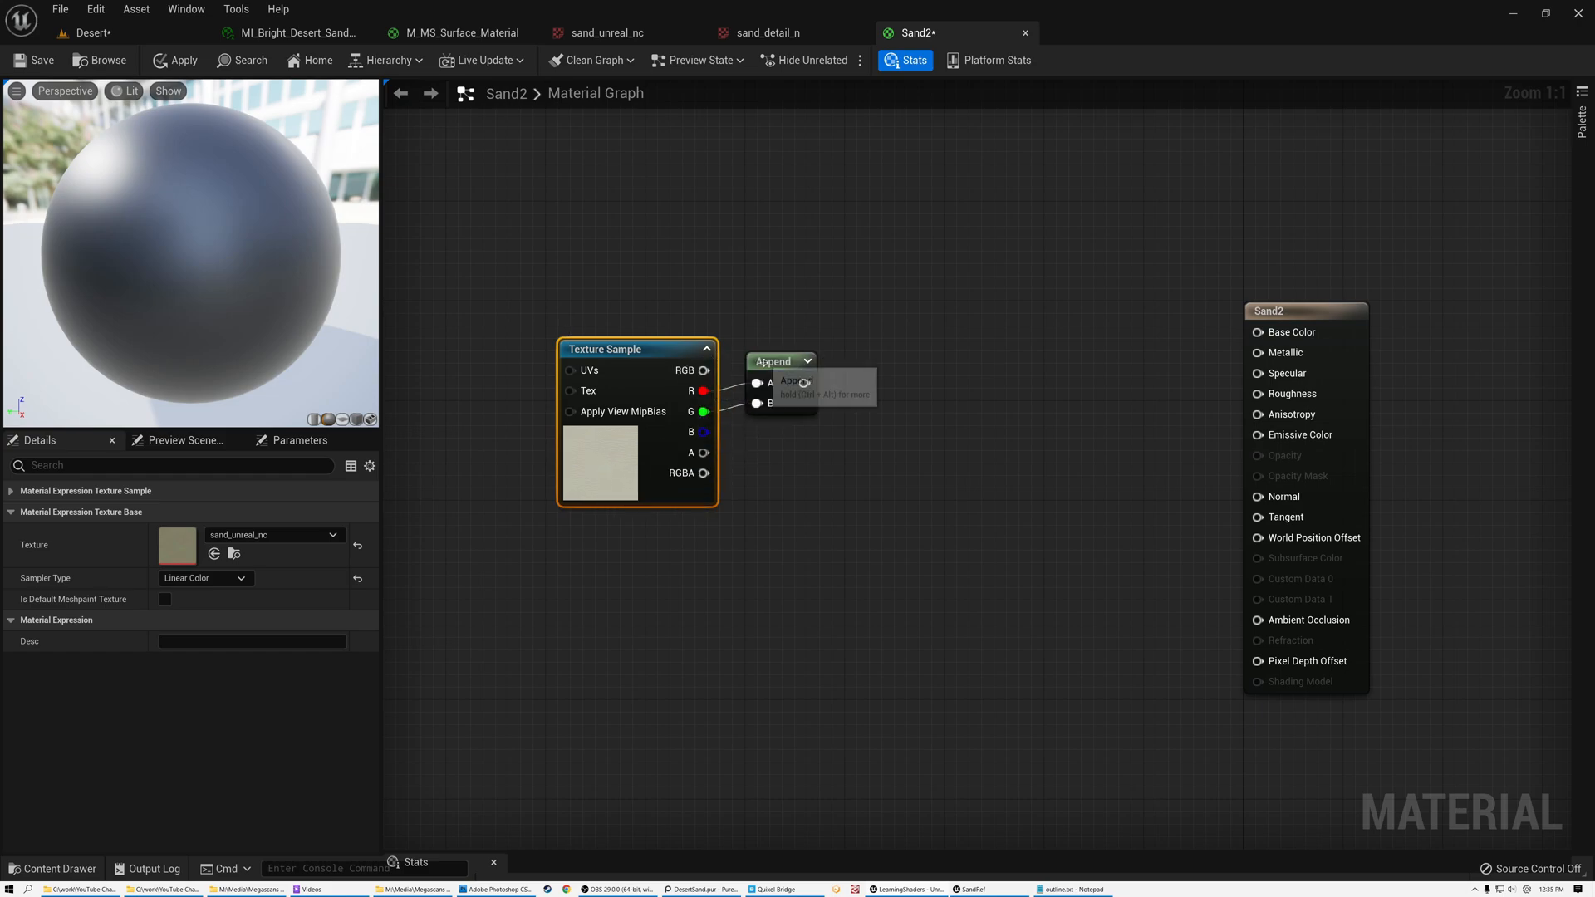
# Feed the AppendVector output into a Multiply node with Const B set to 2, placed beside the Append node
pyautogui.moveTo(775, 373); pyautogui.dragTo(762, 375)
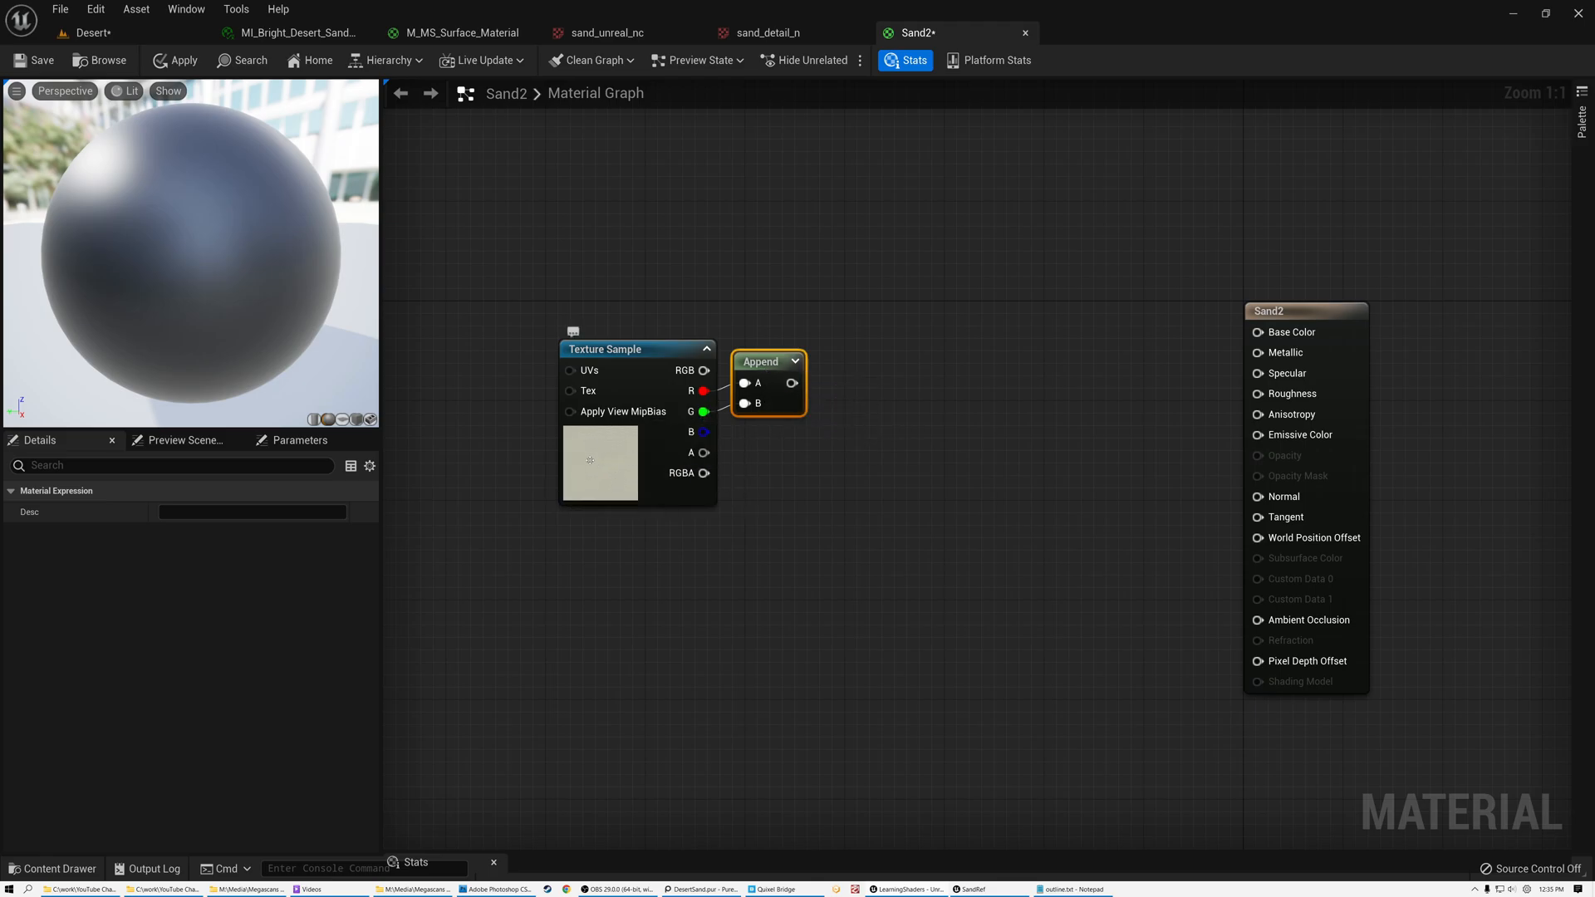
pyautogui.moveTo(792, 383); pyautogui.dragTo(877, 384)
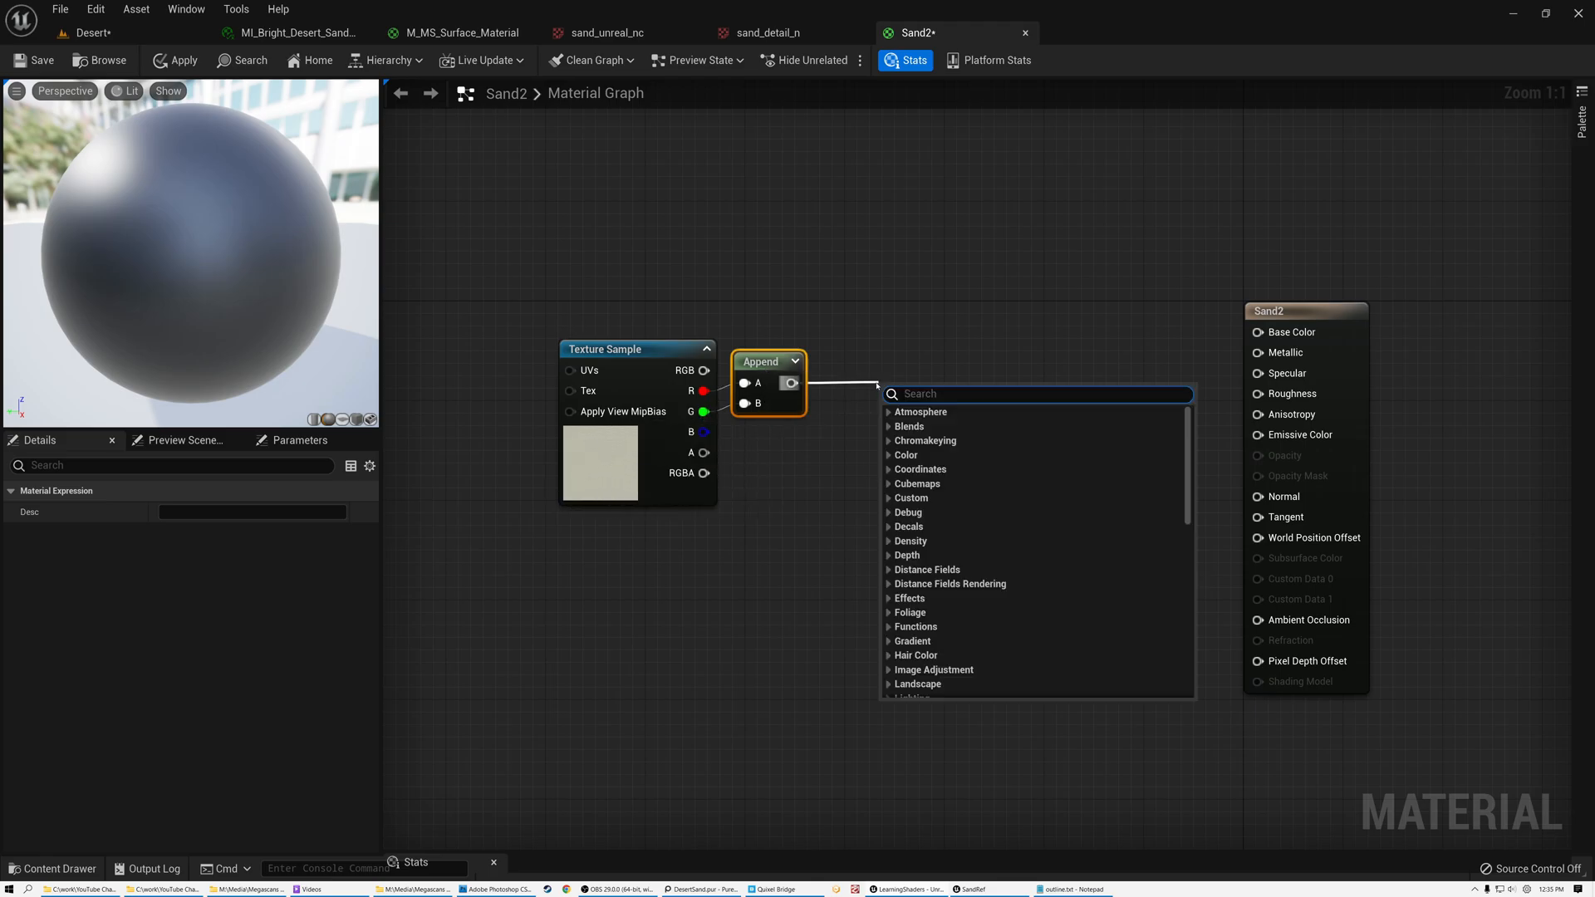
pyautogui.write('mul')
pyautogui.click(916, 514)
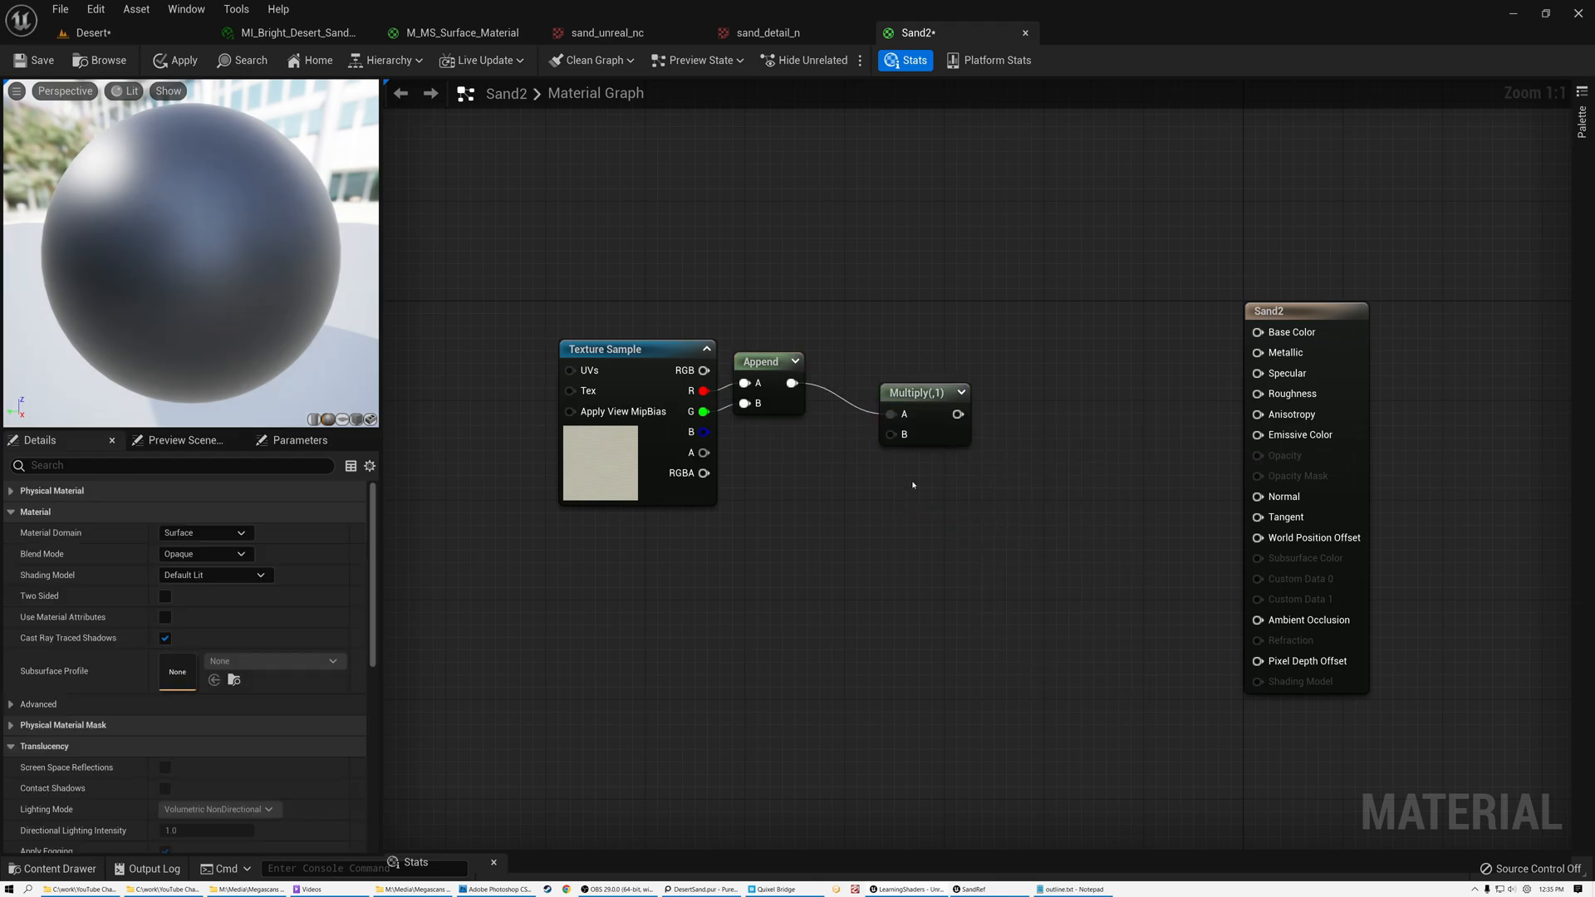
pyautogui.click(206, 533)
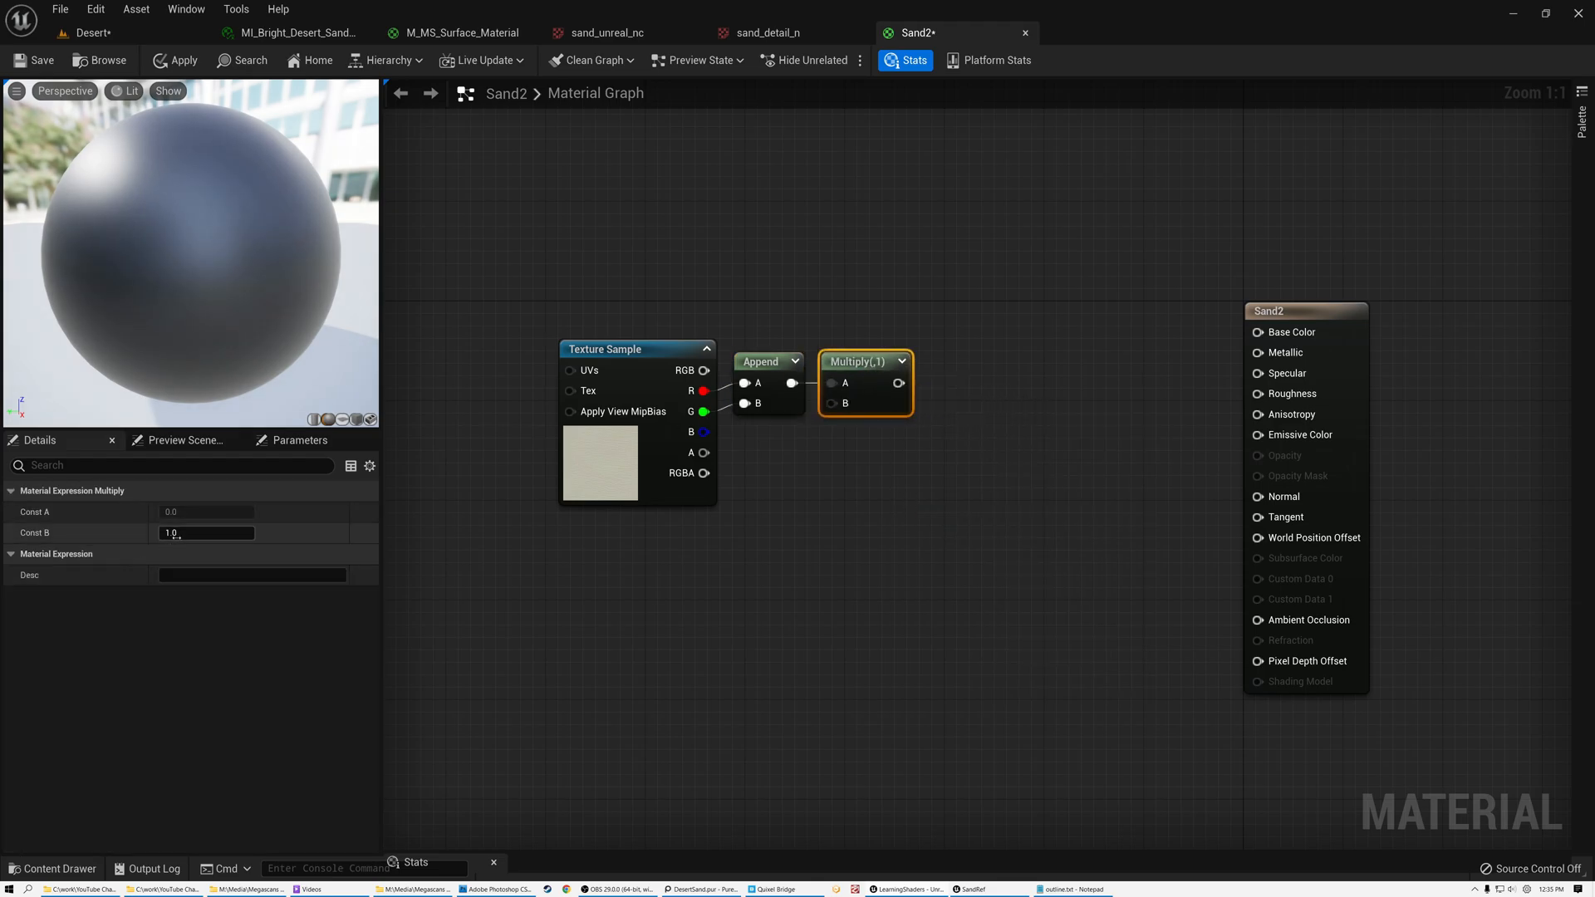
pyautogui.write('2')
pyautogui.press('Return')
# Subtract 1 from the Multiply result with a Subtract node, and shift the whole node chain further from the material output
pyautogui.moveTo(899, 383); pyautogui.dragTo(962, 385)
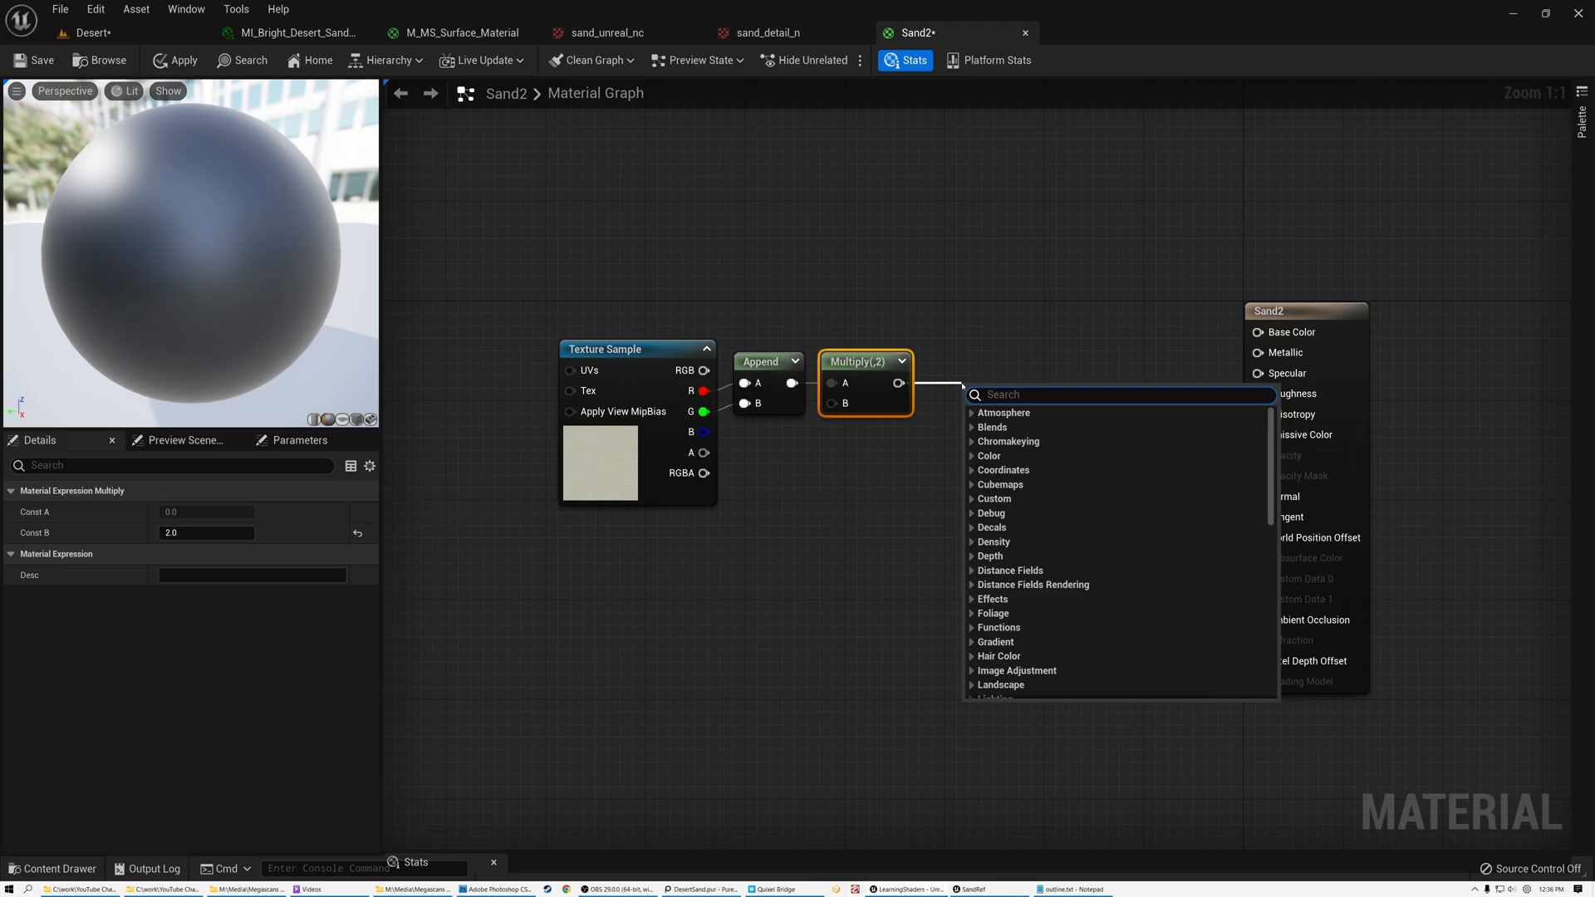
pyautogui.write('sub')
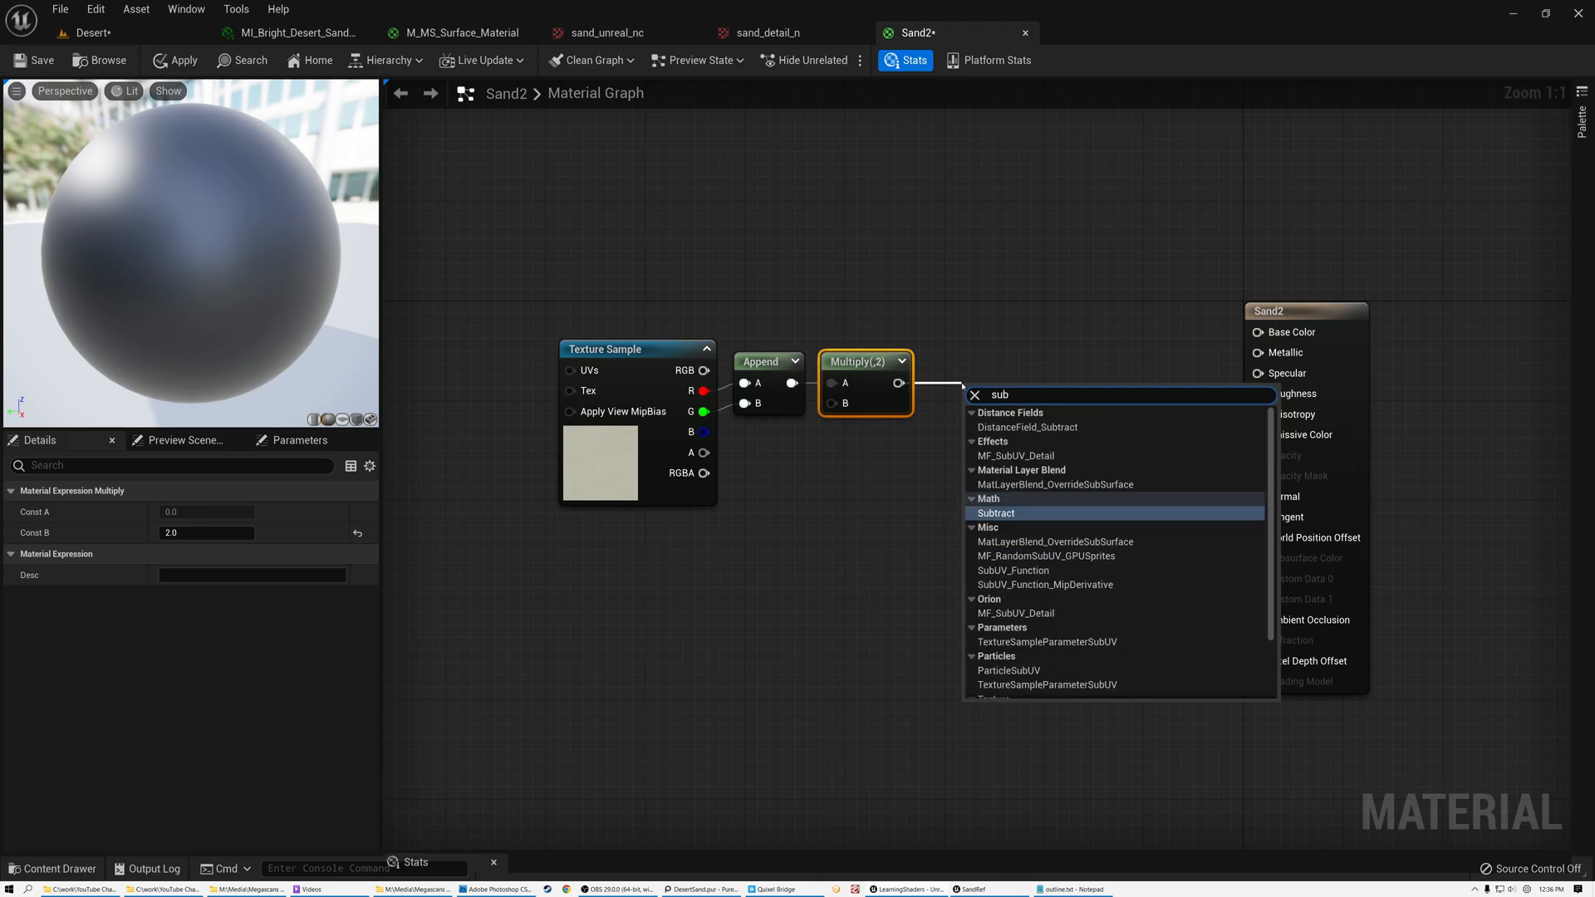
pyautogui.click(996, 514)
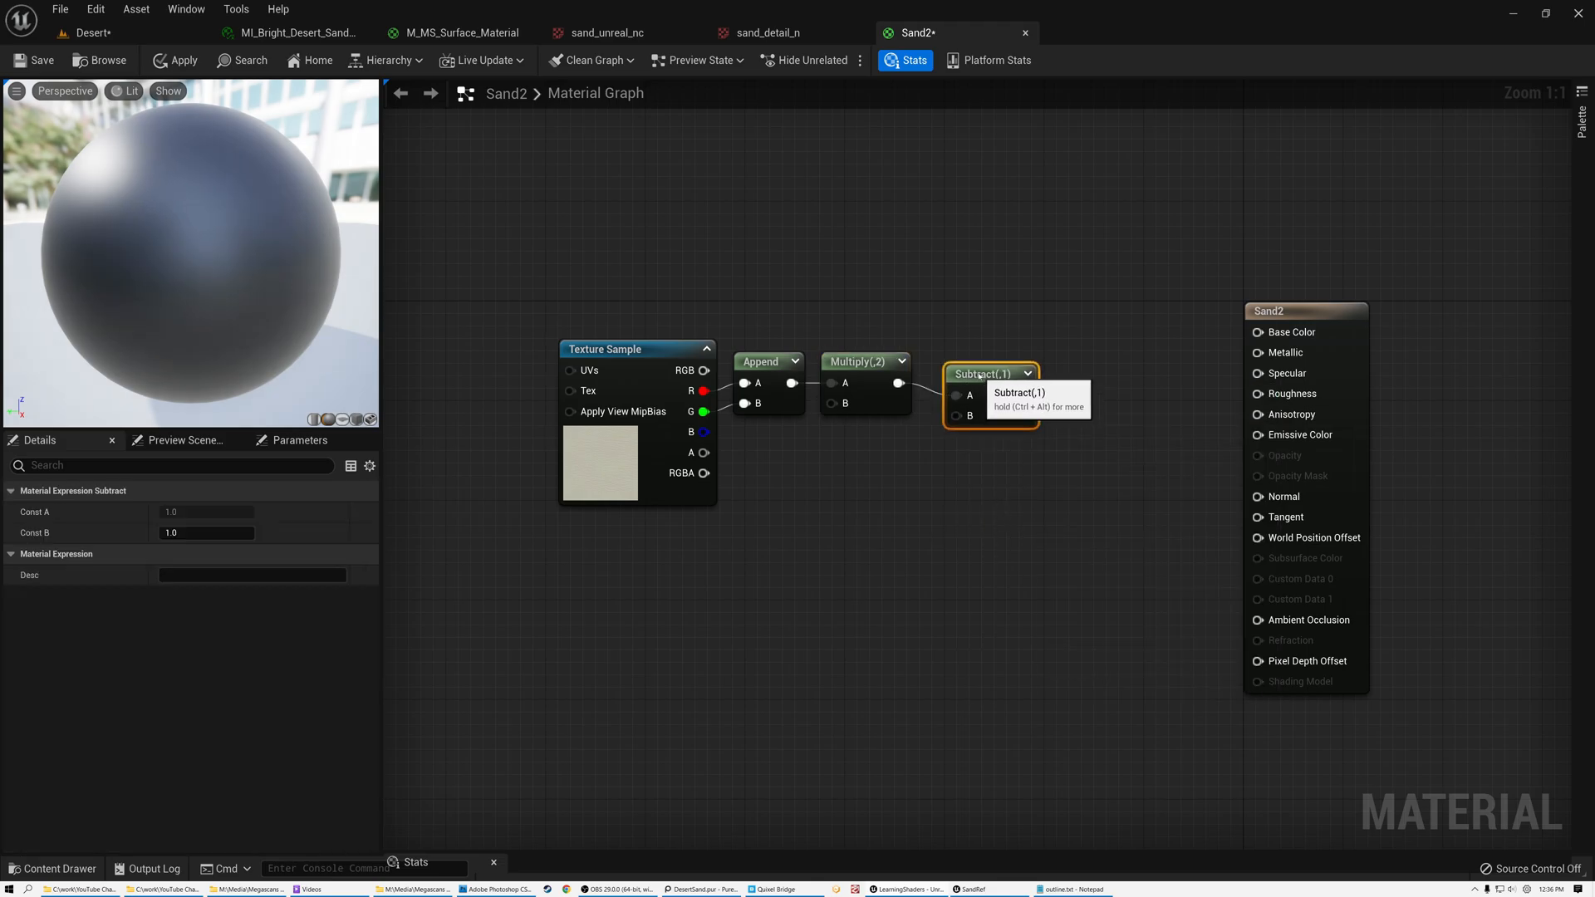
pyautogui.moveTo(989, 362); pyautogui.dragTo(968, 361)
pyautogui.moveTo(642, 315); pyautogui.dragTo(883, 379)
pyautogui.click(911, 293)
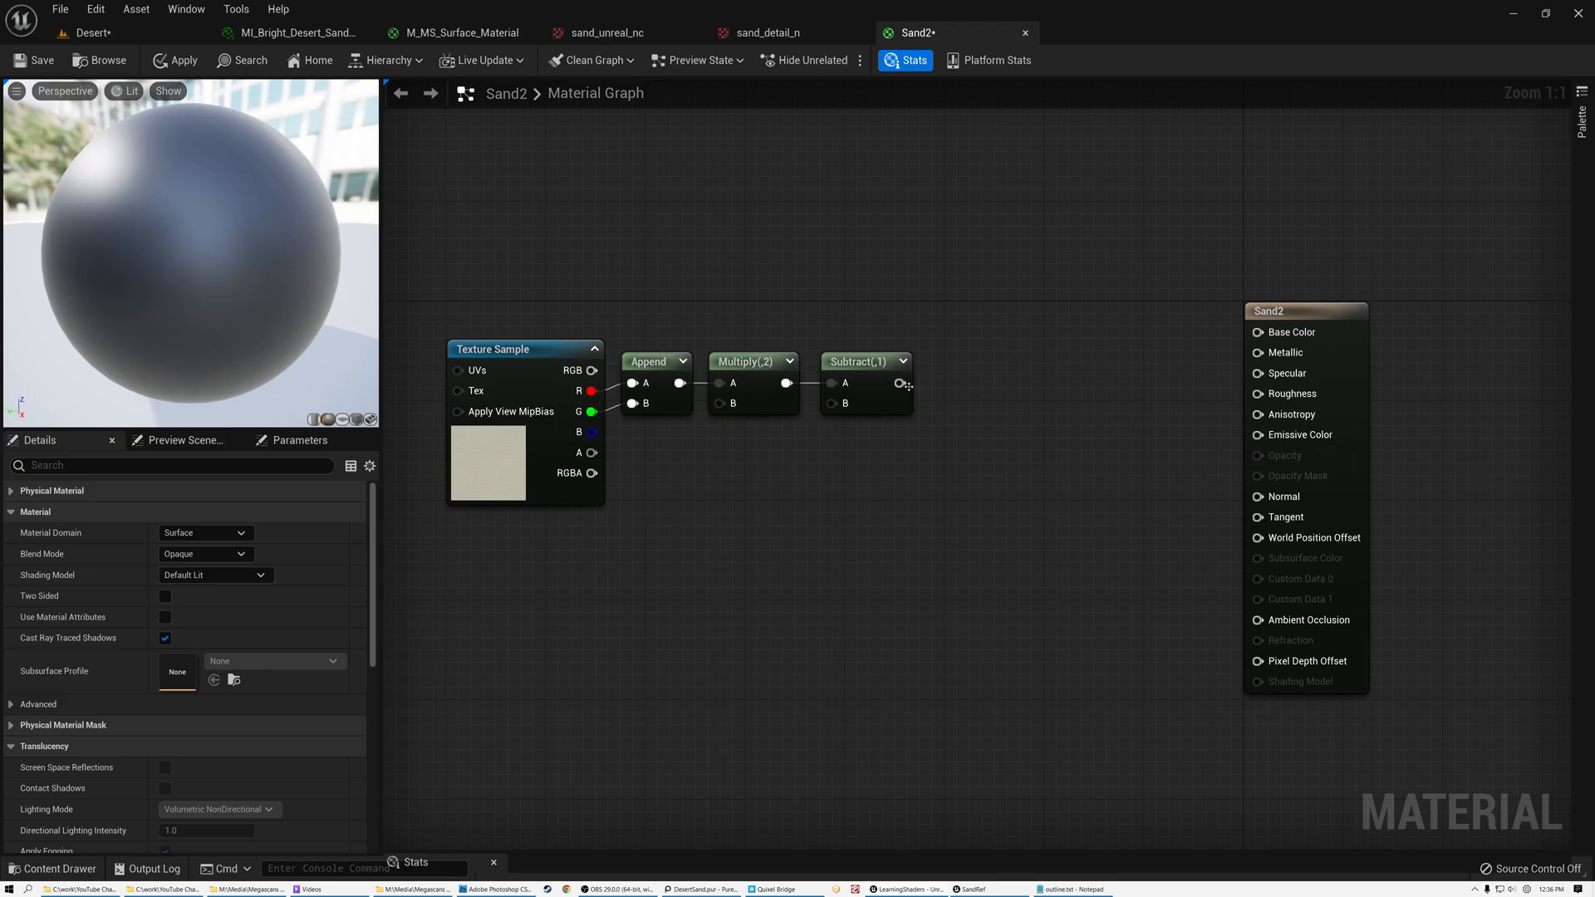
# Feed the Subtract result into a DeriveNormalZ vector node and connect its output to the material's Normal input
pyautogui.moveTo(900, 384); pyautogui.dragTo(976, 407)
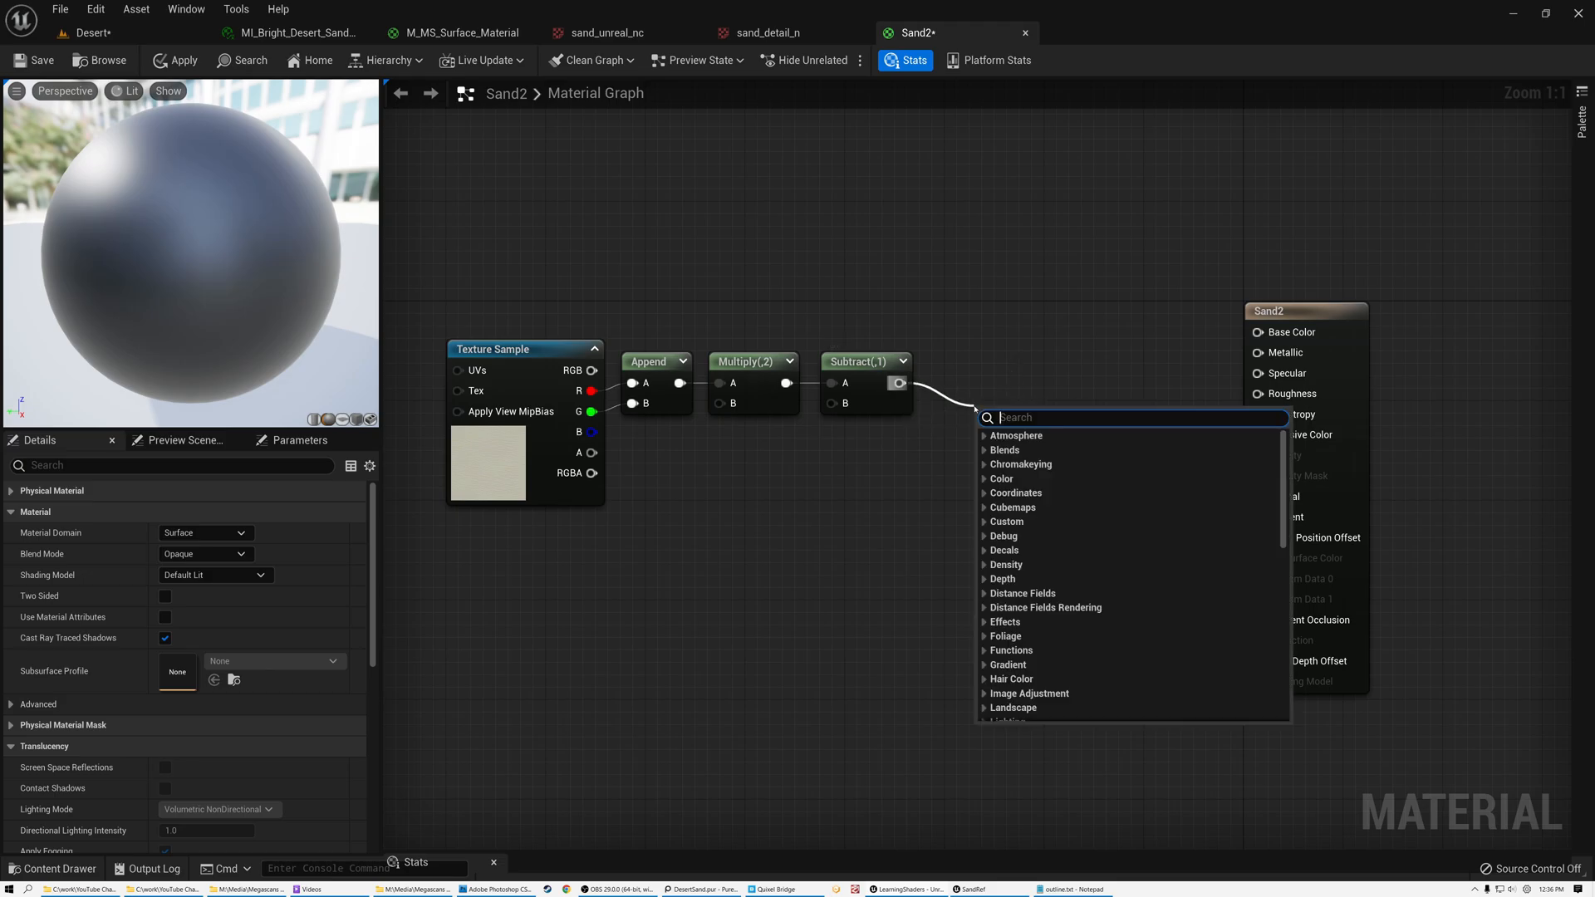
pyautogui.write('derive')
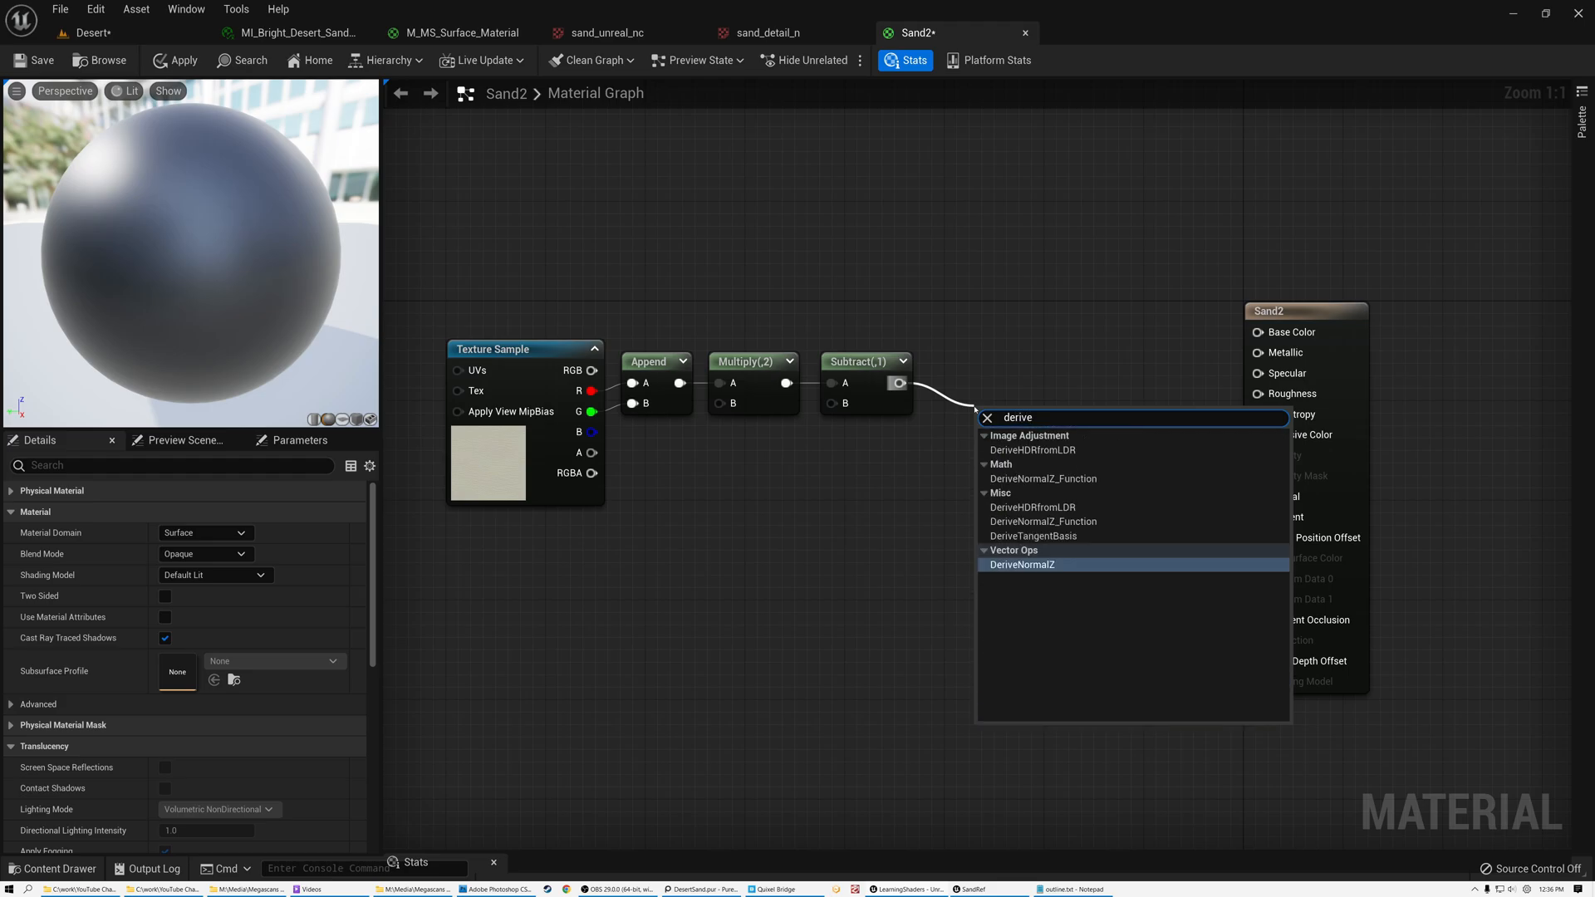
pyautogui.click(1053, 572)
pyautogui.moveTo(989, 413); pyautogui.dragTo(976, 374)
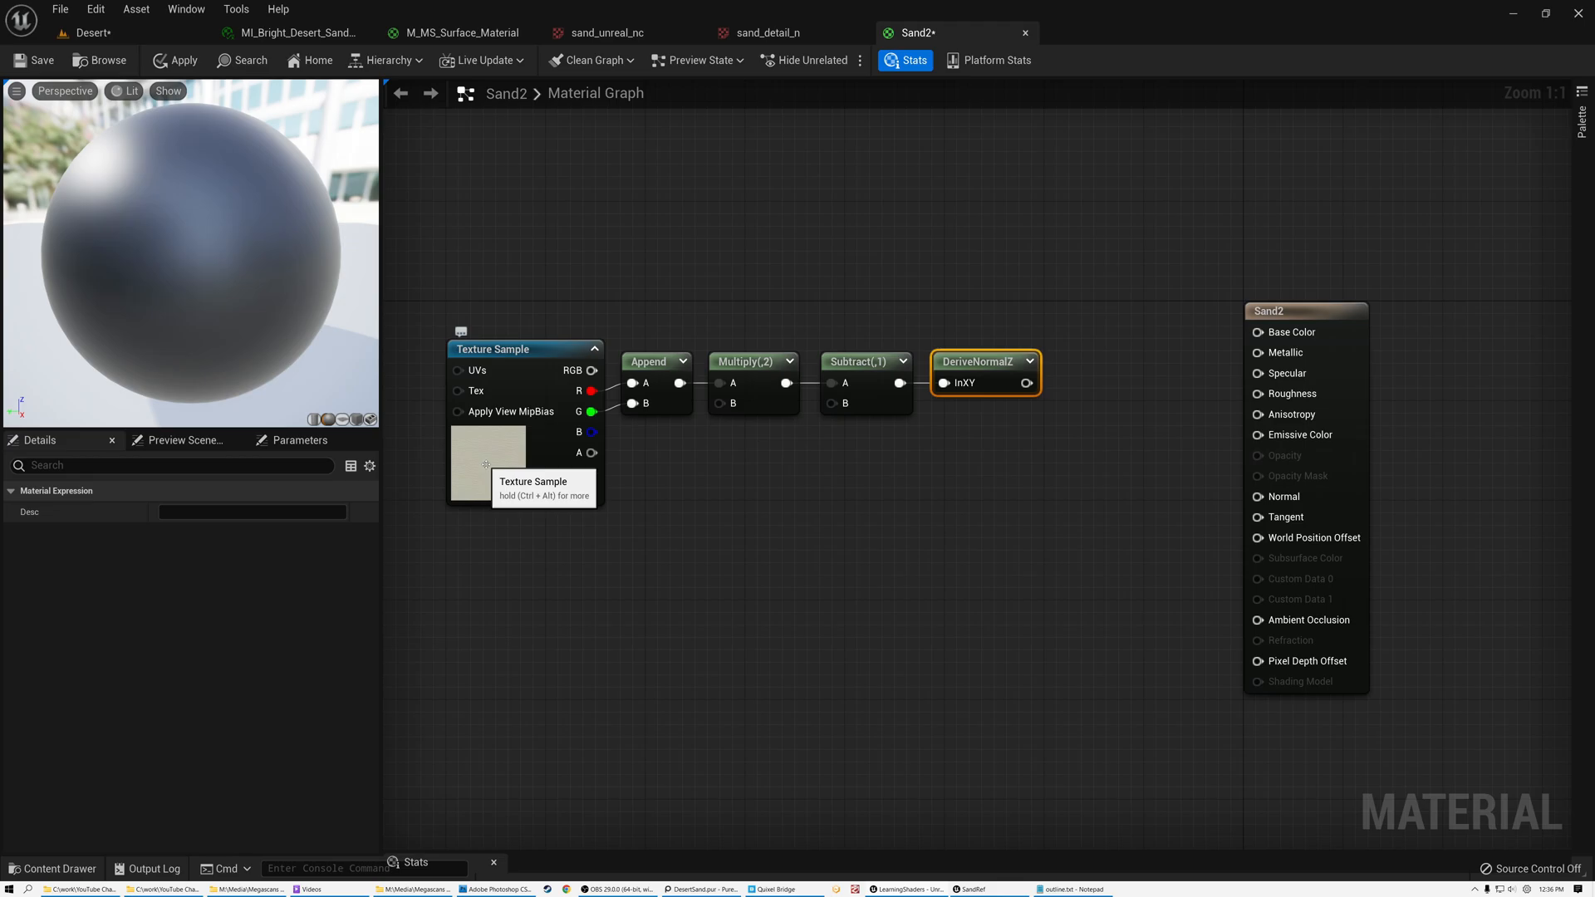
pyautogui.moveTo(650, 330); pyautogui.dragTo(976, 462)
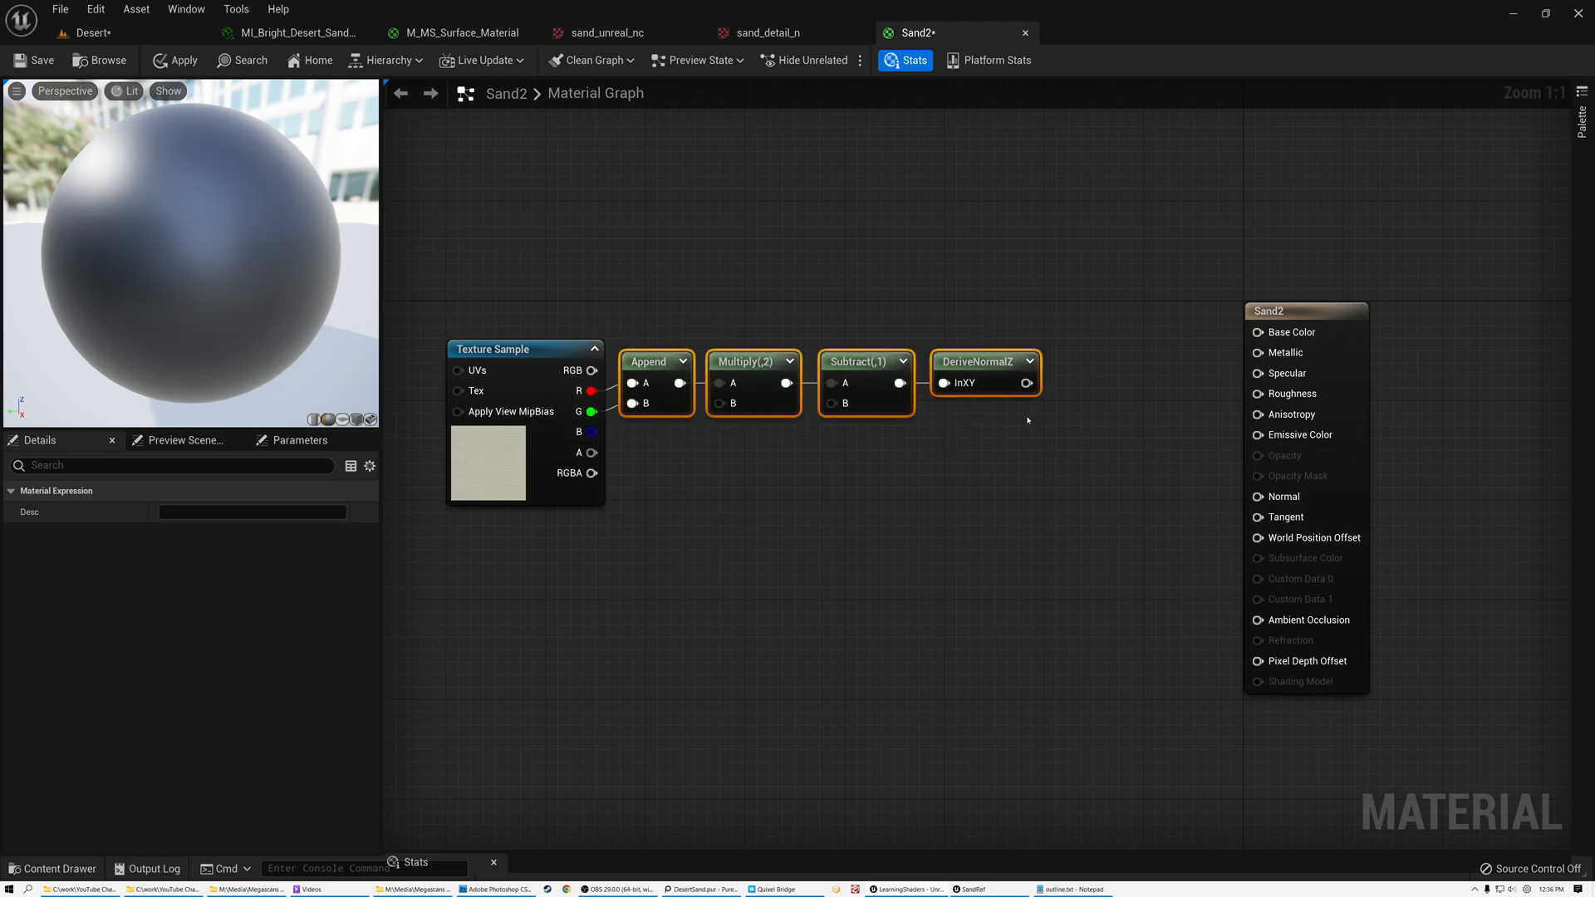
pyautogui.moveTo(1027, 383); pyautogui.dragTo(1258, 496)
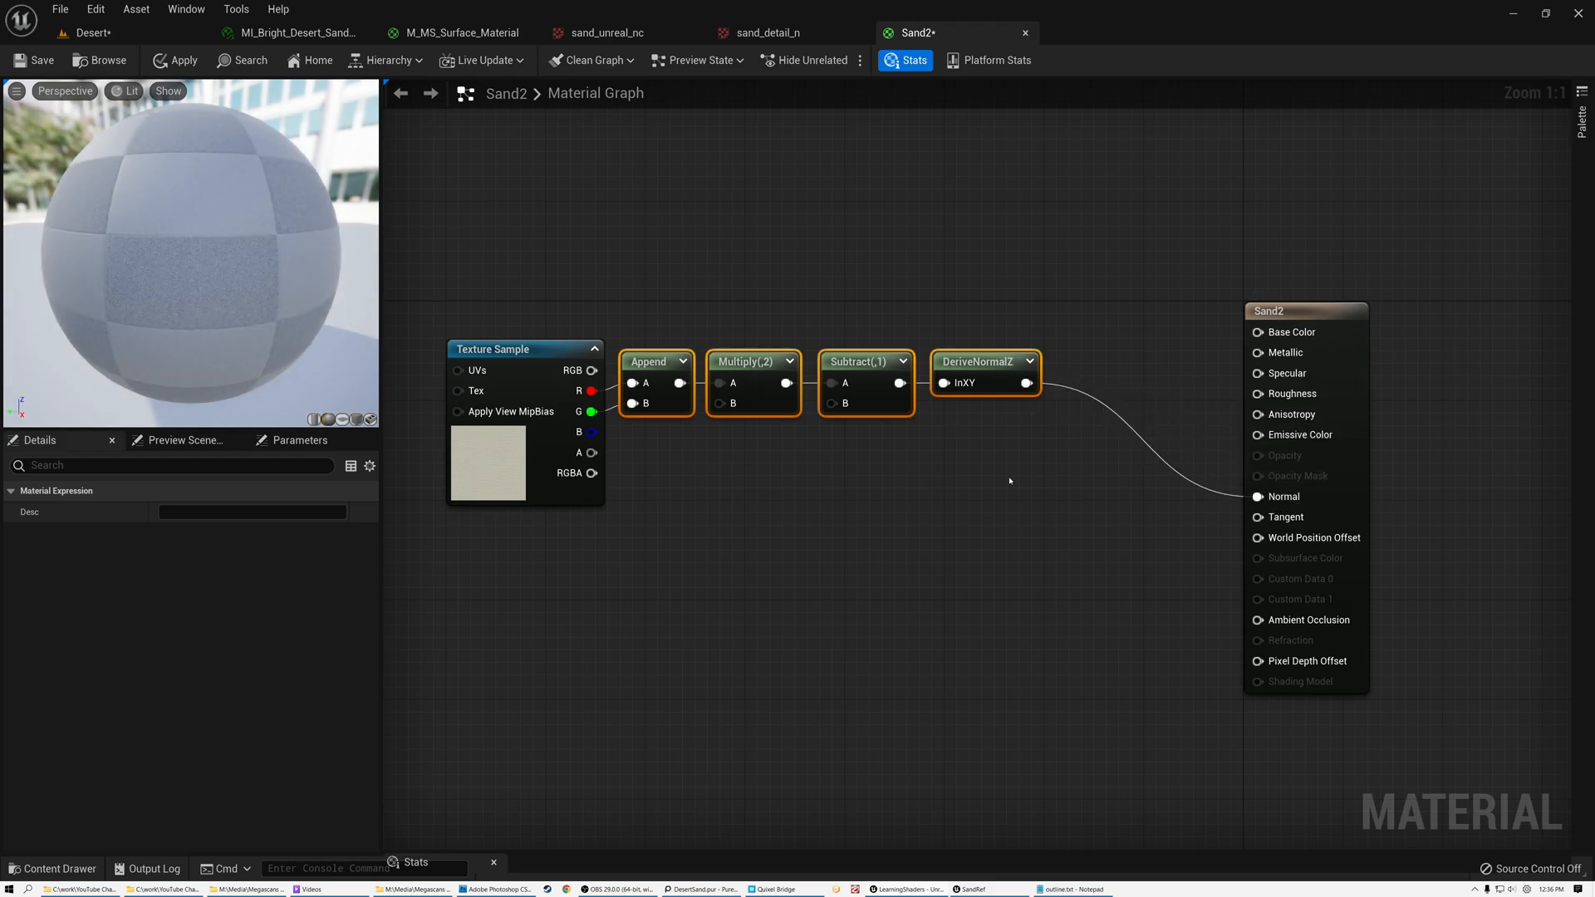
# Enlarge the material preview and examine the normal detail on the sphere from several angles and distances
pyautogui.moveTo(166, 258); pyautogui.dragTo(290, 253)
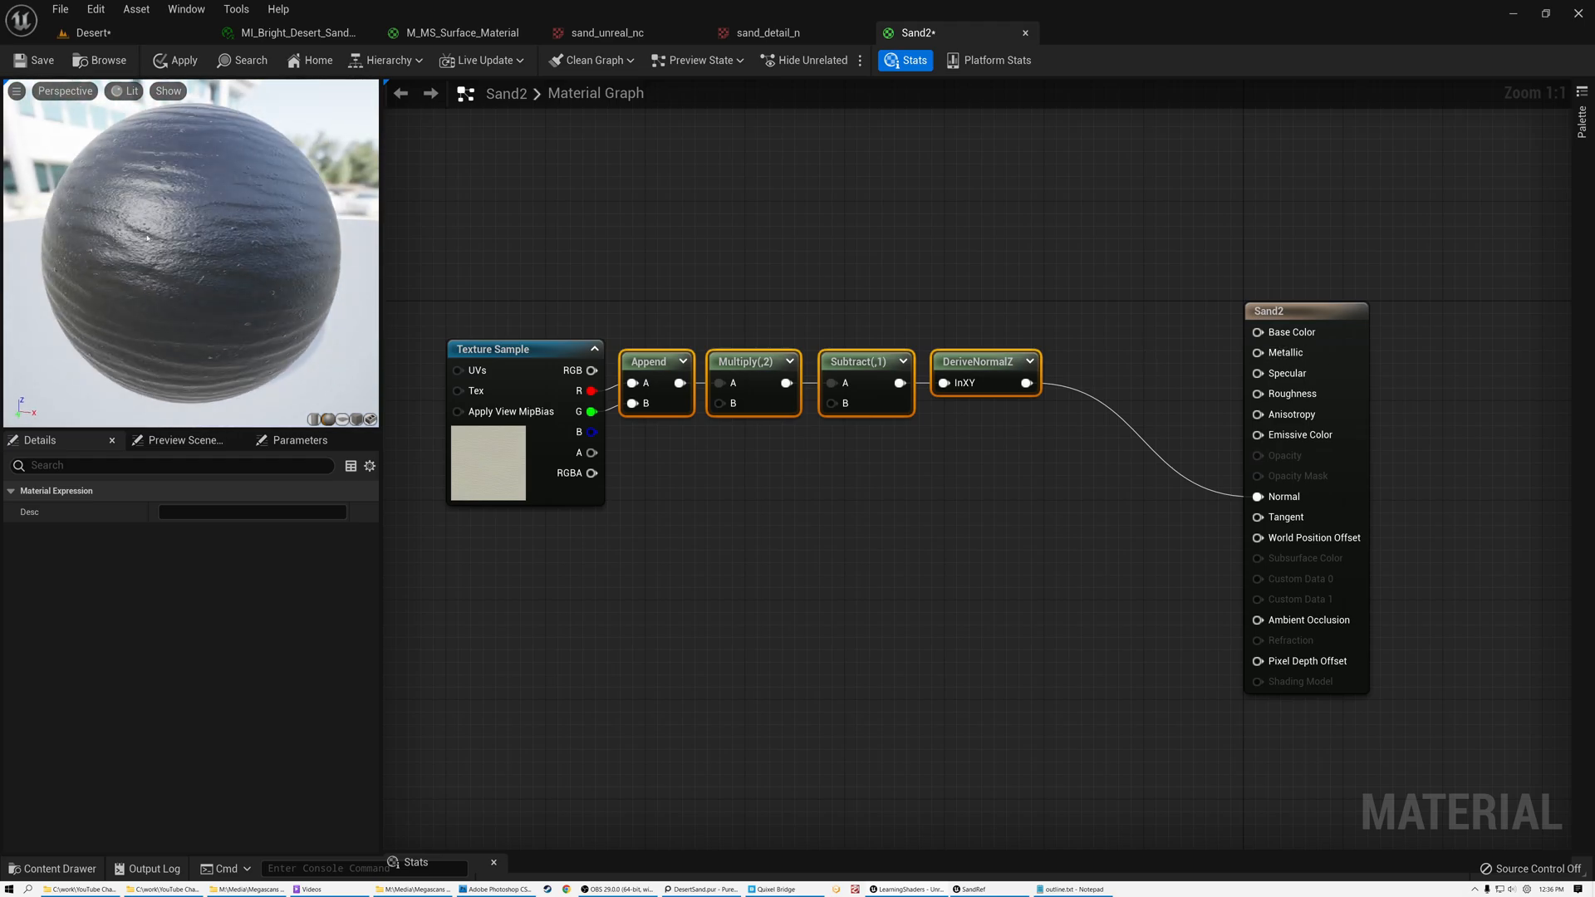
pyautogui.moveTo(154, 429); pyautogui.dragTo(158, 502)
pyautogui.scroll(3, 208, 276)
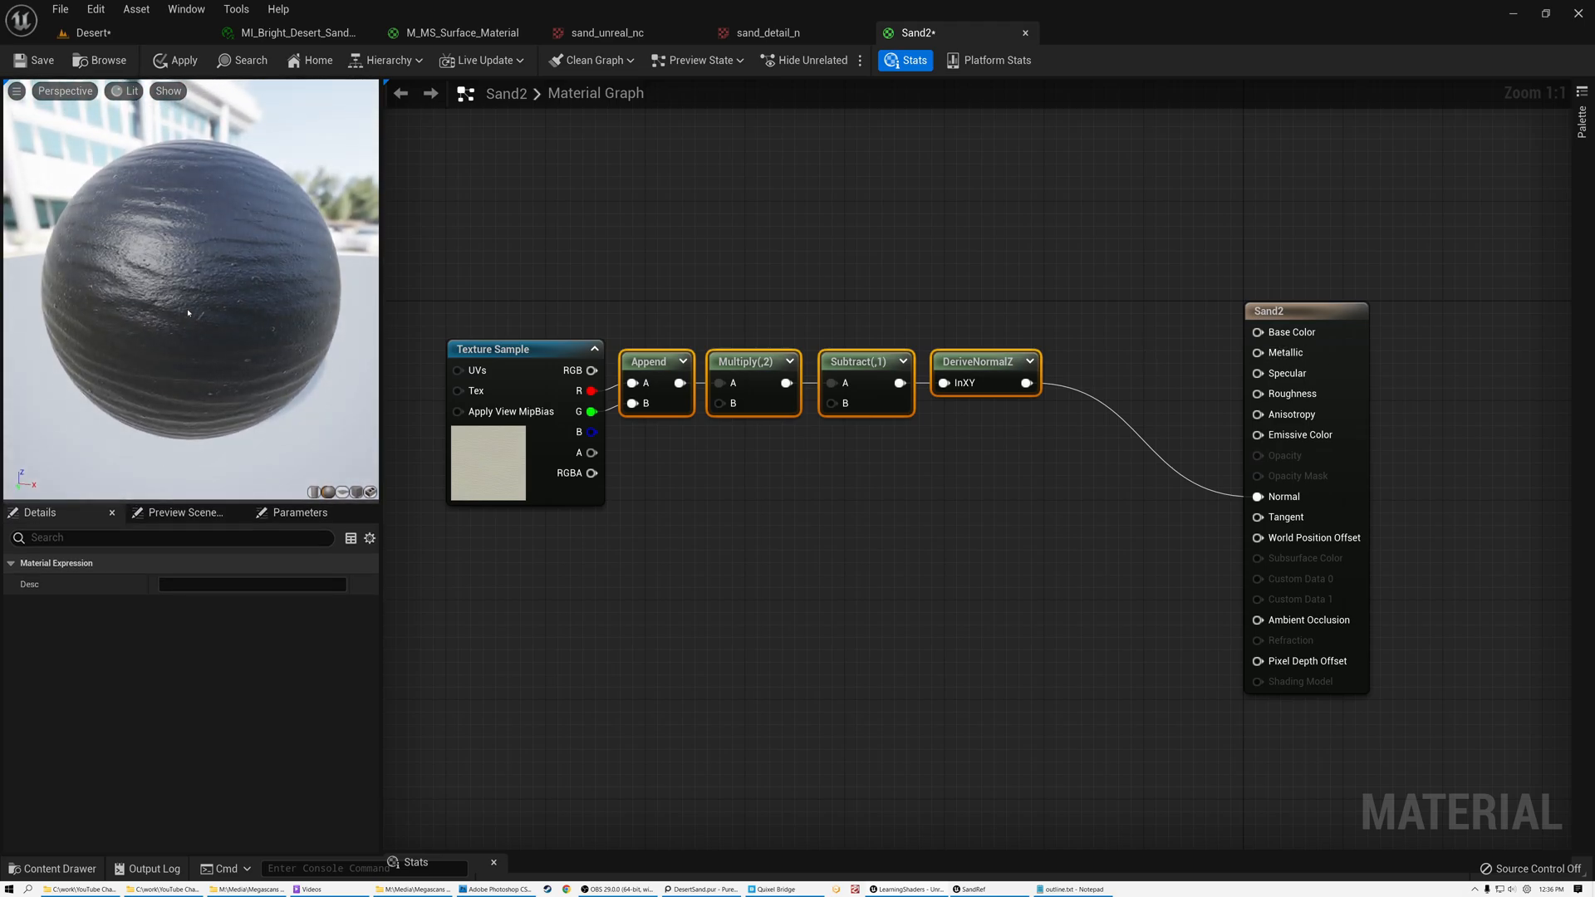
pyautogui.moveTo(207, 275); pyautogui.dragTo(249, 274)
pyautogui.scroll(-3, 191, 282)
pyautogui.moveTo(496, 267); pyautogui.dragTo(634, 294, button='right')
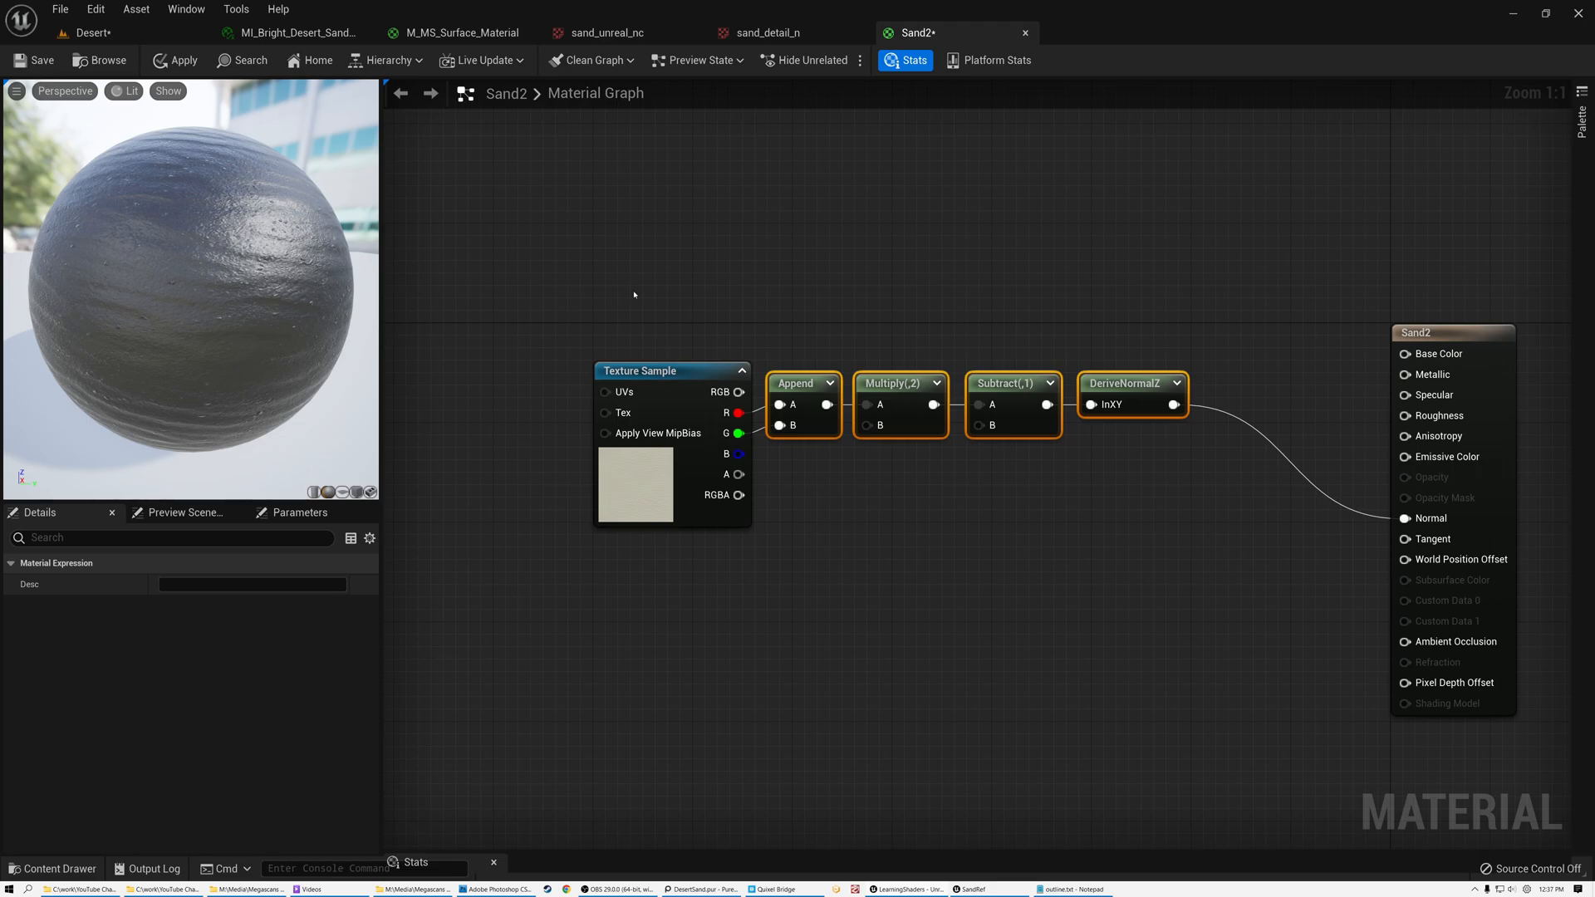
pyautogui.moveTo(216, 213); pyautogui.dragTo(287, 222)
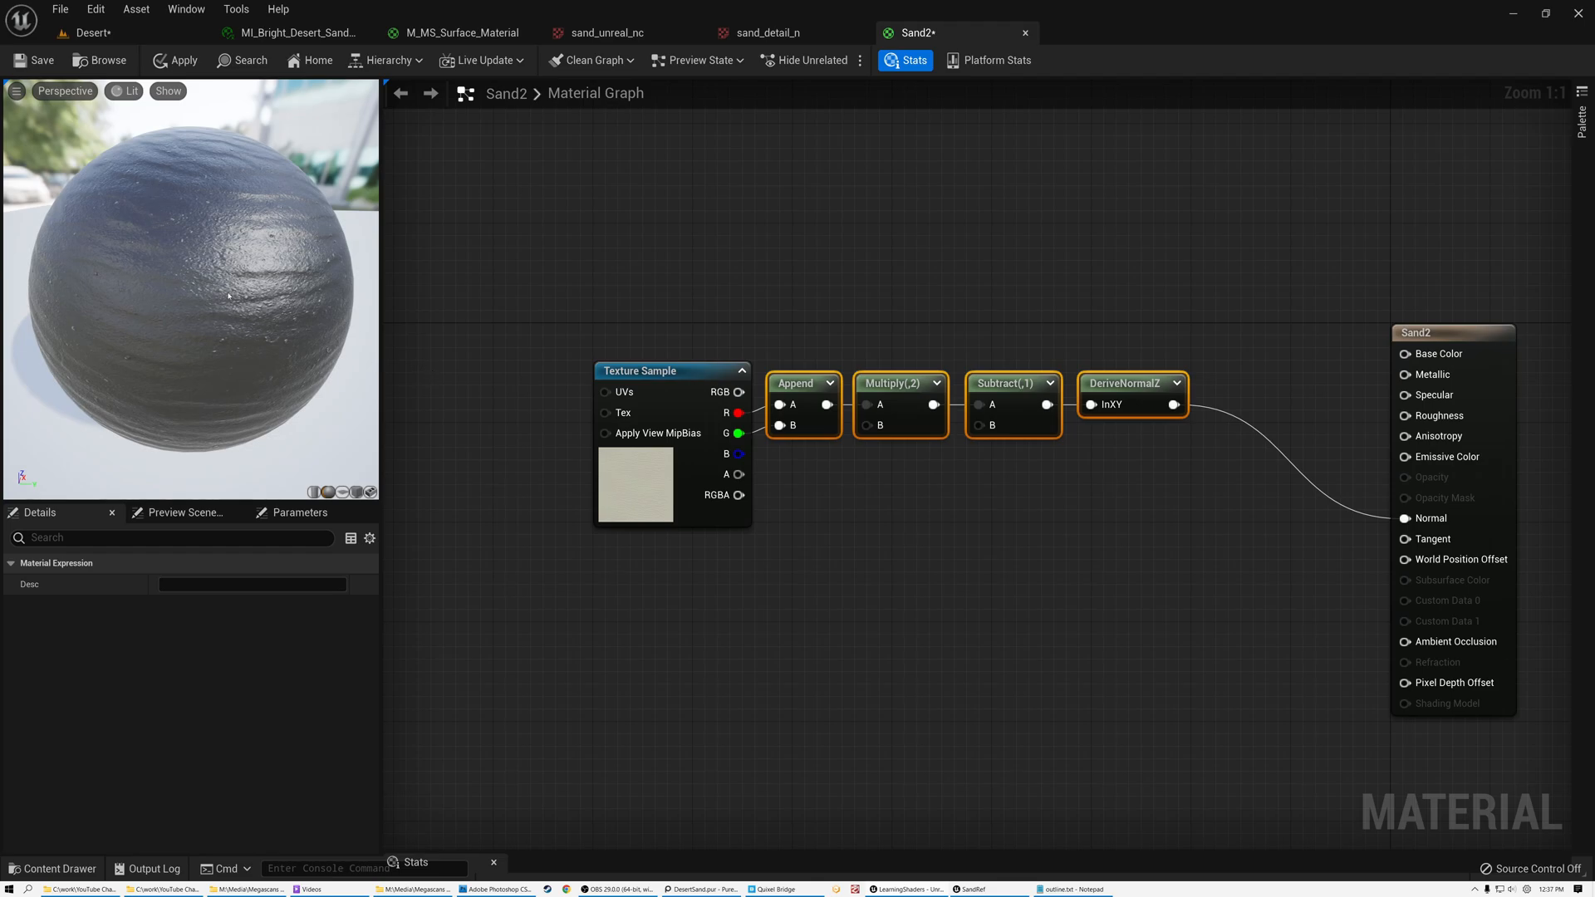
pyautogui.moveTo(216, 335); pyautogui.dragTo(265, 339)
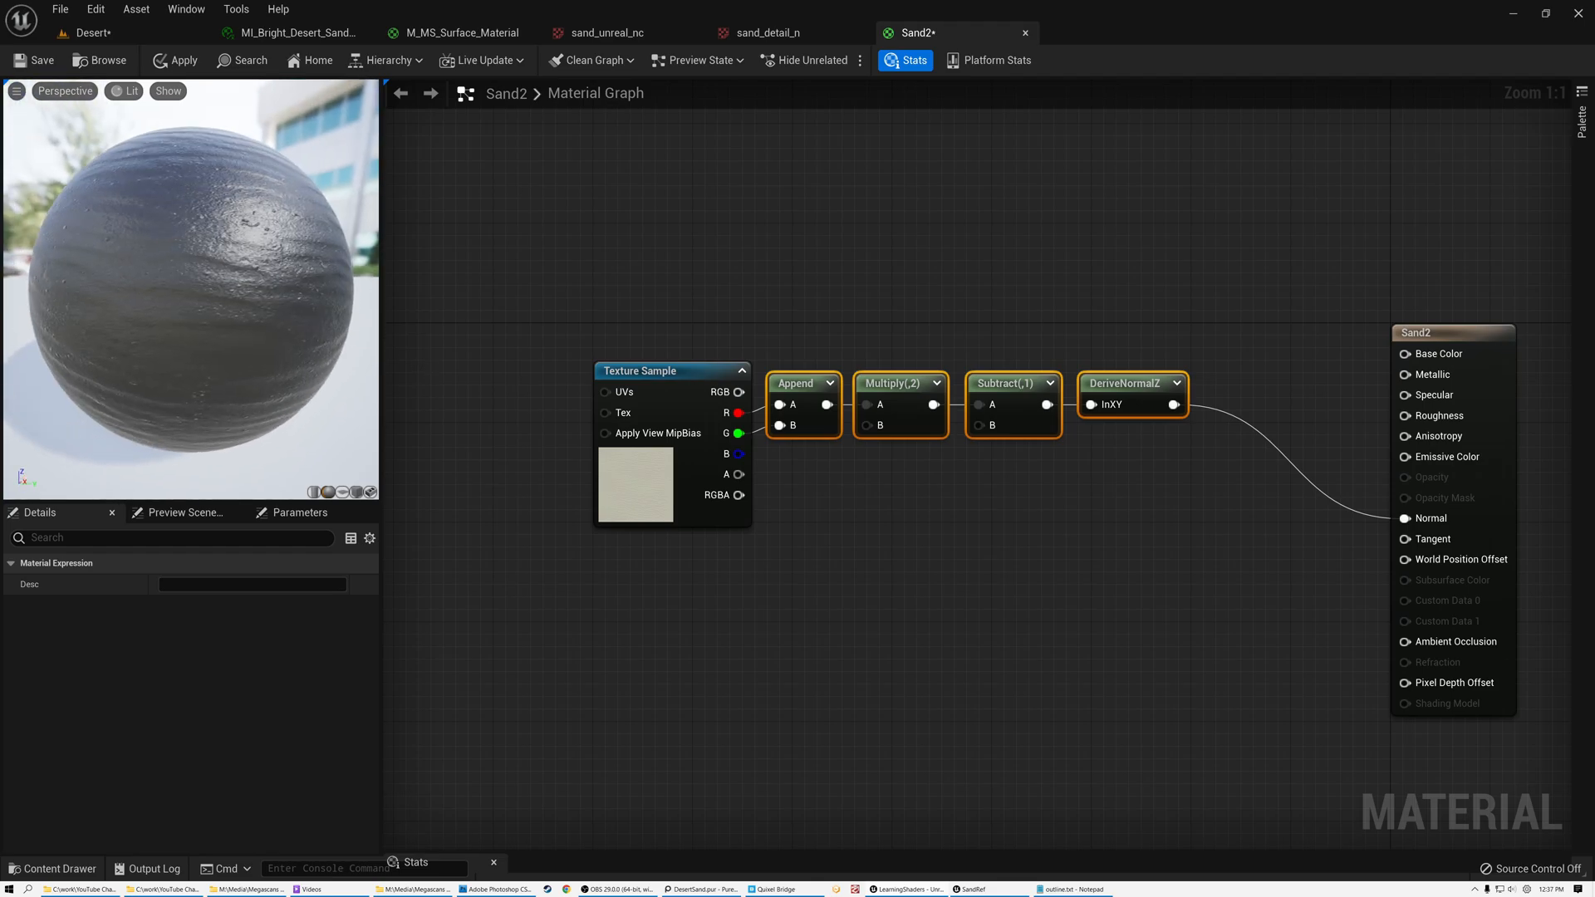
# Add a TextureCoordinate node in front of the Texture Sample
pyautogui.moveTo(524, 355); pyautogui.dragTo(630, 346, button='right')
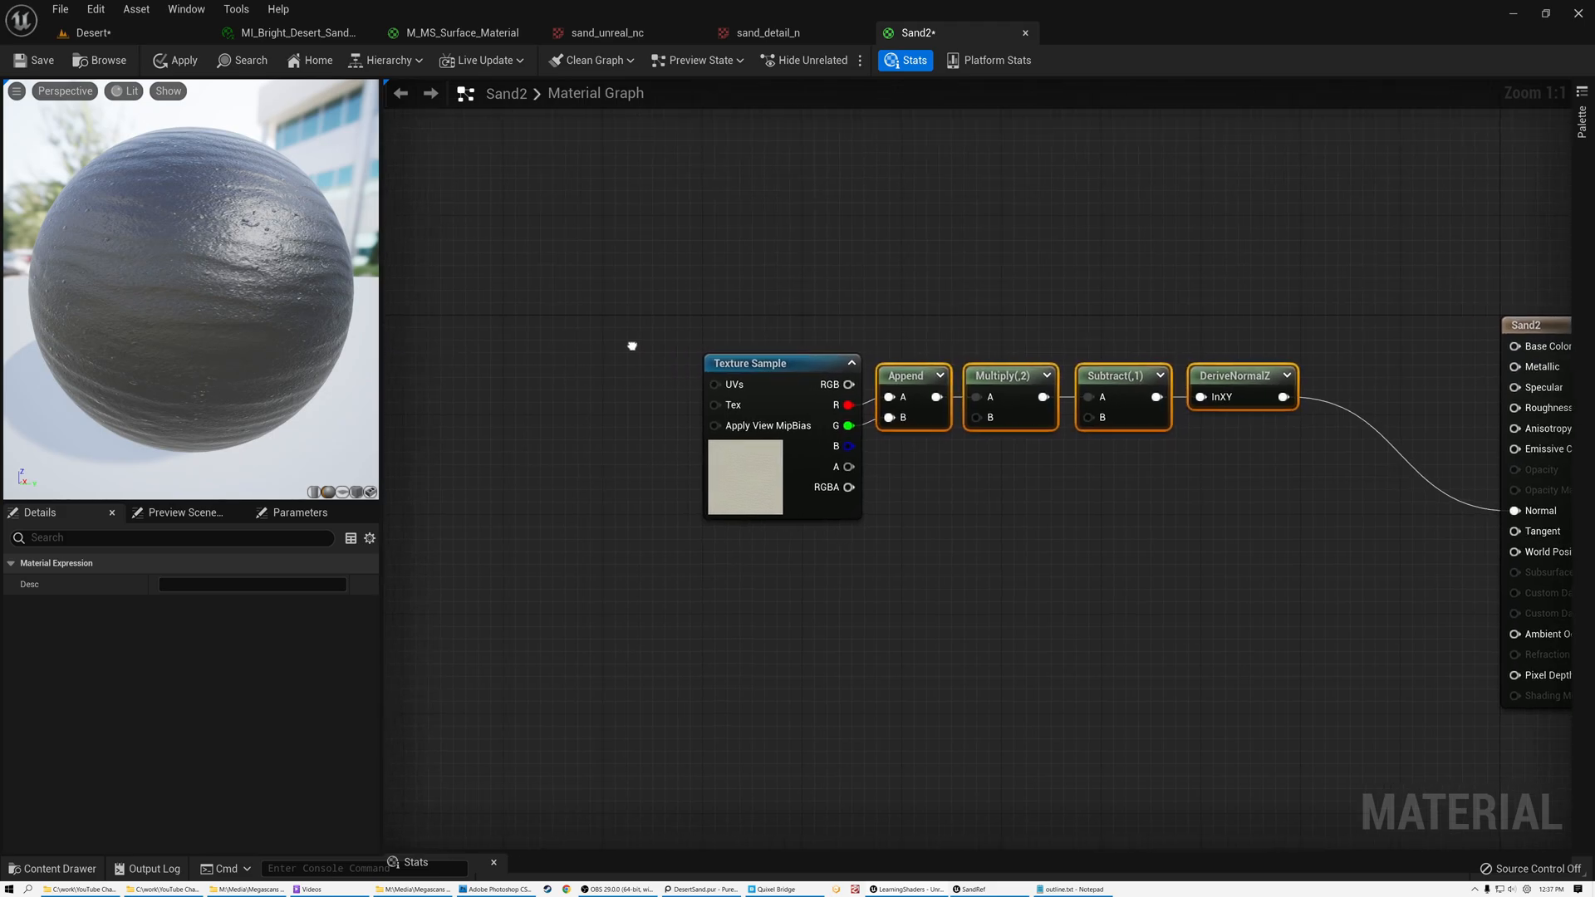
pyautogui.click(566, 366)
pyautogui.rightClick(566, 366)
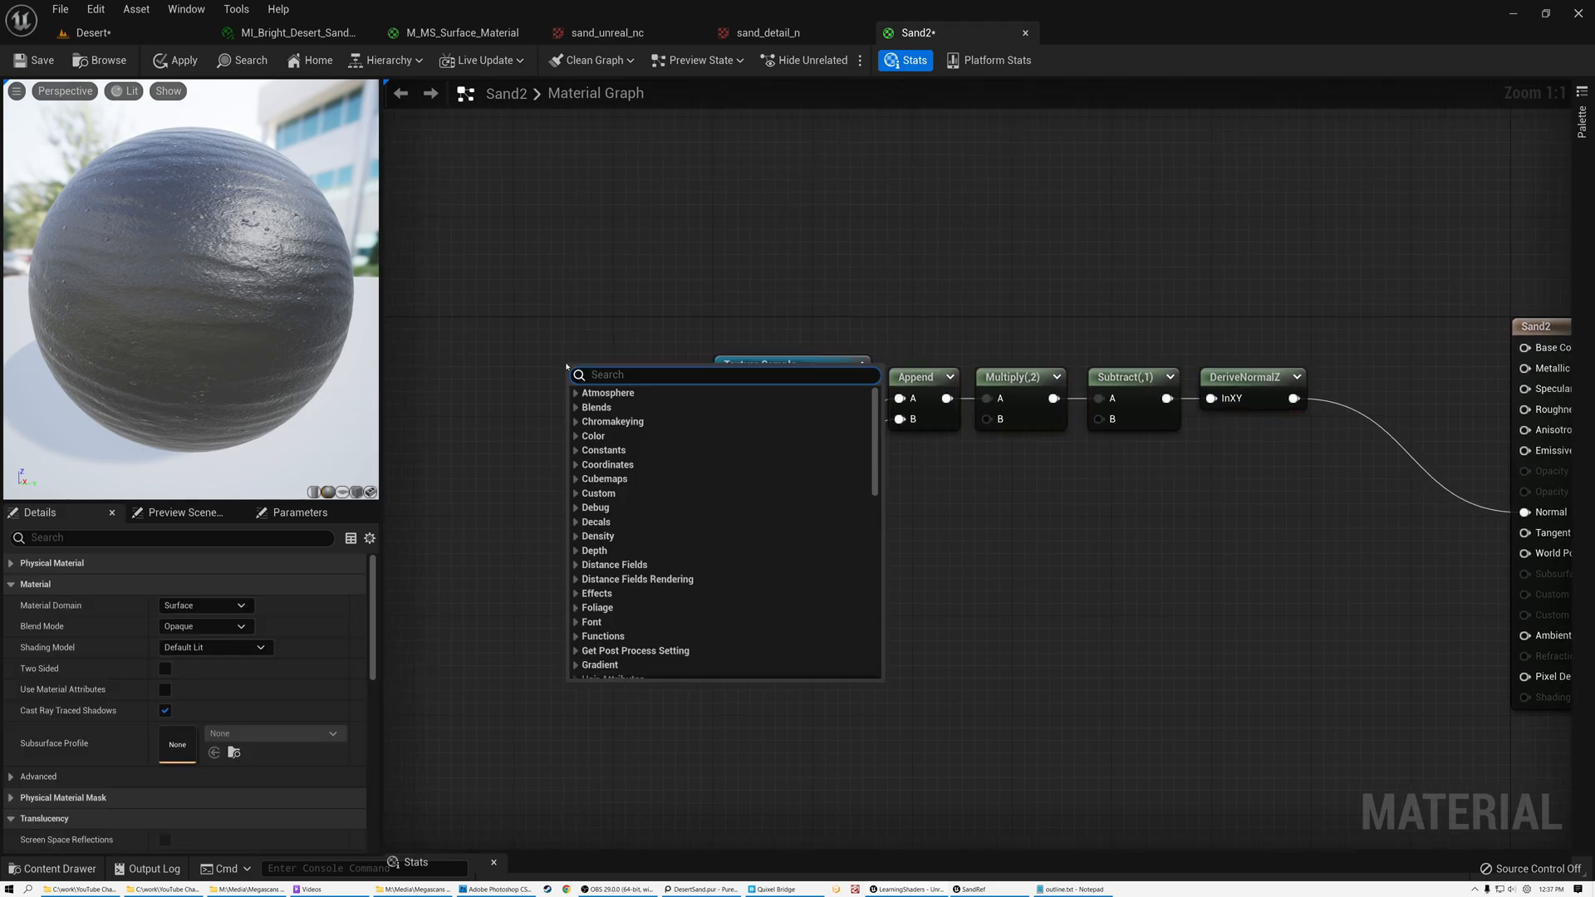
pyautogui.write('tex')
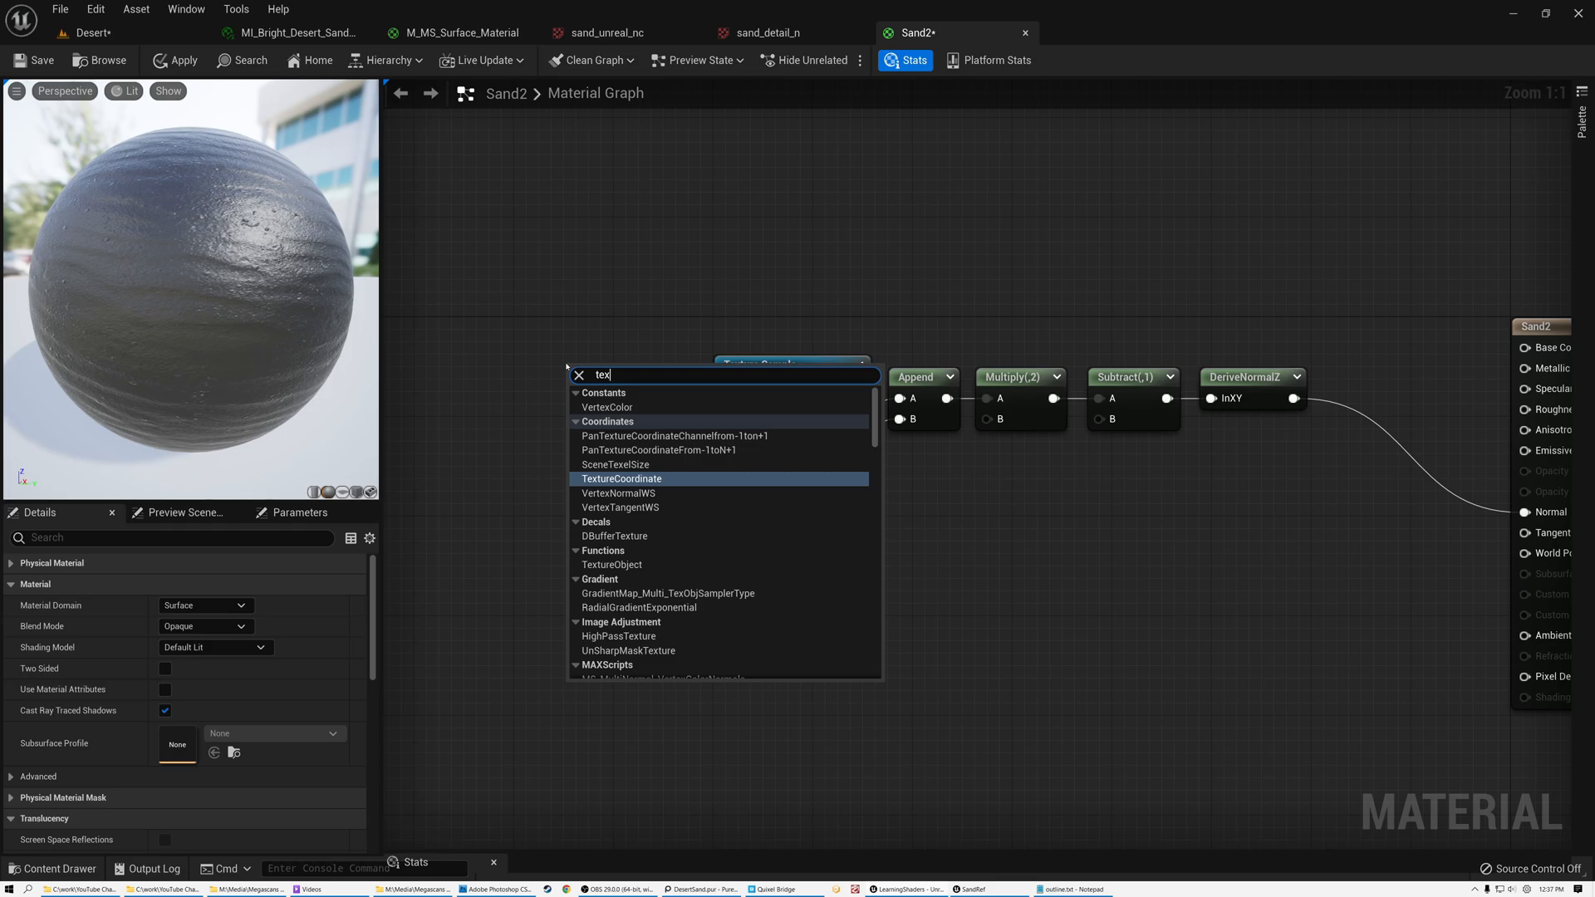
pyautogui.click(621, 479)
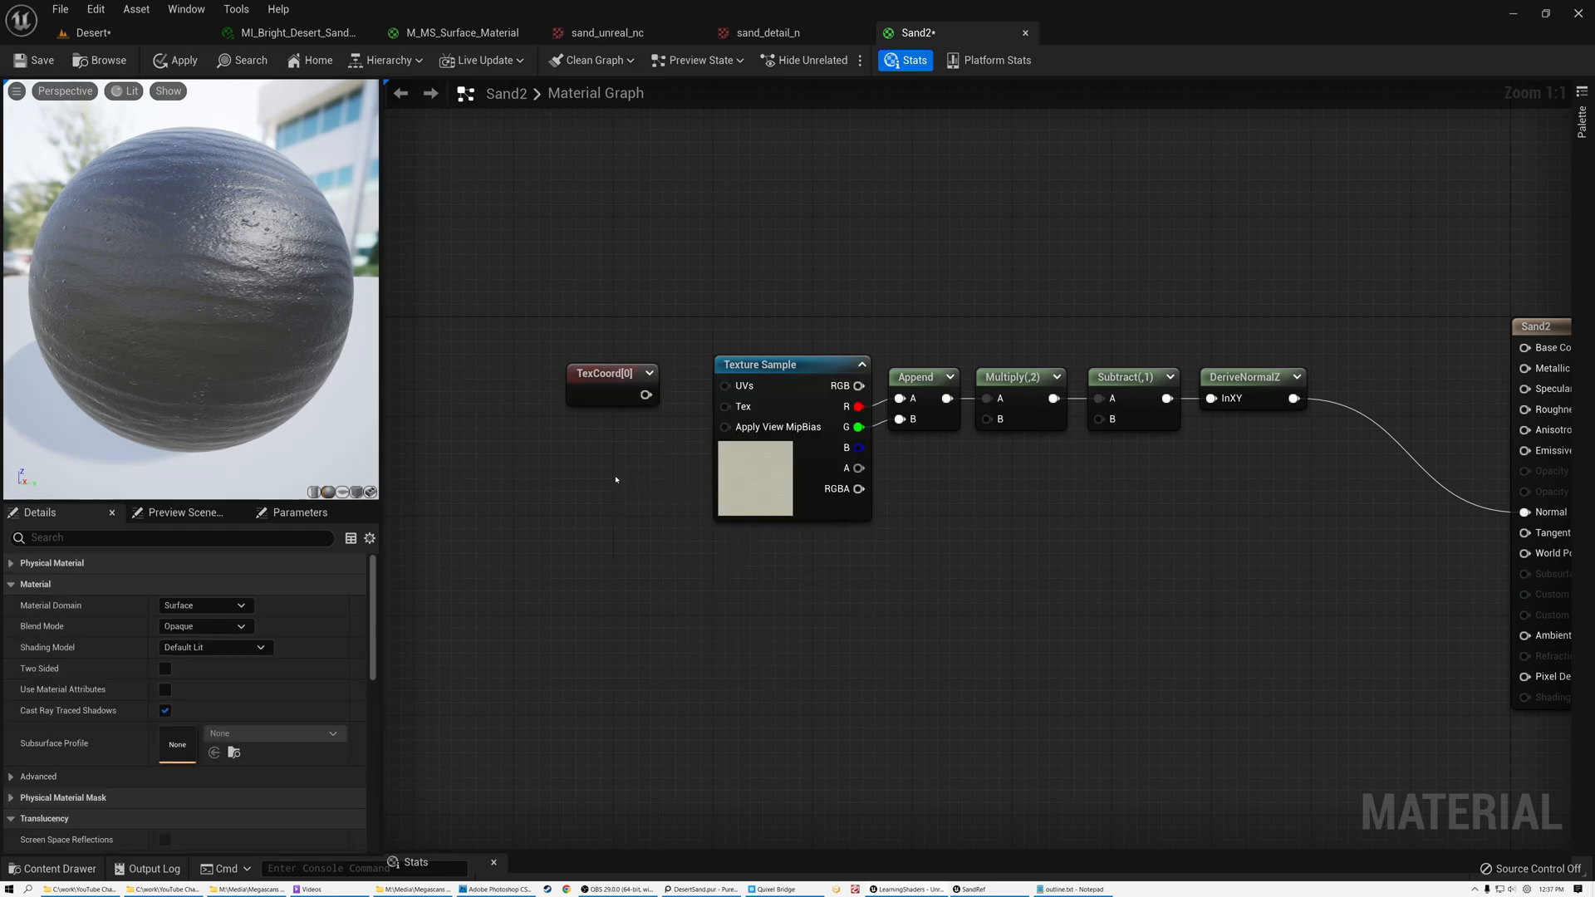
# Scale the texture coordinates with a Multiply node with Const B set to 0.1, placed between TexCoord and the Texture Sample
pyautogui.moveTo(651, 376); pyautogui.dragTo(607, 381)
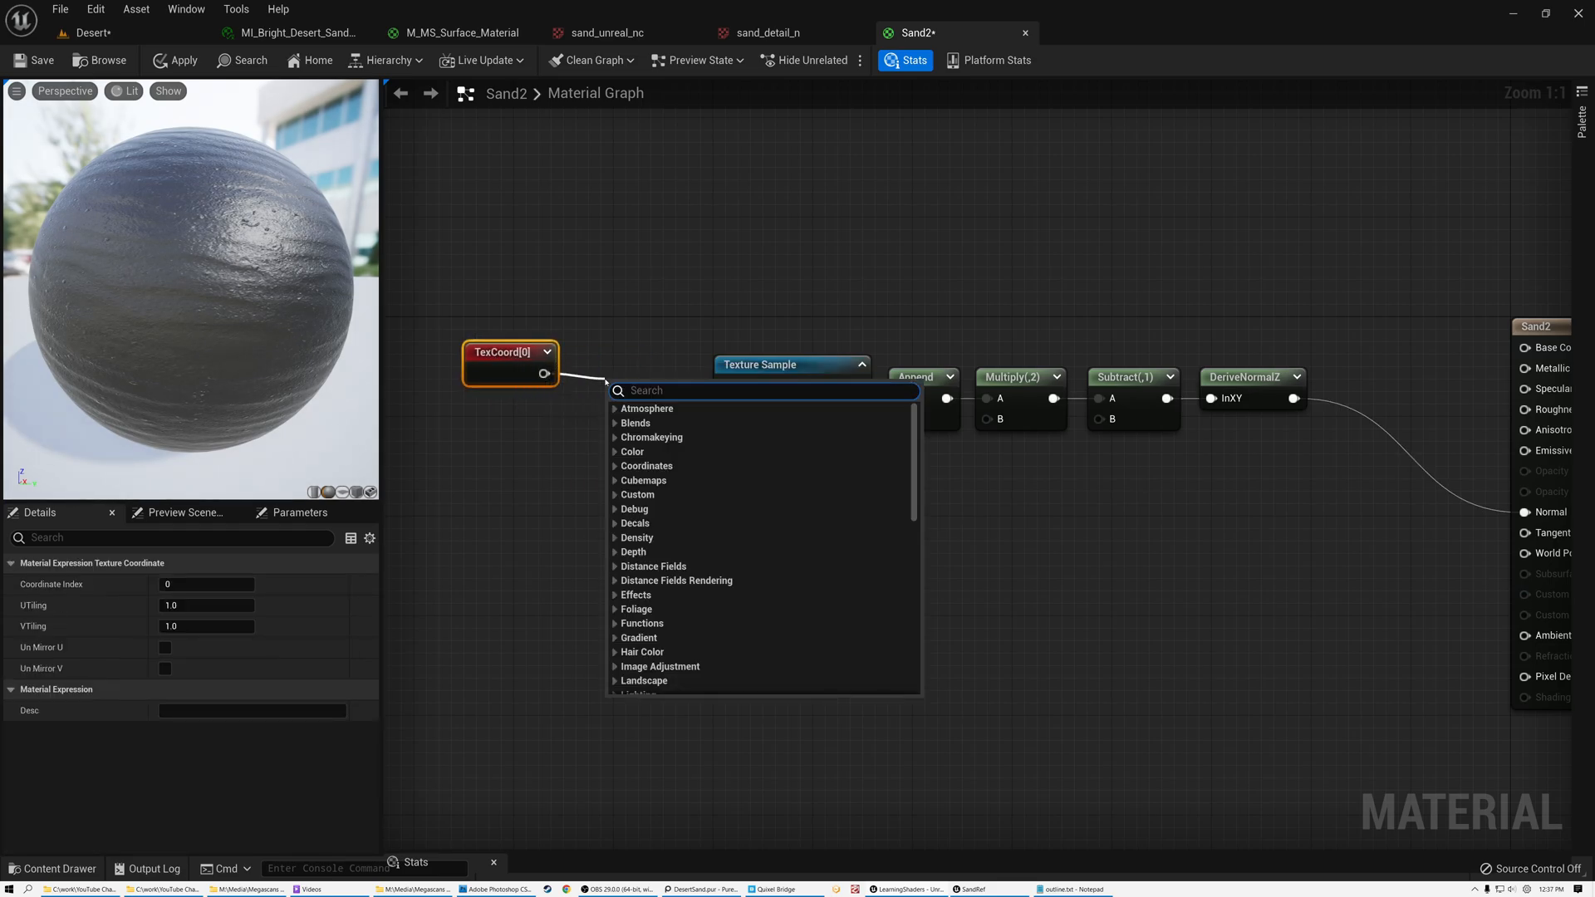
pyautogui.write('mult')
pyautogui.click(643, 513)
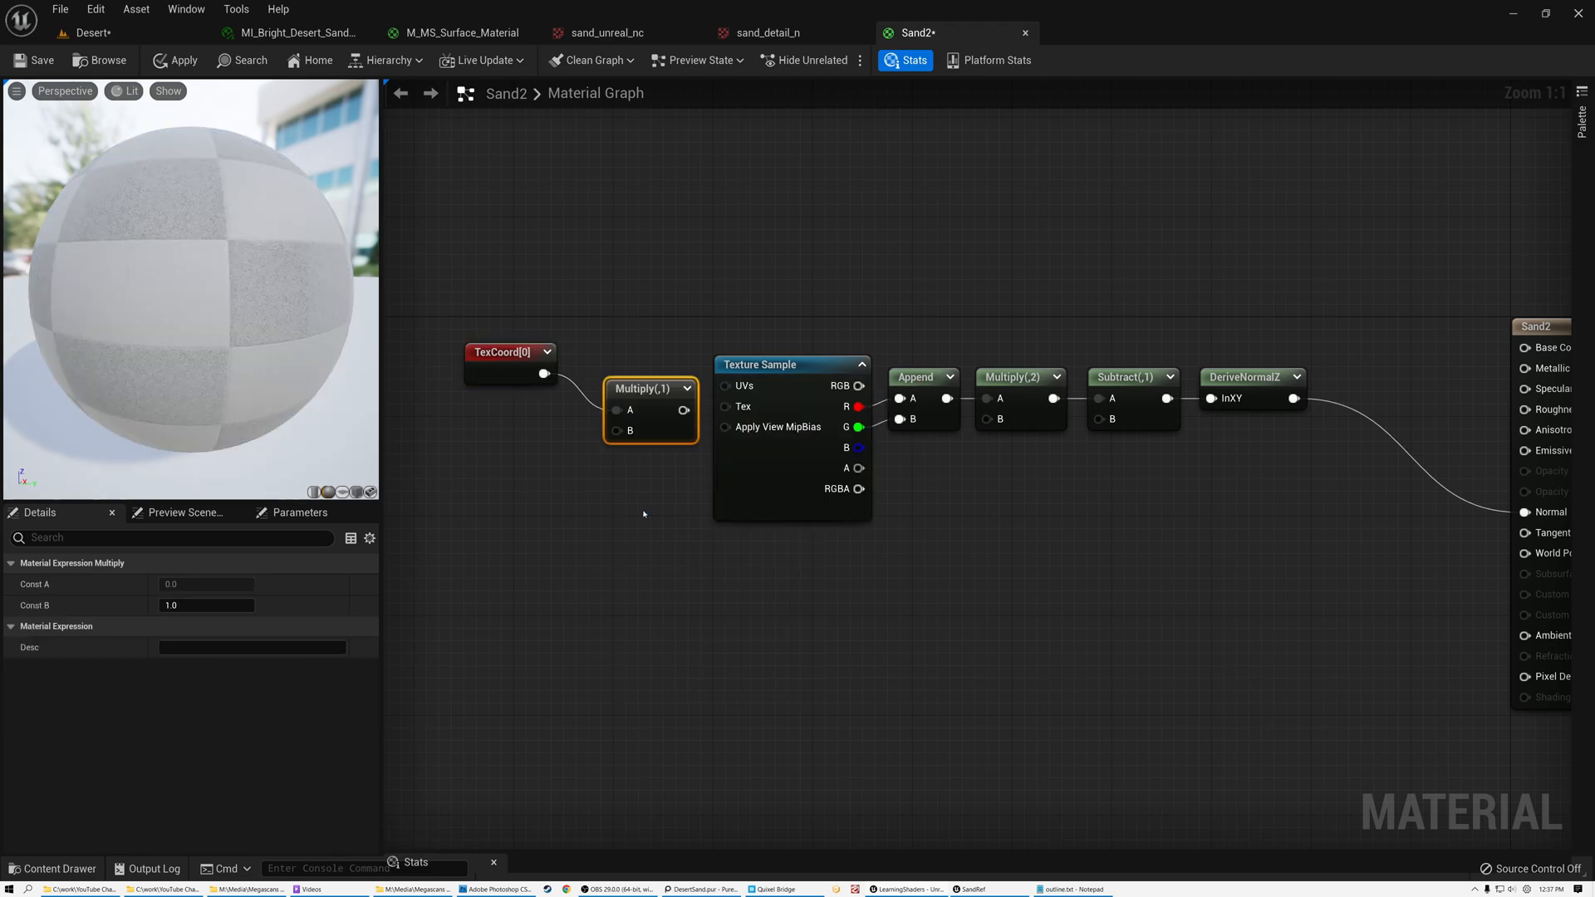
pyautogui.click(644, 514)
pyautogui.moveTo(625, 388); pyautogui.dragTo(607, 352)
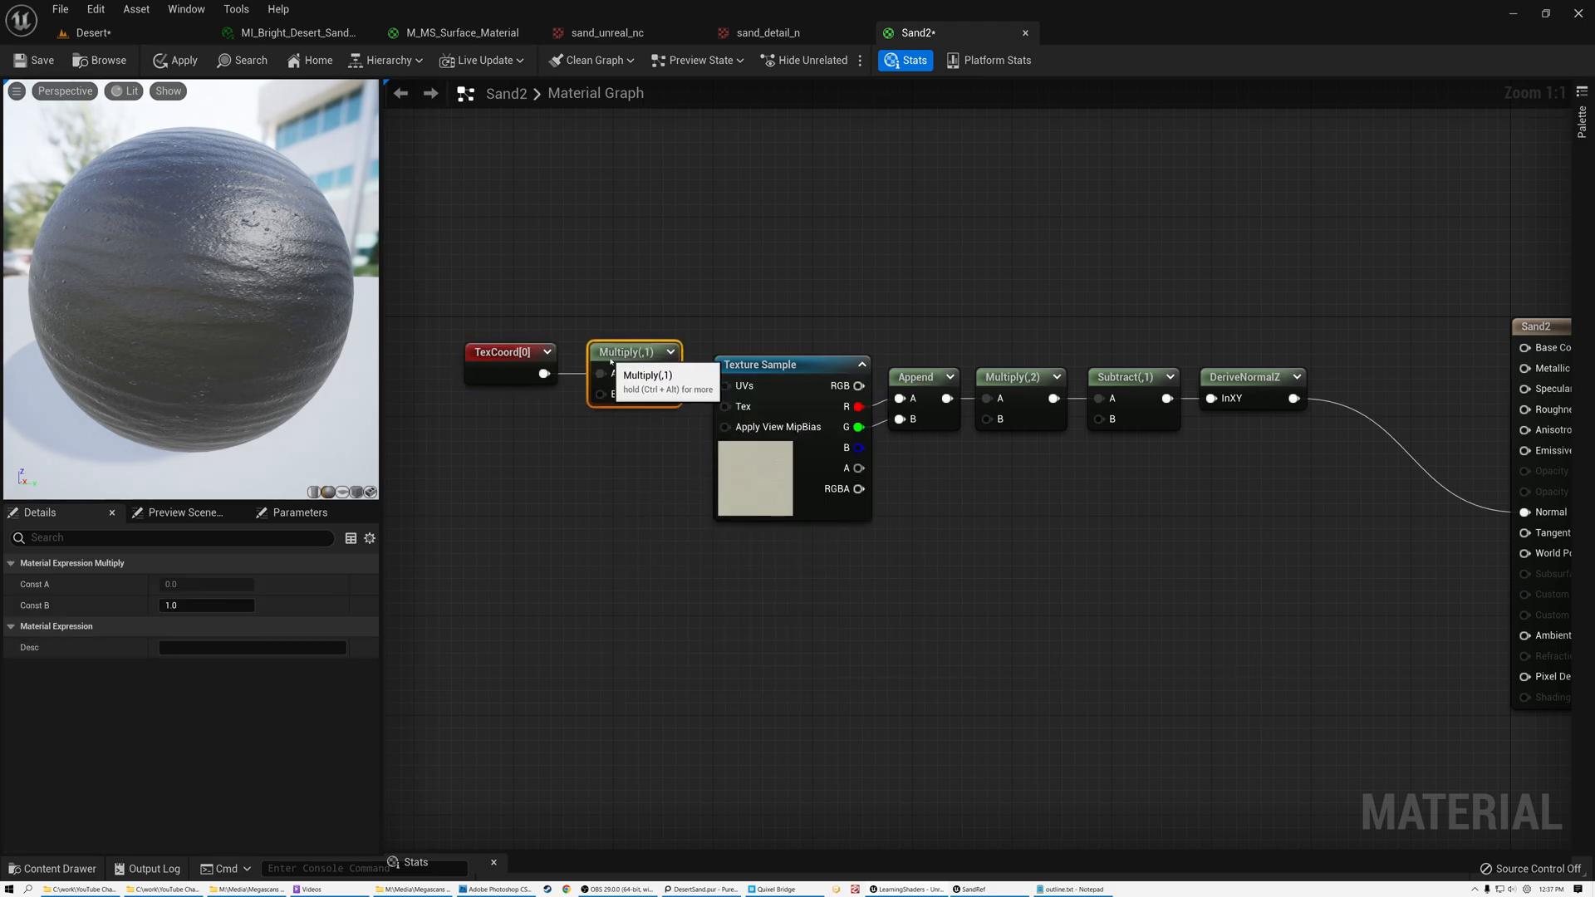
pyautogui.click(199, 607)
pyautogui.write('0.1')
pyautogui.press('Return')
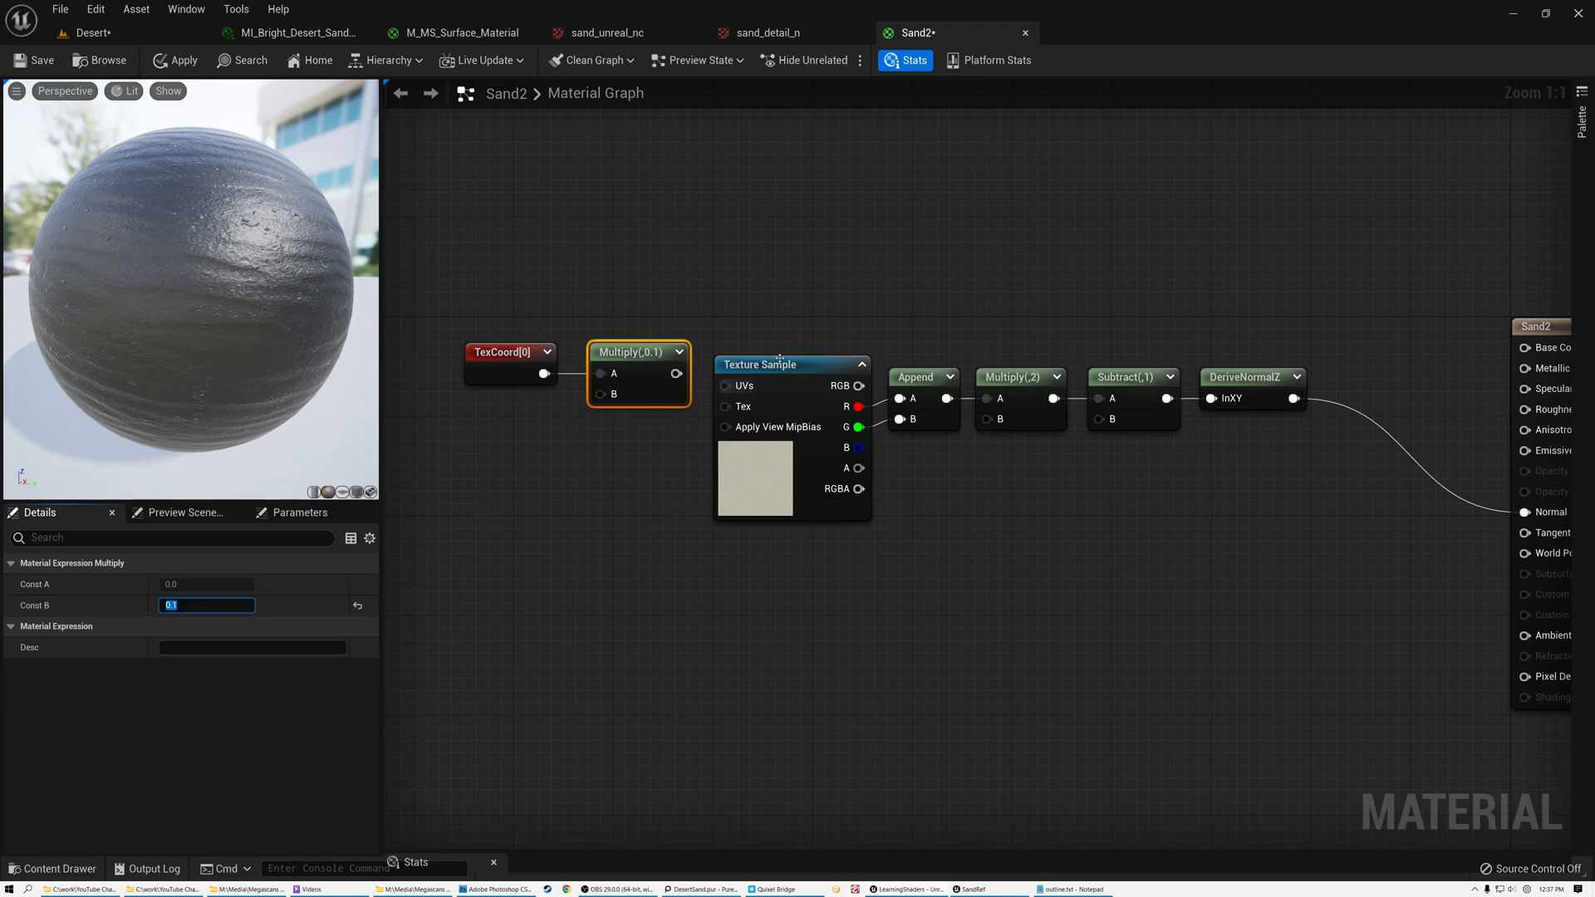
# Connect the scaled coordinates to the Texture Sample's UVs, align the two coordinate nodes with it, and save Sand2
pyautogui.moveTo(676, 374); pyautogui.dragTo(726, 388)
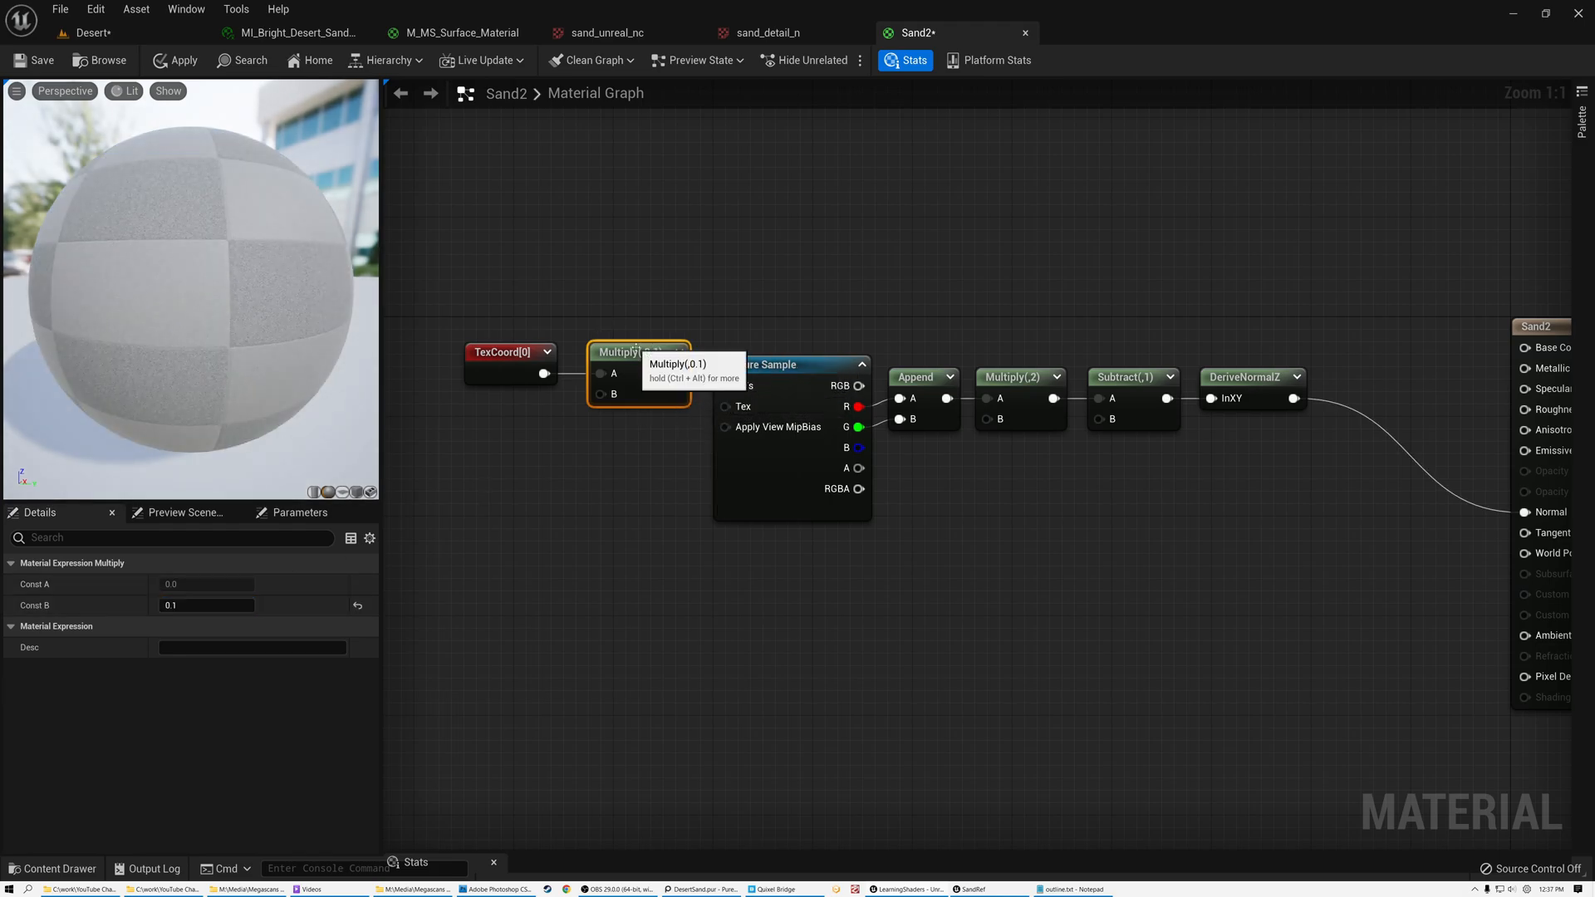
pyautogui.moveTo(635, 353); pyautogui.dragTo(637, 366)
pyautogui.moveTo(516, 352); pyautogui.dragTo(515, 366)
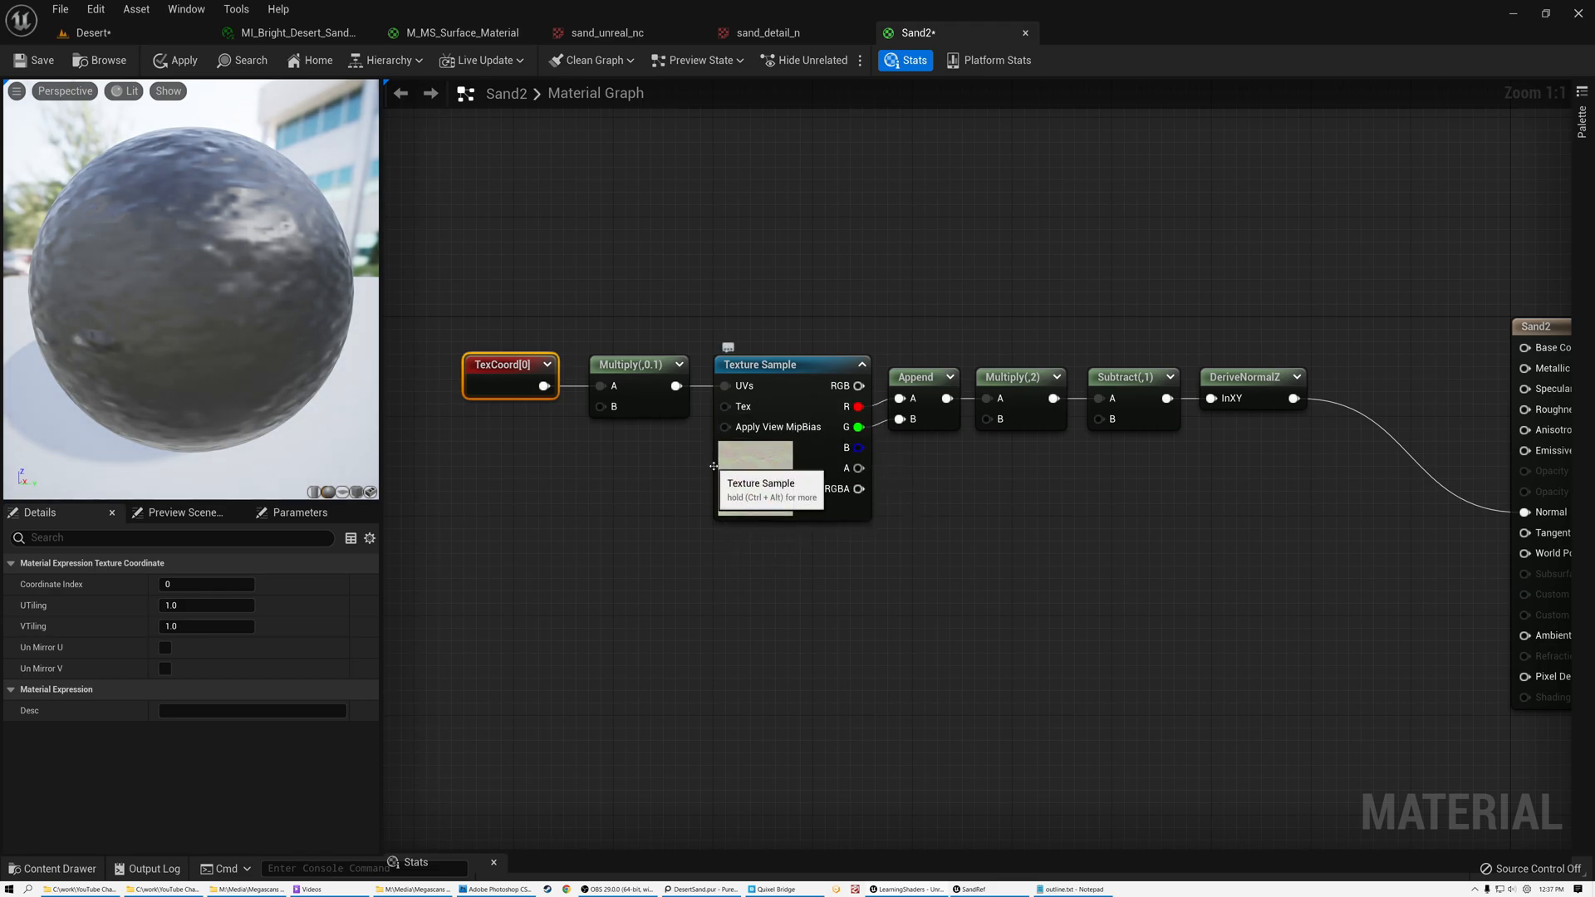
pyautogui.hotkey('ctrl', 's')
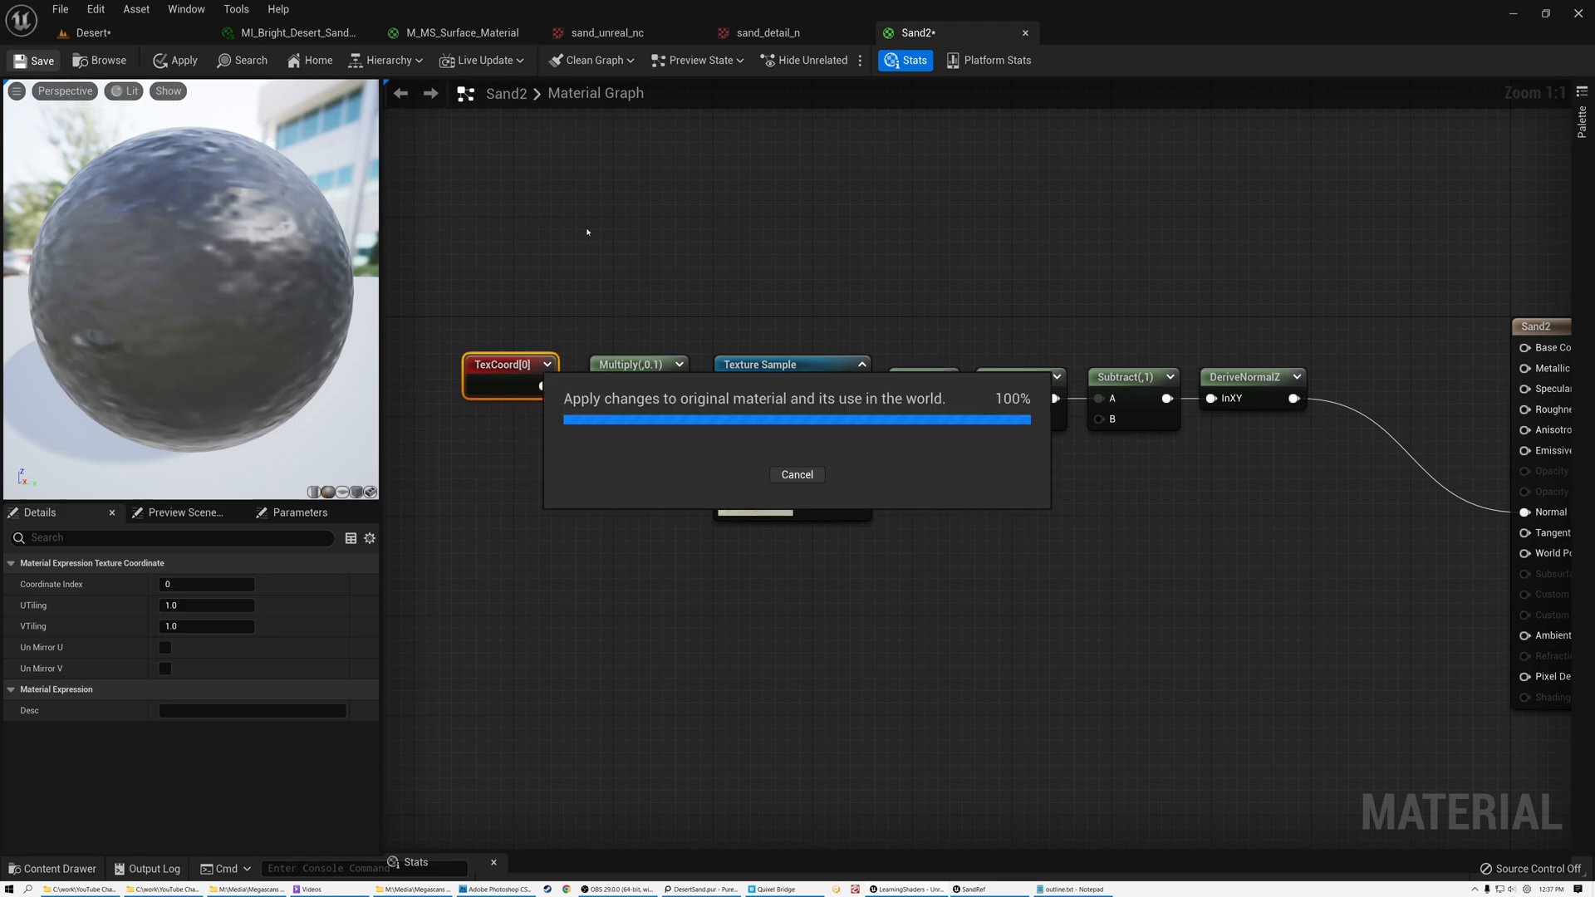
# Assign Sand2 as the Landscape Material of the Landscape in the Desert level
pyautogui.click(116, 35)
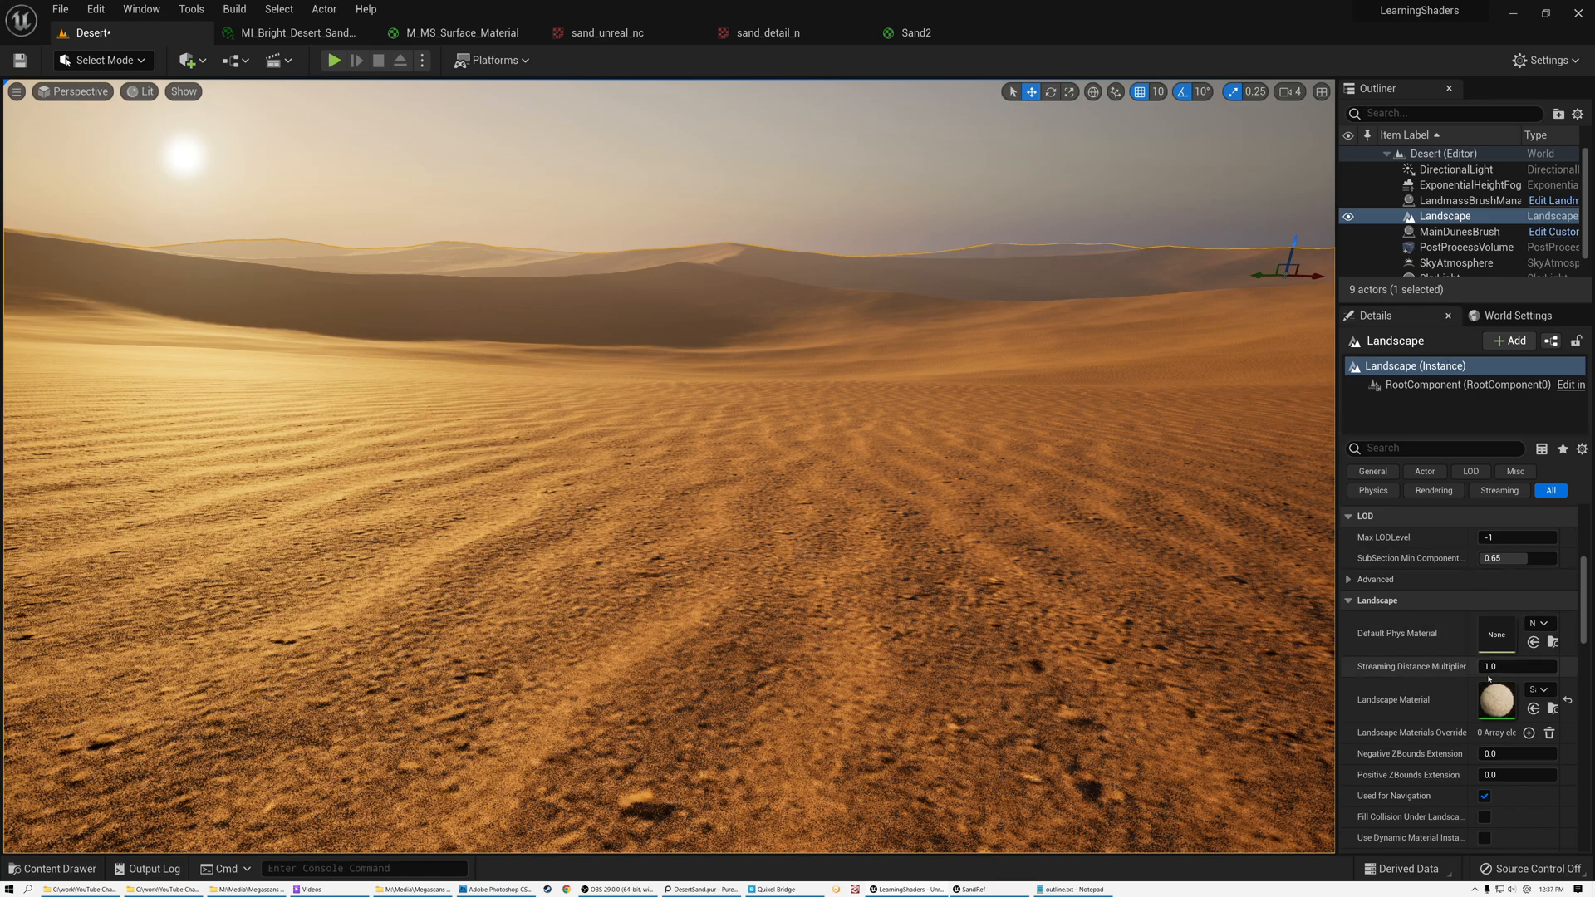
pyautogui.click(1543, 691)
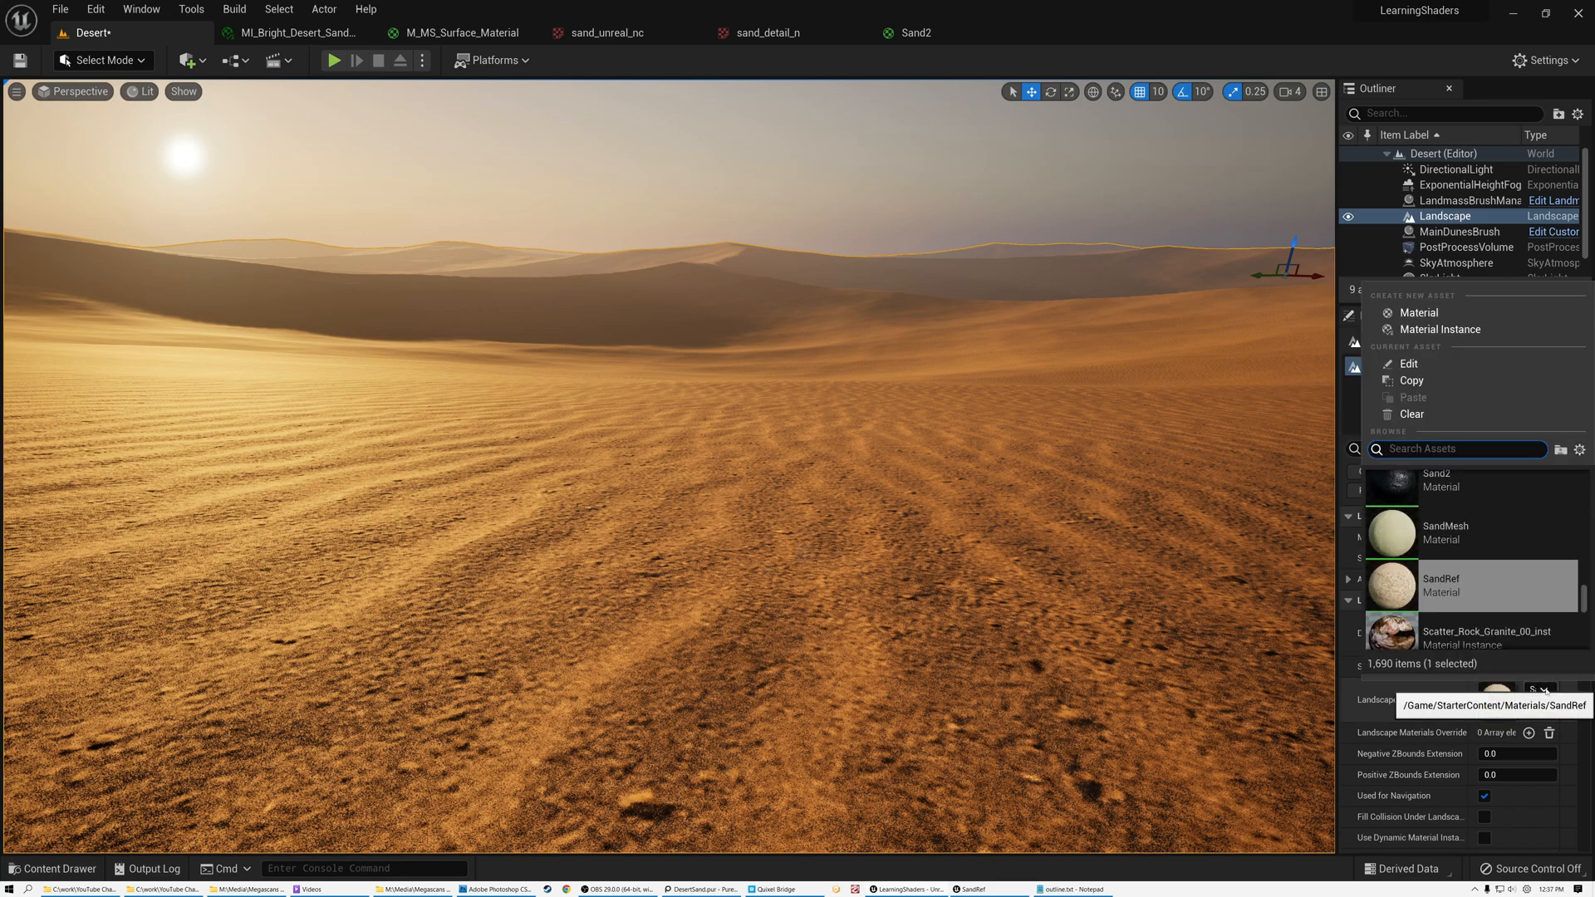
pyautogui.write('sand')
pyautogui.write('d2')
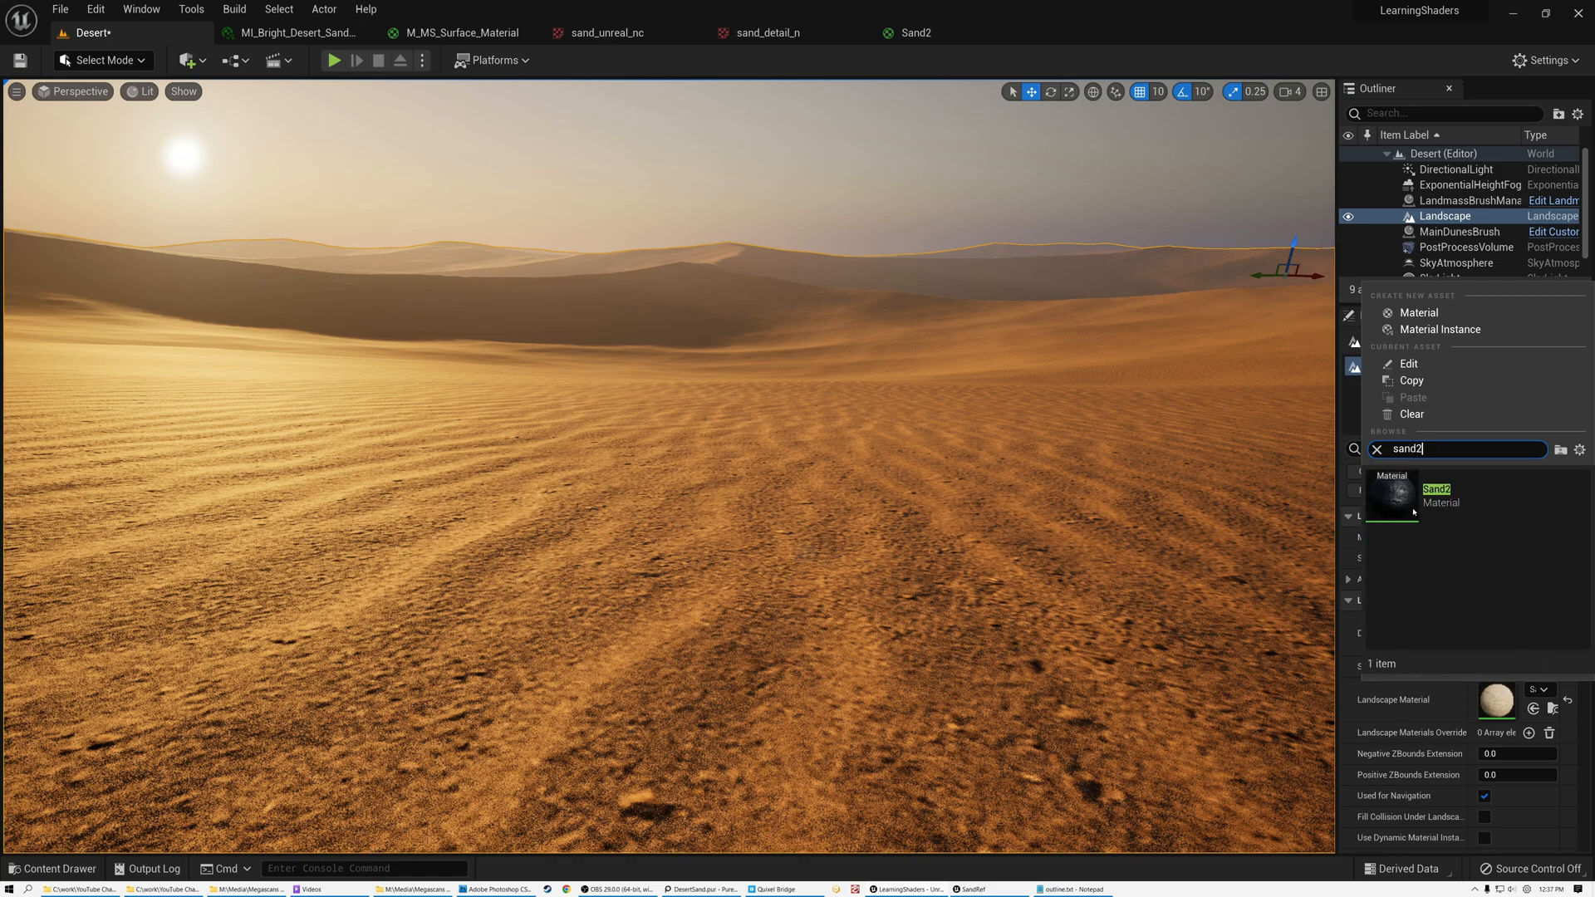
pyautogui.click(1416, 516)
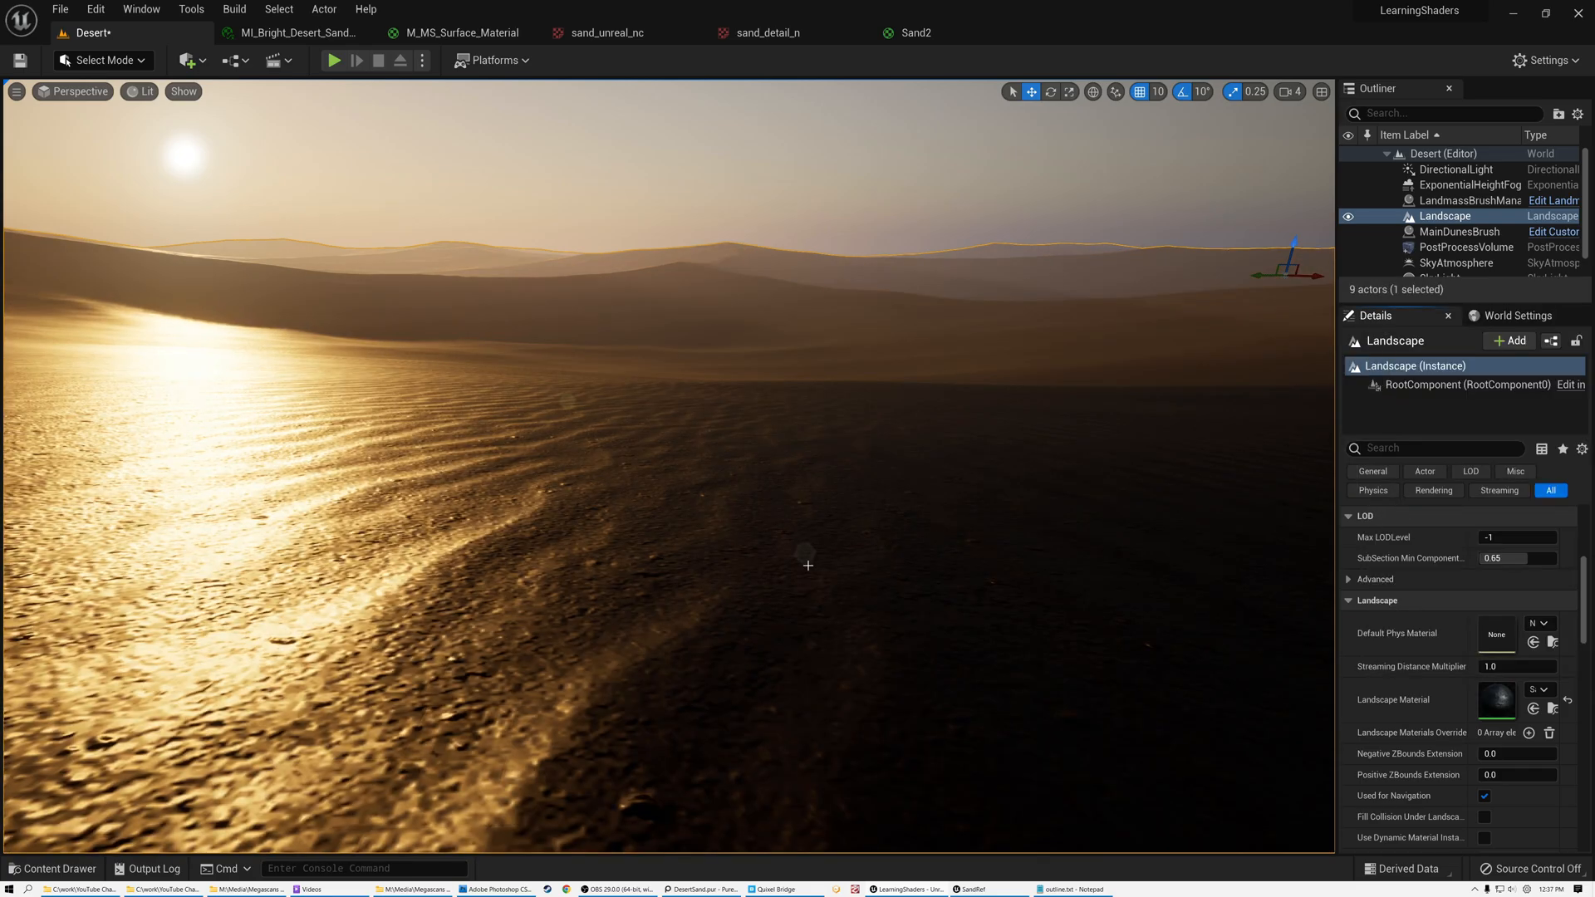
# Inspect the sand ripples on the dunes from a new viewpoint, and return to the Sand2 material graph
pyautogui.moveTo(979, 628); pyautogui.dragTo(780, 595, button='right')
pyautogui.press('w')
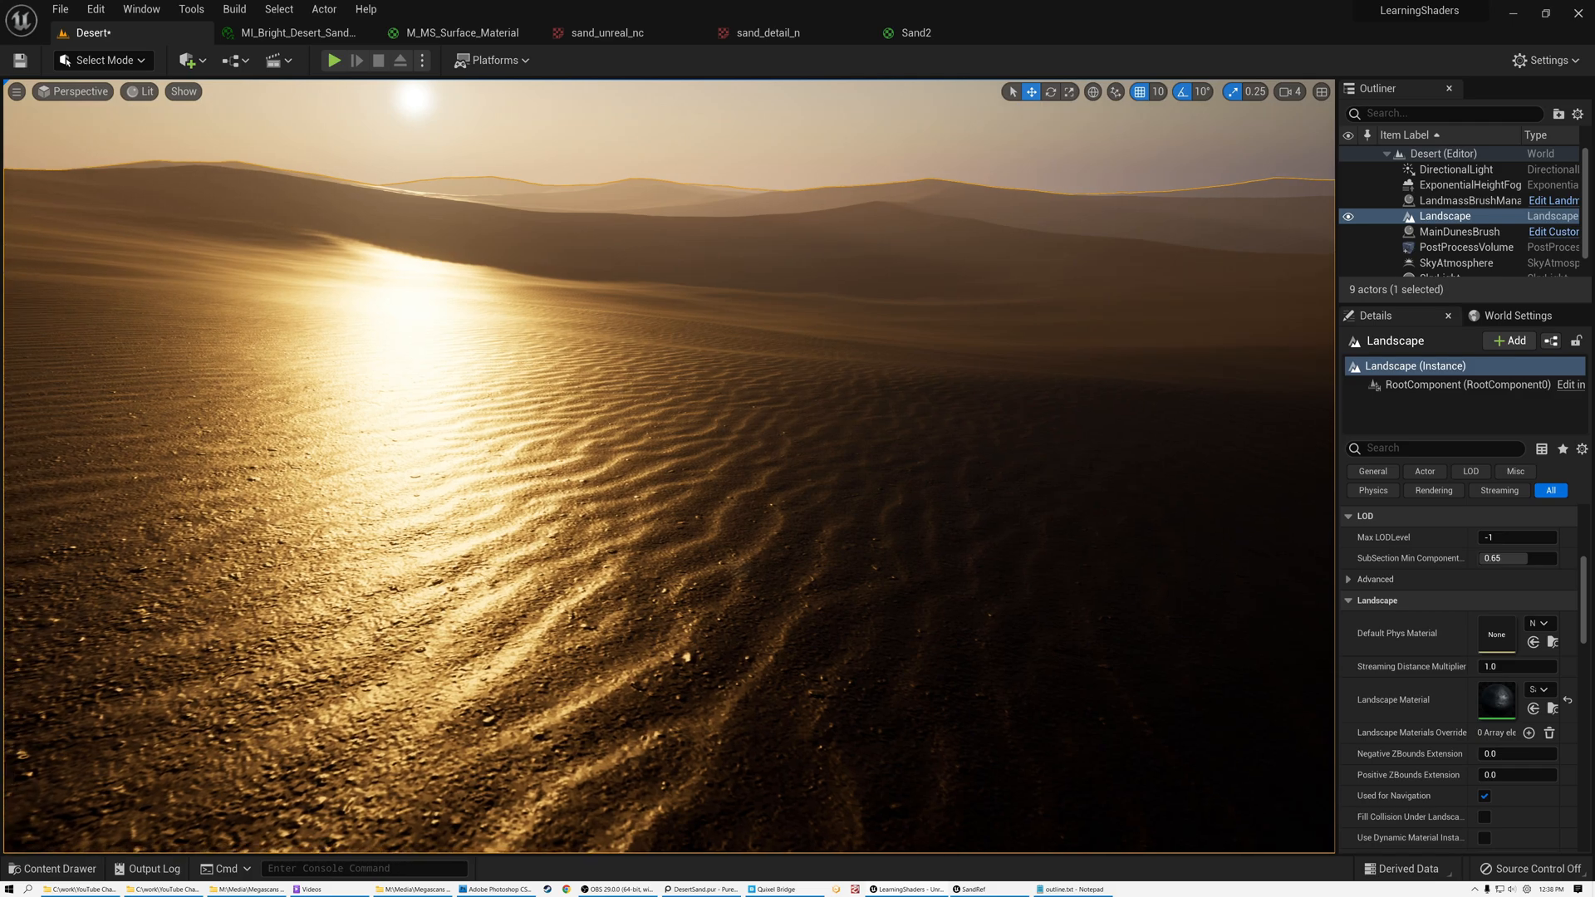
pyautogui.click(916, 33)
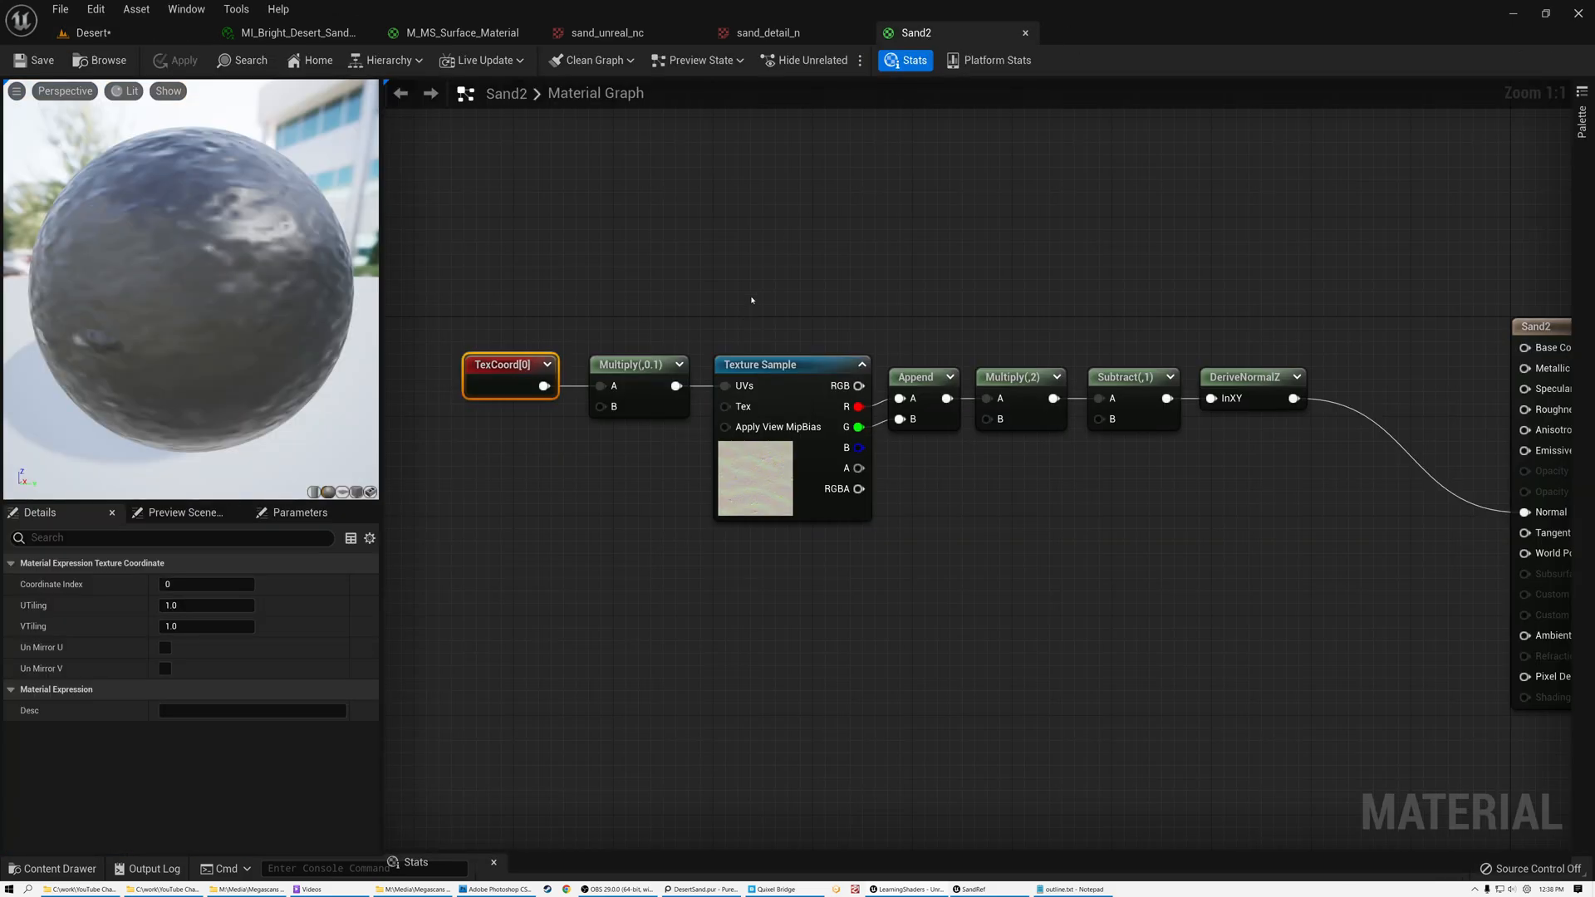
# Examine the Texture Sample in Sand2, and switch to Photoshop to look at the tan sand colour document
pyautogui.moveTo(823, 250); pyautogui.dragTo(685, 403, button='right')
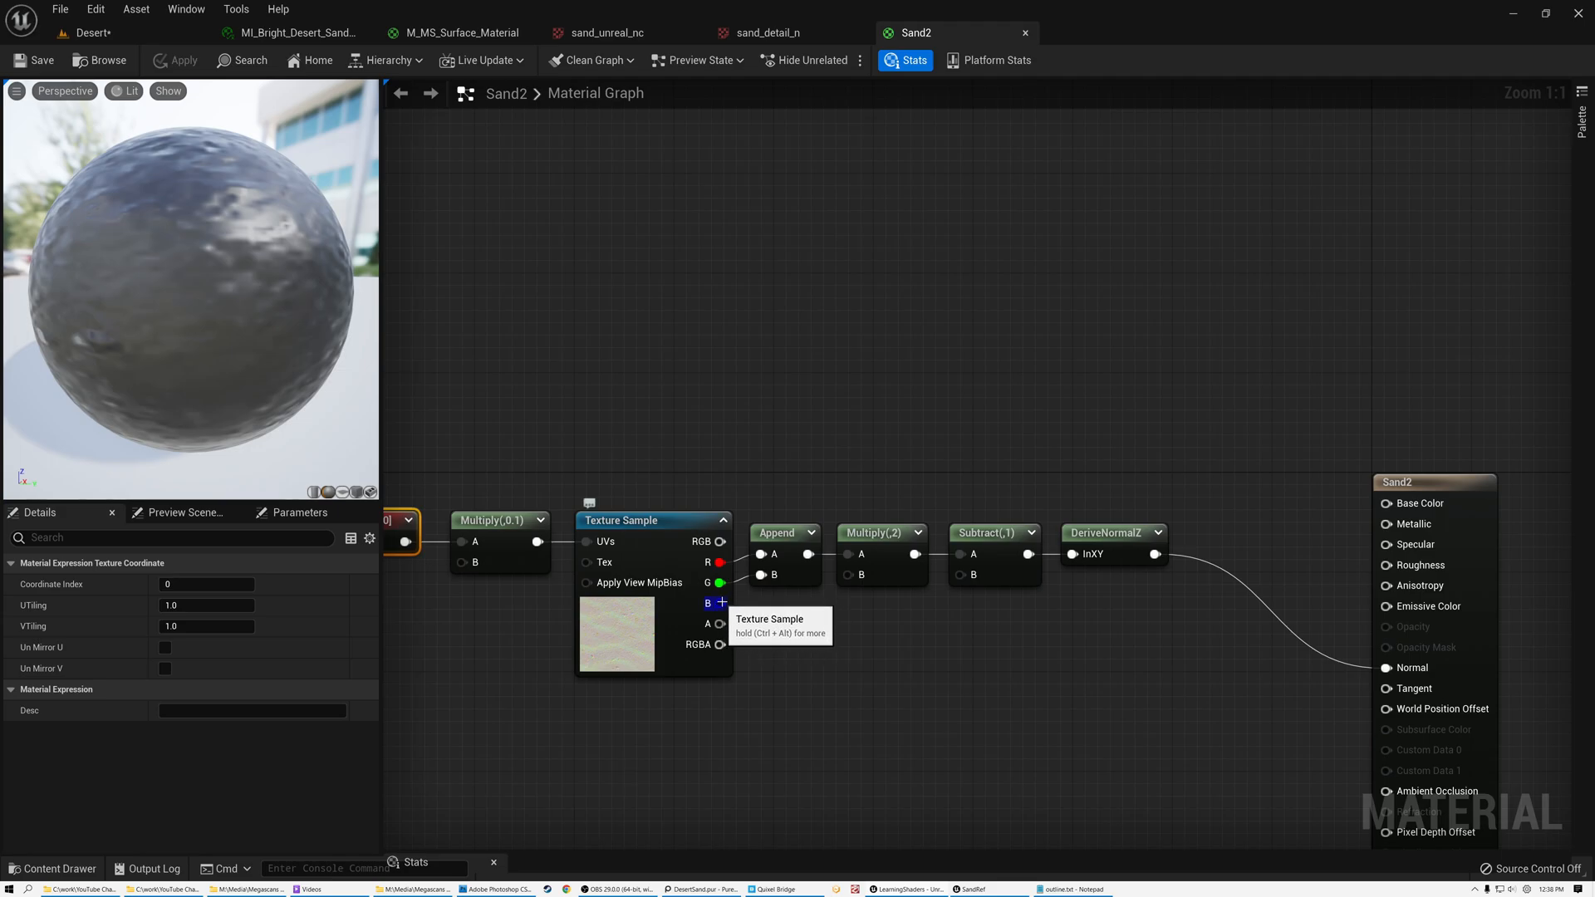
pyautogui.click(633, 544)
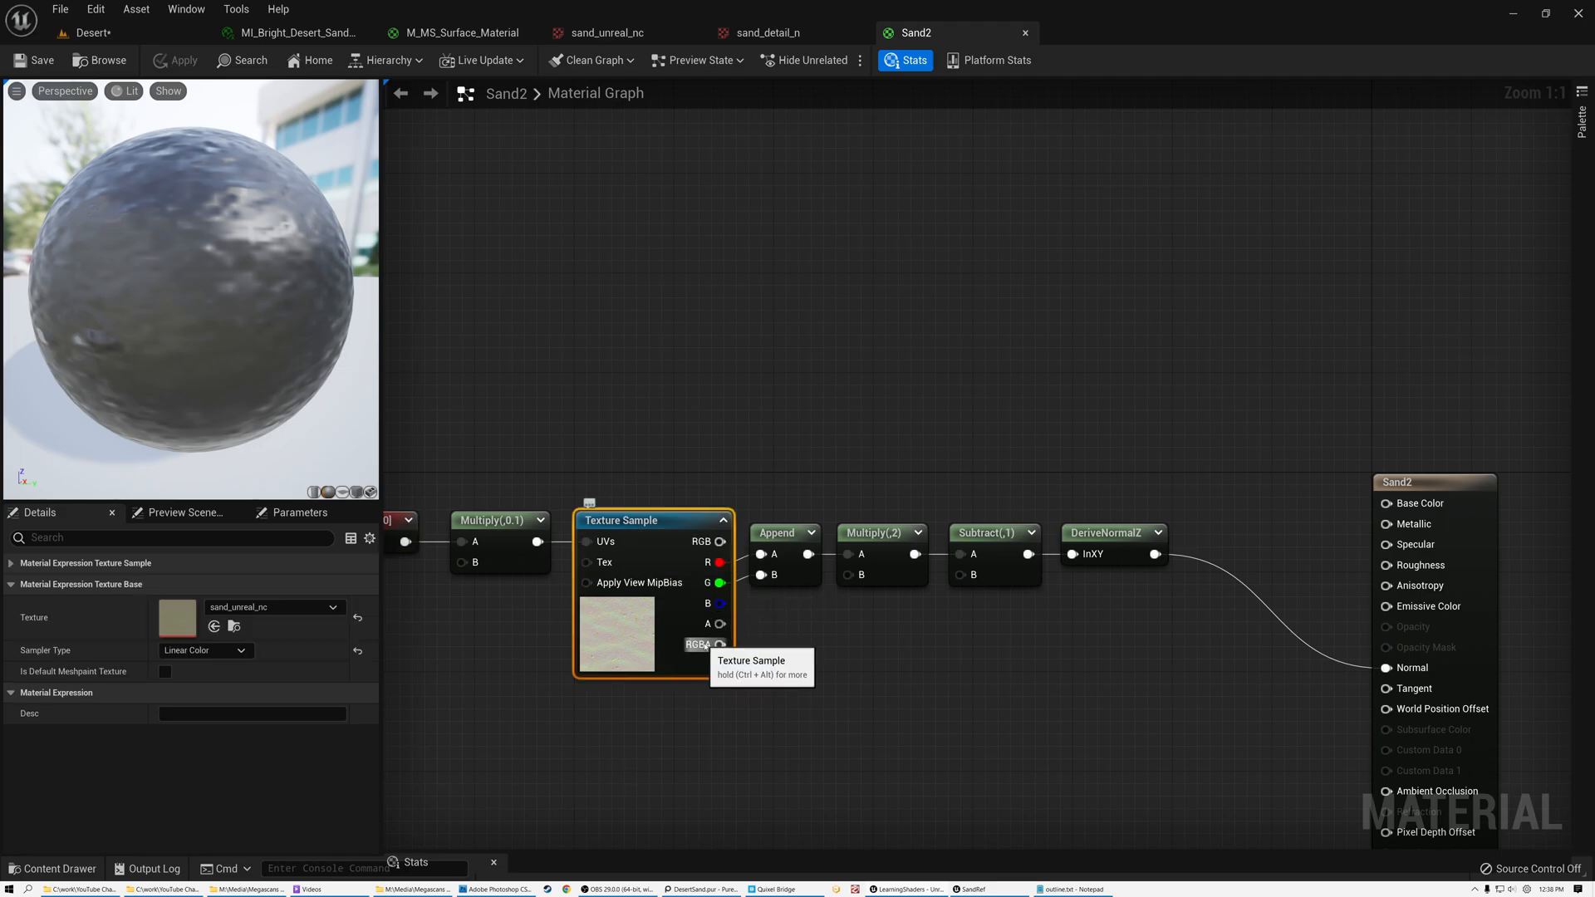
pyautogui.moveTo(748, 380); pyautogui.dragTo(821, 485, button='right')
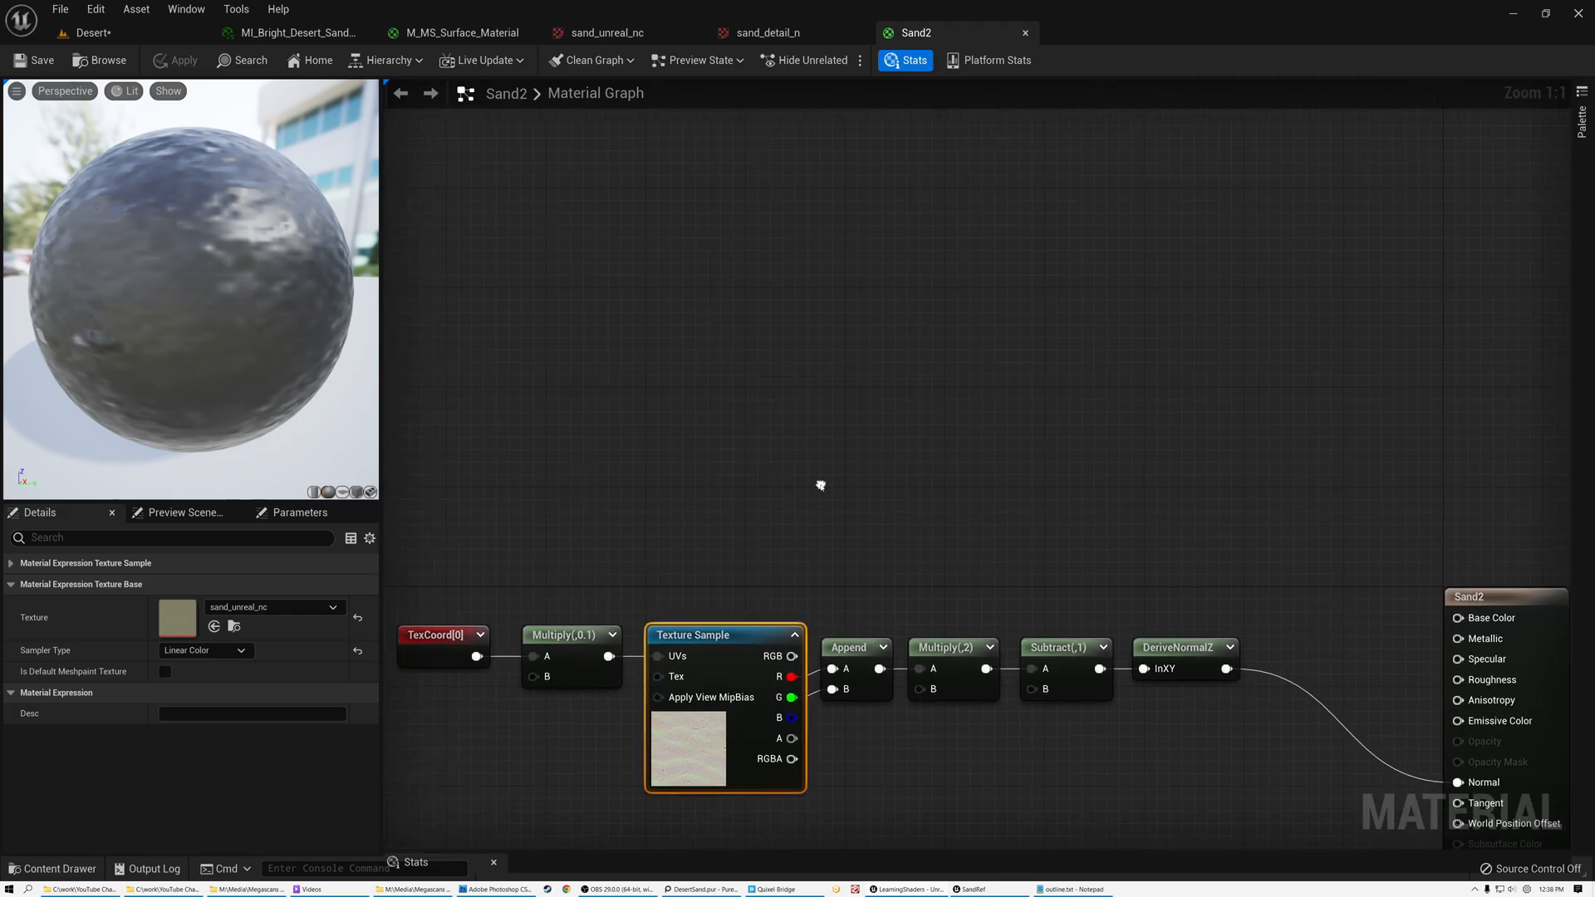
pyautogui.click(494, 888)
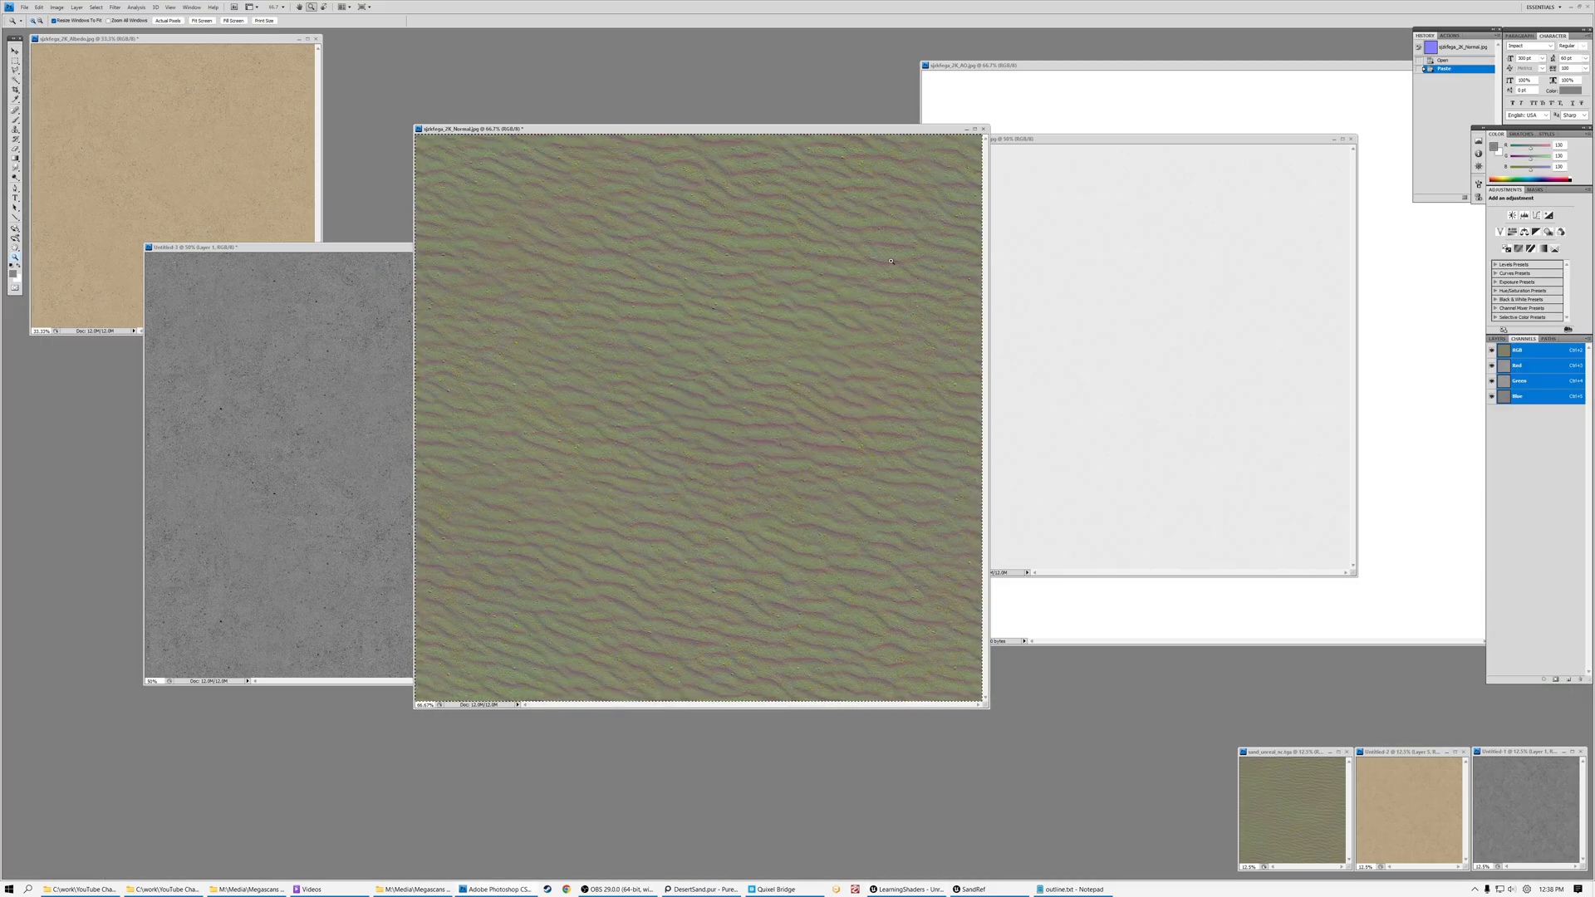
pyautogui.click(1404, 751)
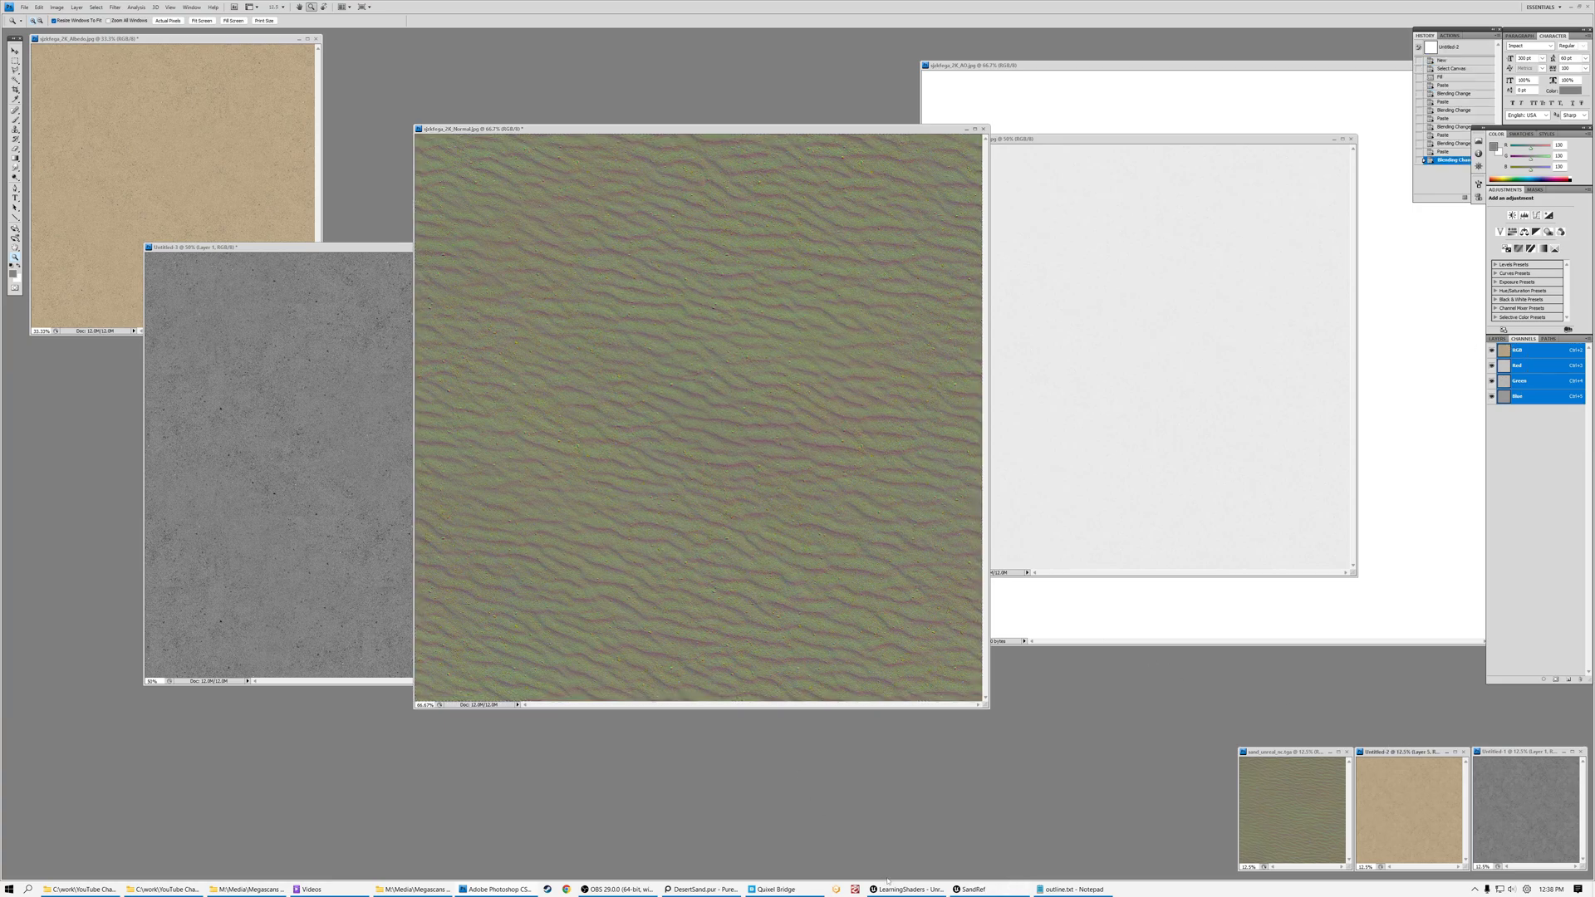
# Back in Unreal, place a colour constant of 0.485, 0.299, 0.165 above the Texture Sample and connect it to a new Blend_Overlay's Base
pyautogui.click(982, 886)
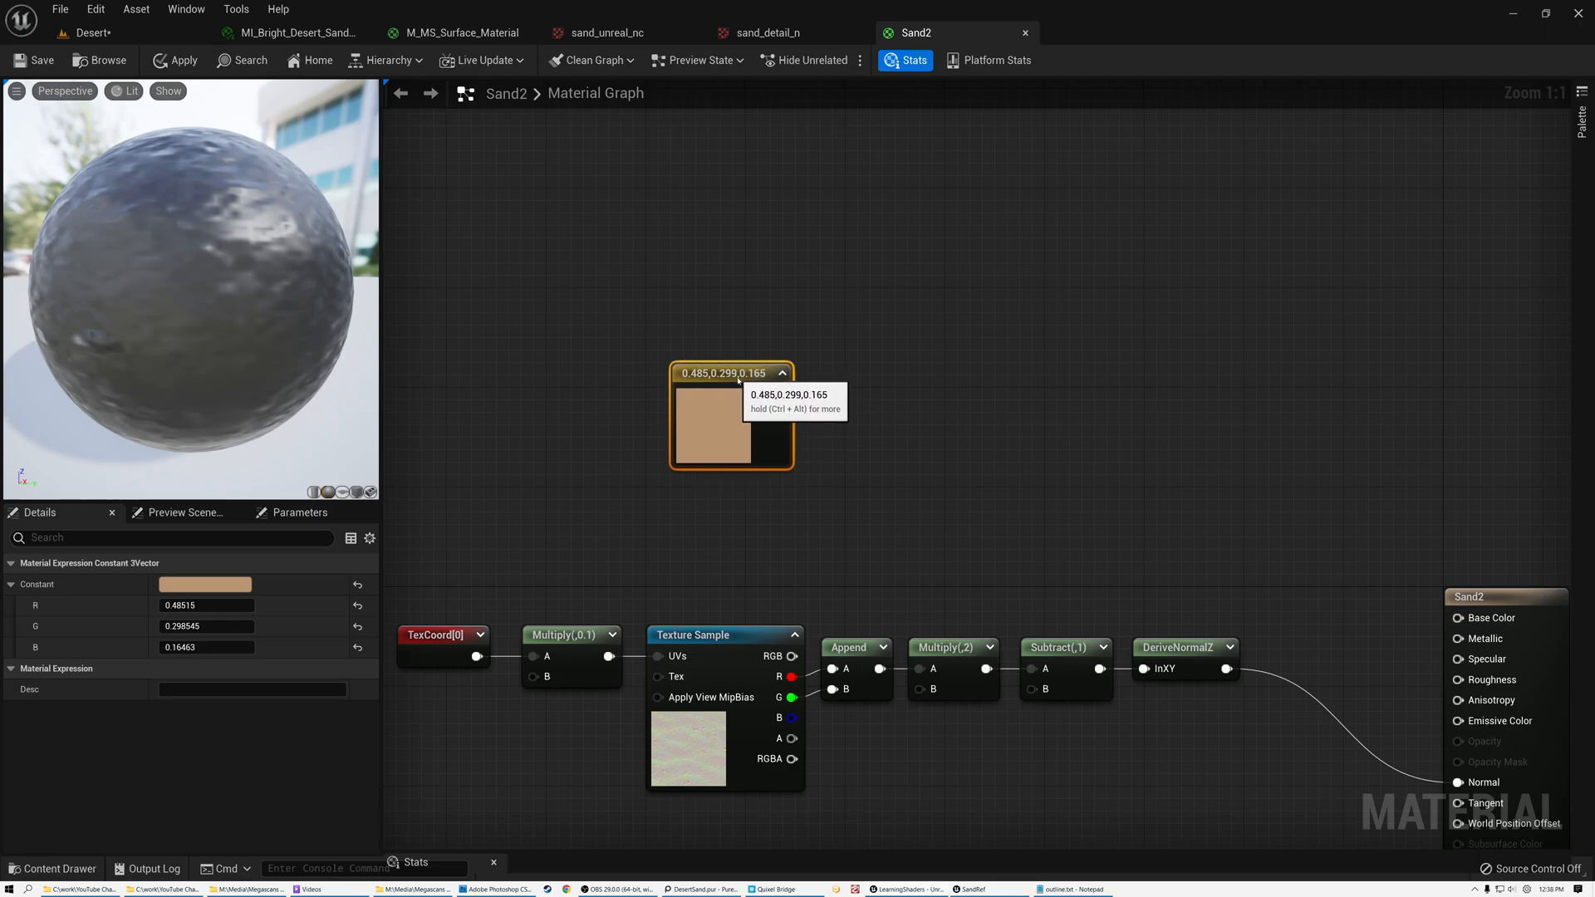
pyautogui.moveTo(739, 379); pyautogui.dragTo(835, 392)
pyautogui.click(1054, 439)
pyautogui.rightClick(1054, 439)
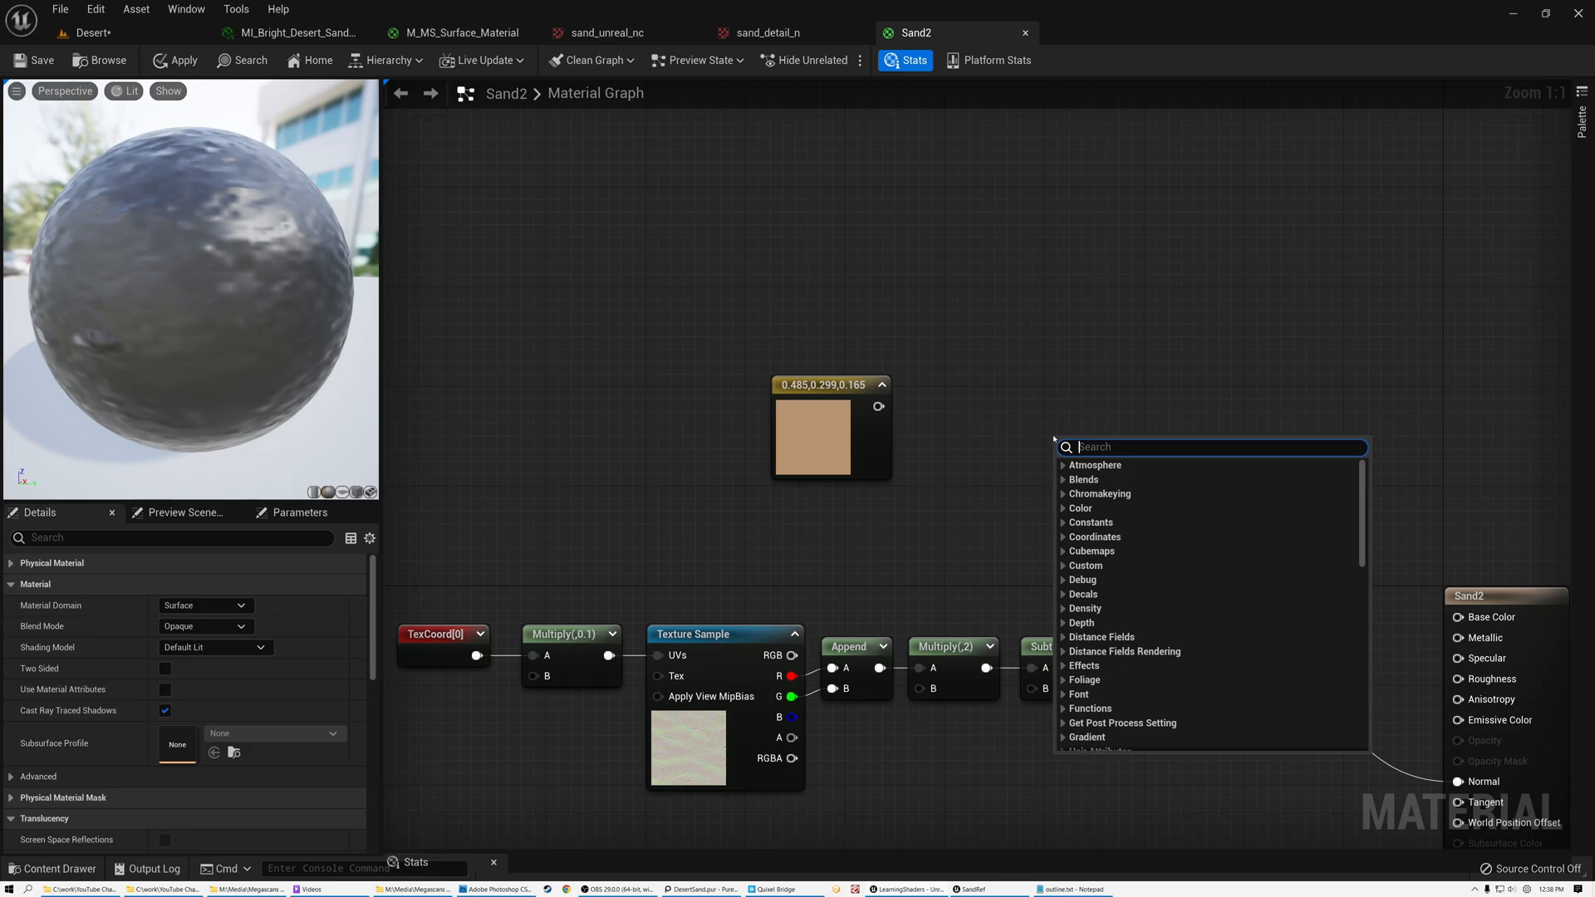
pyautogui.write('over')
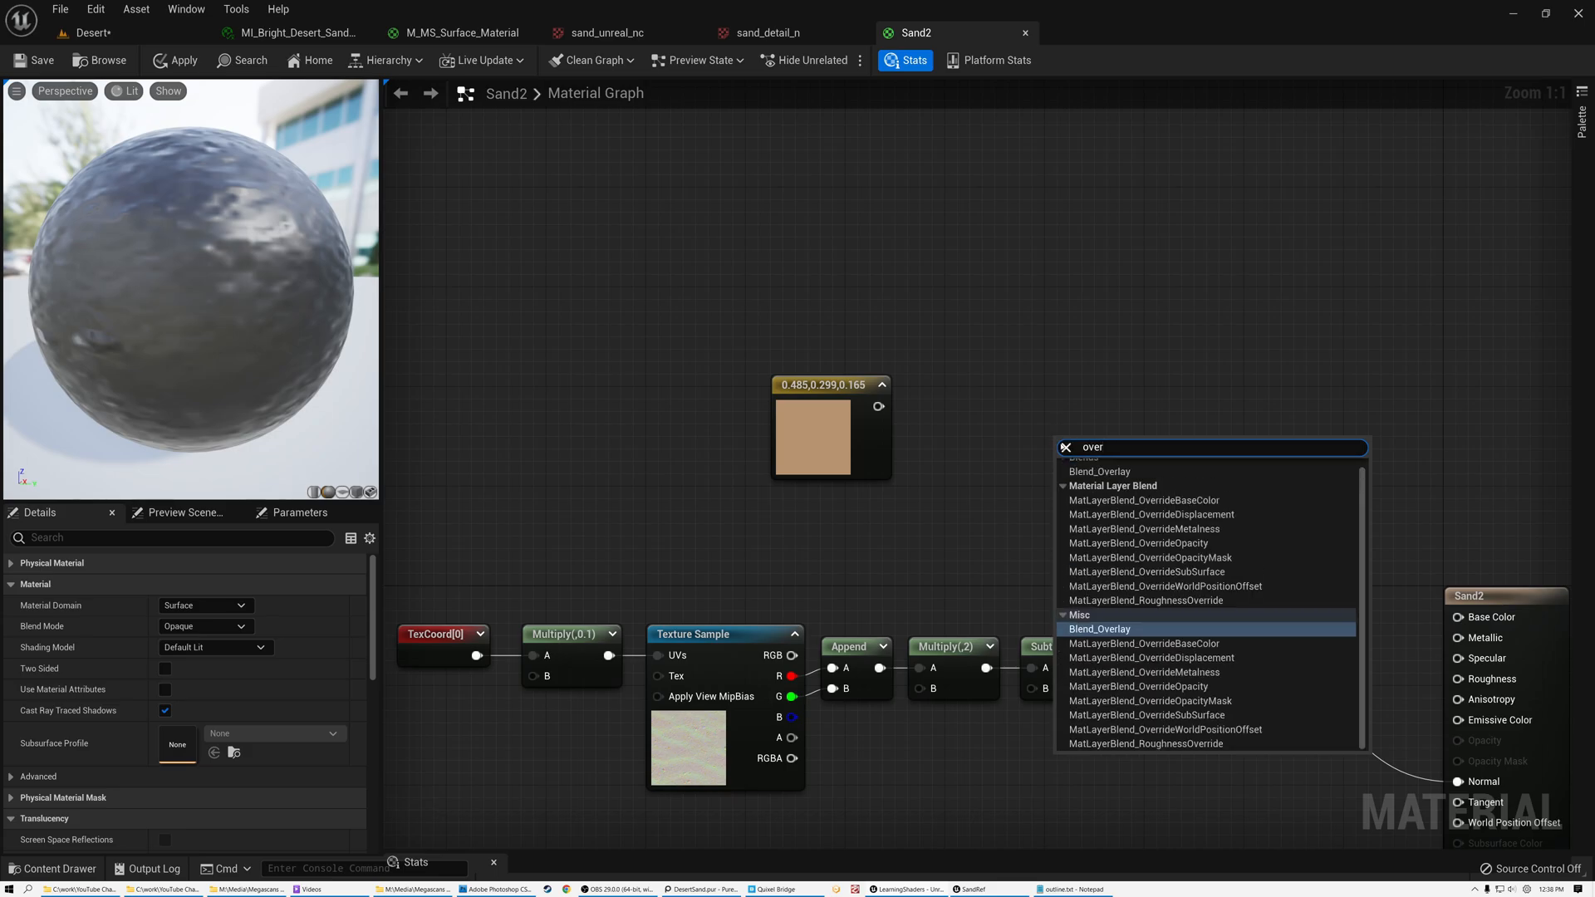
pyautogui.write('lay')
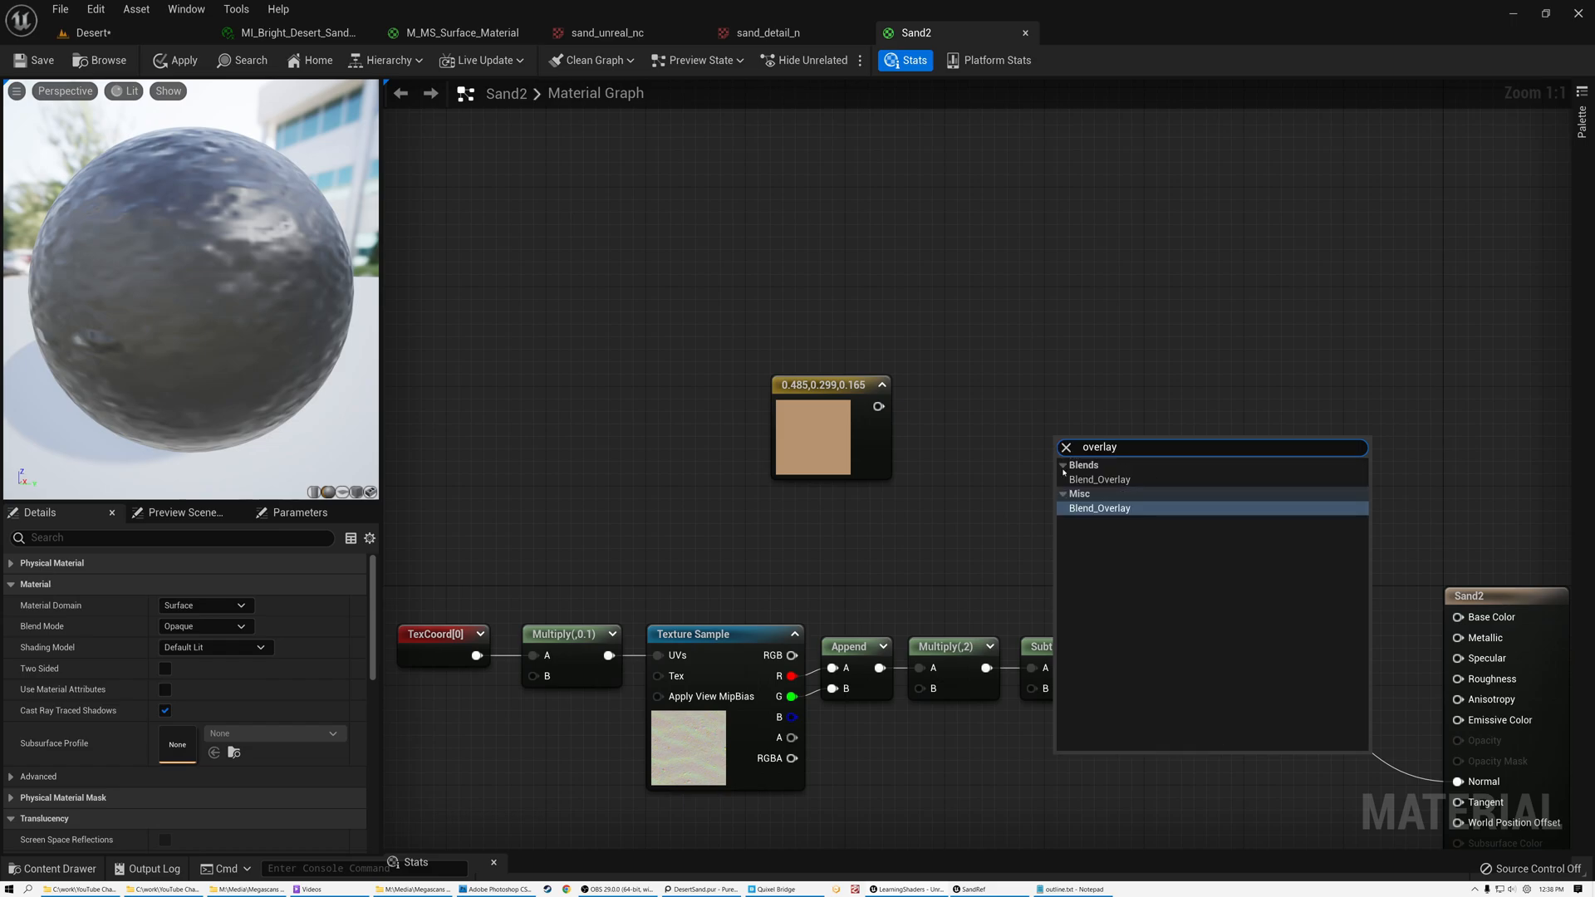
pyautogui.click(1101, 508)
pyautogui.moveTo(878, 407); pyautogui.dragTo(1086, 425)
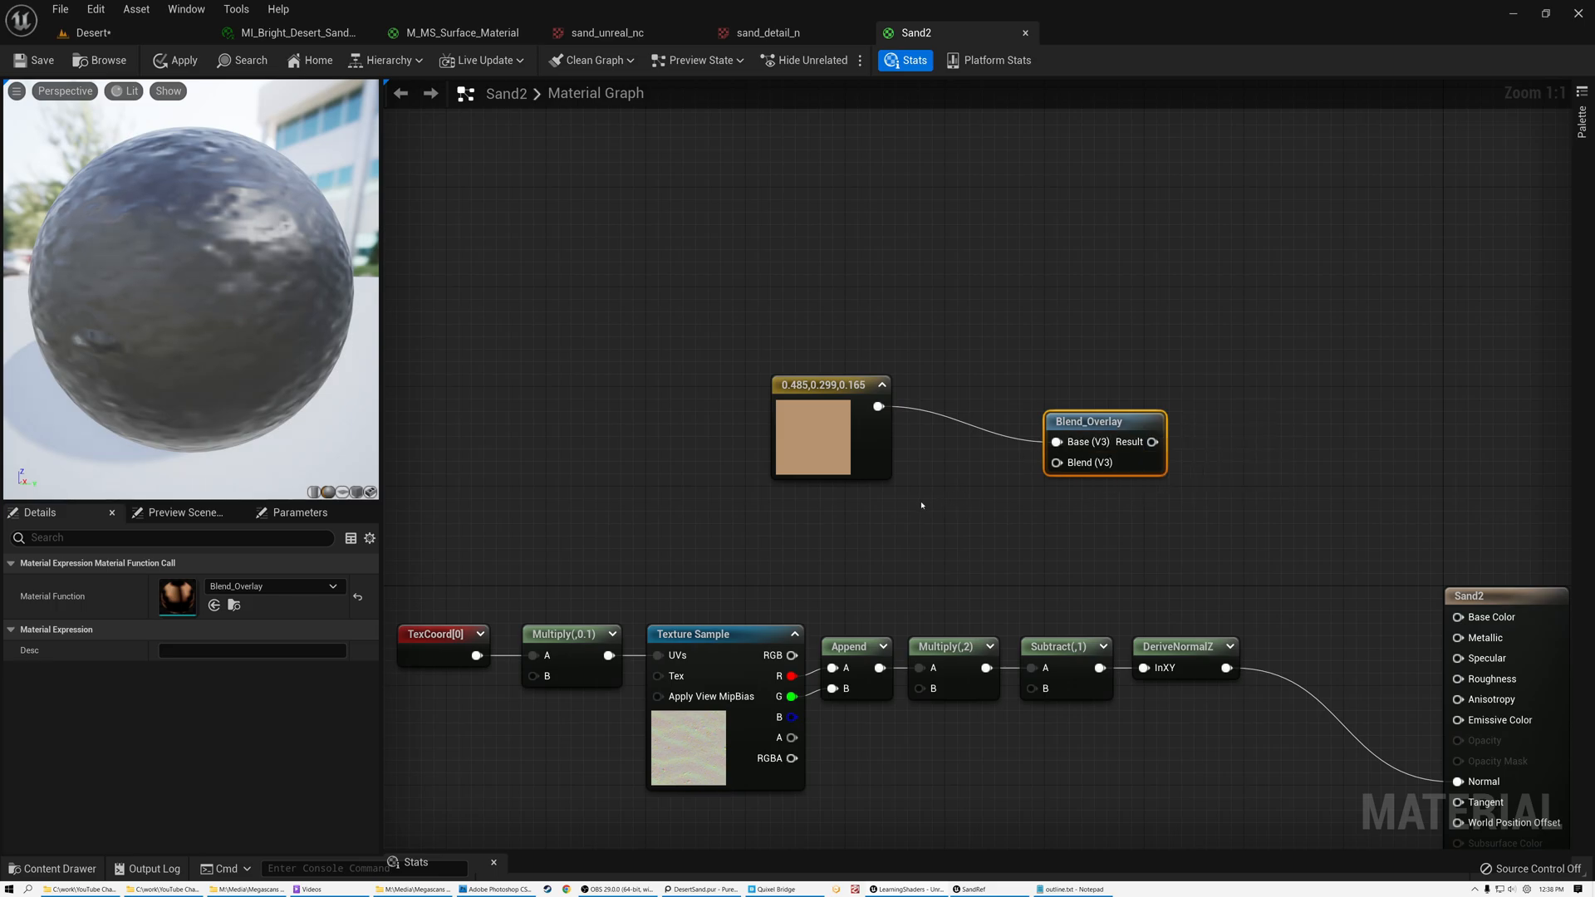
# Connect the Texture Sample's B channel to Blend_Overlay's Blend, and its Result to Sand2's Base Color
pyautogui.click(789, 720)
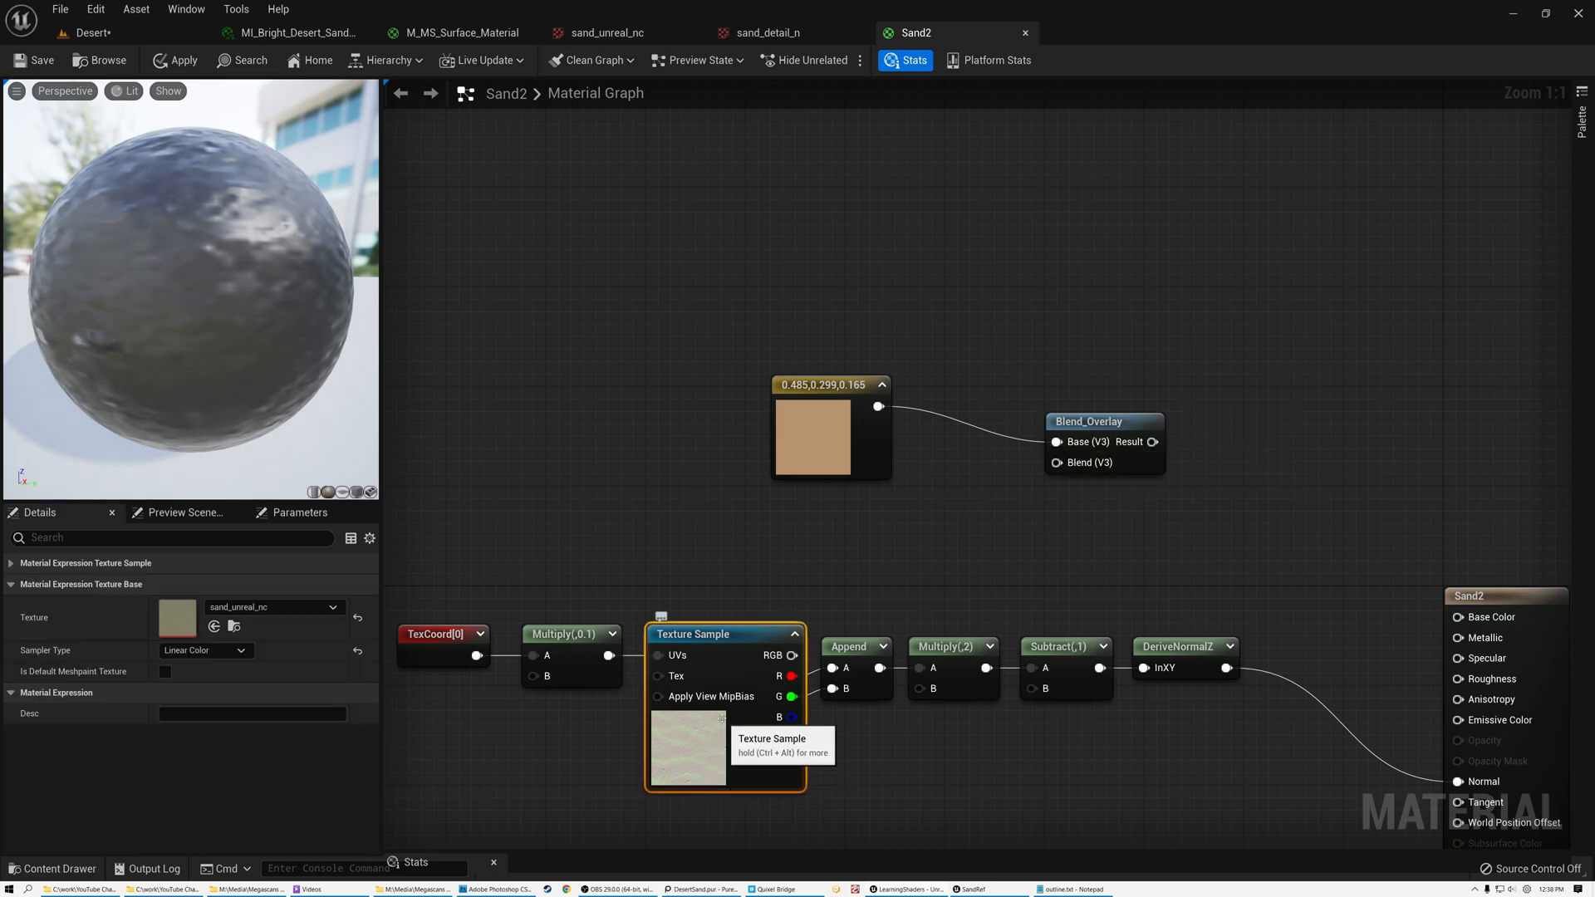
pyautogui.moveTo(790, 719); pyautogui.dragTo(1057, 463)
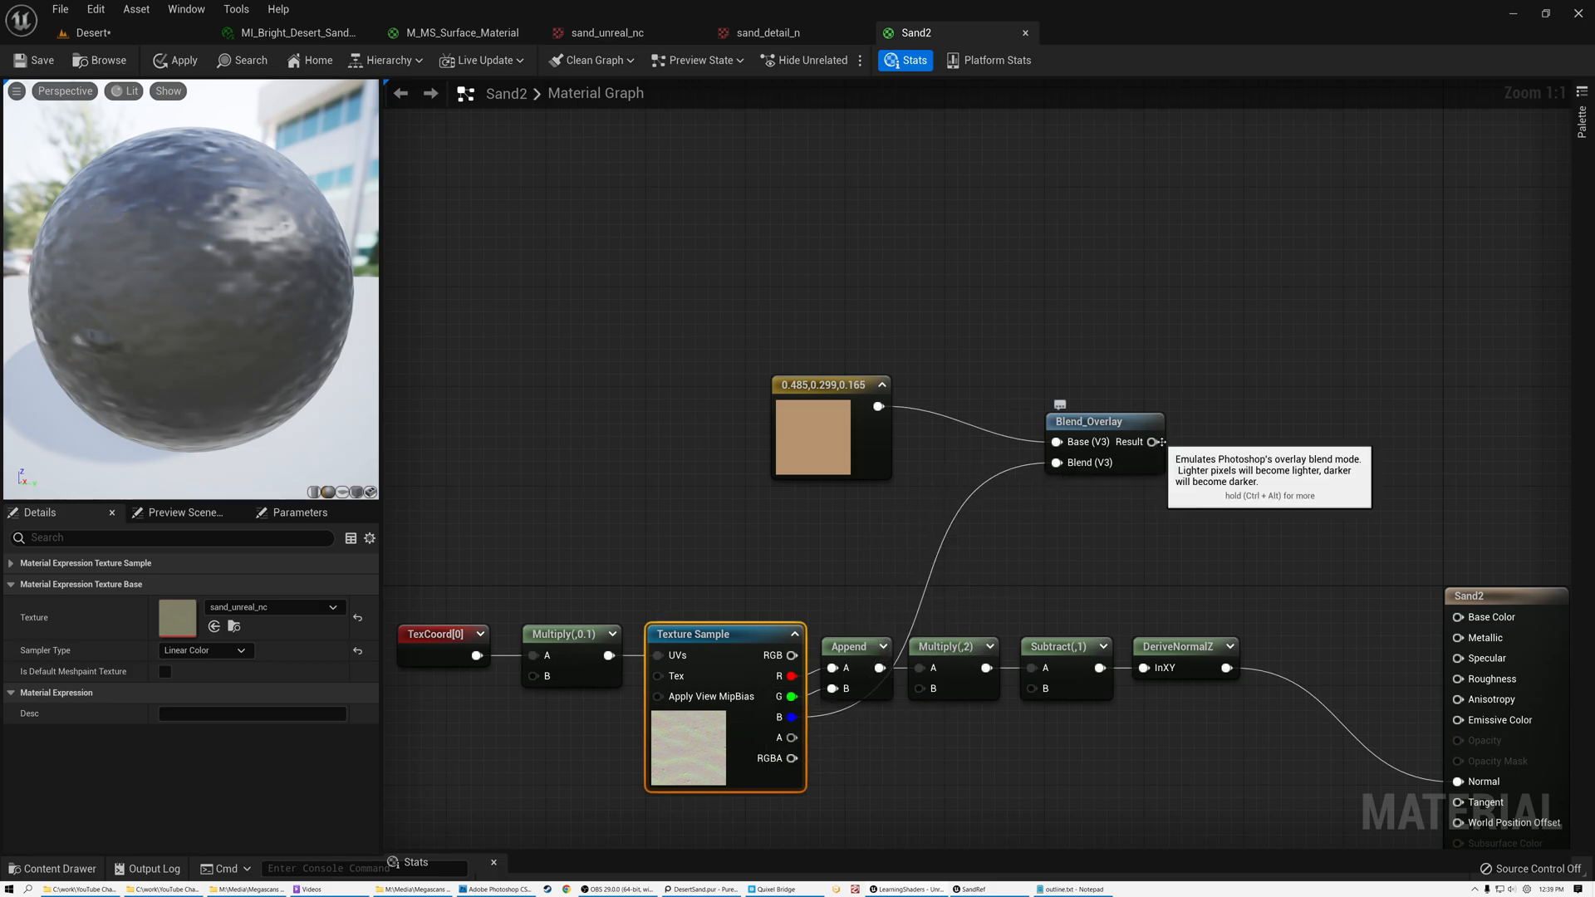
pyautogui.moveTo(1160, 442); pyautogui.dragTo(1457, 617)
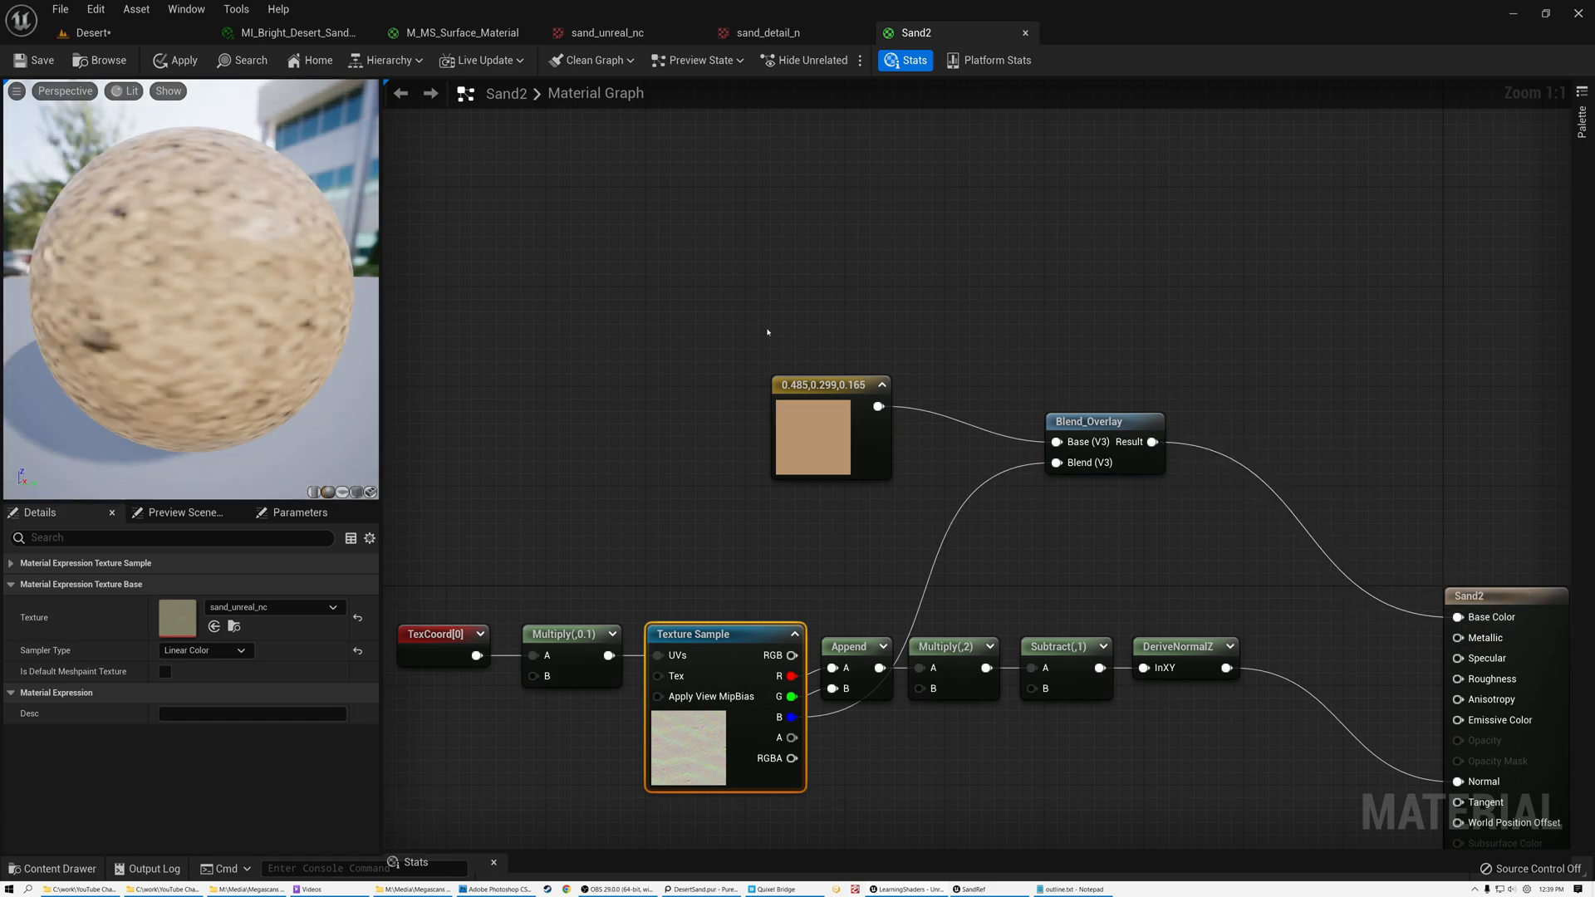
pyautogui.moveTo(157, 280); pyautogui.dragTo(200, 281)
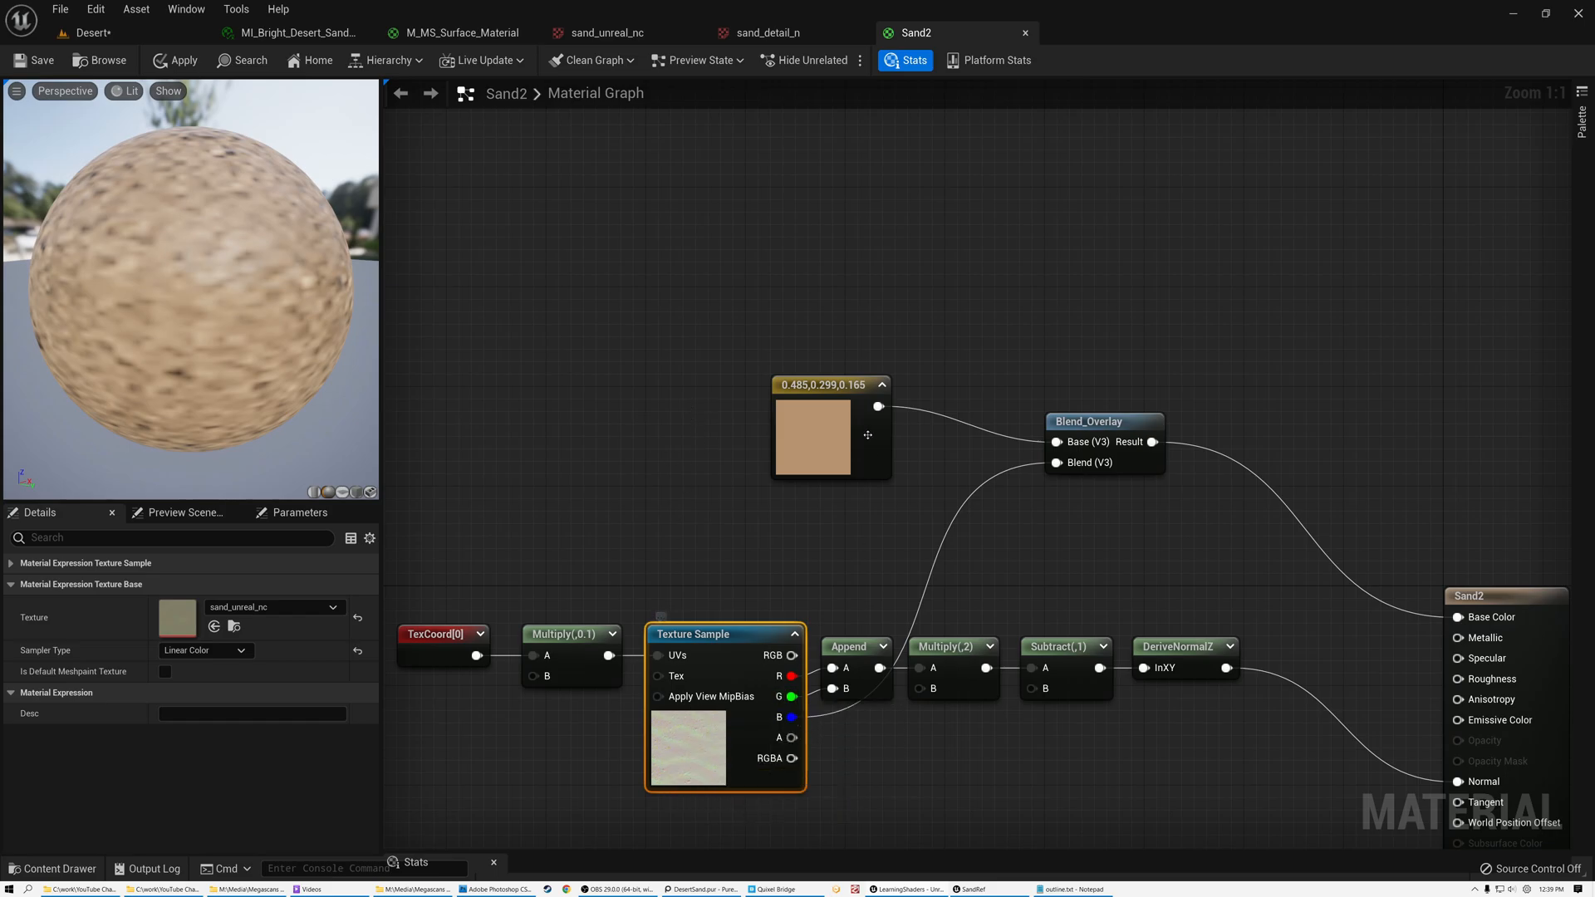
pyautogui.moveTo(835, 391); pyautogui.dragTo(809, 365)
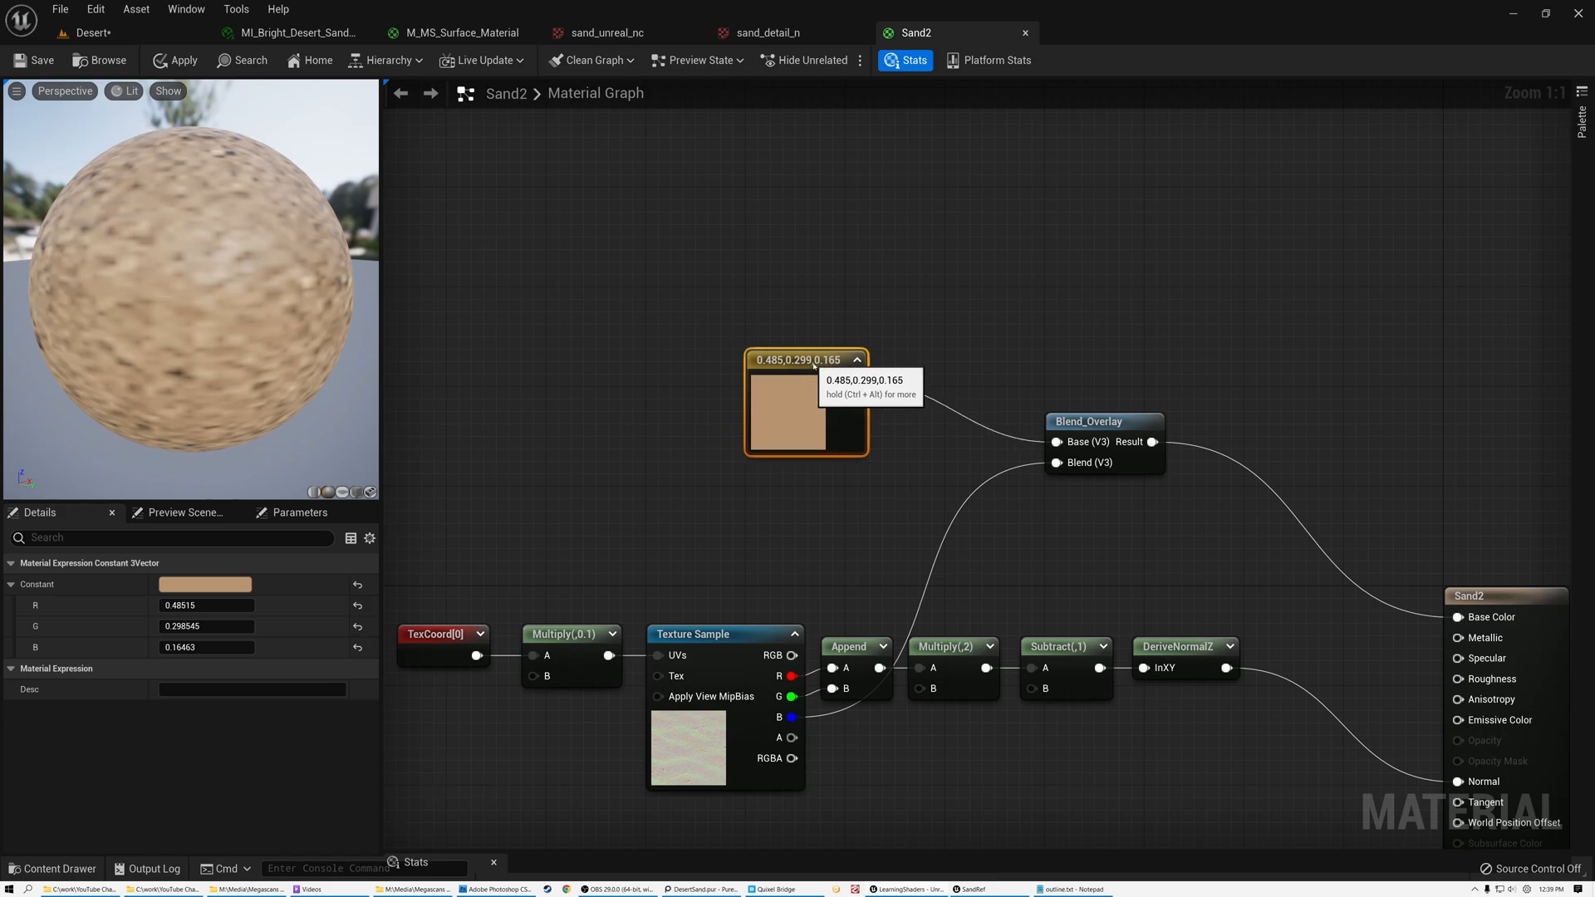
# Inspect the coloured sand across the dunes in the Desert level, and return to the Sand2 material graph
pyautogui.click(108, 35)
pyautogui.moveTo(743, 475); pyautogui.dragTo(251, 465, button='right')
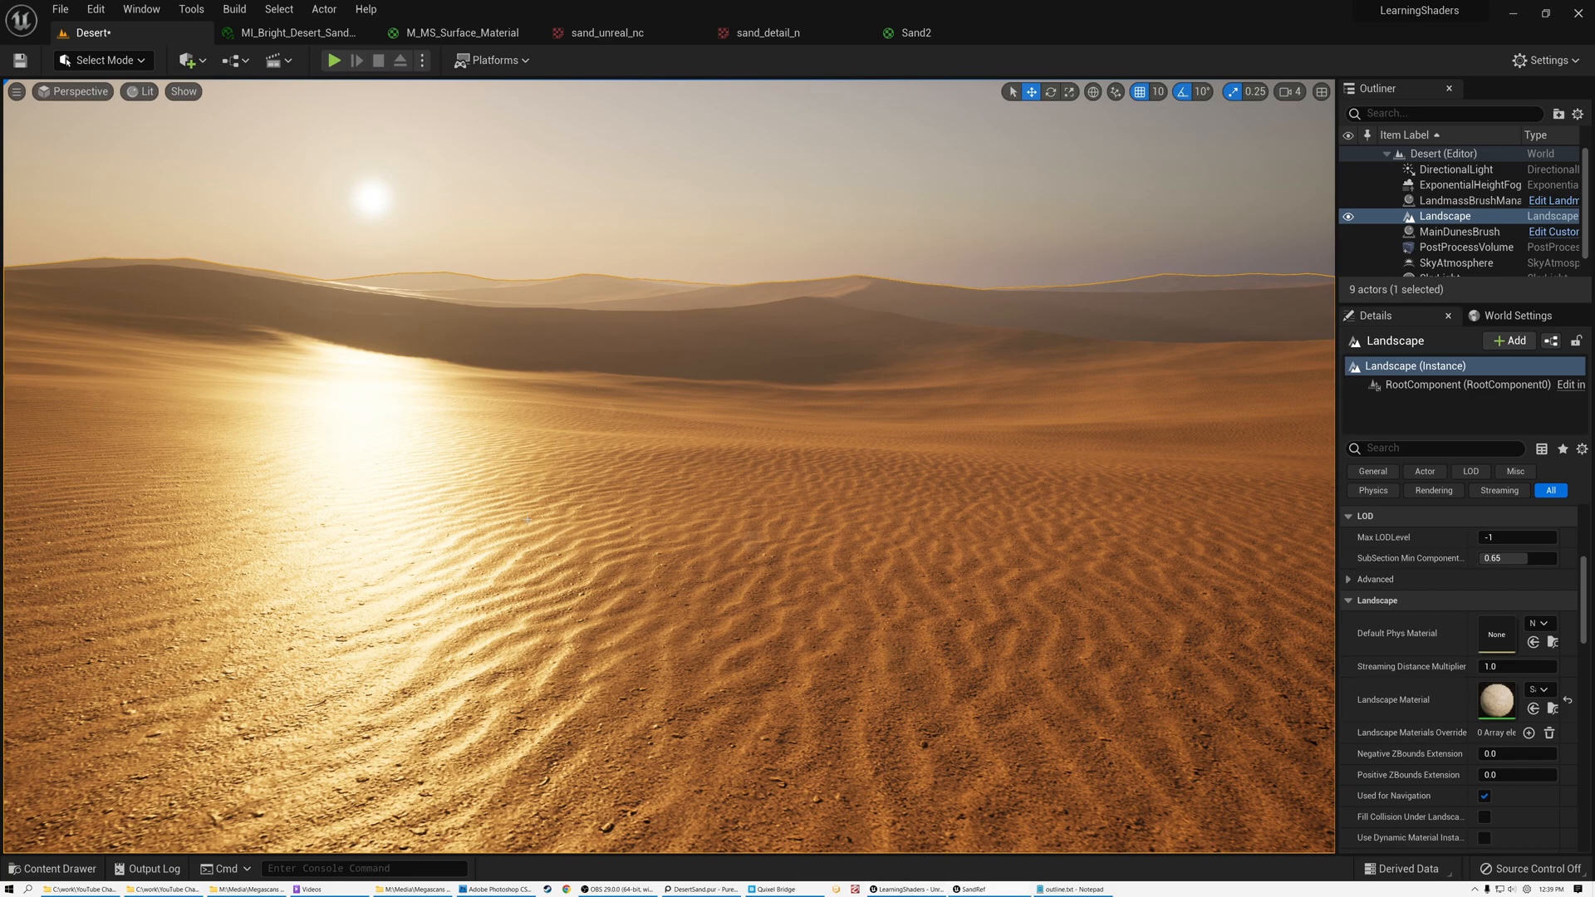
pyautogui.click(913, 33)
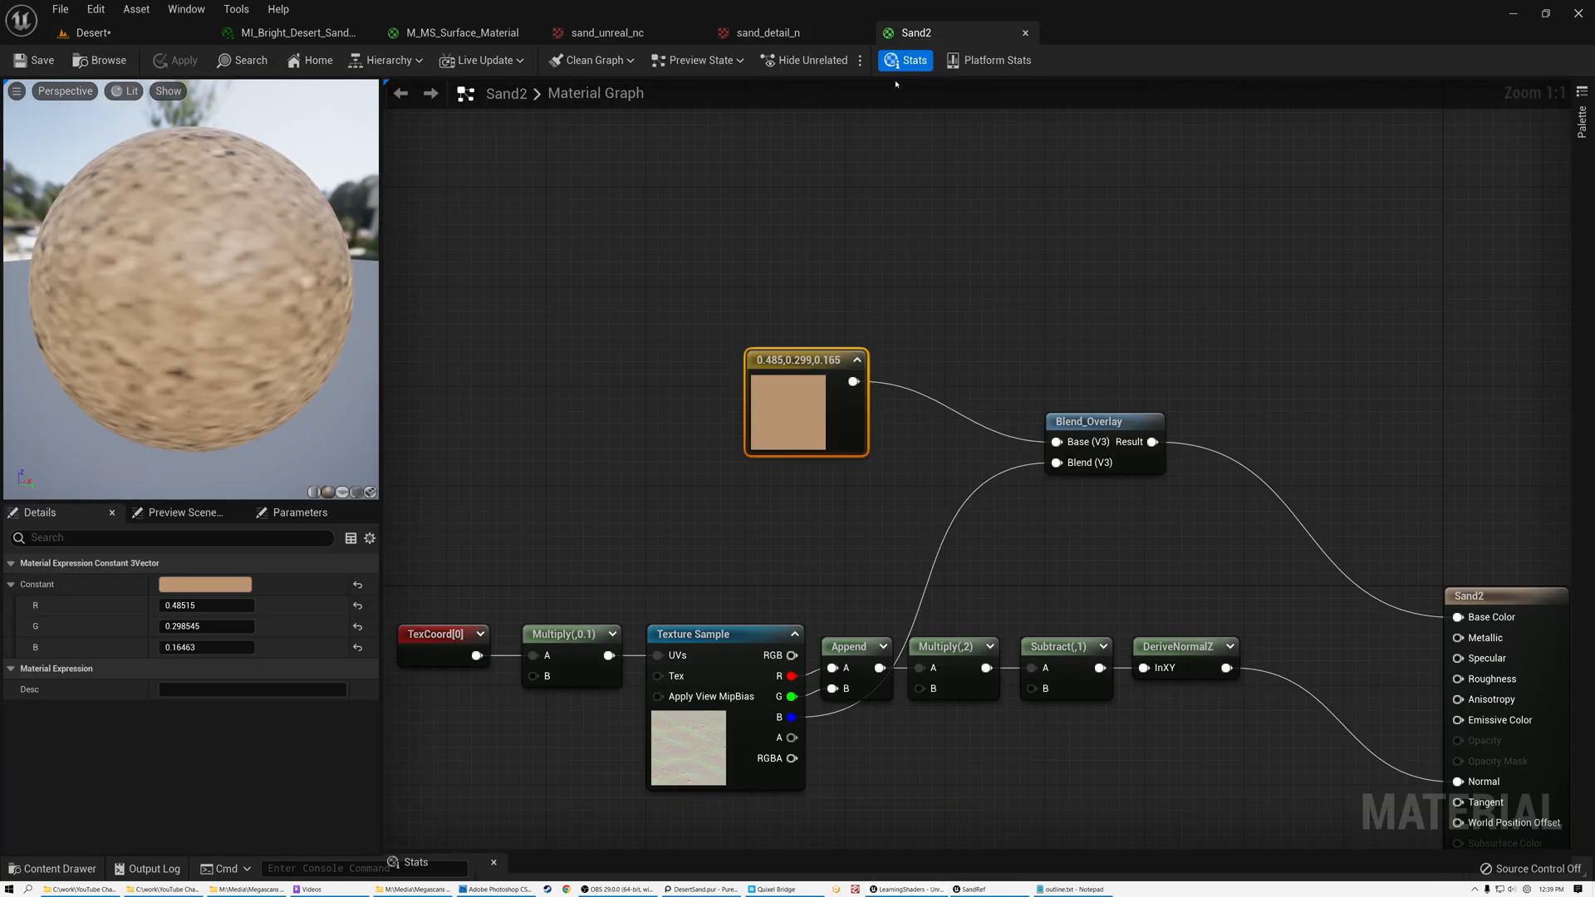
# Add a Constant node with value 1 and connect it to Sand2's Roughness
pyautogui.moveTo(1179, 554); pyautogui.dragTo(851, 341, button='right')
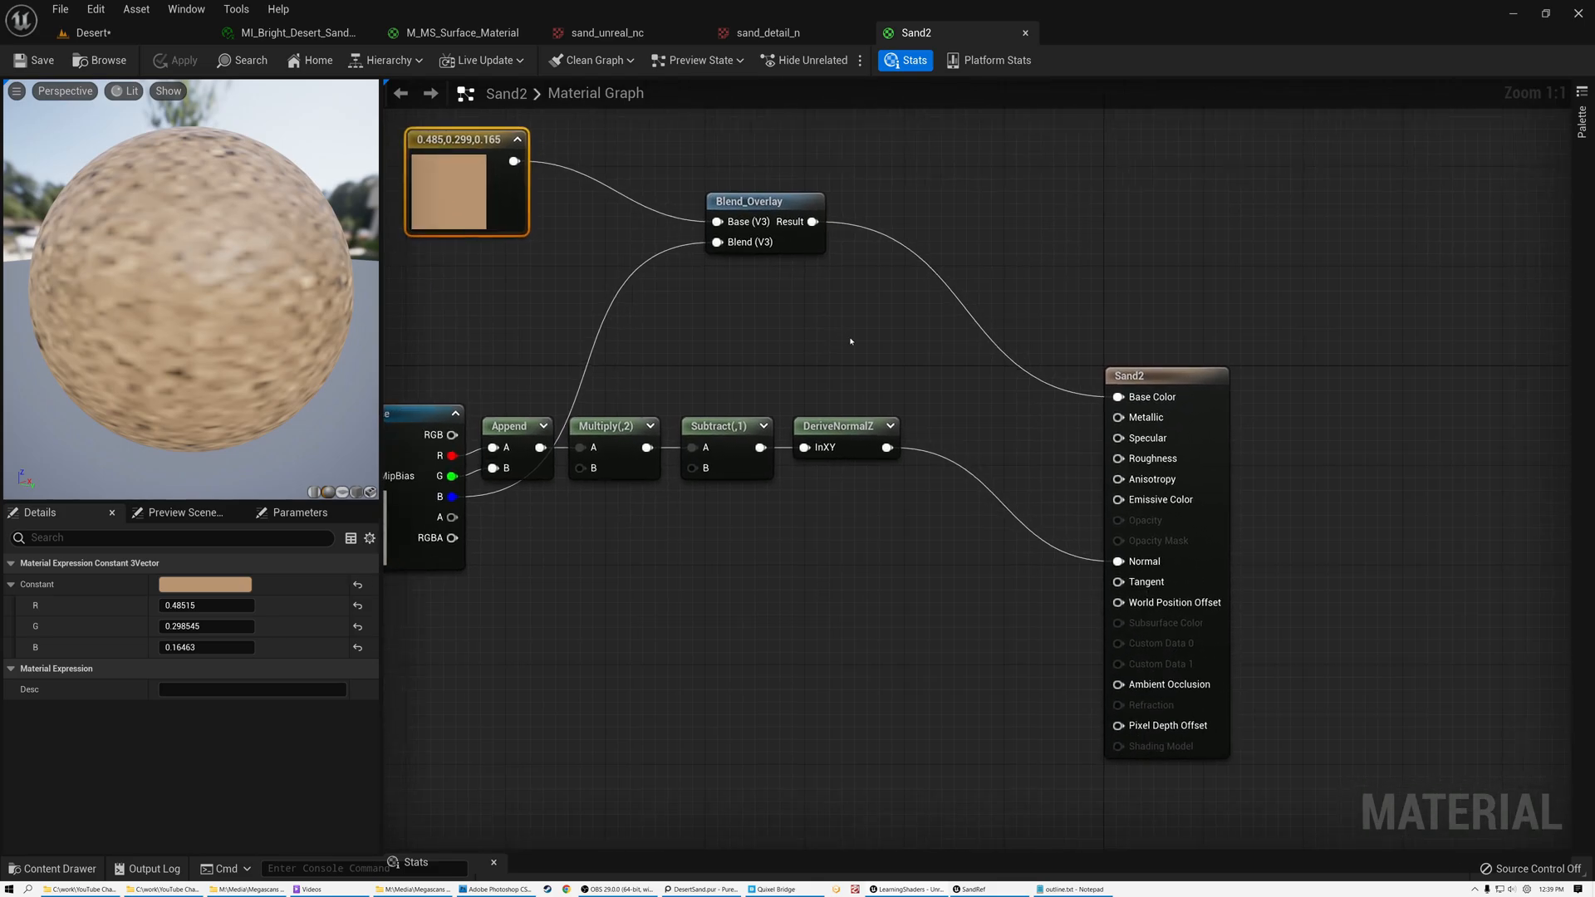
pyautogui.click(1004, 441)
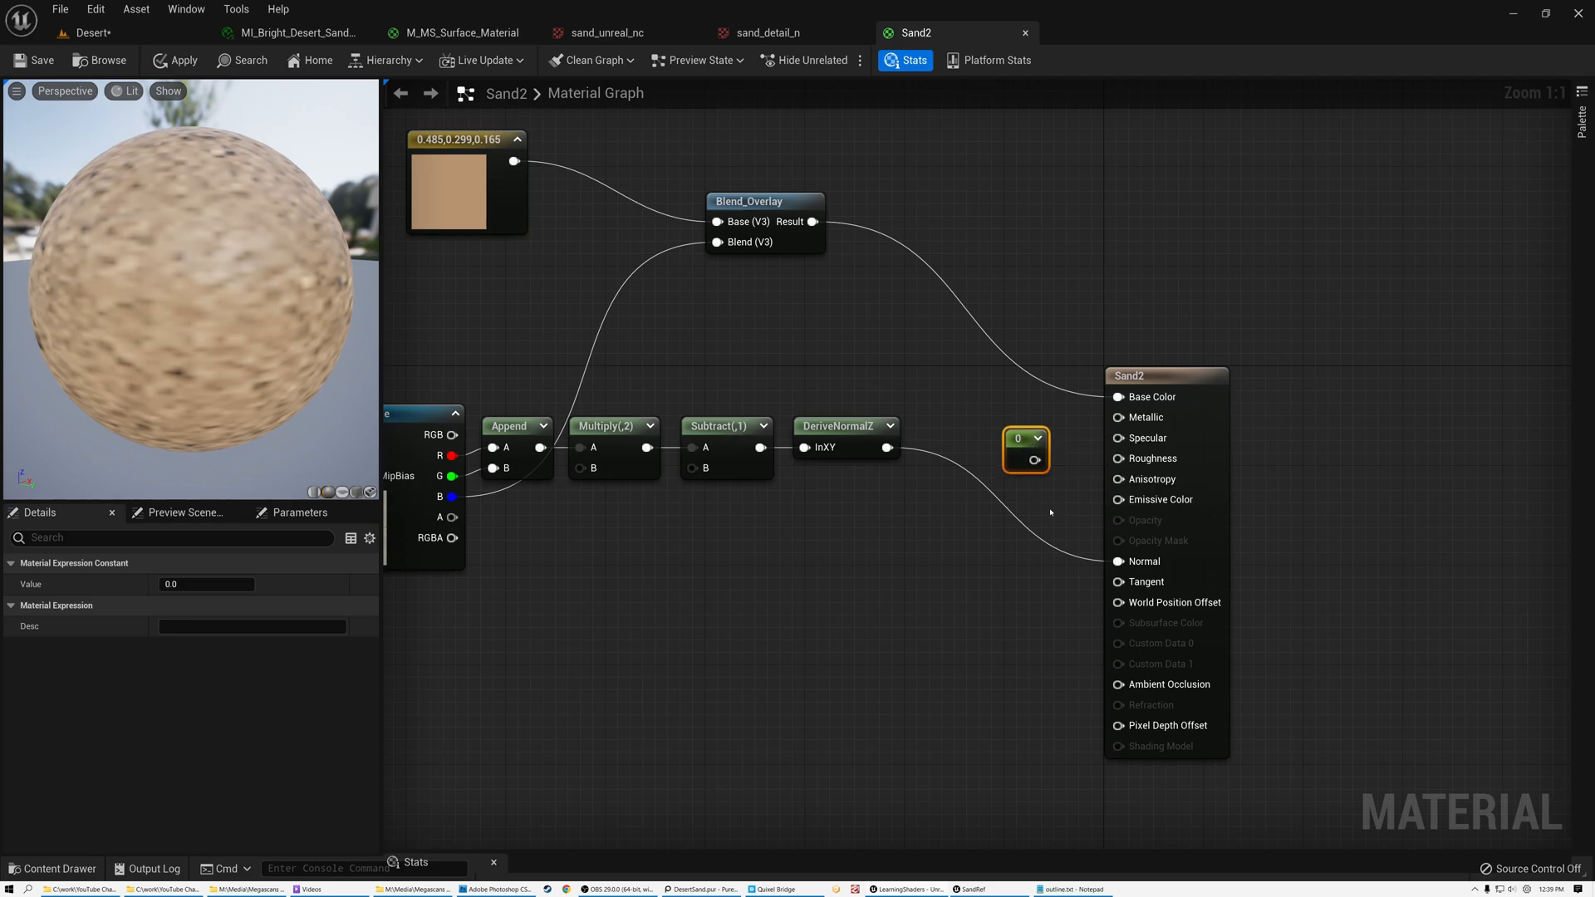
pyautogui.click(206, 584)
pyautogui.write('1')
pyautogui.press('Return')
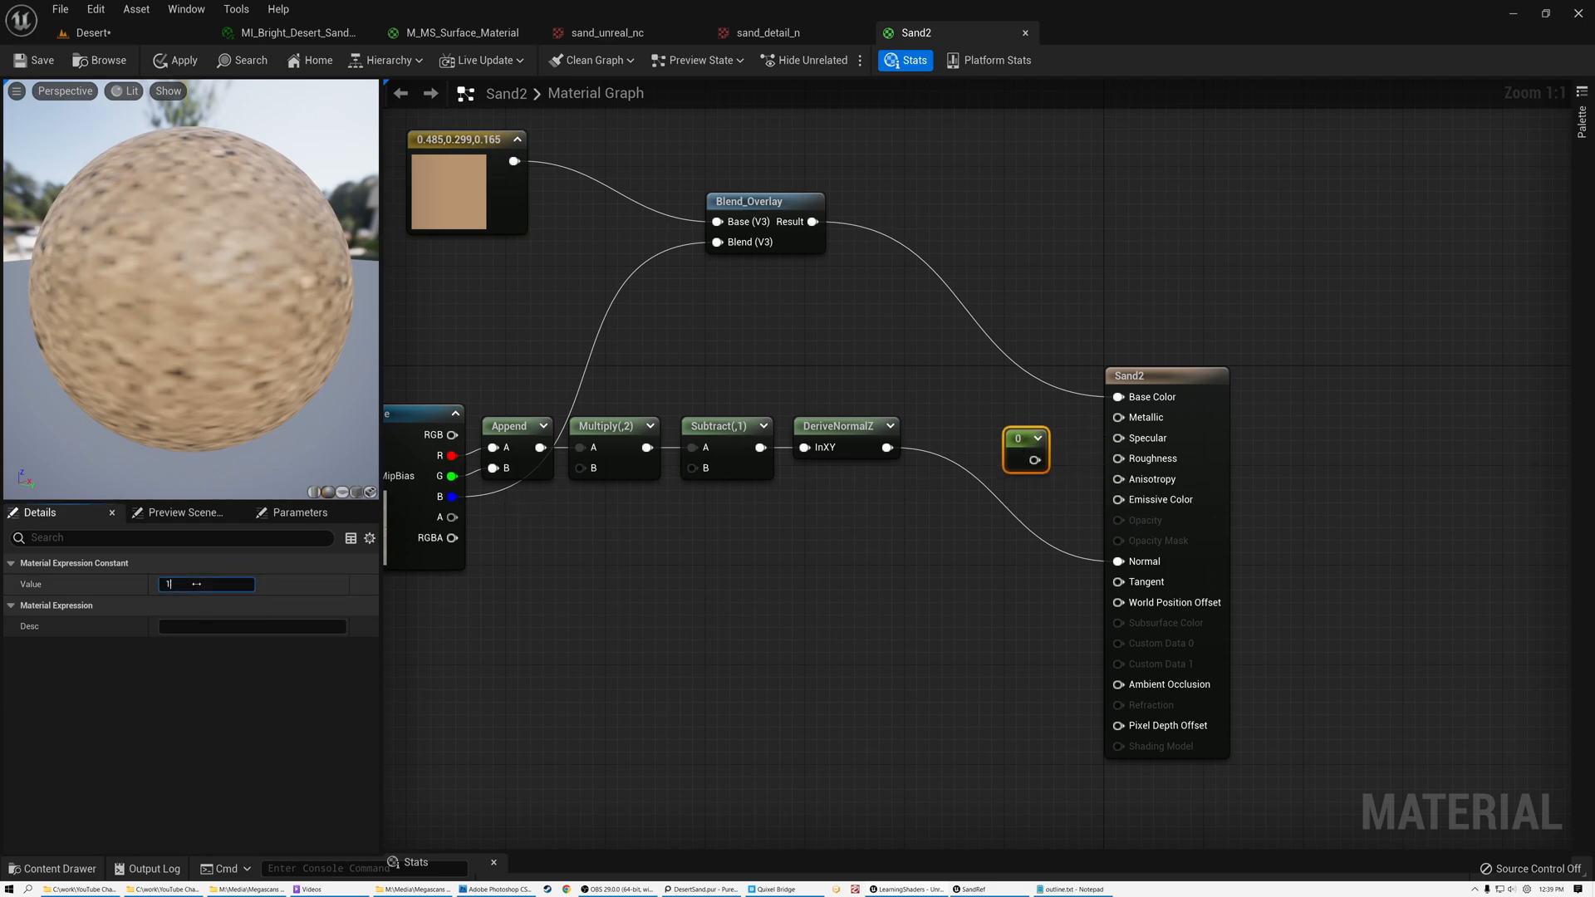
pyautogui.moveTo(1035, 460); pyautogui.dragTo(1118, 458)
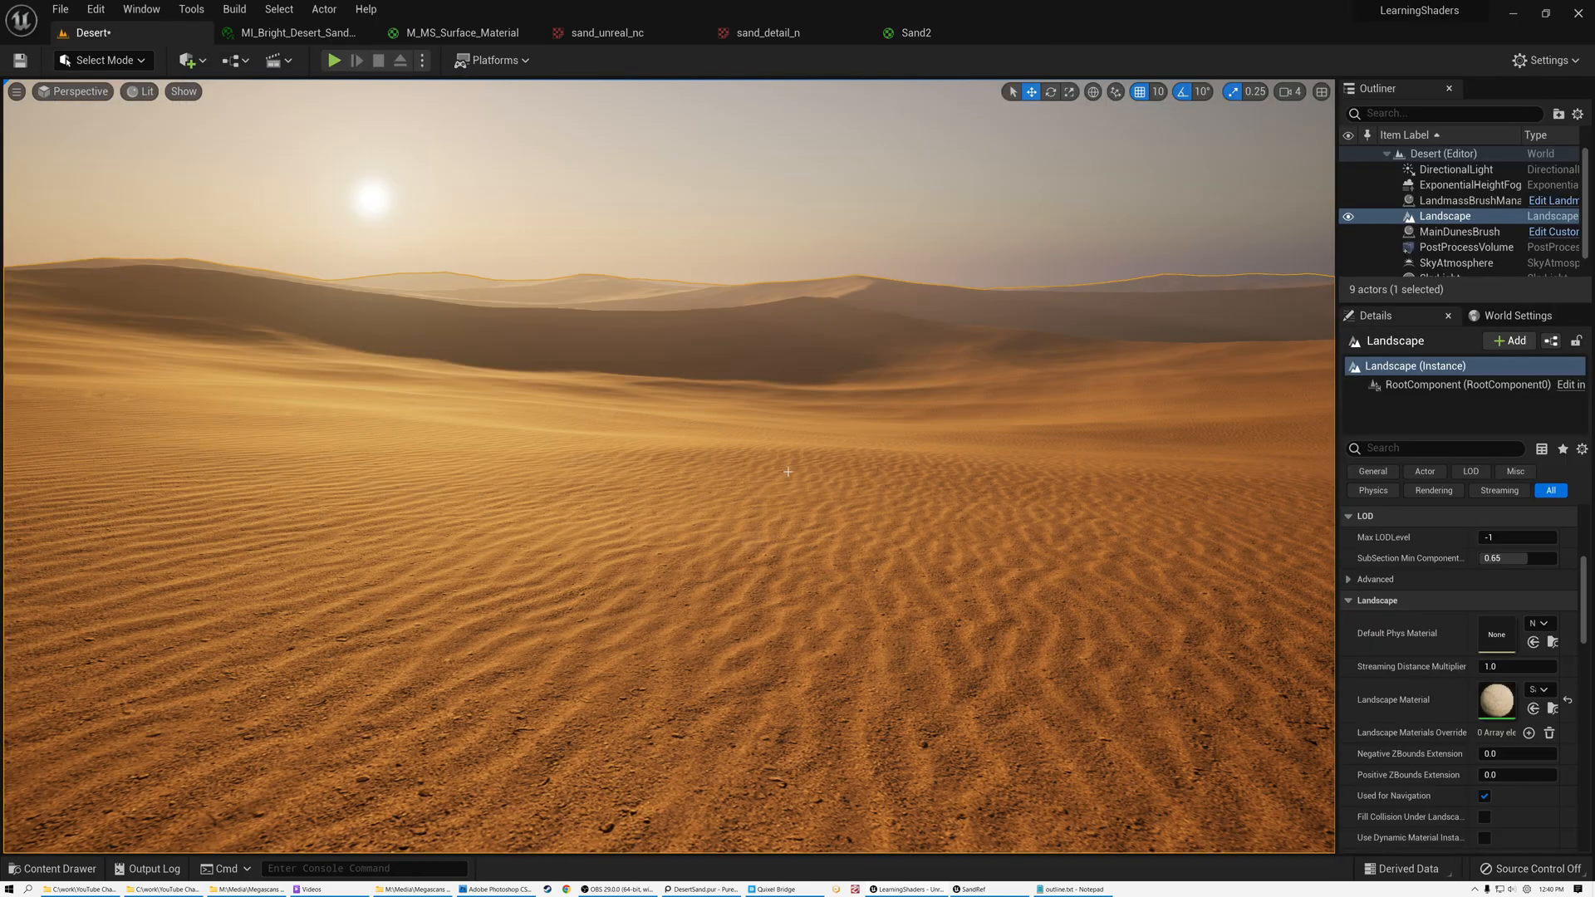
# Inspect the sand surface in the Desert level close to the ground and from farther away
pyautogui.moveTo(788, 471); pyautogui.dragTo(838, 591, button='right')
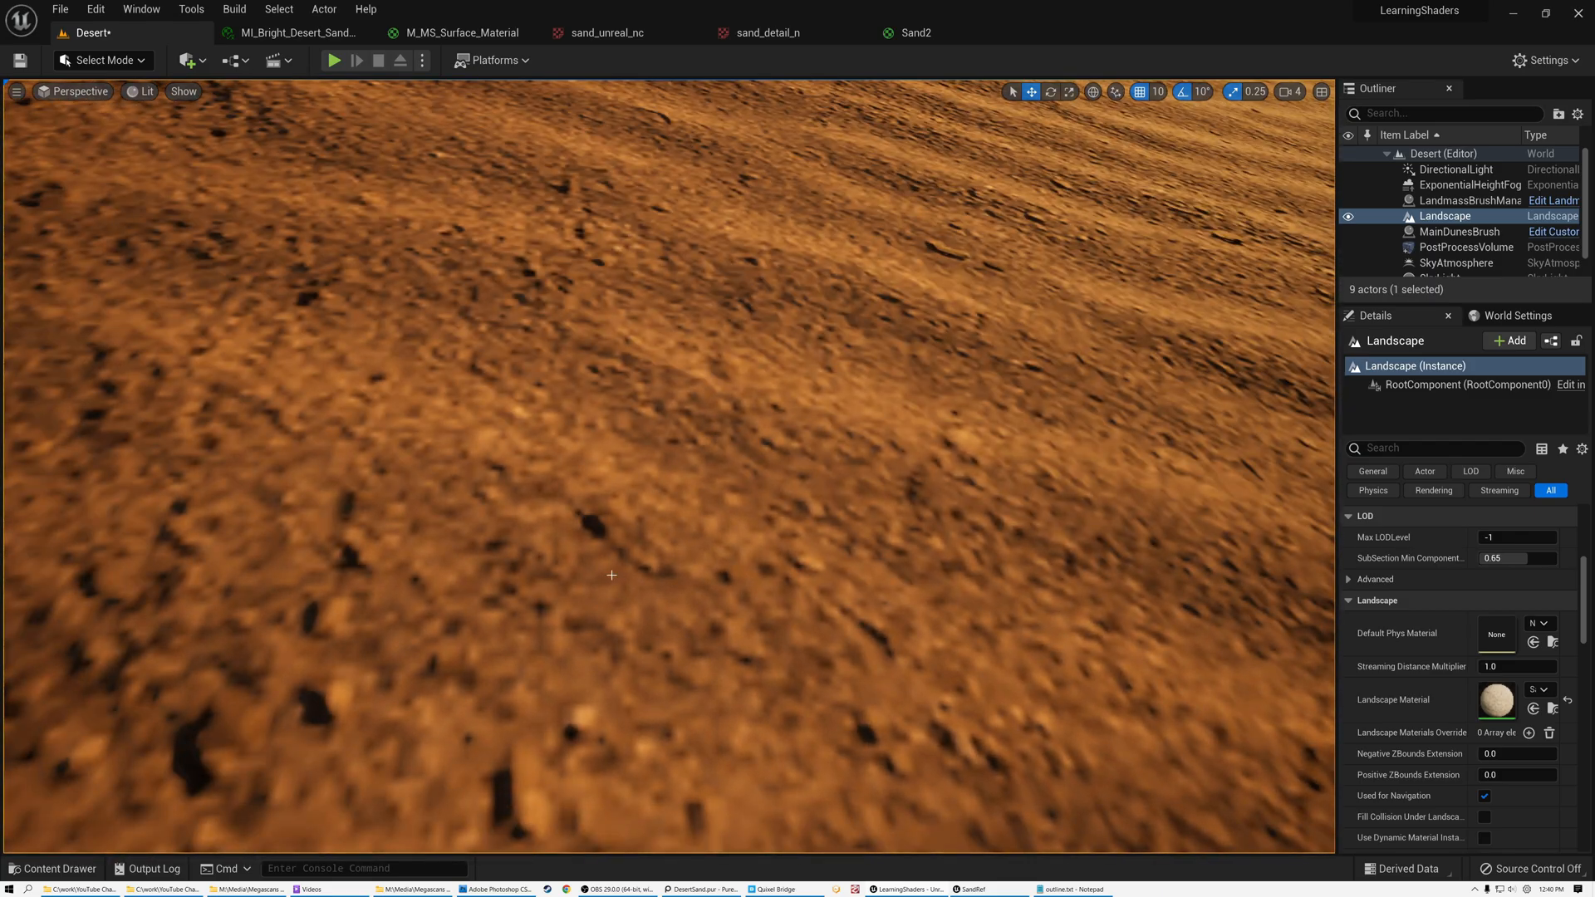
pyautogui.moveTo(804, 621); pyautogui.dragTo(796, 553, button='right')
pyautogui.moveTo(745, 645); pyautogui.dragTo(745, 645, button='right')
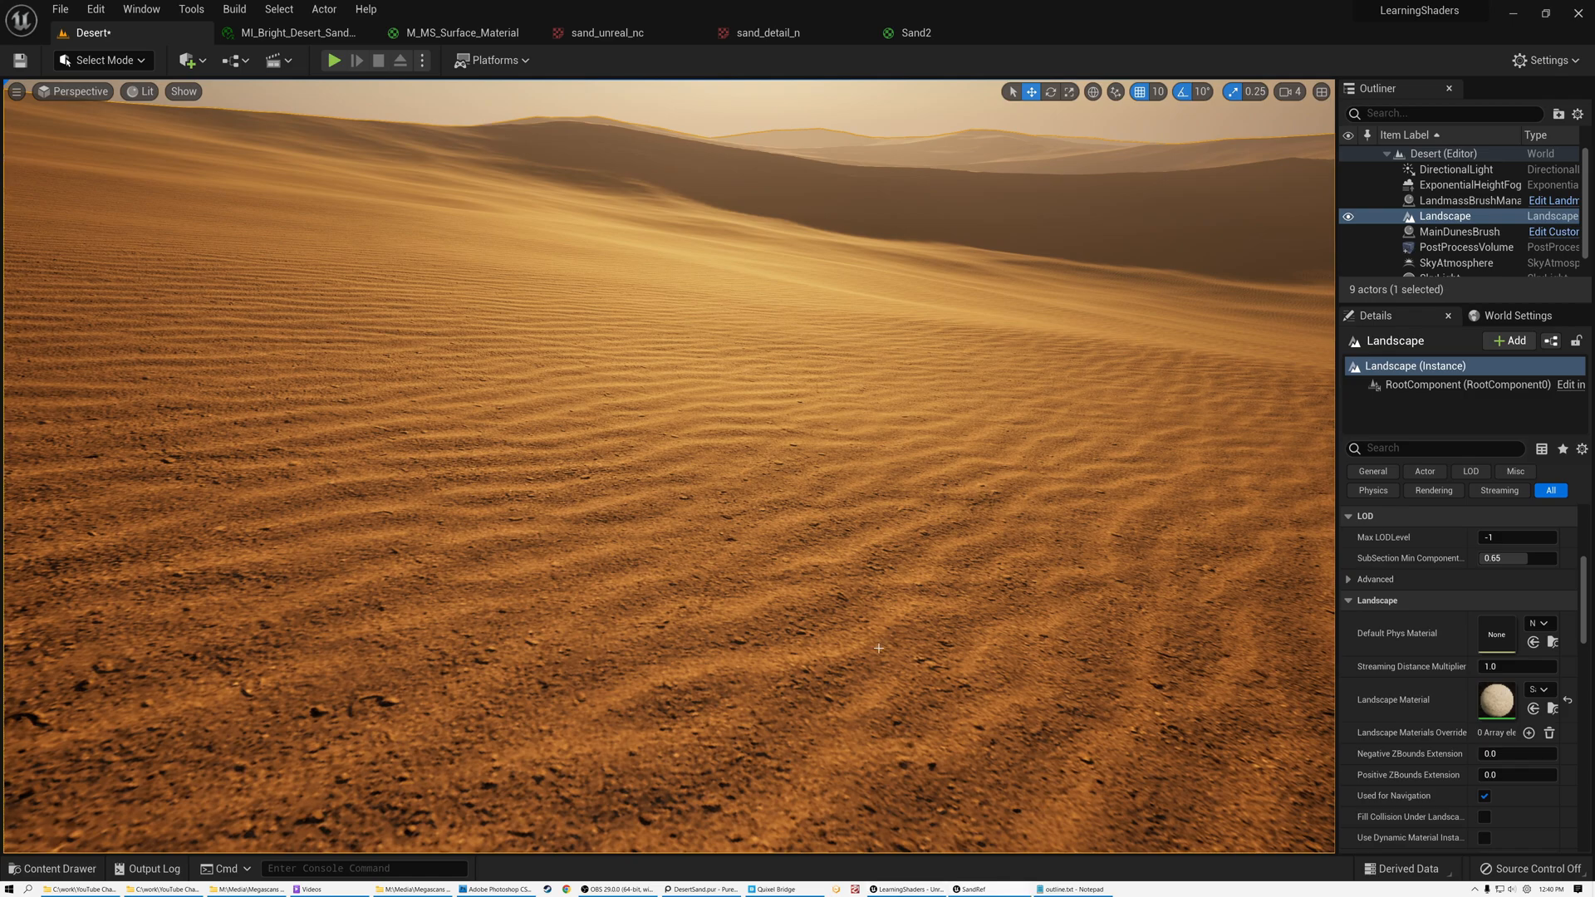
# Switch to Photoshop and create a new 2048 by 2048 pixel RGB document with a white background
pyautogui.click(515, 888)
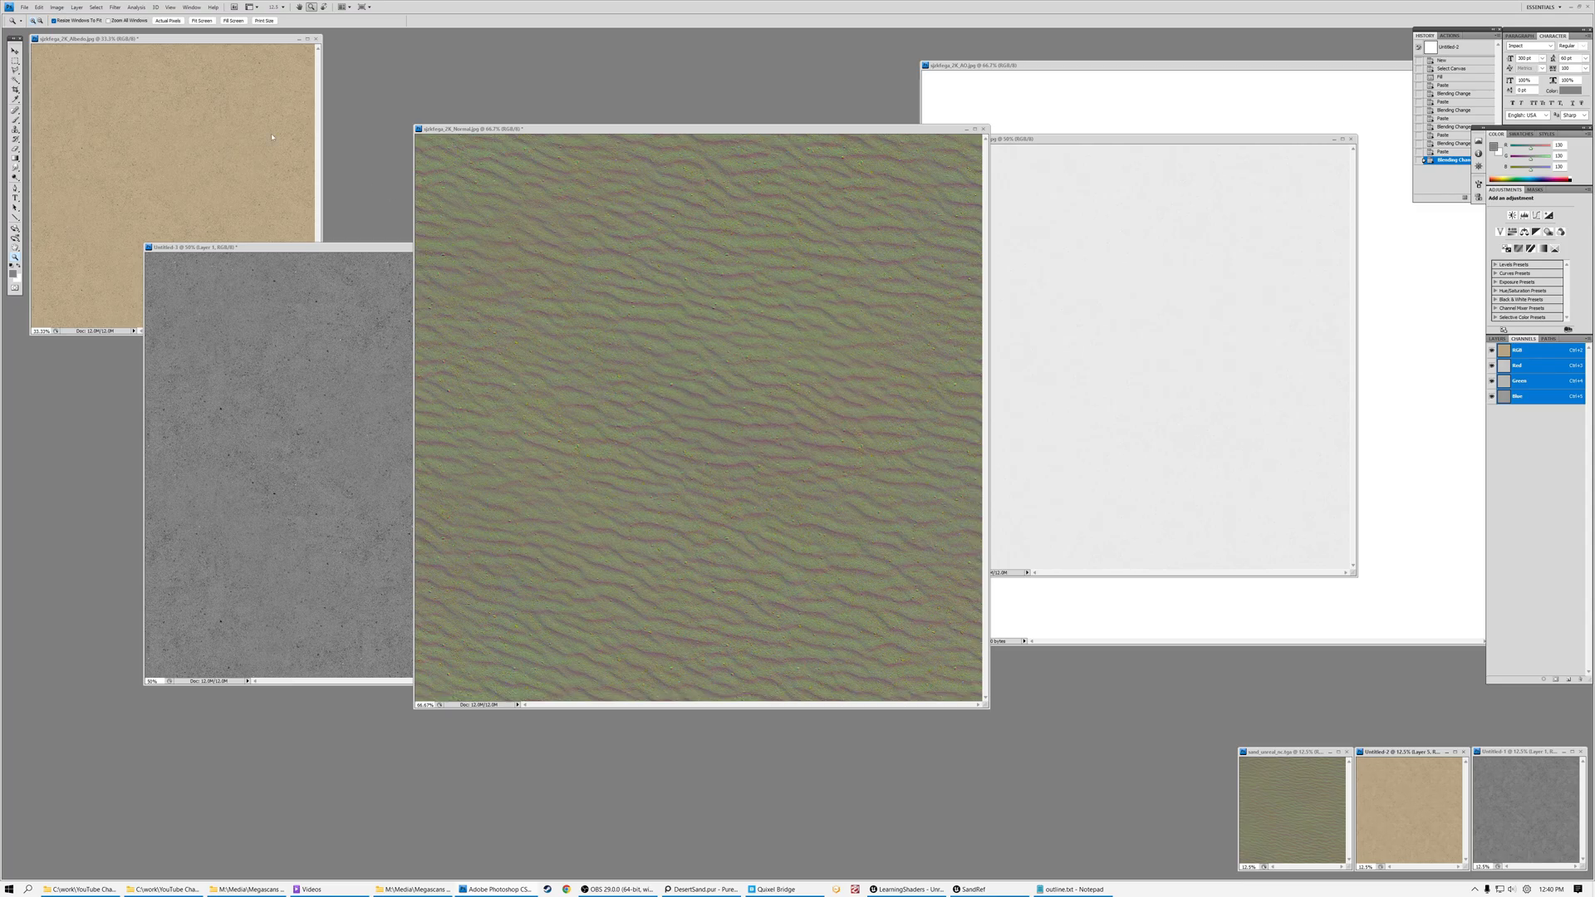
pyautogui.click(25, 8)
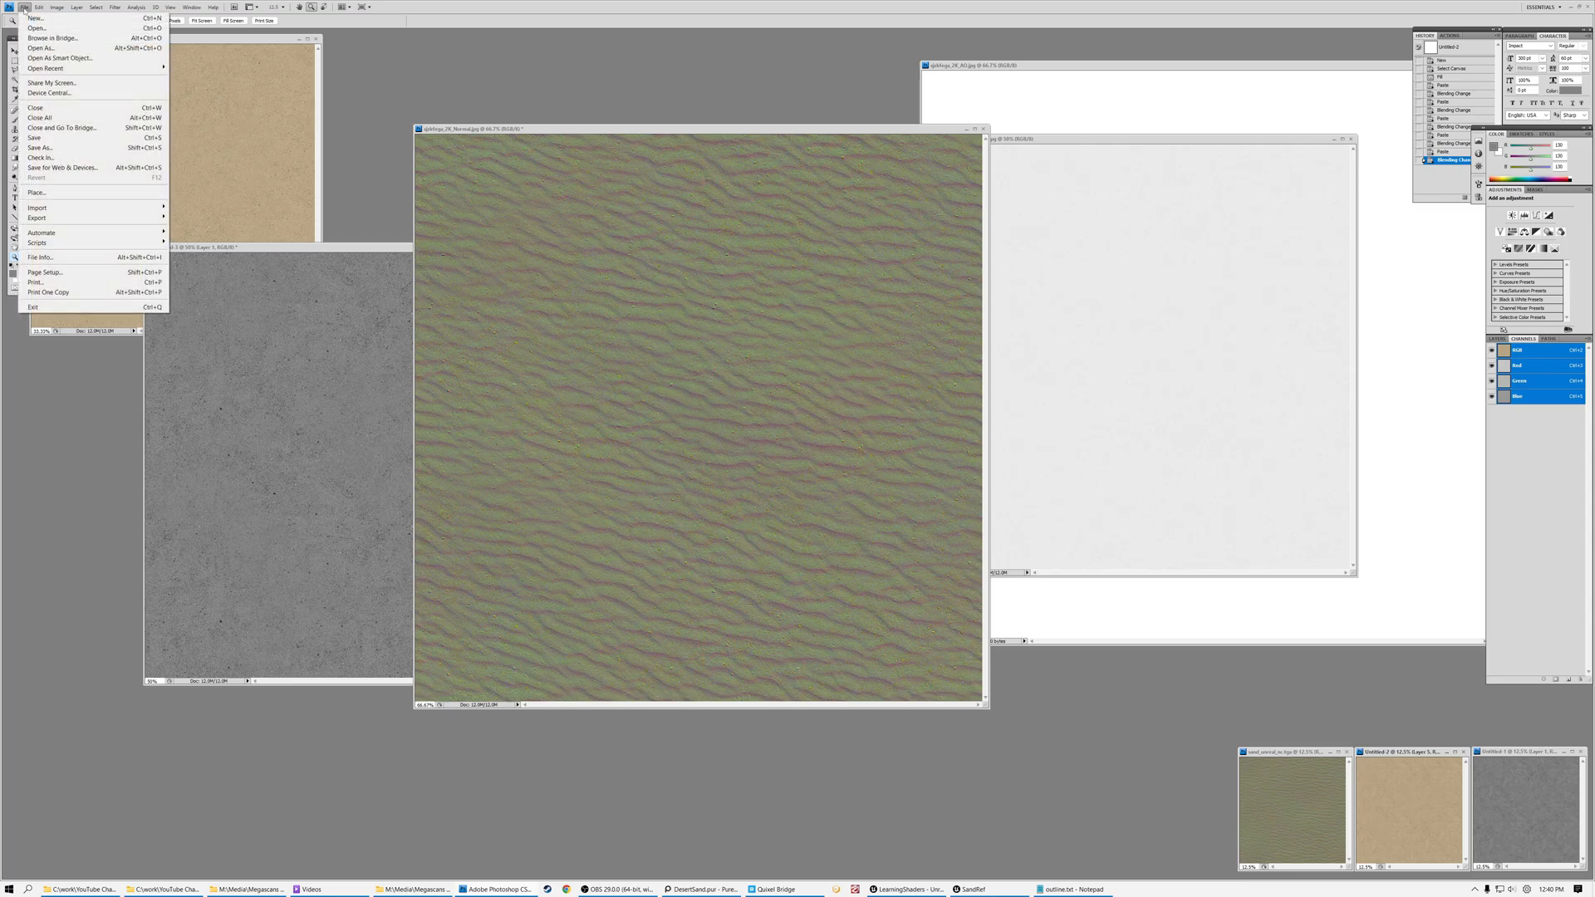
pyautogui.click(36, 17)
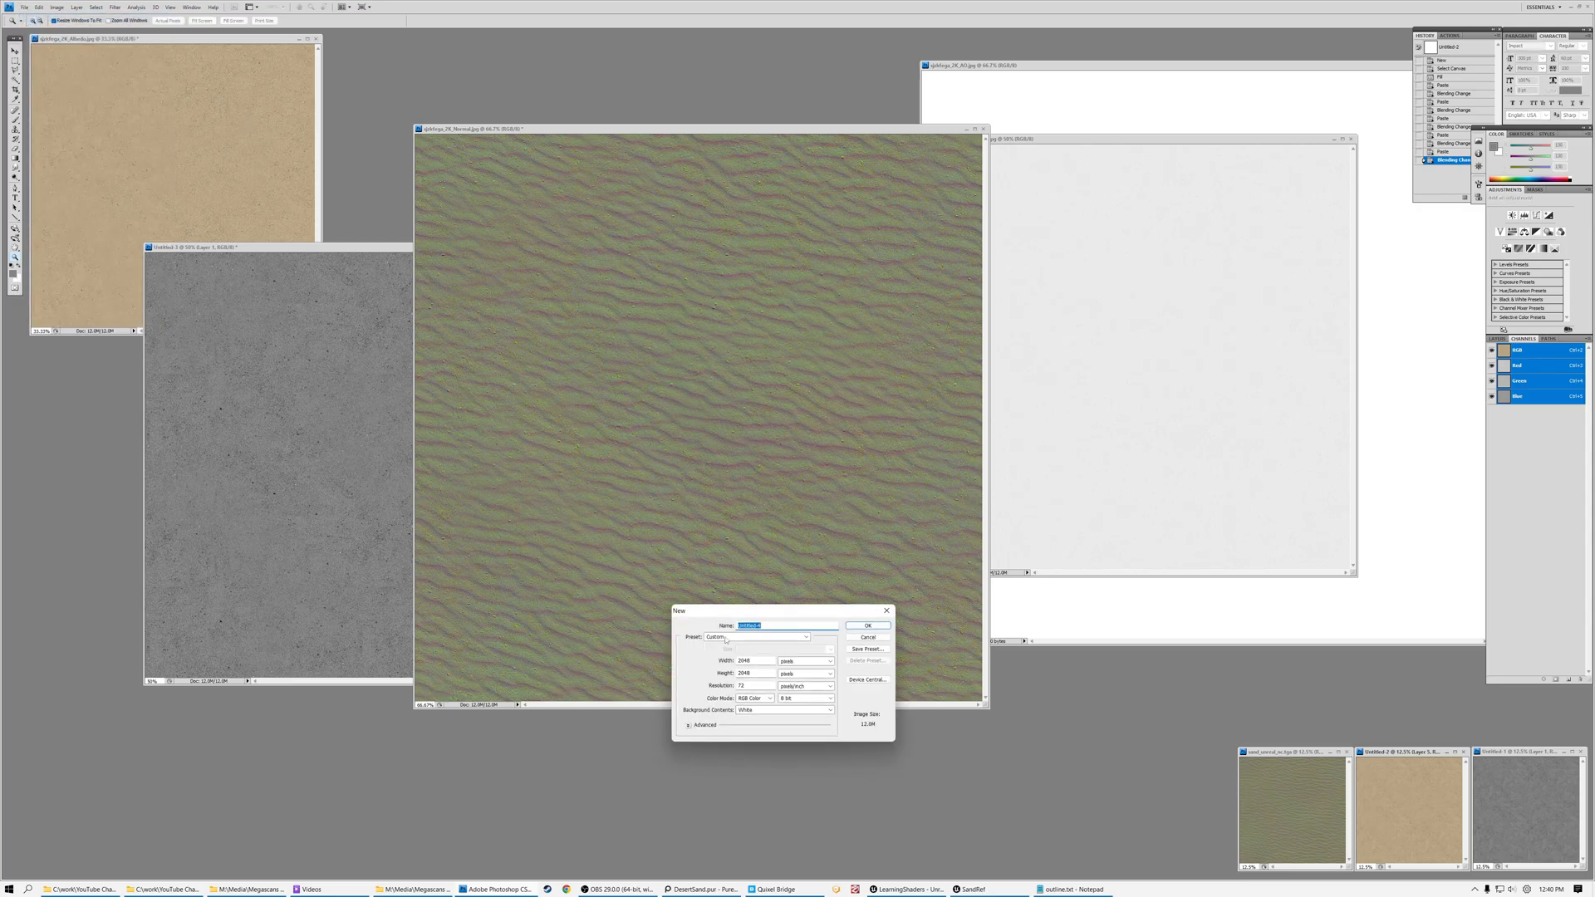
pyautogui.doubleClick(754, 662)
pyautogui.write('10')
pyautogui.press('BackSpace')
pyautogui.press('BackSpace')
pyautogui.write('20')
pyautogui.click(868, 626)
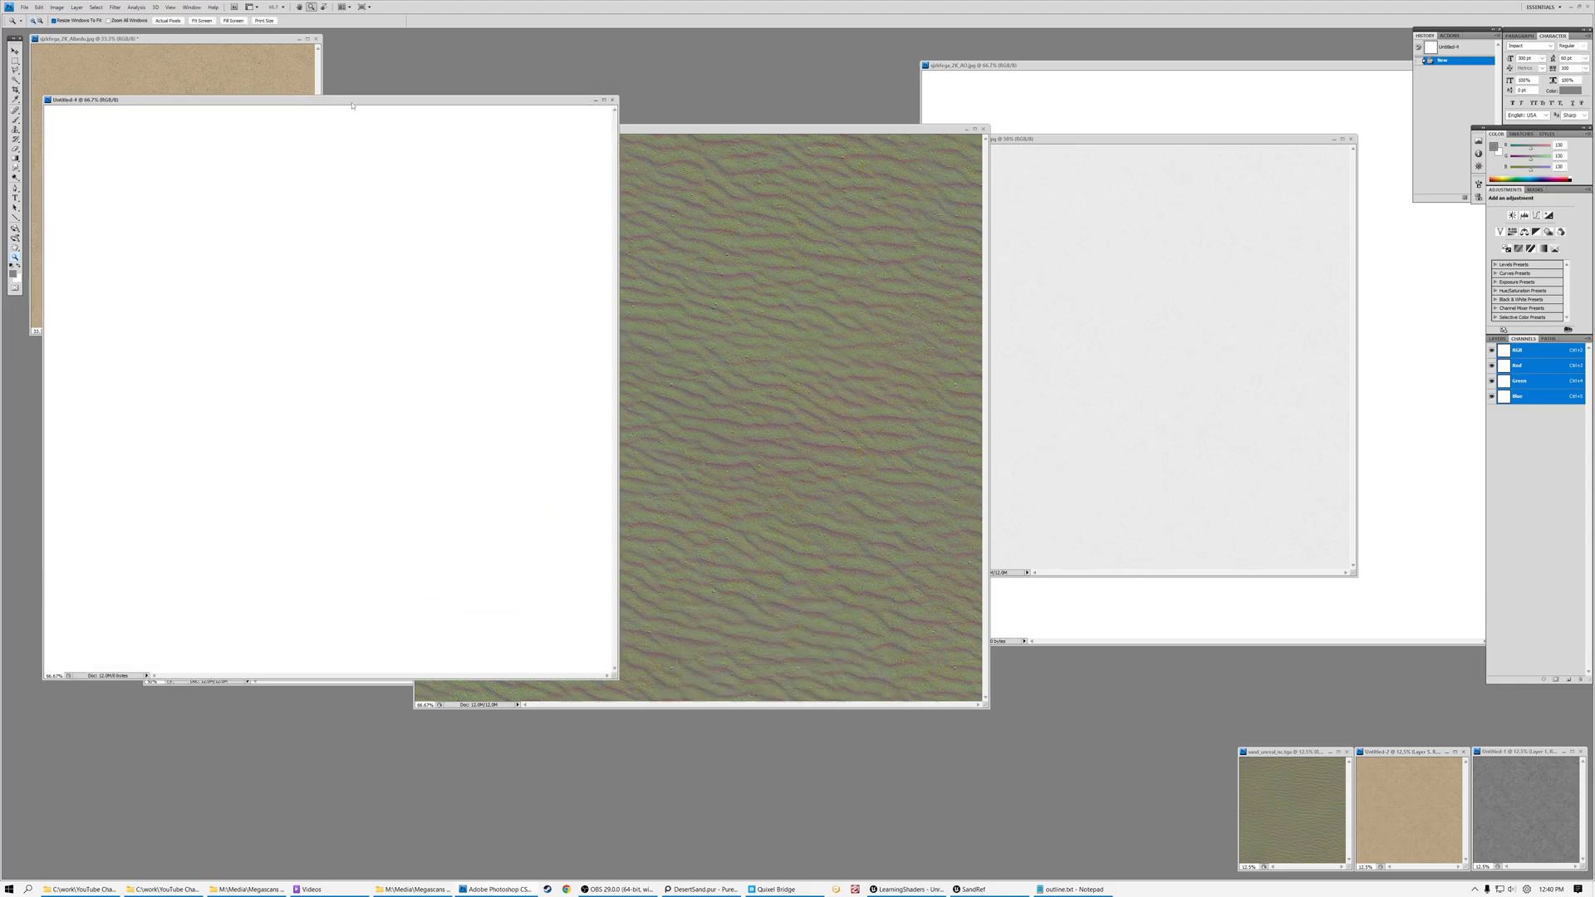
pyautogui.moveTo(358, 105); pyautogui.dragTo(570, 95)
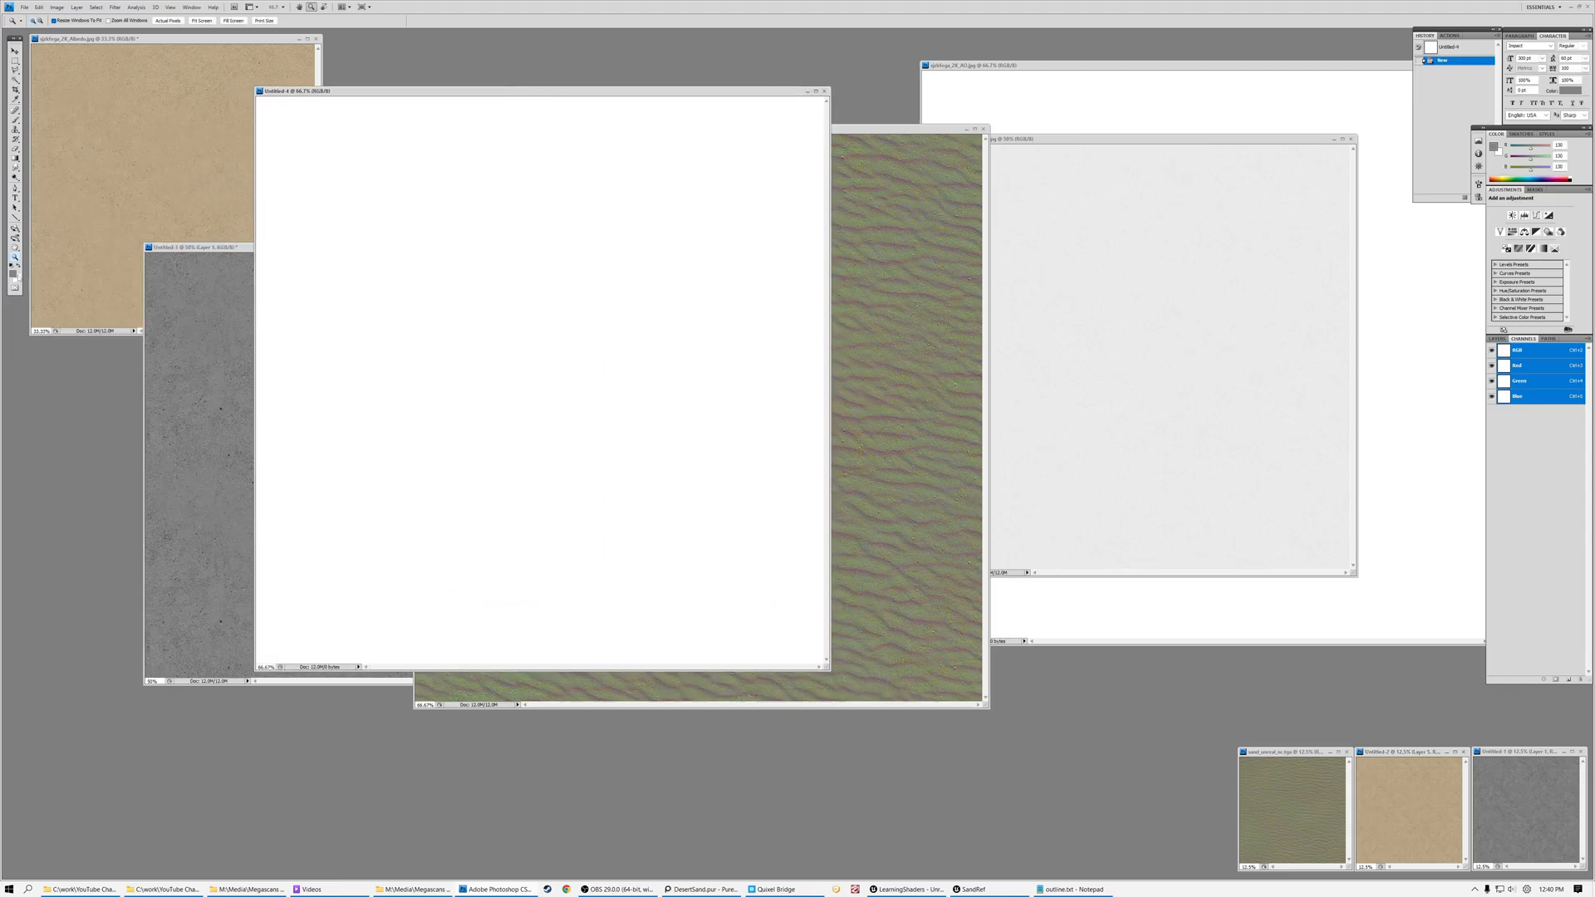
# Set the foreground colour to RGB 127, 127, 127 and fill the new document with it
pyautogui.click(12, 273)
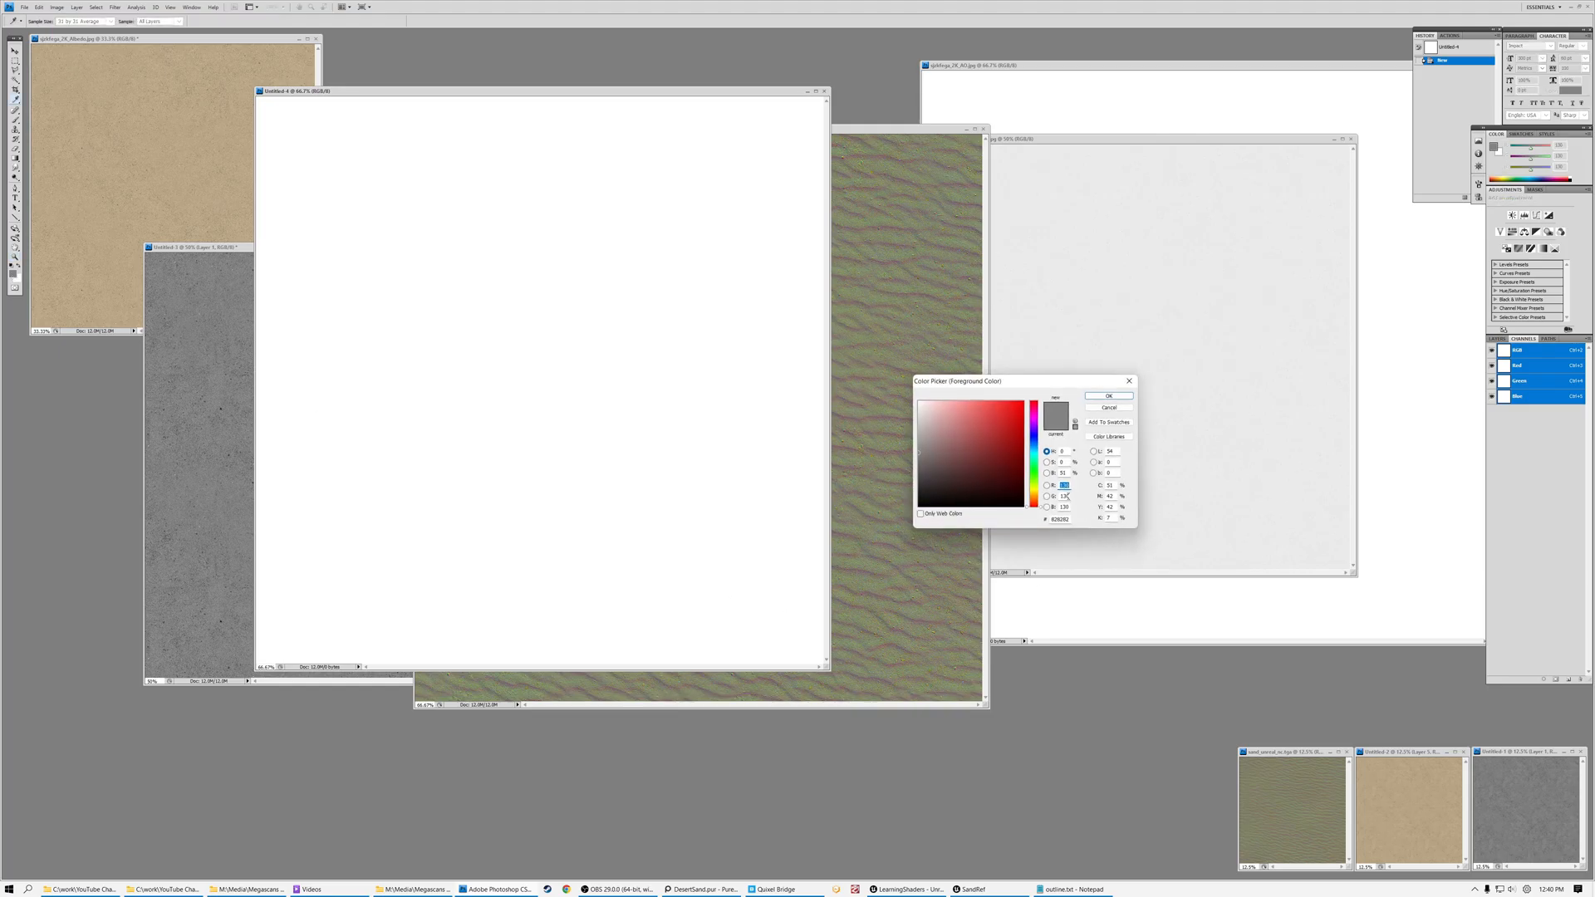
pyautogui.write('128')
pyautogui.press('Tab')
pyautogui.write('128')
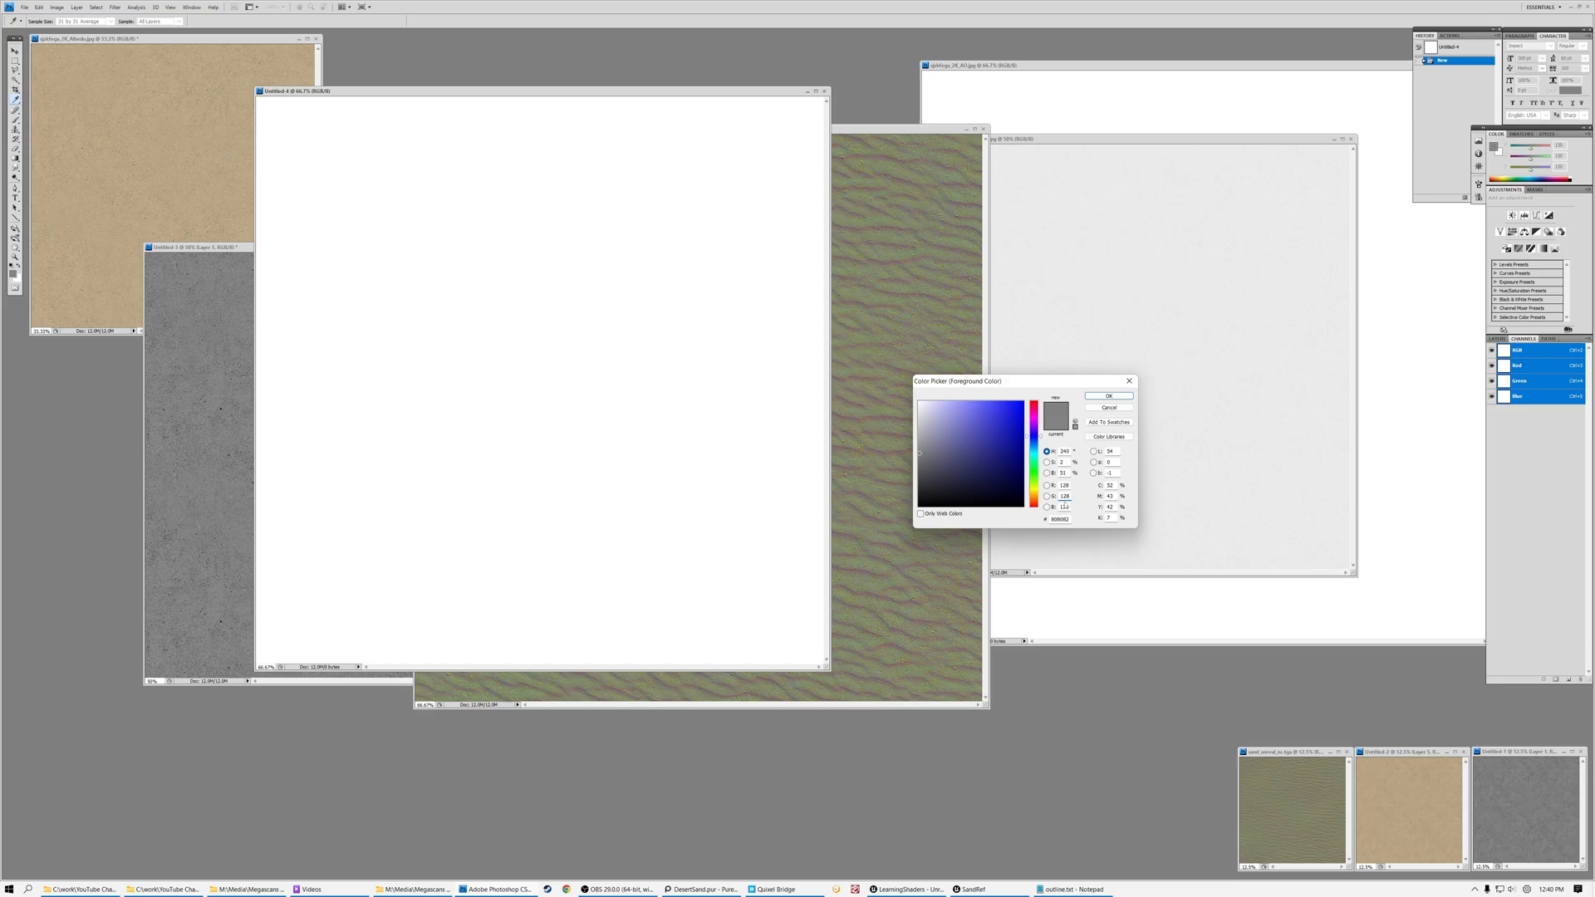
pyautogui.doubleClick(1064, 485)
pyautogui.write('127')
pyautogui.doubleClick(1064, 496)
pyautogui.write('127')
pyautogui.doubleClick(1064, 507)
pyautogui.write('127')
pyautogui.click(1108, 395)
pyautogui.press('z')
pyautogui.hotkey('alt', 'BackSpace')
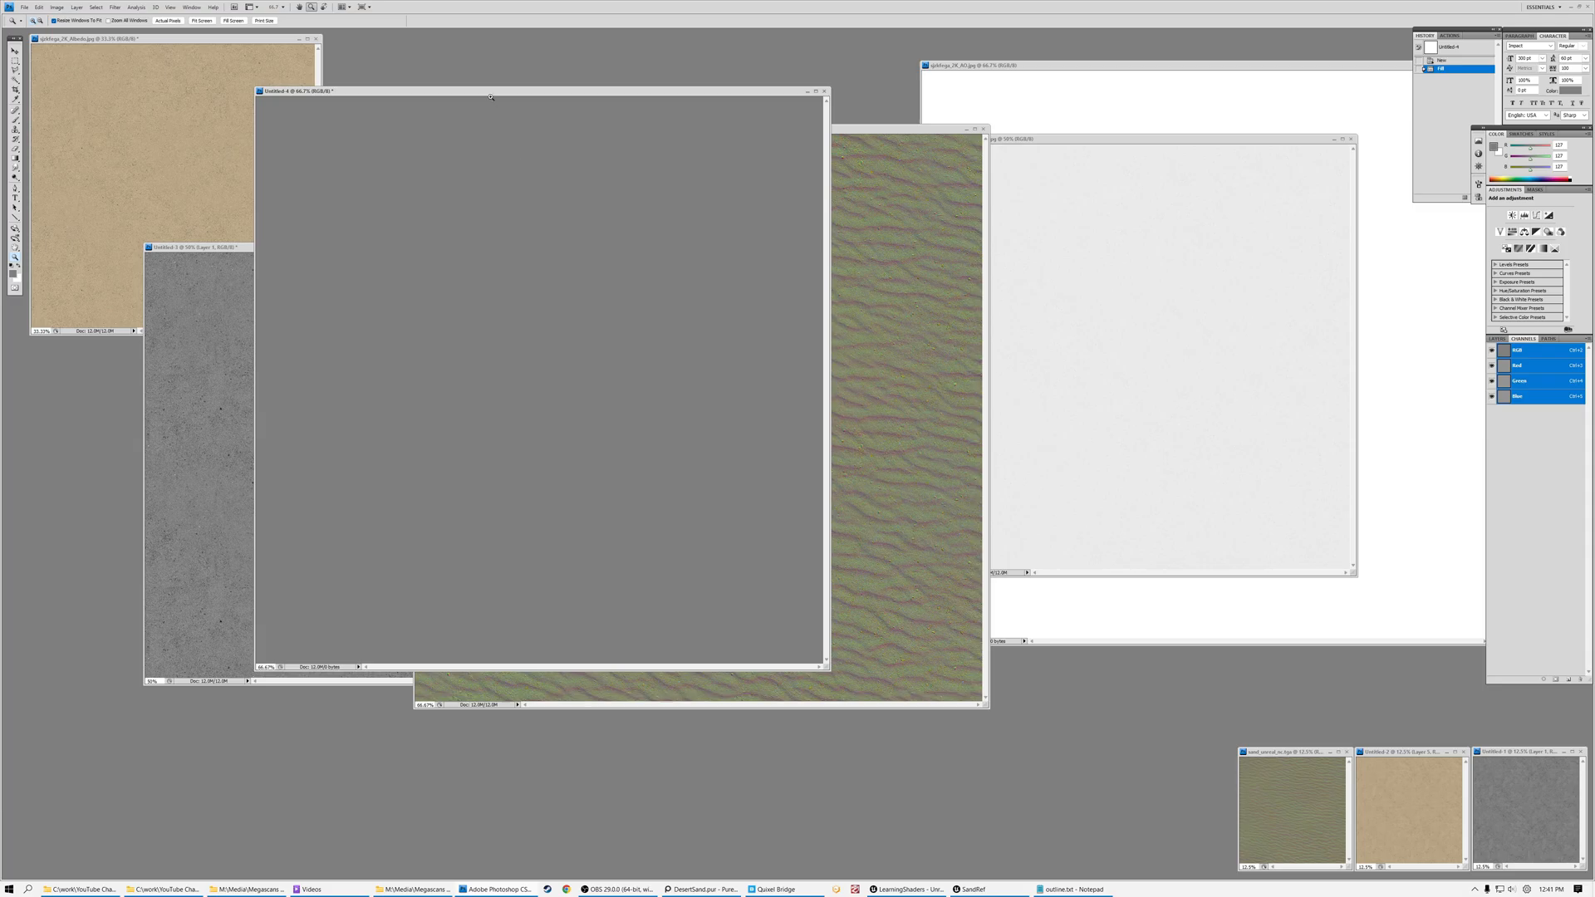
# Apply the Add Noise filter to the grey document with Gaussian distribution and monochromatic noise
pyautogui.click(488, 133)
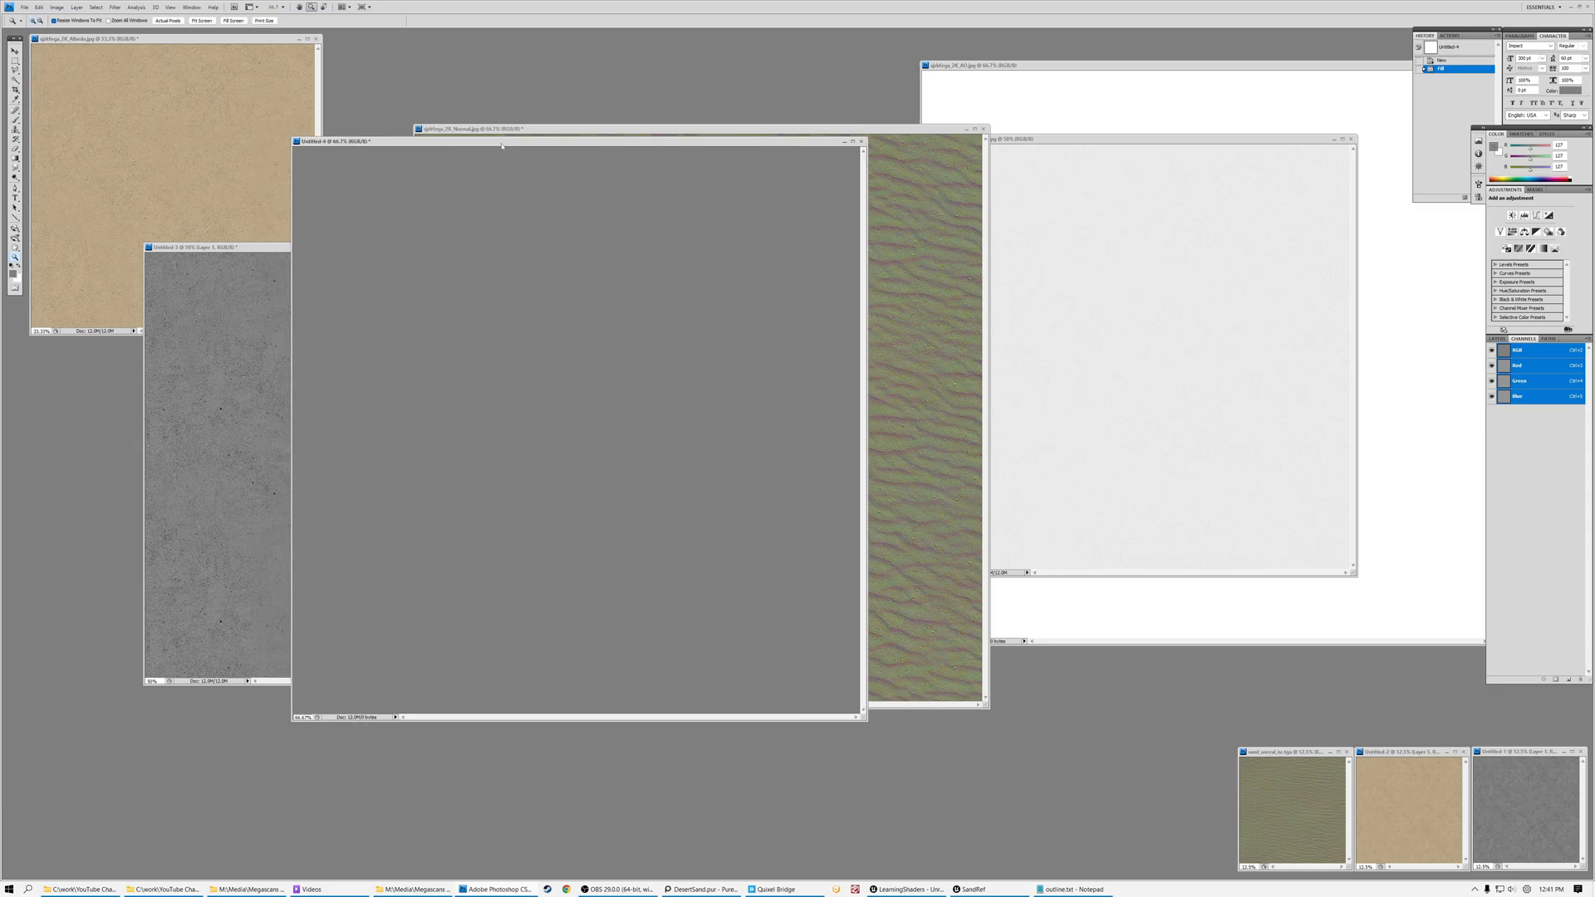
pyautogui.keyDown('alt'); pyautogui.click(592, 299); pyautogui.keyUp('alt')
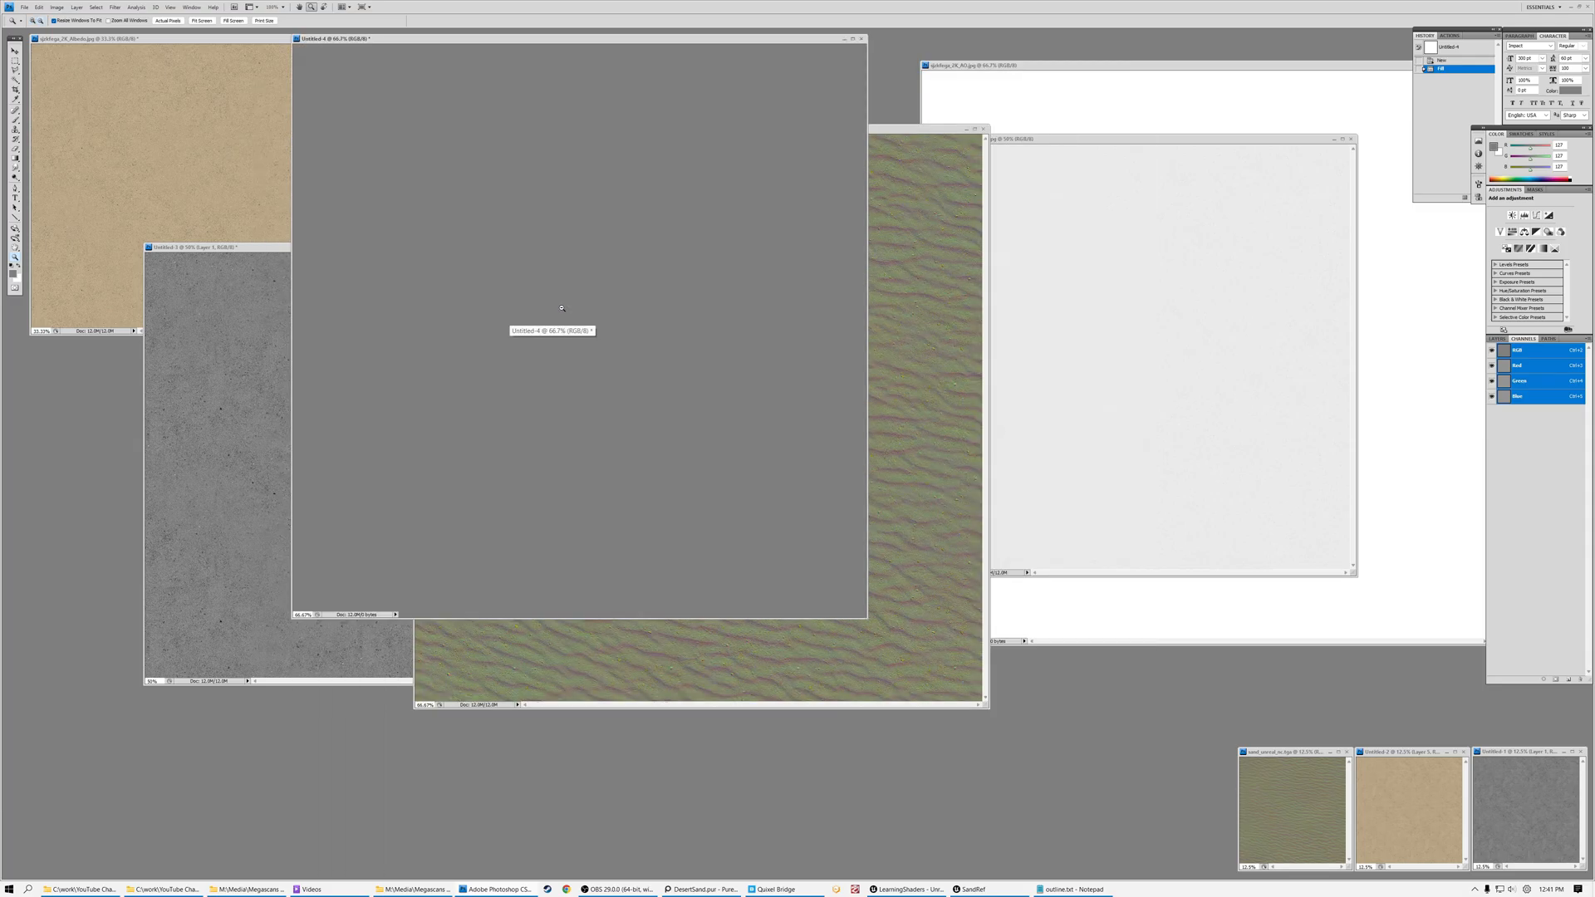
pyautogui.moveTo(451, 39); pyautogui.dragTo(464, 154)
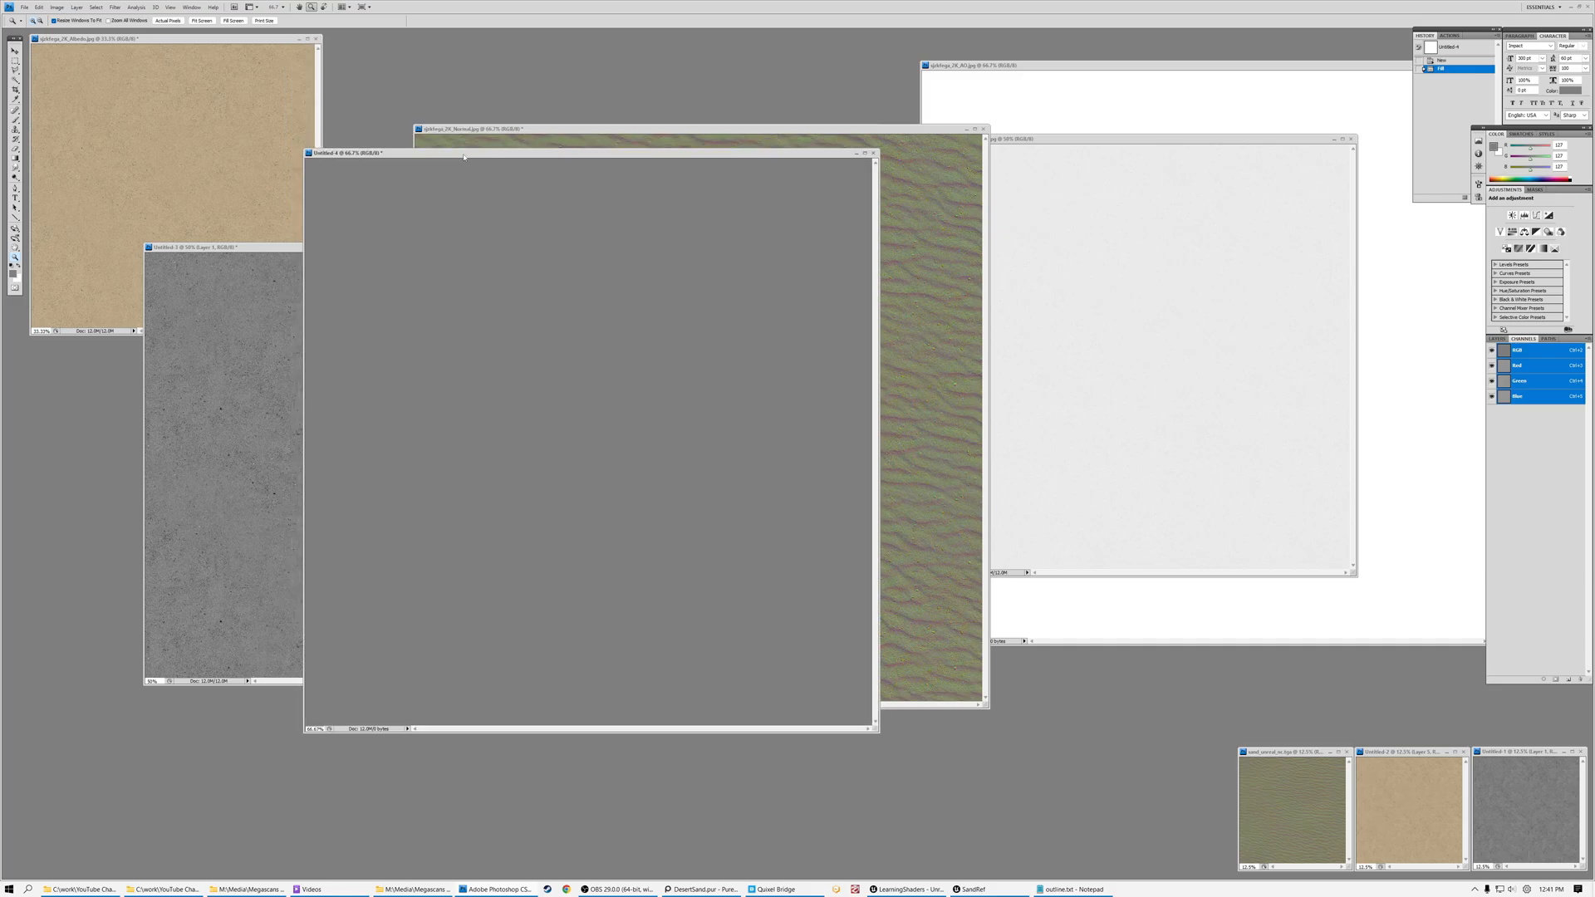
pyautogui.click(116, 7)
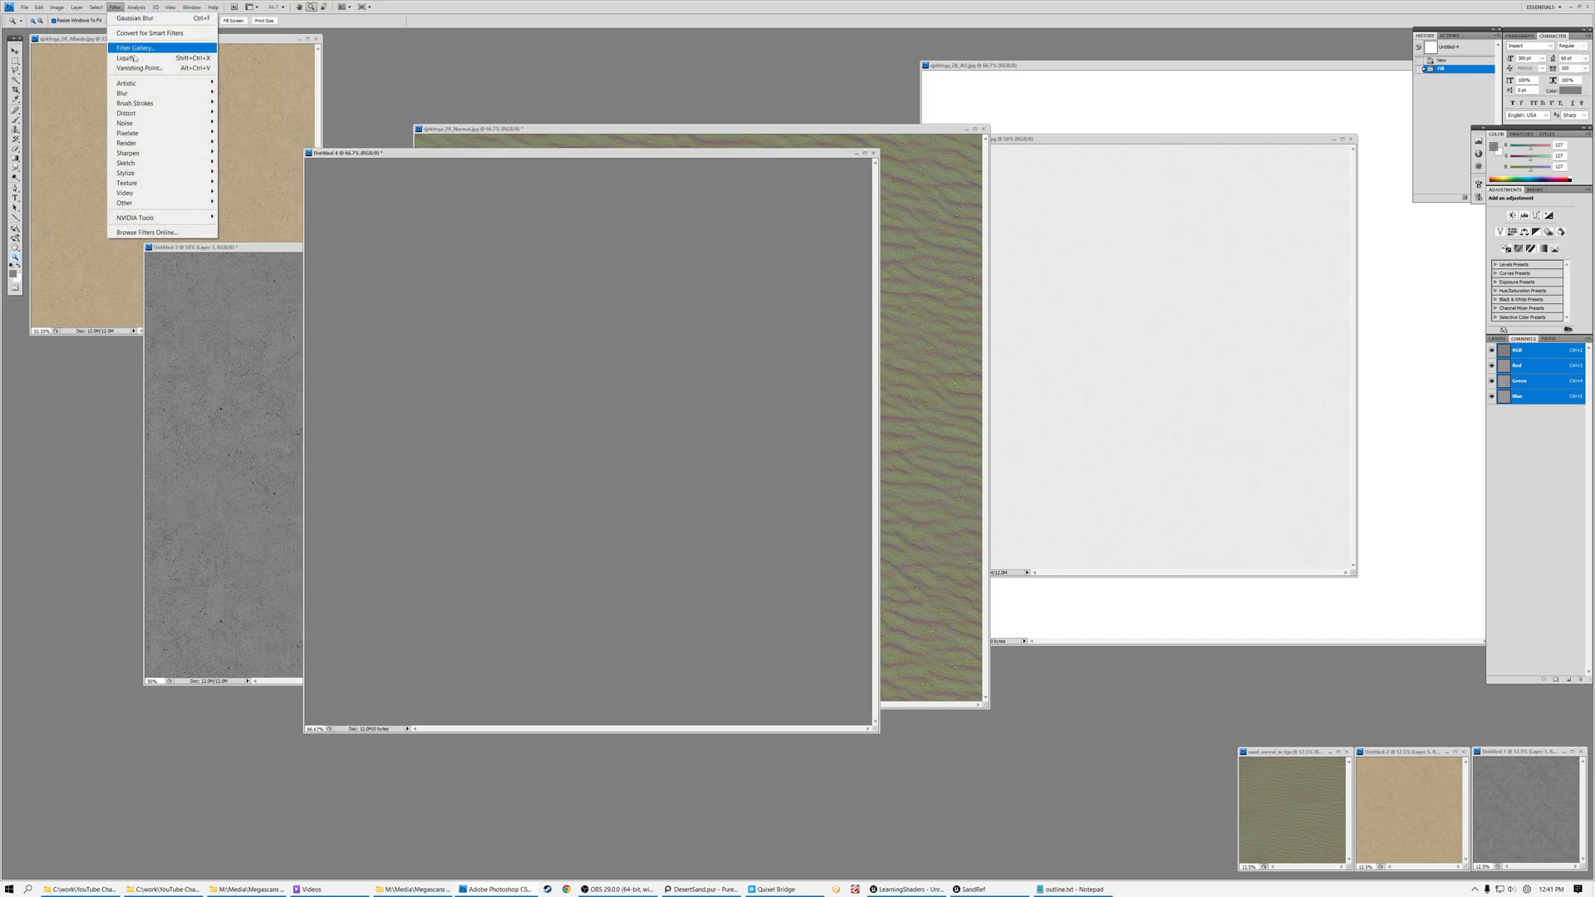
pyautogui.moveTo(148, 123)
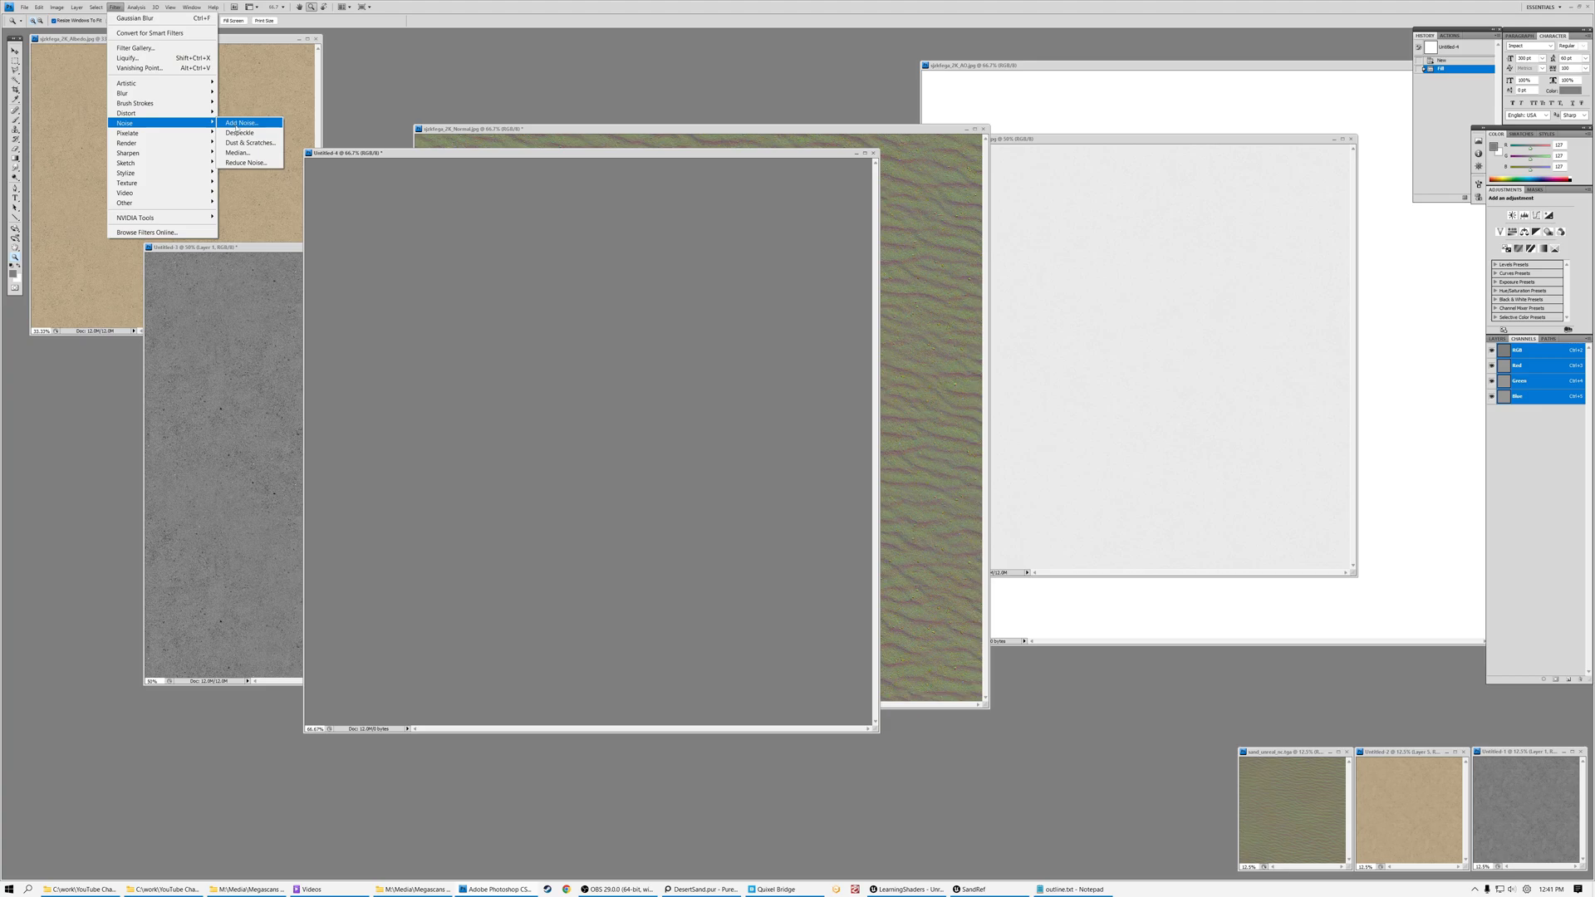
pyautogui.click(240, 123)
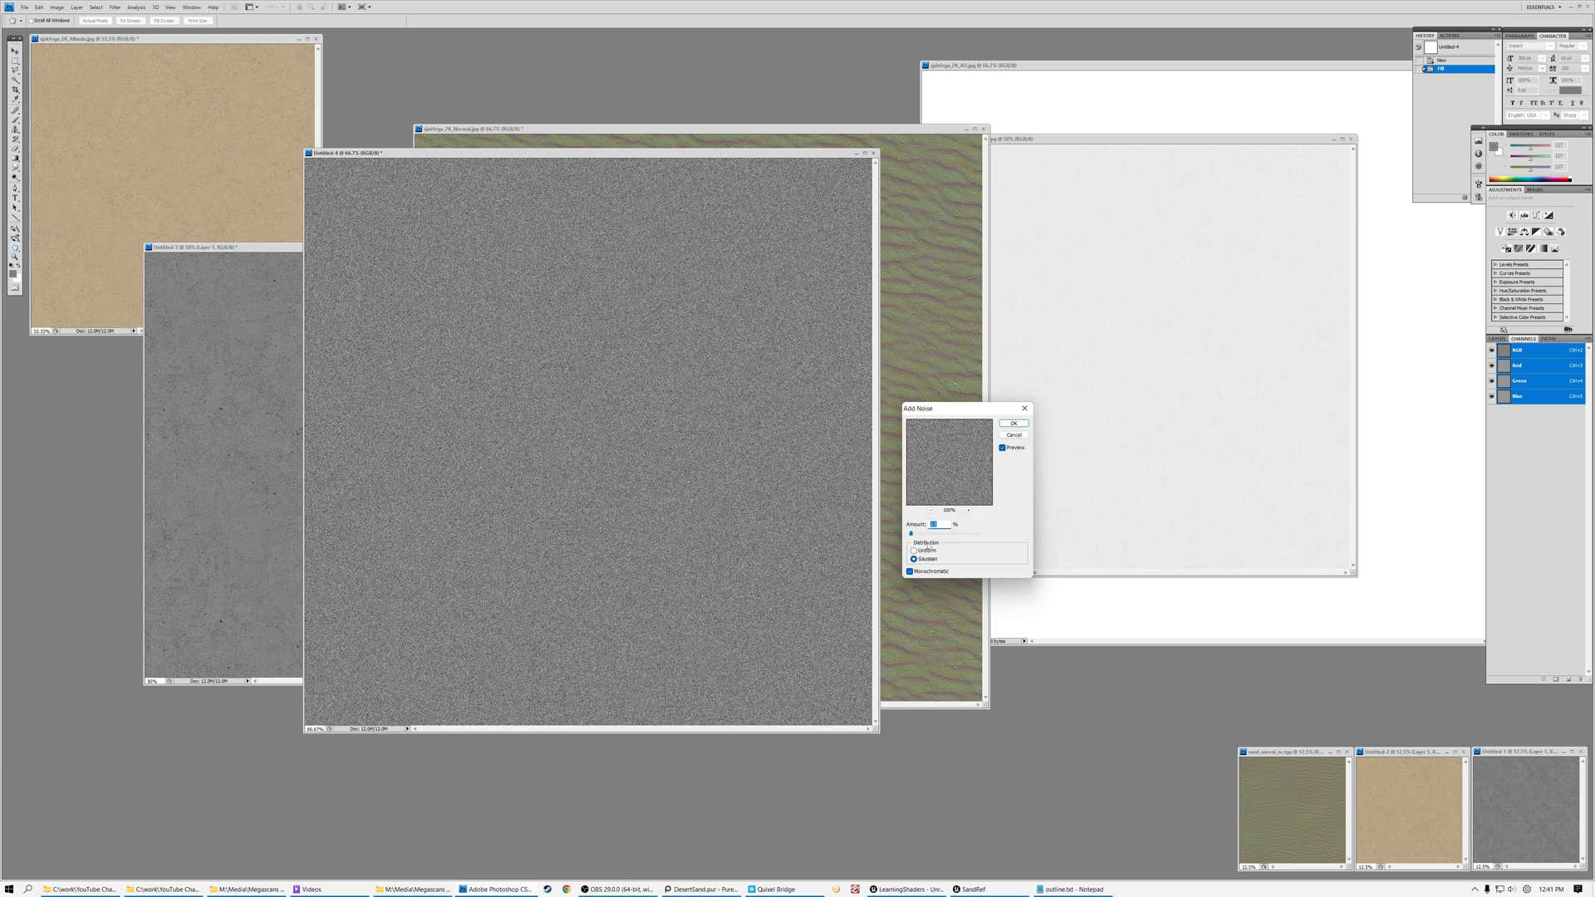
pyautogui.click(1011, 424)
# Select a fixed-size 1024 by 1024 pixel area at the upper-left corner of the noise image and copy it
pyautogui.click(574, 341)
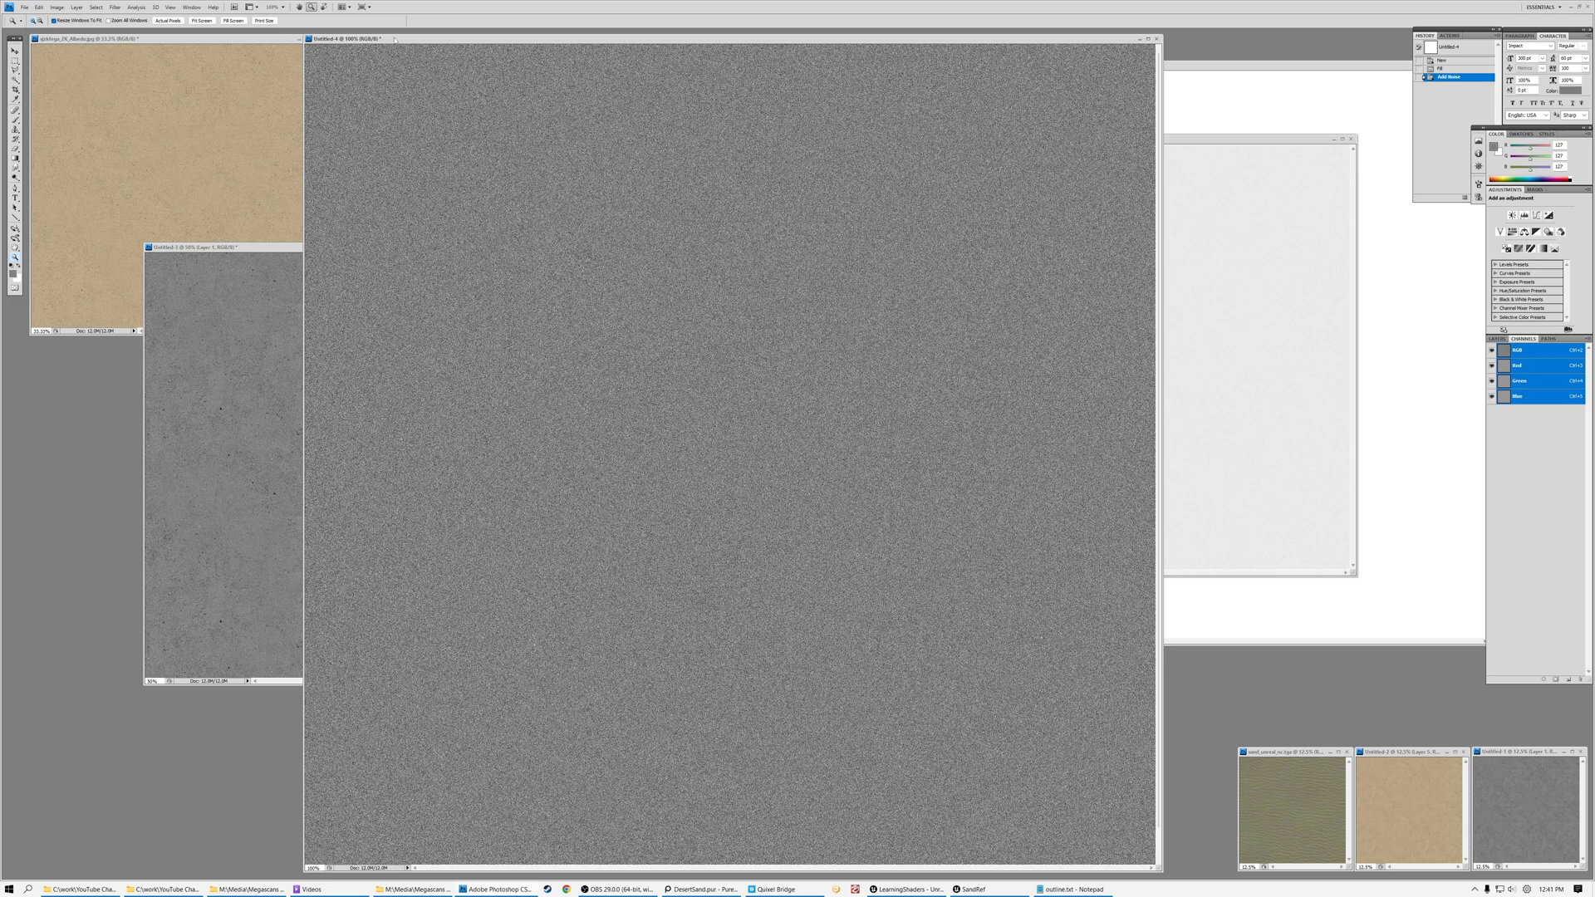
pyautogui.moveTo(403, 39); pyautogui.dragTo(433, 131)
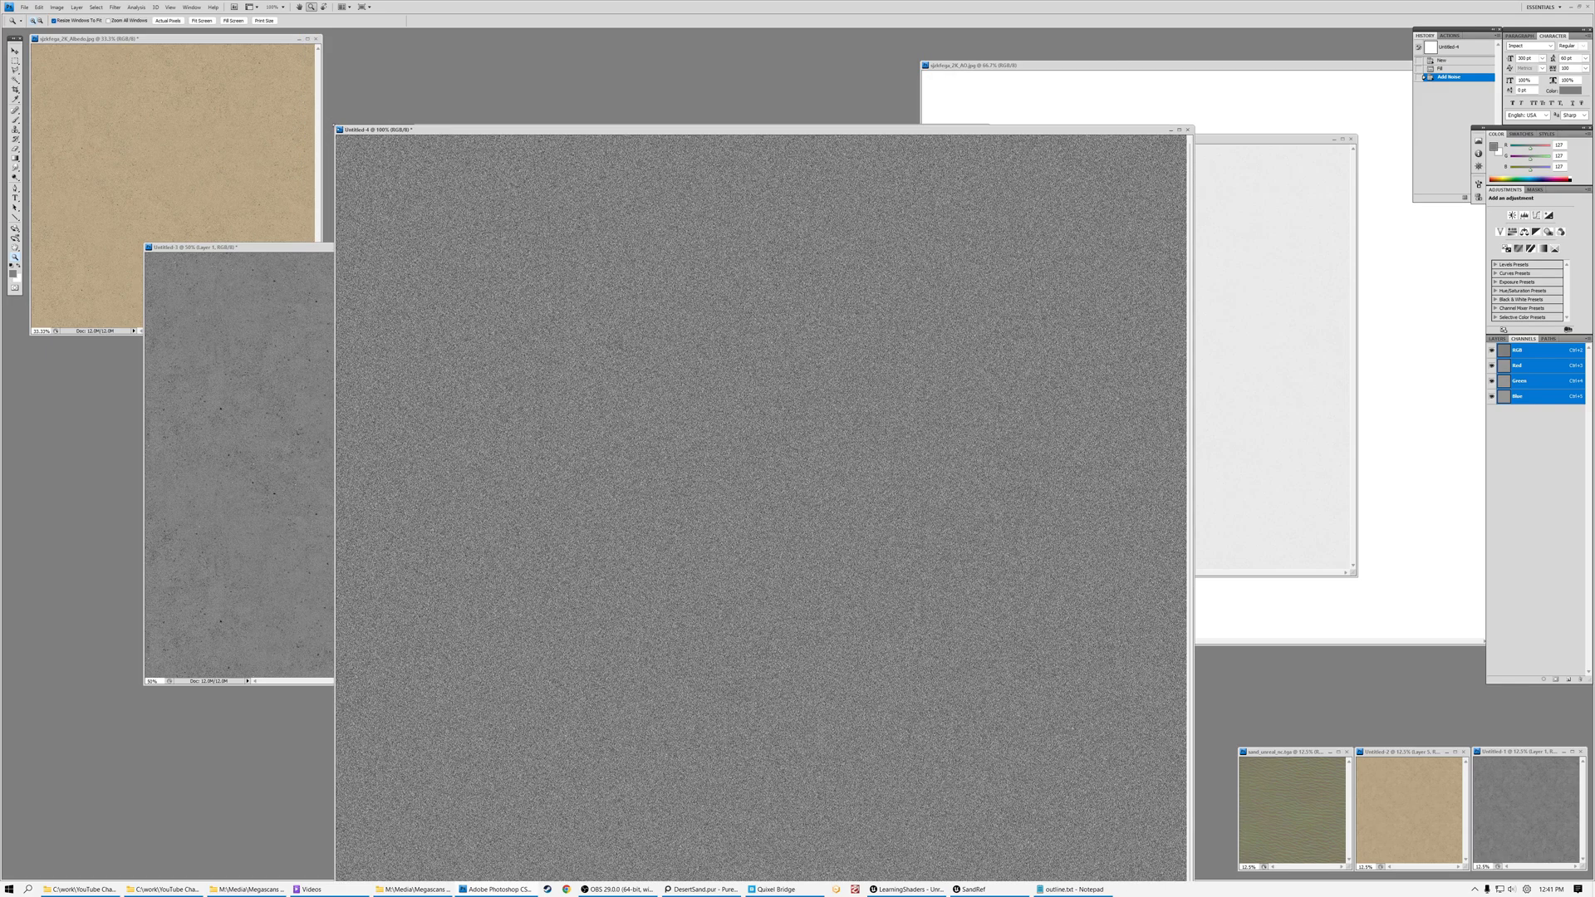
pyautogui.moveTo(336, 127); pyautogui.dragTo(294, 84)
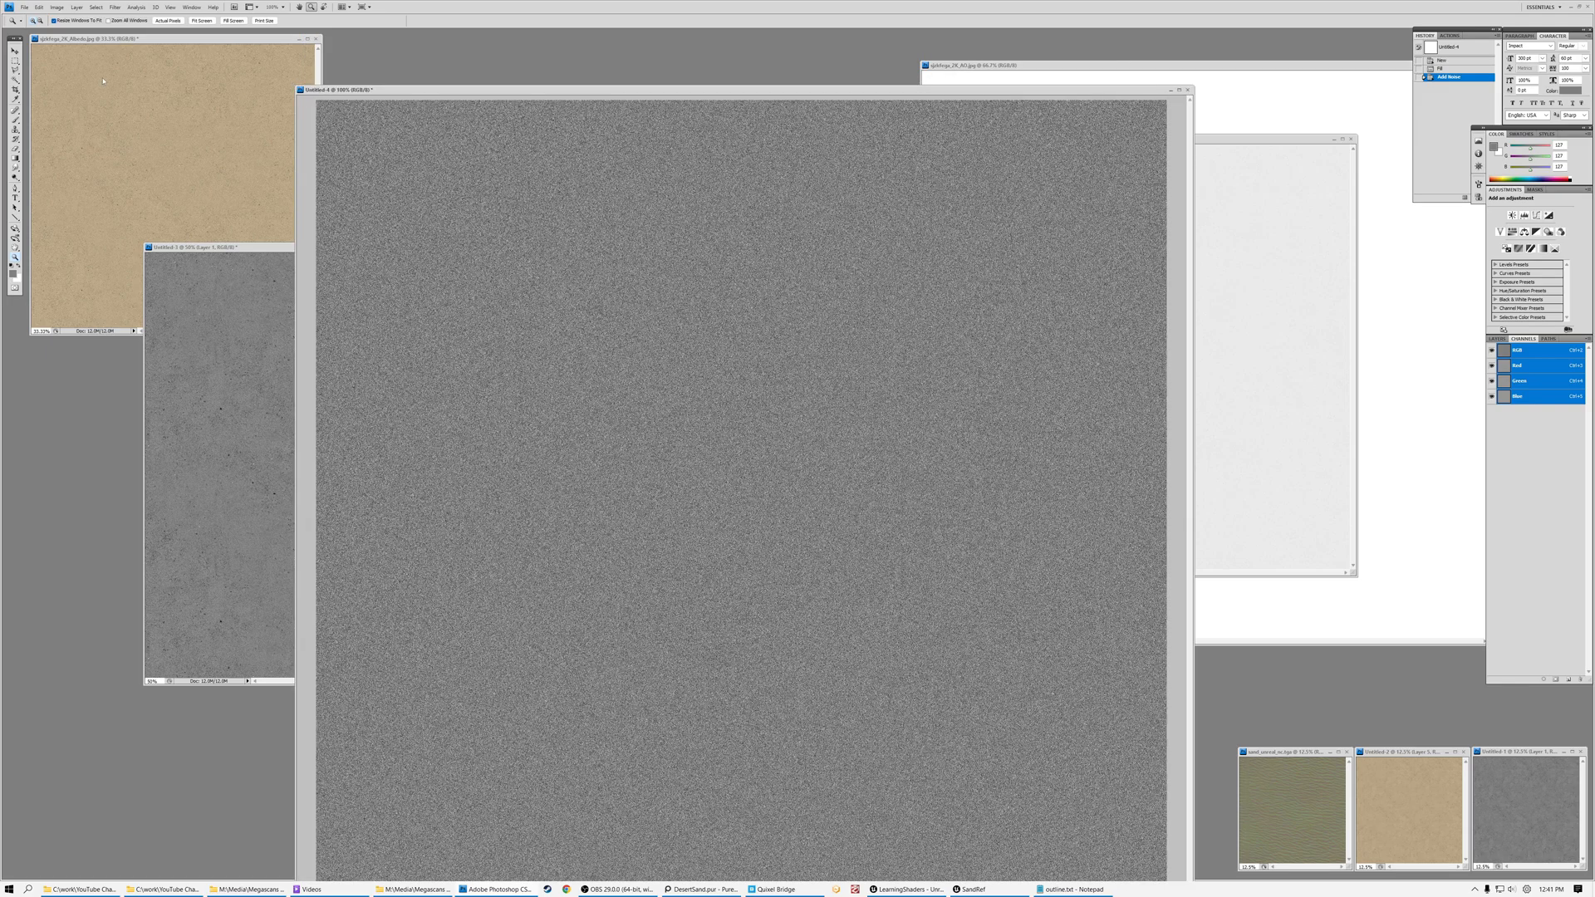
pyautogui.click(14, 60)
pyautogui.click(169, 26)
pyautogui.click(170, 47)
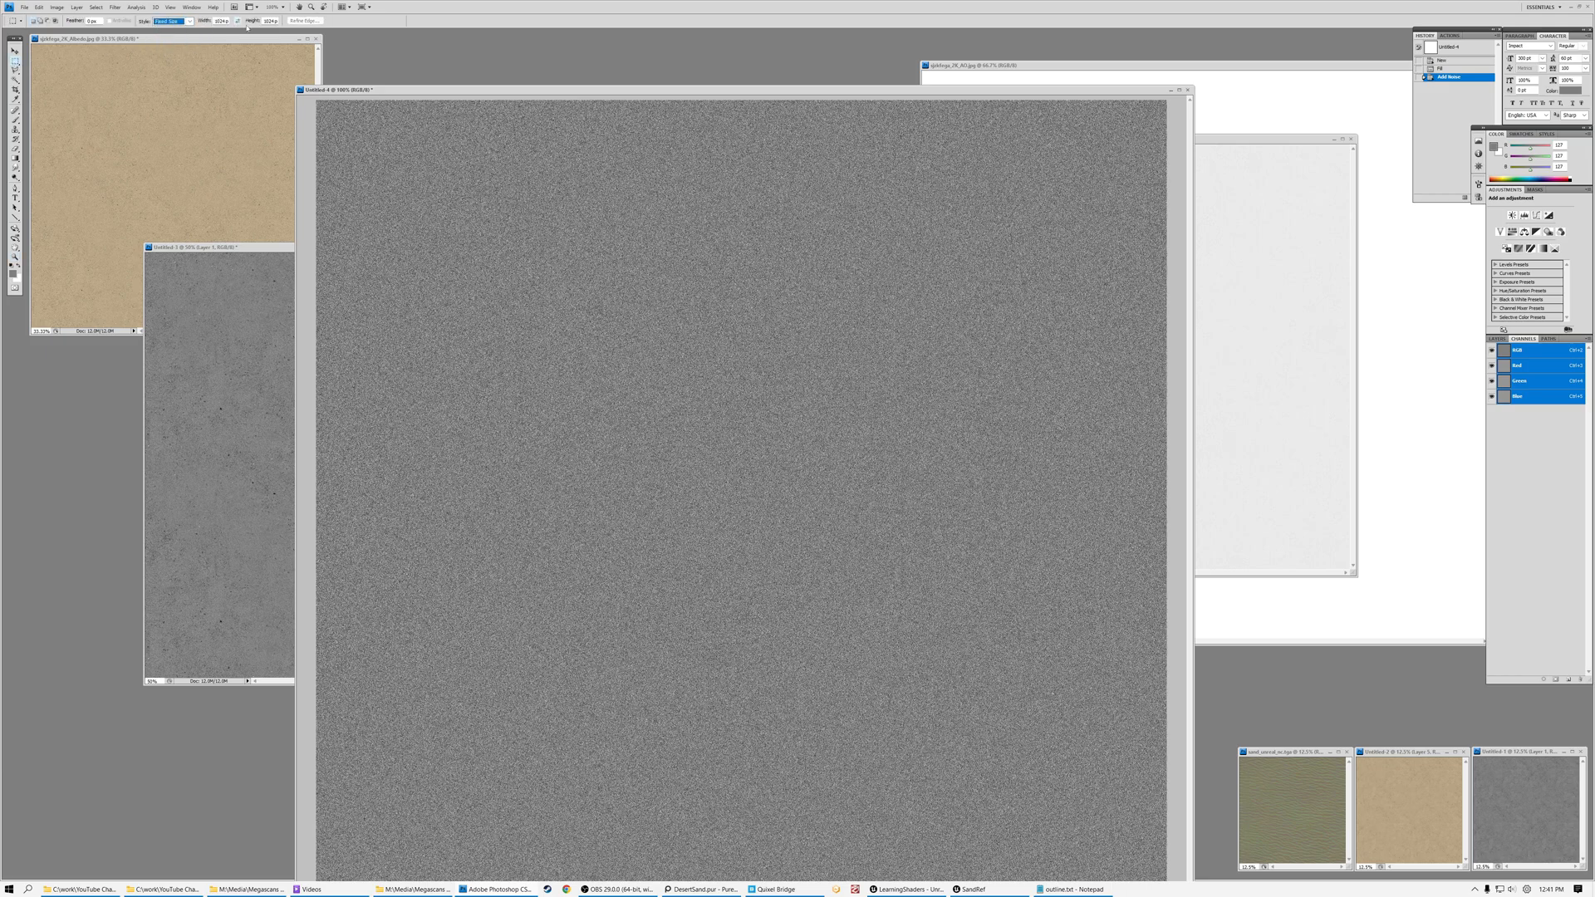
pyautogui.click(316, 101)
pyautogui.click(316, 101)
# Create a new 1024 by 1024 pixel document and paste the copied noise into its Red channel
pyautogui.hotkey('ctrl', 'n')
pyautogui.press('Return')
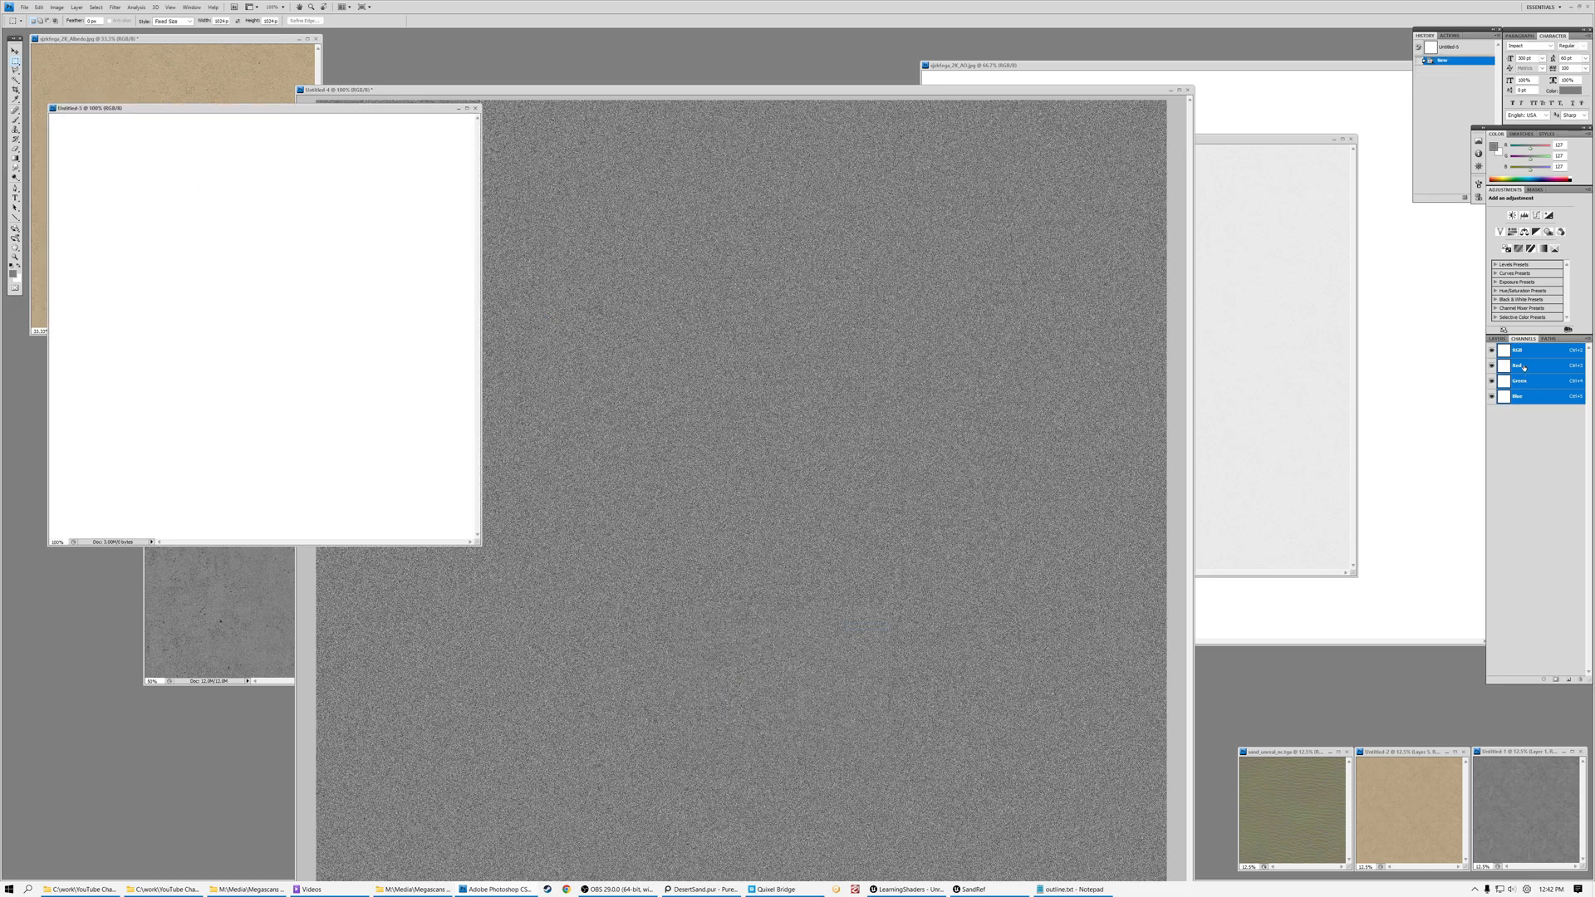
pyautogui.click(1523, 367)
pyautogui.hotkey('ctrl', 'v')
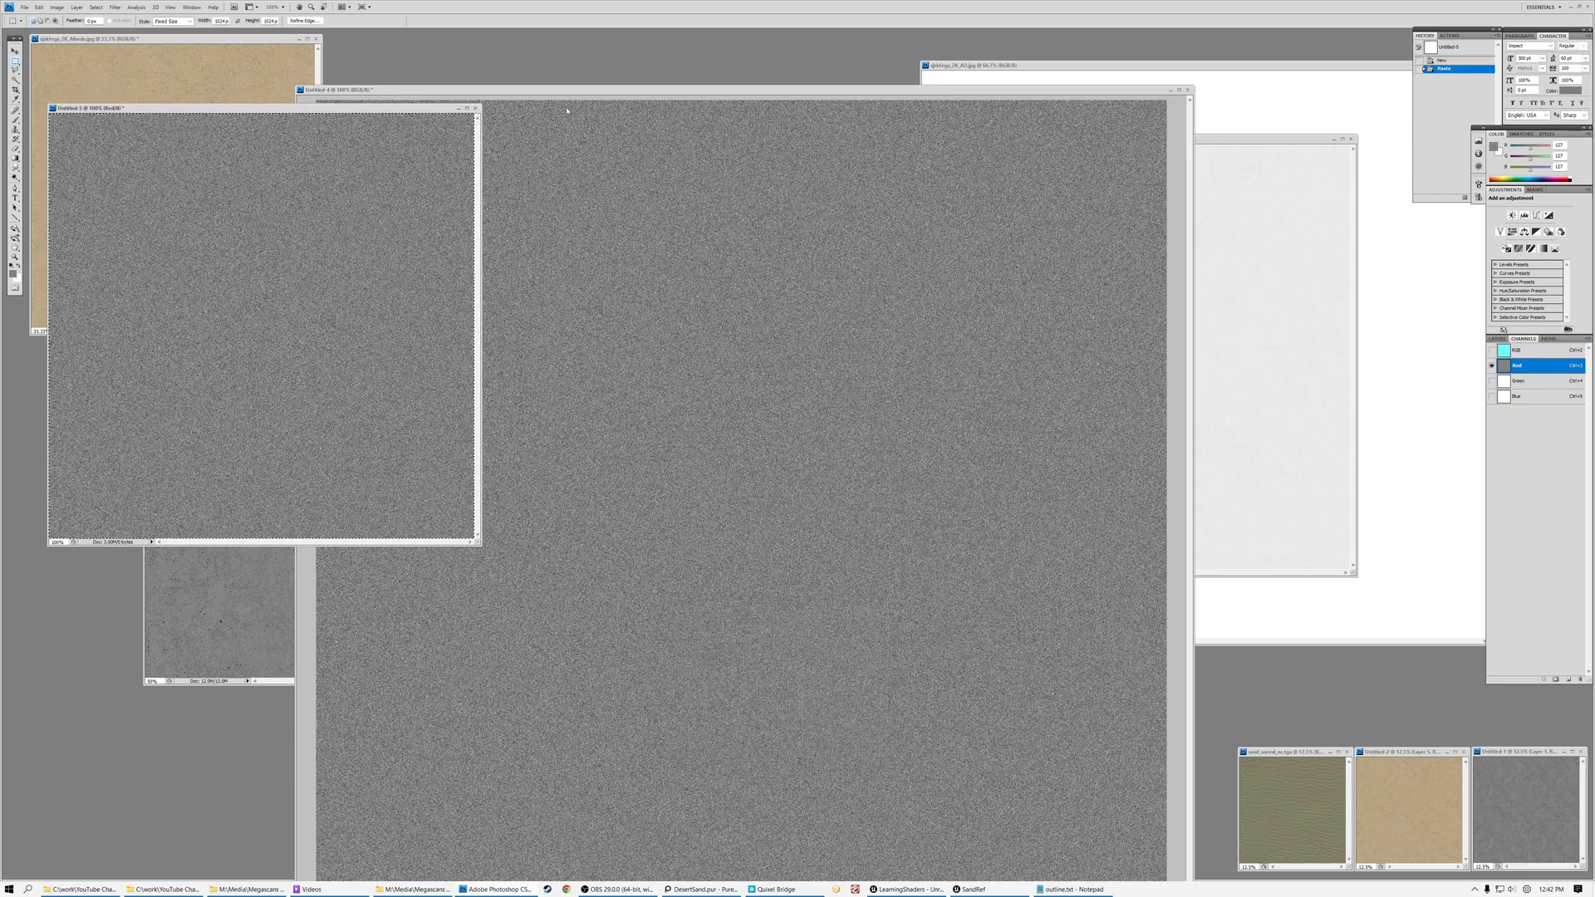
# Copy a different 1024 by 1024 pixel area of the noise image and paste it into the new document's Green channel
pyautogui.click(567, 113)
pyautogui.click(773, 517)
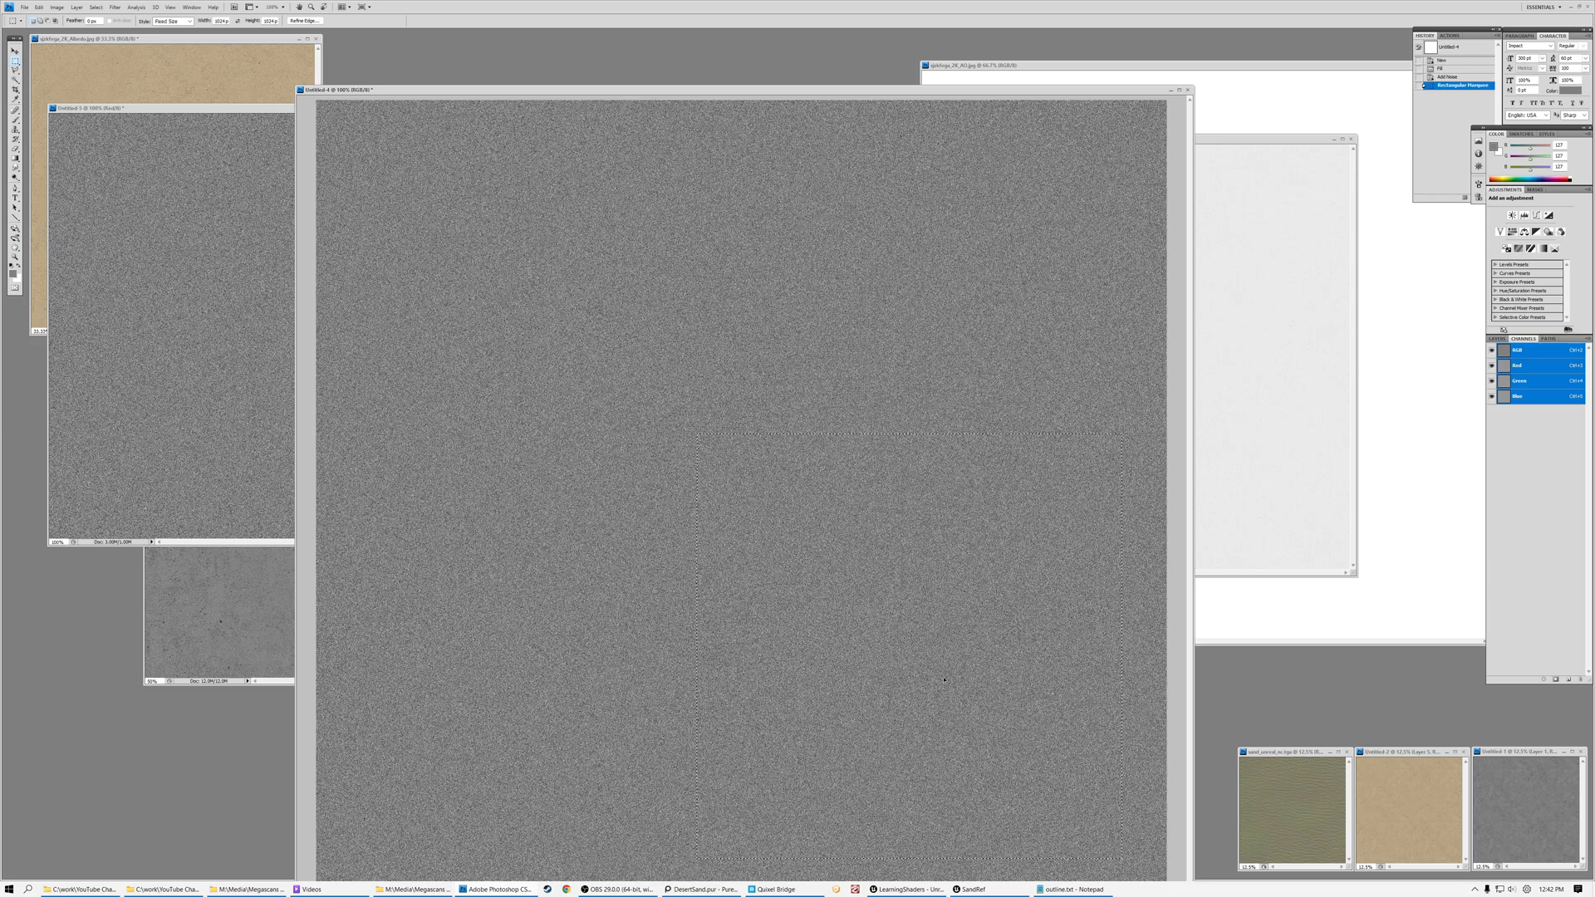
pyautogui.moveTo(945, 679); pyautogui.dragTo(945, 680)
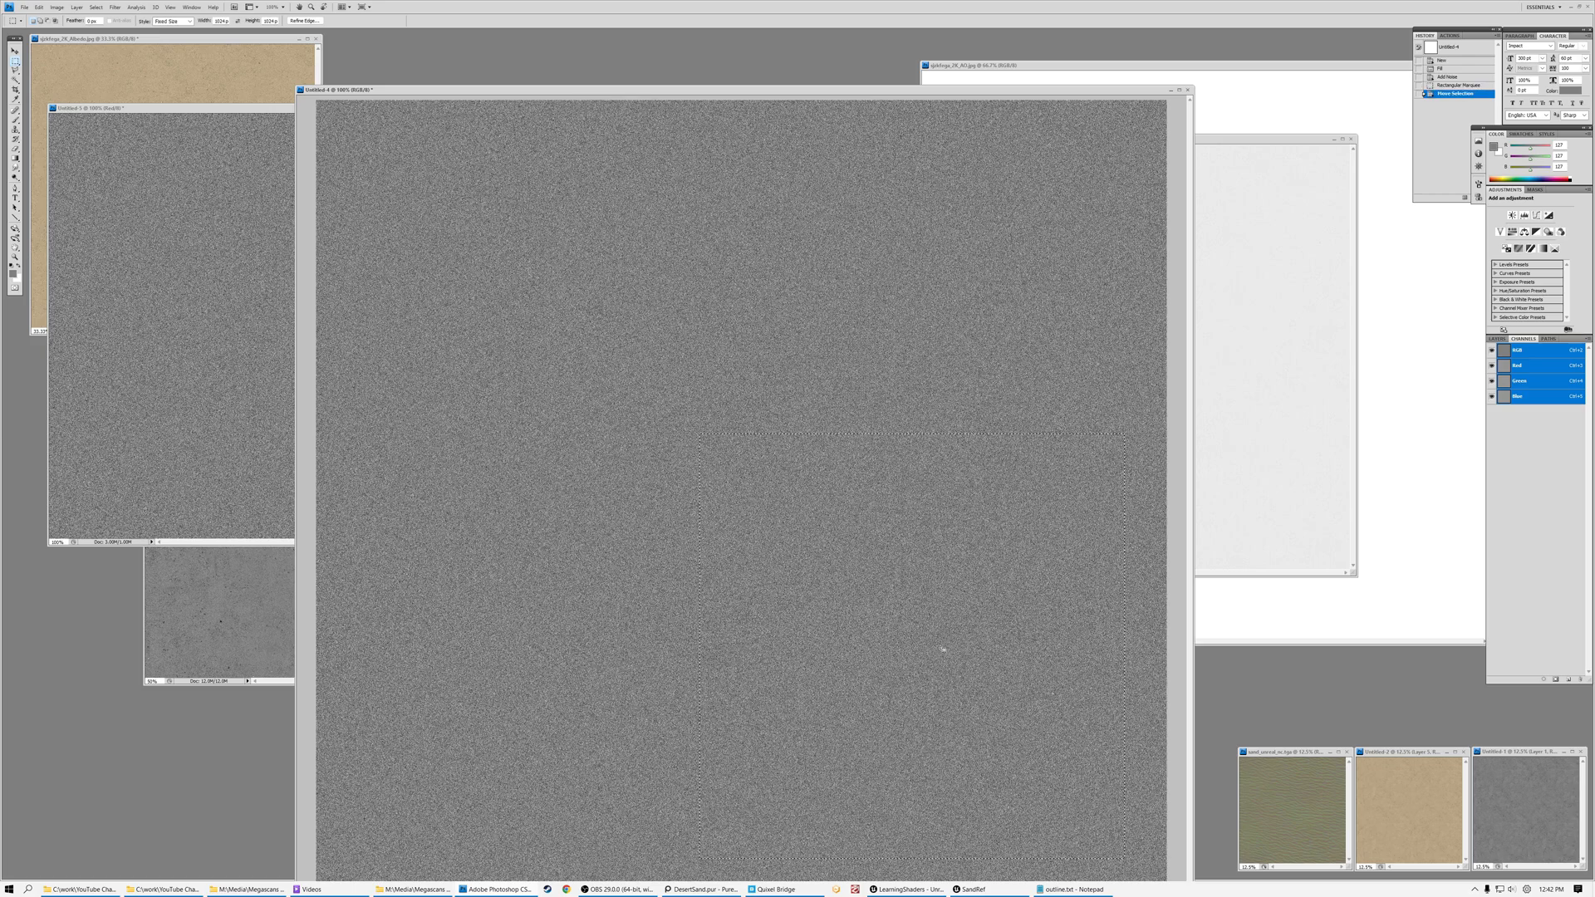
pyautogui.click(159, 110)
pyautogui.hotkey('ctrl', 'v')
pyautogui.click(1531, 381)
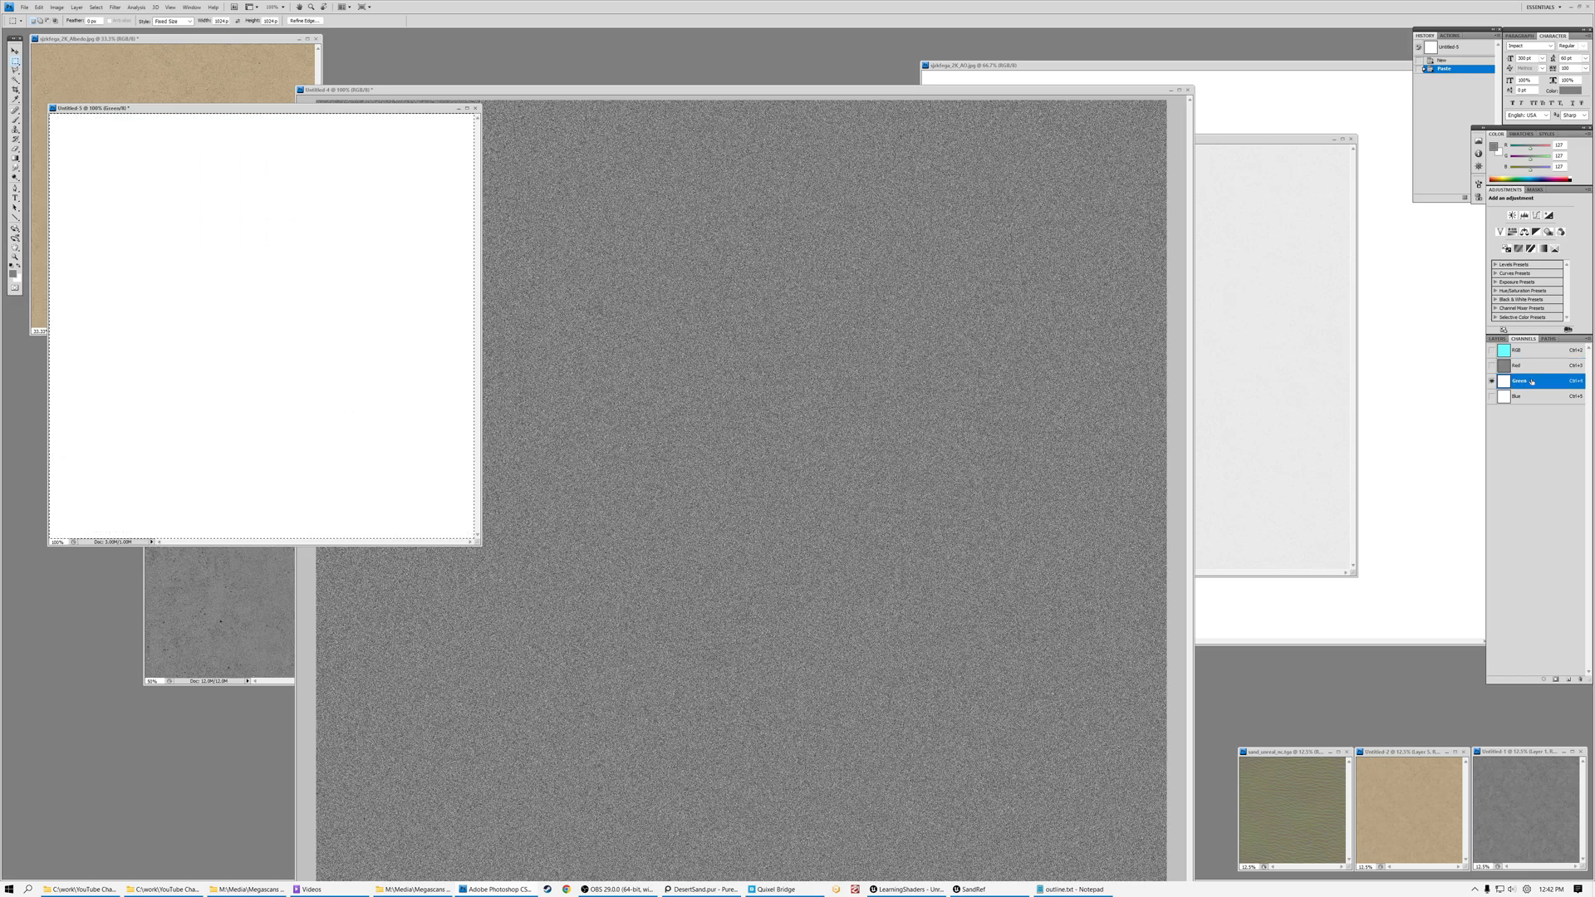
pyautogui.hotkey('ctrl', 'v')
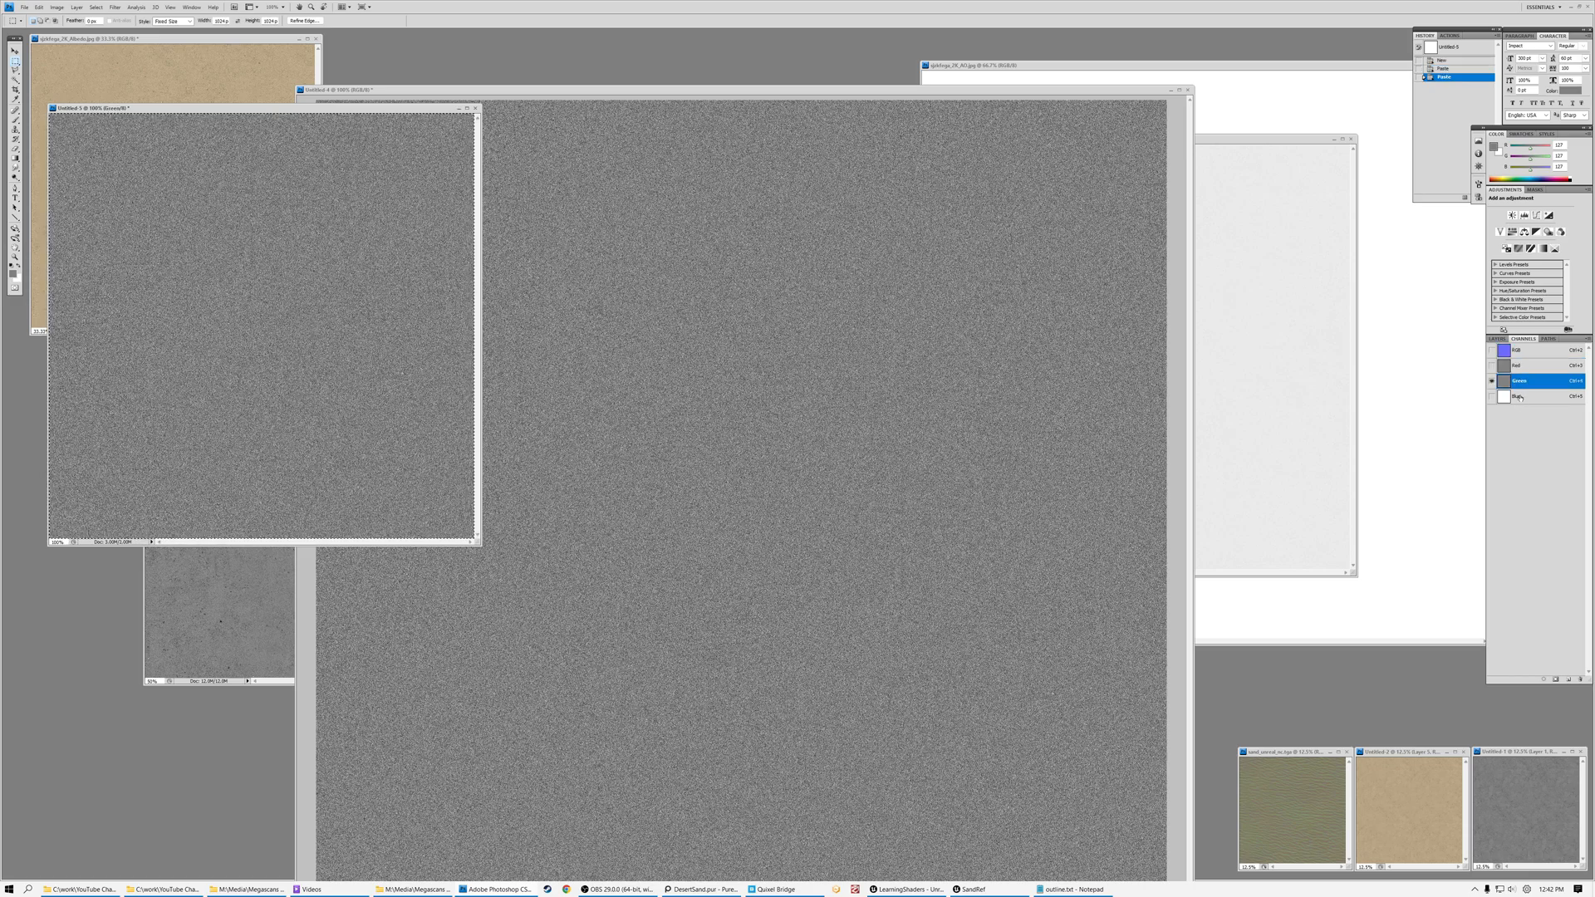
# Show the new document's RGB composite and examine the noise normal map at several magnifications
pyautogui.click(1530, 352)
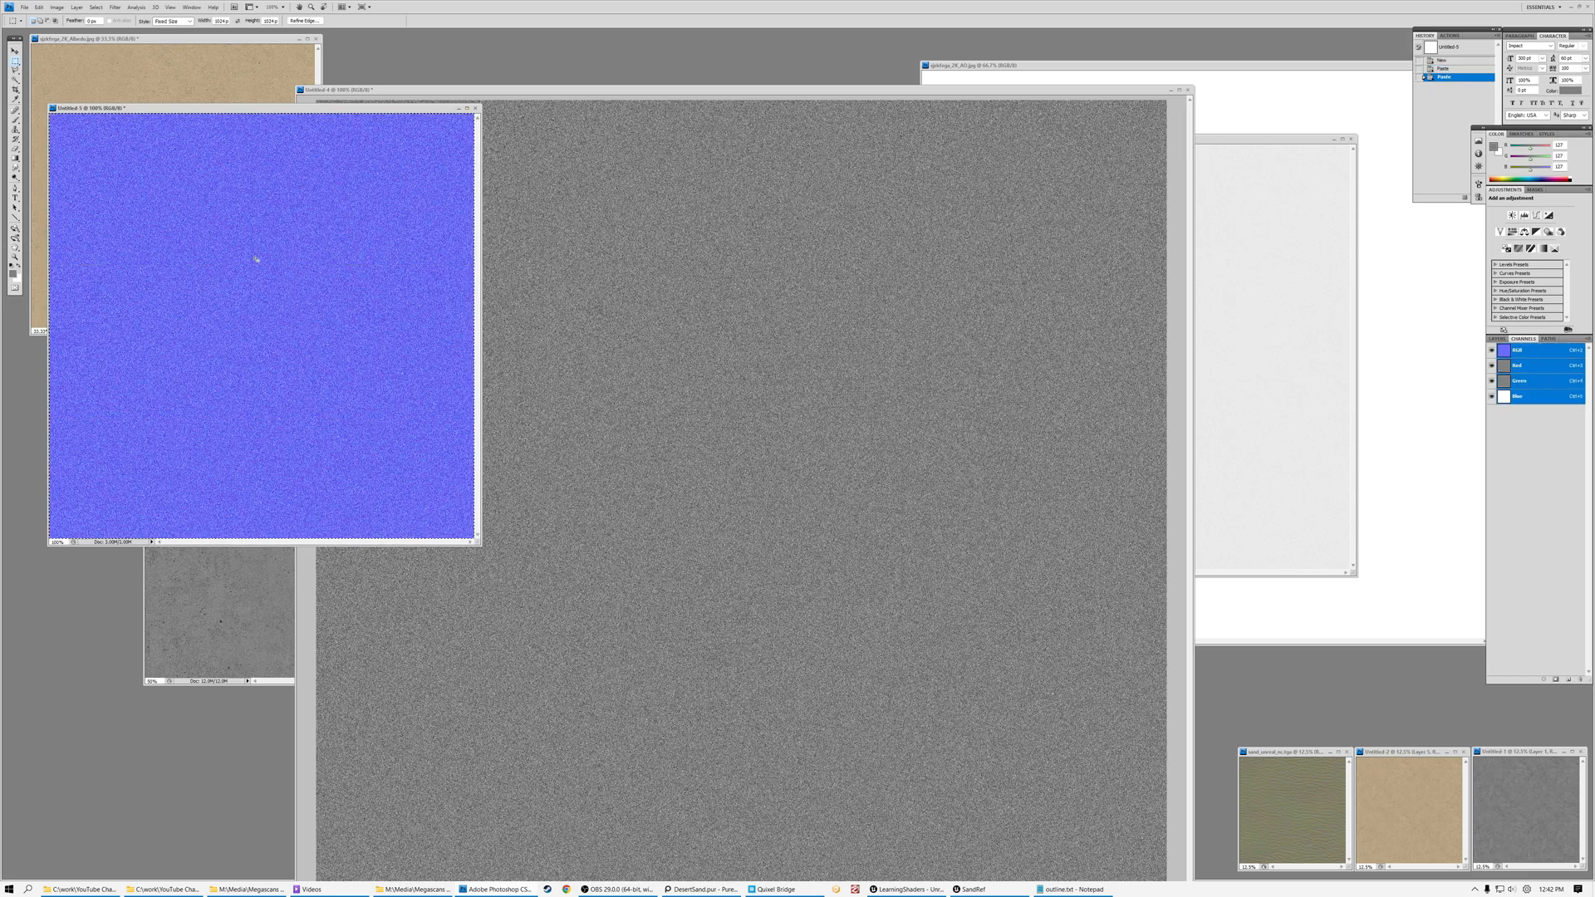
pyautogui.press('z')
pyautogui.click(211, 258)
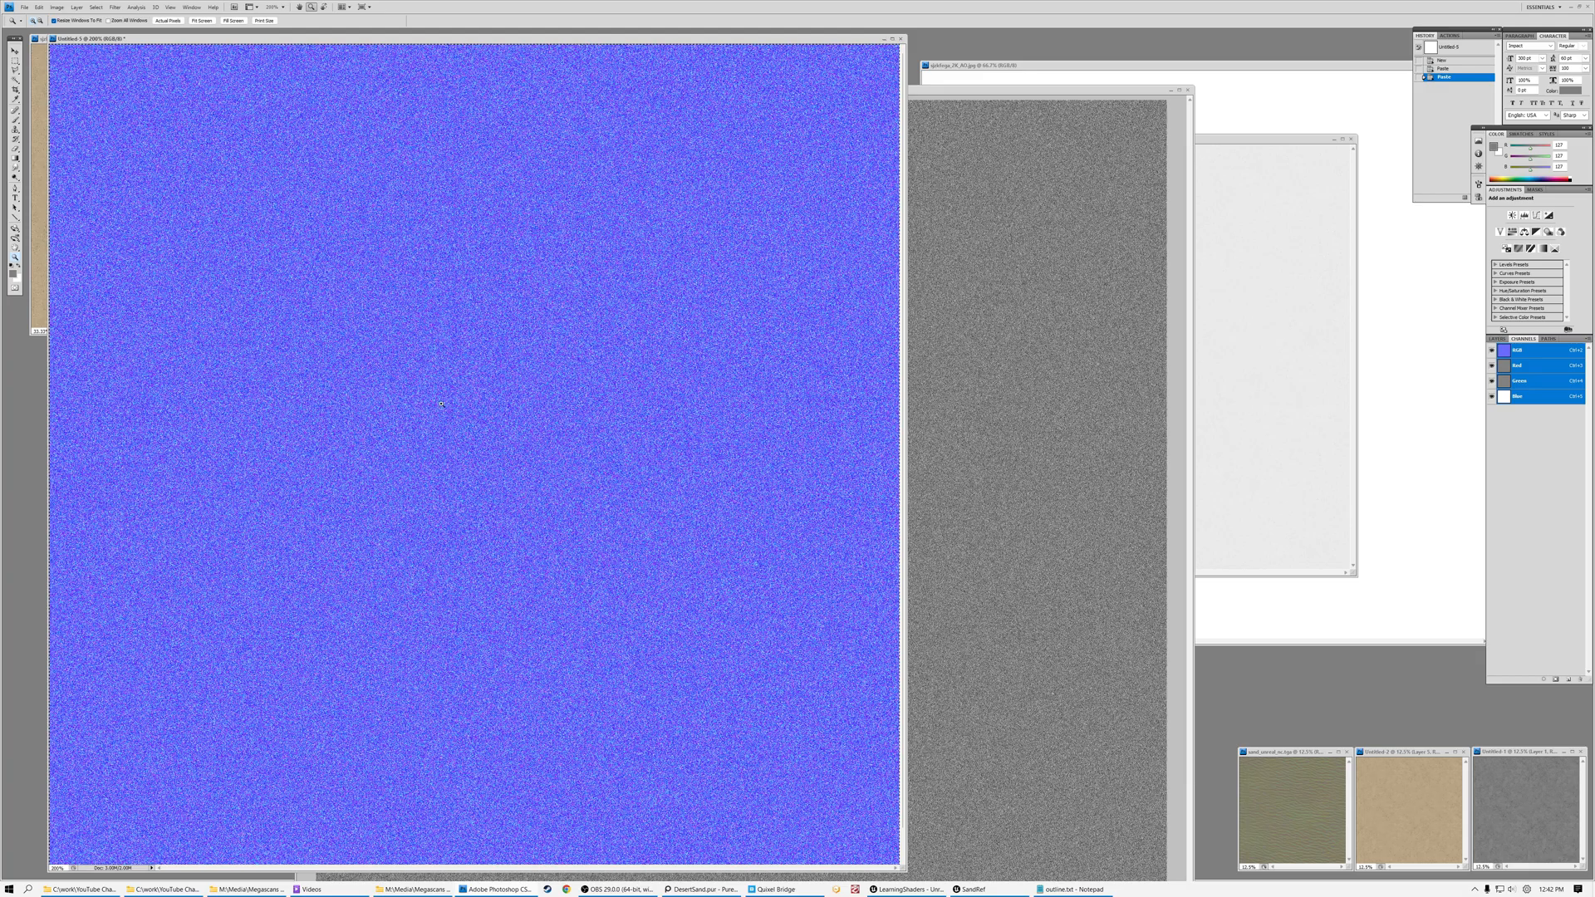
pyautogui.click(390, 357)
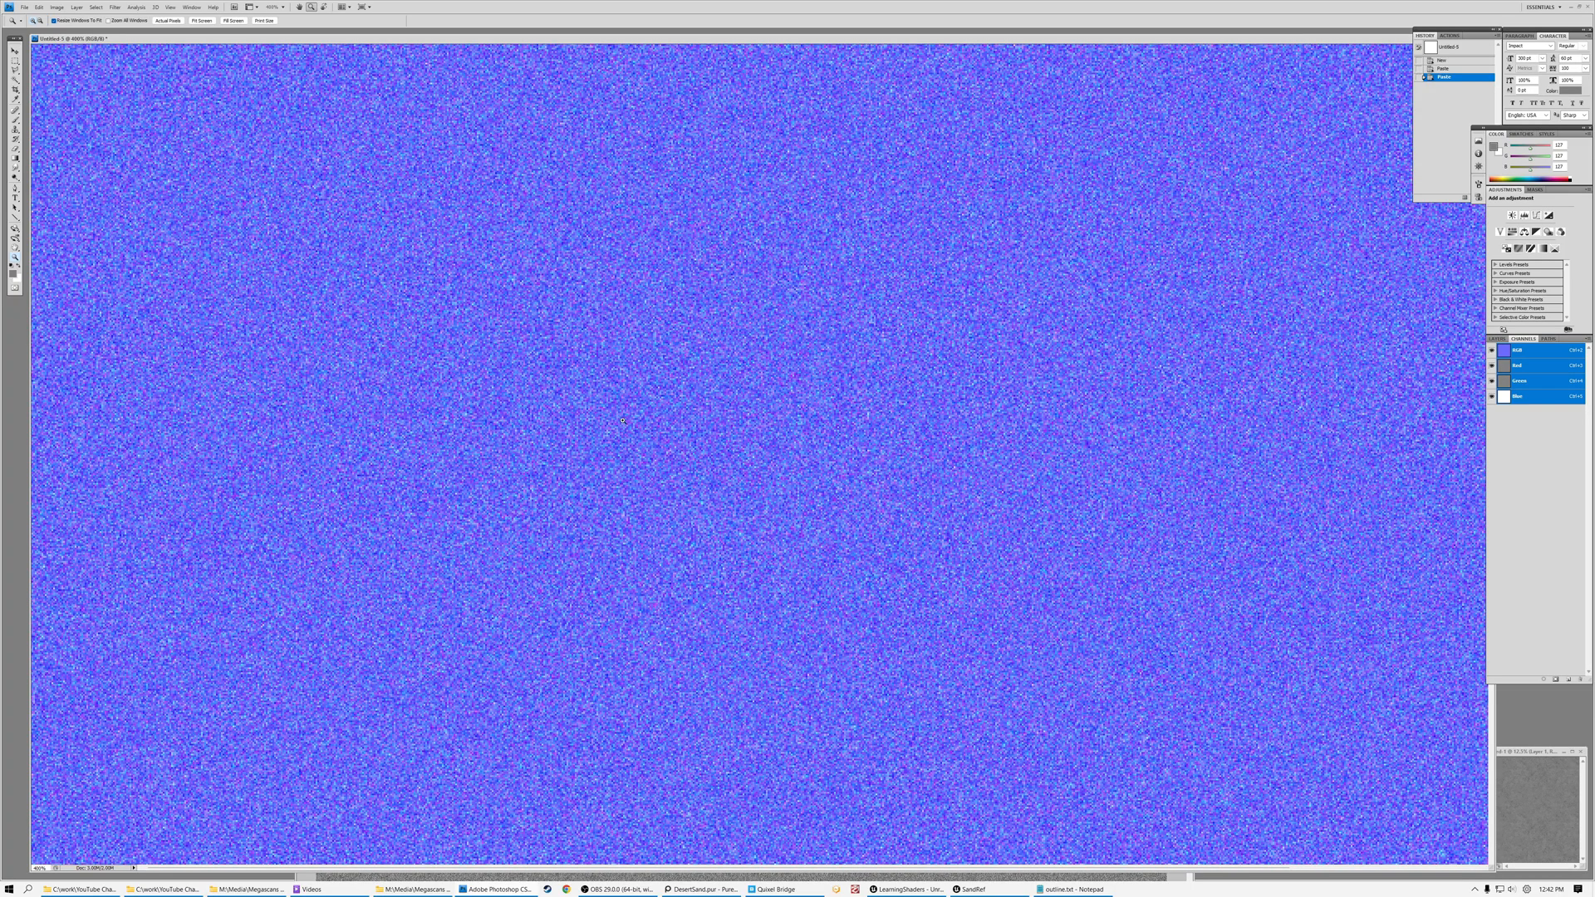
pyautogui.keyDown('alt'); pyautogui.click(657, 447); pyautogui.keyUp('alt')
pyautogui.keyDown('alt'); pyautogui.click(269, 181); pyautogui.keyUp('alt')
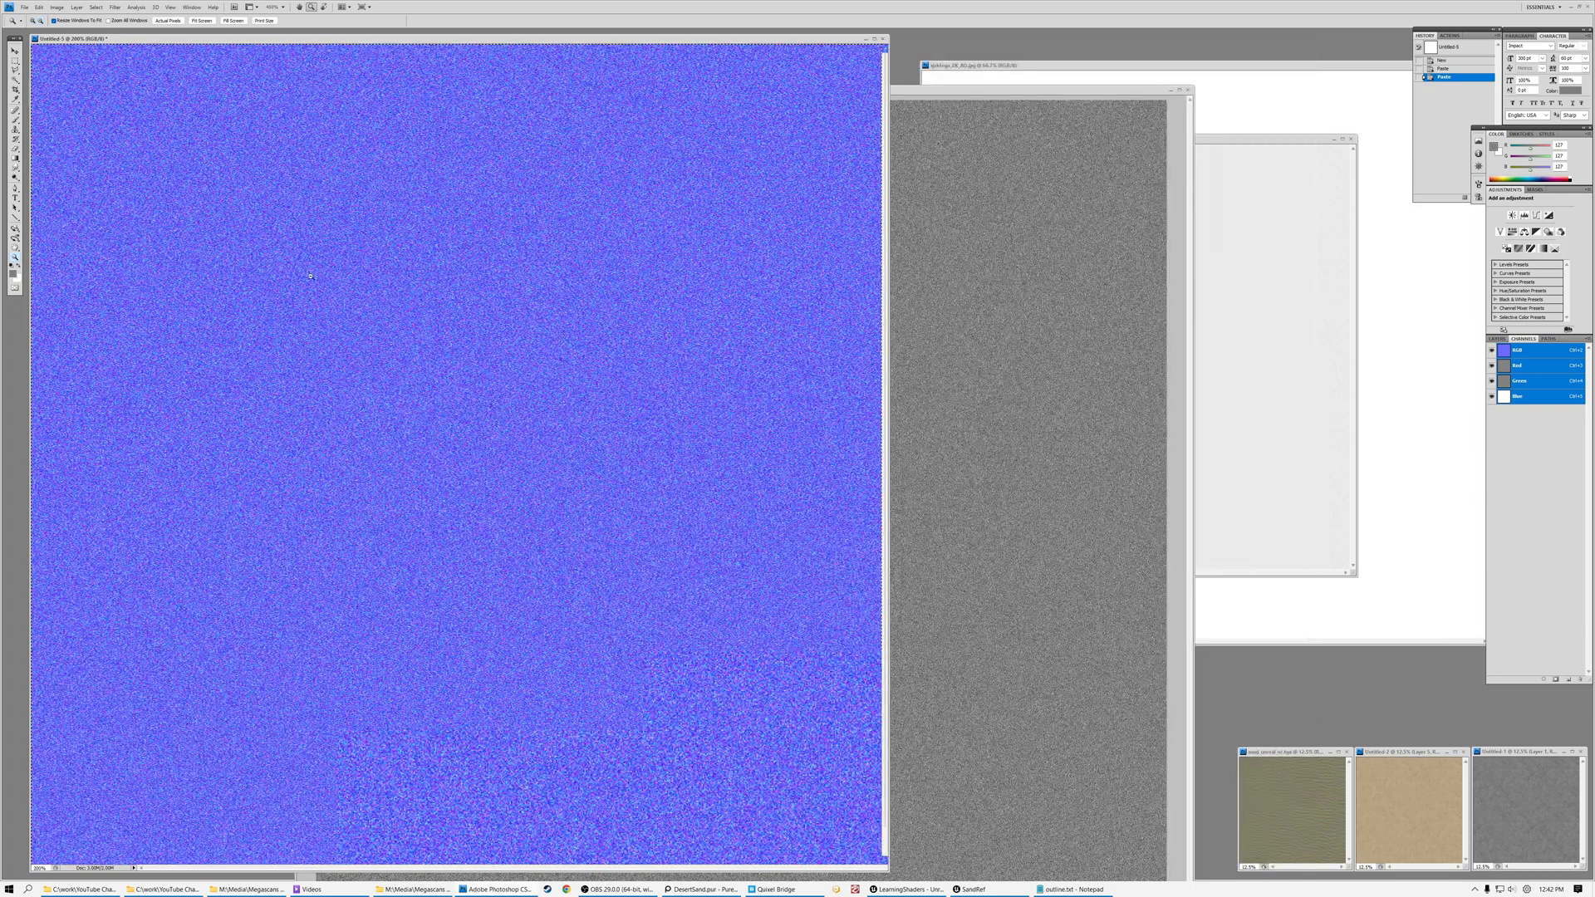
pyautogui.keyDown('alt'); pyautogui.click(269, 181); pyautogui.keyUp('alt')
pyautogui.click(235, 394)
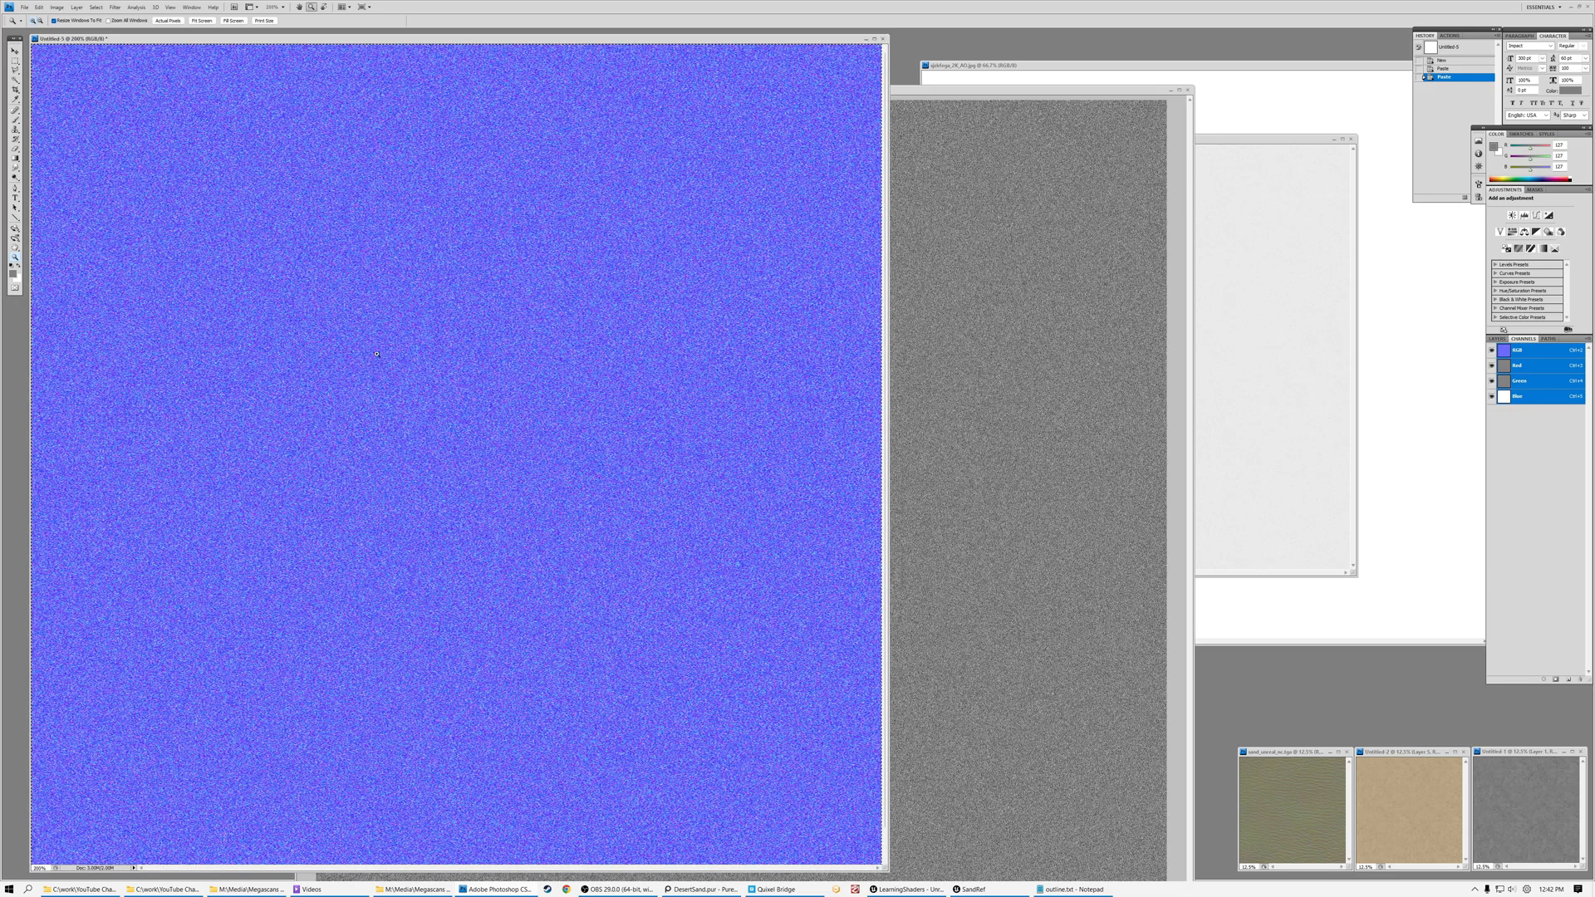
pyautogui.keyDown('alt'); pyautogui.click(327, 313); pyautogui.keyUp('alt')
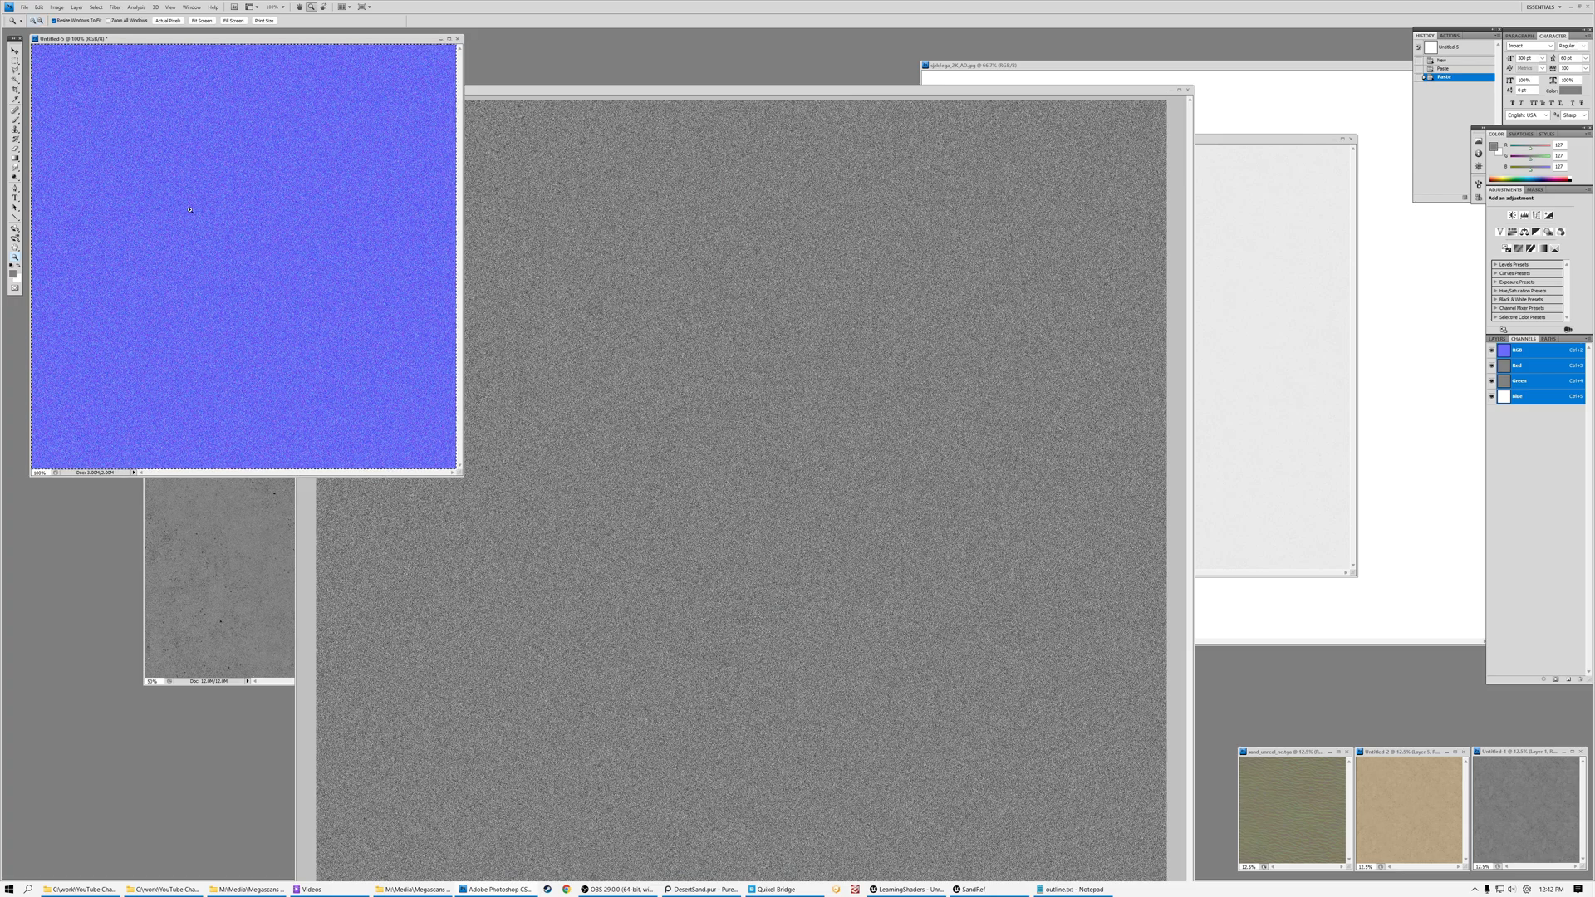
# Switch to Unreal Engine, view the sand_detail_n texture and return to the Sand2 material graph
pyautogui.click(902, 889)
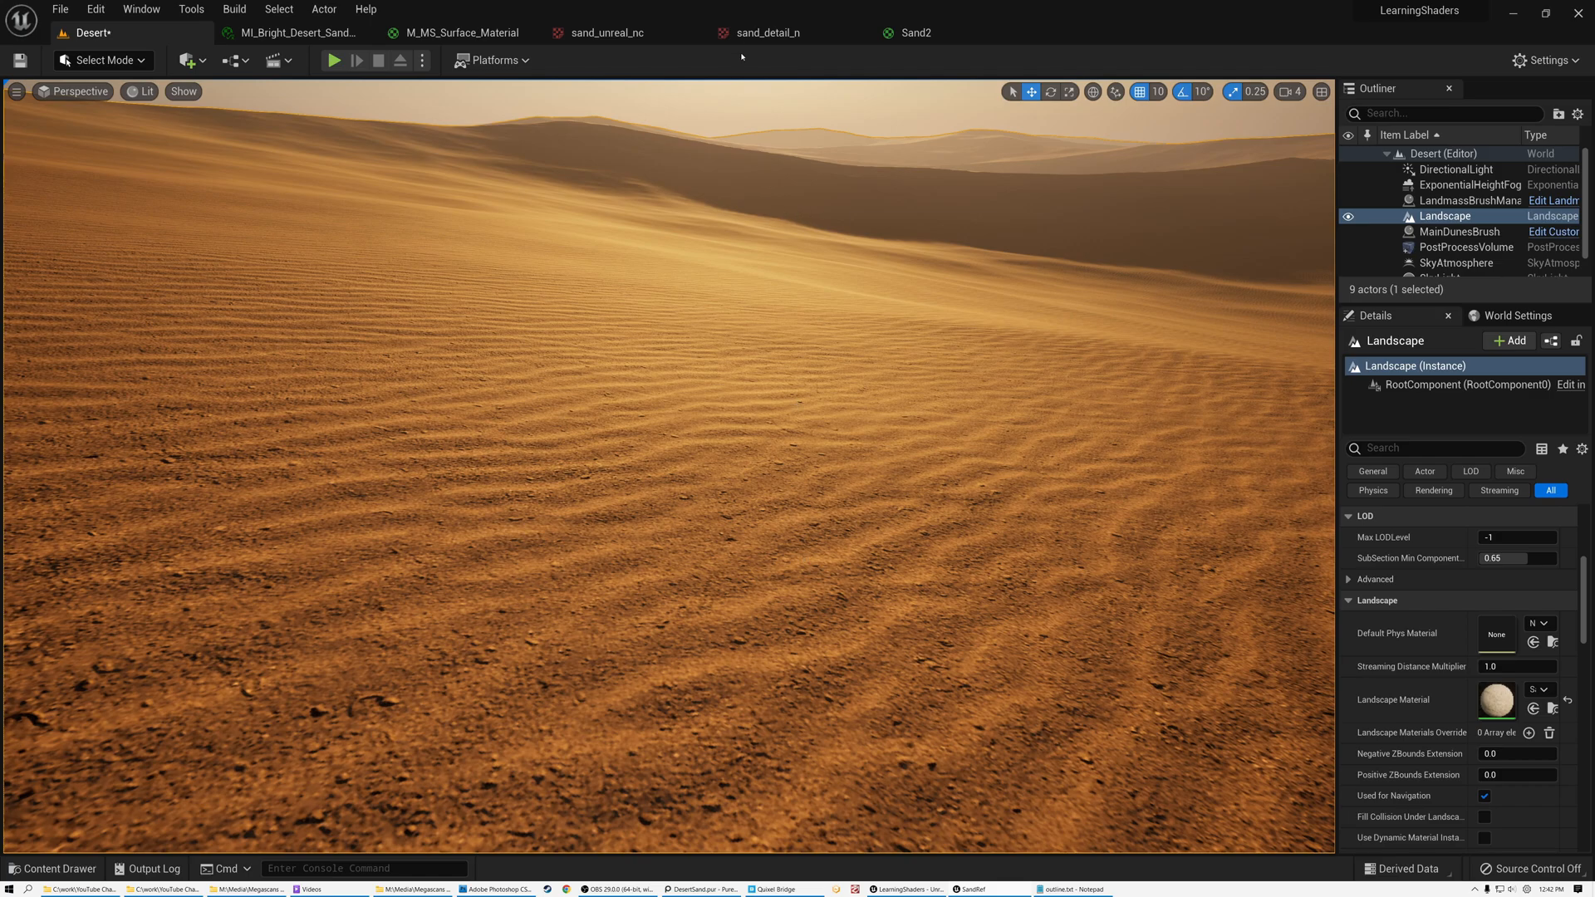
pyautogui.click(766, 32)
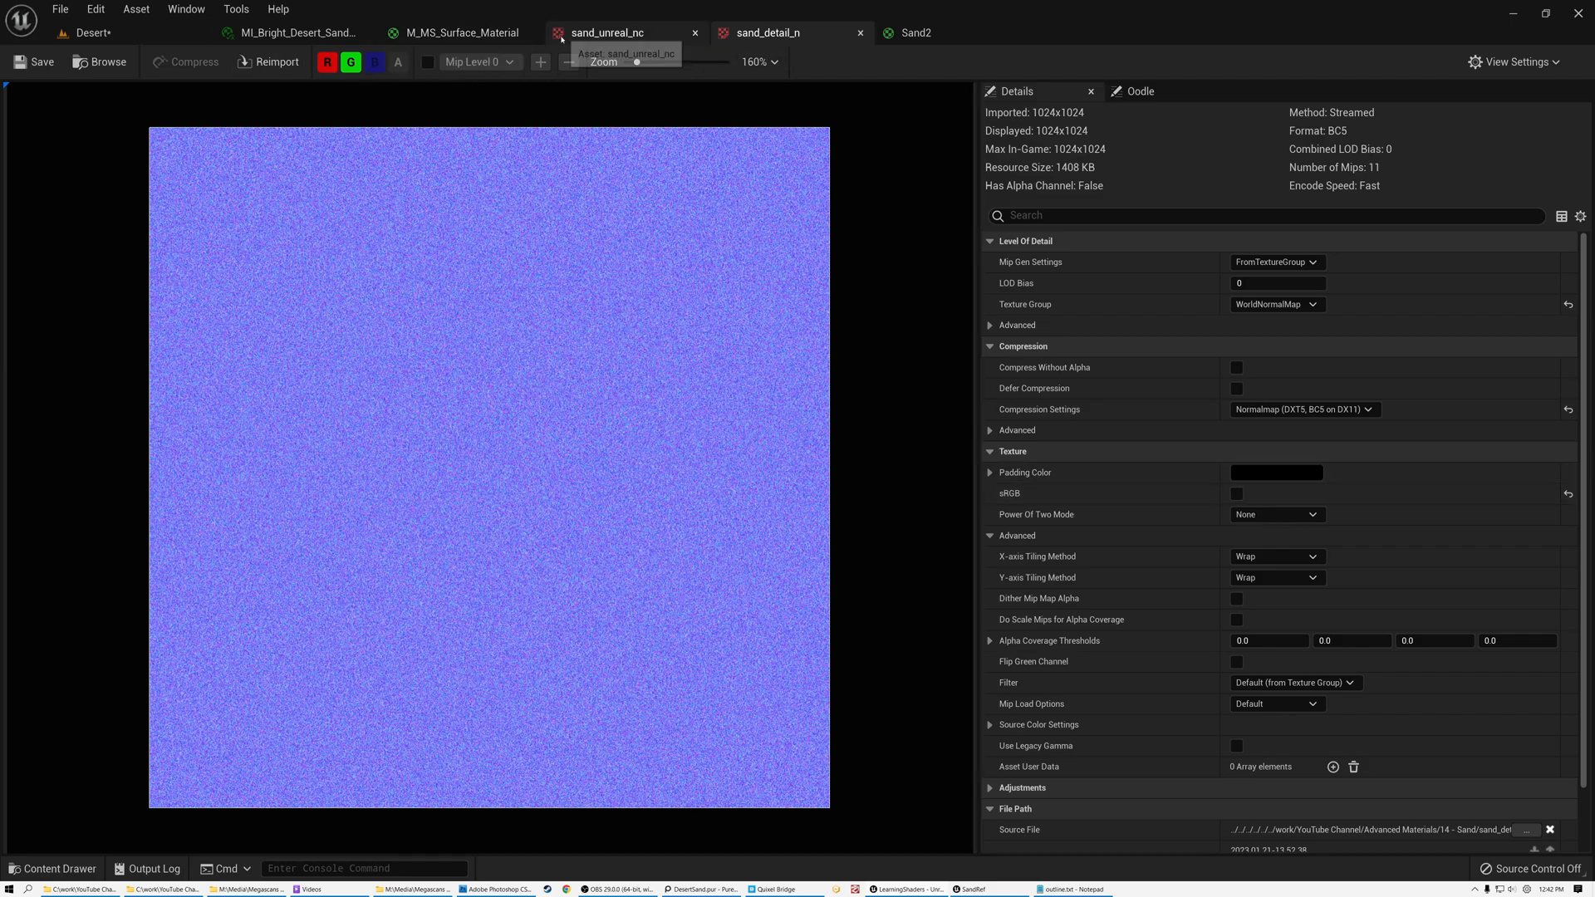
pyautogui.click(899, 38)
# Add a Texture Sample node below the existing one in Sand2 and assign the sand_detail_n texture to it
pyautogui.moveTo(656, 567); pyautogui.dragTo(1008, 565, button='right')
pyautogui.click(744, 677)
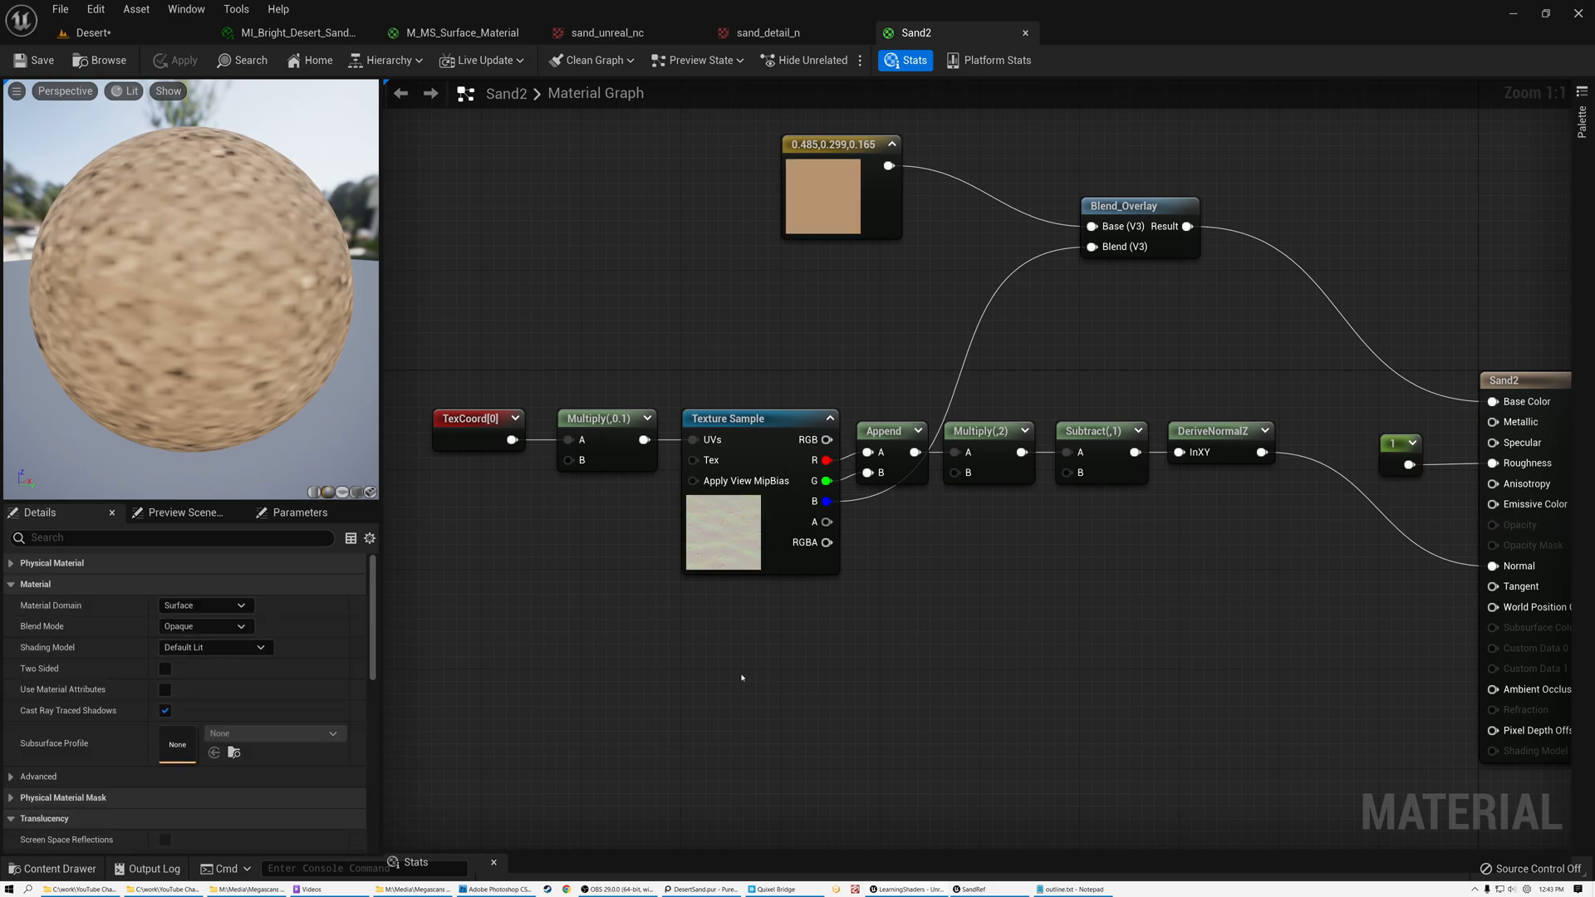
pyautogui.moveTo(742, 677); pyautogui.dragTo(744, 673, button='right')
pyautogui.rightClick(743, 673)
pyautogui.write('text')
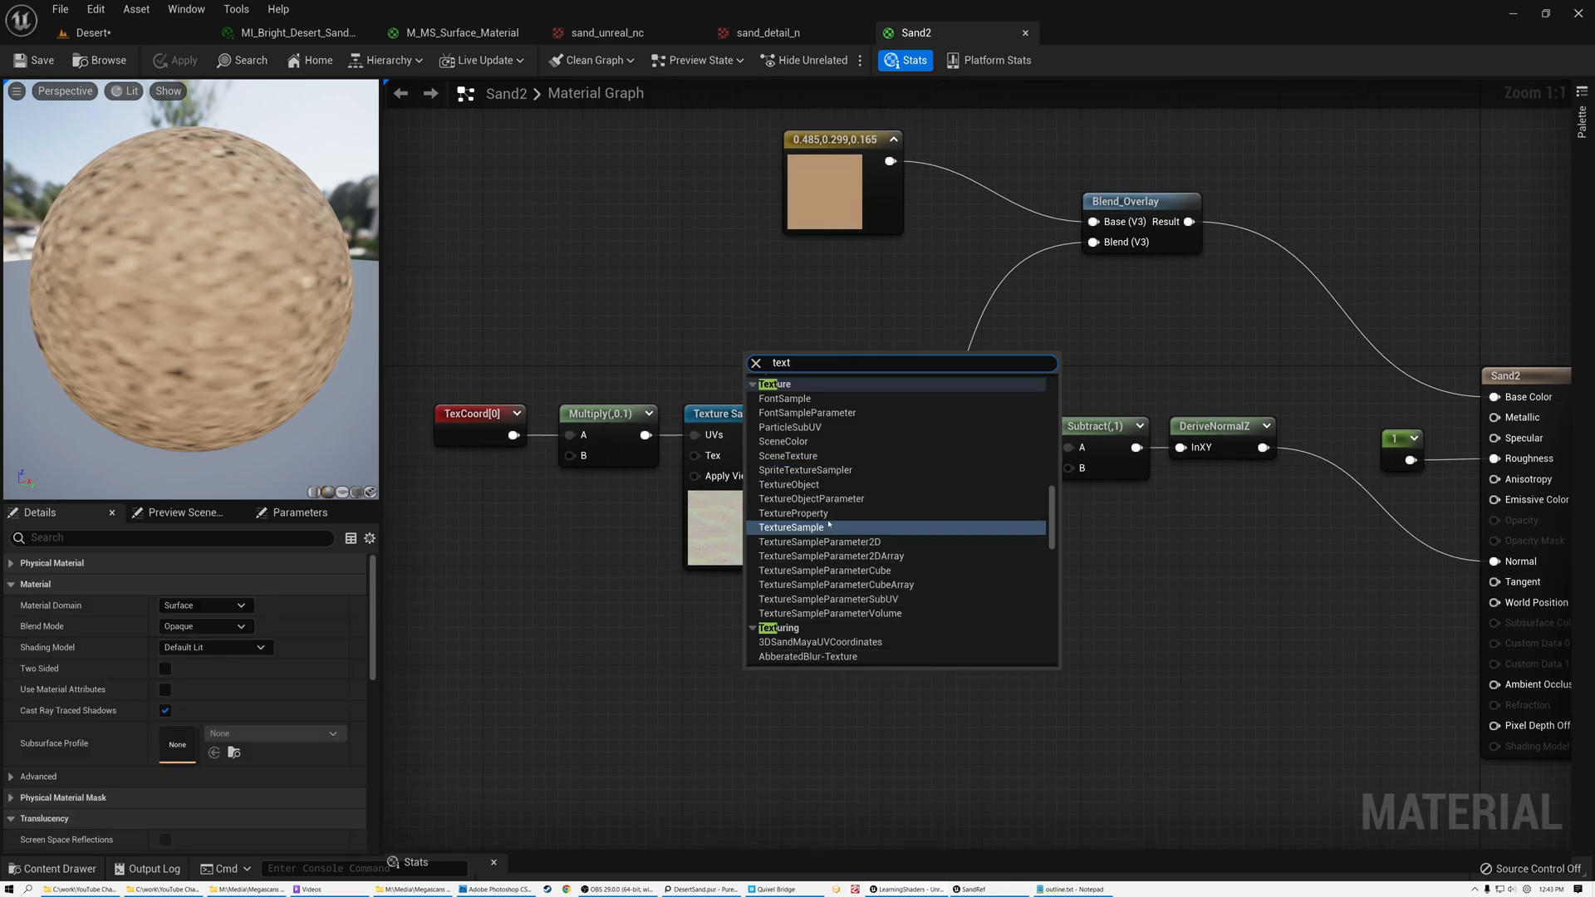
pyautogui.click(794, 527)
pyautogui.moveTo(816, 681); pyautogui.dragTo(754, 600)
pyautogui.click(265, 607)
pyautogui.write('sand')
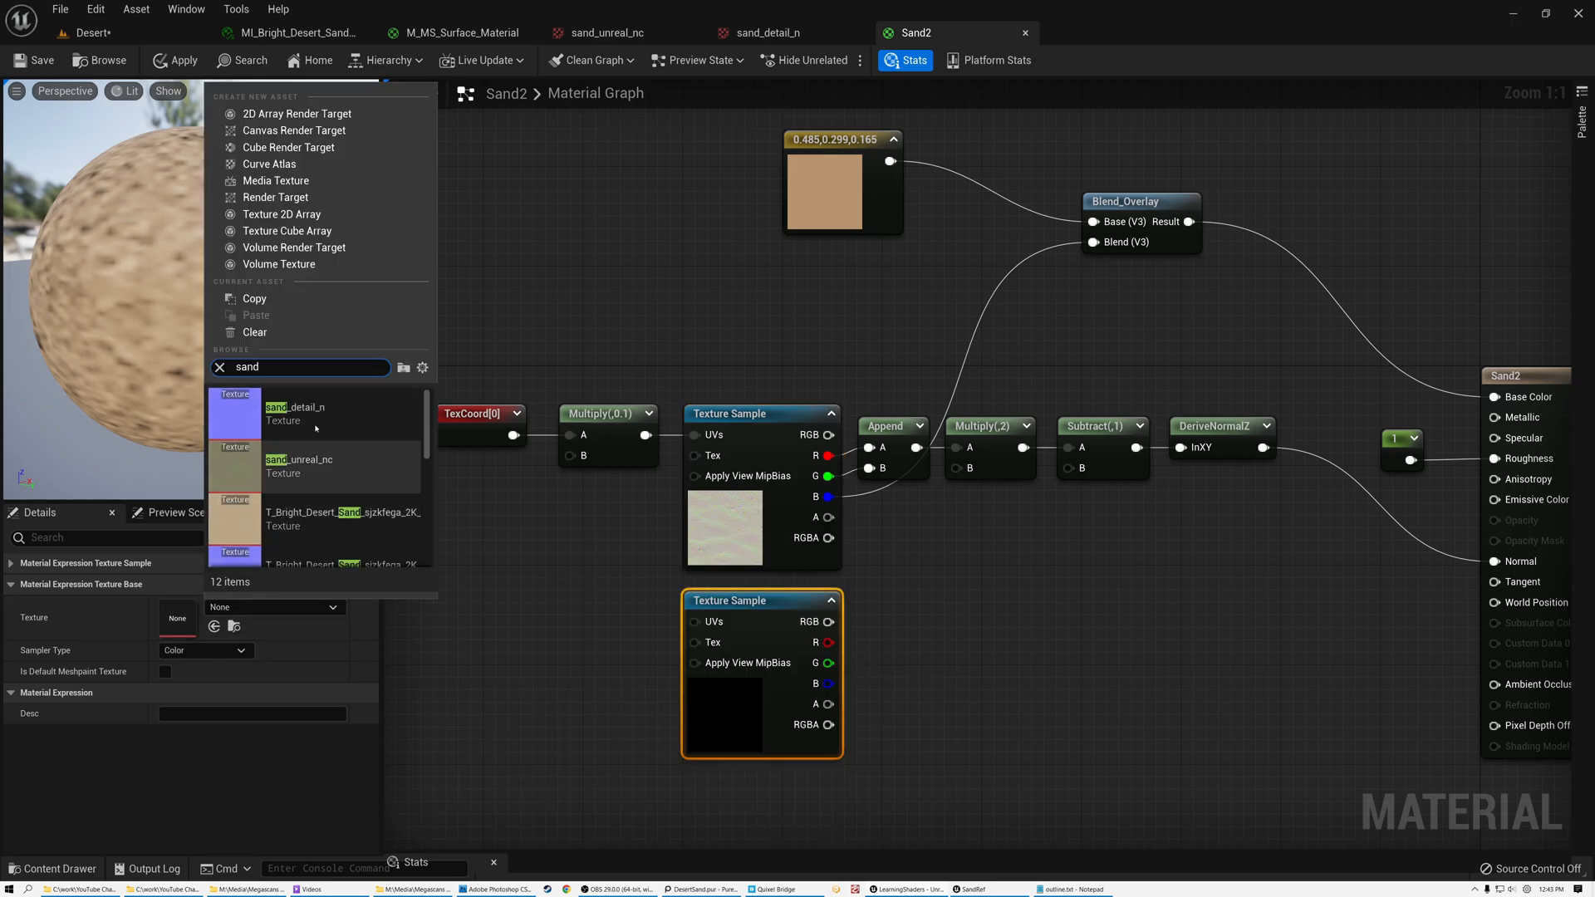
pyautogui.click(330, 424)
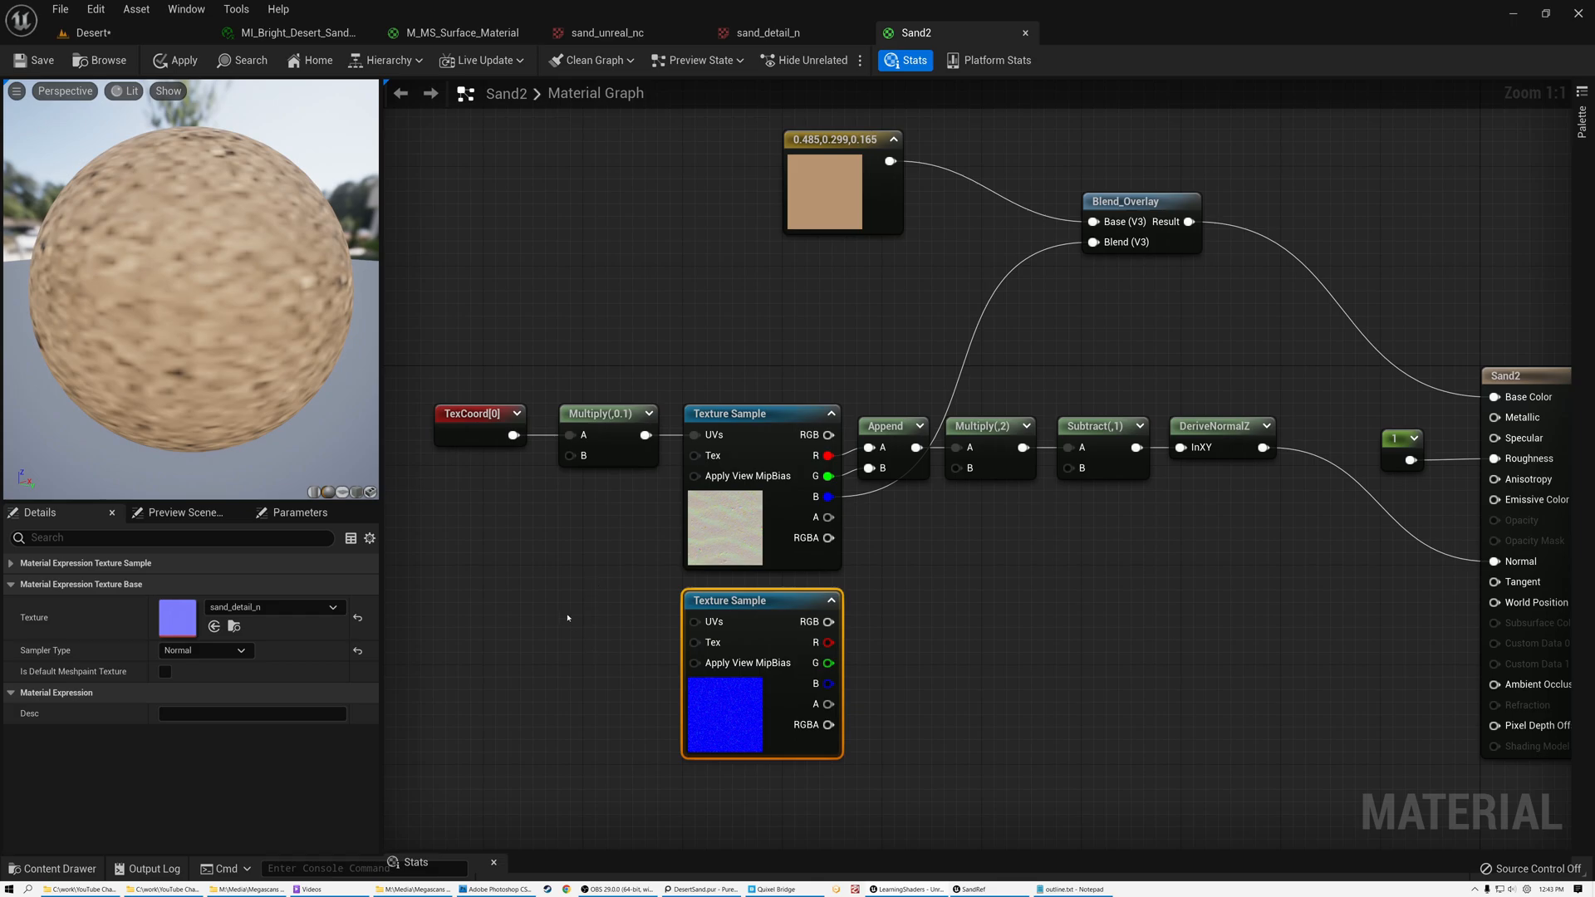
# Duplicate the TexCoord and Multiply nodes and place the copies beside the sand_detail_n Texture Sample
pyautogui.moveTo(478, 387); pyautogui.dragTo(582, 497)
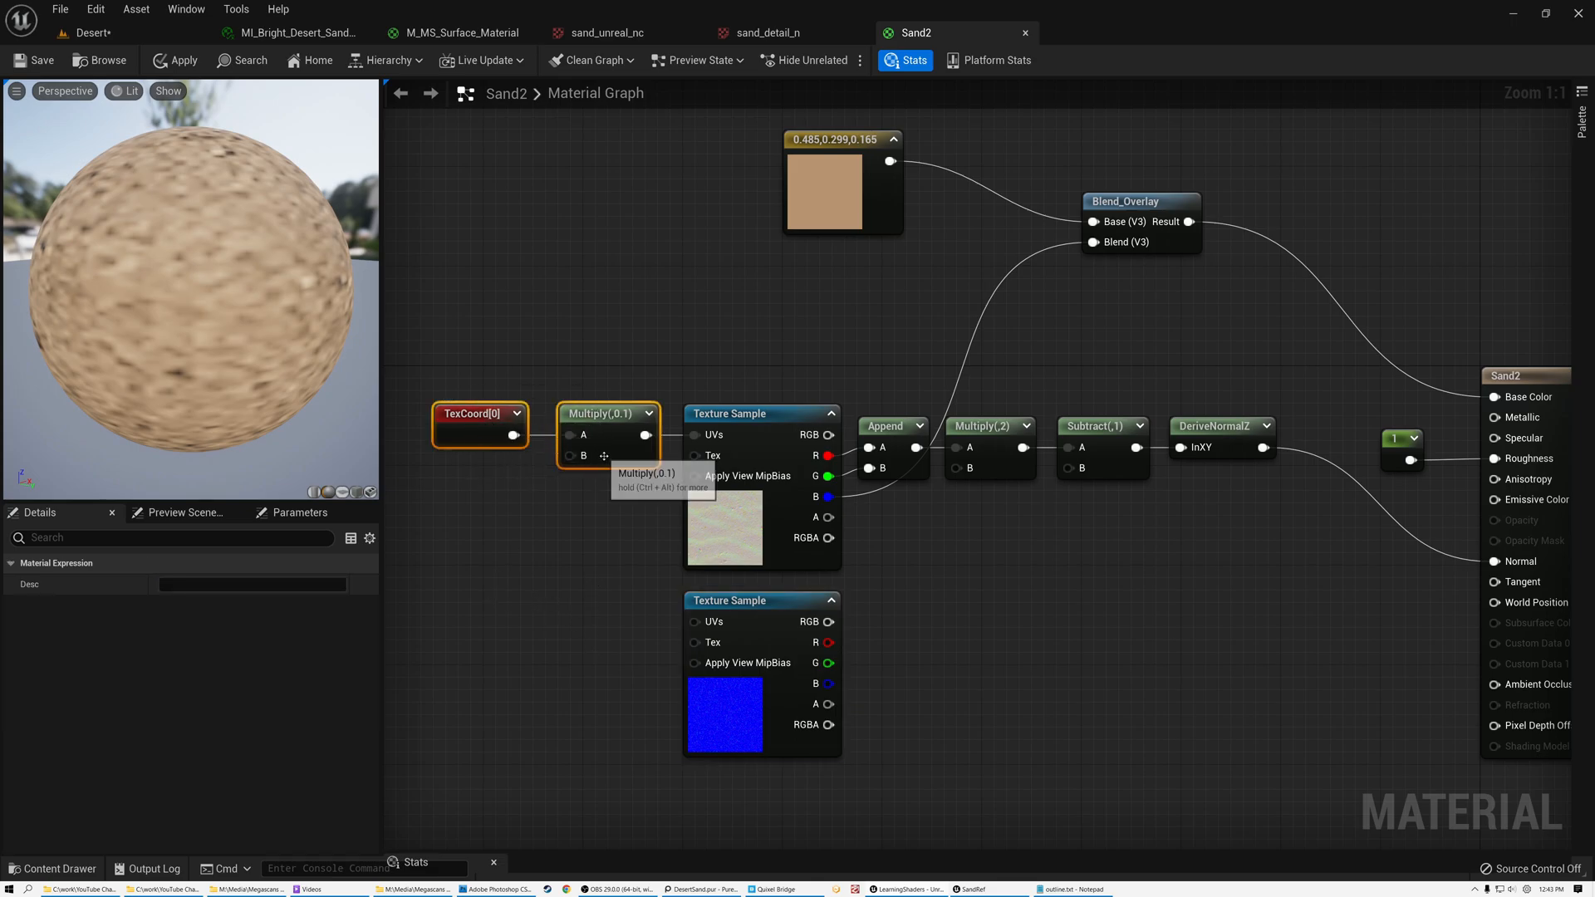
pyautogui.hotkey('ctrl', 'w')
pyautogui.moveTo(559, 491); pyautogui.dragTo(466, 617)
pyautogui.click(763, 603)
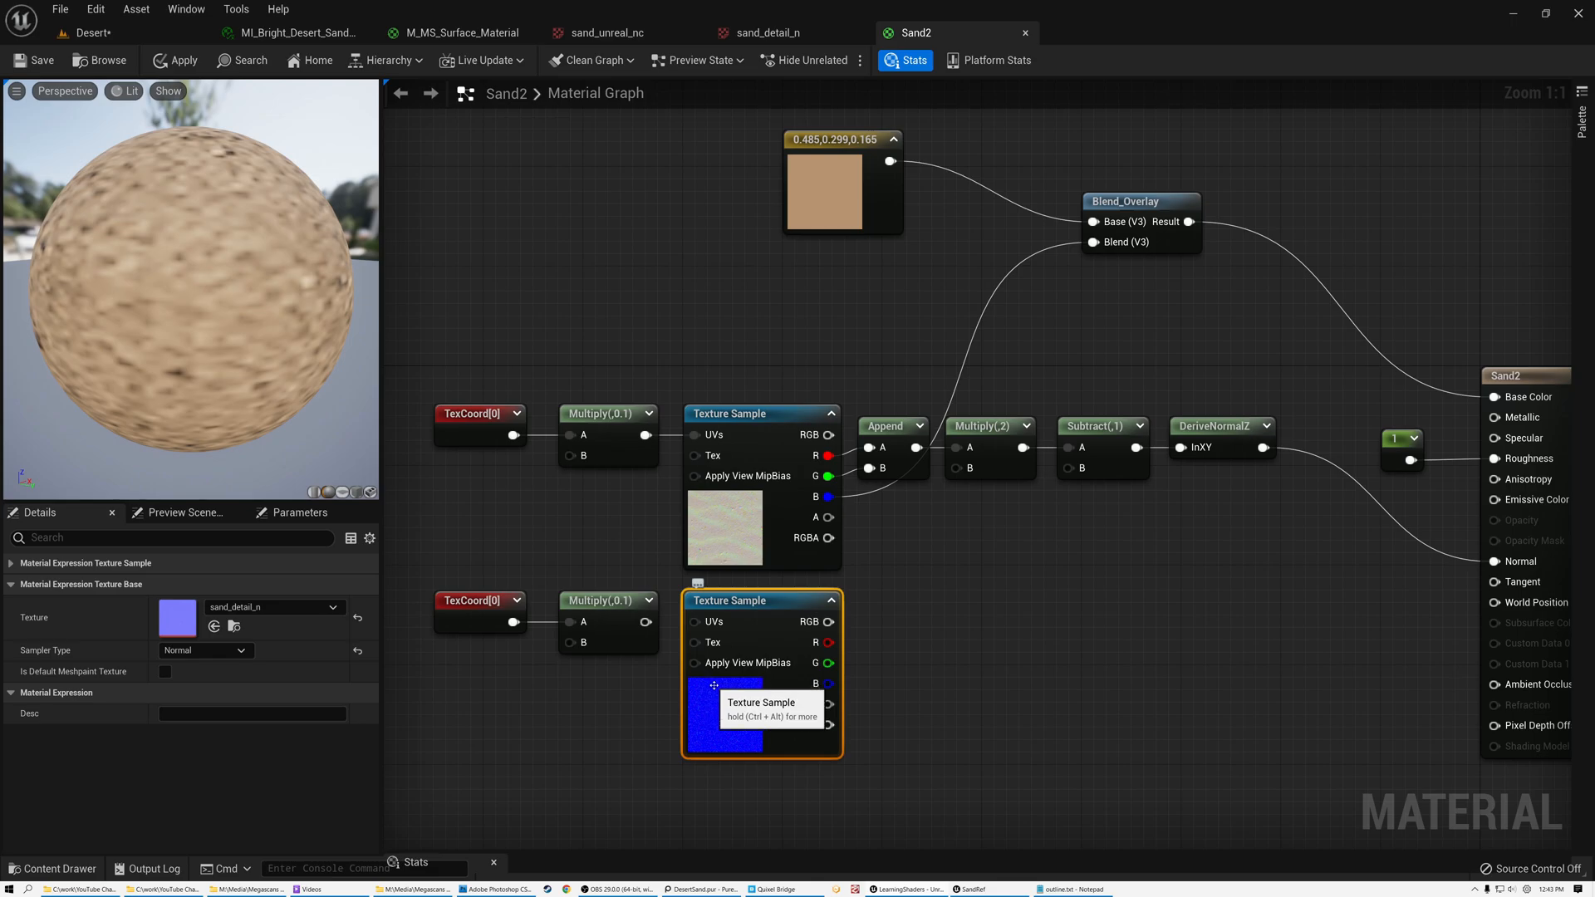
# Set the duplicated Multiply node's Const B to 1000
pyautogui.click(599, 650)
pyautogui.click(199, 600)
pyautogui.write('1000')
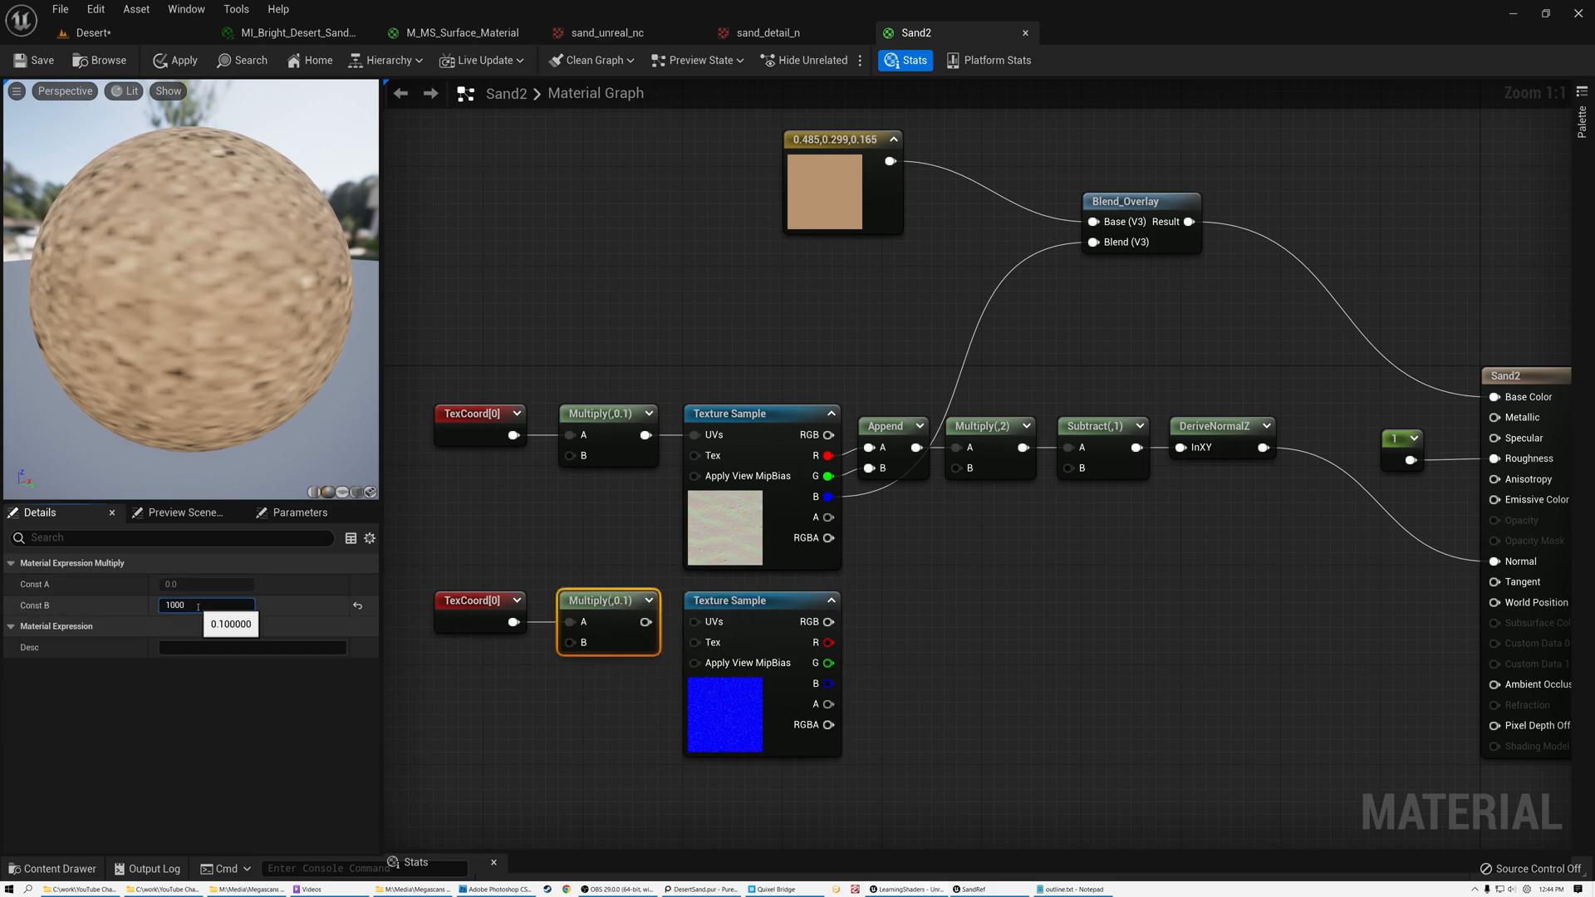
pyautogui.press('Return')
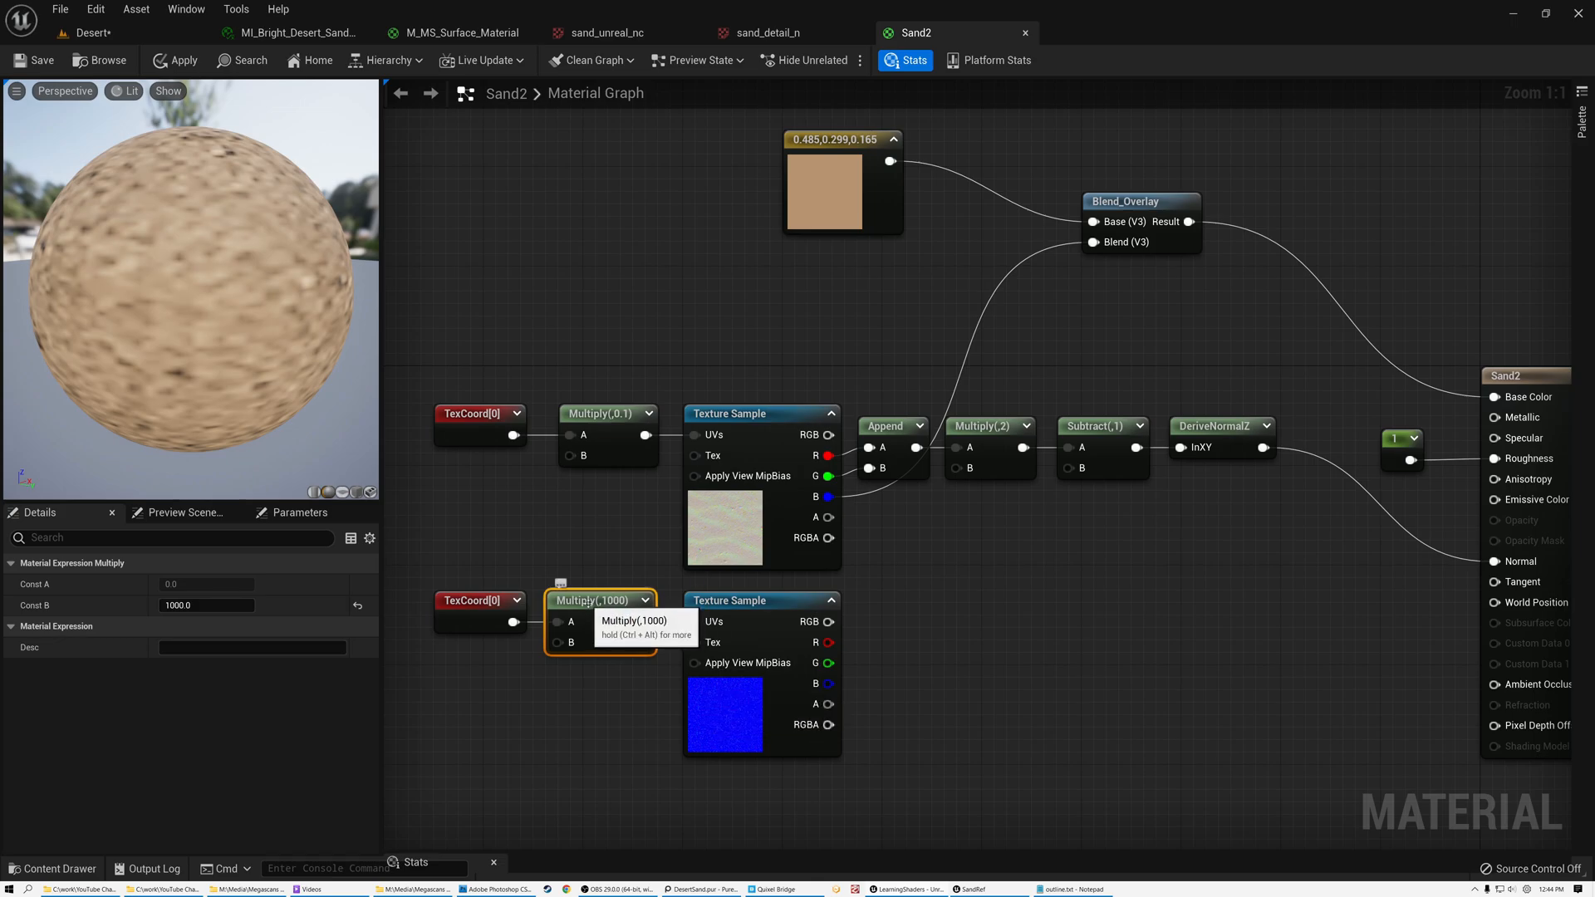
# Set the duplicated Multiply node's Const B to 2000 and connect its output to the sand_detail_n Texture Sample's UVs
pyautogui.click(199, 611)
pyautogui.write('20')
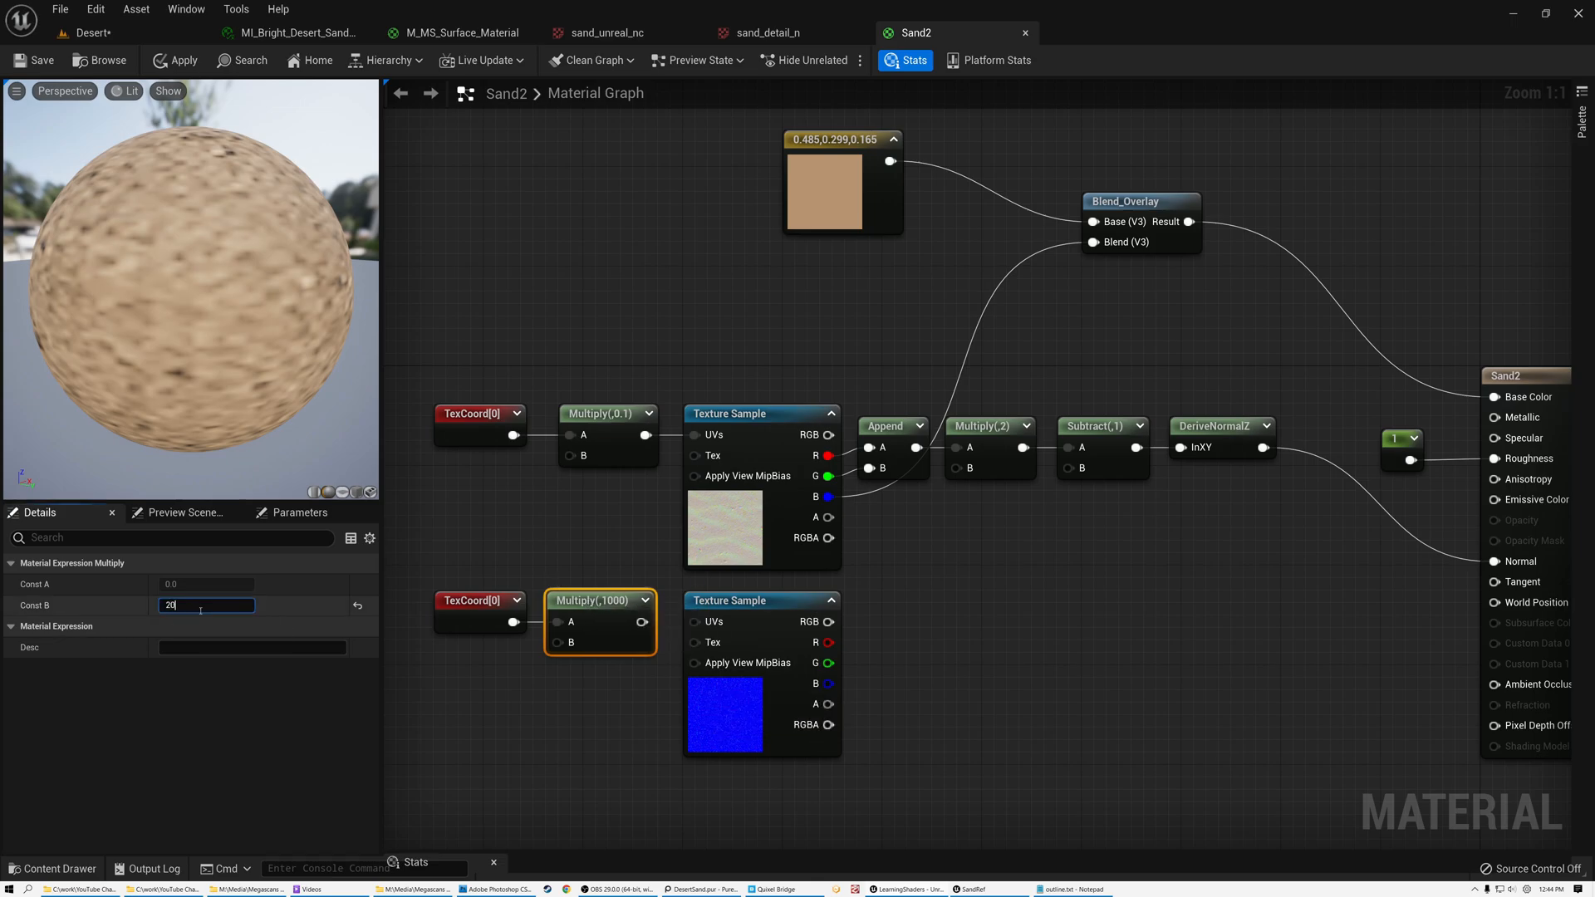
pyautogui.write('00')
pyautogui.press('Return')
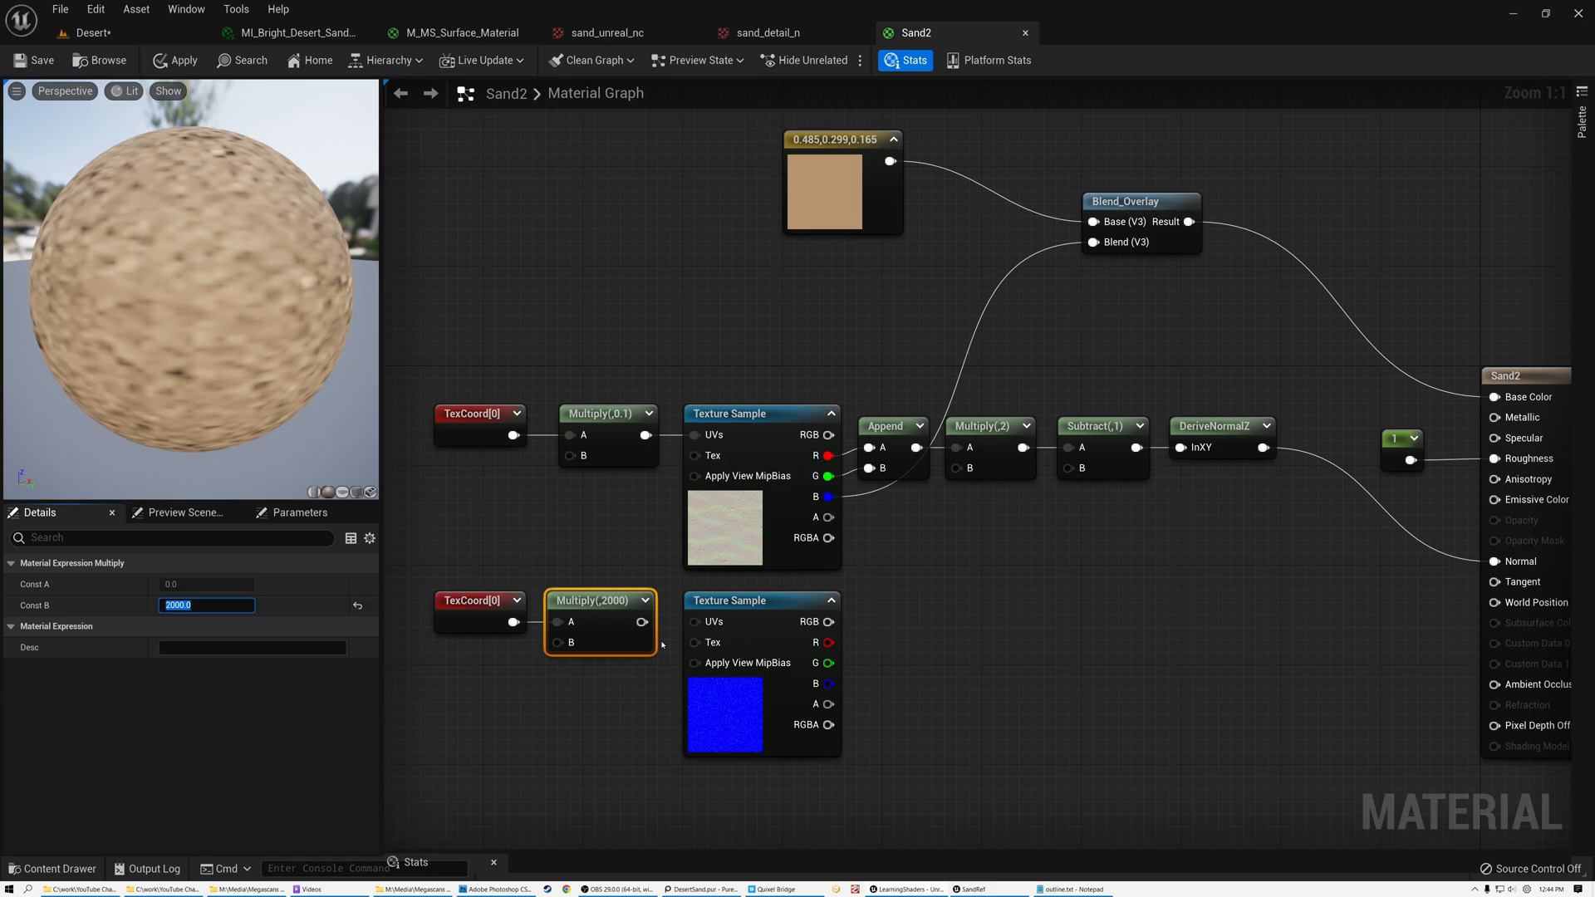
pyautogui.moveTo(642, 621); pyautogui.dragTo(694, 621)
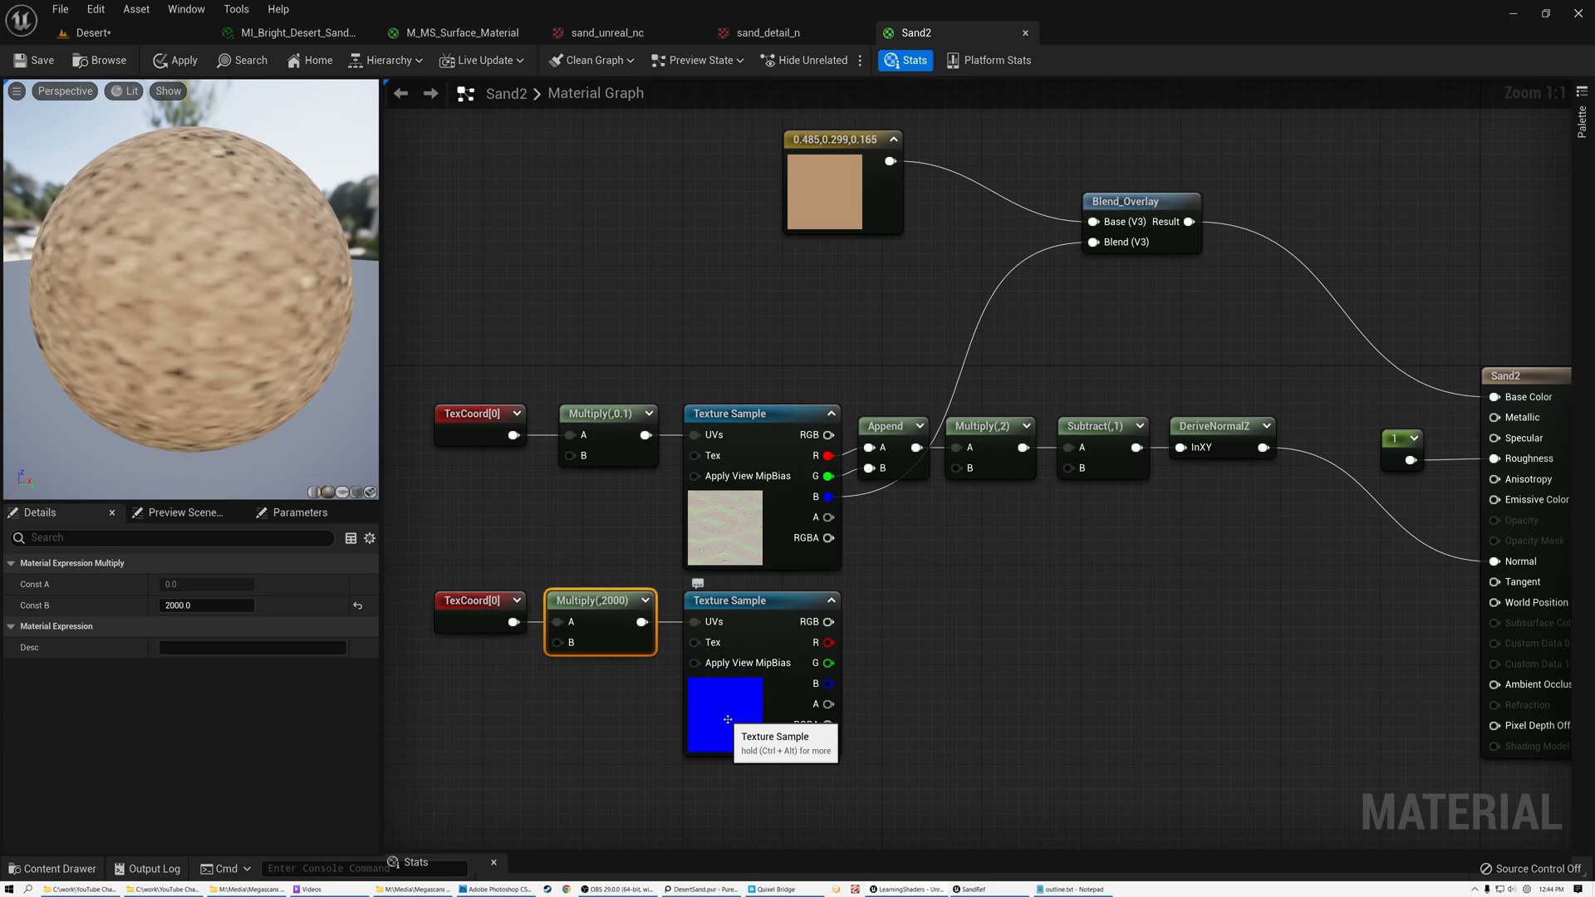
# Add a BlendAngleCorrectedNormals node between the sand_detail_n Texture Sample and the Sand2 output node
pyautogui.click(734, 464)
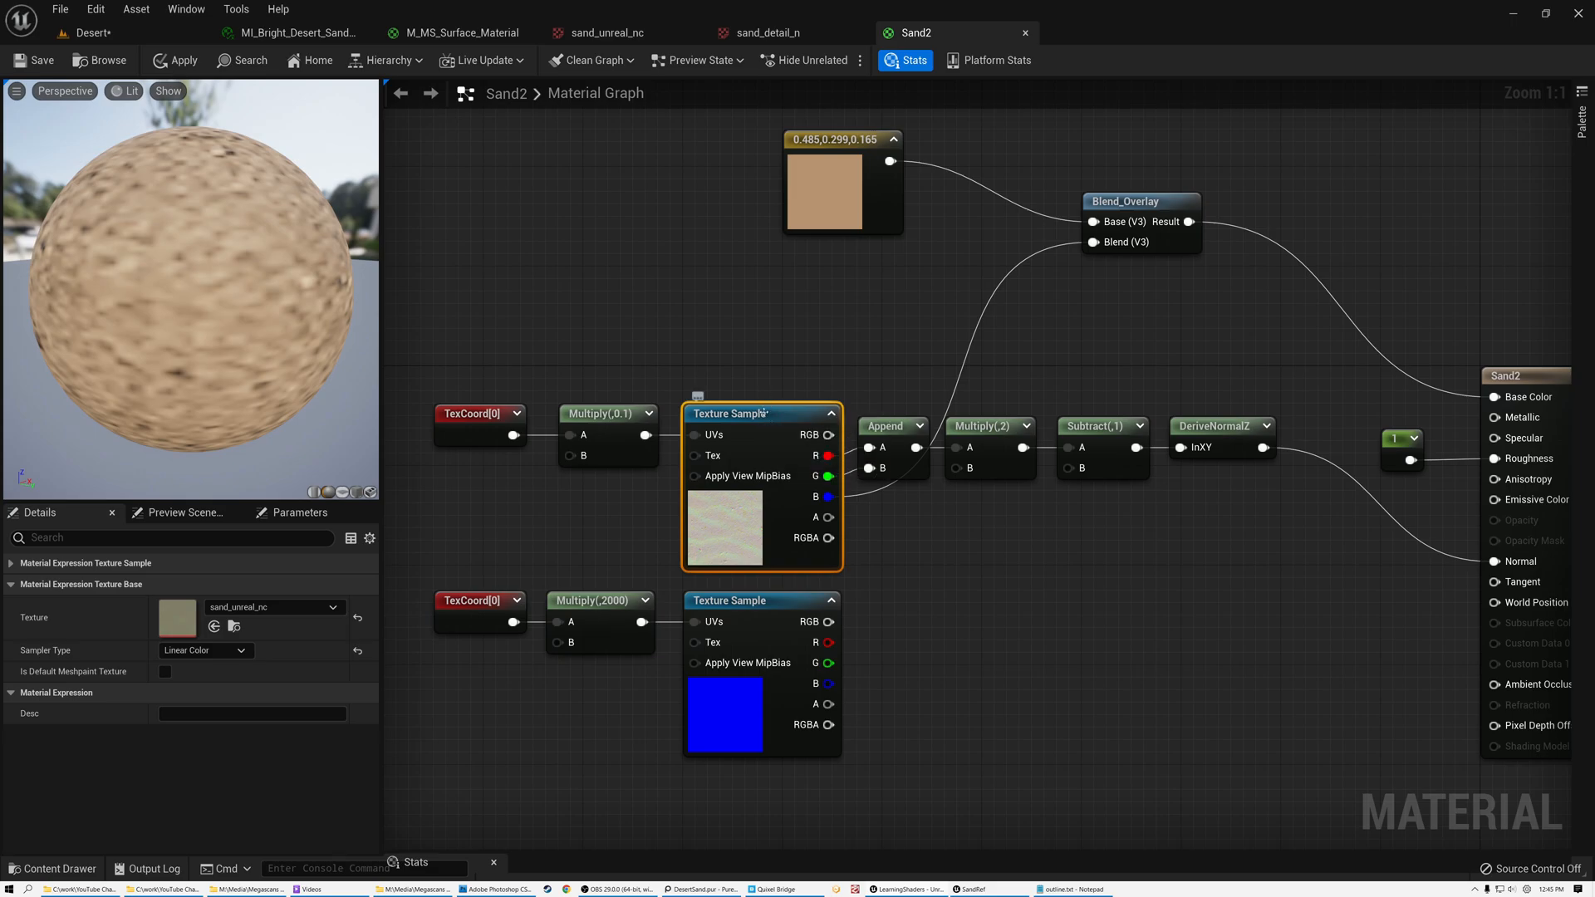
pyautogui.click(777, 603)
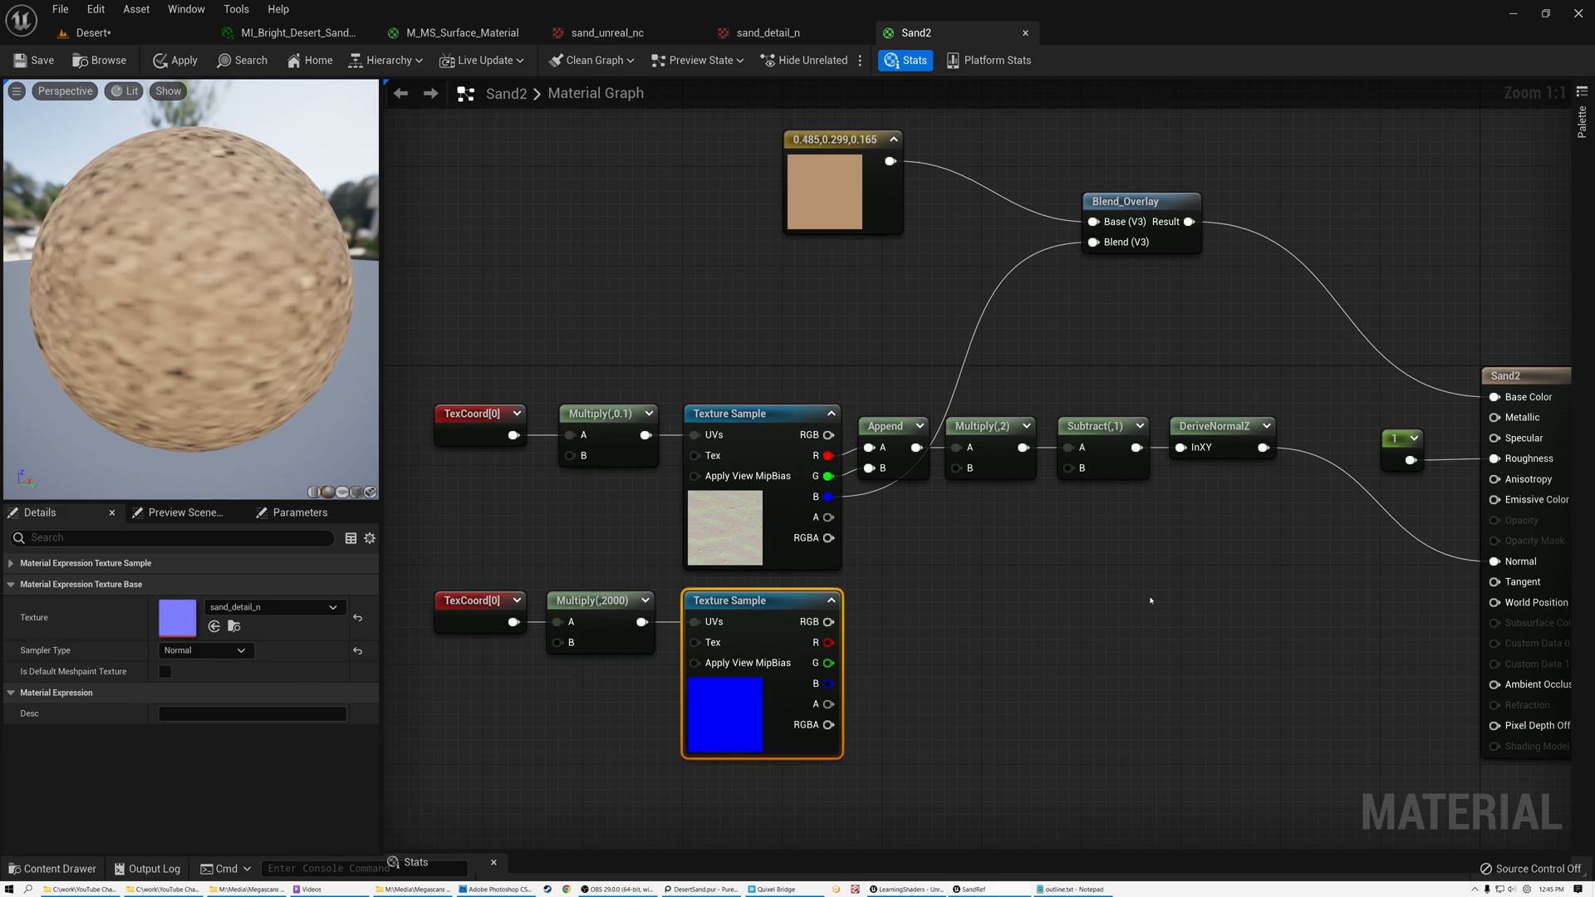
pyautogui.click(1088, 599)
pyautogui.rightClick(1064, 590)
pyautogui.write('b')
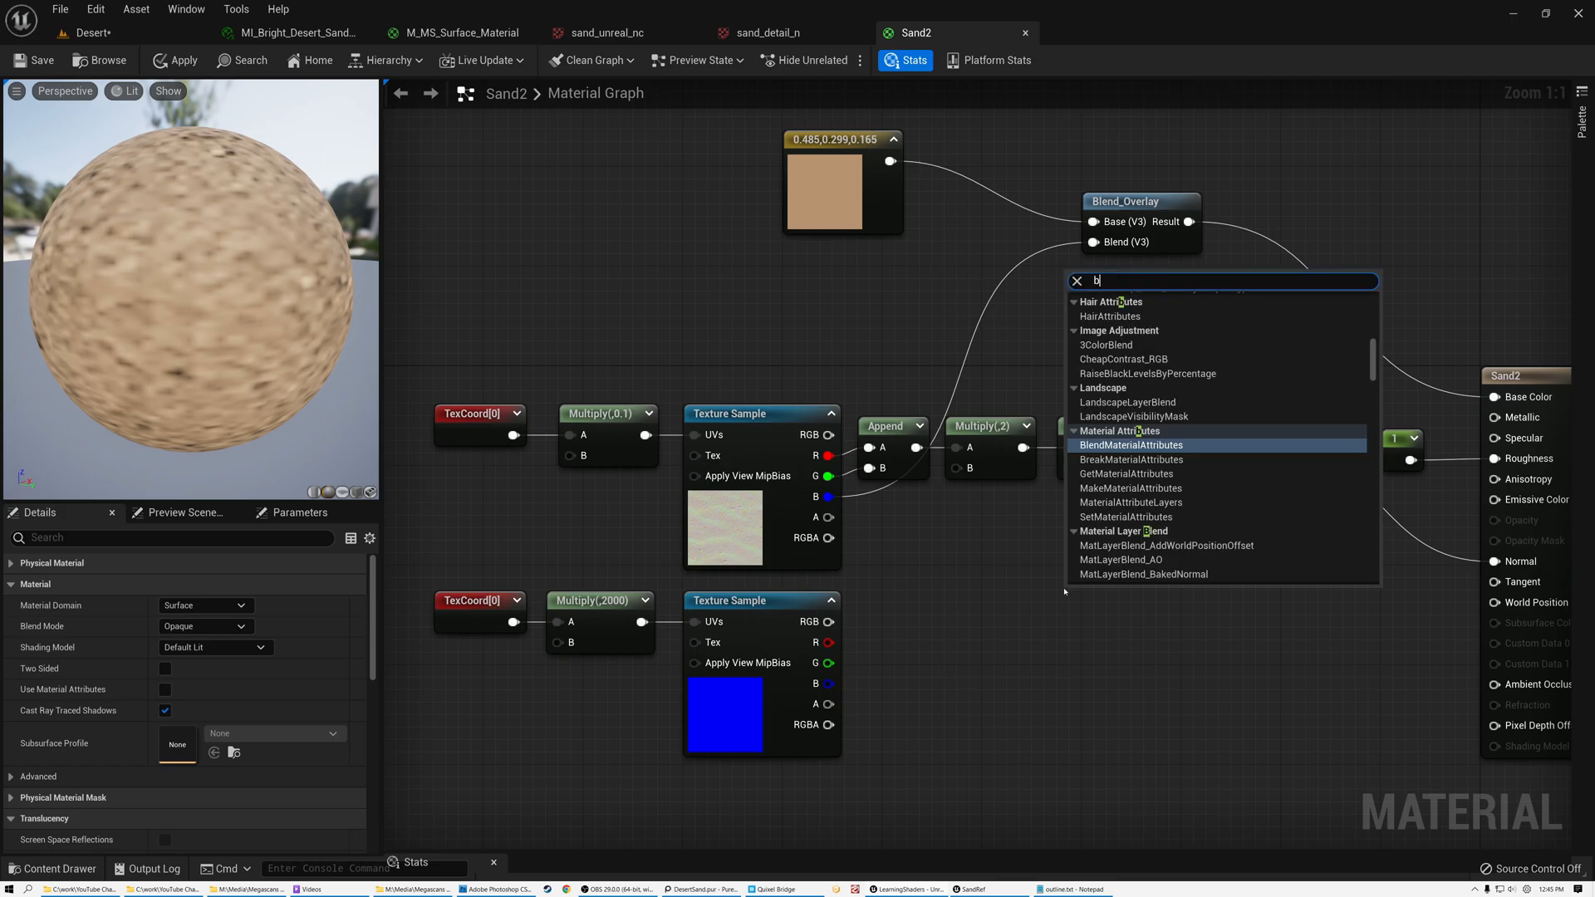
pyautogui.write('lendangle')
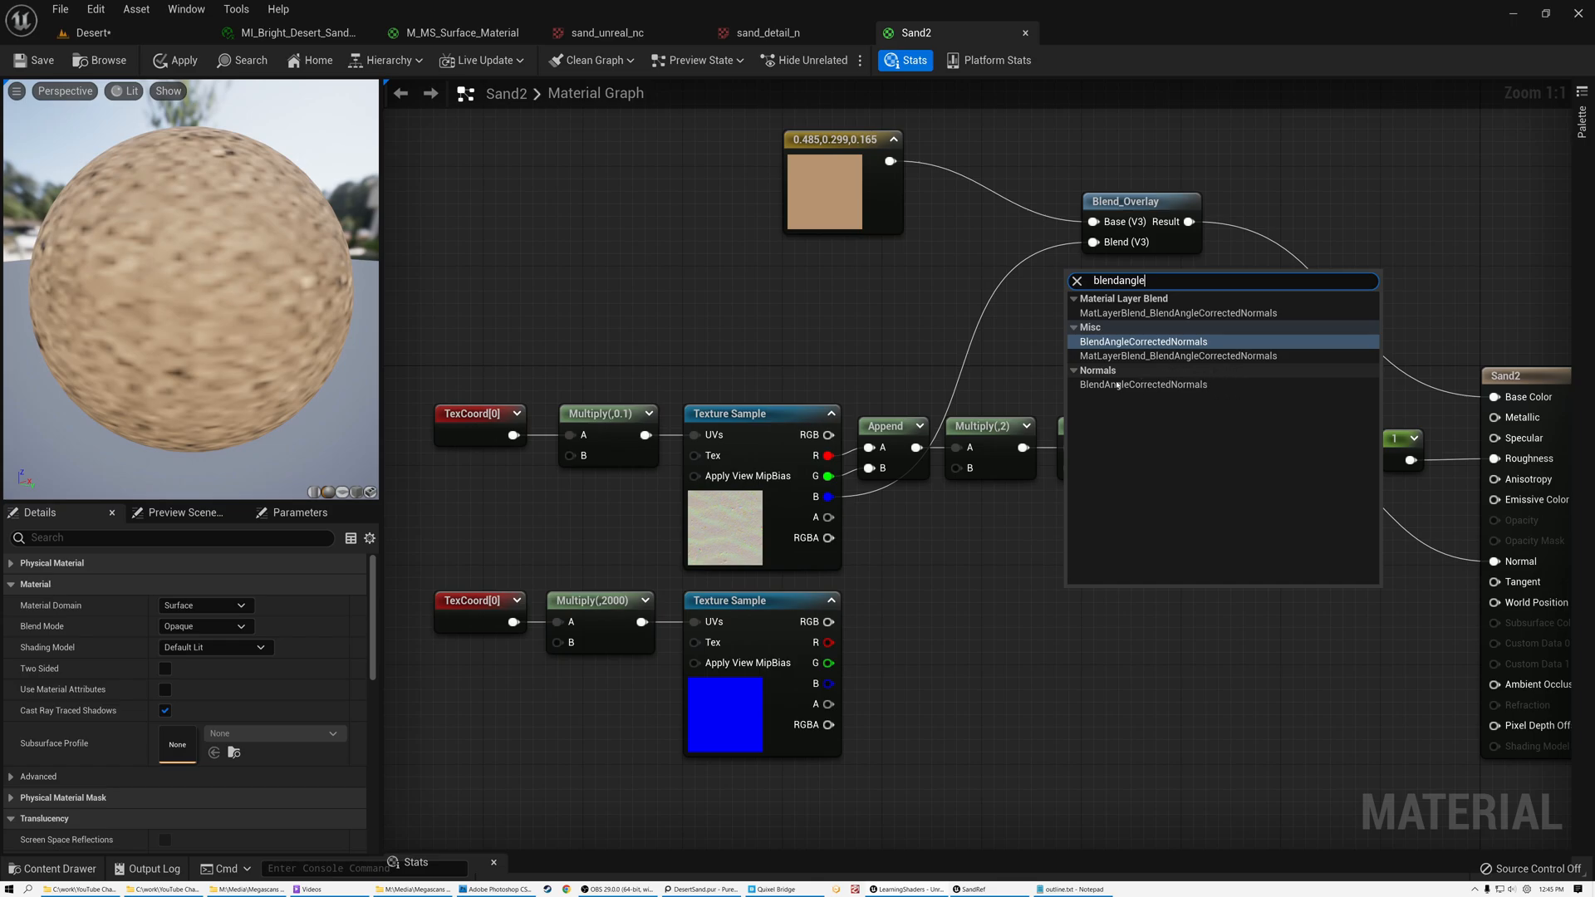
pyautogui.click(1147, 383)
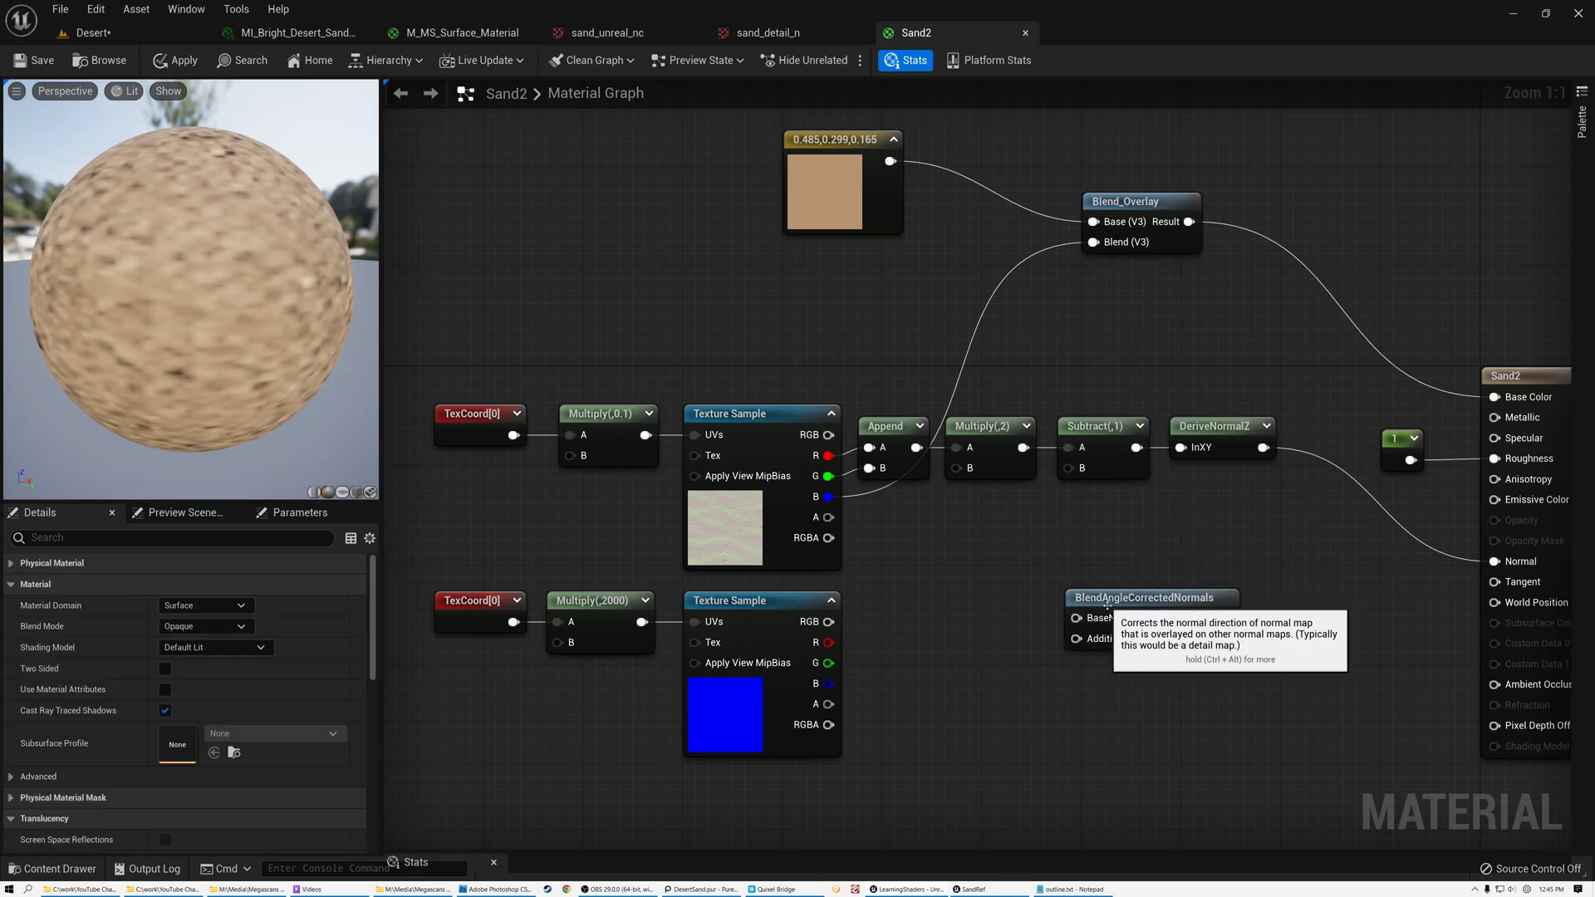
pyautogui.moveTo(1113, 598); pyautogui.dragTo(1192, 600)
# Connect DeriveNormalZ to BaseNormal, the sand_detail_n RGB output to AdditionalNormal, and the blend's Result to the material's Normal input
pyautogui.click(773, 487)
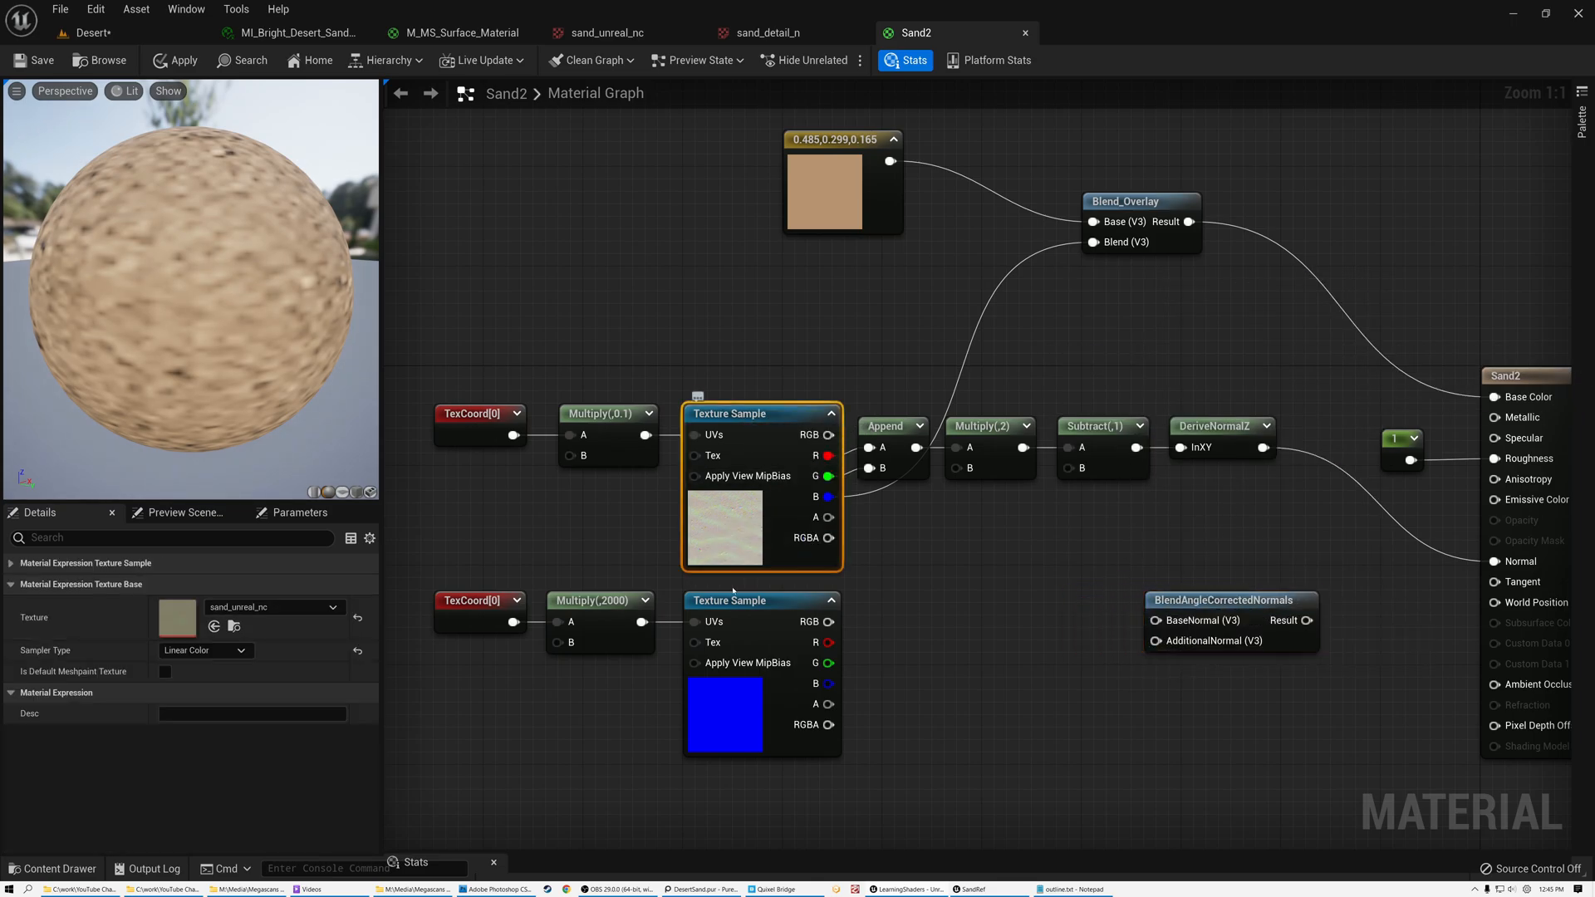
pyautogui.moveTo(1263, 447); pyautogui.dragTo(1155, 621)
pyautogui.moveTo(828, 621); pyautogui.dragTo(1253, 570)
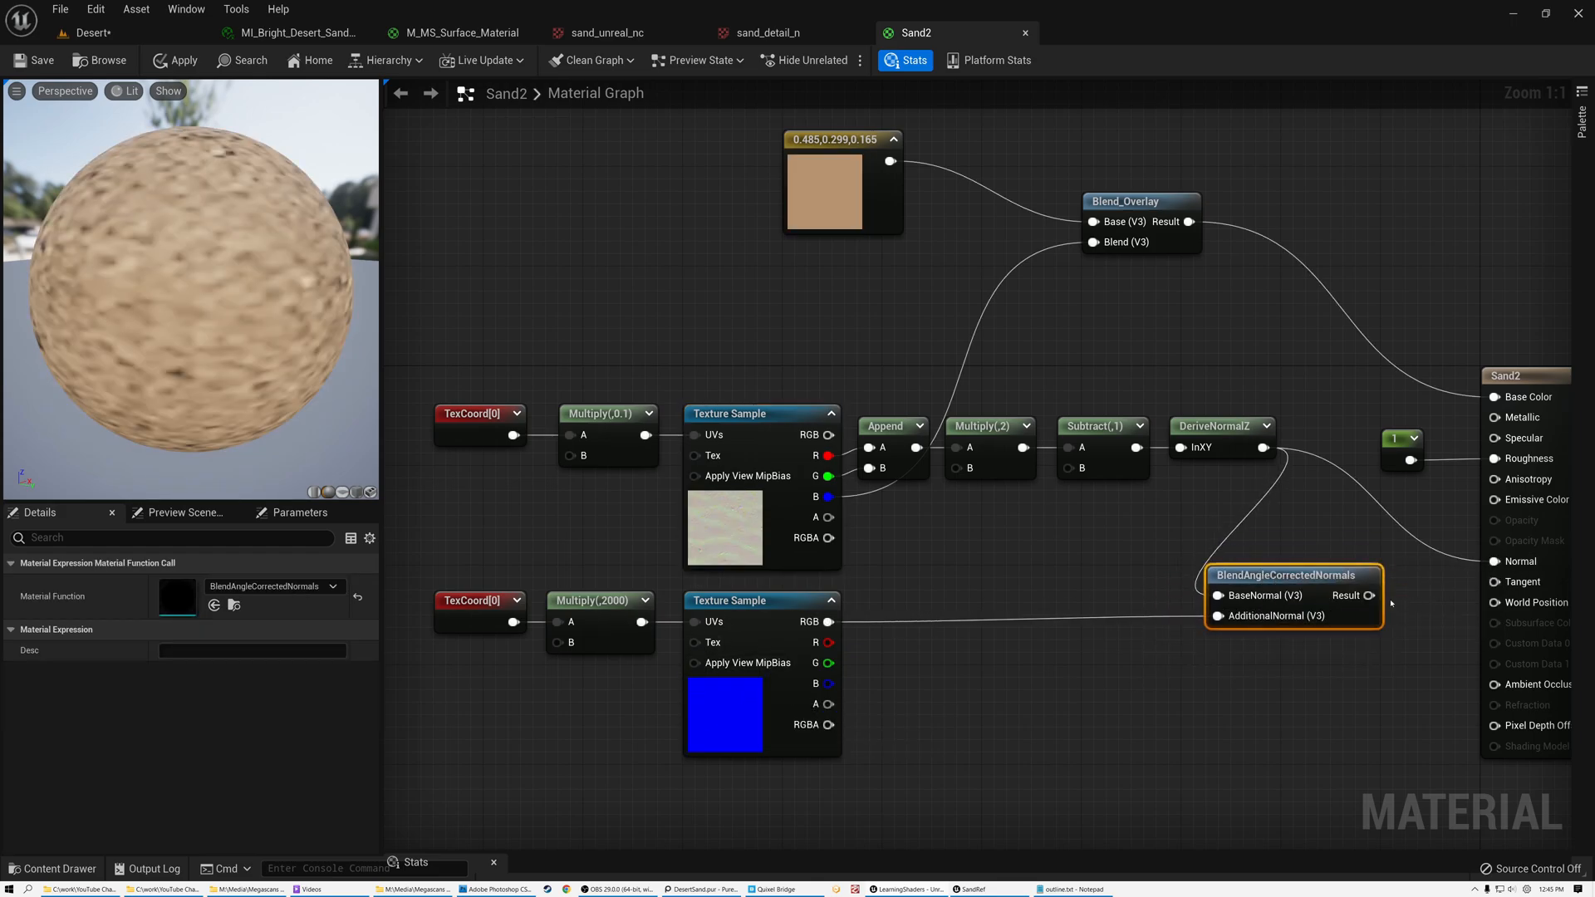
pyautogui.moveTo(1369, 594); pyautogui.dragTo(1493, 561)
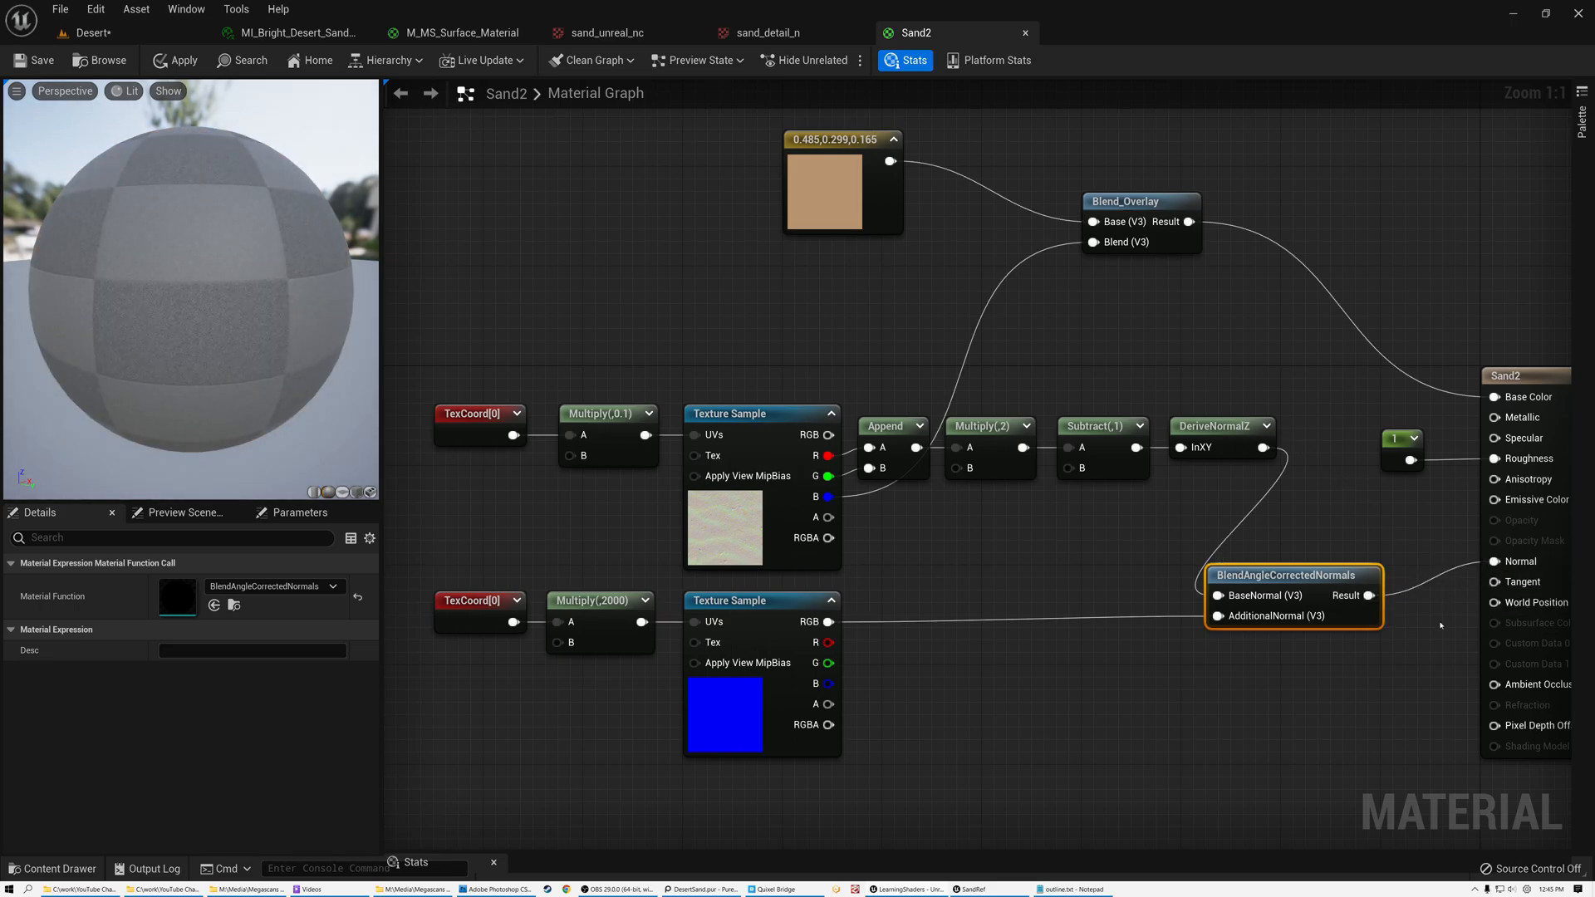
# Save the Sand2 material and inspect the blended normals on the landscape in the Desert level
pyautogui.click(35, 59)
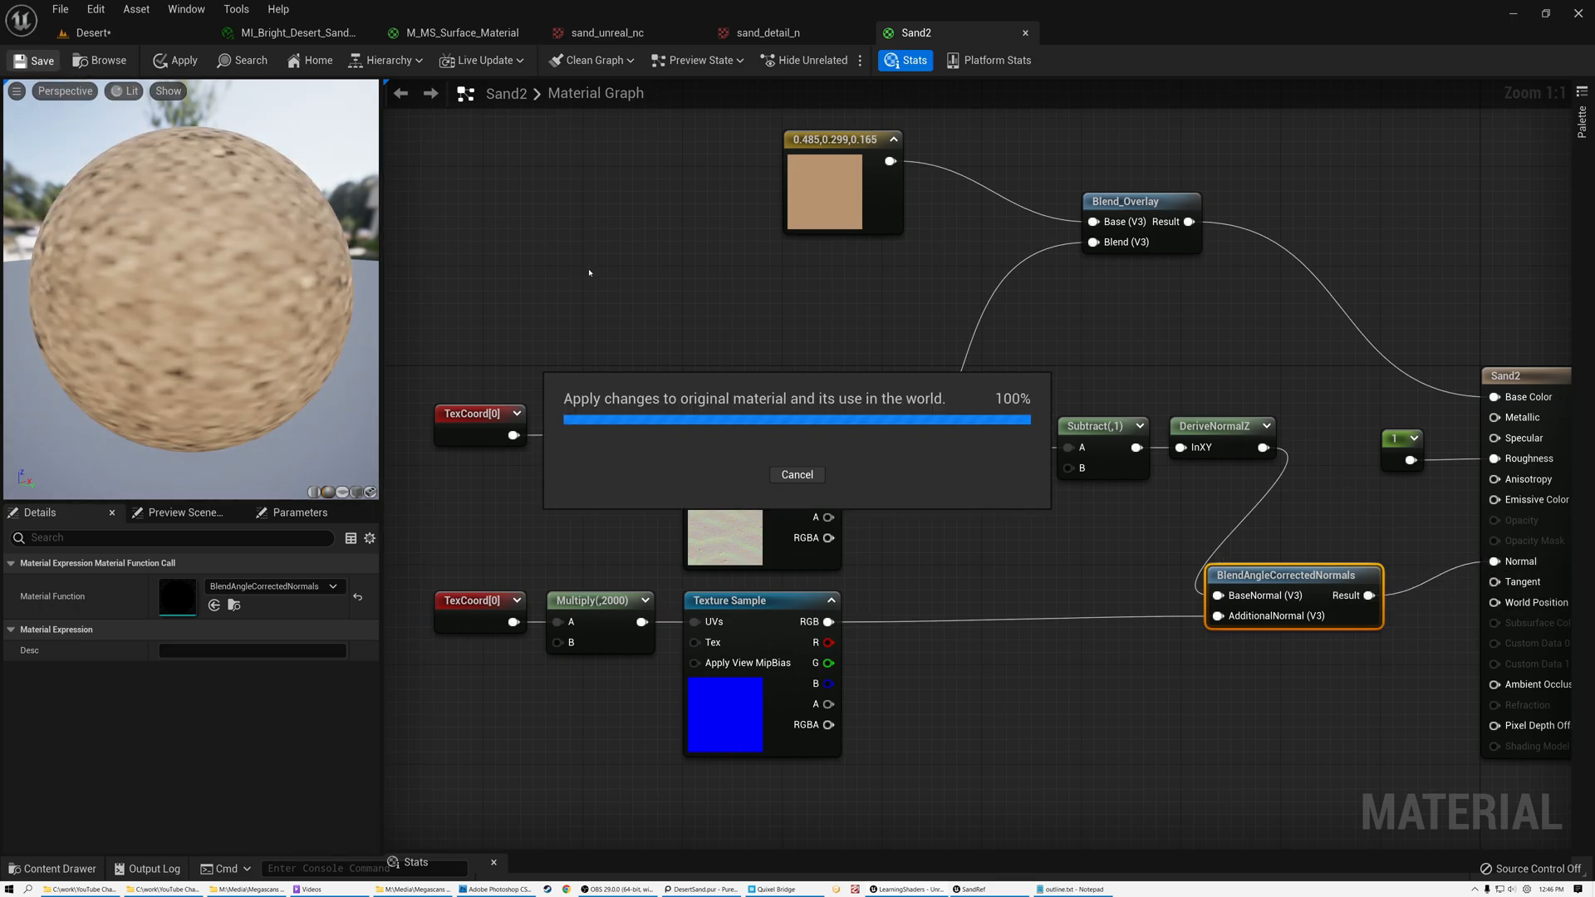
pyautogui.click(94, 33)
pyautogui.moveTo(665, 416)
pyautogui.mouseDown(button='right')
pyautogui.moveTo(665, 549)
pyautogui.moveTo(664, 448)
pyautogui.moveTo(647, 438)
pyautogui.mouseUp(button='right')
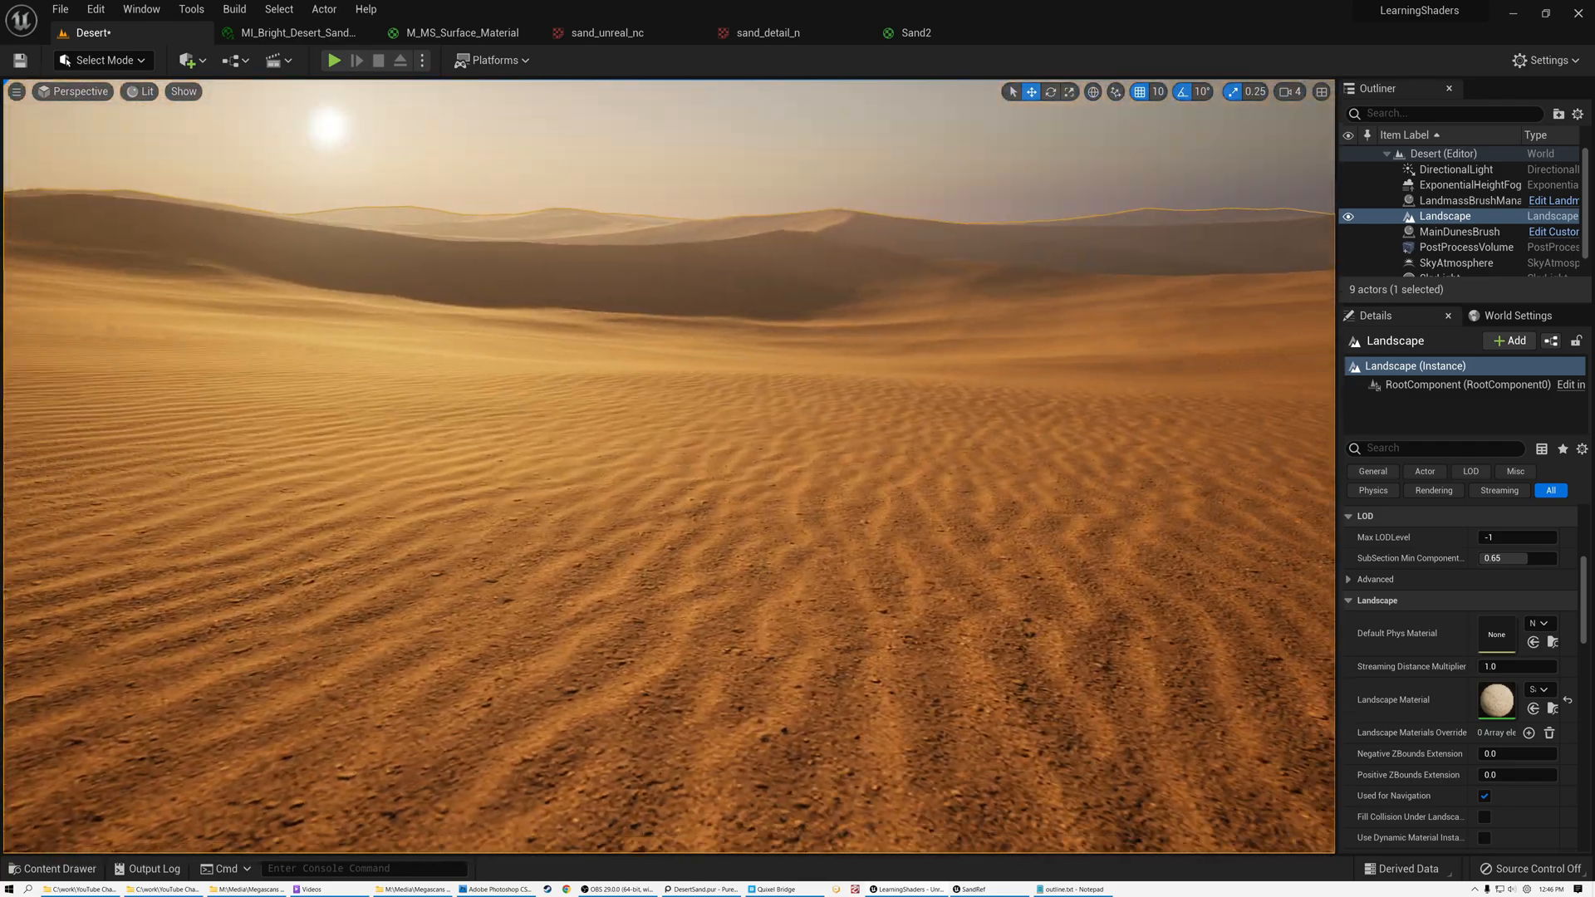
# In Sand2, add a Multiply node fed by the red channel of the sand_detail_n Texture Sample, with Const B set to 0.5
pyautogui.click(916, 32)
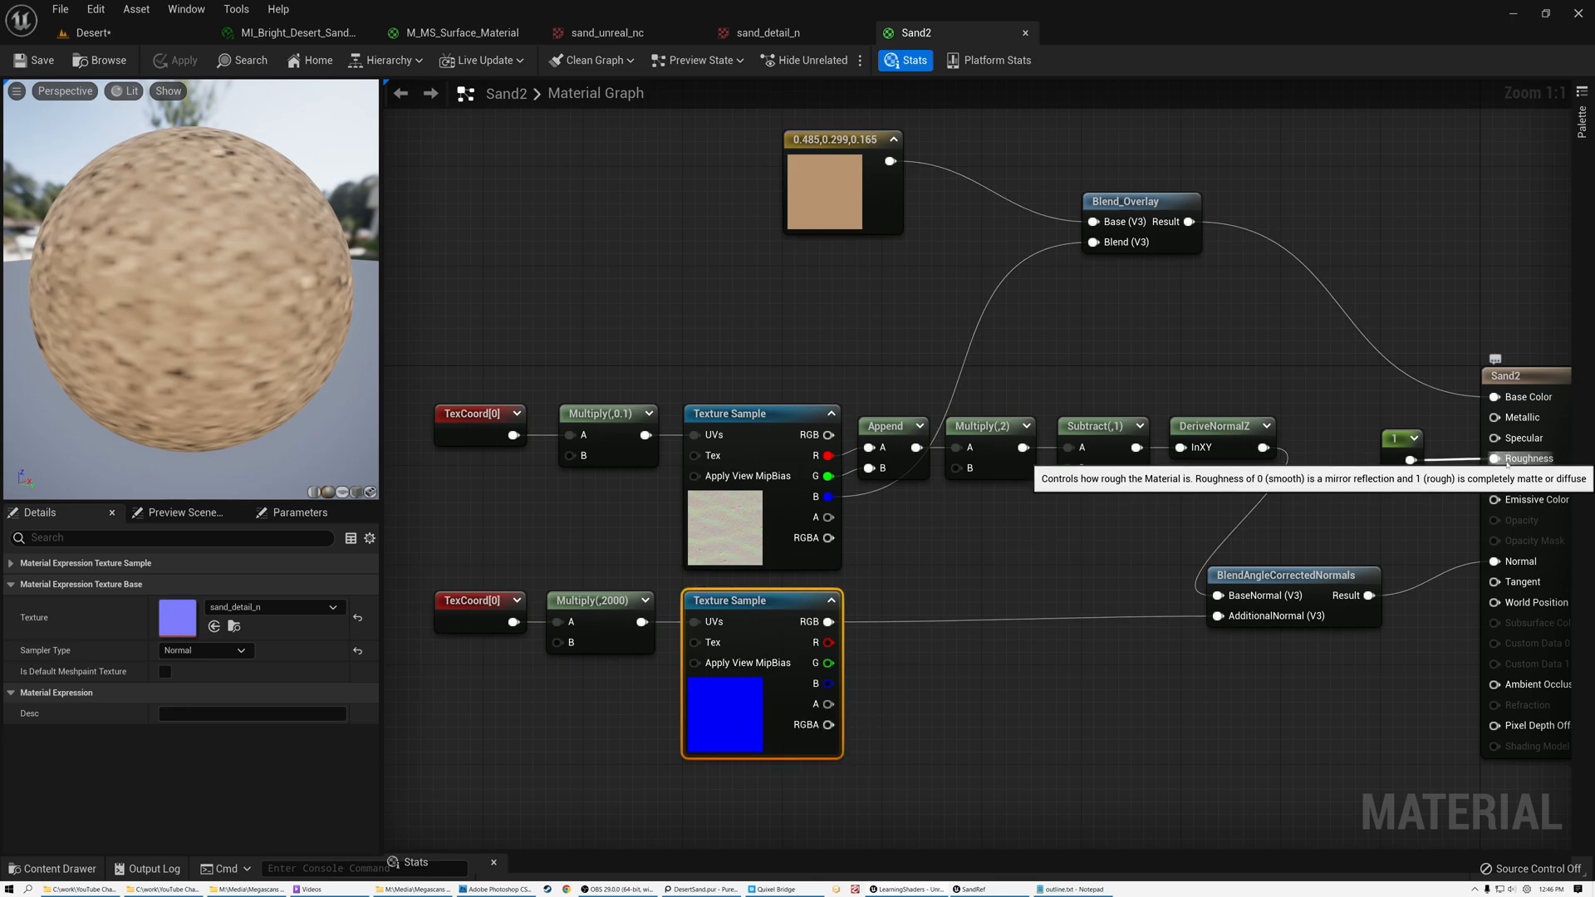
pyautogui.moveTo(828, 642); pyautogui.dragTo(913, 684)
pyautogui.click(872, 656)
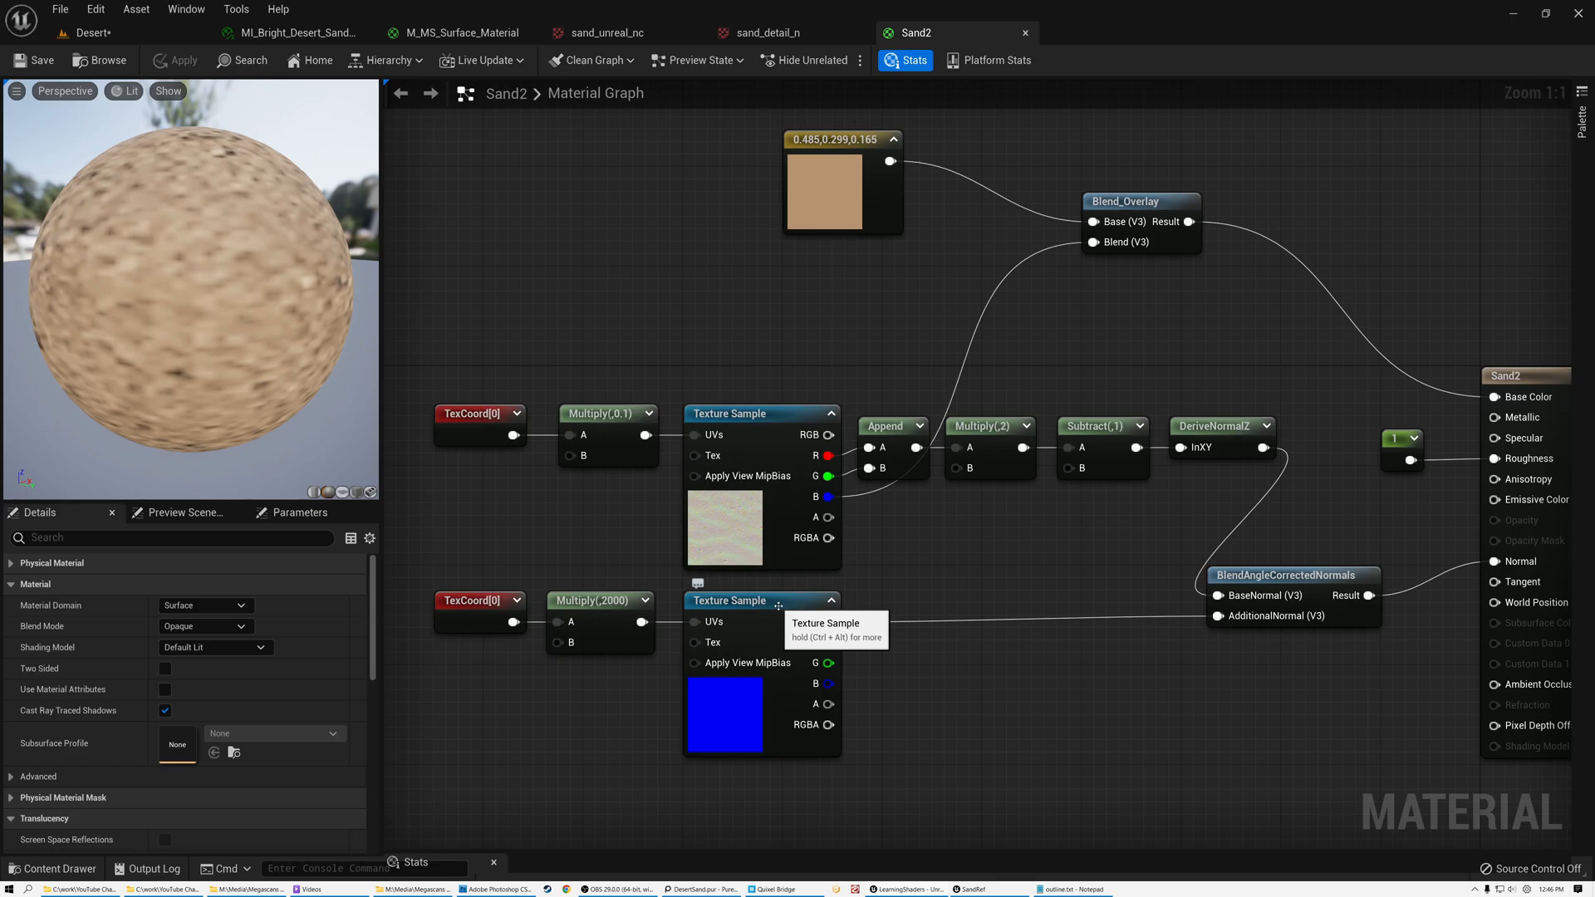
pyautogui.moveTo(828, 642); pyautogui.dragTo(926, 691)
pyautogui.write('multiply')
pyautogui.press('Return')
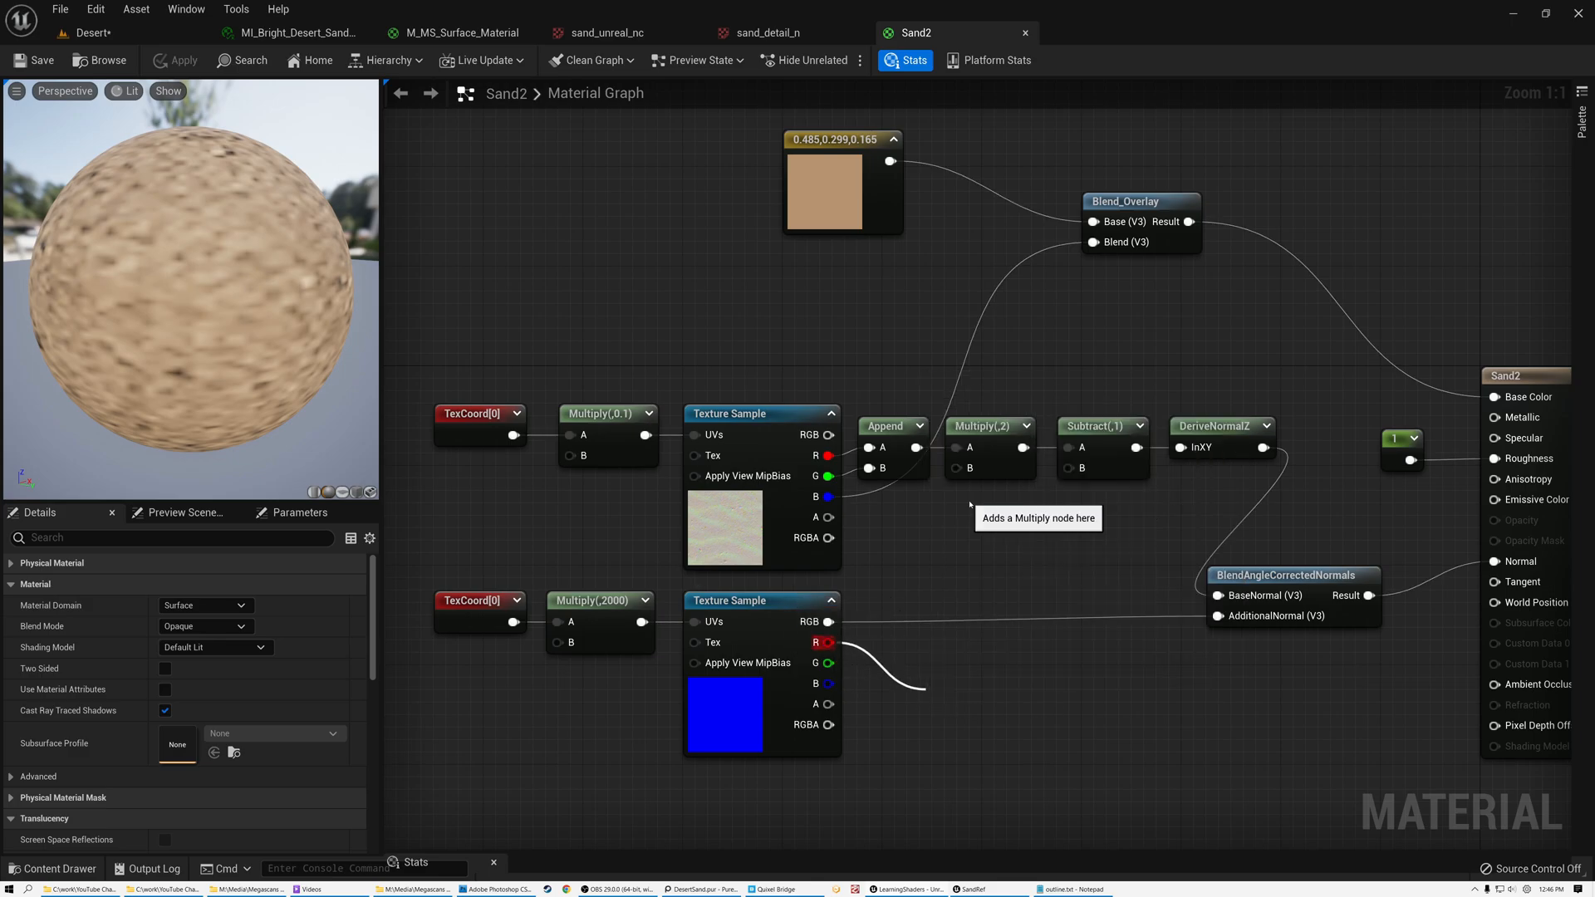
pyautogui.moveTo(955, 746); pyautogui.dragTo(947, 721)
pyautogui.click(194, 606)
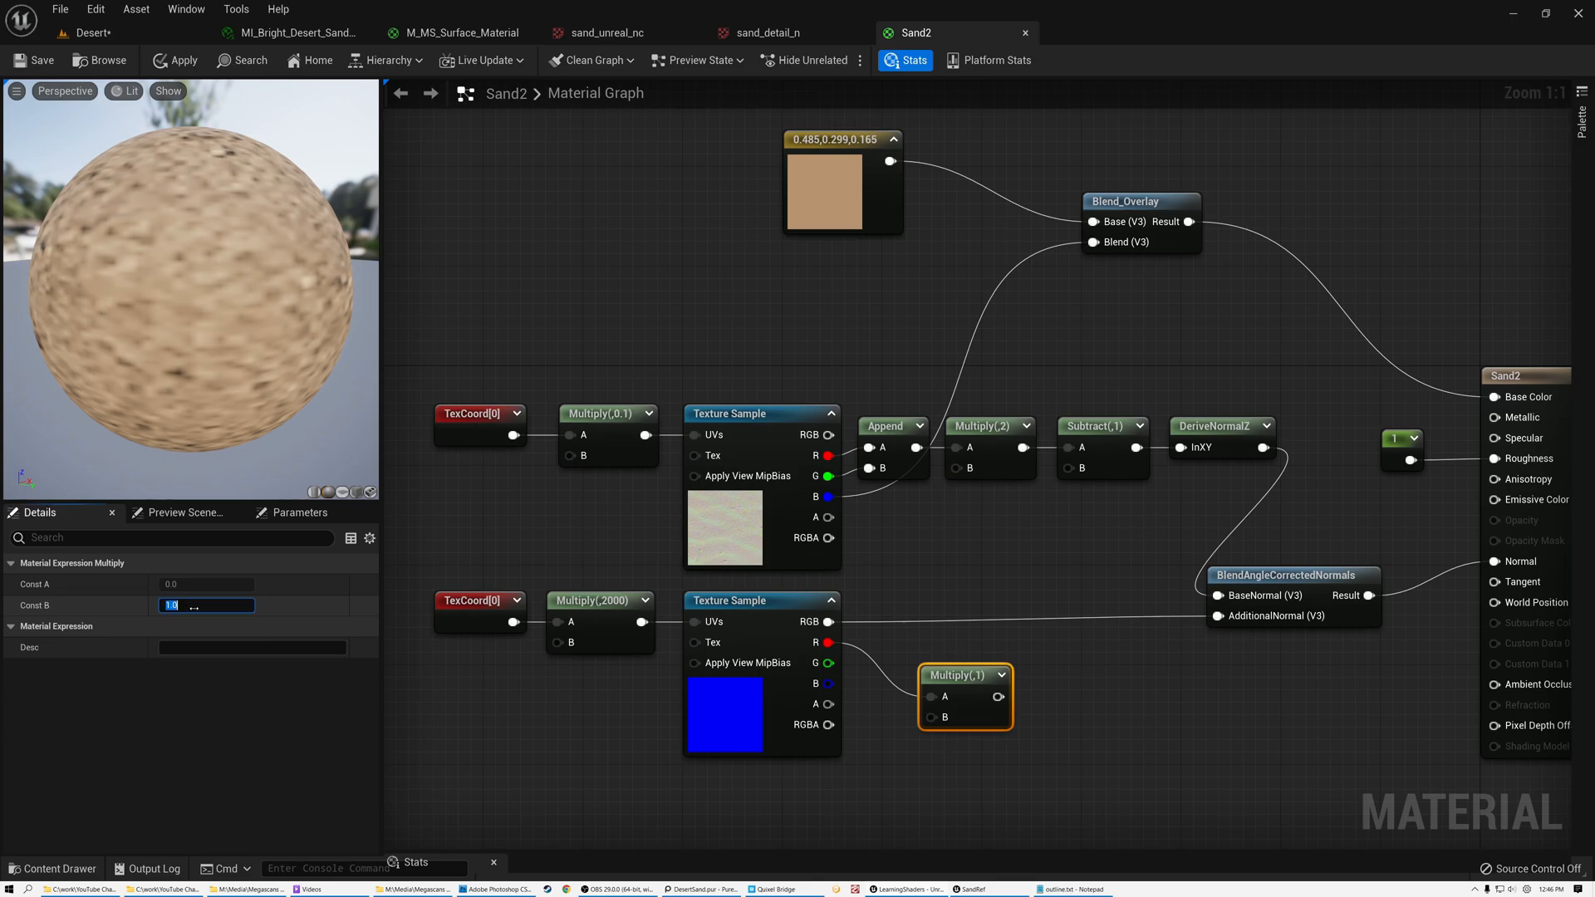
pyautogui.press('Return')
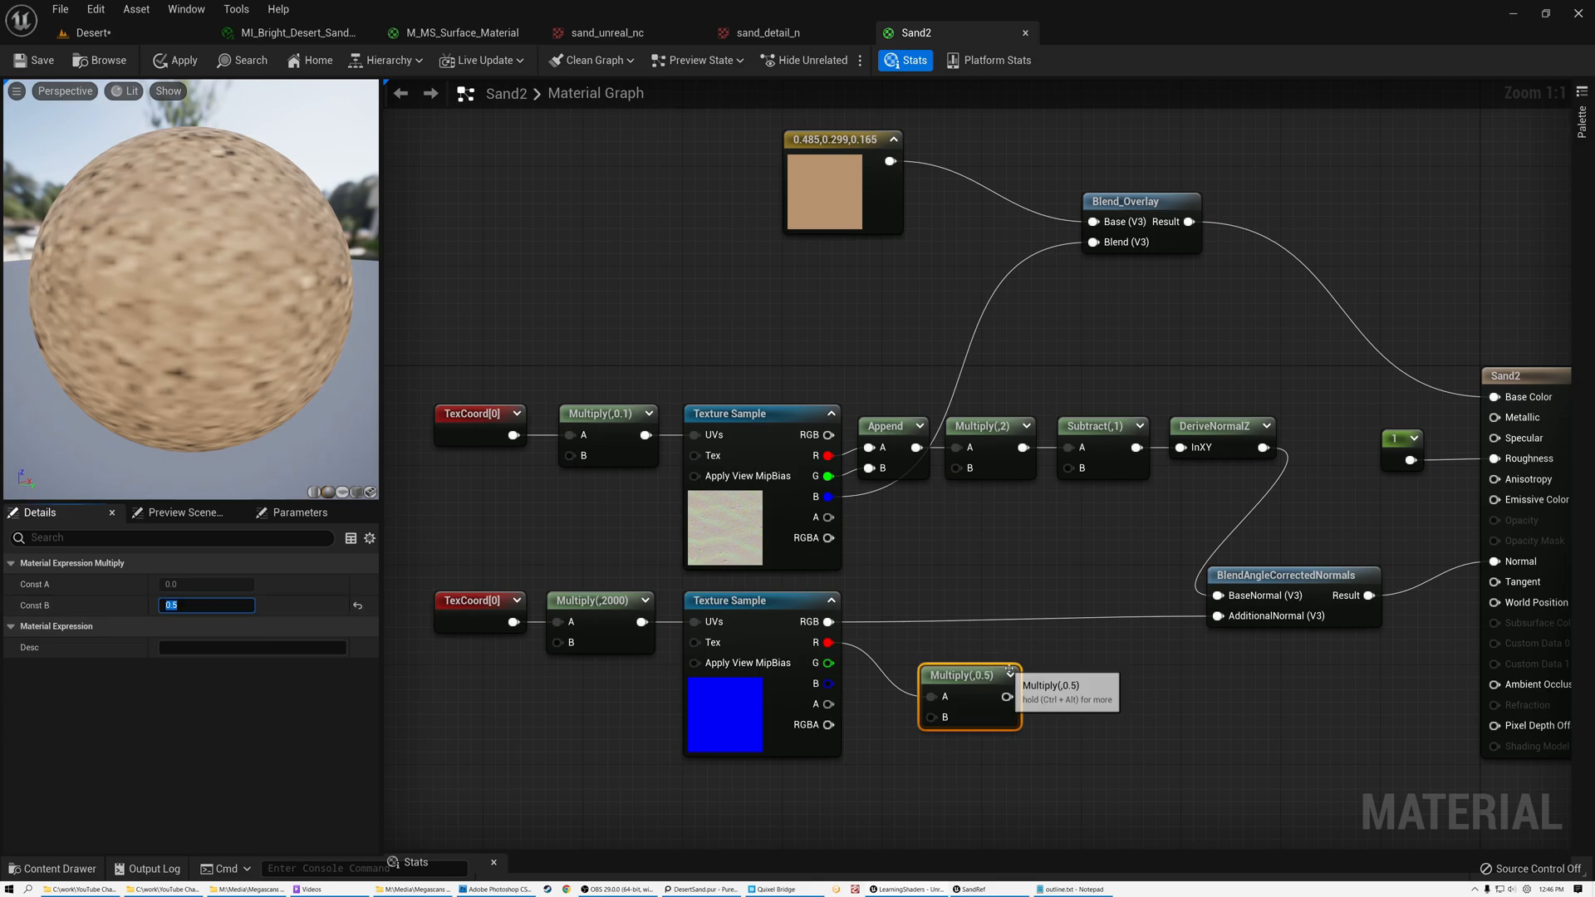
# Feed the 0.5 Multiply into an Add node with Const B 0.5, and move both nodes closer to the Texture Sample
pyautogui.moveTo(999, 697); pyautogui.dragTo(1045, 702)
pyautogui.write('add')
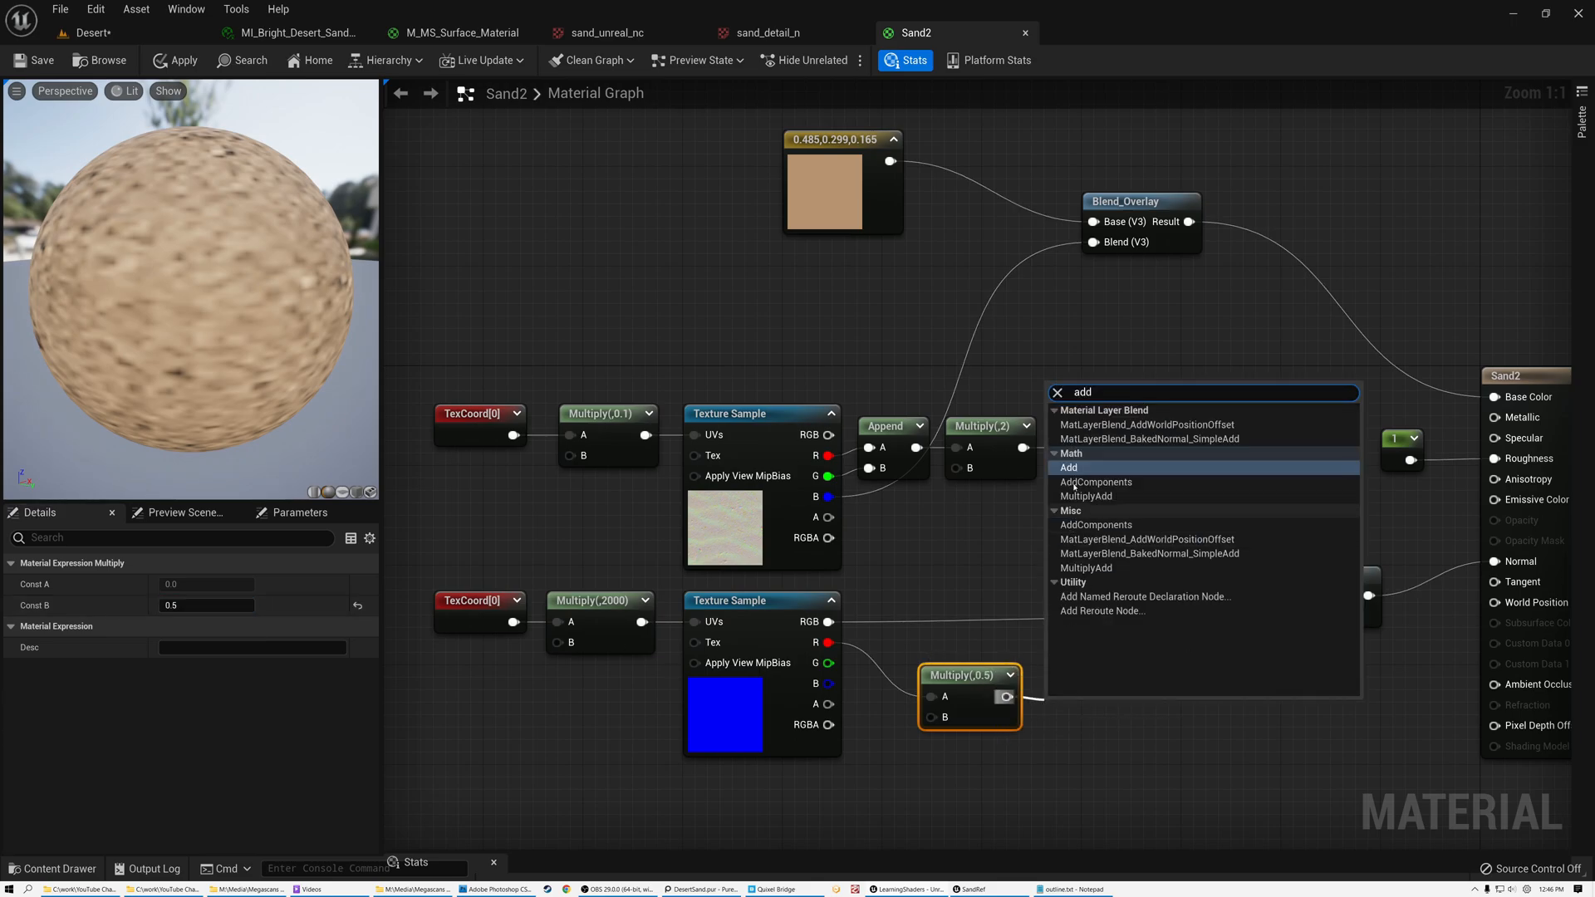
pyautogui.click(1051, 467)
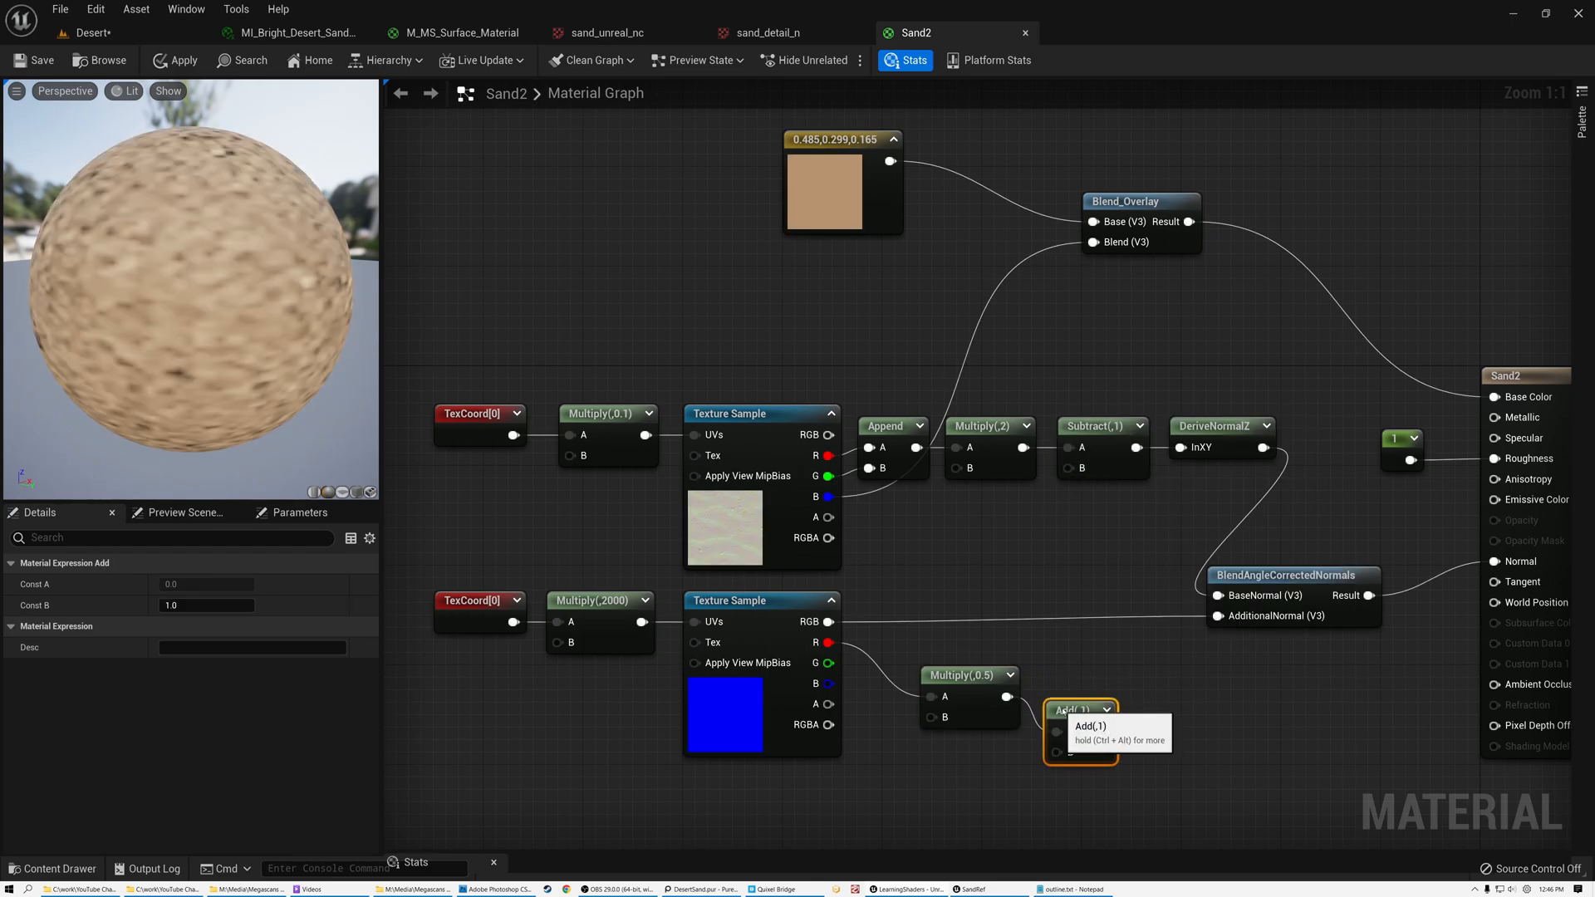
pyautogui.moveTo(1072, 710); pyautogui.dragTo(1058, 675)
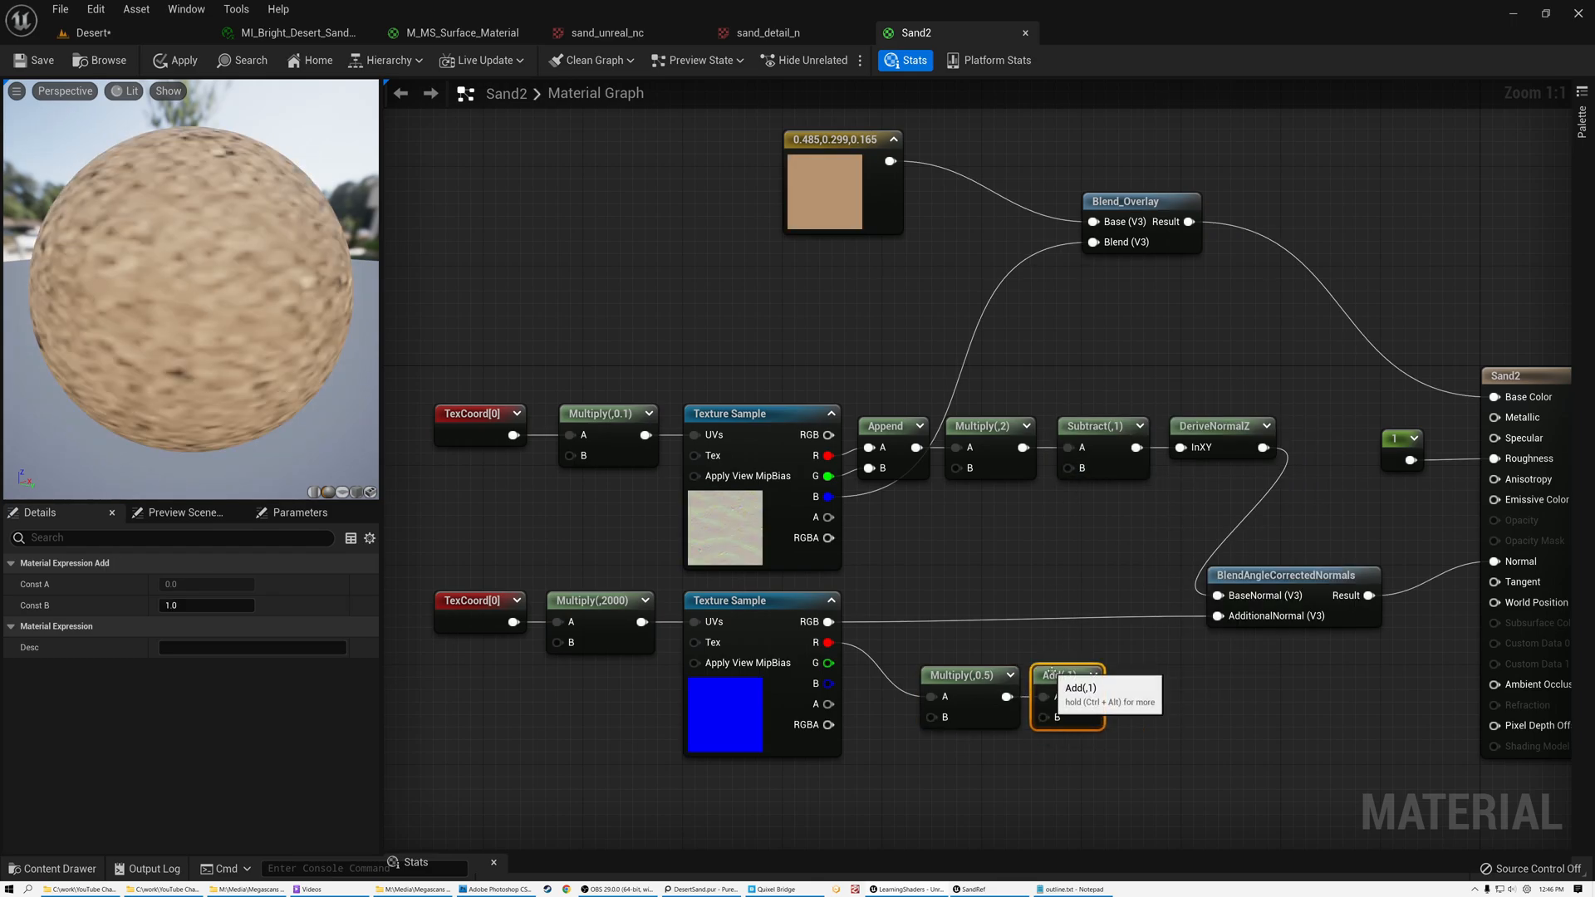
pyautogui.click(206, 609)
pyautogui.write('0.5')
pyautogui.press('Return')
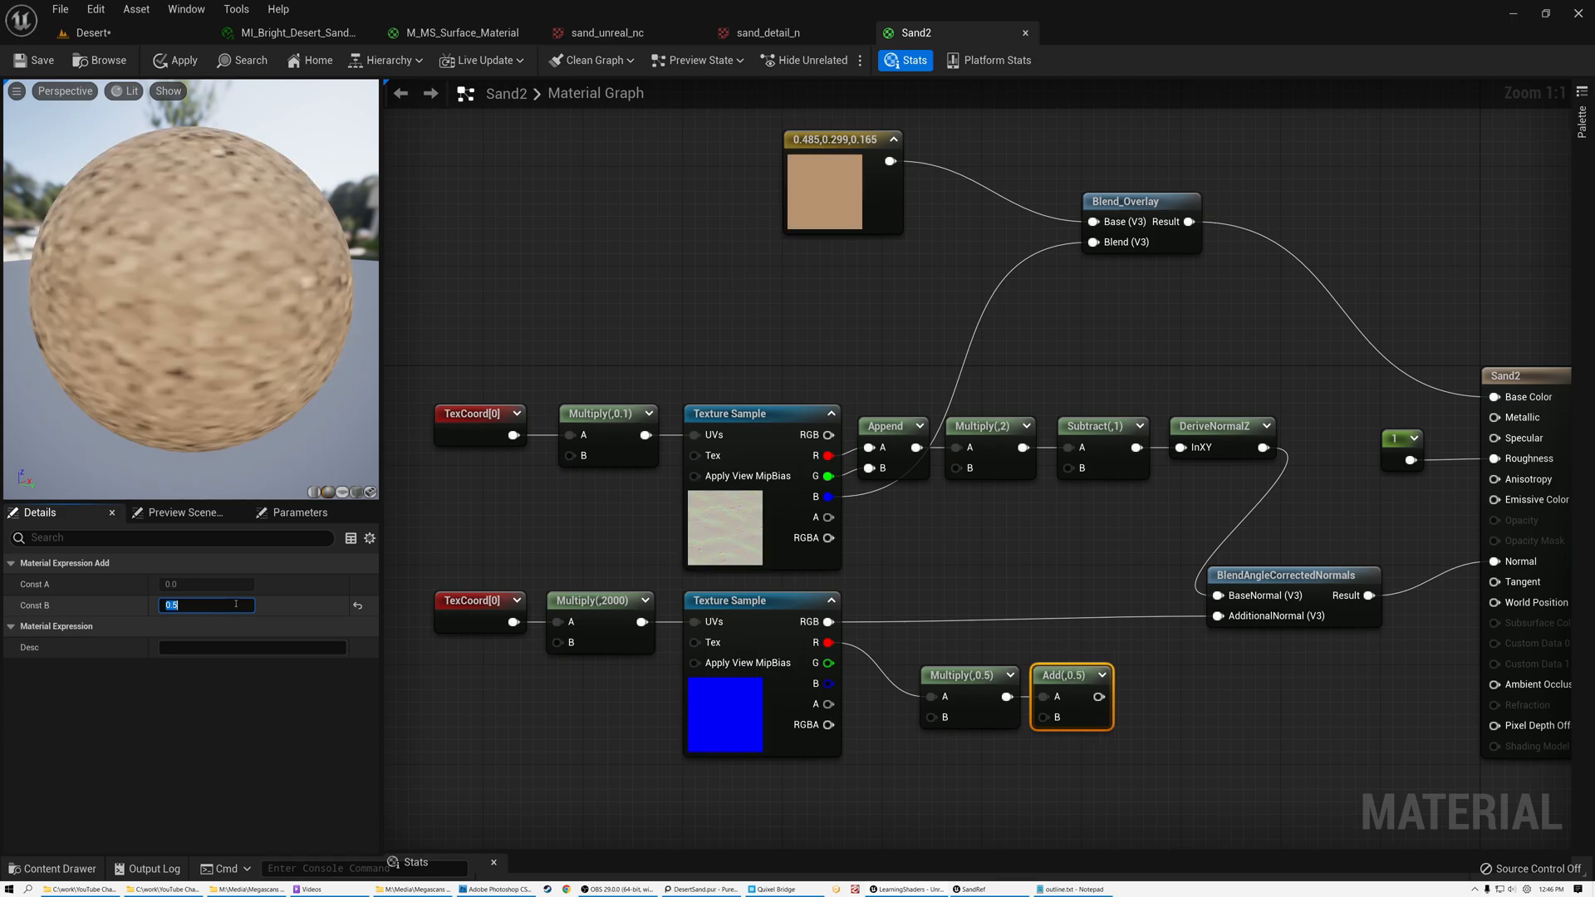
pyautogui.moveTo(987, 397); pyautogui.dragTo(1090, 518)
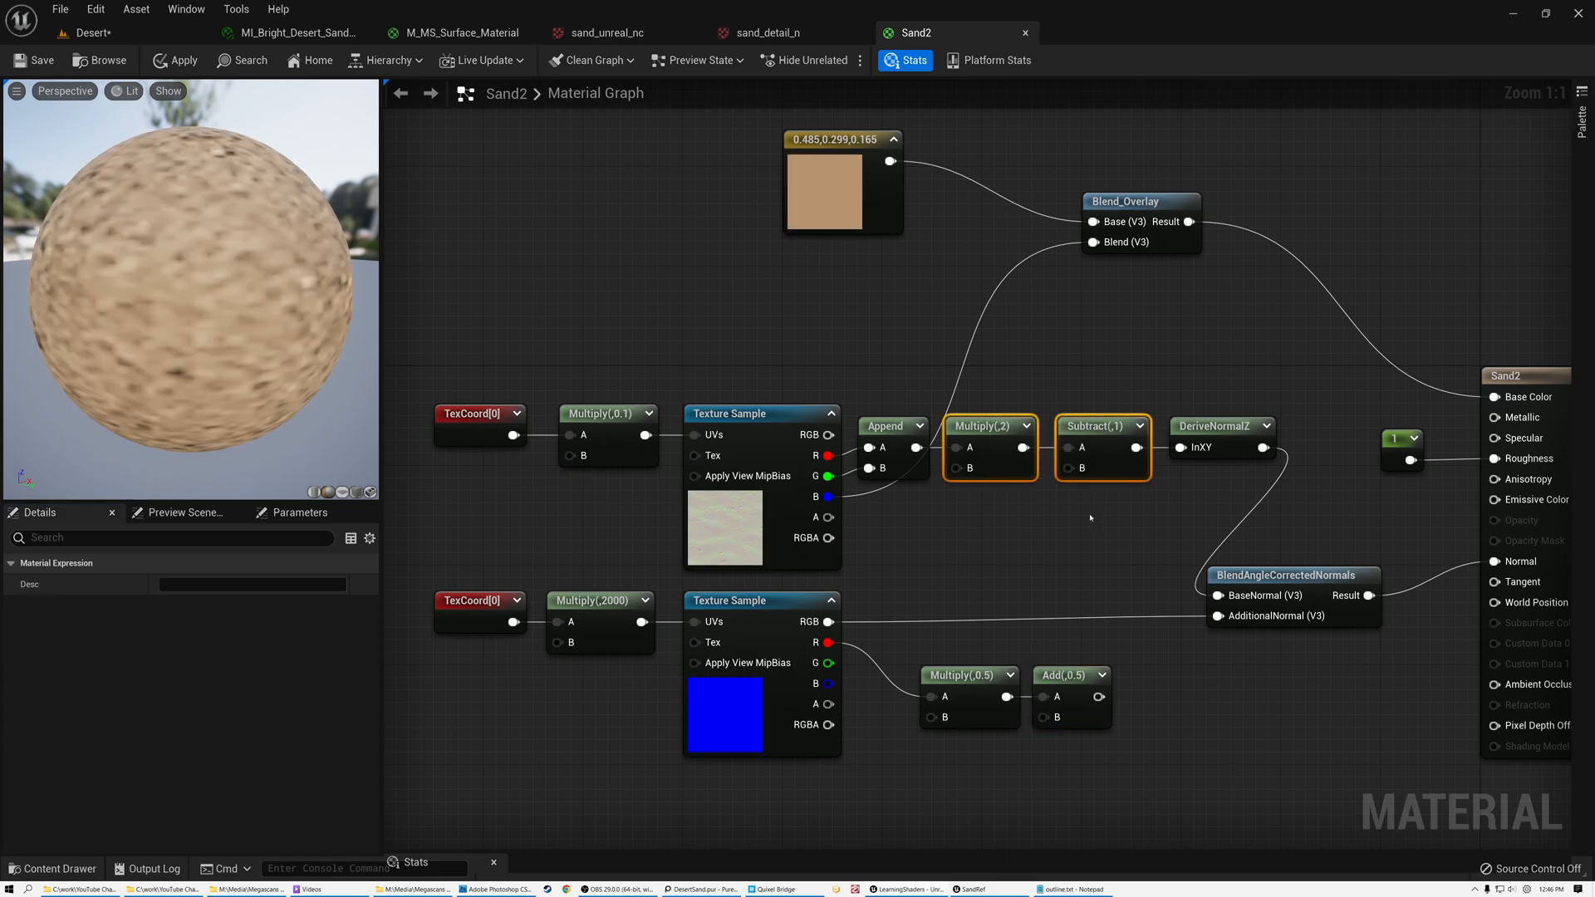
pyautogui.moveTo(966, 643); pyautogui.dragTo(1039, 680)
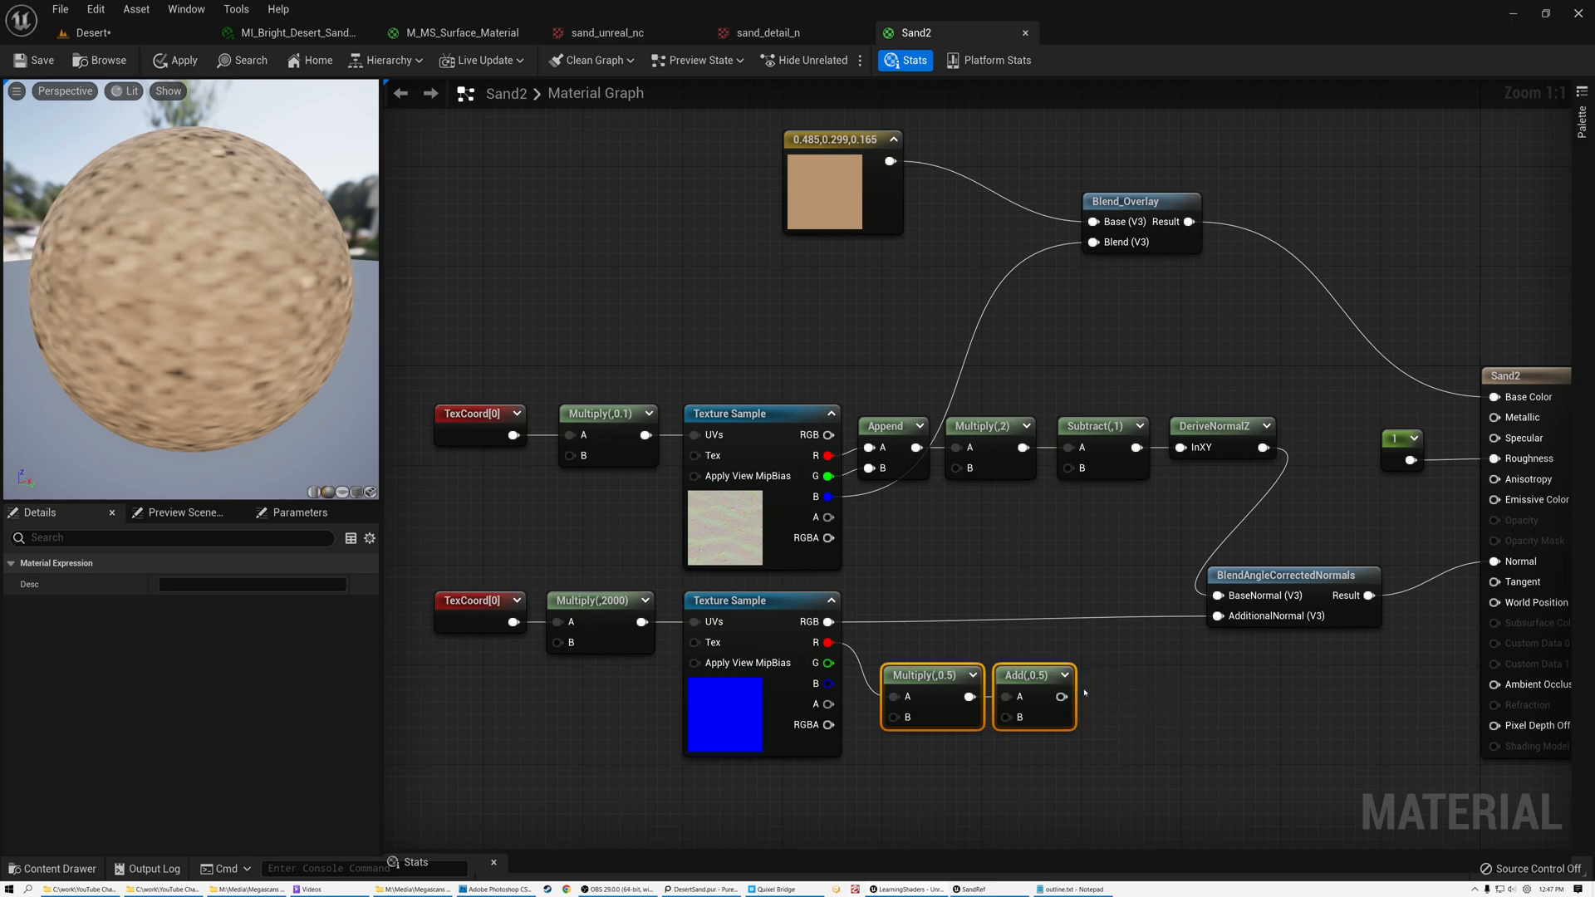
# Add a Power node with its Base fed by the Add node's output
pyautogui.moveTo(1062, 696); pyautogui.dragTo(1146, 733)
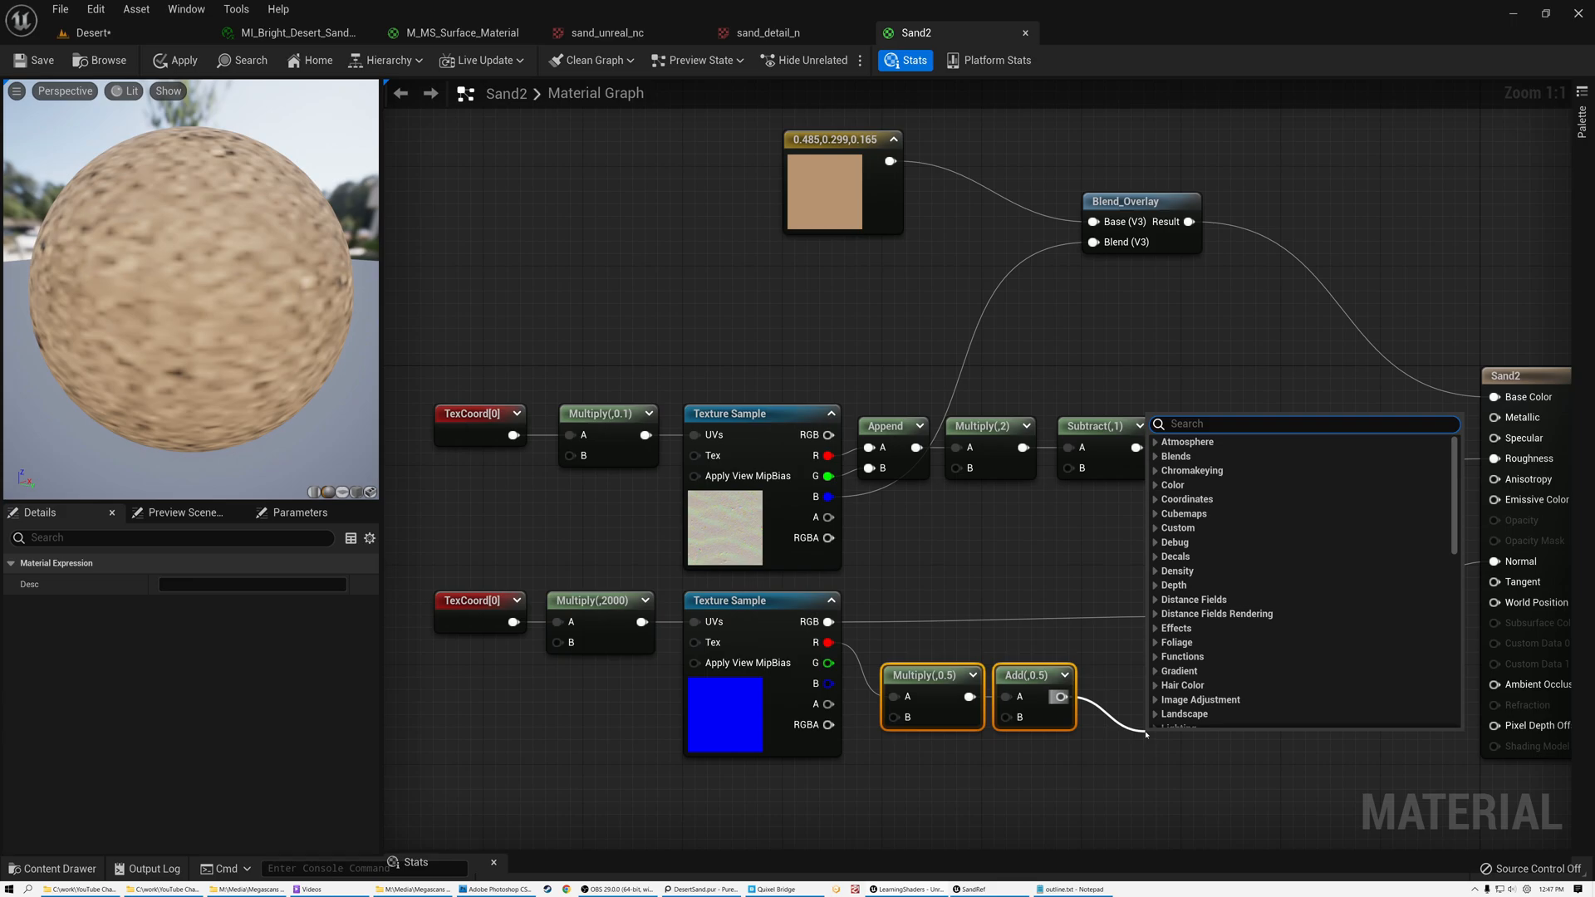
pyautogui.write('powe')
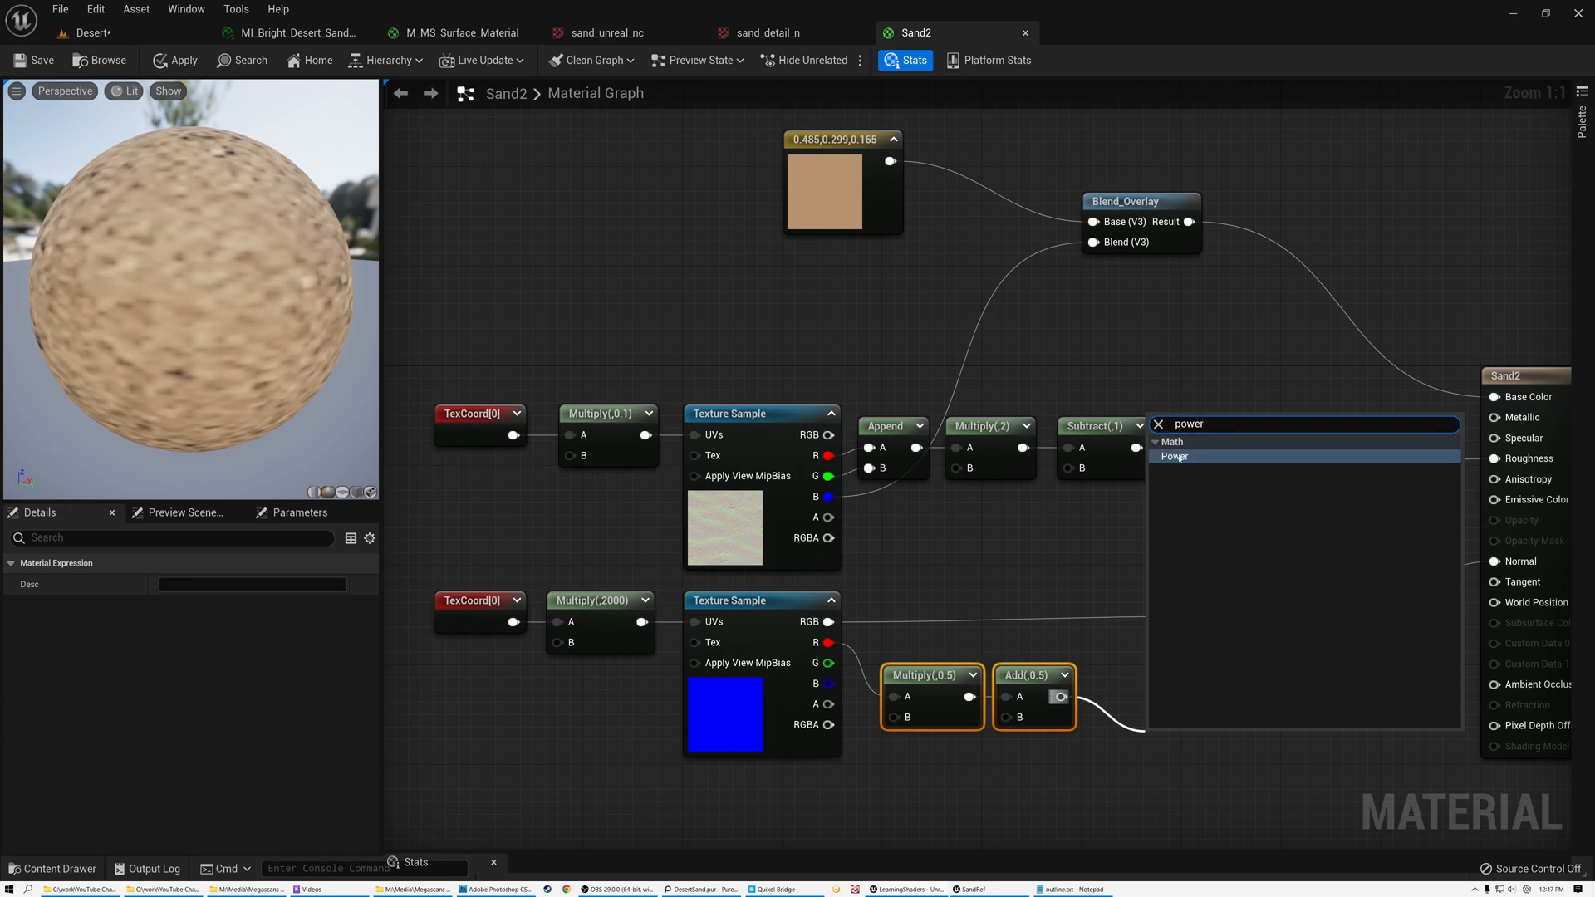
pyautogui.write('r')
pyautogui.click(1180, 458)
# Connect the Add node's output to the material's Roughness and inspect the sand's sheen in the Desert level
pyautogui.moveTo(1072, 704); pyautogui.dragTo(1495, 458)
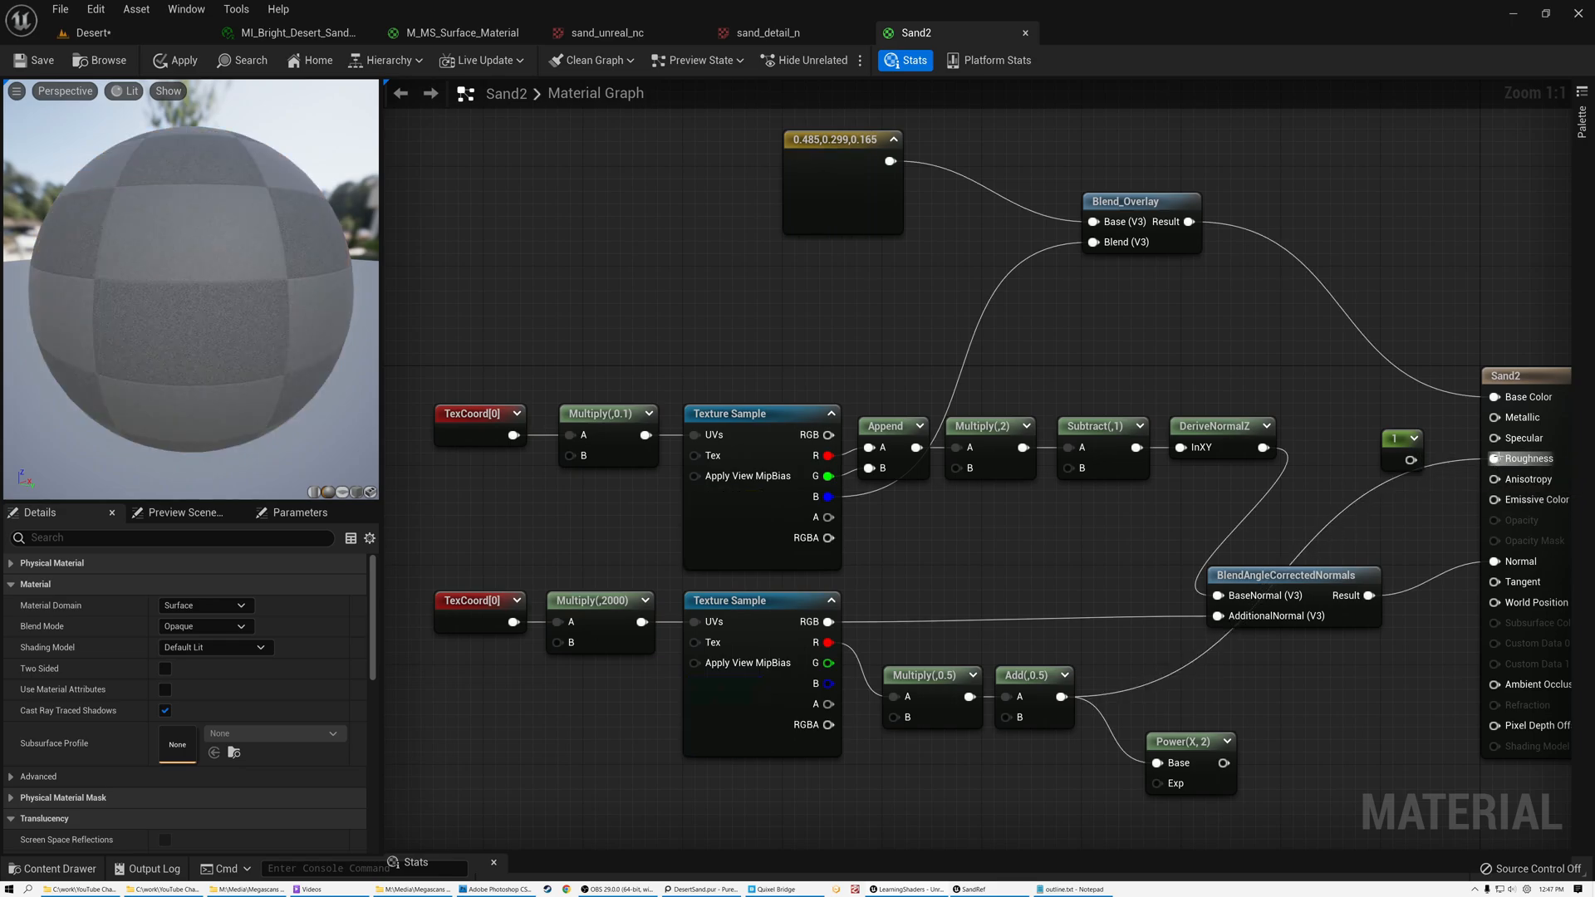
pyautogui.click(93, 32)
pyautogui.moveTo(709, 558); pyautogui.dragTo(565, 588, button='right')
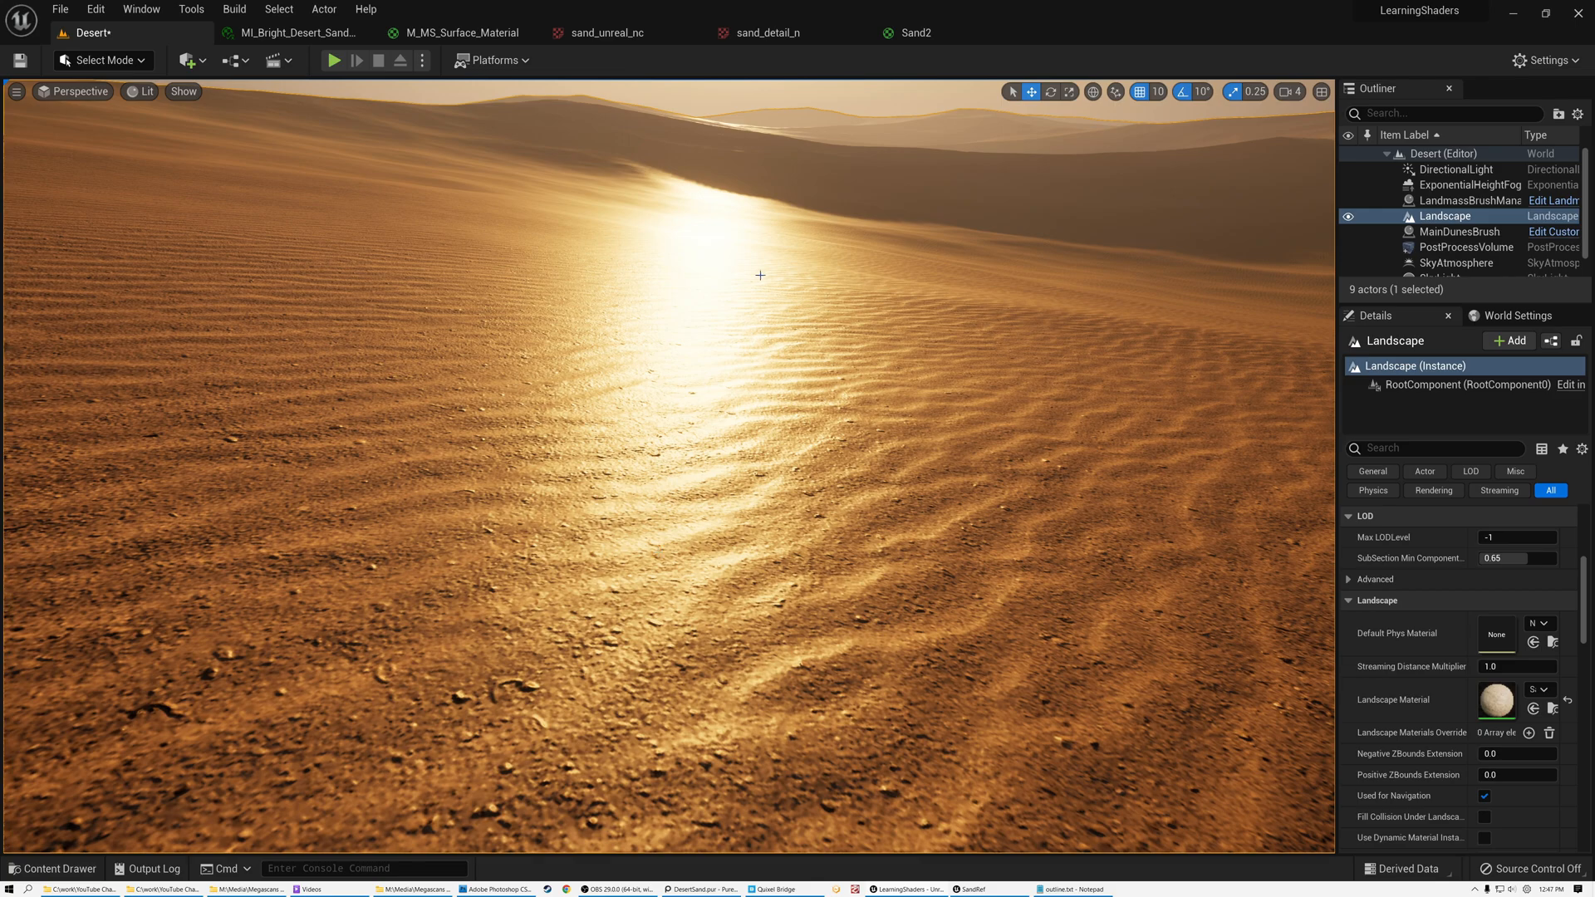
# In Sand2, align the Power node beside the Add node and set its Const Exponent to 0.2
pyautogui.click(916, 33)
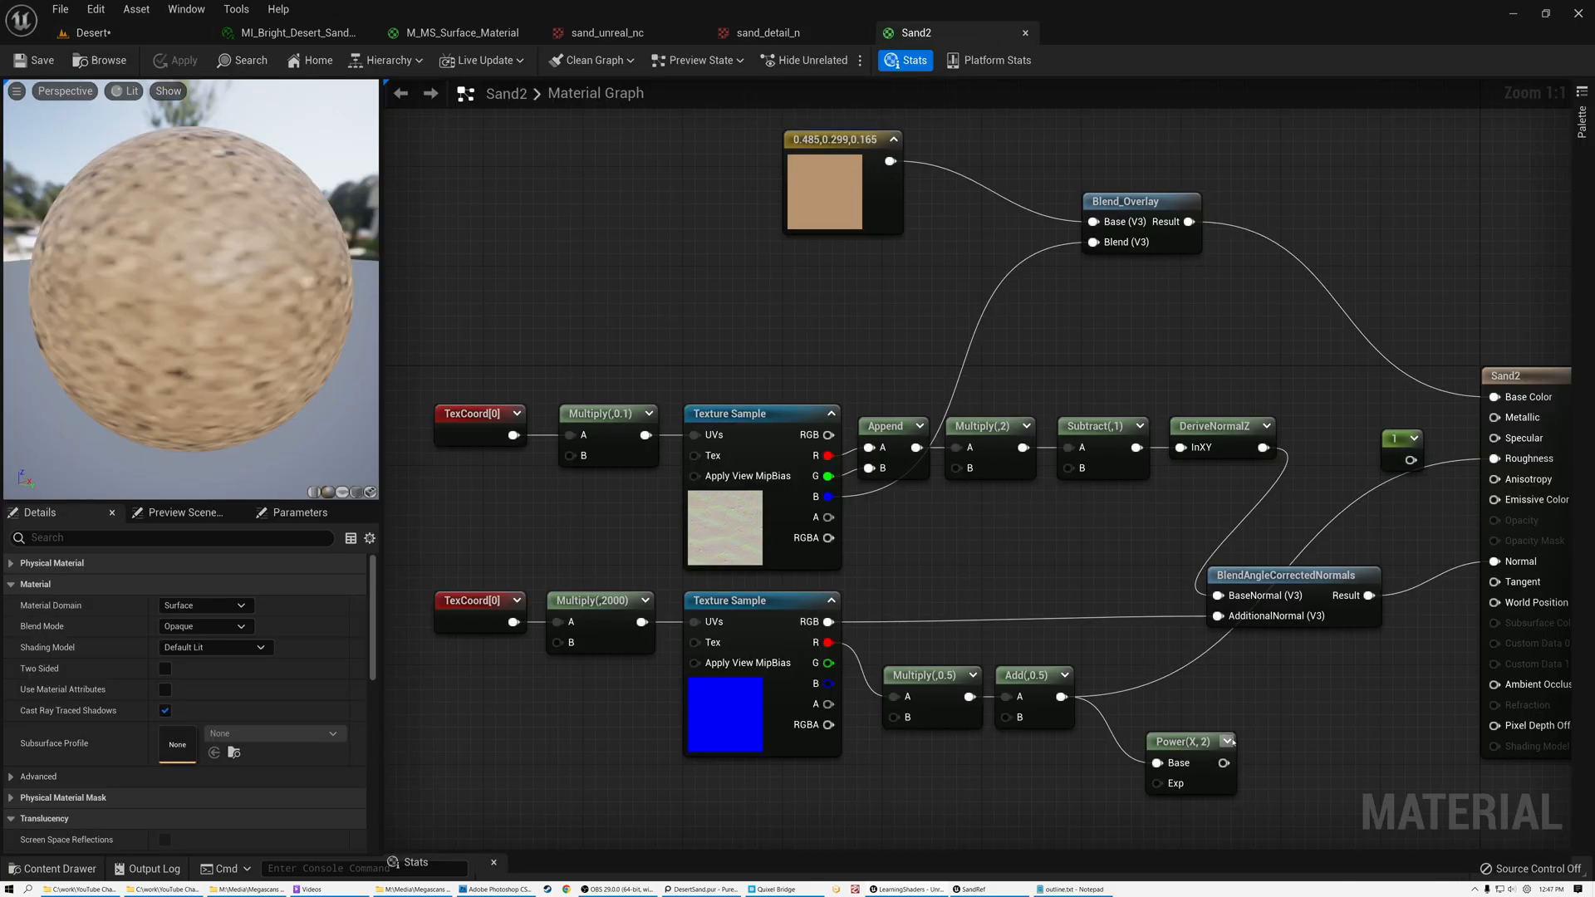
pyautogui.moveTo(1189, 741); pyautogui.dragTo(1138, 675)
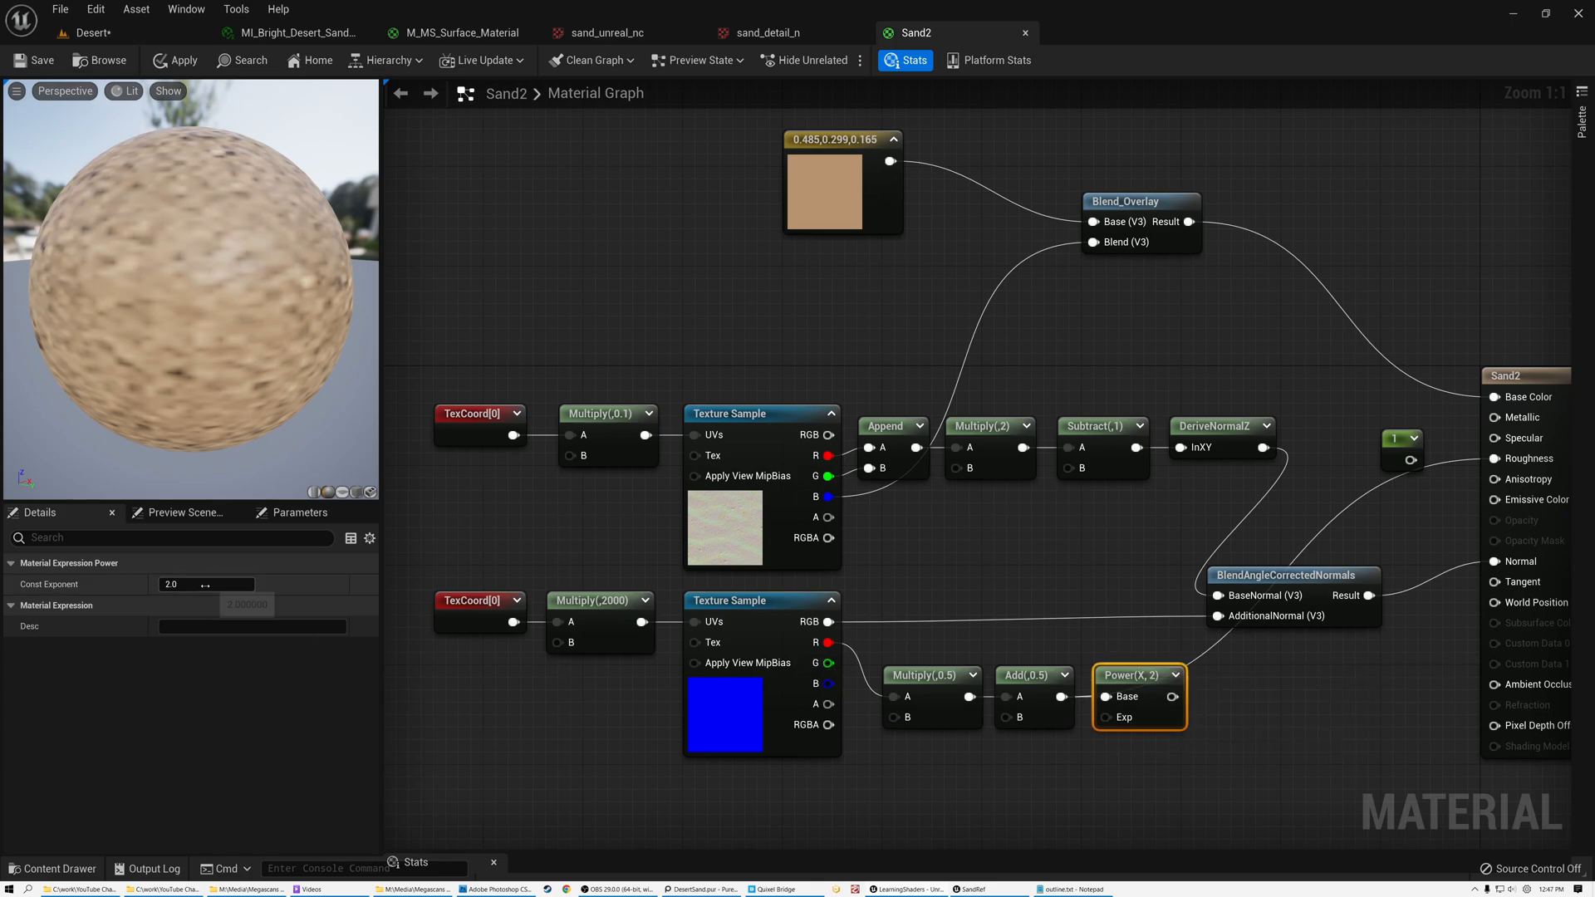
pyautogui.press('Return')
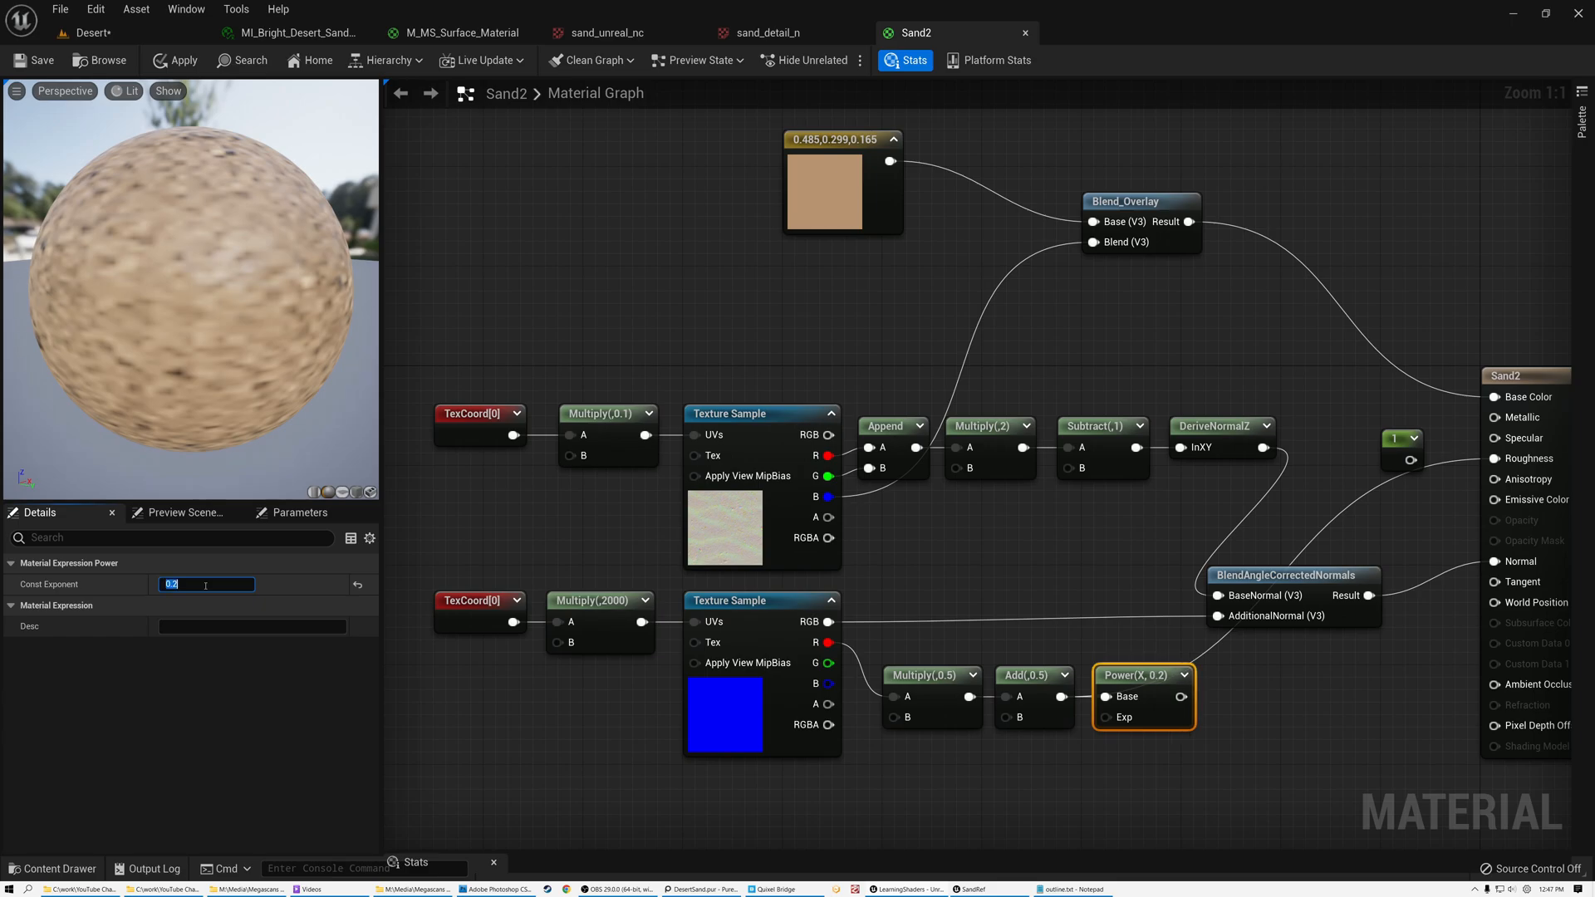
# Connect the Power node's output to the material's Roughness input and save Sand2
pyautogui.moveTo(964, 652); pyautogui.dragTo(1124, 766)
pyautogui.click(1268, 710)
pyautogui.moveTo(1181, 696); pyautogui.dragTo(1492, 459)
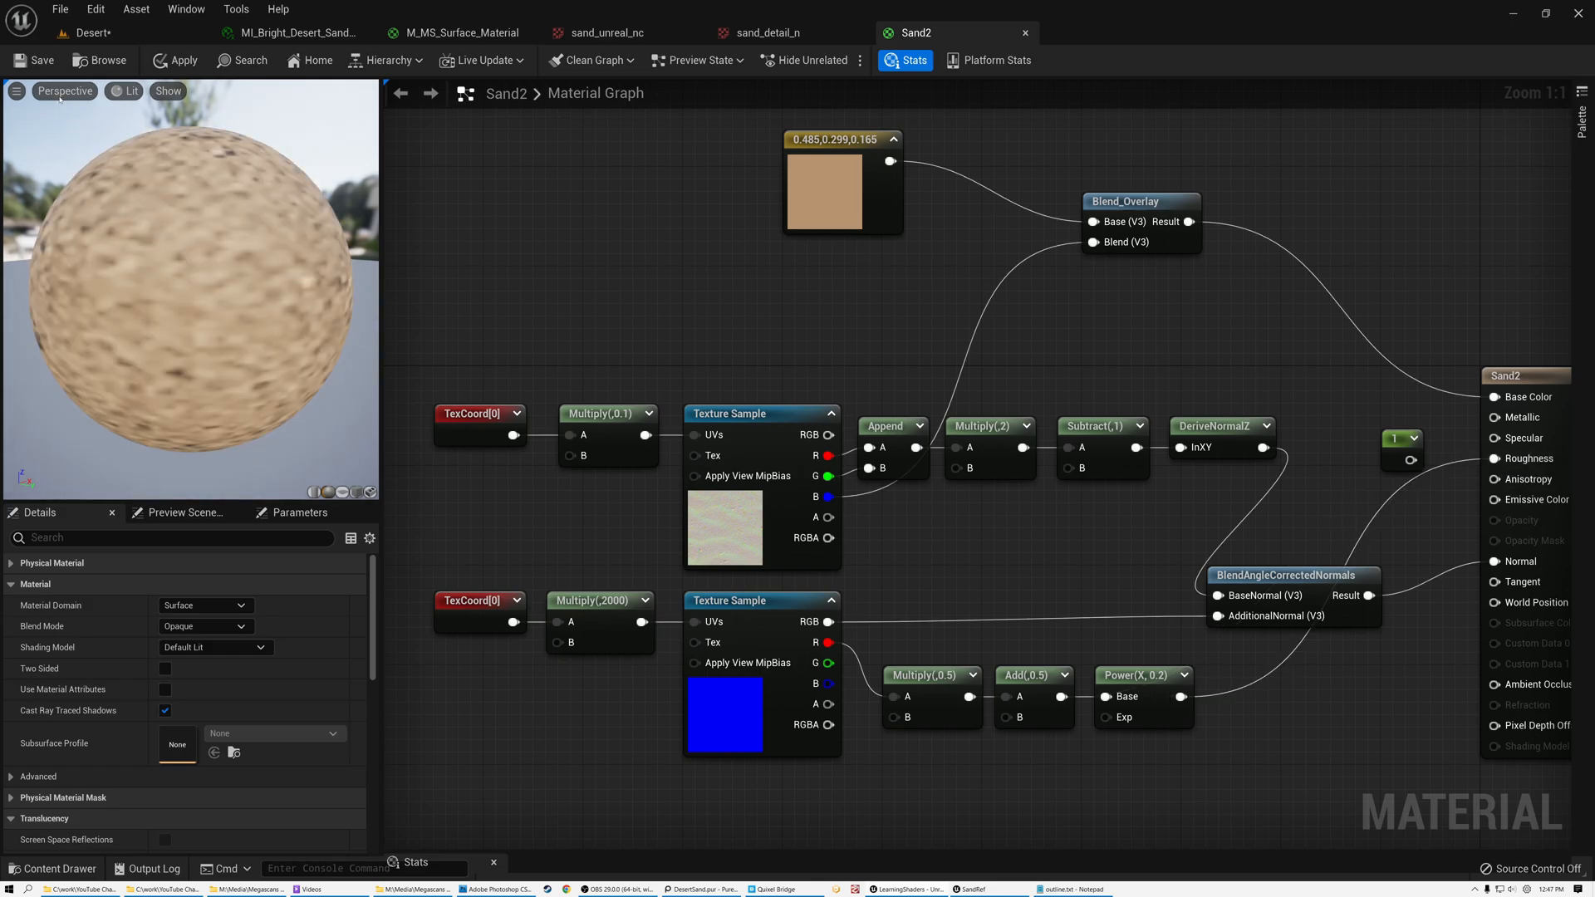
pyautogui.hotkey('ctrl', 's')
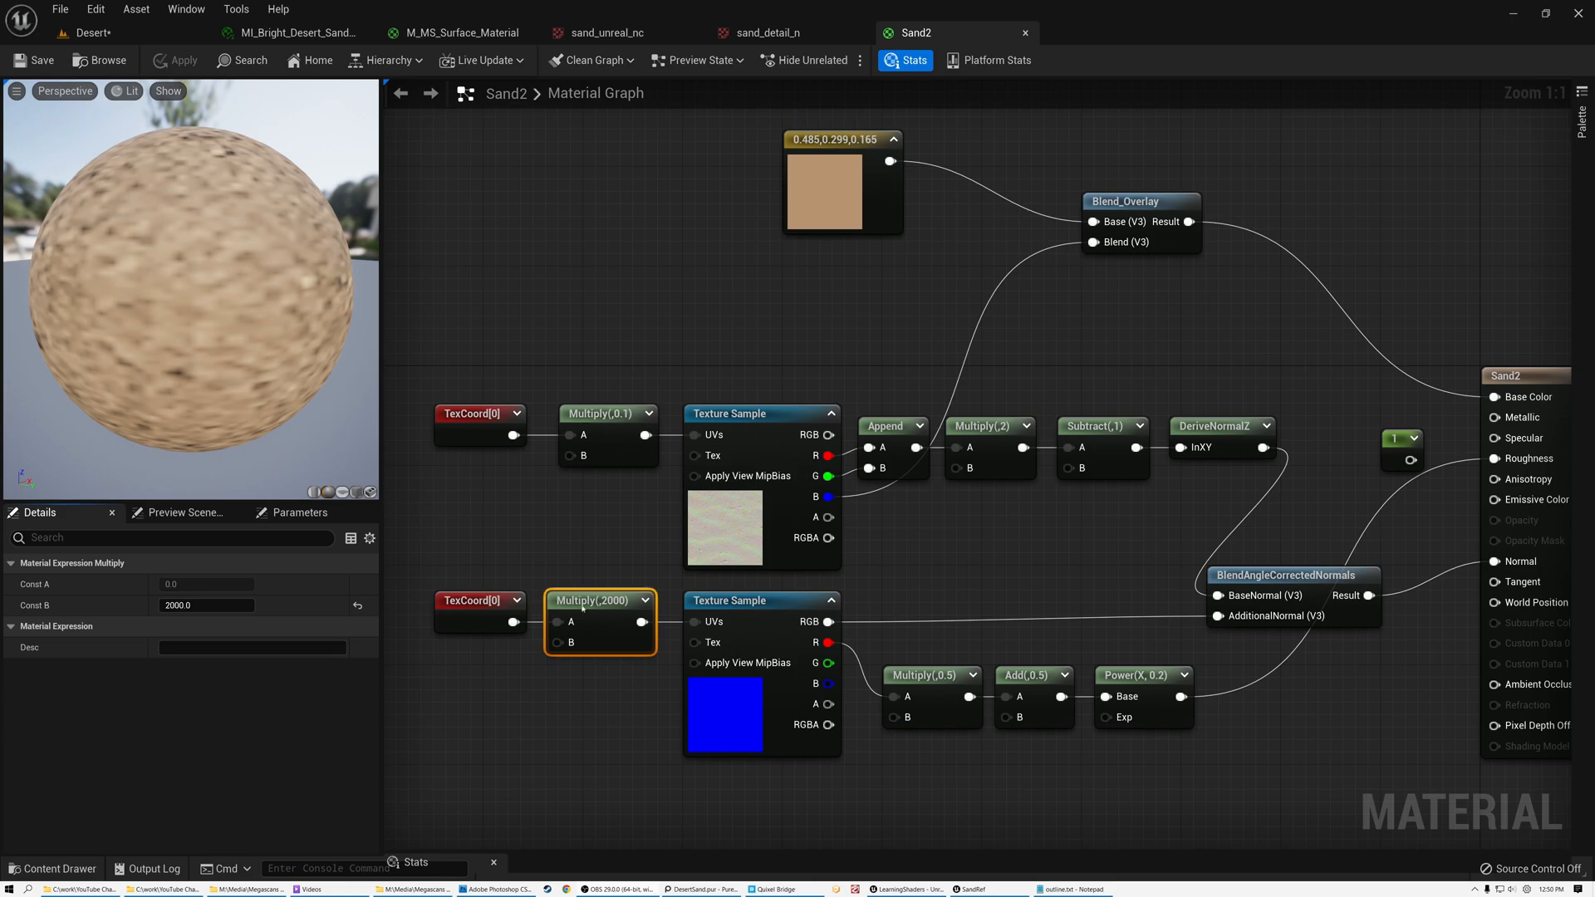
# Set Const B to 2 on the Multiply node that tiles the sand_detail_n texture
pyautogui.click(469, 612)
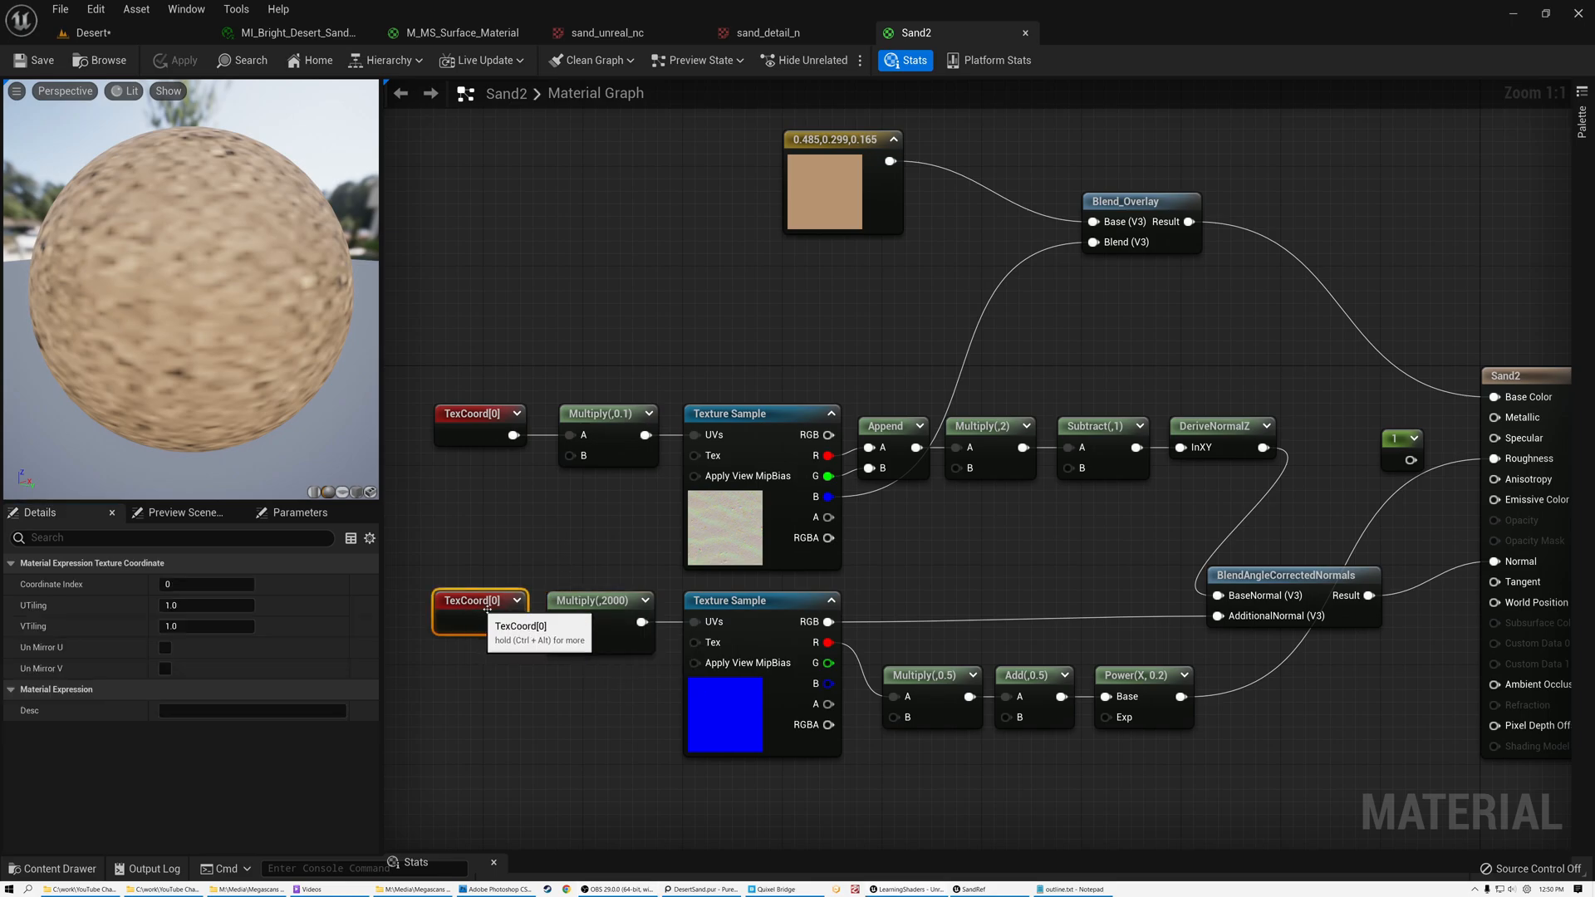
pyautogui.click(597, 601)
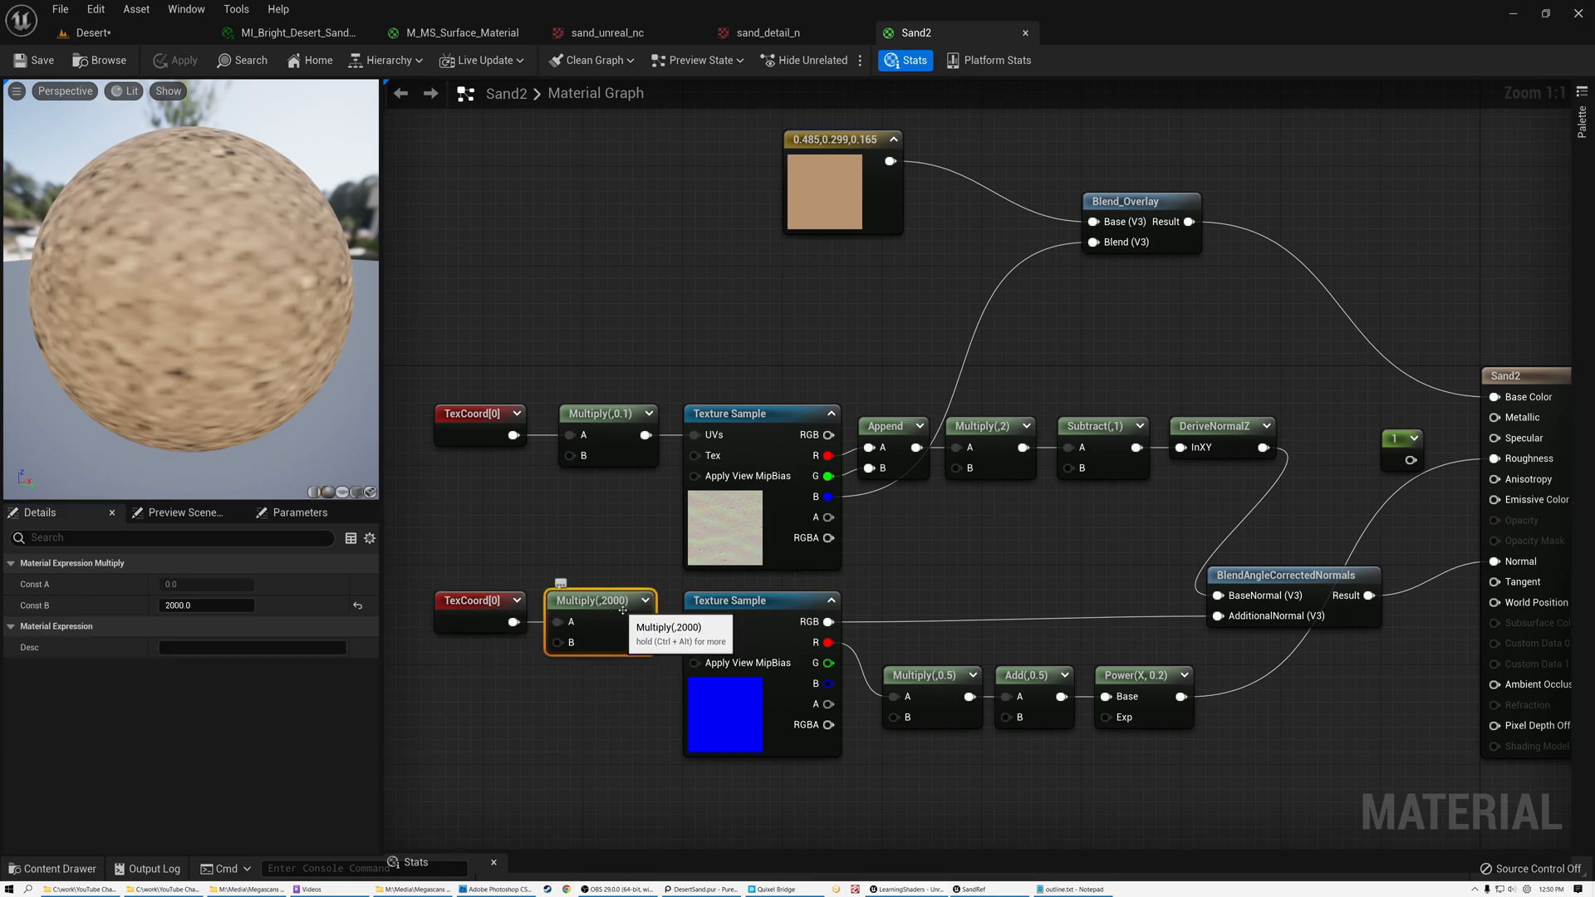
pyautogui.click(230, 608)
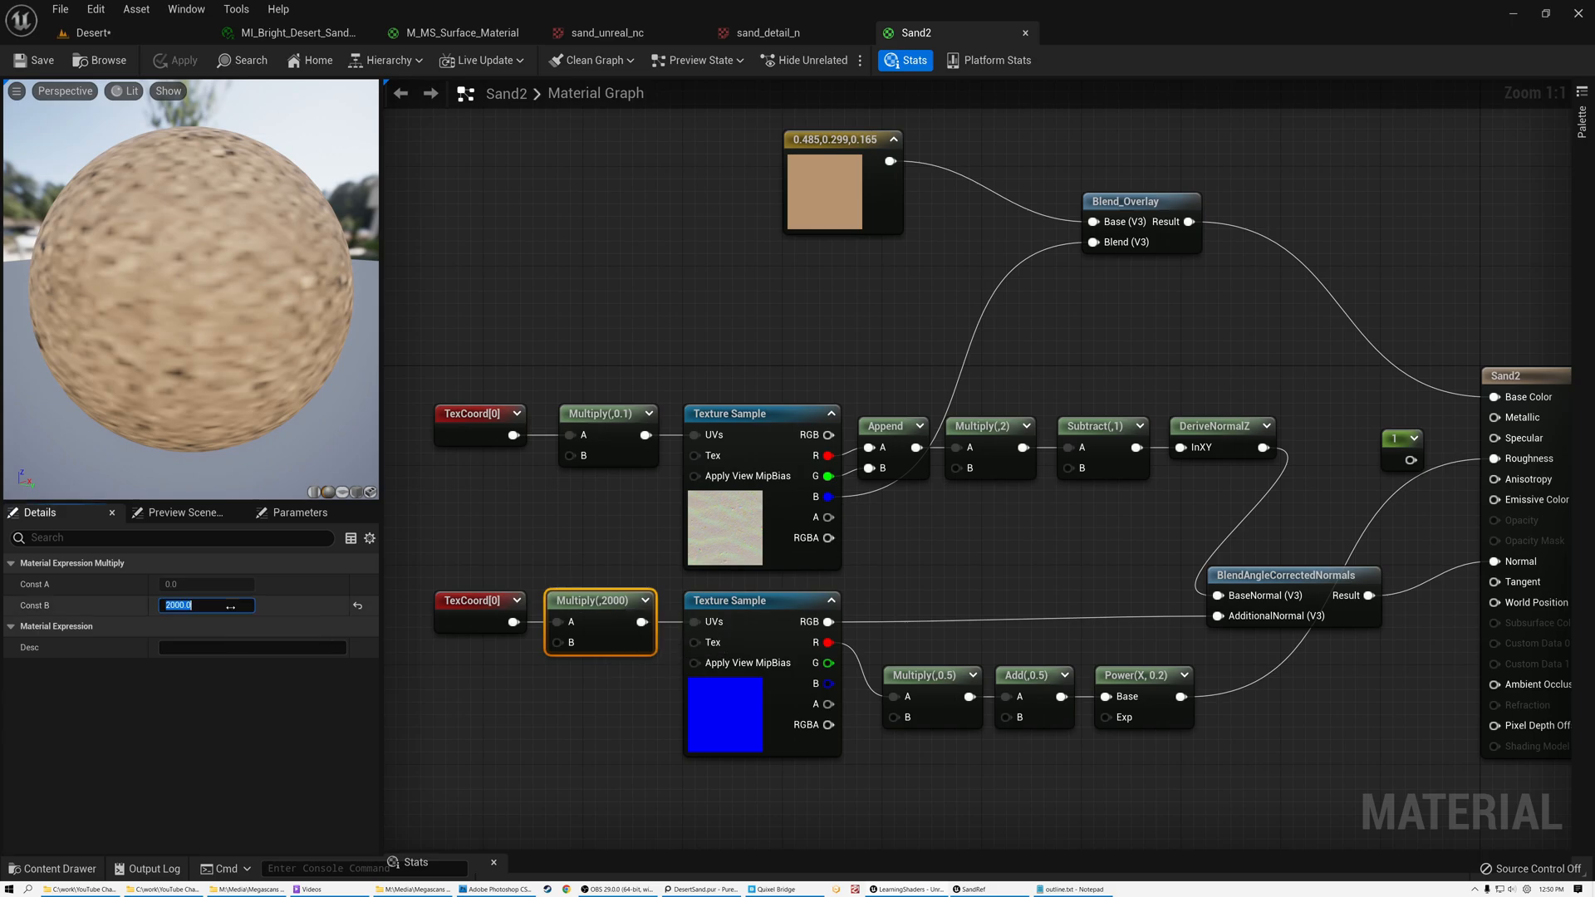
pyautogui.write('2')
pyautogui.press('Return')
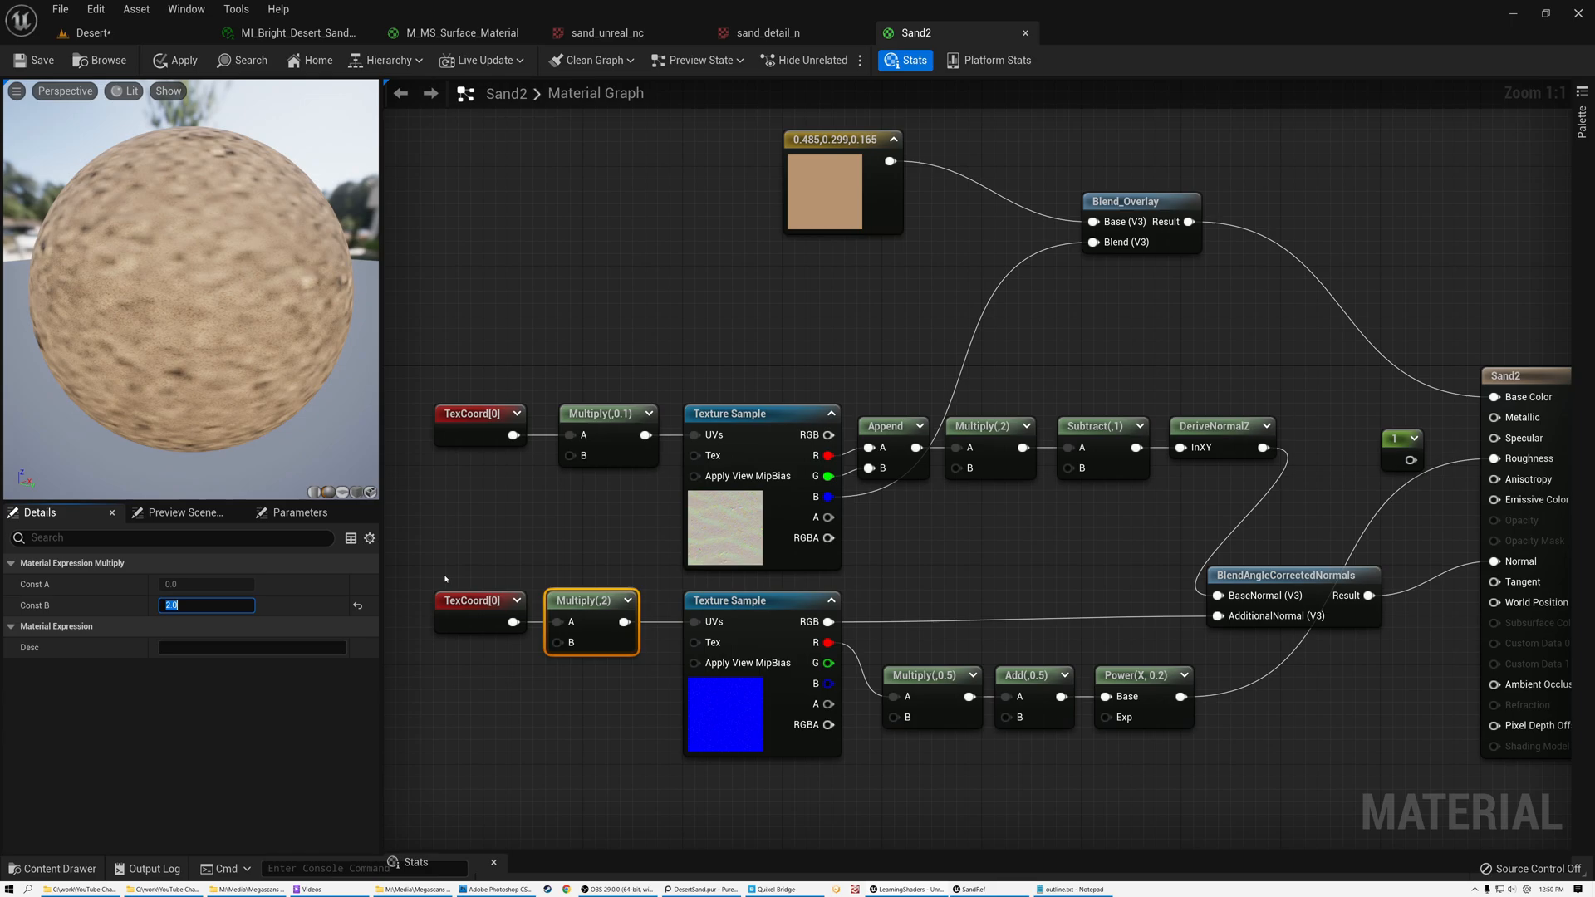
pyautogui.click(617, 425)
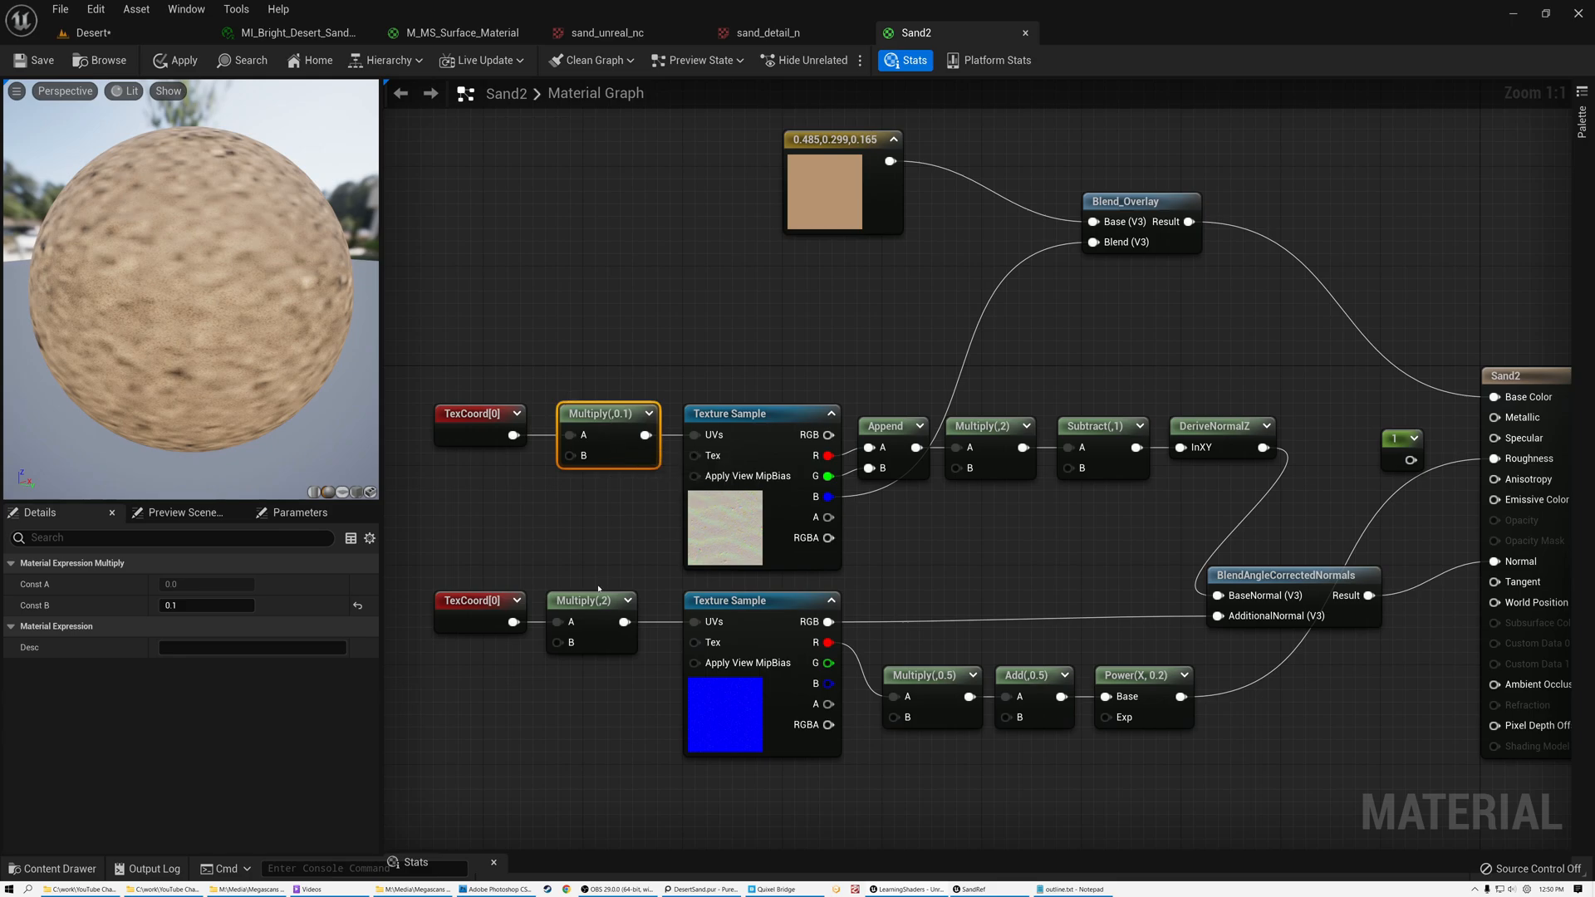
# Check the sand_detail_n texture's tiling on the preview sphere and save Sand2
pyautogui.click(586, 619)
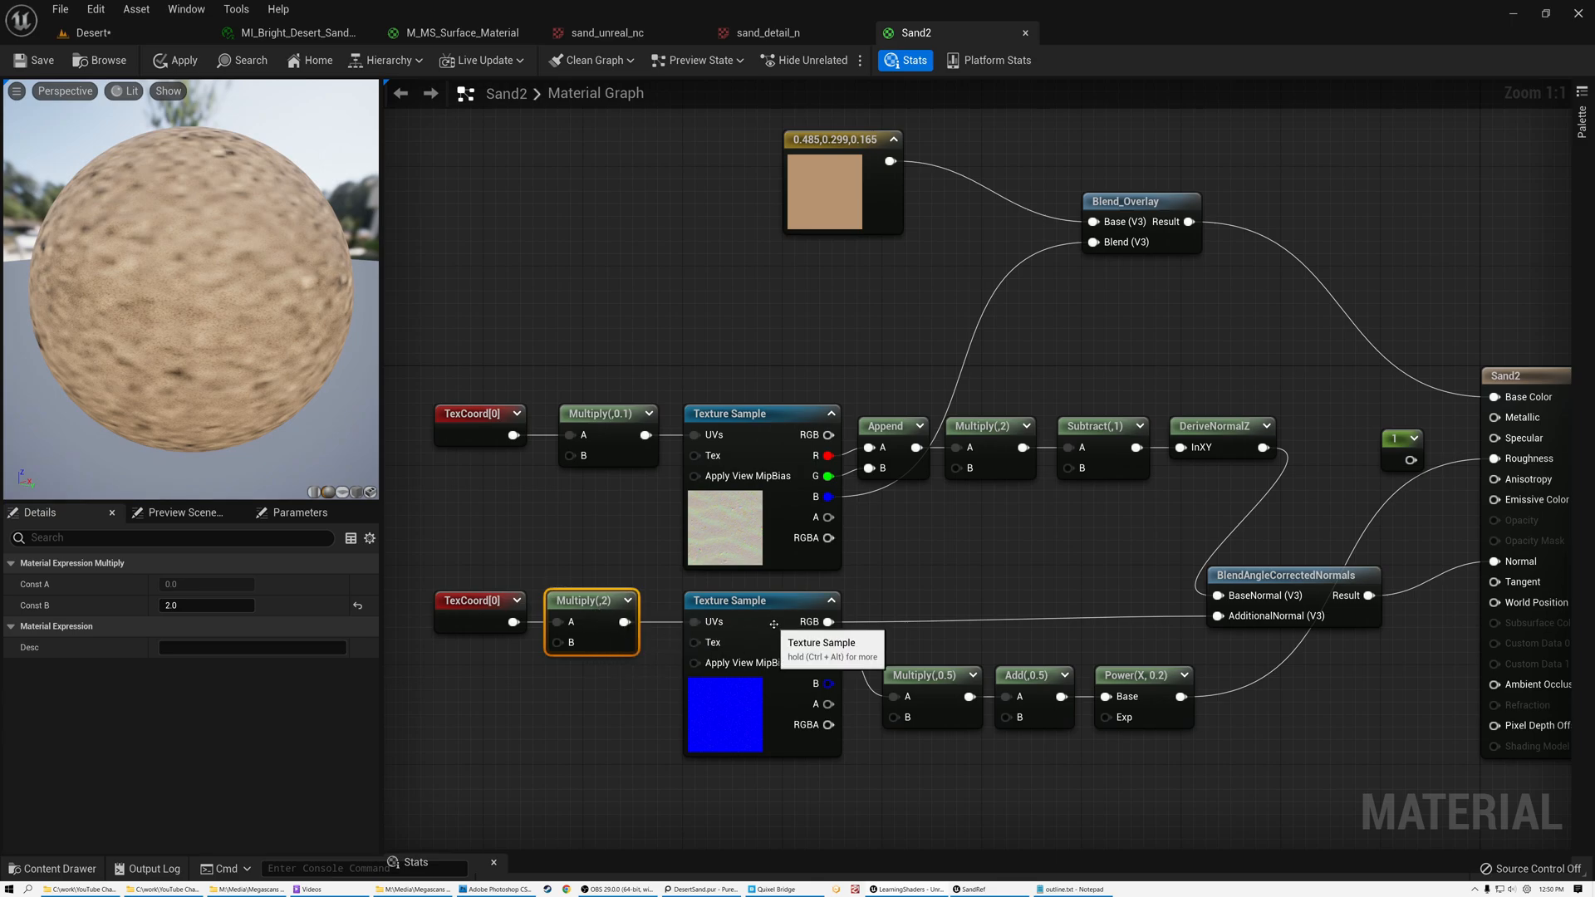
pyautogui.click(735, 604)
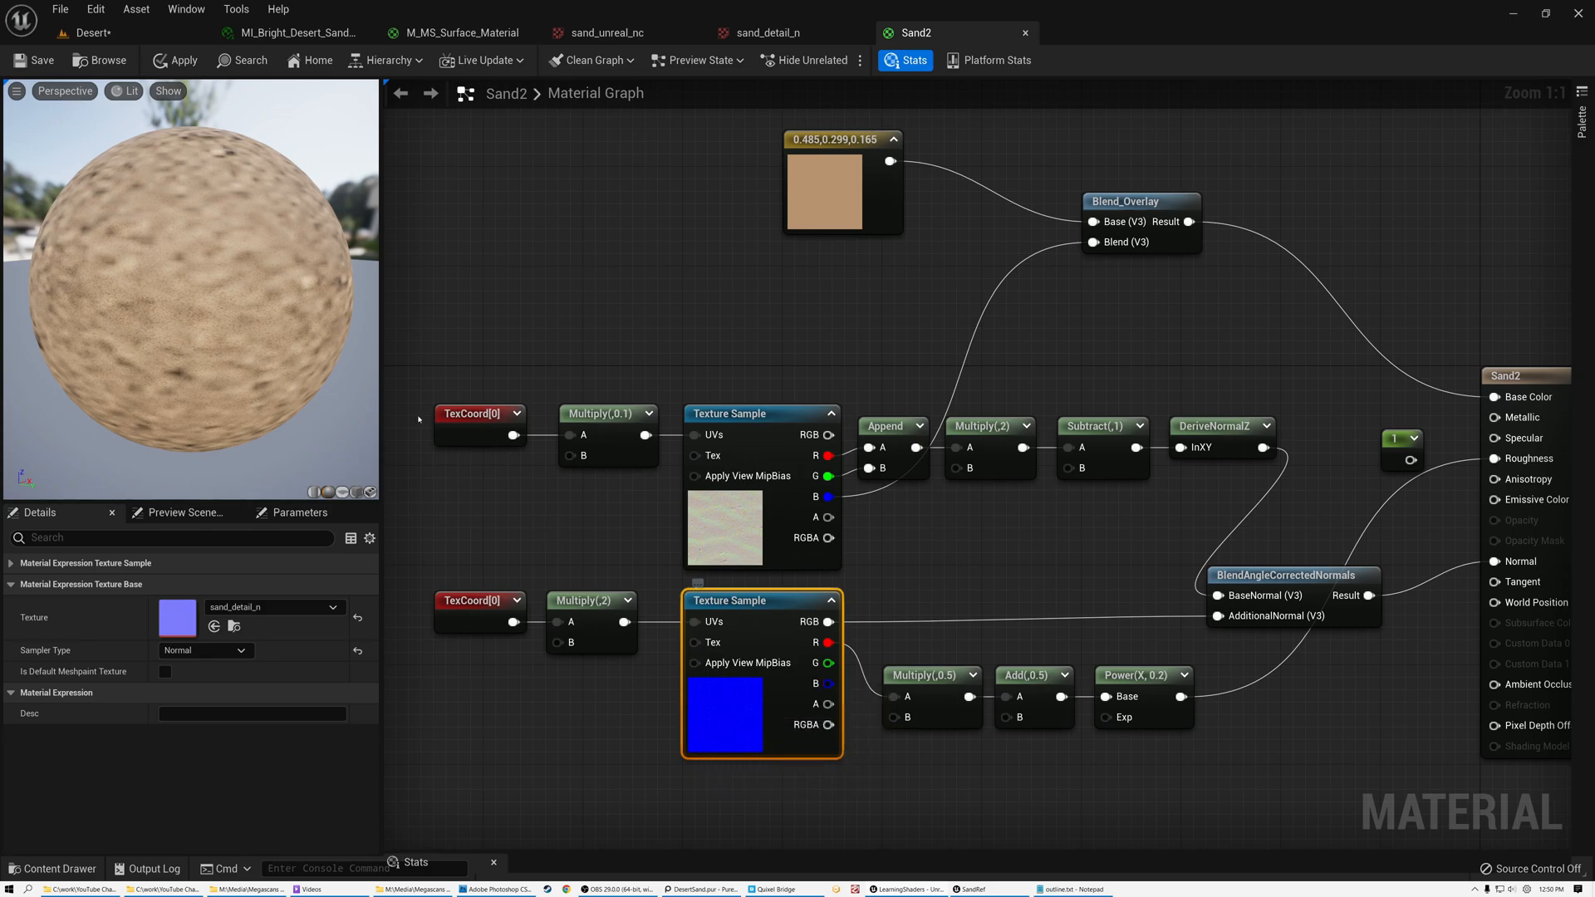
pyautogui.scroll(8, 206, 294)
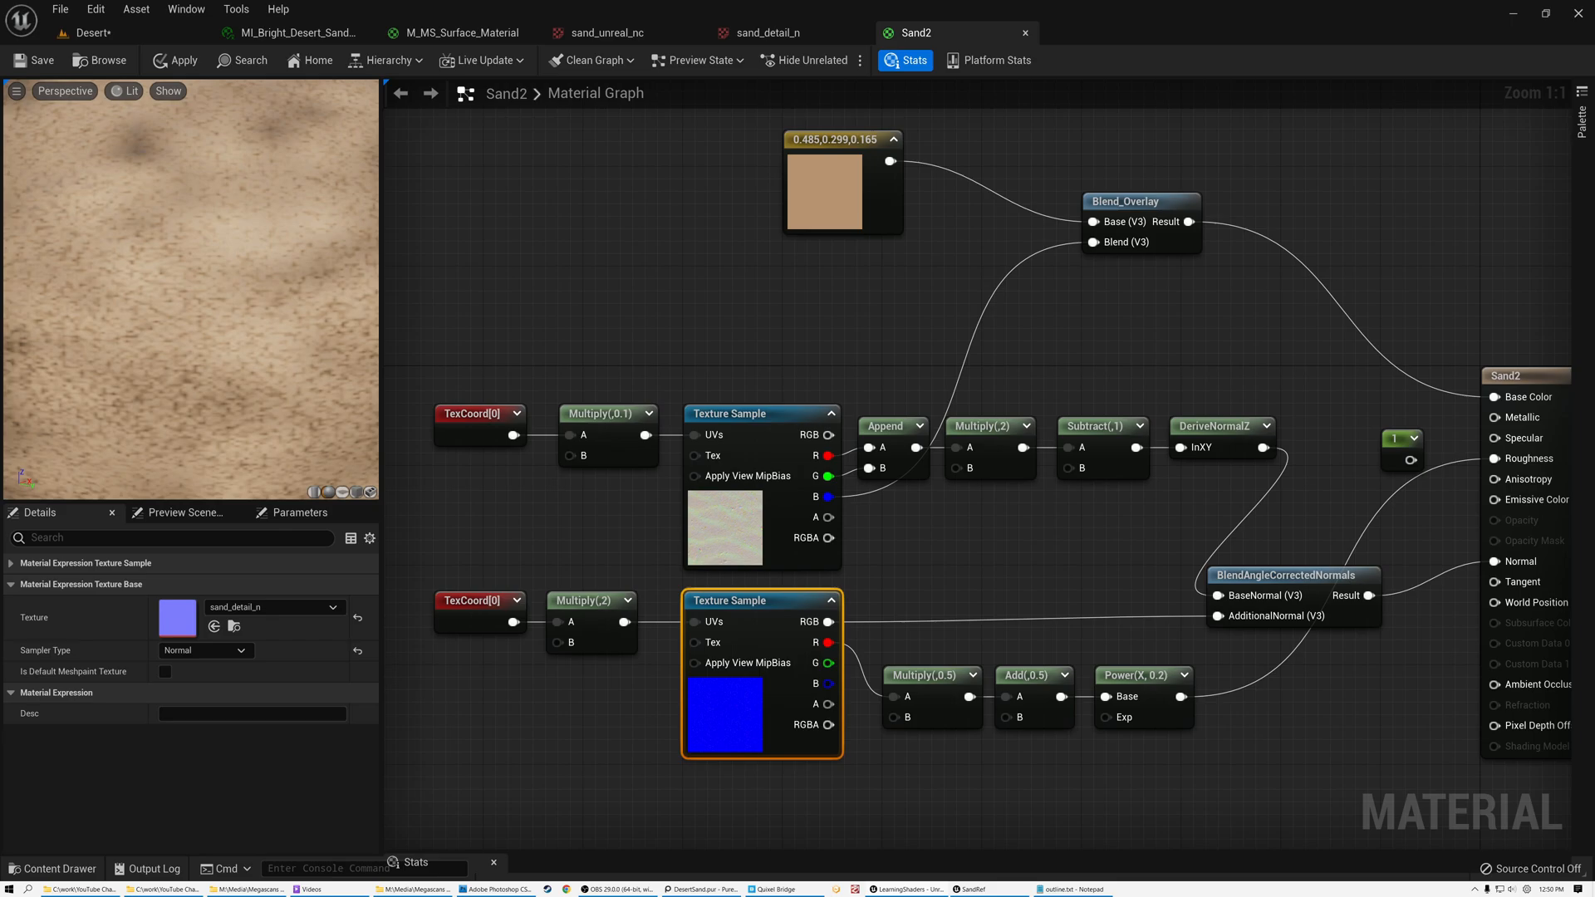
pyautogui.scroll(-10, 152, 344)
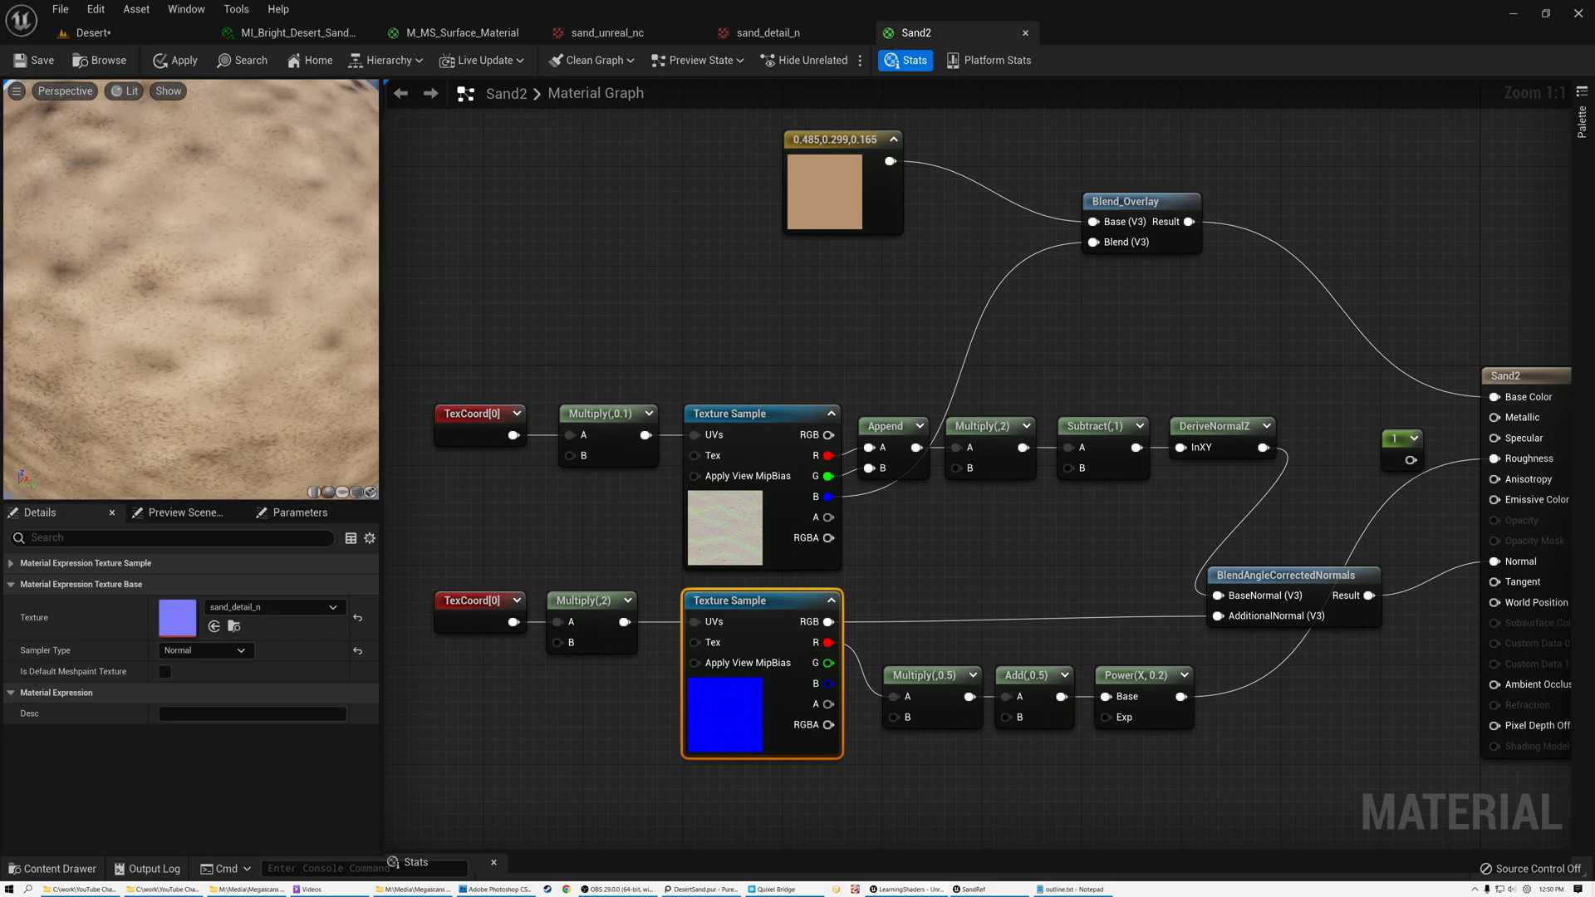
pyautogui.scroll(3, 179, 282)
pyautogui.click(58, 59)
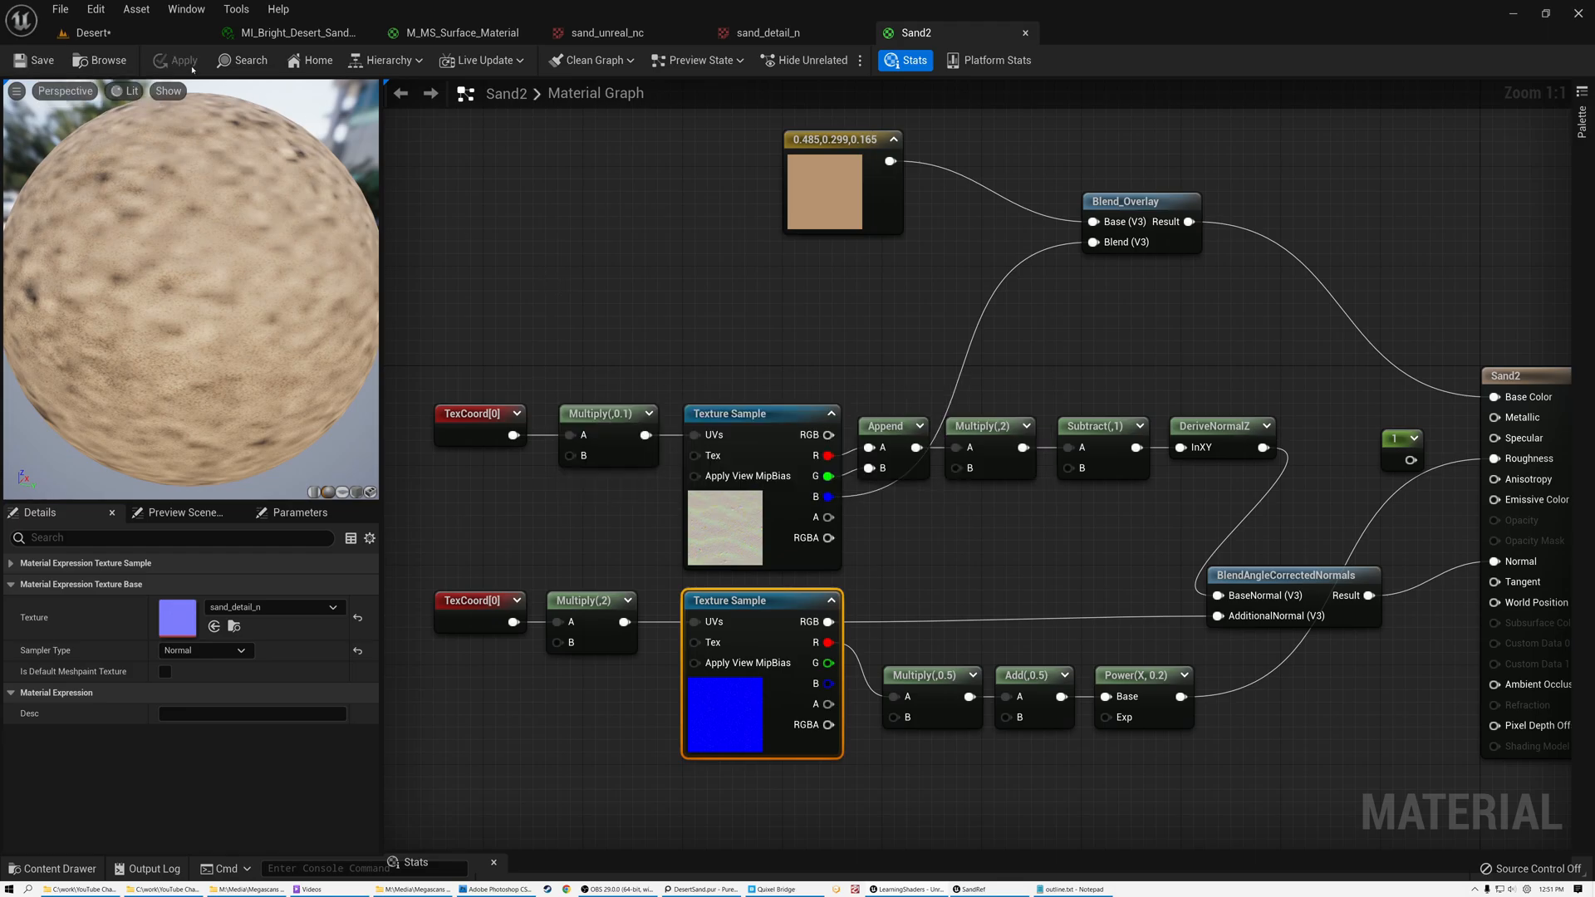
# Inspect the Desert level's sand up close and across the dunes toward the low sun
pyautogui.click(93, 33)
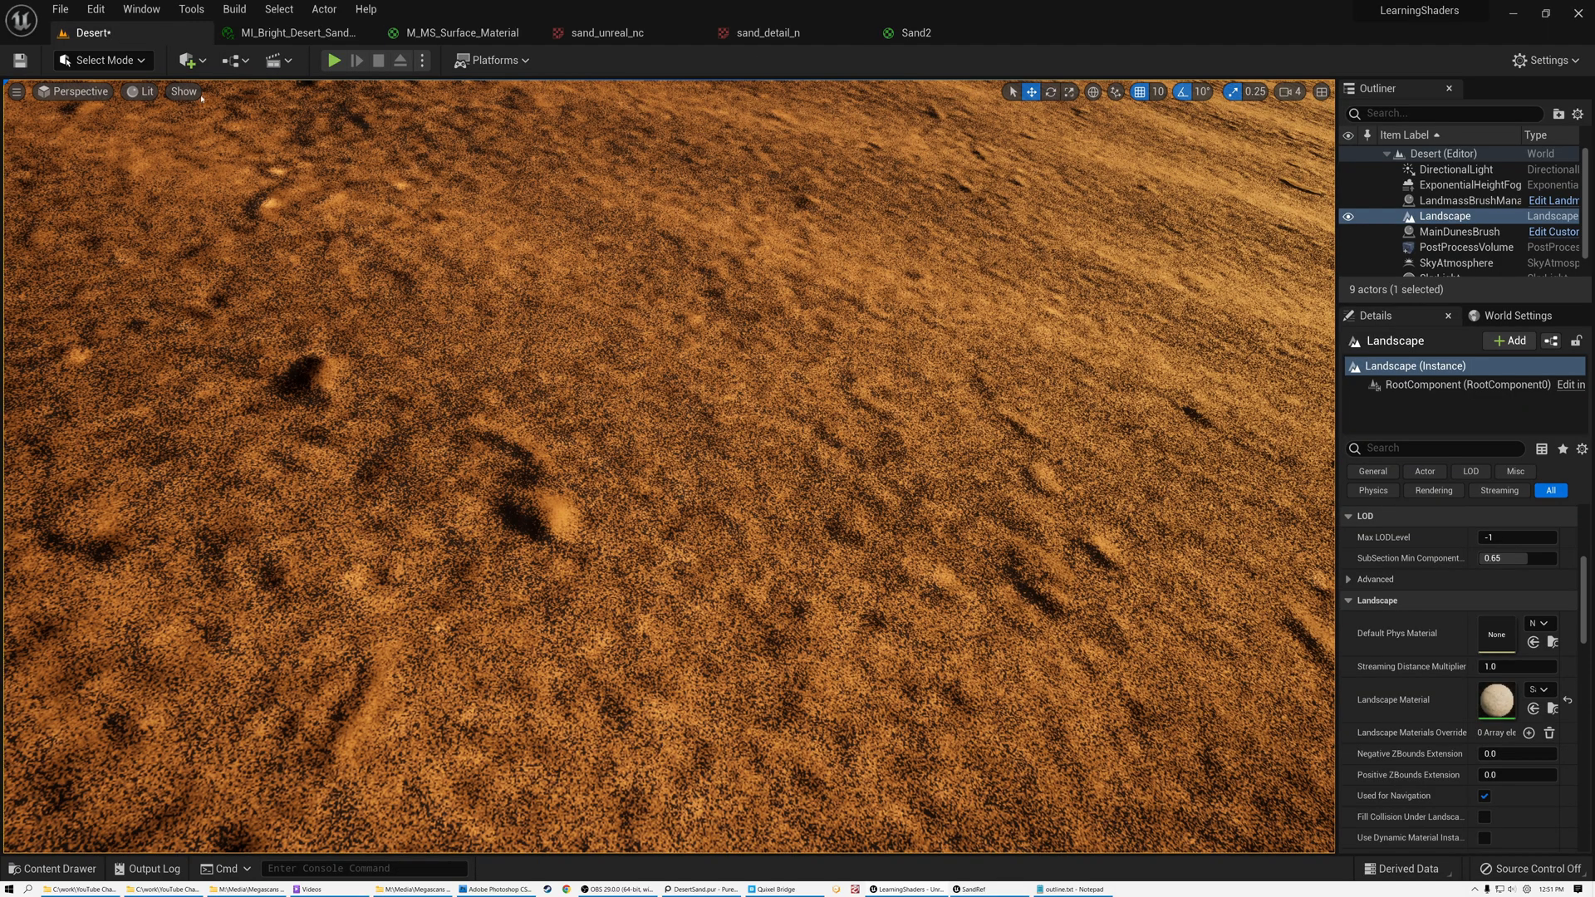
pyautogui.moveTo(679, 563); pyautogui.dragTo(748, 465, button='right')
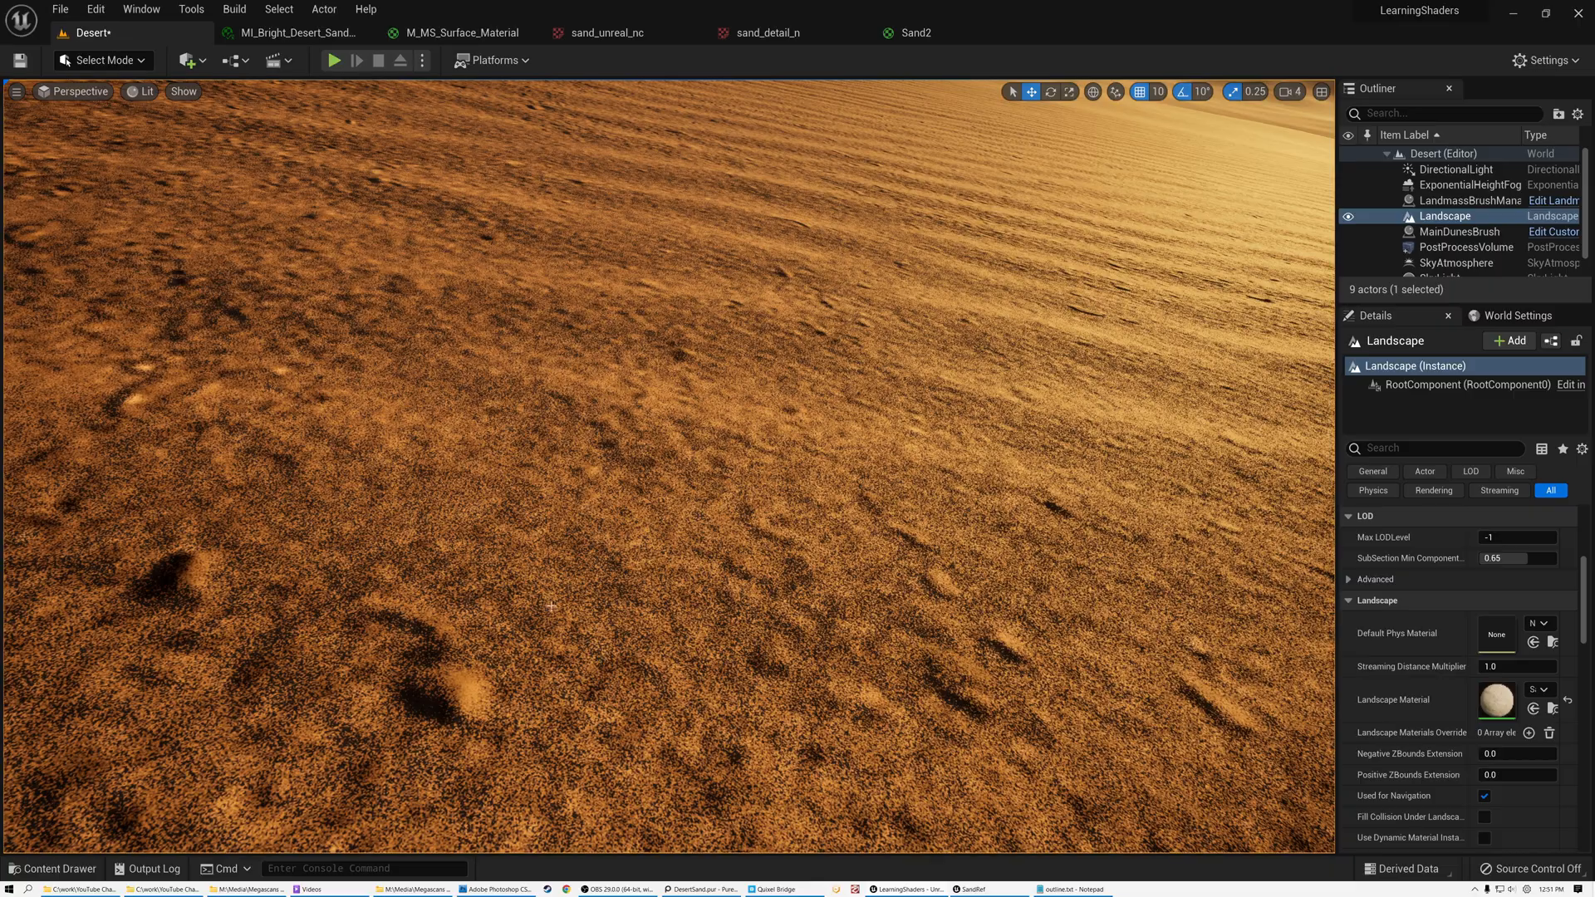
pyautogui.moveTo(660, 559); pyautogui.dragTo(726, 511, button='right')
pyautogui.moveTo(508, 478); pyautogui.dragTo(507, 477, button='right')
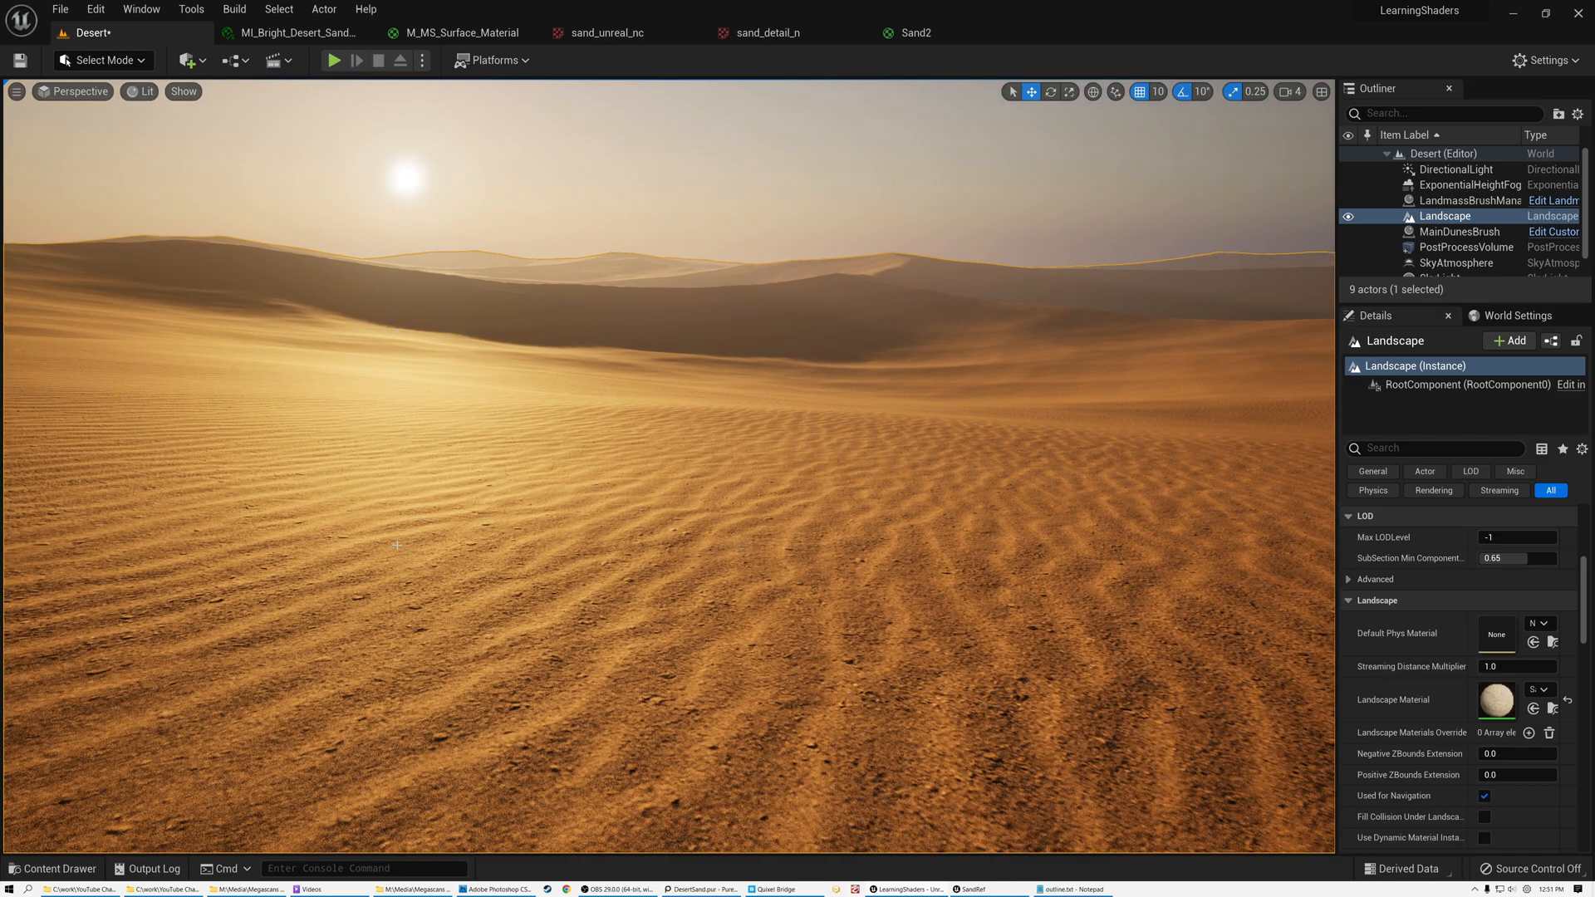
pyautogui.moveTo(431, 534); pyautogui.dragTo(426, 538, button='right')
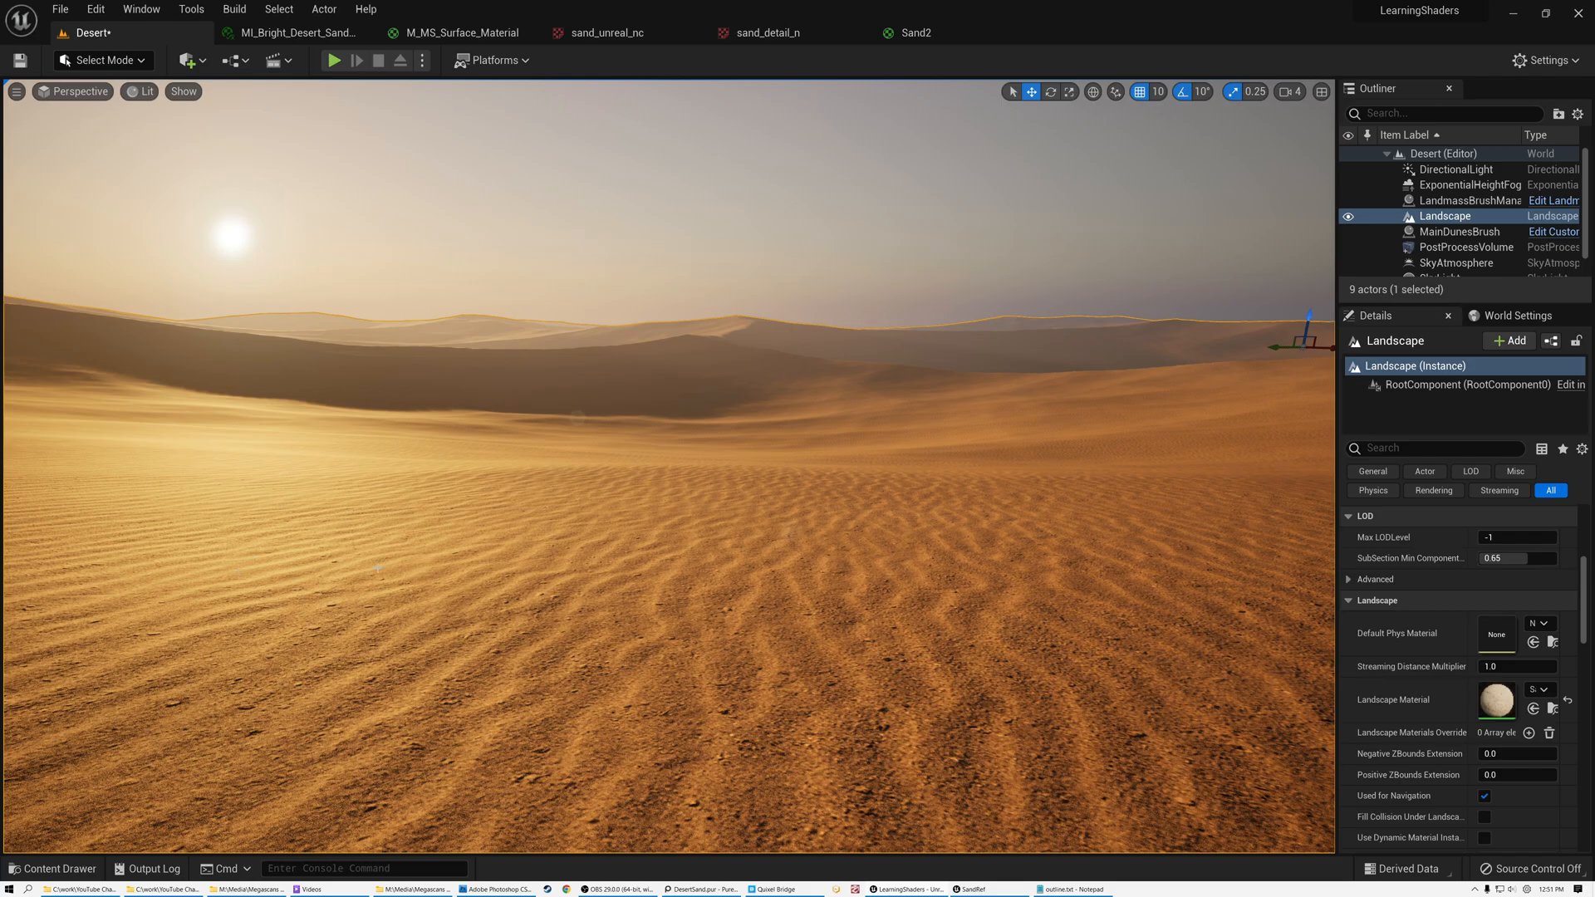
pyautogui.moveTo(473, 564); pyautogui.dragTo(462, 570, button='right')
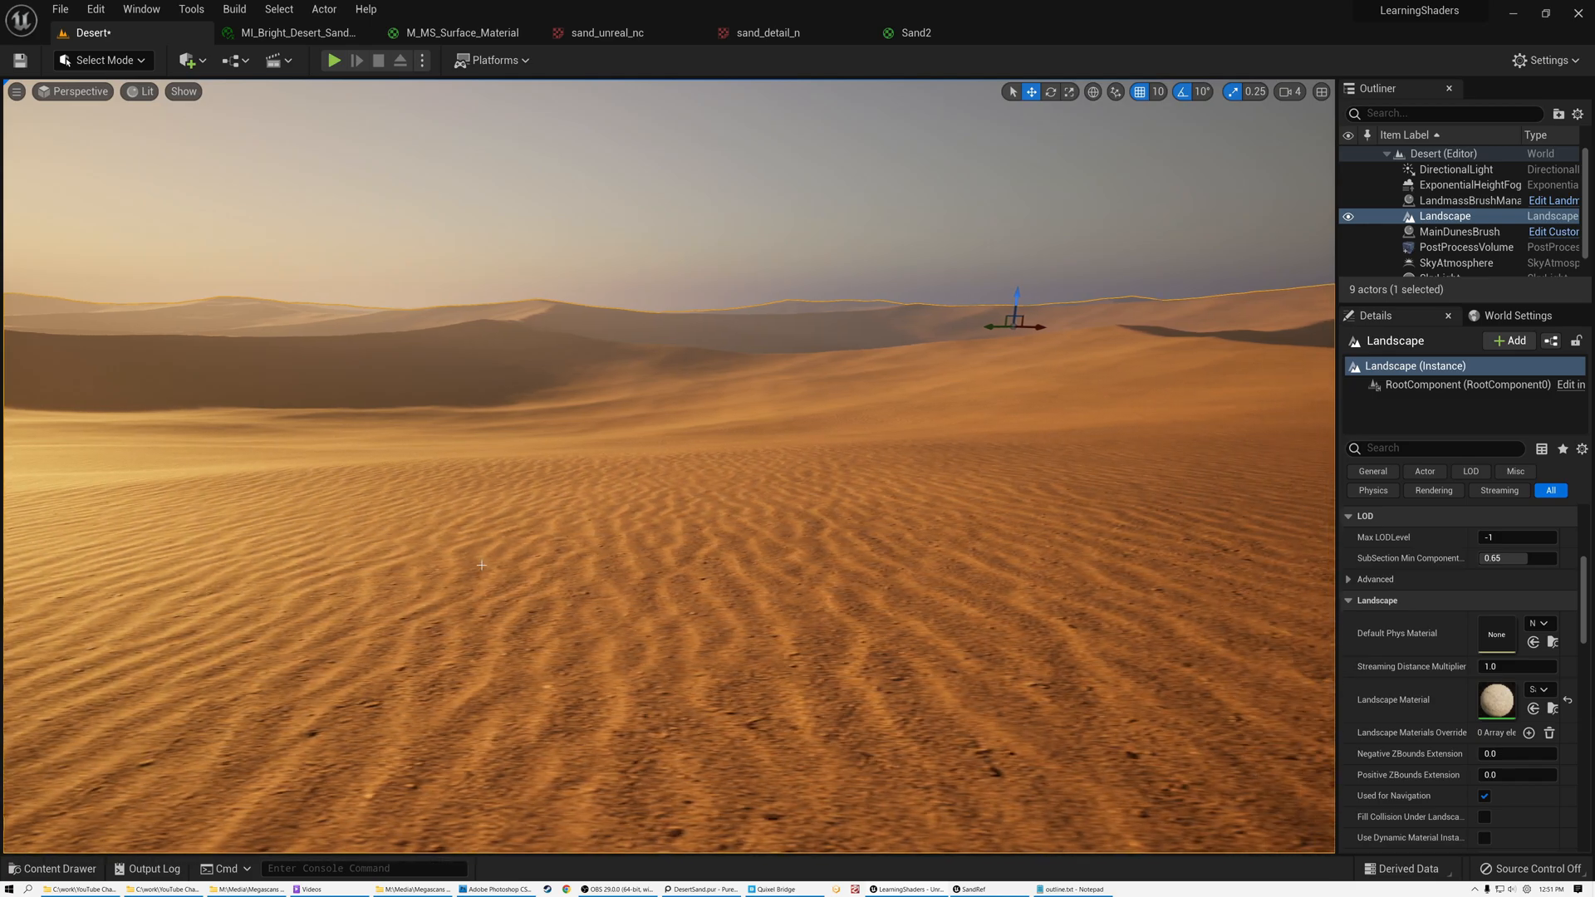
# Play the Desert level, run the mannequin across the dunes to judge the sand from several directions, and stop the session
pyautogui.click(333, 60)
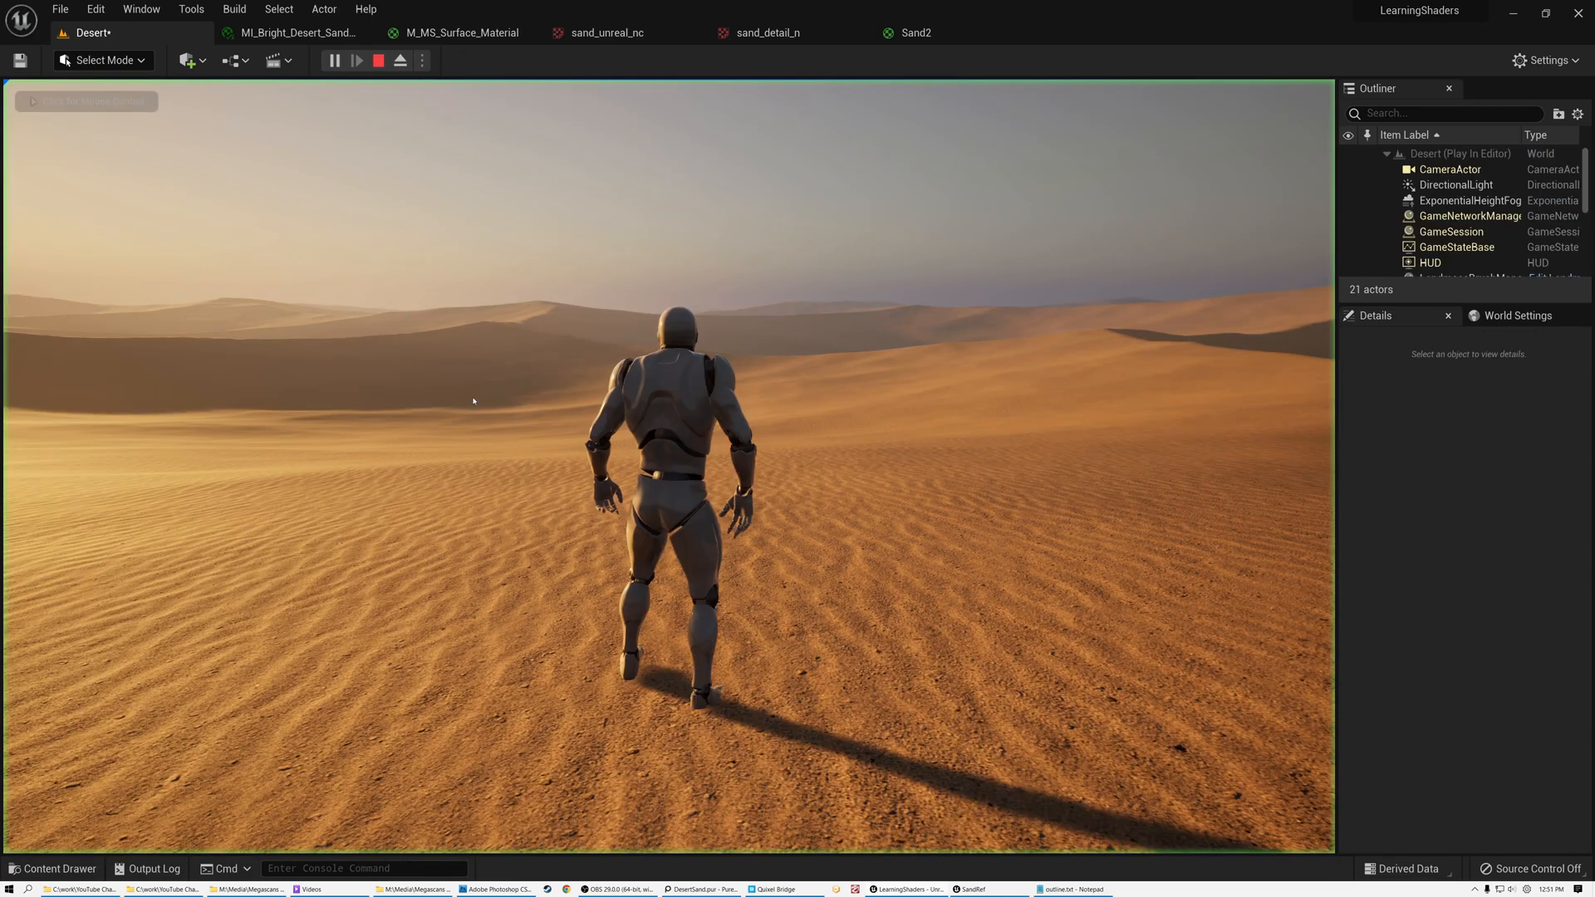
pyautogui.press('w')
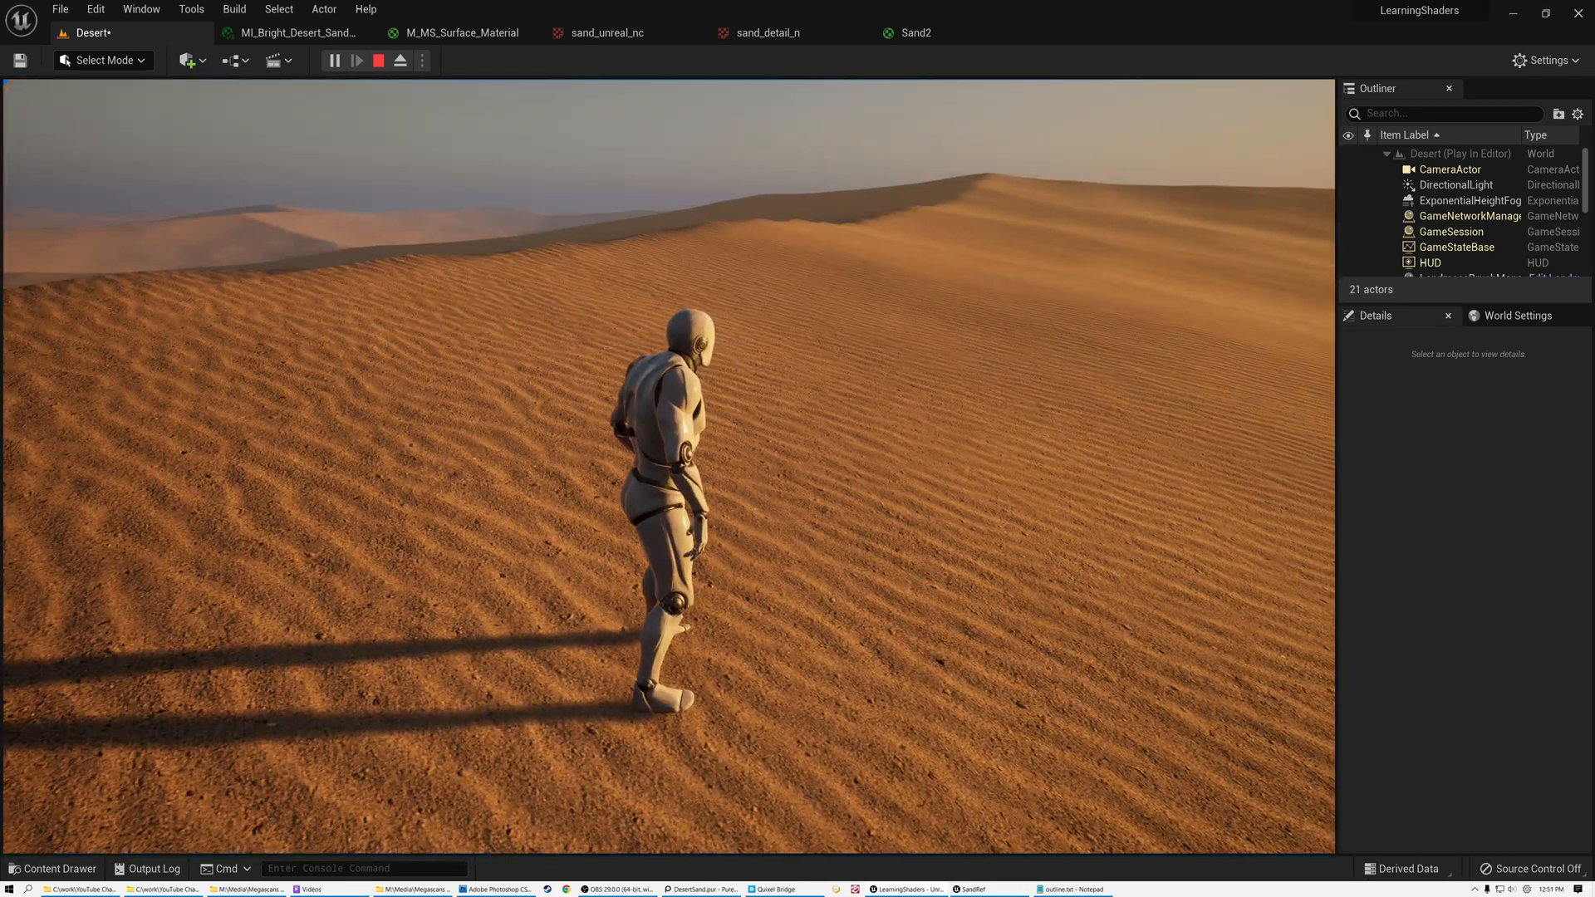
pyautogui.press('w')
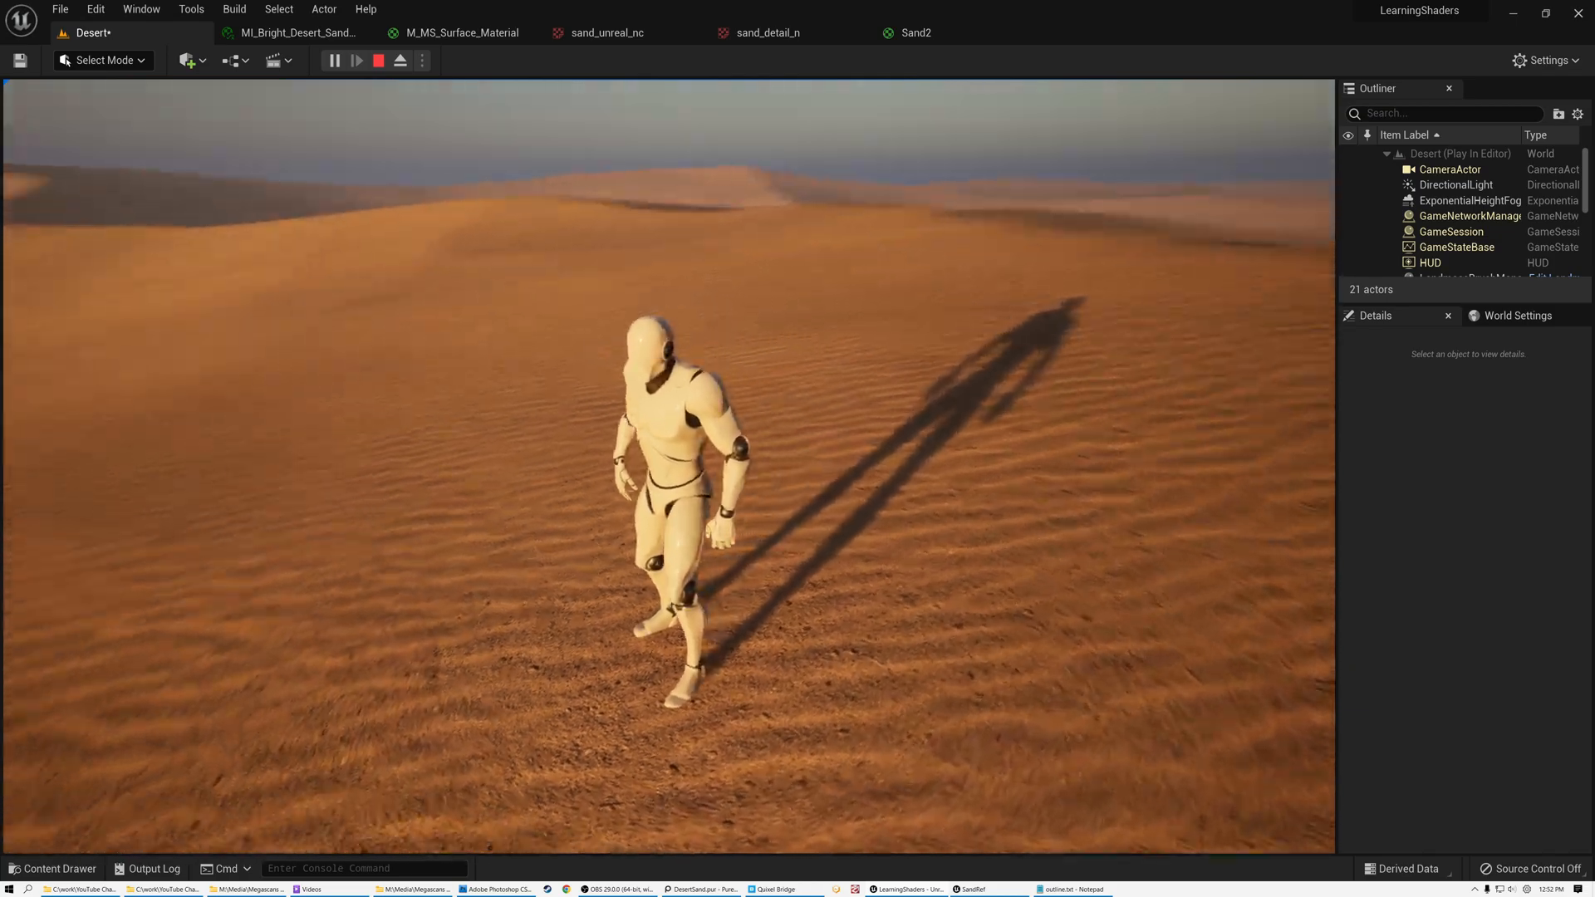
pyautogui.press('w')
pyautogui.press('w')
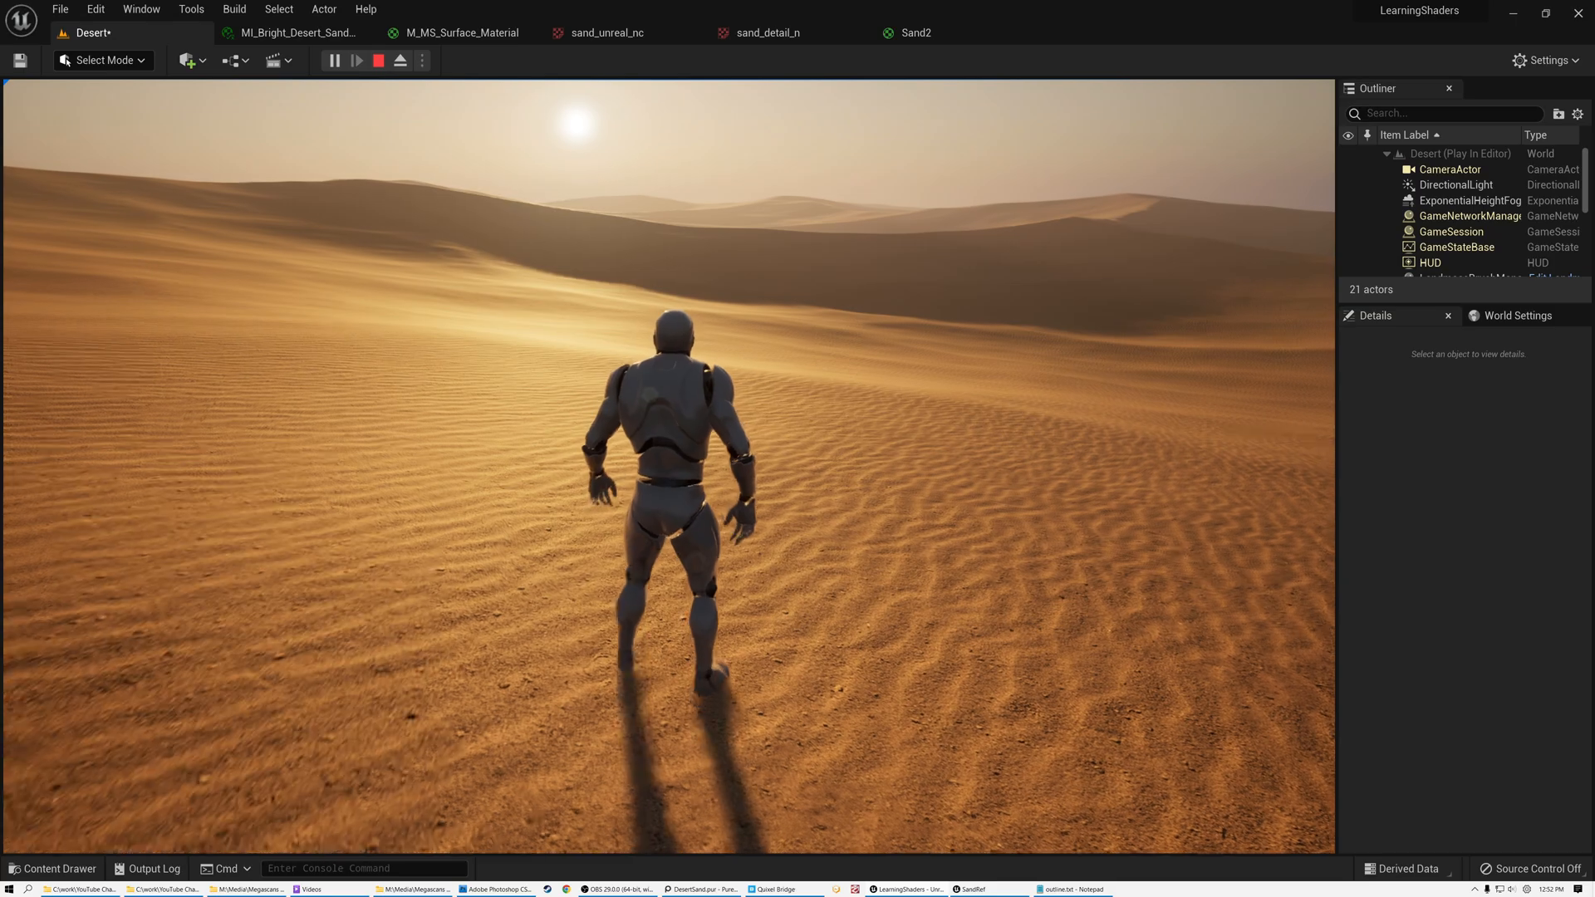
pyautogui.press('a')
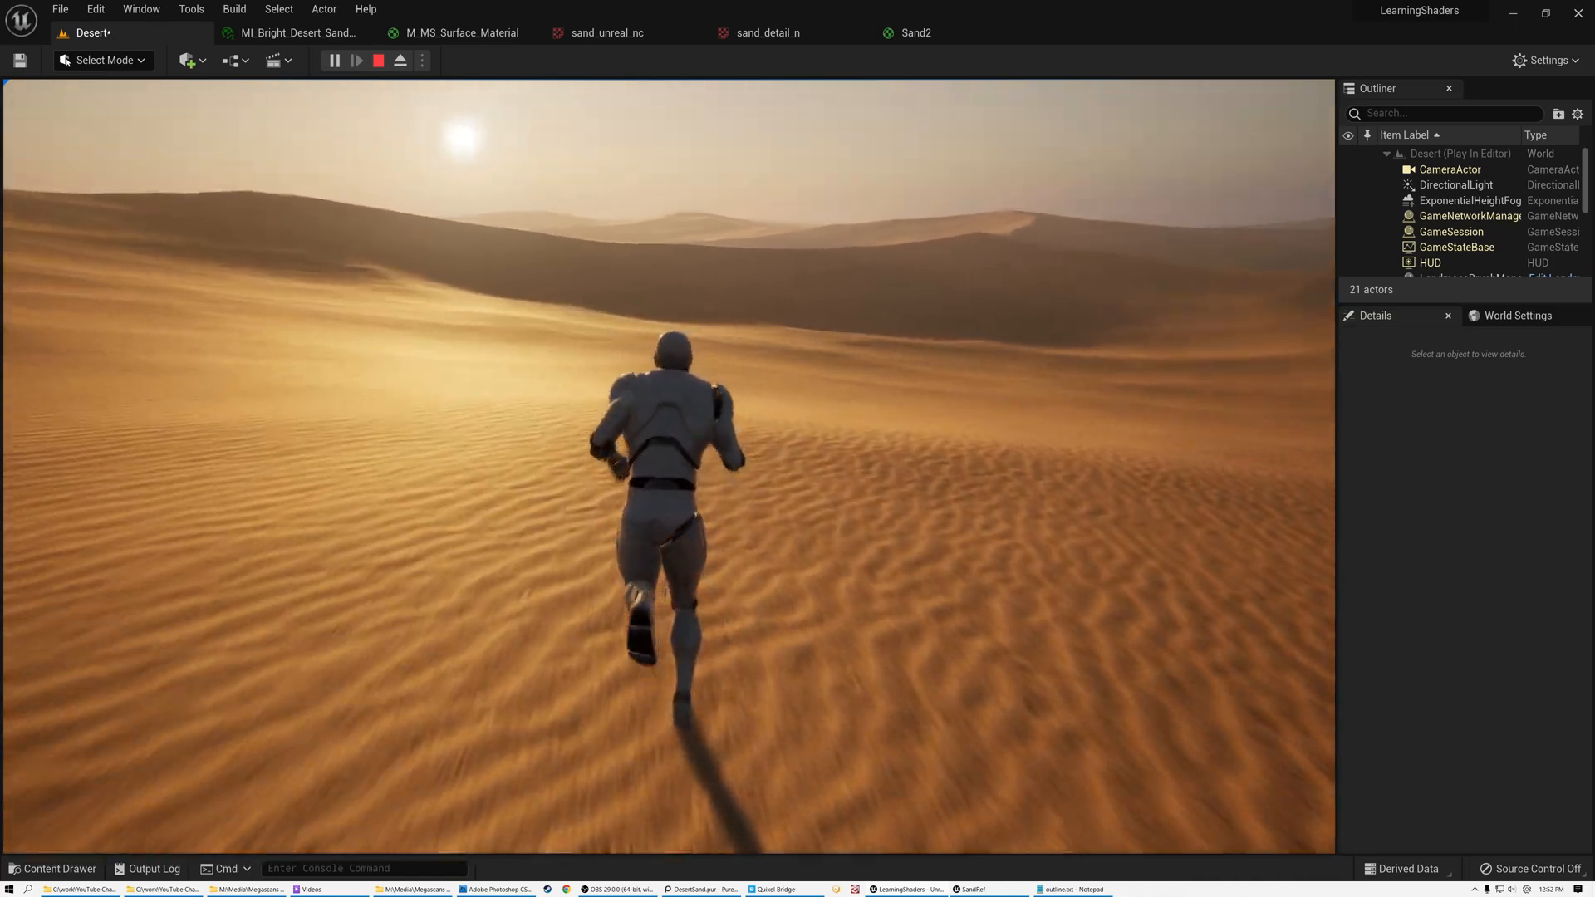
pyautogui.press('w')
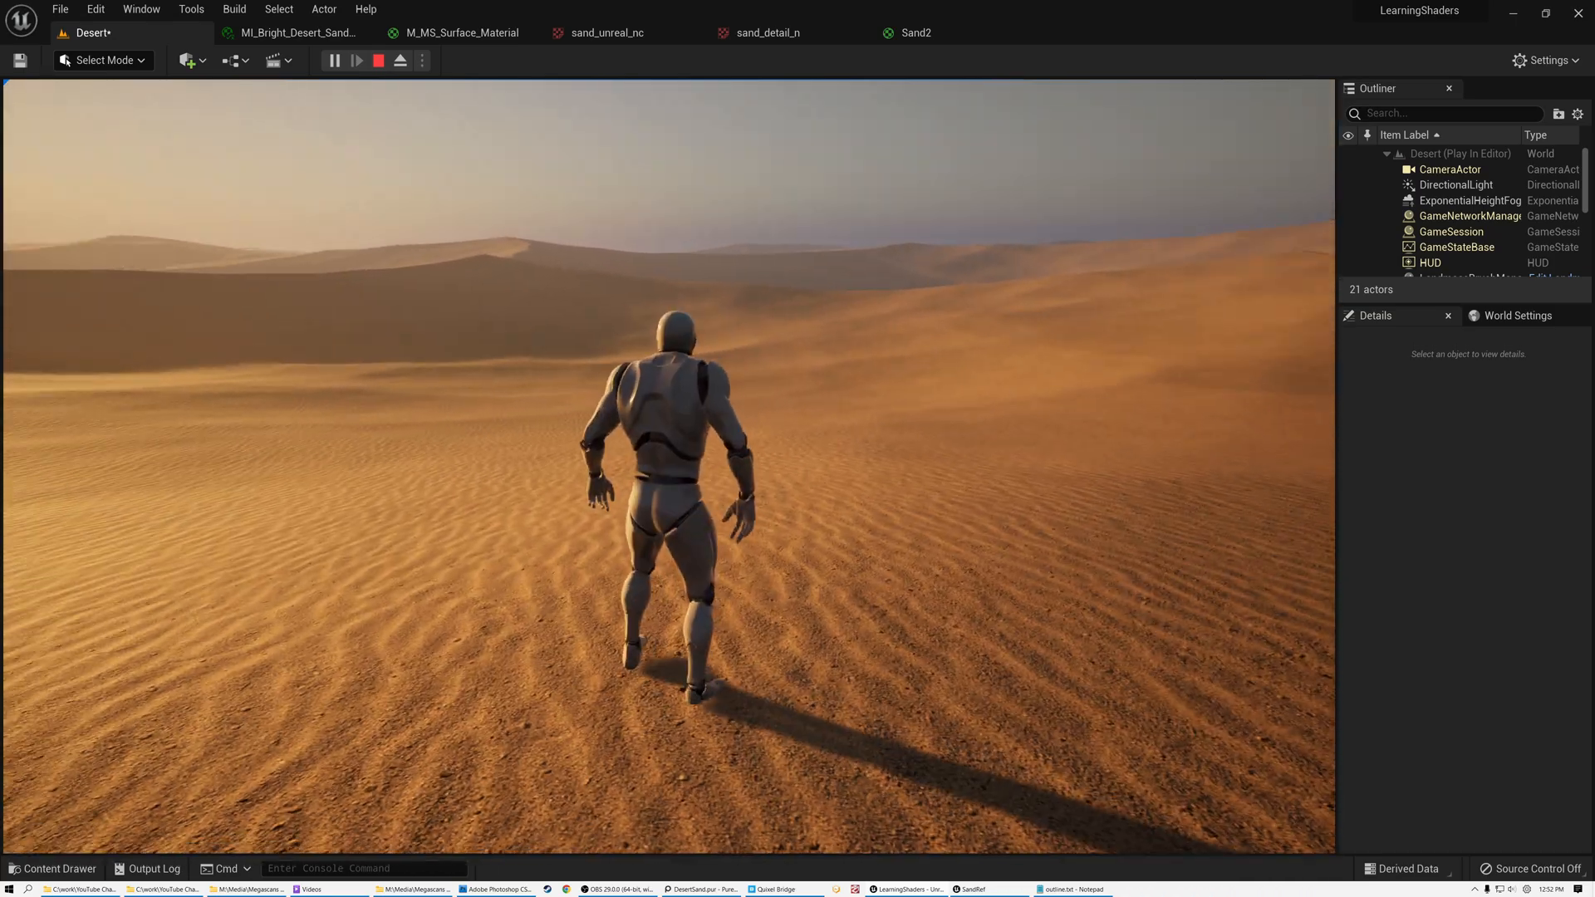
pyautogui.press('w')
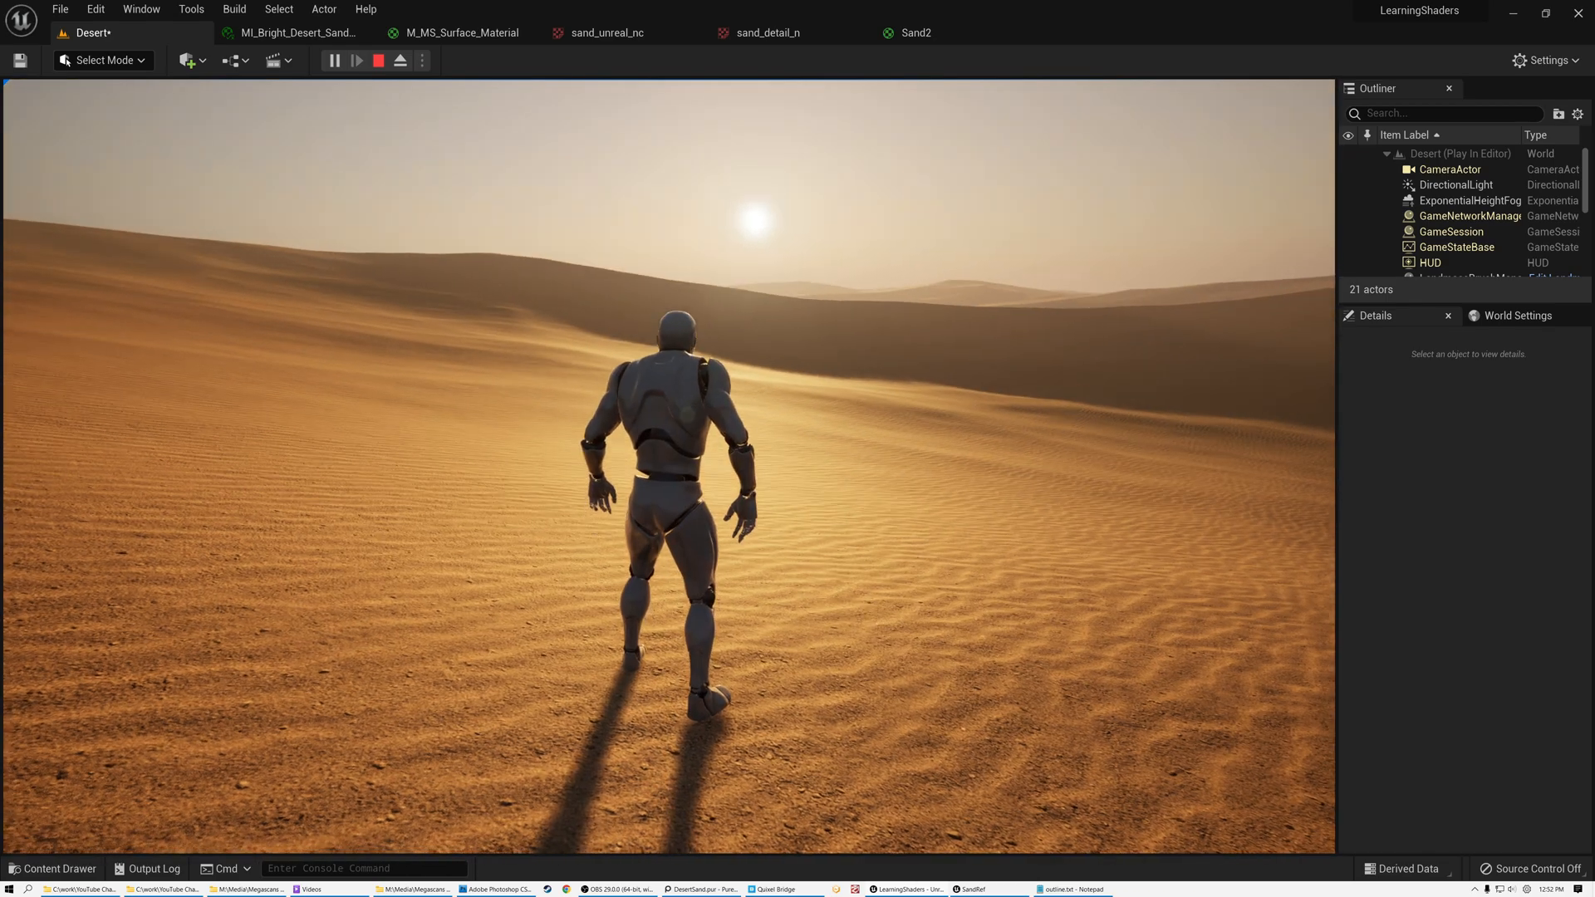
pyautogui.press('w')
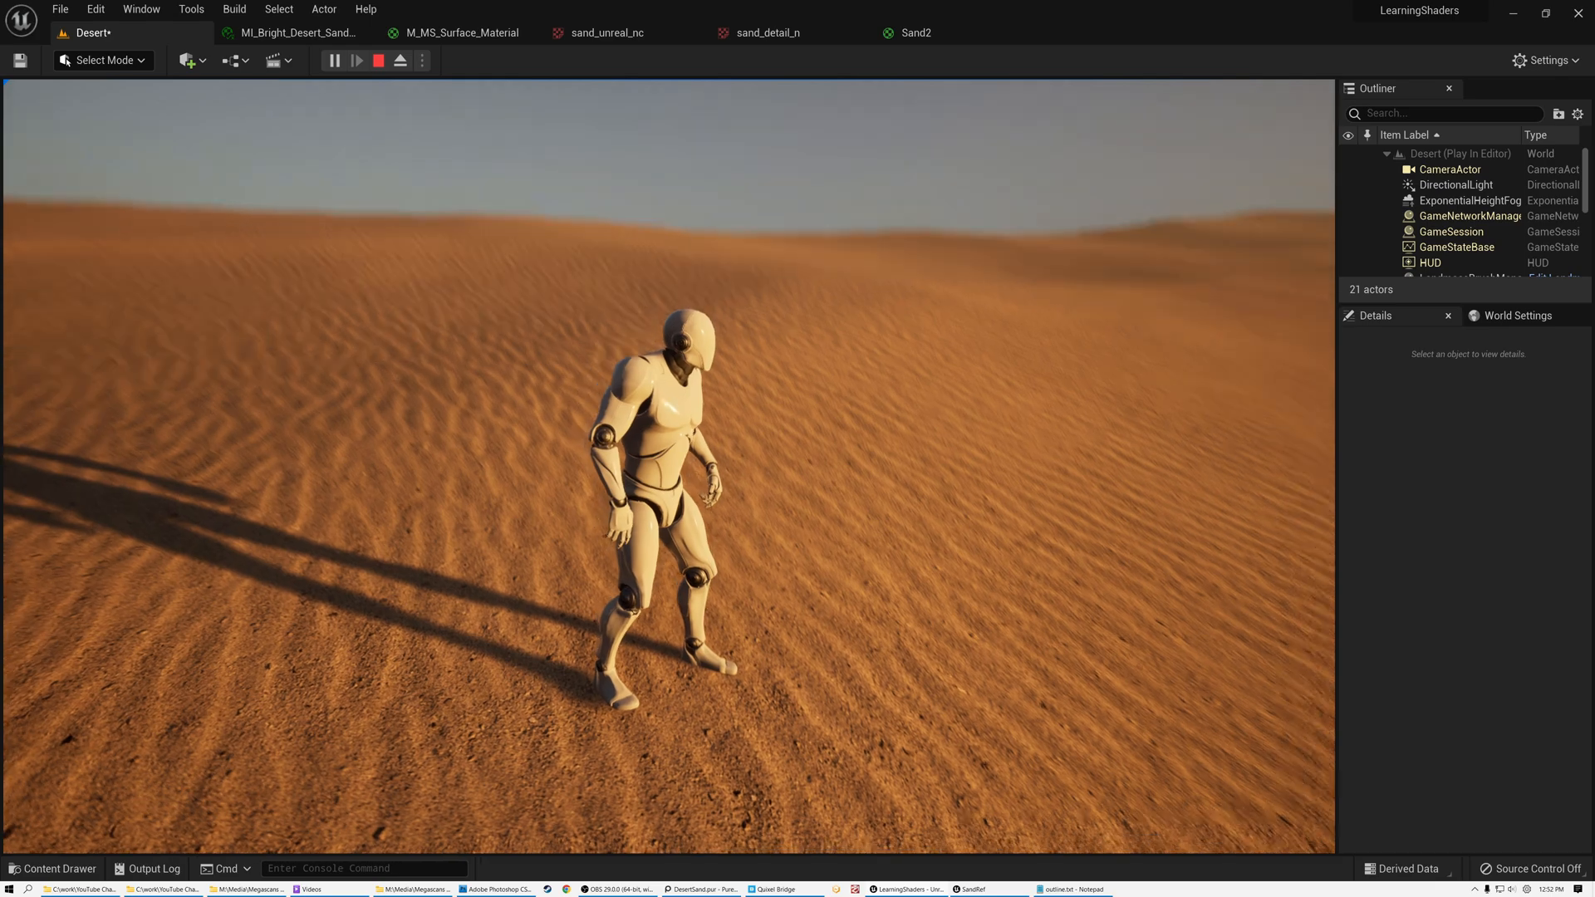
pyautogui.press('Escape')
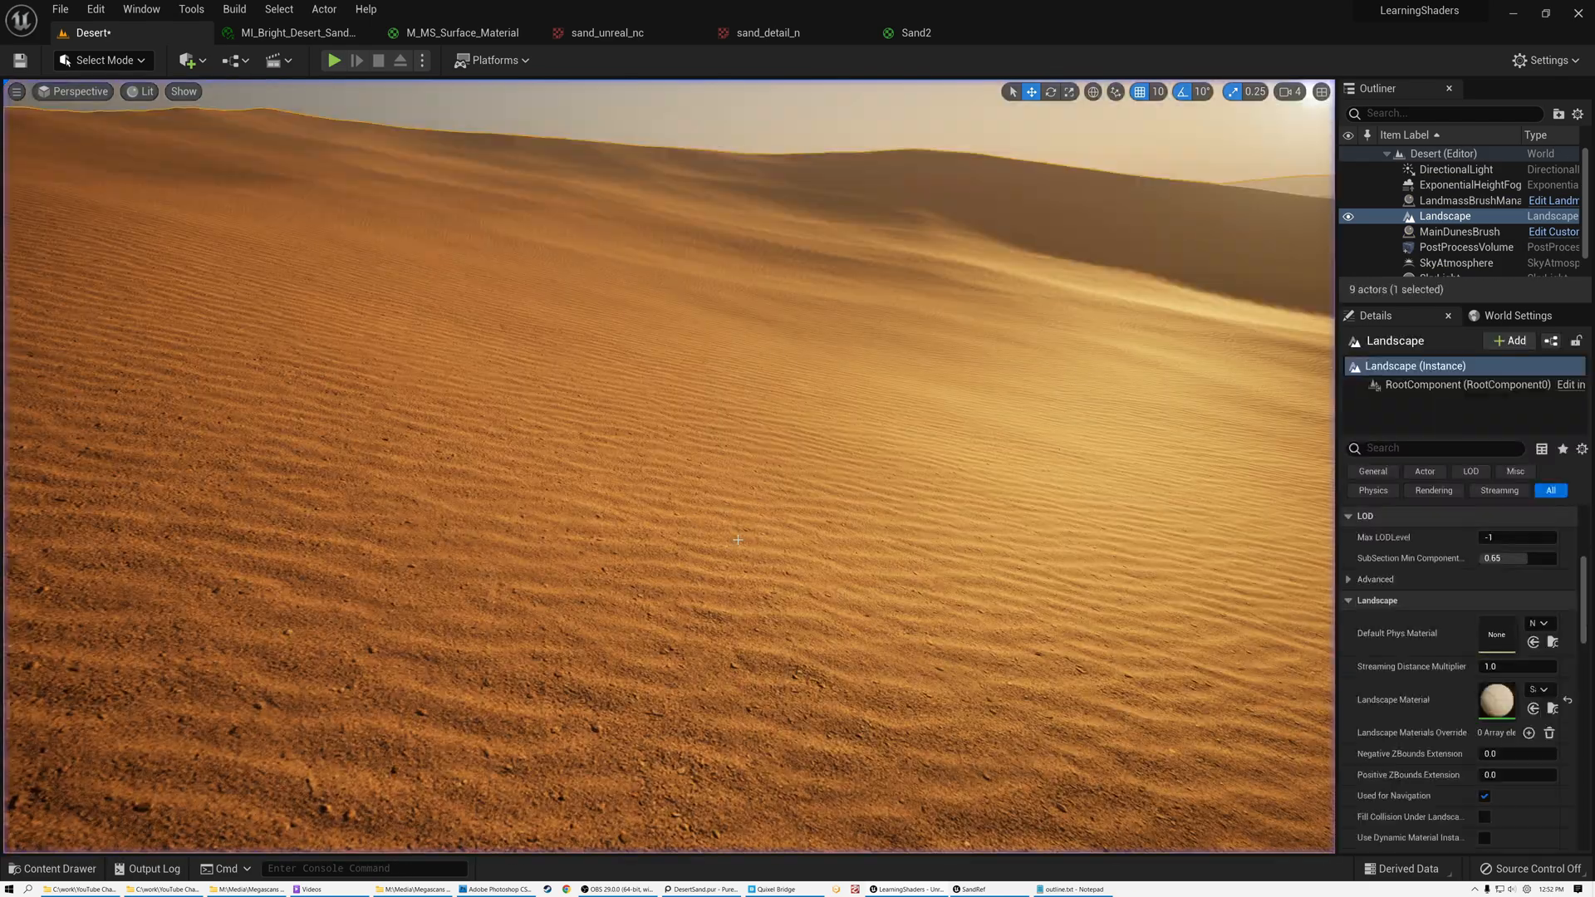
# Review the complete Sand2 node graph and view the dunes in the Desert level once more
pyautogui.click(912, 33)
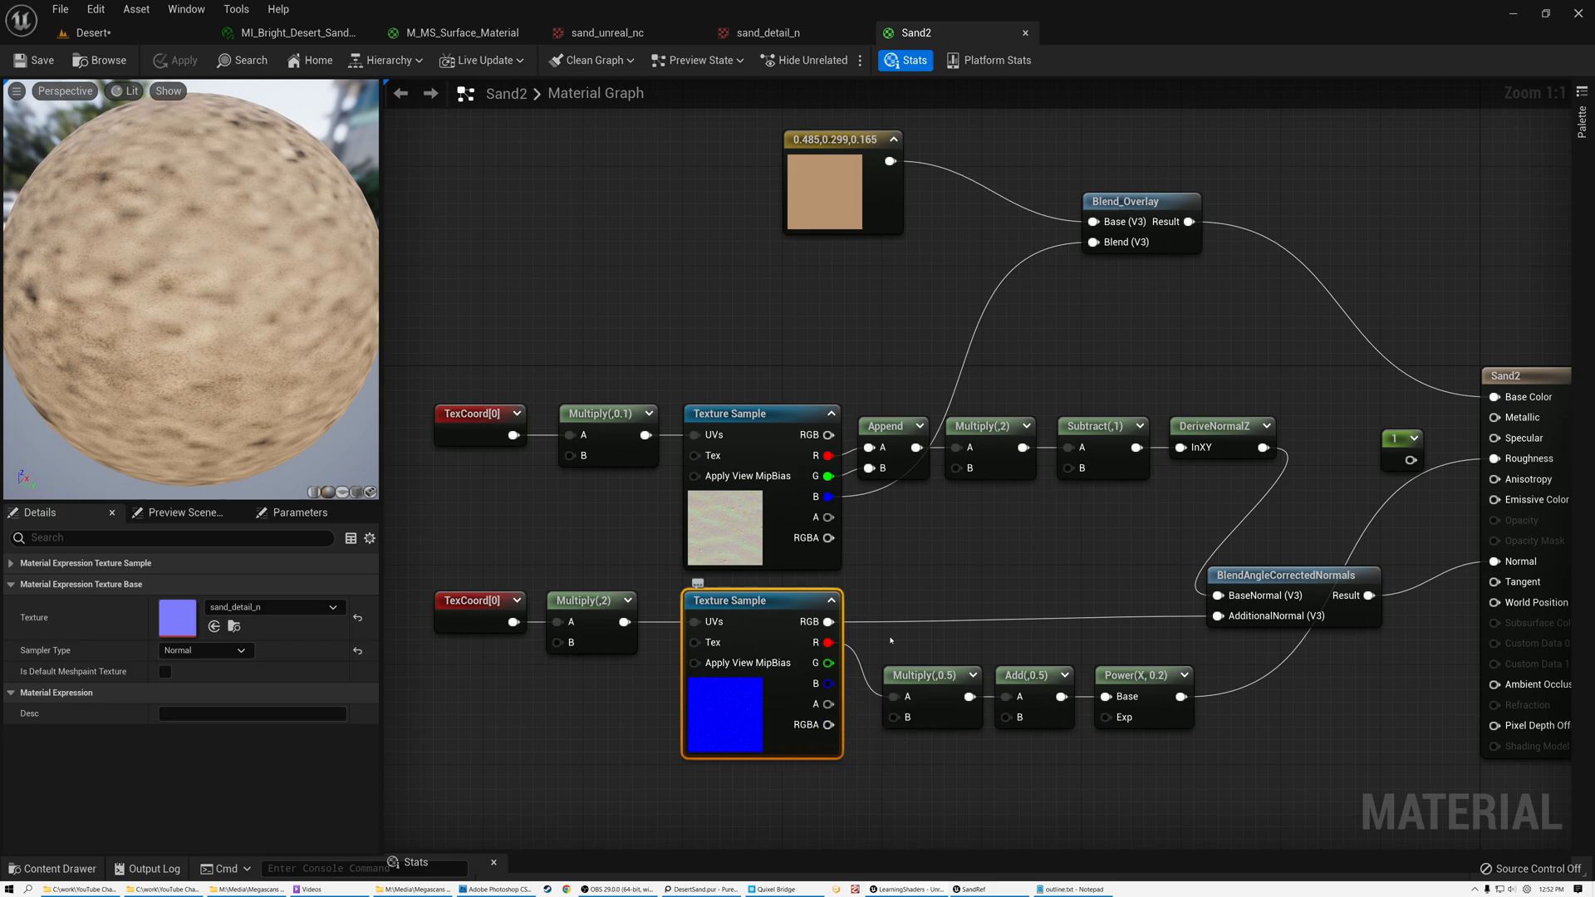
pyautogui.moveTo(1014, 556)
pyautogui.mouseDown(button='right')
pyautogui.moveTo(1032, 572)
pyautogui.moveTo(1040, 559)
pyautogui.mouseUp(button='right')
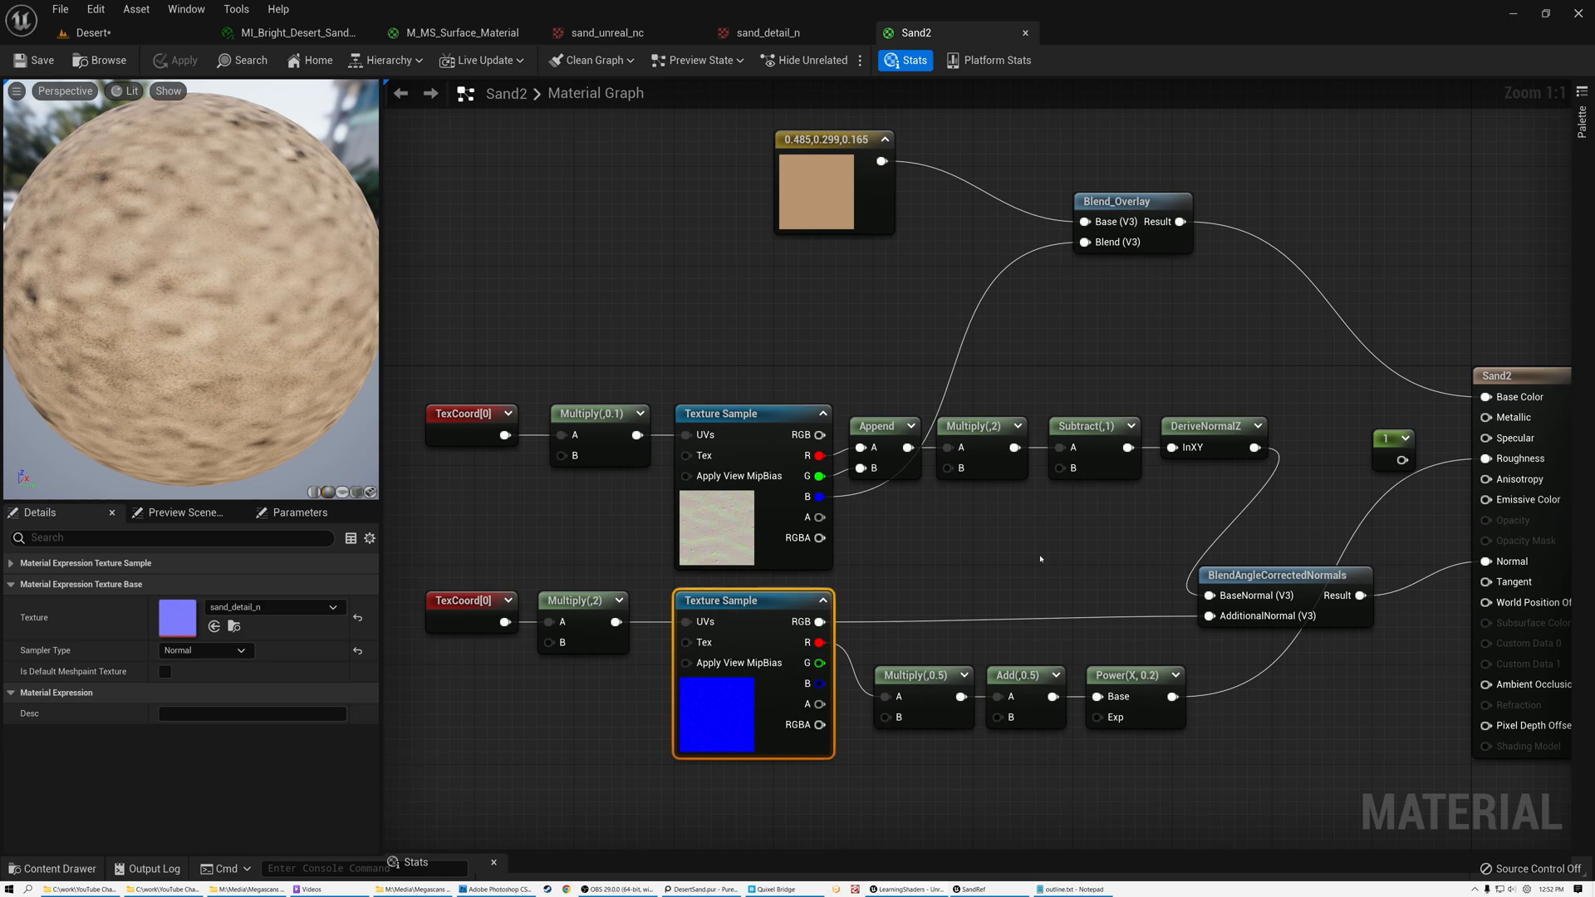
pyautogui.click(91, 32)
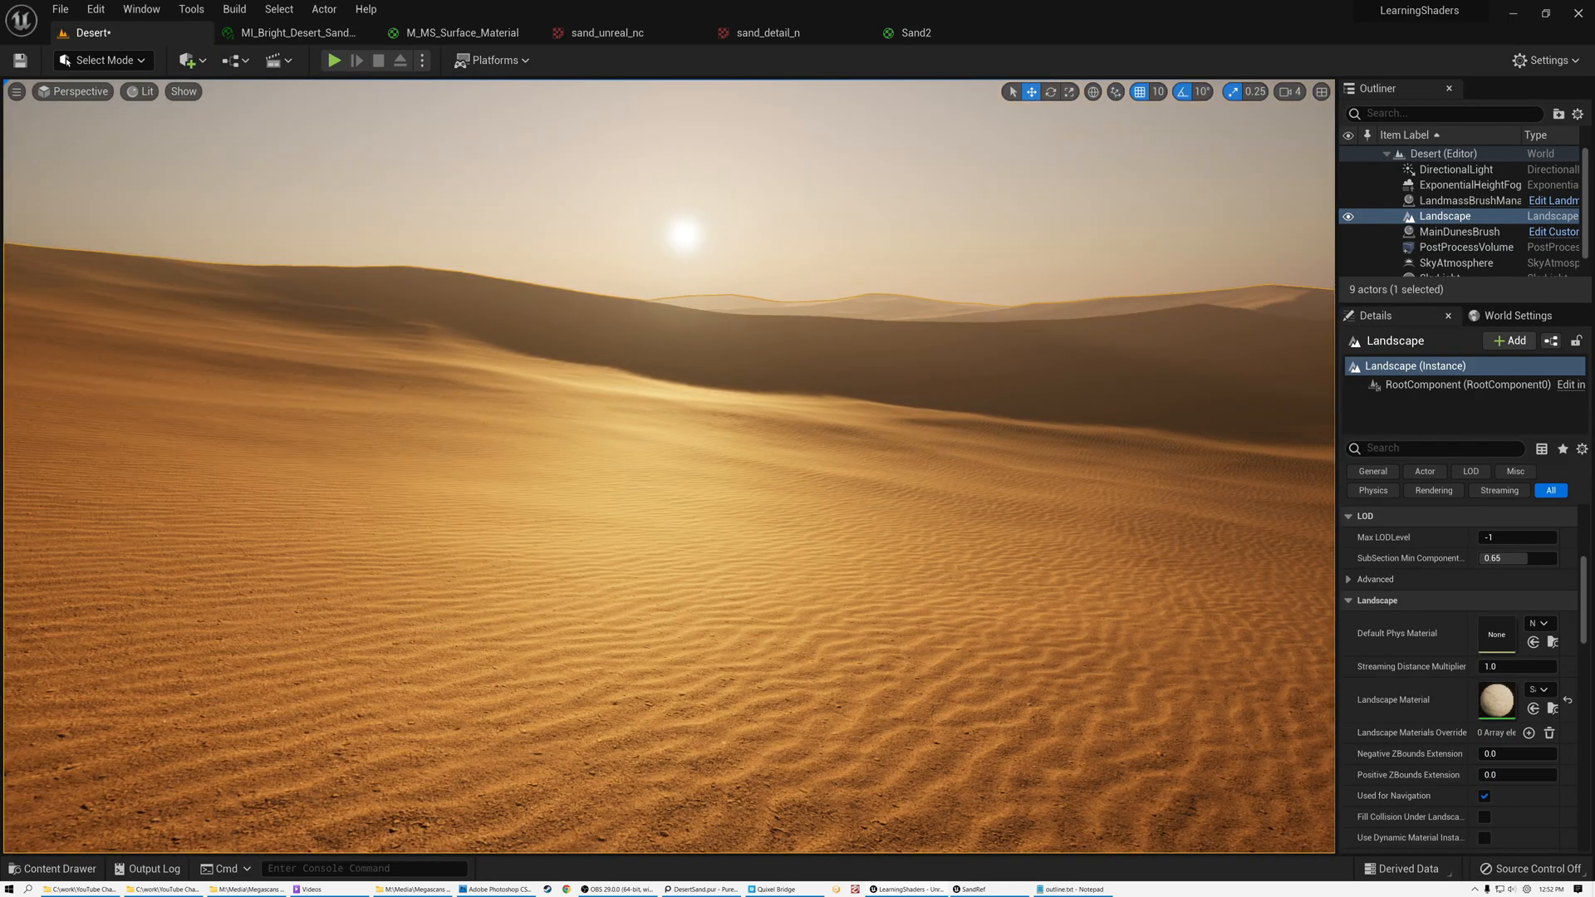
pyautogui.moveTo(669, 466); pyautogui.dragTo(889, 564, button='right')
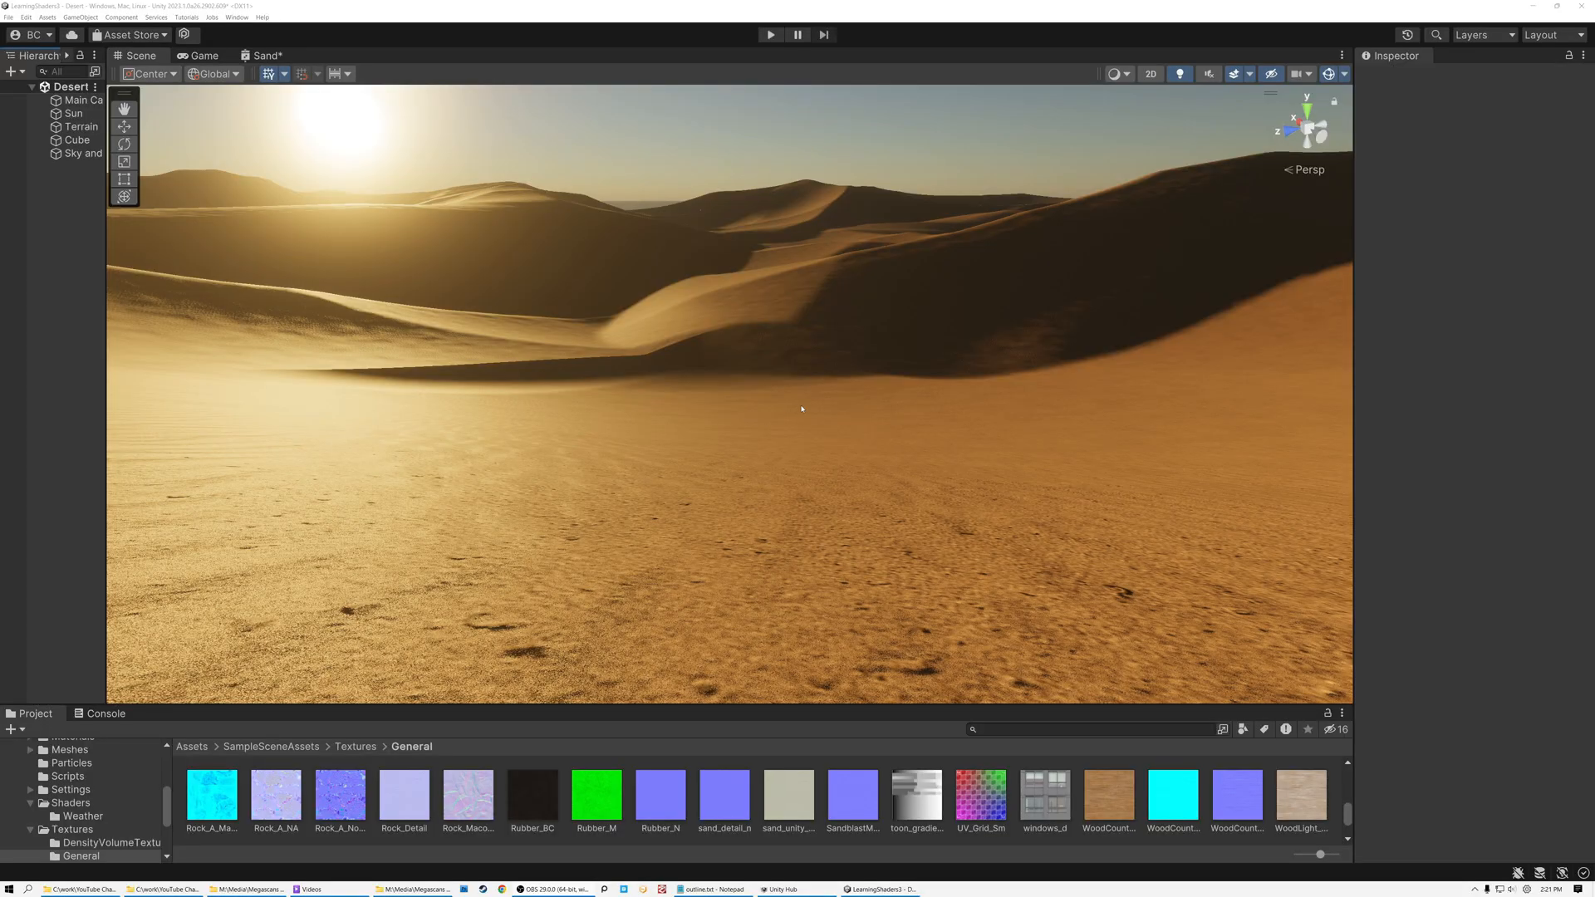
# Switch to Unity, look around the Desert scene, and examine the UV tiling and first texture sample in the Sand shader graph
pyautogui.moveTo(909, 367); pyautogui.dragTo(804, 364, button='right')
pyautogui.click(265, 56)
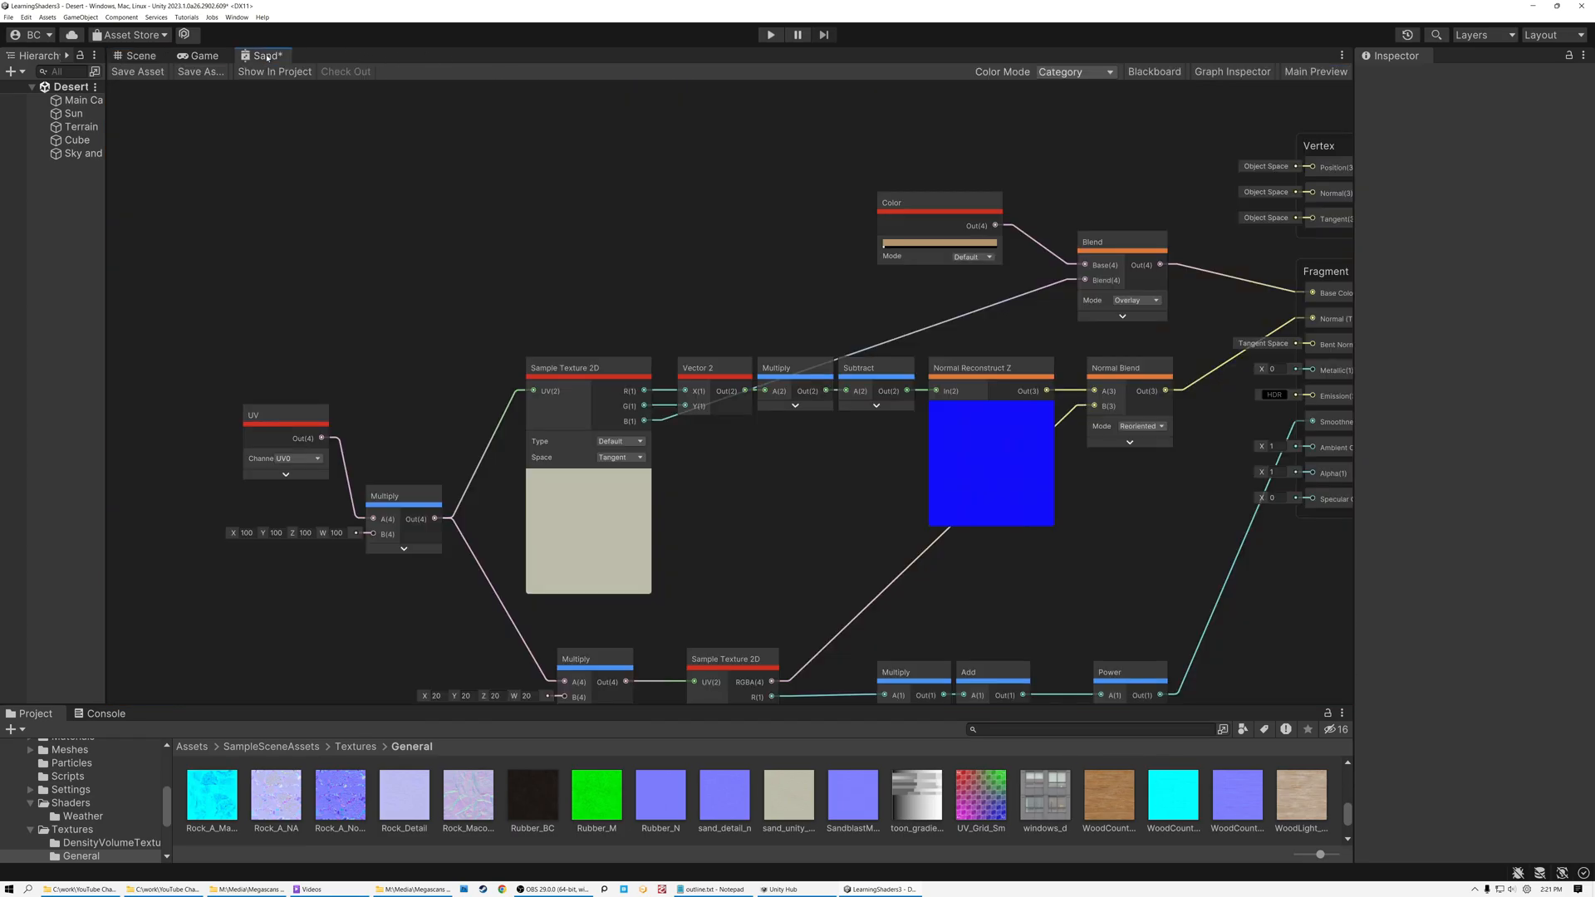
pyautogui.moveTo(724, 285); pyautogui.dragTo(669, 212, button='middle')
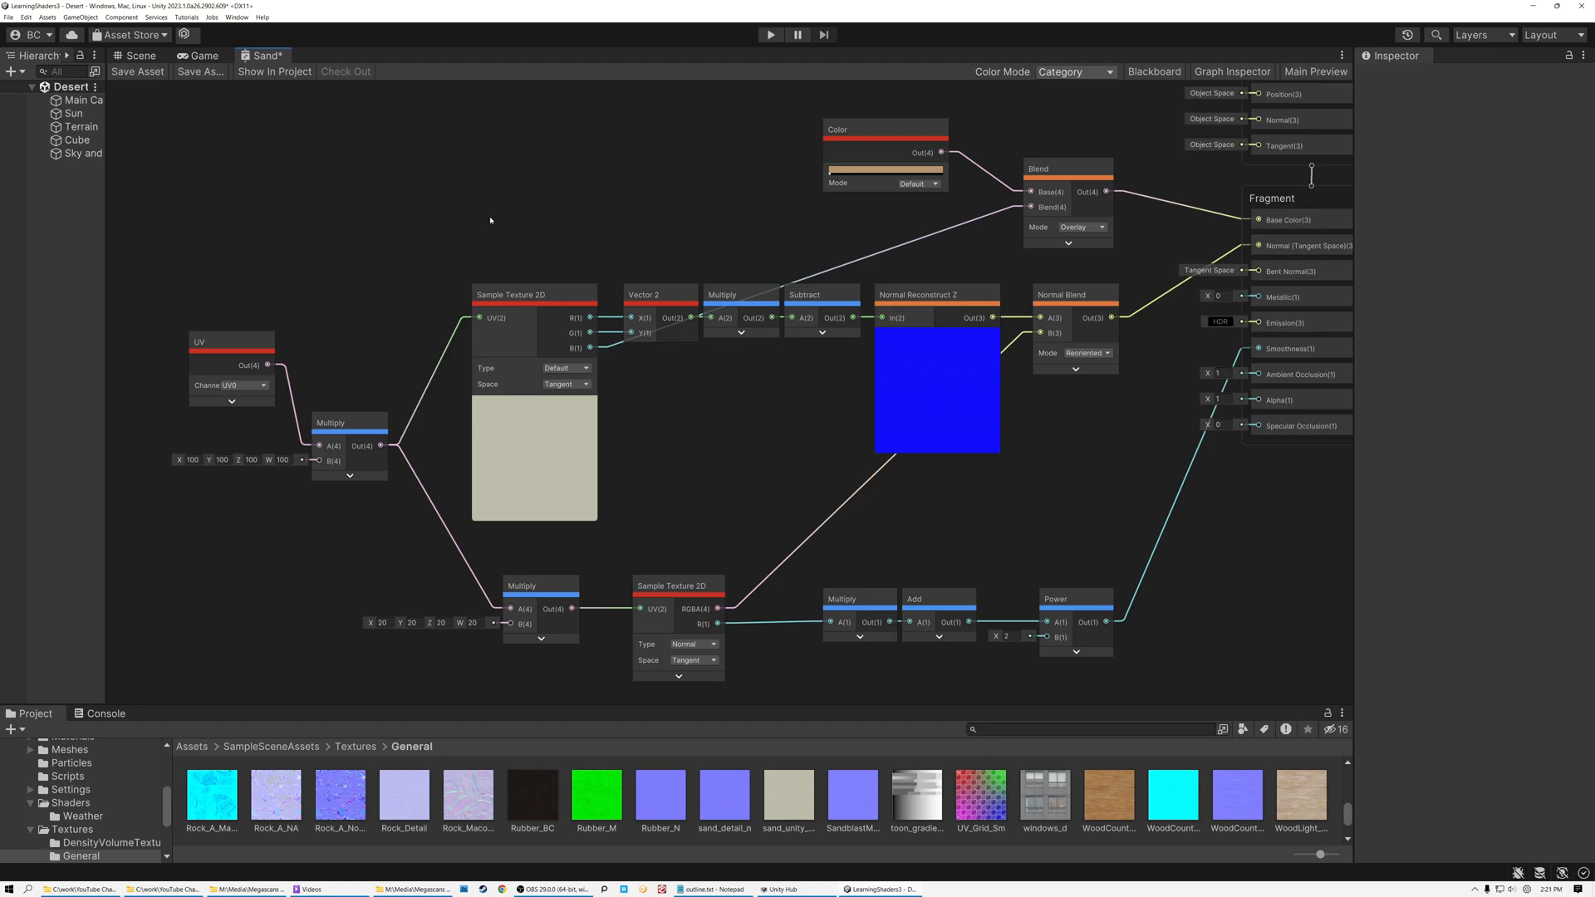
pyautogui.click(216, 349)
pyautogui.click(341, 422)
pyautogui.click(513, 324)
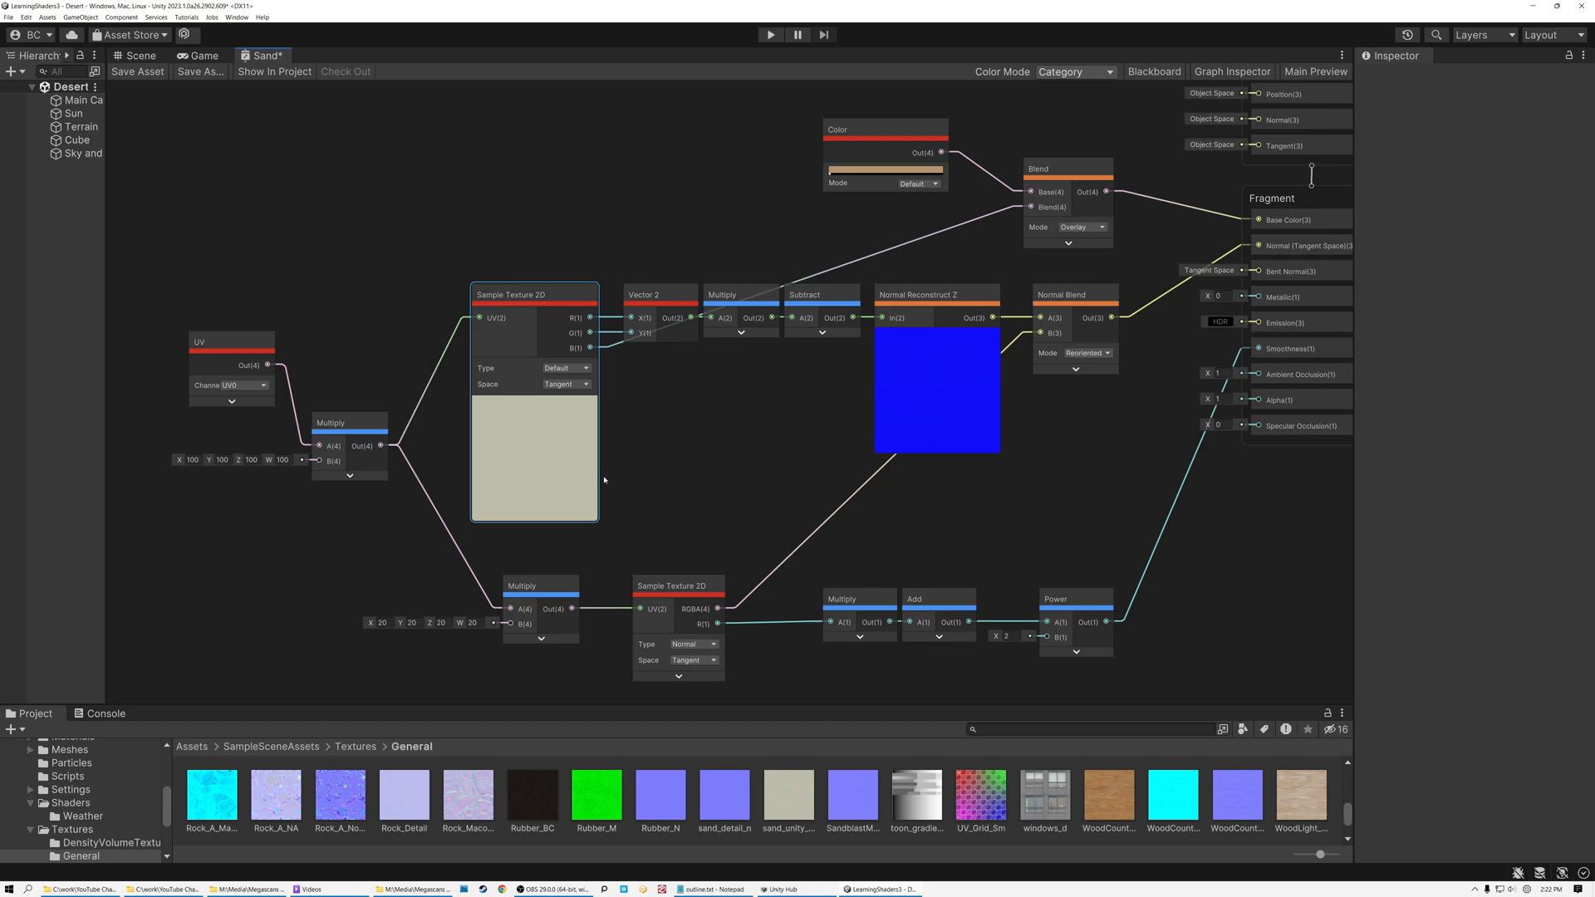
# Expand the upper Sample Texture 2D node, examine the sand_unity_nc texture's import settings and enlarged preview, and collapse the node again
pyautogui.scroll(5, 536, 448)
pyautogui.scroll(-2, 530, 439)
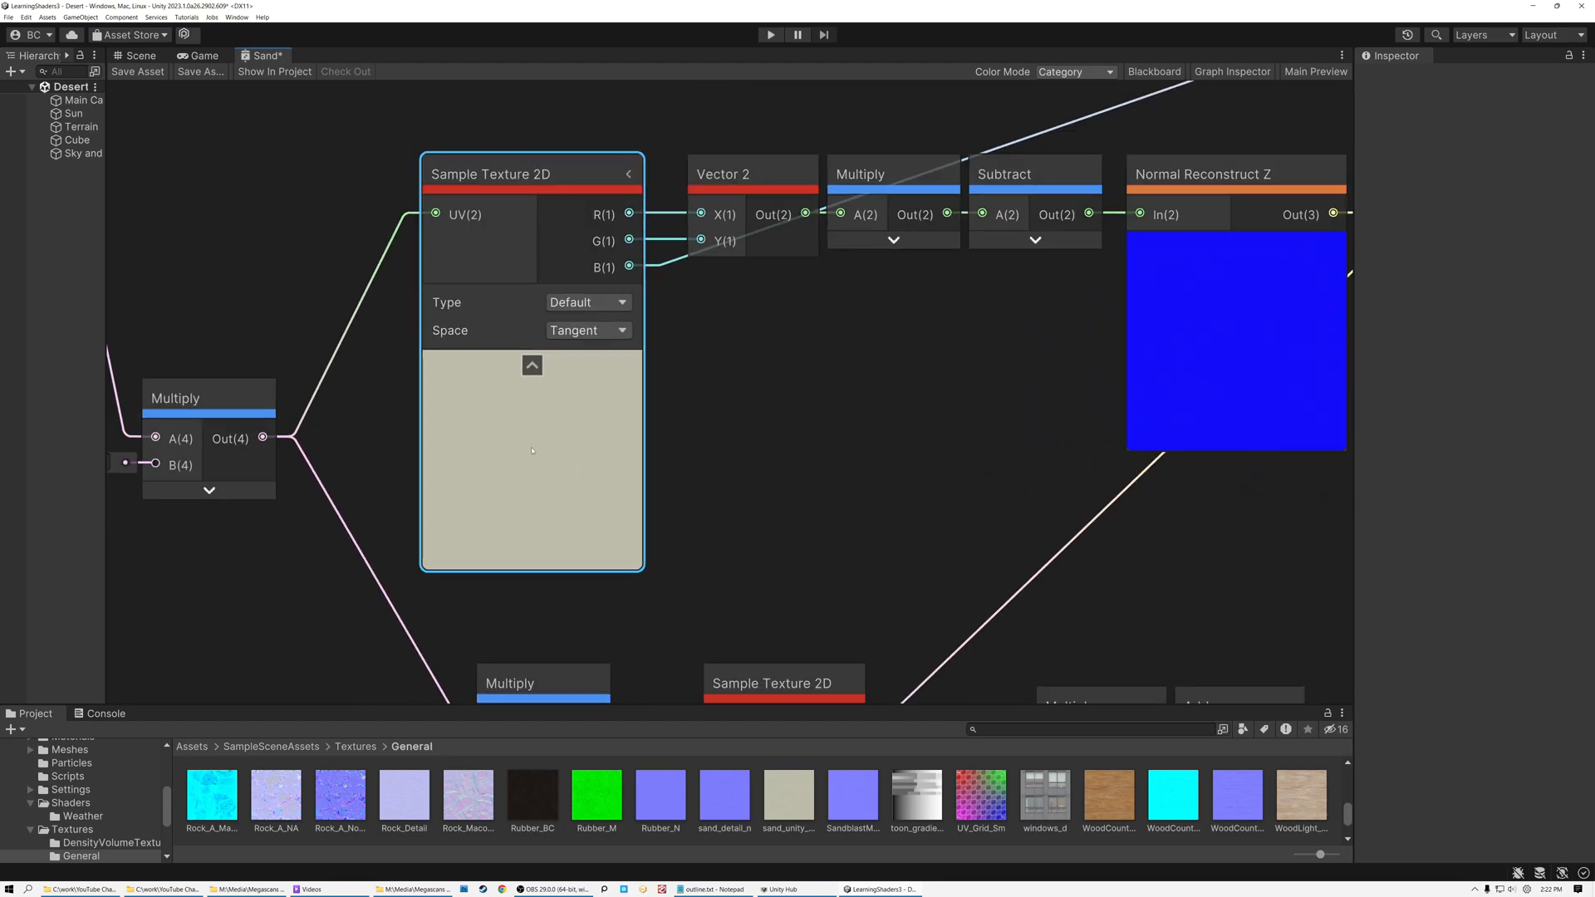
pyautogui.click(629, 174)
pyautogui.click(342, 214)
pyautogui.click(789, 795)
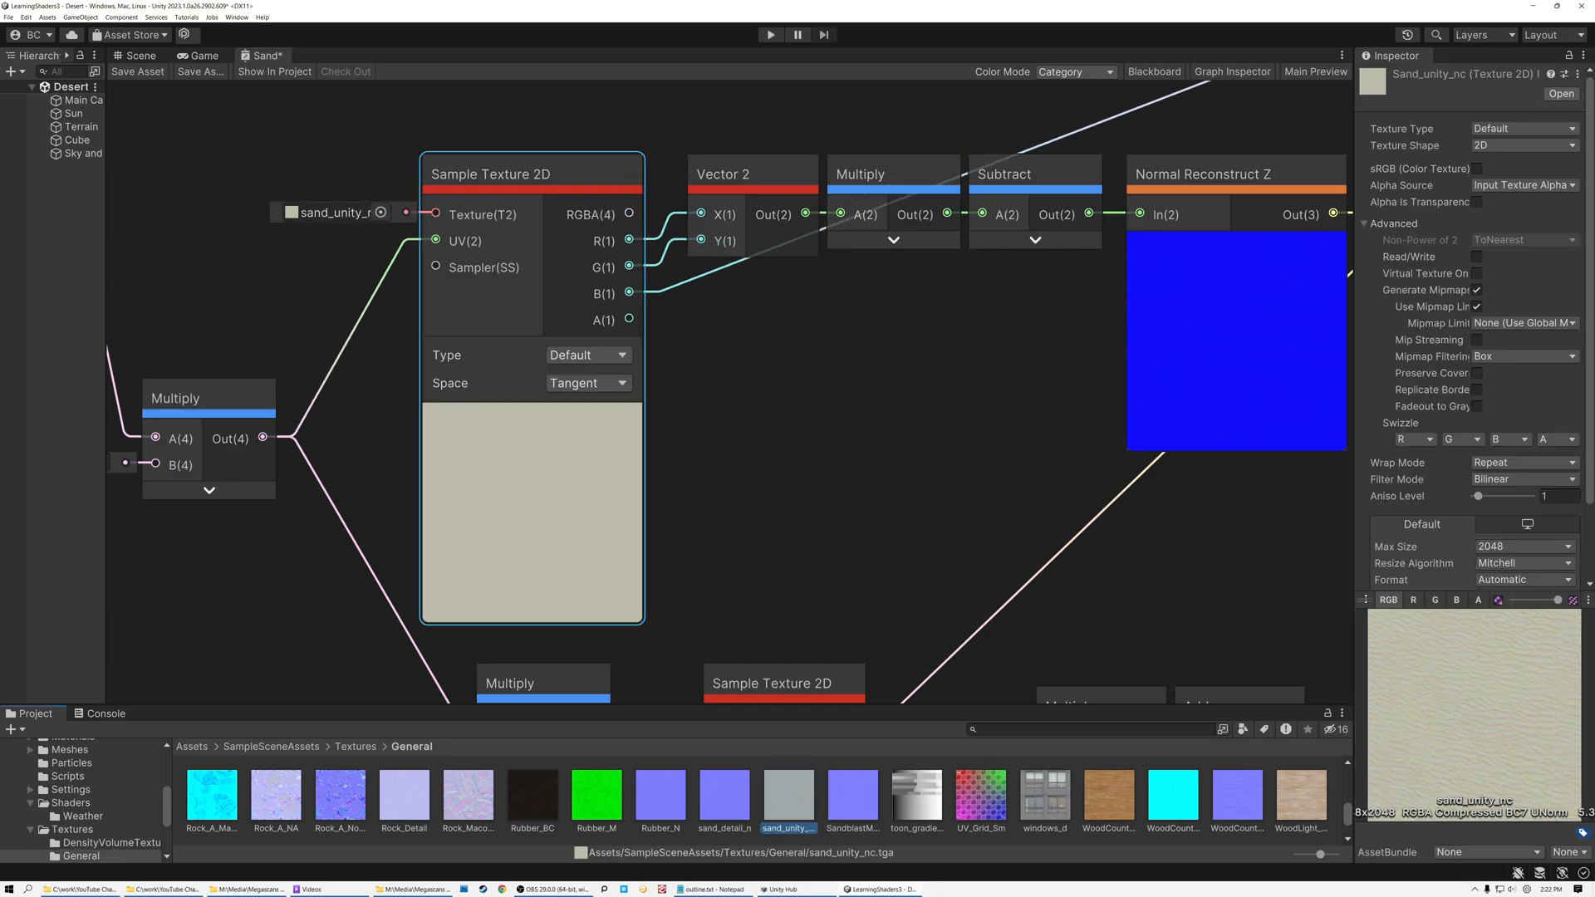
pyautogui.moveTo(1377, 600); pyautogui.dragTo(1376, 492)
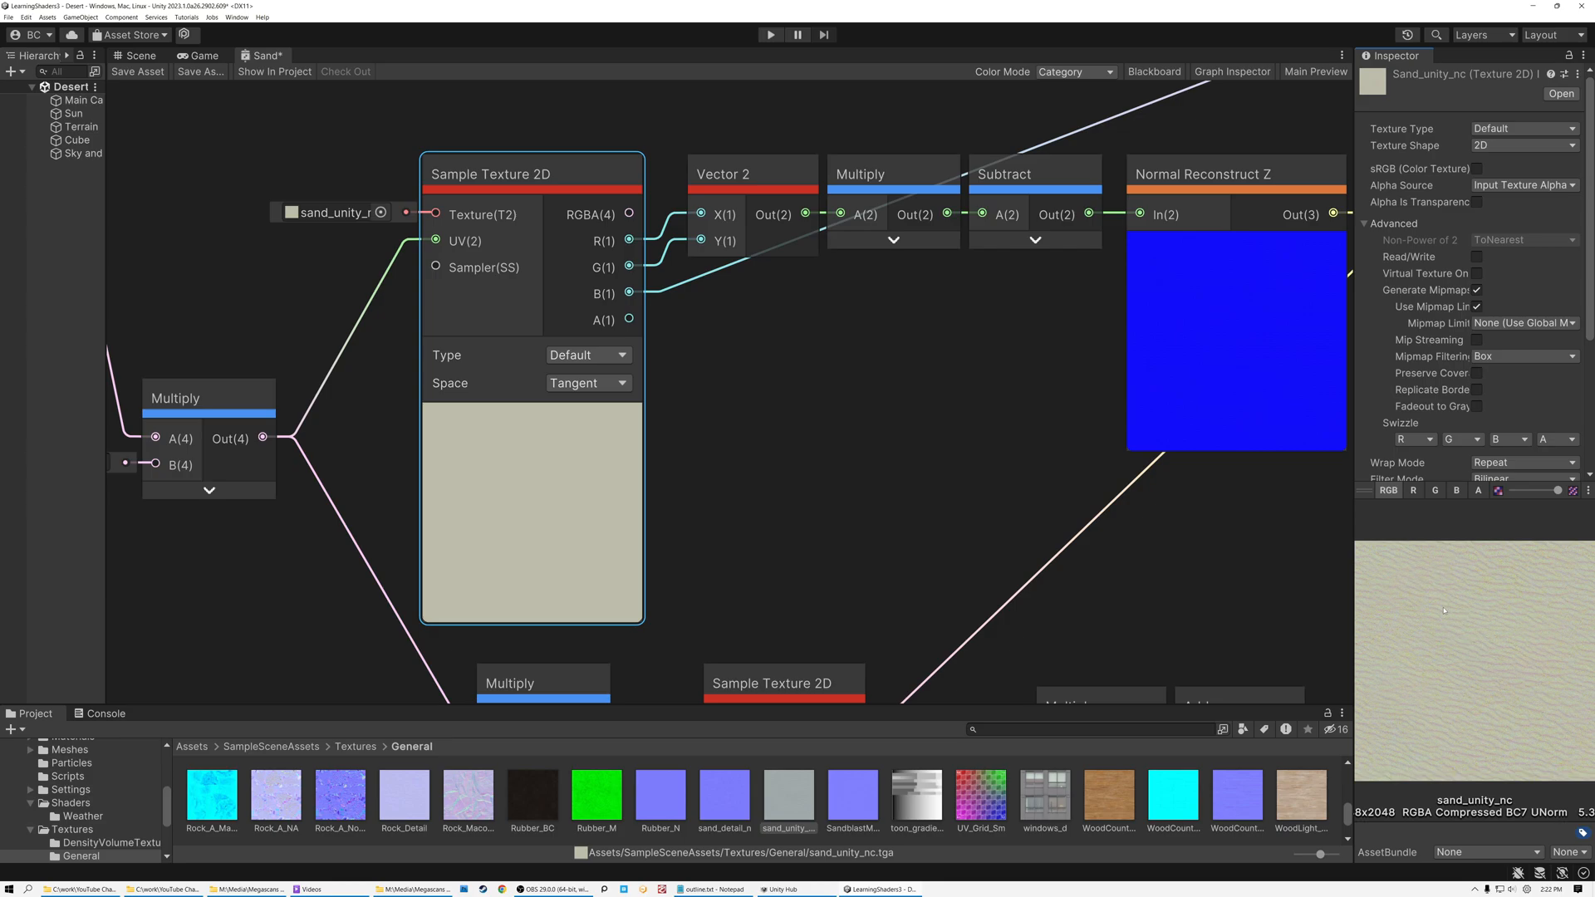
pyautogui.moveTo(1387, 490); pyautogui.dragTo(1387, 621)
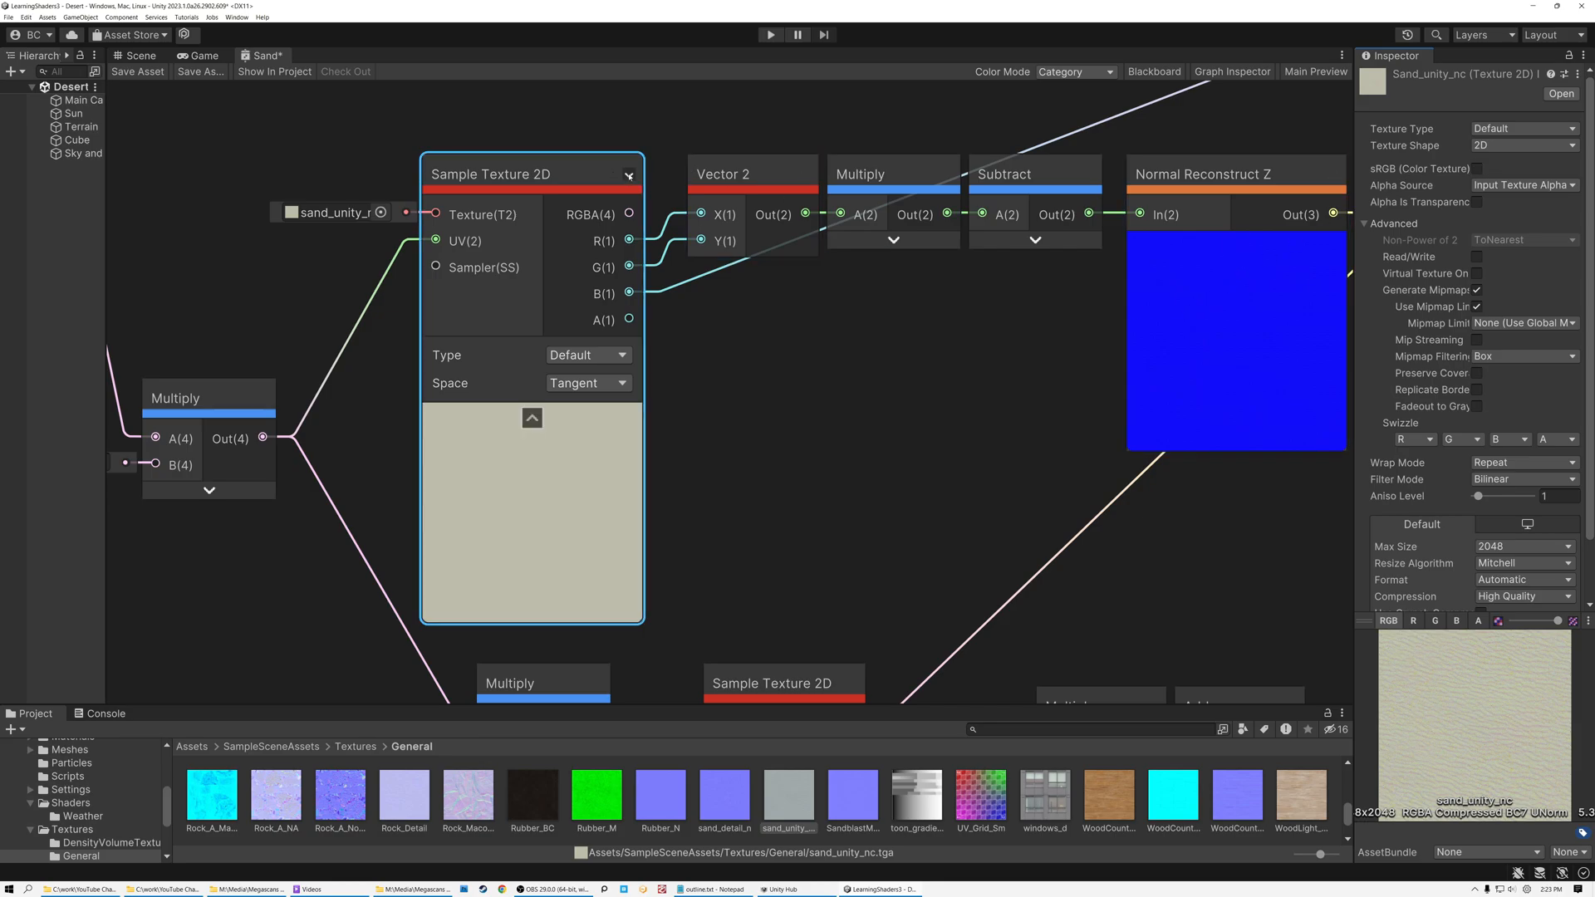
pyautogui.click(628, 174)
# Spread out the Vector 2, Multiply and Subtract nodes and expand the latter two to examine their B inputs
pyautogui.moveTo(518, 176); pyautogui.dragTo(495, 271, button='middle')
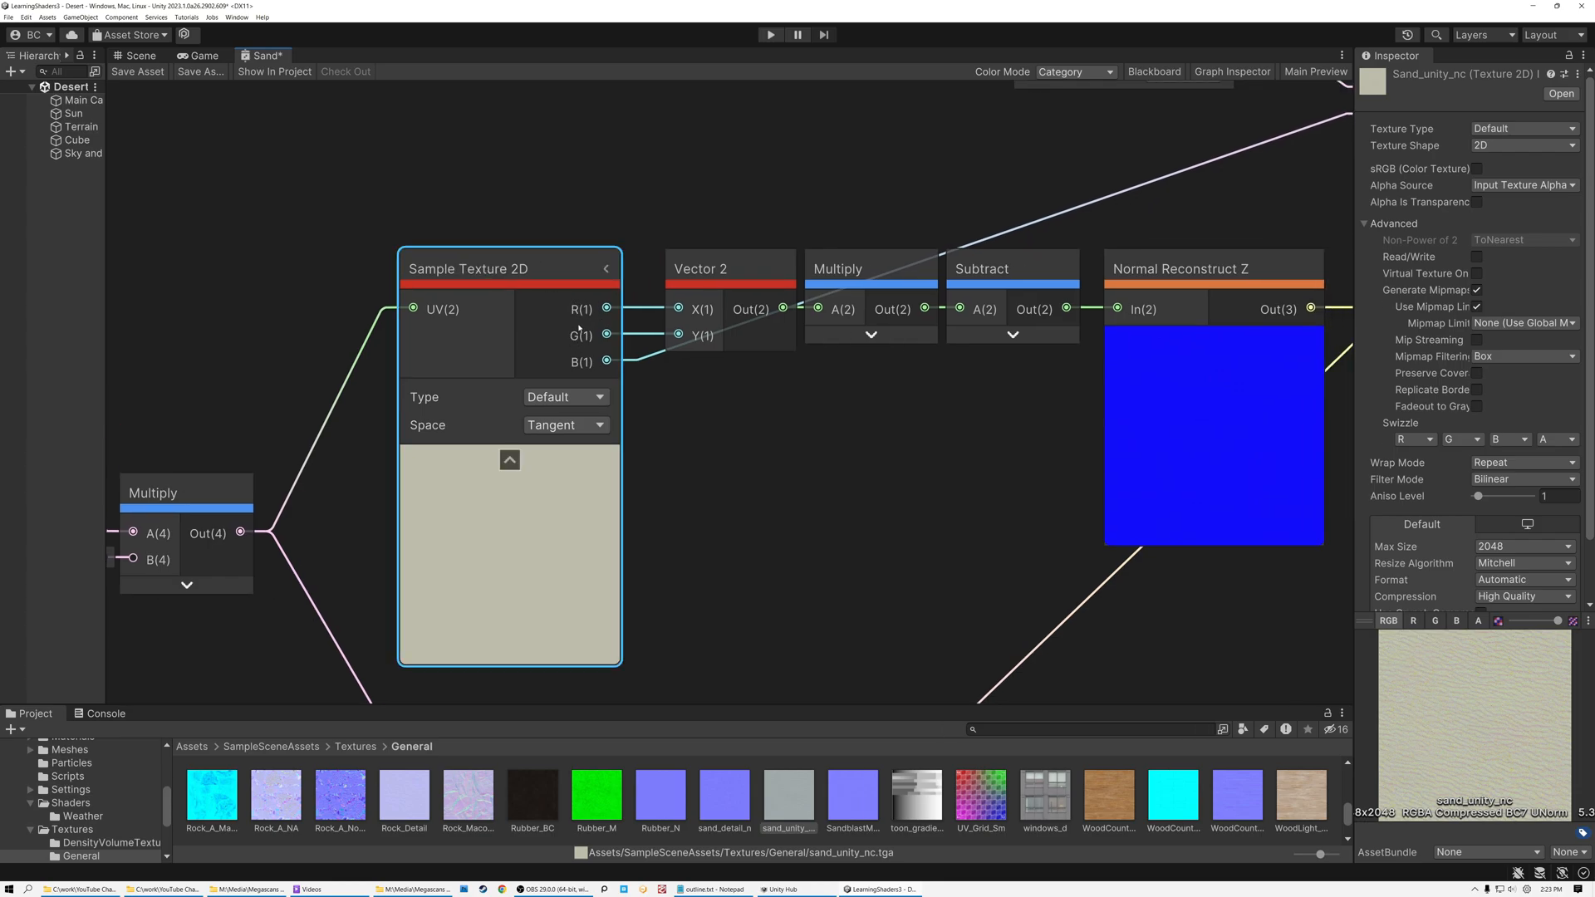
pyautogui.moveTo(727, 276); pyautogui.dragTo(697, 276)
pyautogui.moveTo(863, 270); pyautogui.dragTo(863, 335)
pyautogui.moveTo(1013, 270); pyautogui.dragTo(1027, 412)
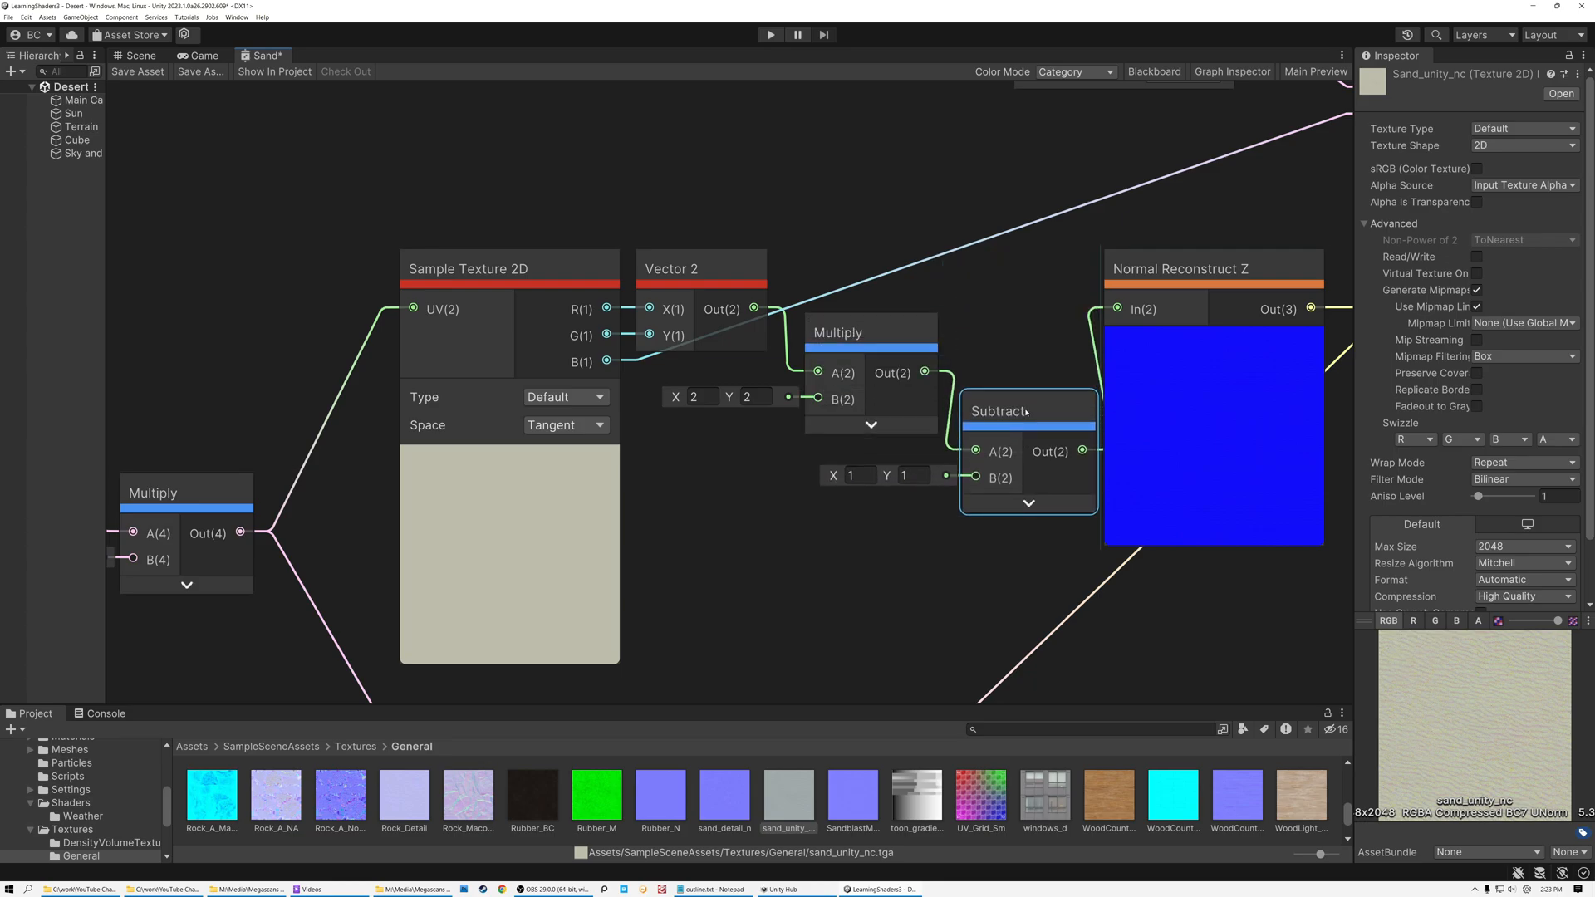
pyautogui.moveTo(710, 382); pyautogui.dragTo(518, 318, button='middle')
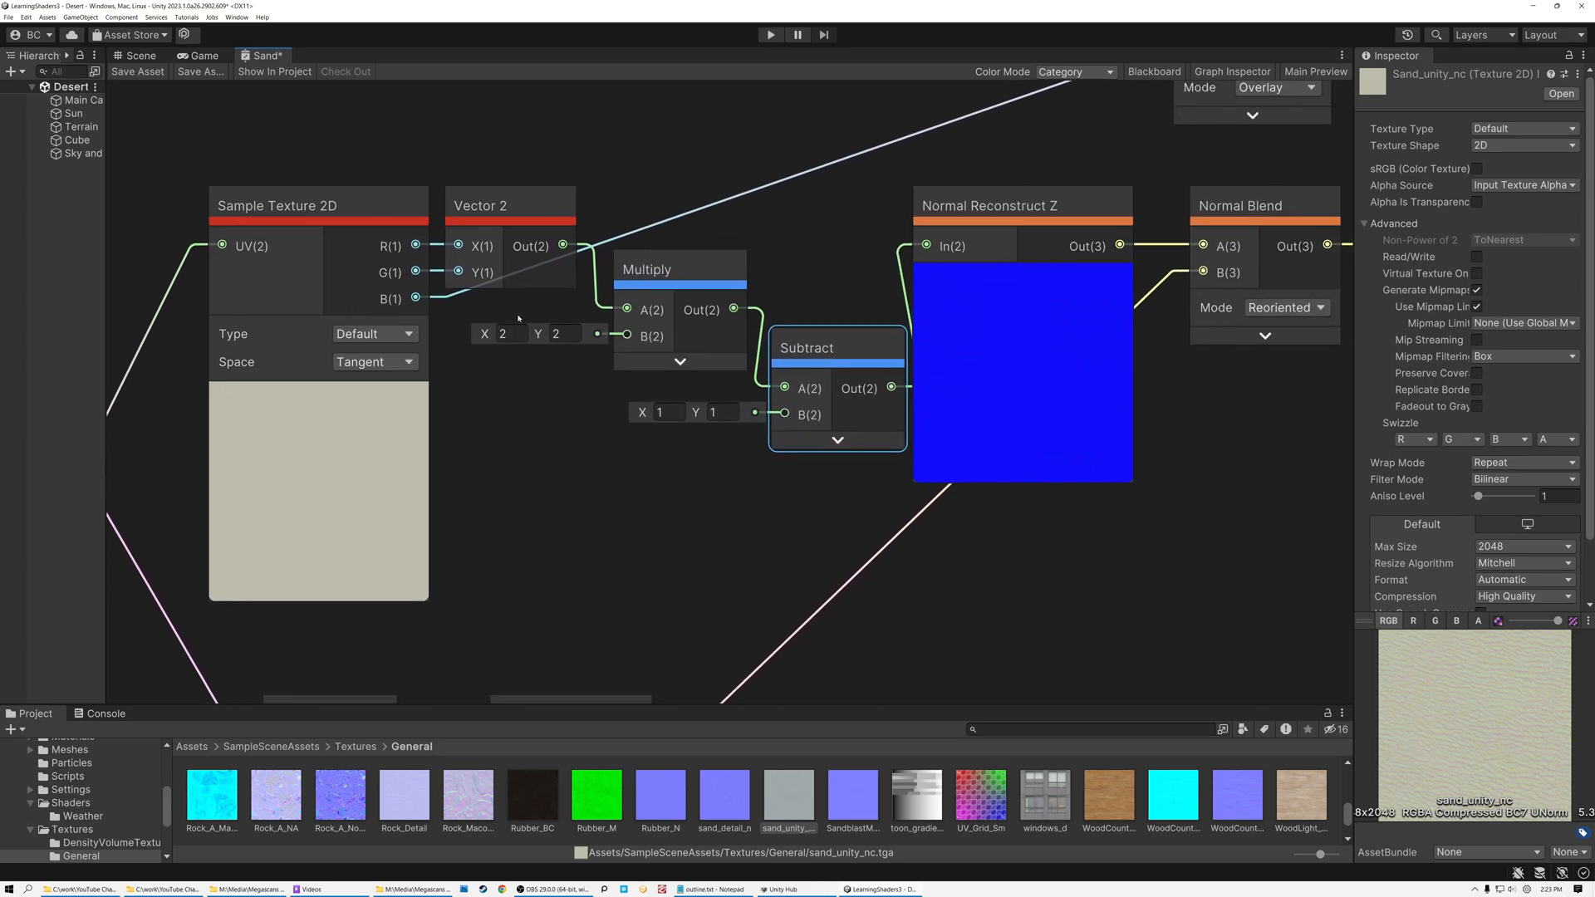
# Collapse the Multiply and Subtract nodes and realign them in the row between Vector 2 and Normal Reconstruct Z
pyautogui.click(735, 269)
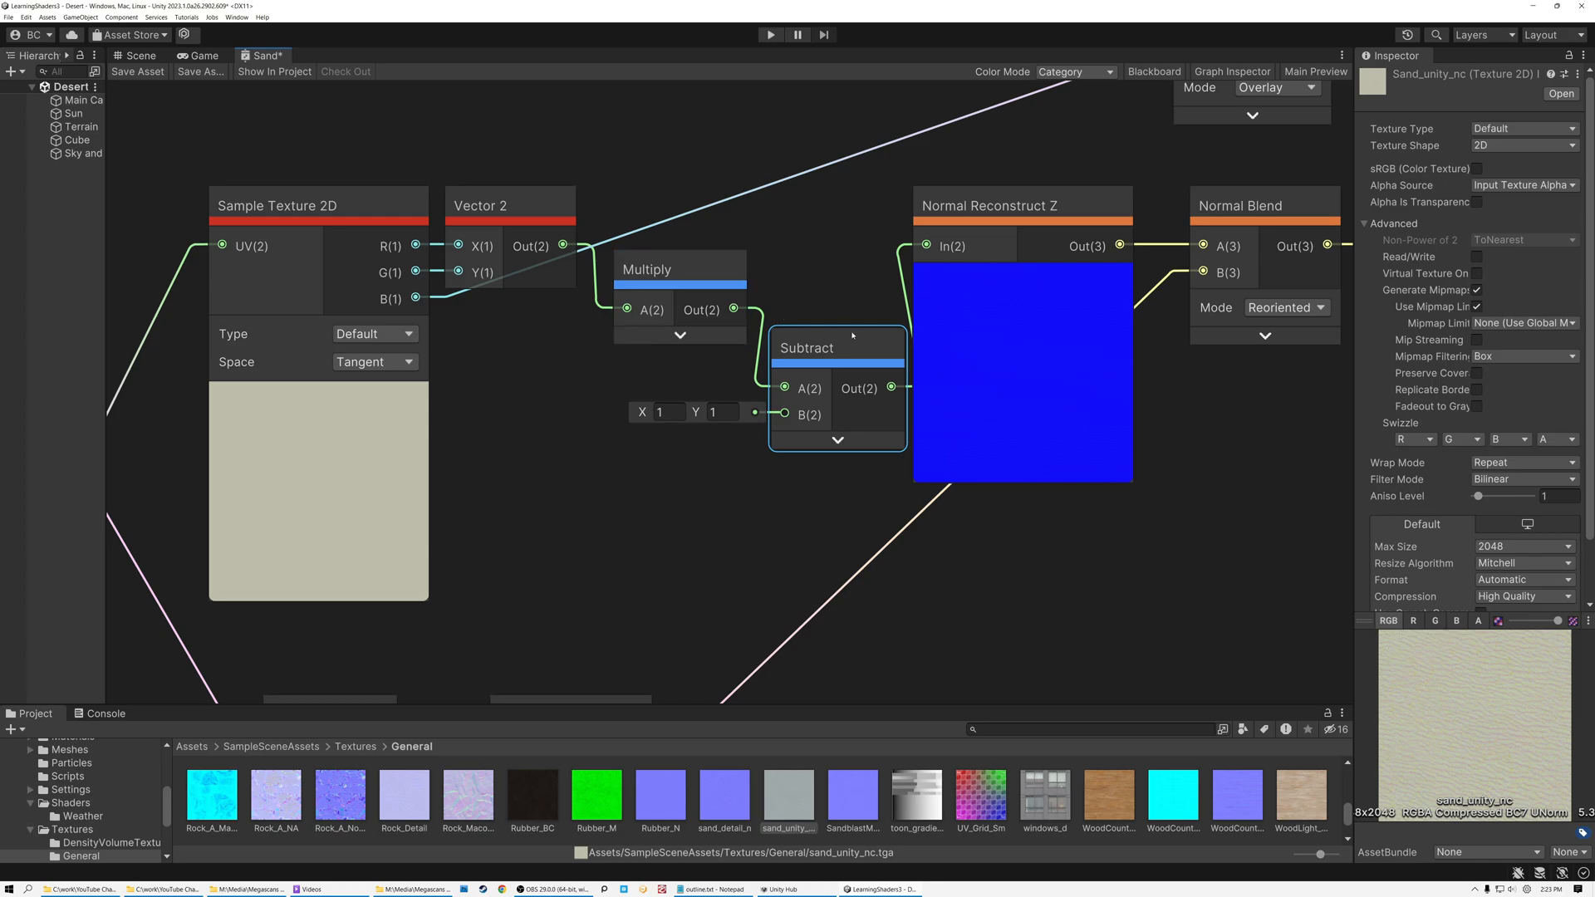
pyautogui.click(891, 349)
pyautogui.moveTo(683, 267); pyautogui.dragTo(659, 202)
pyautogui.moveTo(824, 349); pyautogui.dragTo(791, 206)
pyautogui.moveTo(1017, 274); pyautogui.dragTo(714, 295, button='middle')
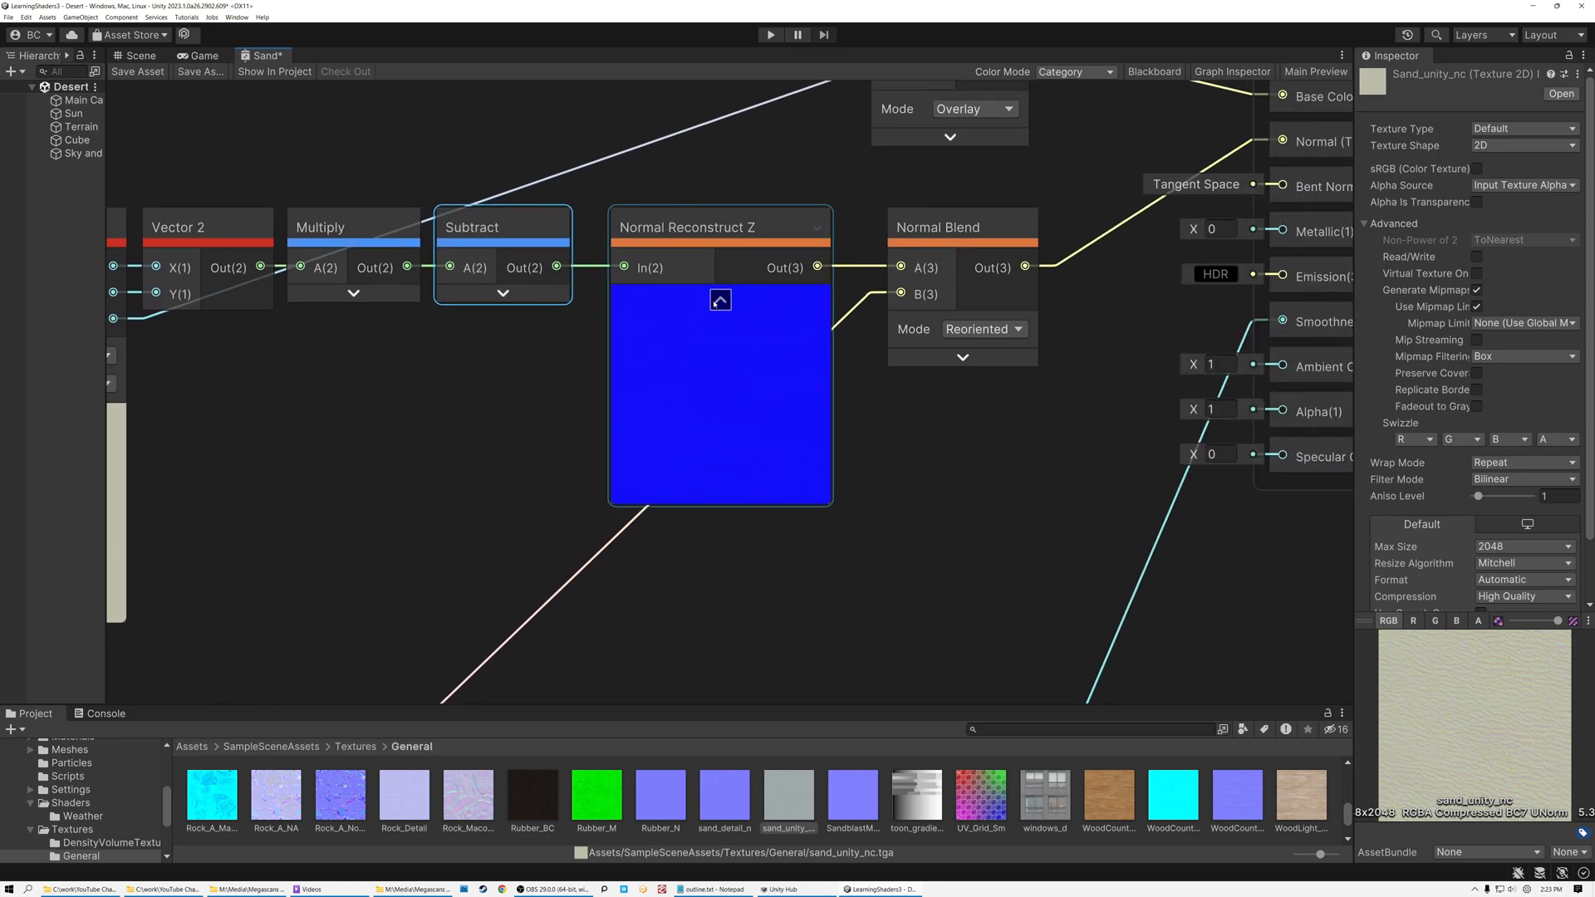
# Examine the Normal Blend node and trace its B input back to the lower Sample Texture 2D
pyautogui.scroll(-3, 702, 299)
pyautogui.click(897, 244)
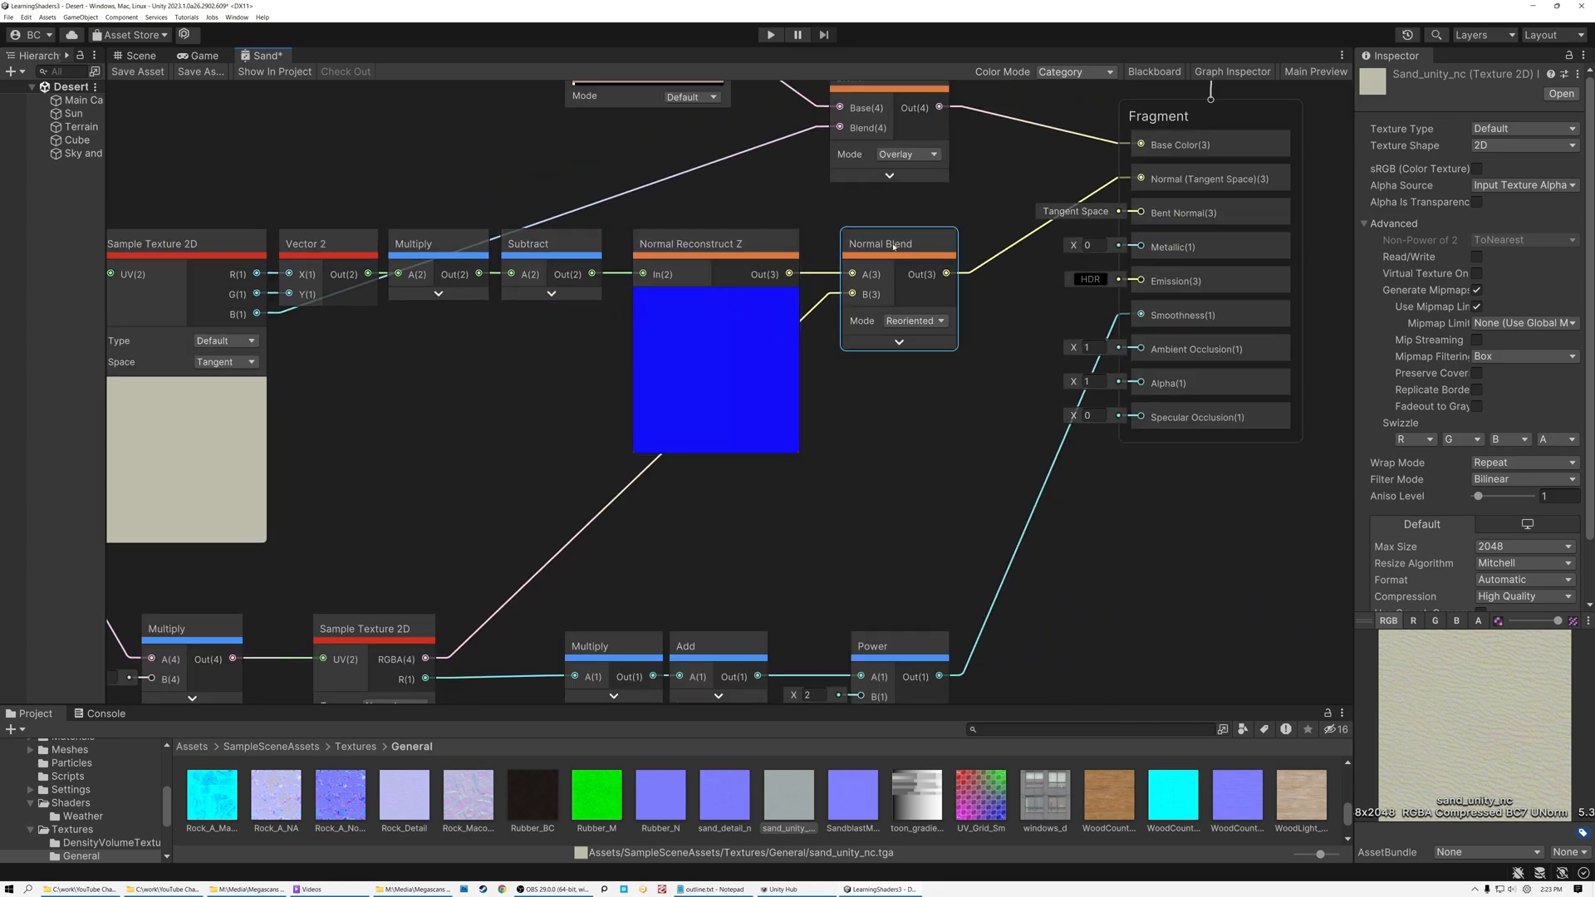
pyautogui.moveTo(526, 513); pyautogui.dragTo(750, 325, button='middle')
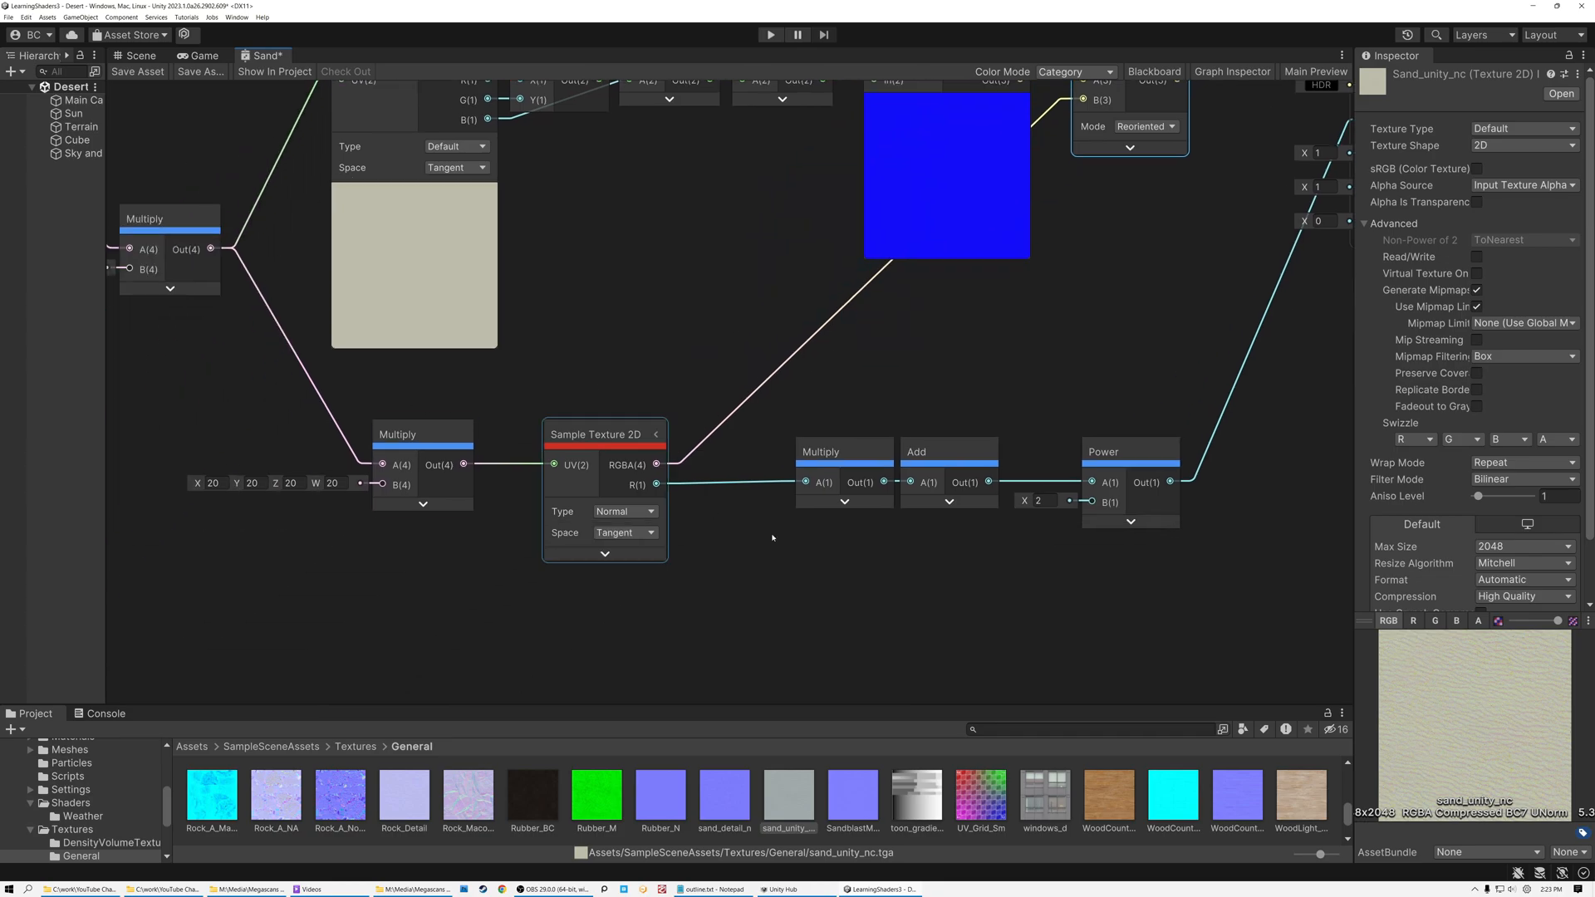
pyautogui.moveTo(765, 244); pyautogui.dragTo(796, 522, button='middle')
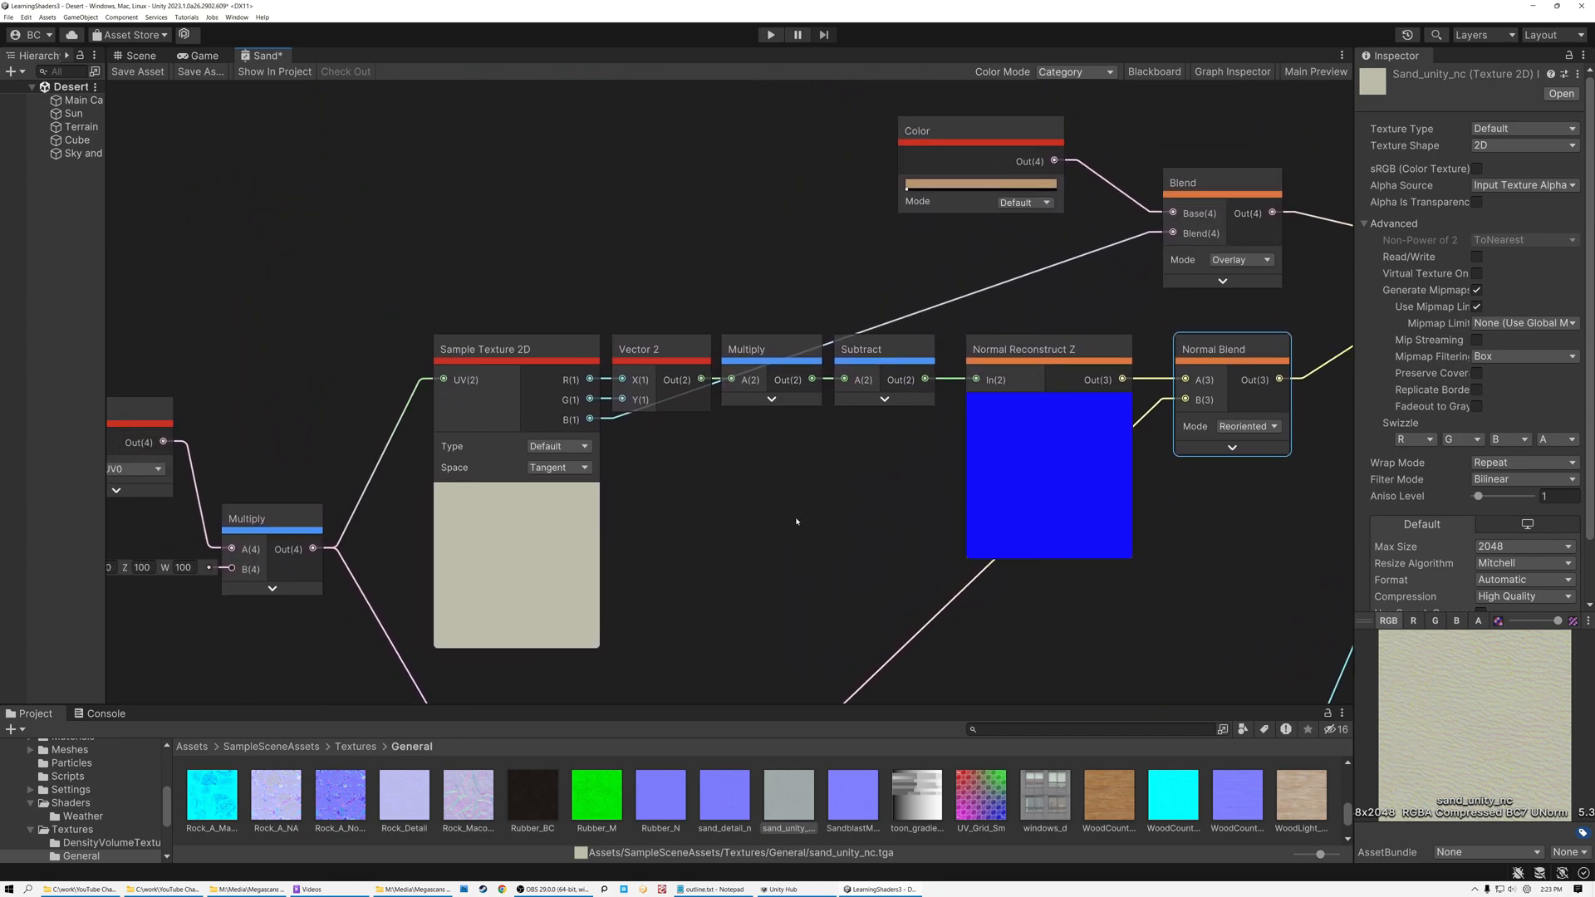
# Examine how the Color node and the upper Sample Texture 2D's B output combine in the Overlay Blend node
pyautogui.scroll(3, 594, 420)
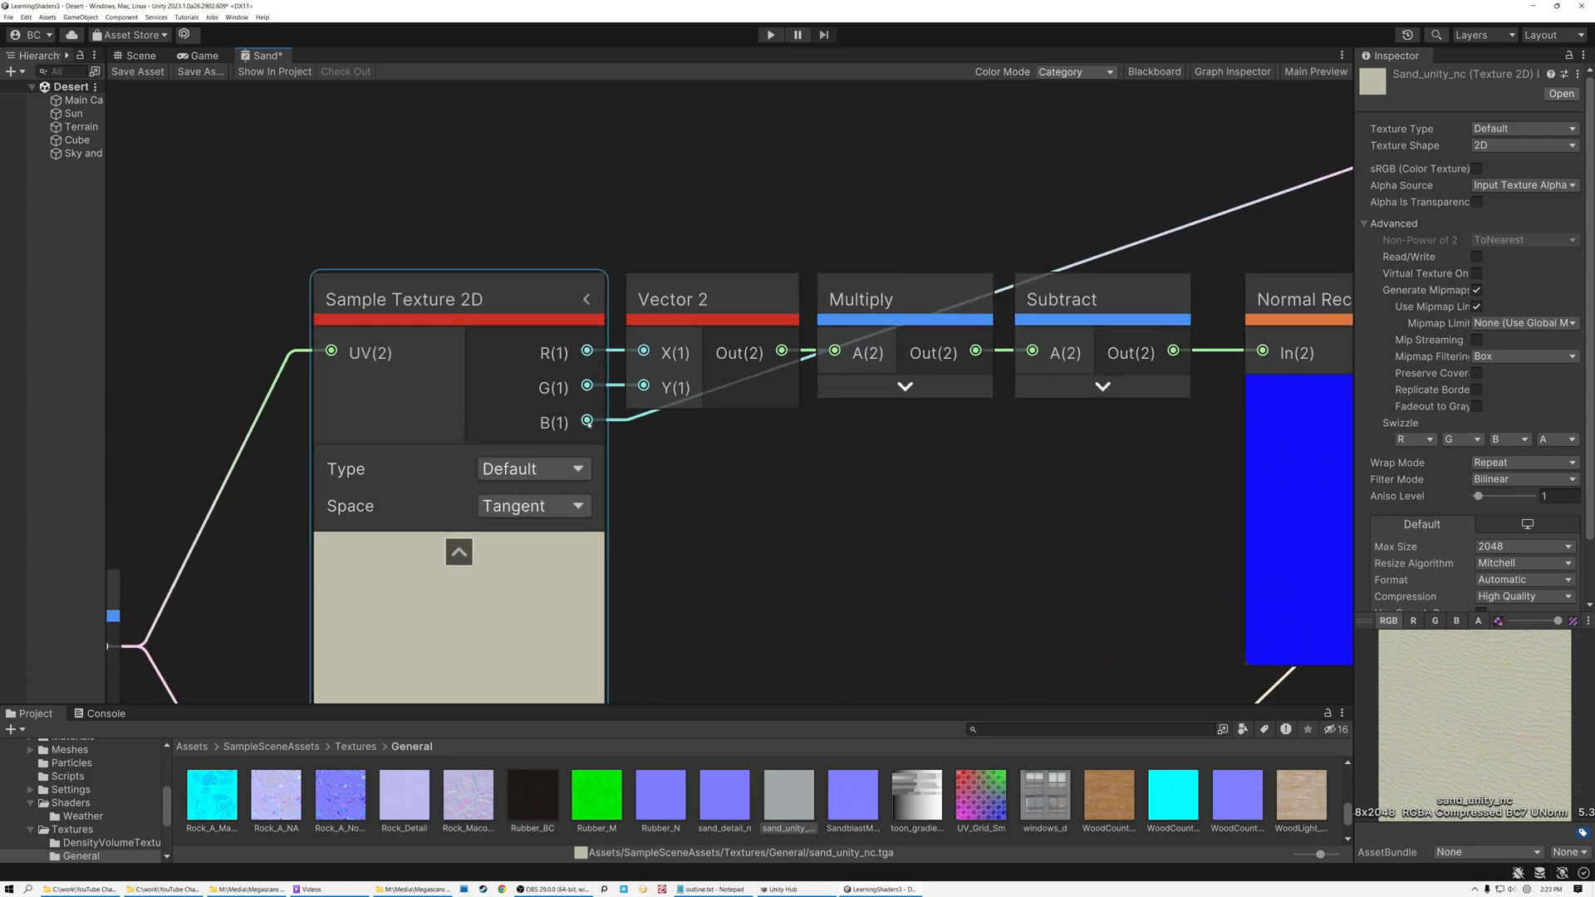
pyautogui.scroll(-1, 588, 423)
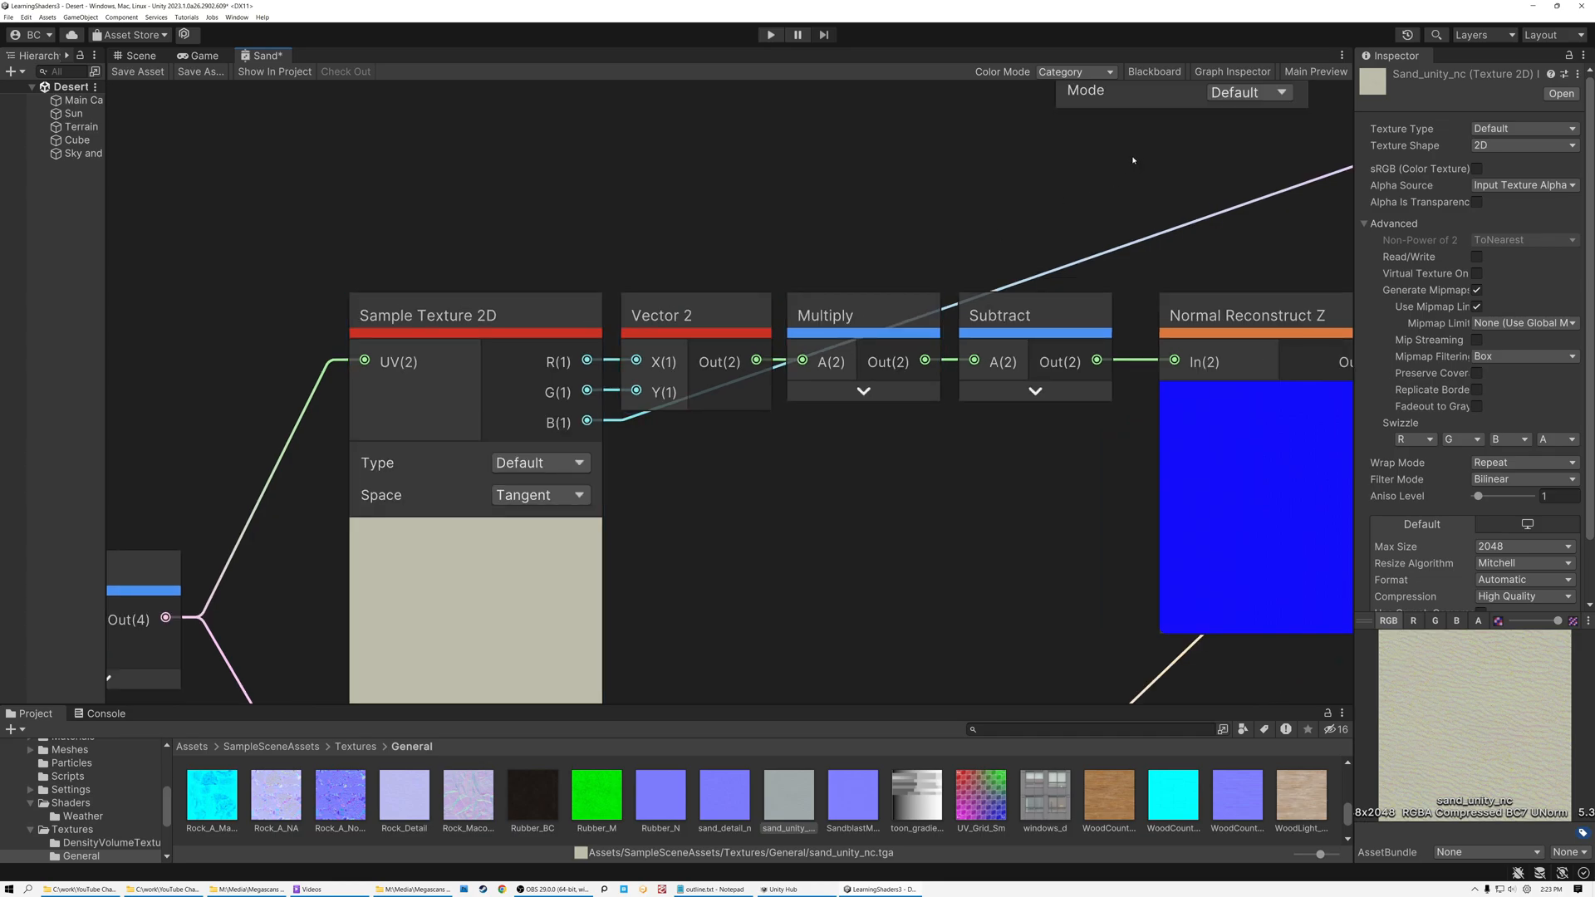
pyautogui.moveTo(1132, 165); pyautogui.dragTo(647, 502, button='middle')
pyautogui.click(656, 432)
pyautogui.scroll(3, 674, 413)
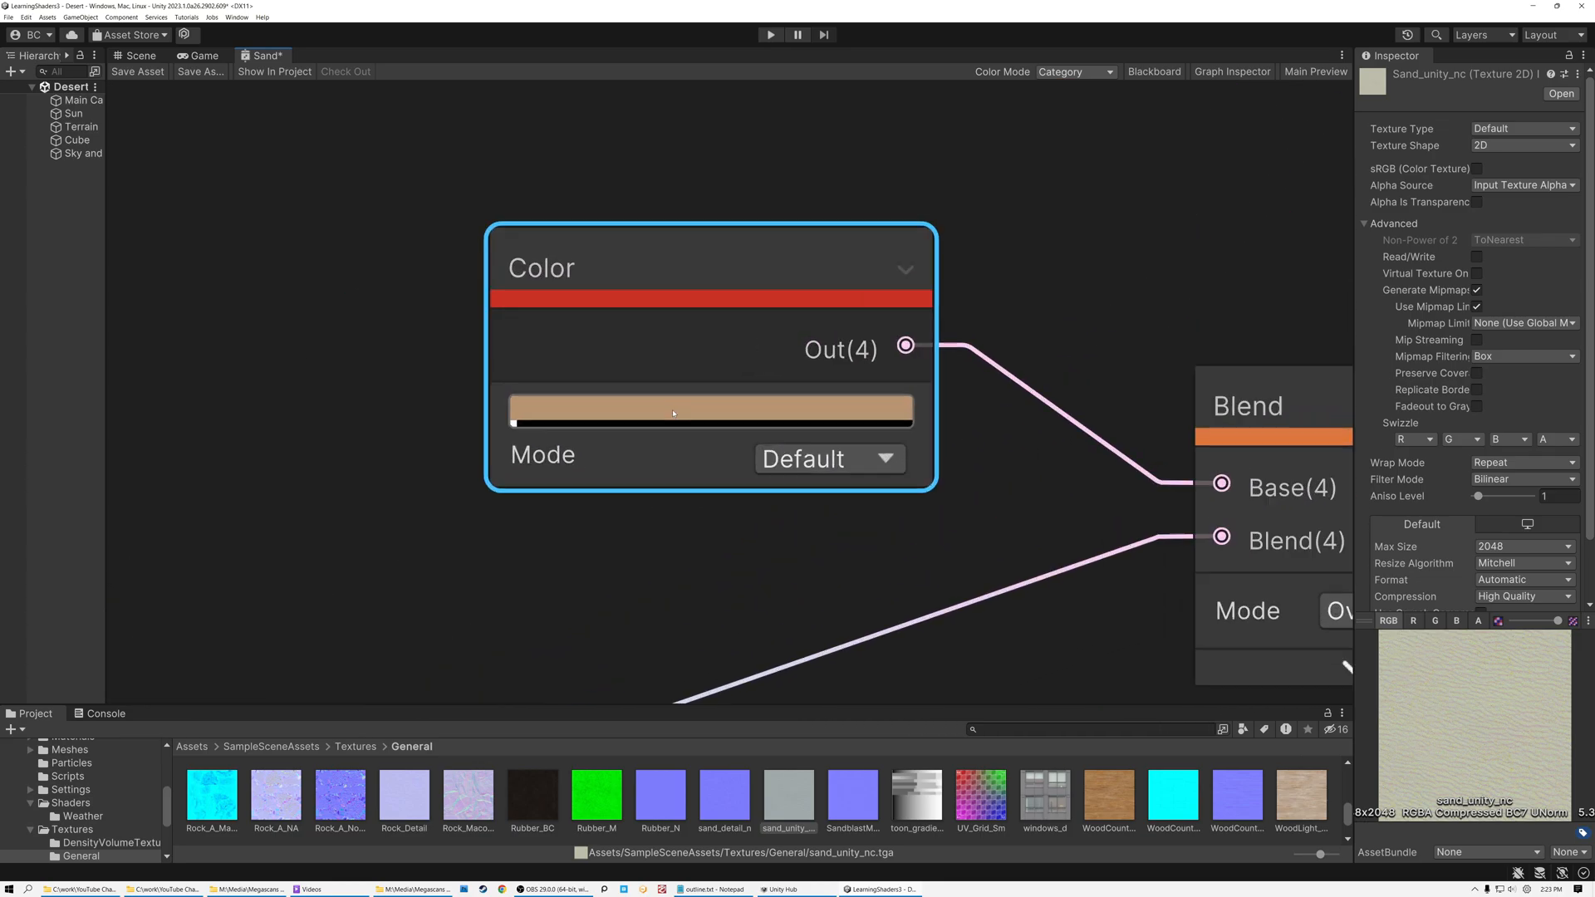
pyautogui.moveTo(918, 520); pyautogui.dragTo(718, 421, button='middle')
pyautogui.scroll(-2, 717, 422)
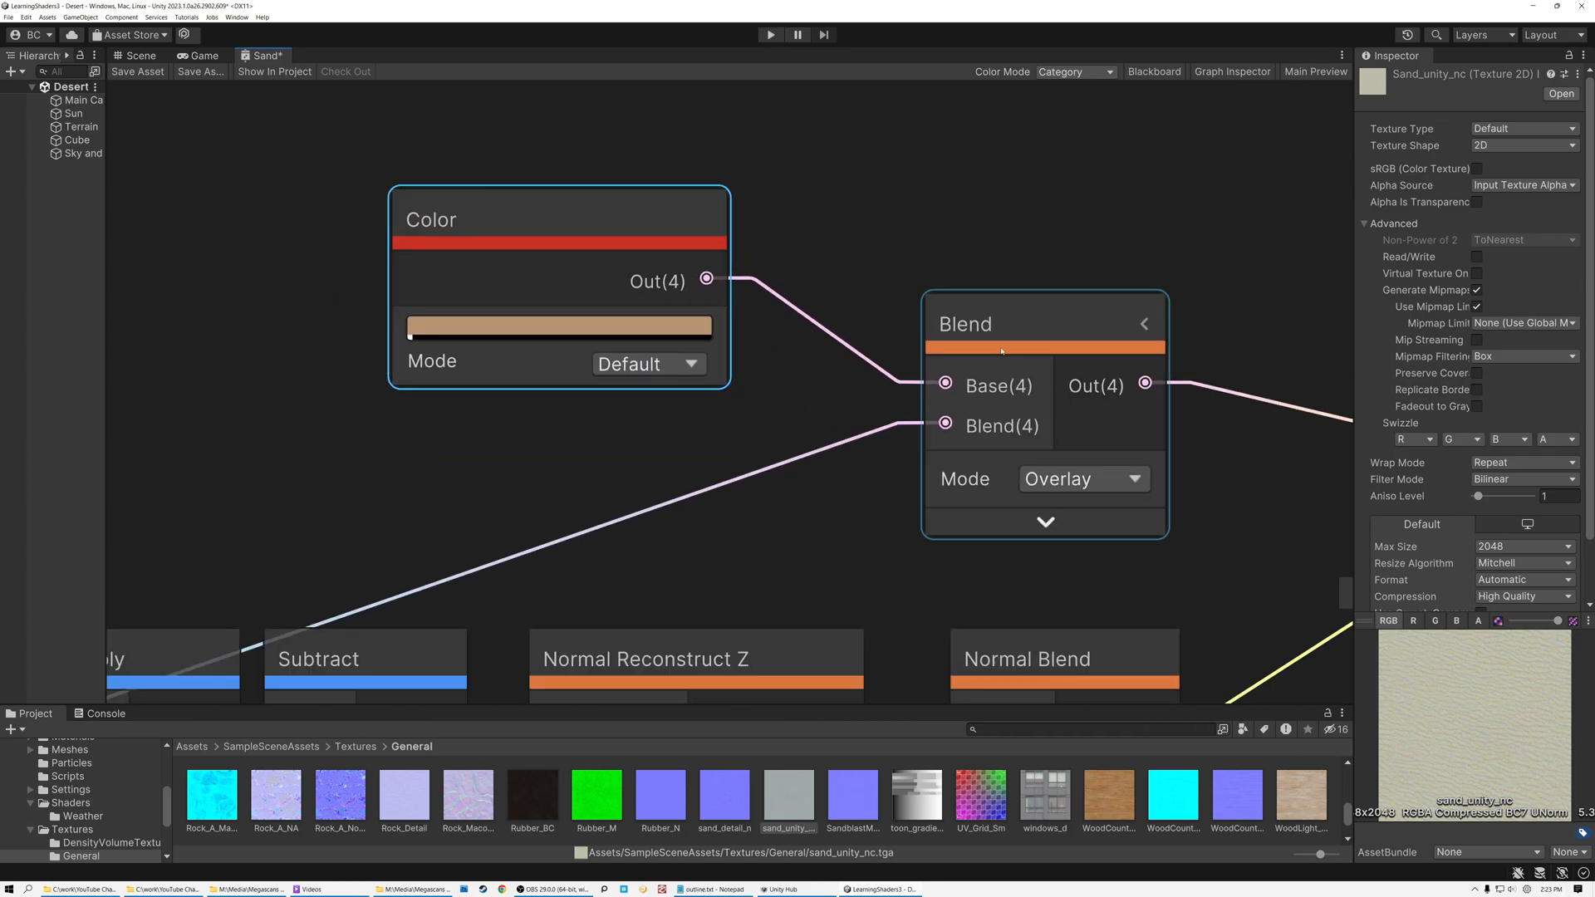
pyautogui.click(1042, 426)
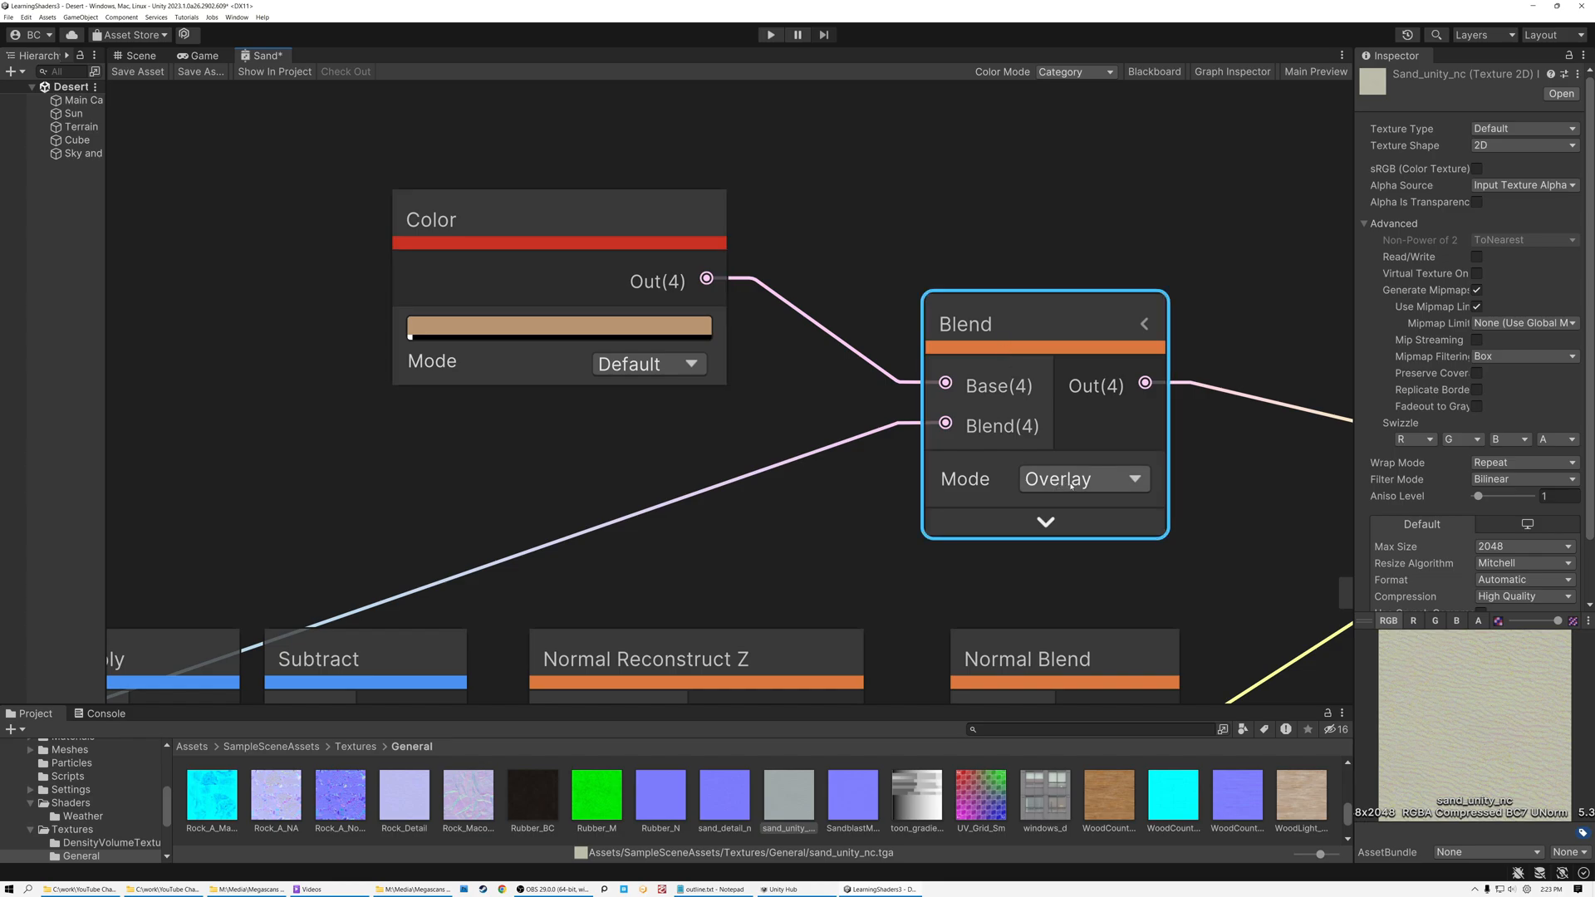
pyautogui.scroll(2, 1071, 484)
pyautogui.scroll(-5, 923, 404)
pyautogui.moveTo(265, 625); pyautogui.dragTo(453, 489, button='middle')
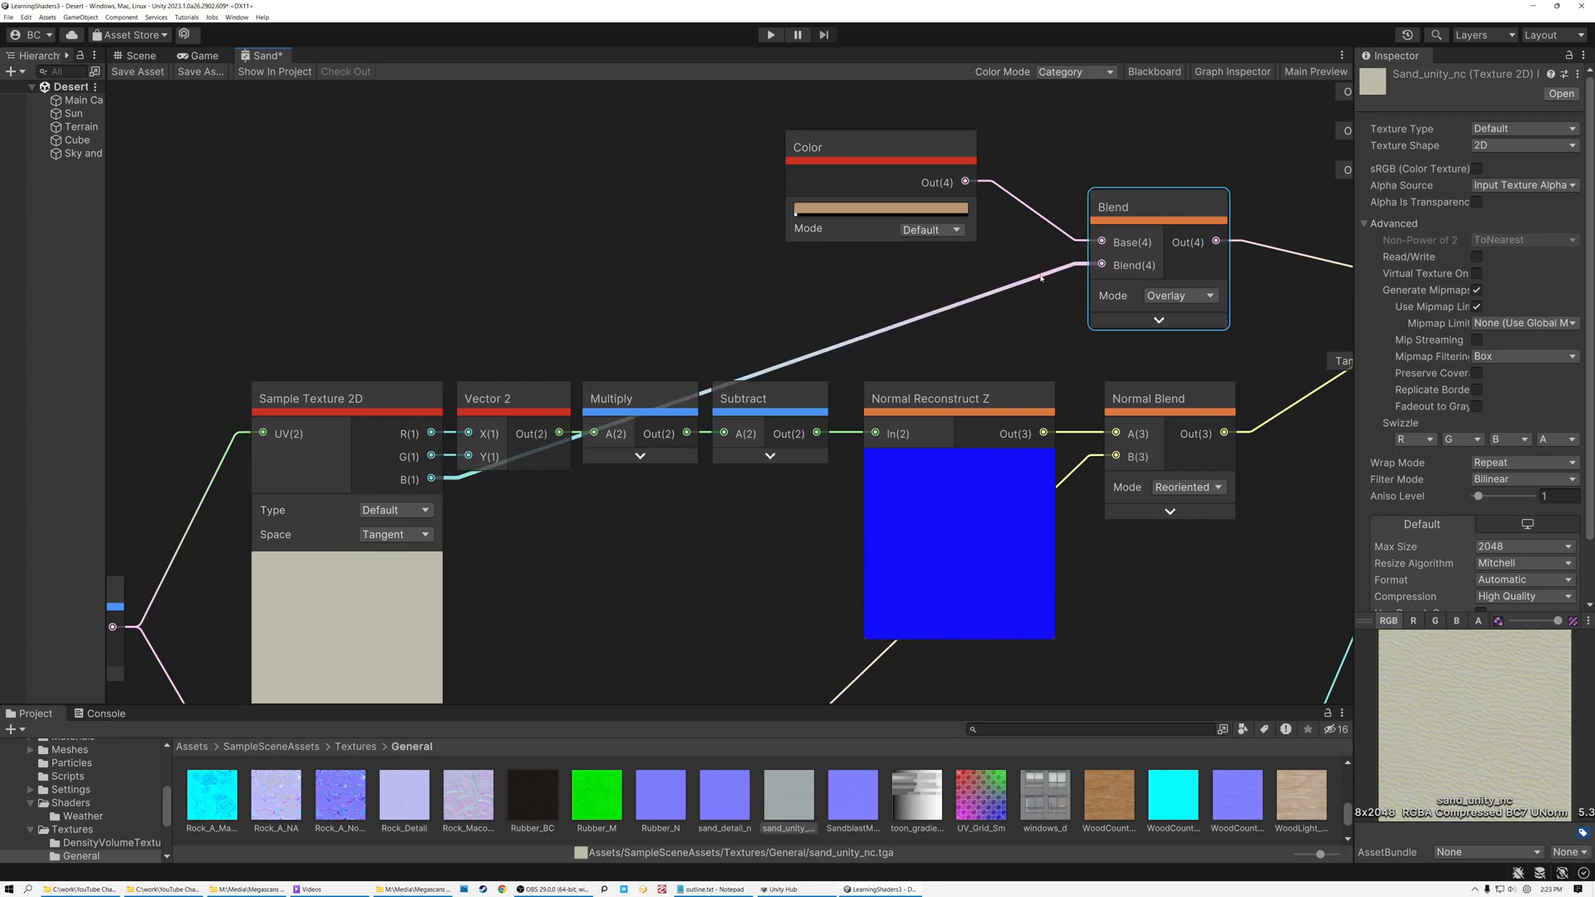
# Look down at the sand surface in the scene view and return to the Sand graph
pyautogui.click(137, 56)
pyautogui.moveTo(700, 265); pyautogui.dragTo(750, 360, button='right')
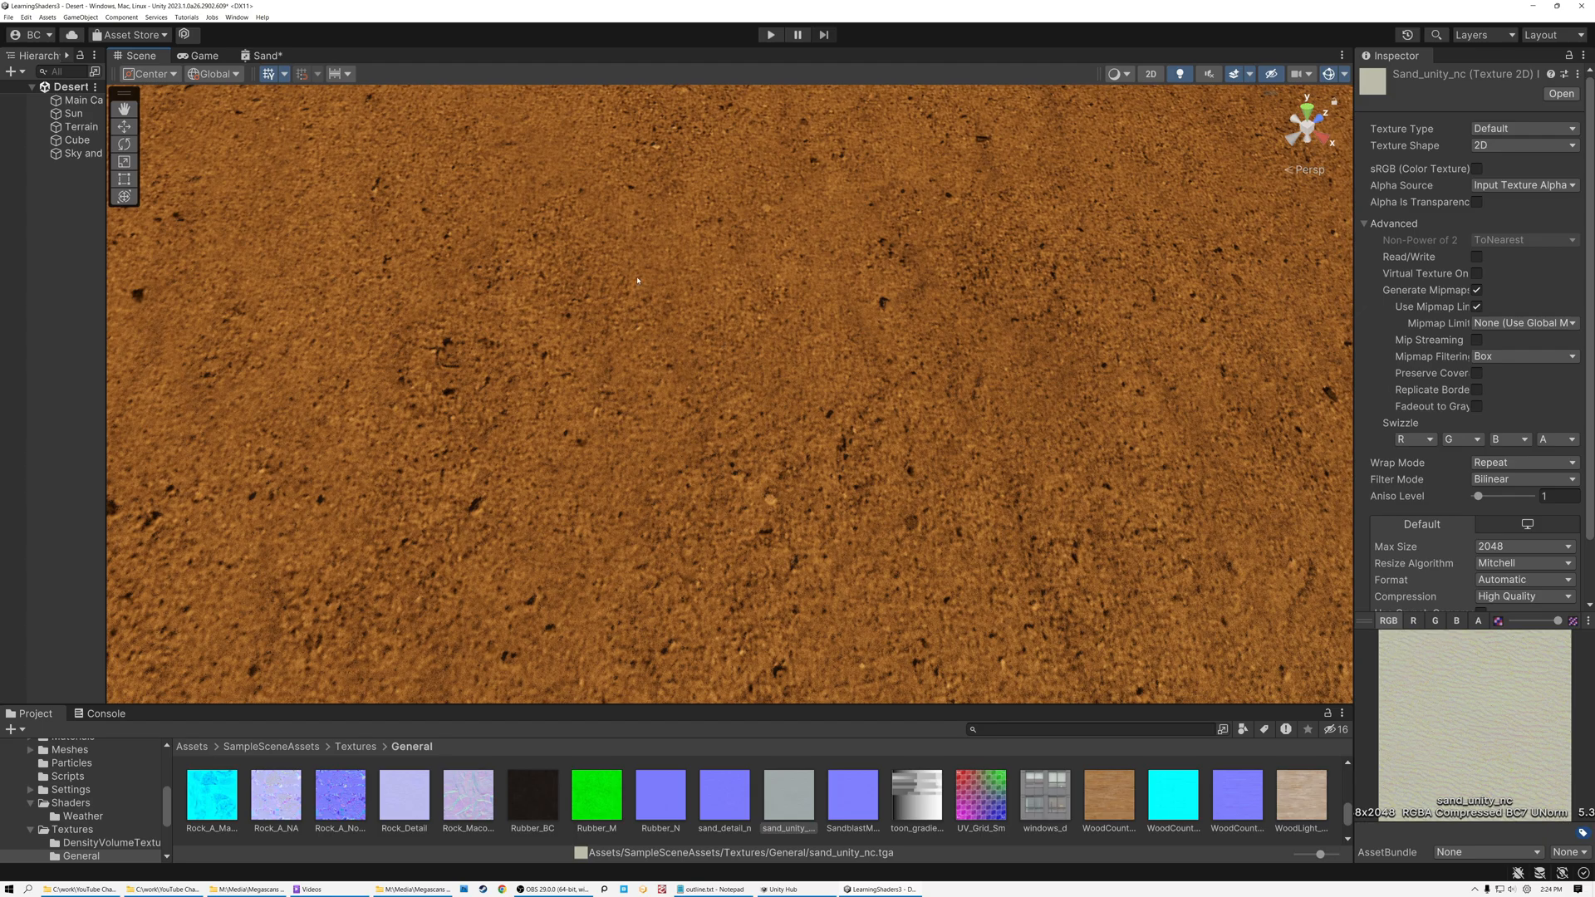
pyautogui.click(263, 57)
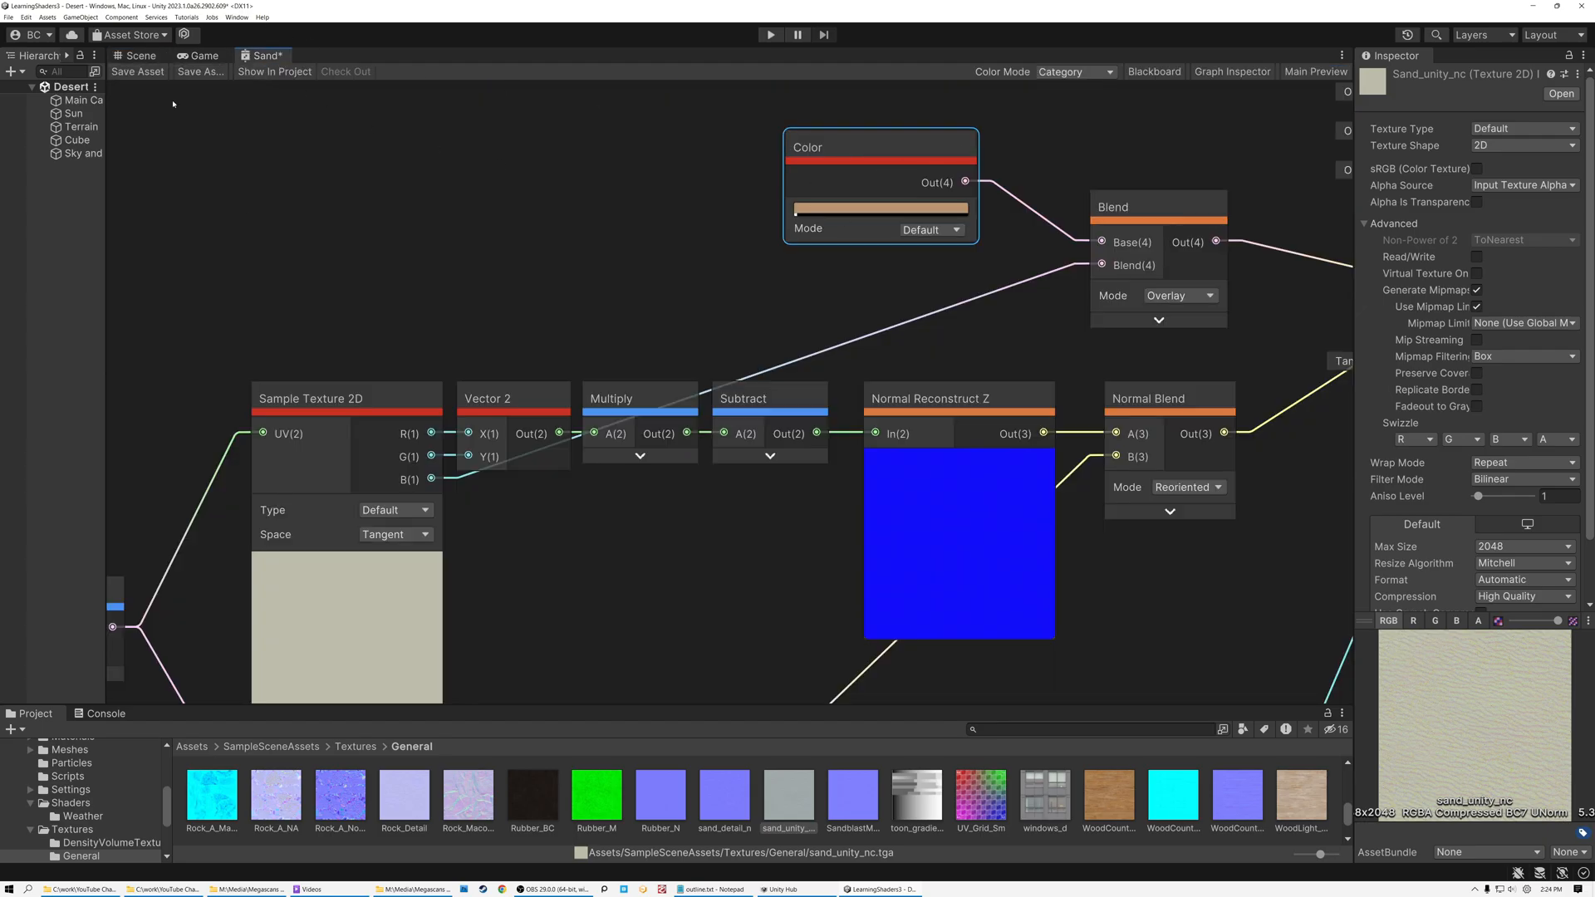
# Inspect the upper Sample Texture 2D's B output through a temporary Preview node and delete that node
pyautogui.press('space')
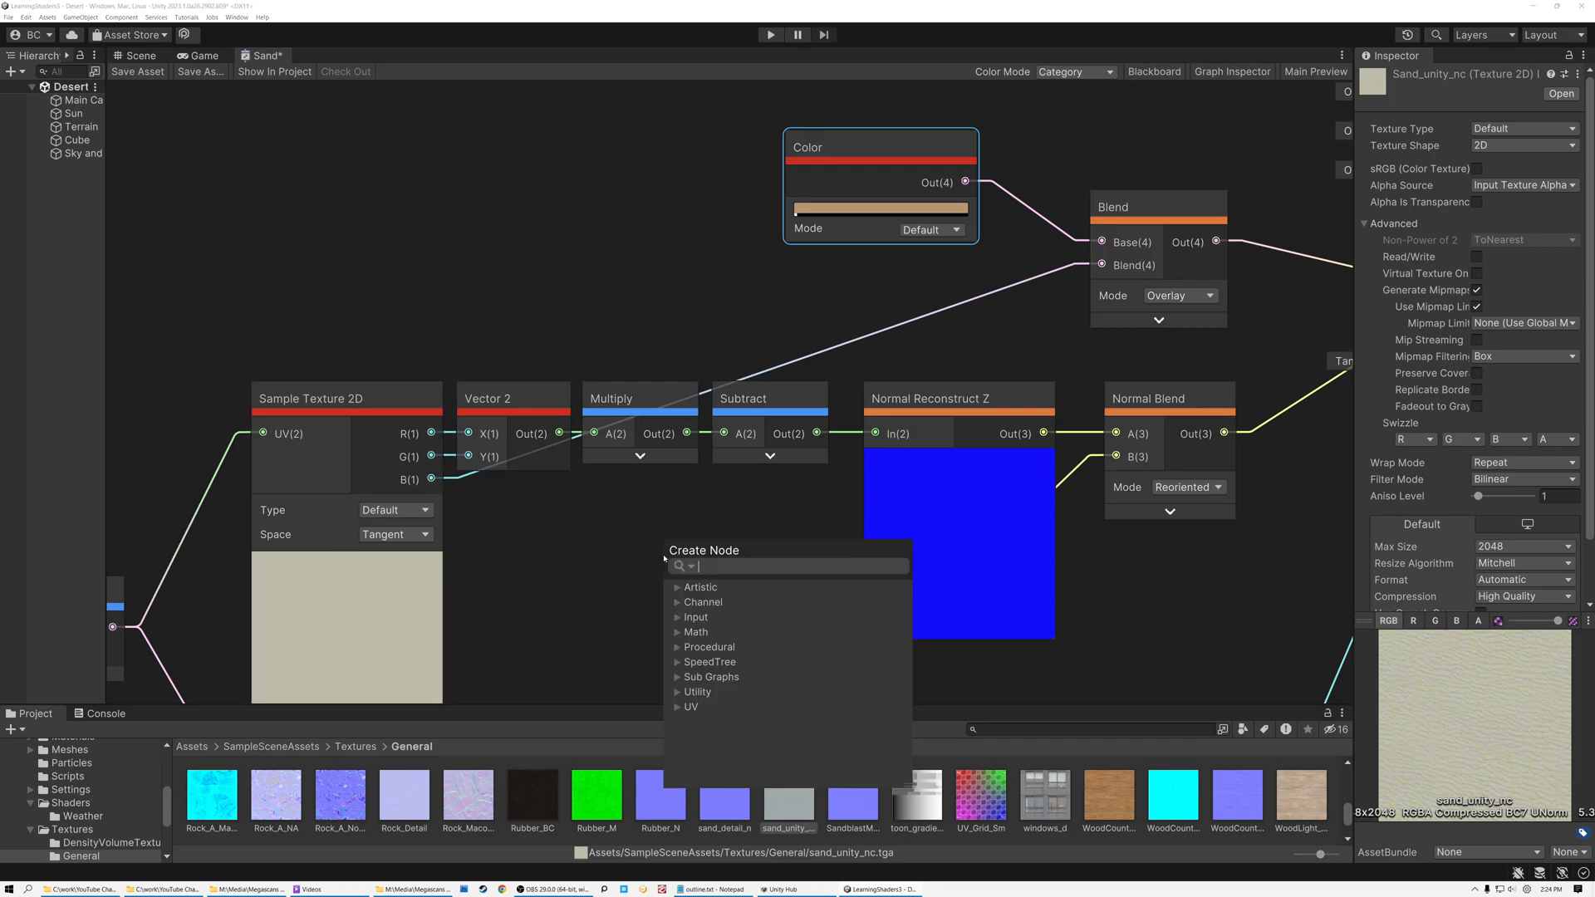
pyautogui.write('prev')
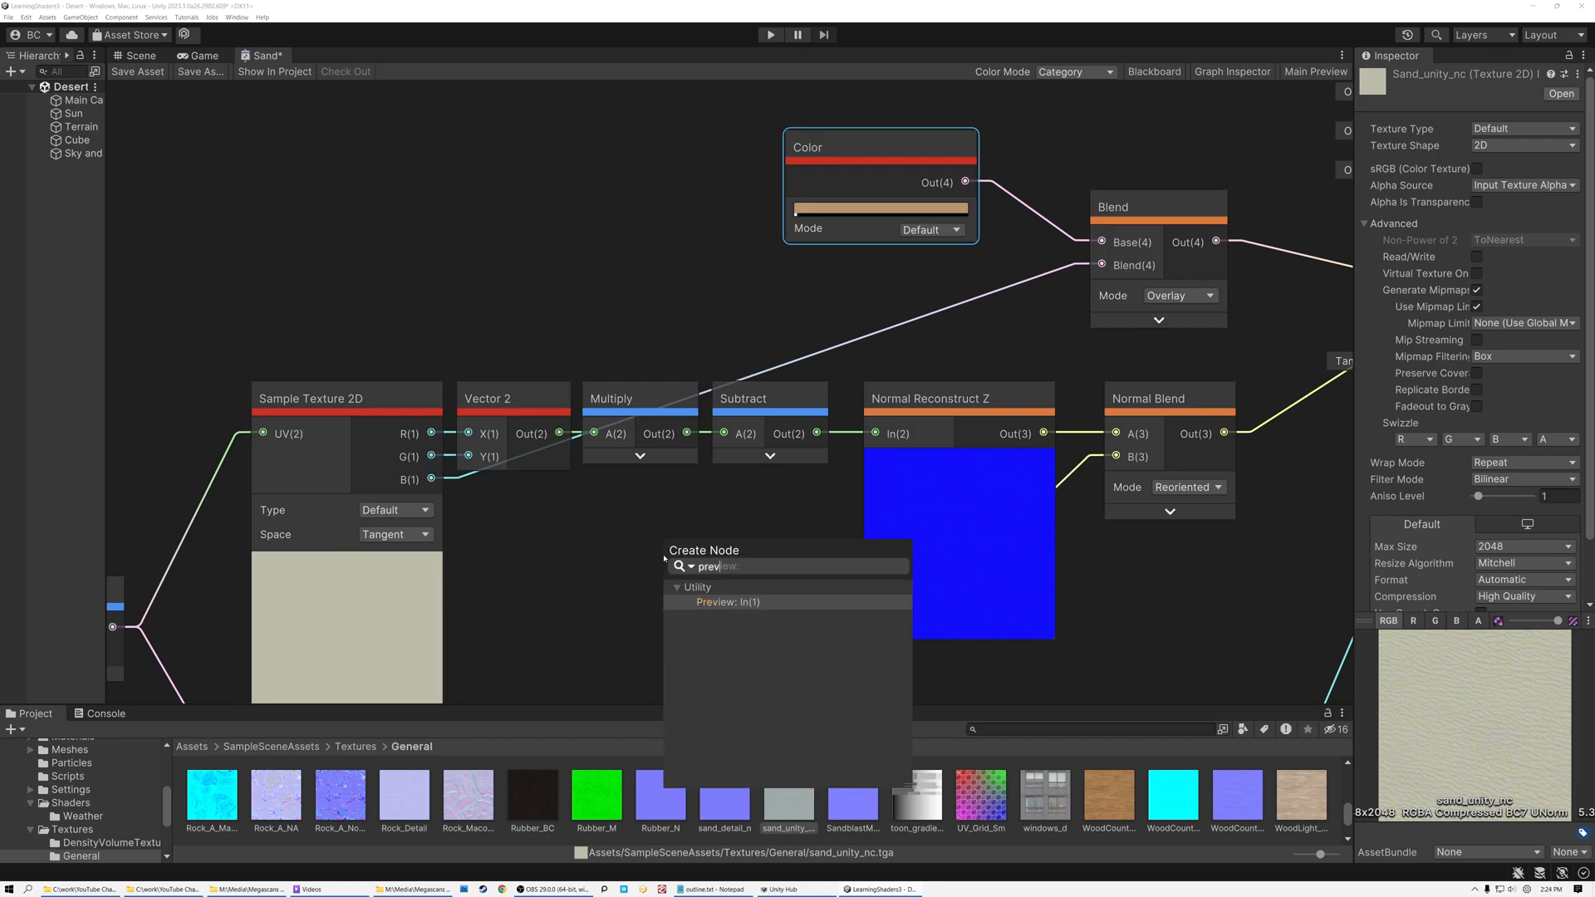
pyautogui.click(710, 603)
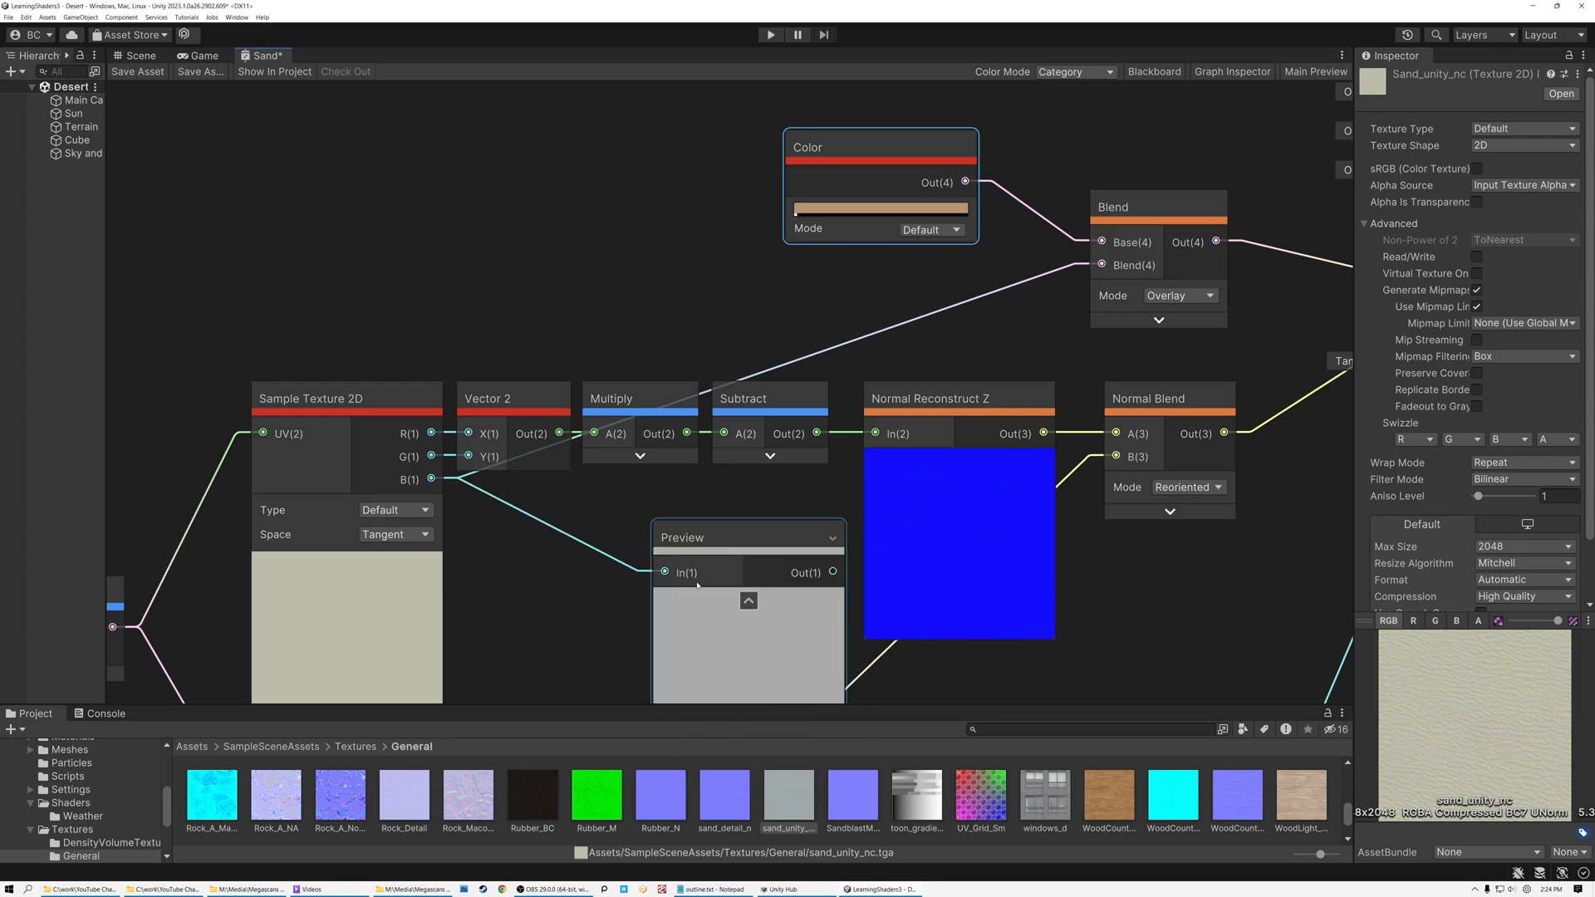
pyautogui.moveTo(701, 678); pyautogui.dragTo(666, 407, button='middle')
pyautogui.scroll(5, 666, 407)
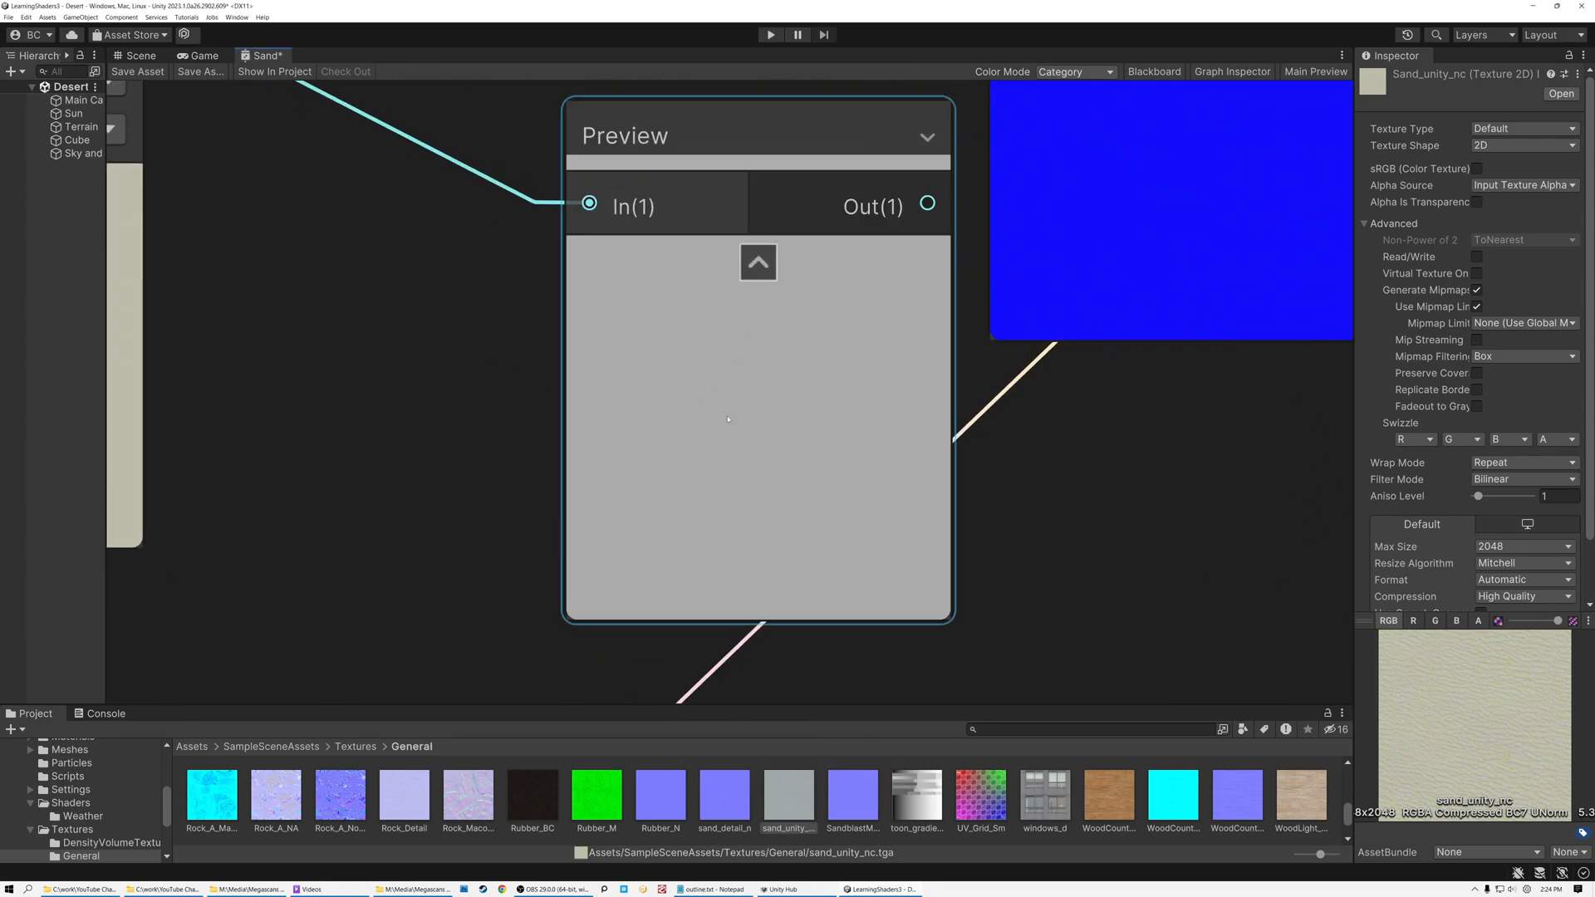
pyautogui.scroll(-3, 727, 416)
pyautogui.moveTo(480, 353); pyautogui.dragTo(1079, 412, button='middle')
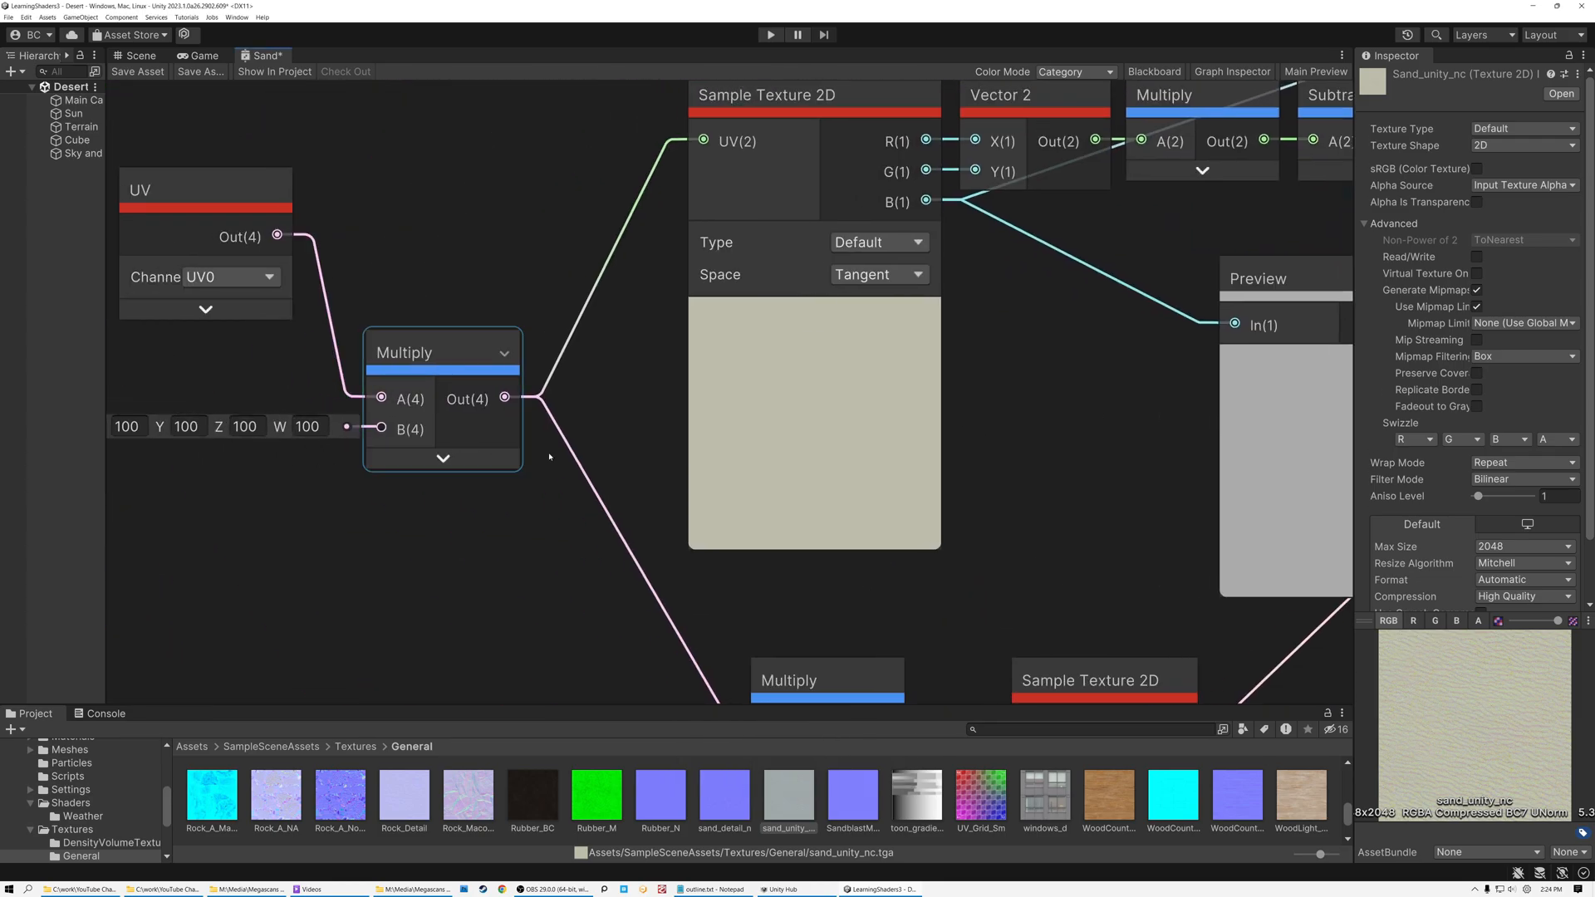
pyautogui.moveTo(1338, 310); pyautogui.dragTo(933, 333, button='middle')
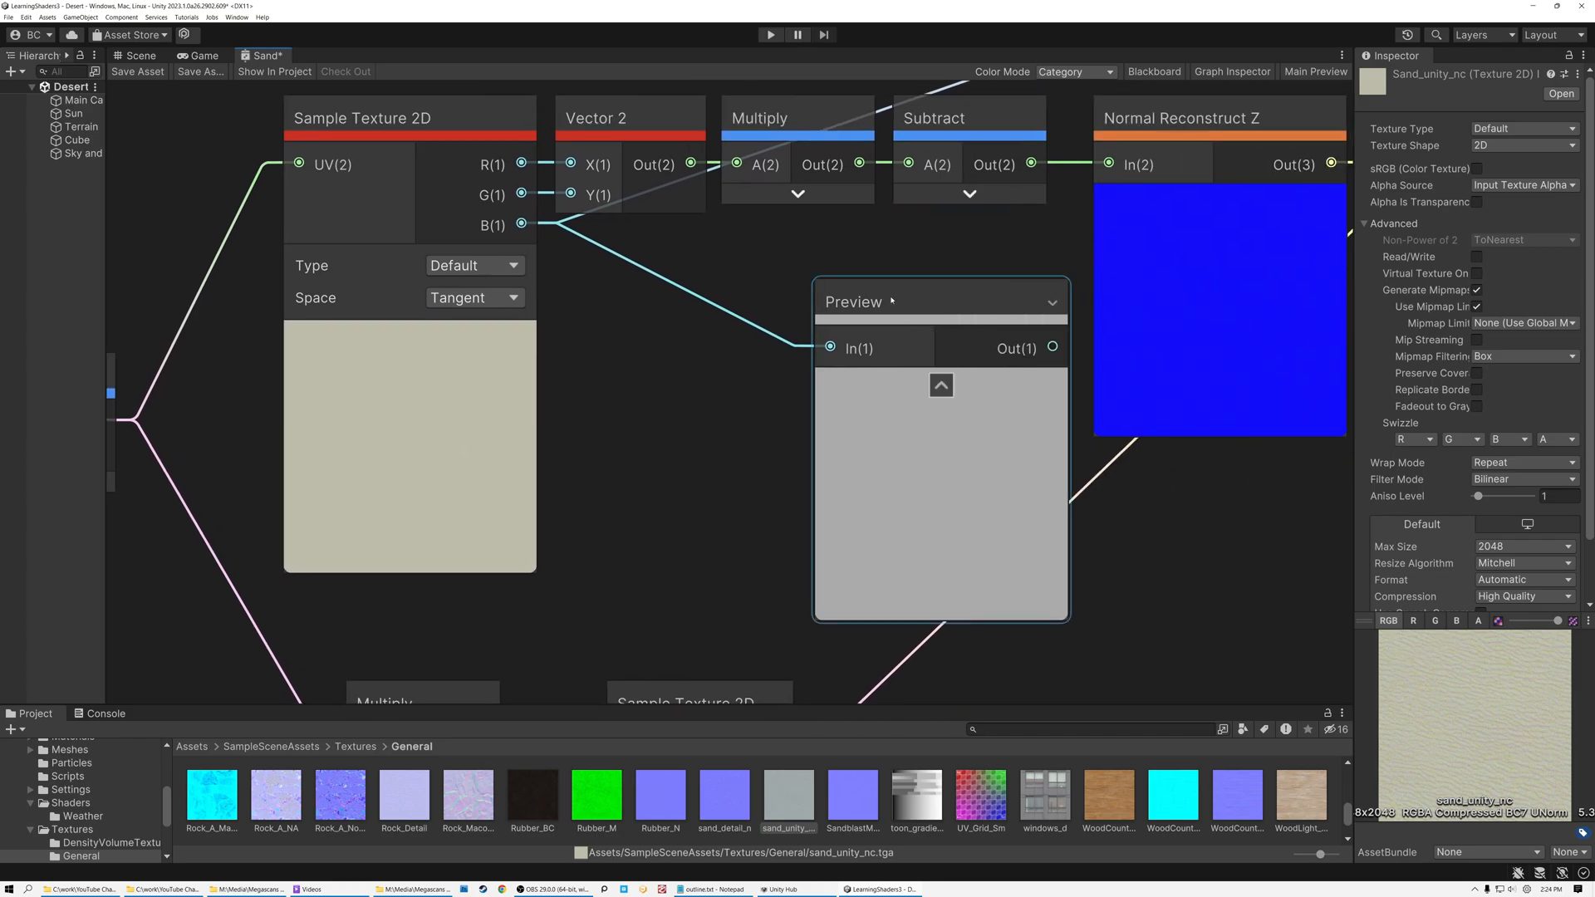
pyautogui.press('Delete')
# Select the Color and Blend nodes, and after them the row of nodes from the upper Sample Texture 2D to Normal Blend
pyautogui.scroll(-3, 843, 346)
pyautogui.moveTo(872, 363); pyautogui.dragTo(492, 485, button='middle')
pyautogui.moveTo(513, 132); pyautogui.dragTo(836, 276)
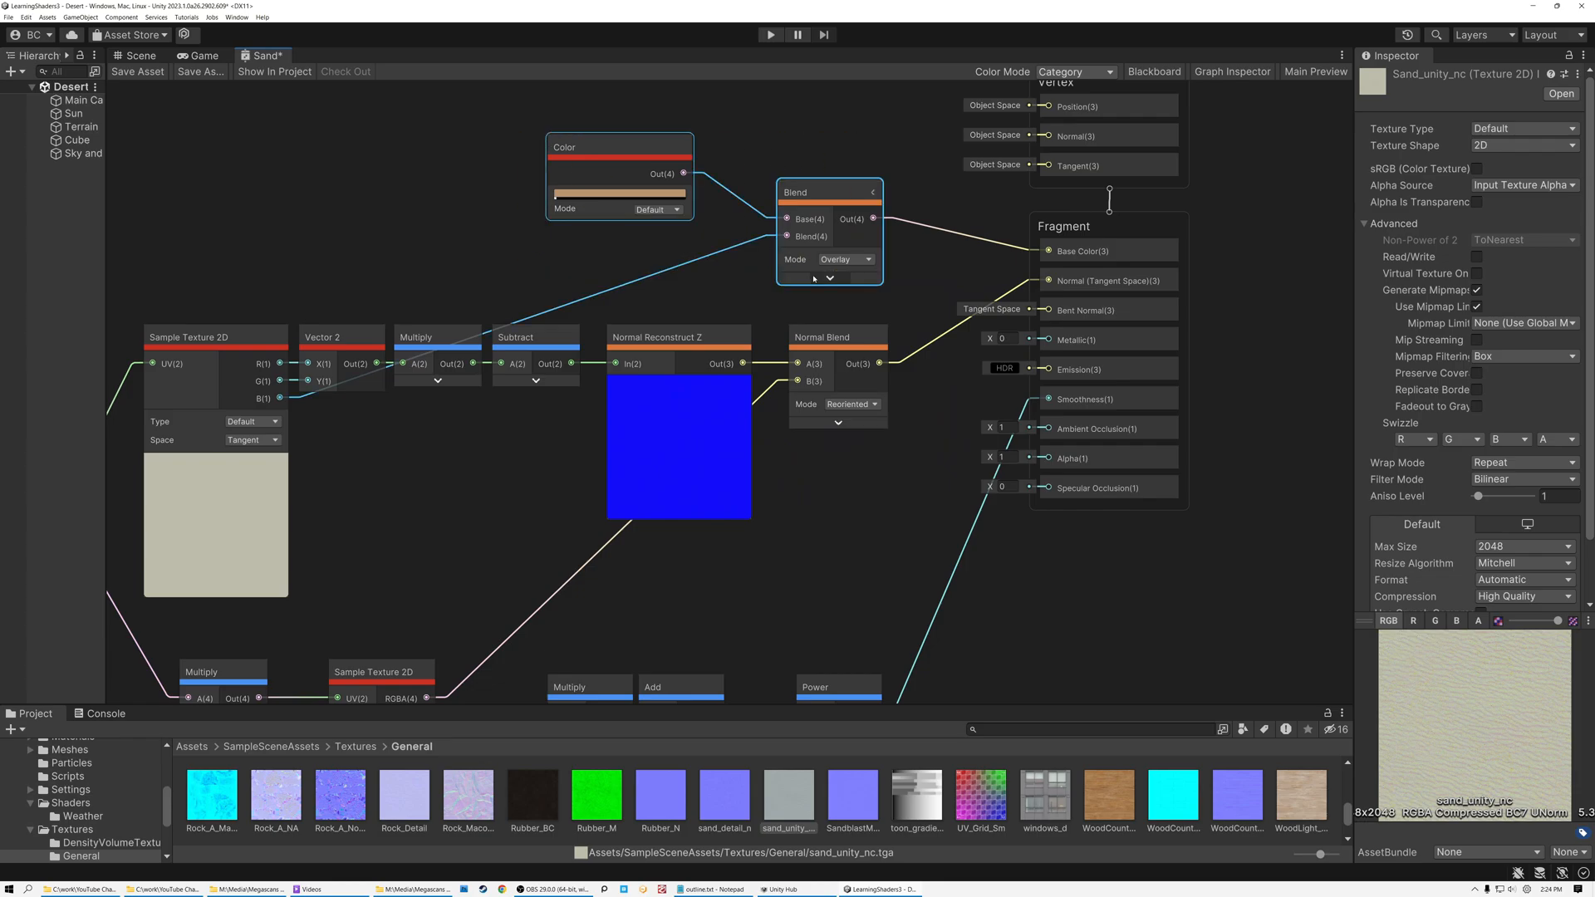
pyautogui.moveTo(695, 301); pyautogui.dragTo(887, 197, button='middle')
pyautogui.moveTo(451, 206); pyautogui.dragTo(1062, 320)
# Expand the lower Sample Texture 2D node, examine the sand_detail_n texture's import settings and preview, and collapse the node again
pyautogui.moveTo(624, 462); pyautogui.dragTo(747, 258, button='middle')
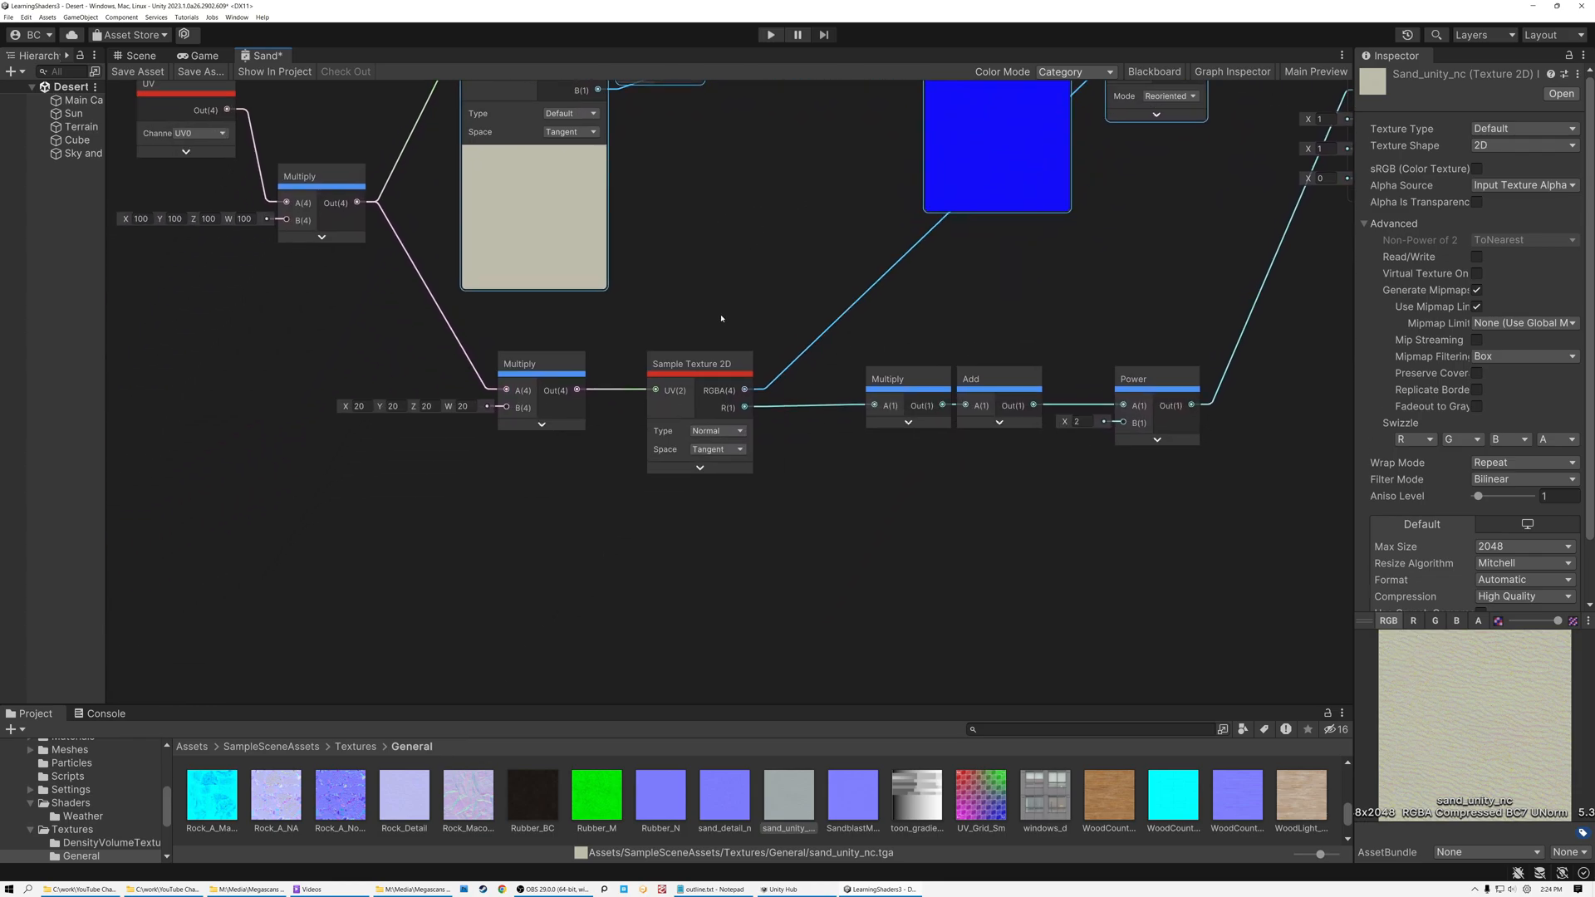
pyautogui.scroll(4, 709, 319)
pyautogui.click(762, 401)
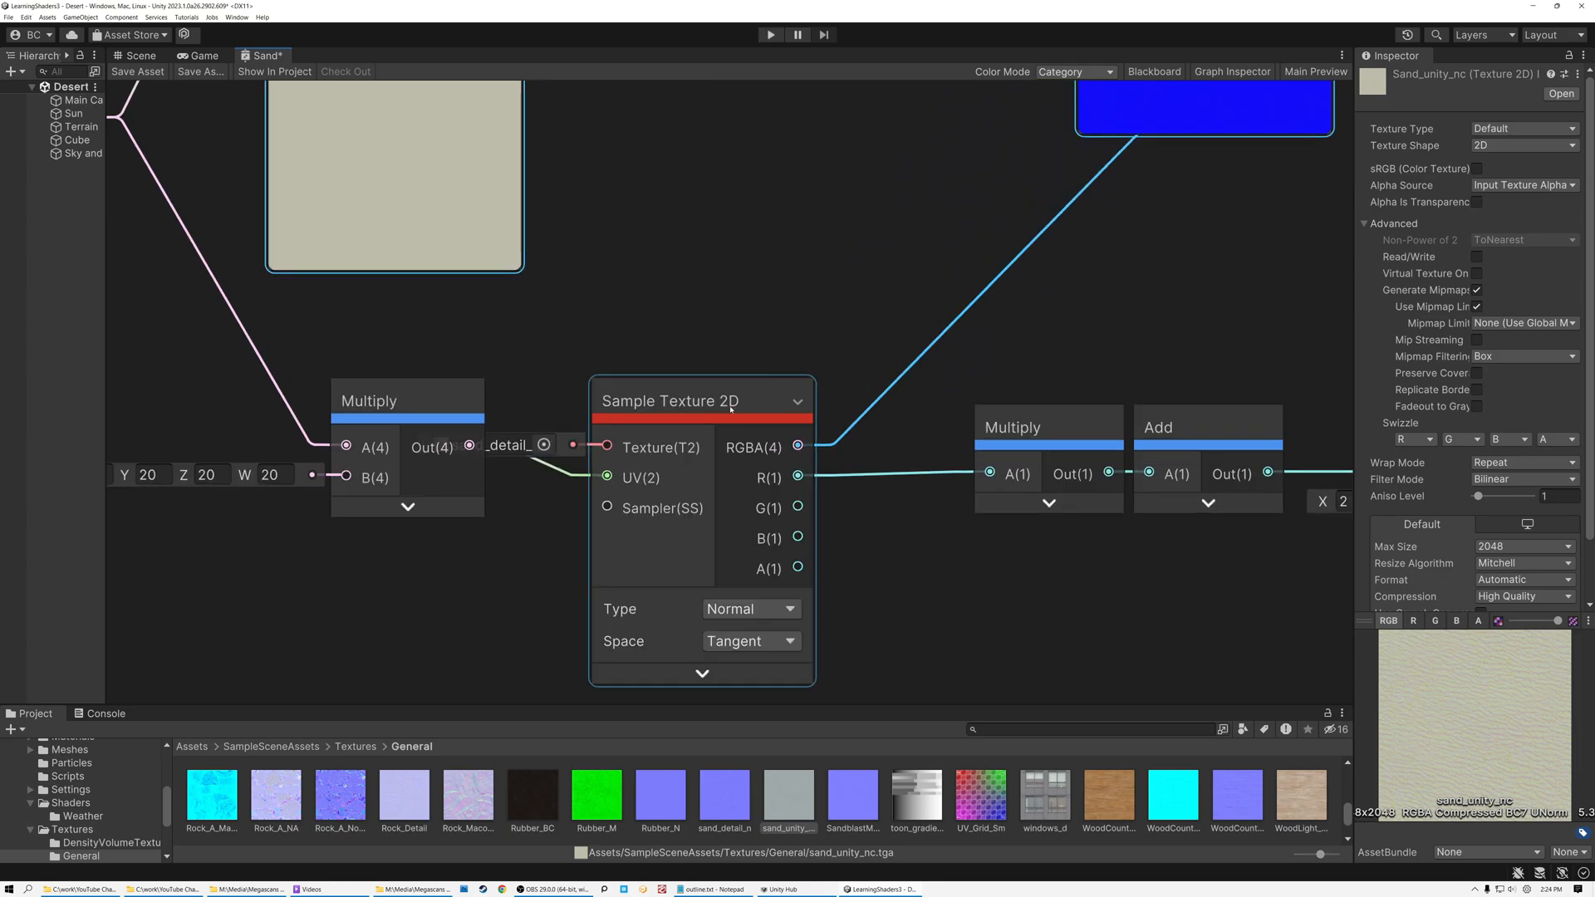
pyautogui.moveTo(662, 429); pyautogui.dragTo(713, 324, button='middle')
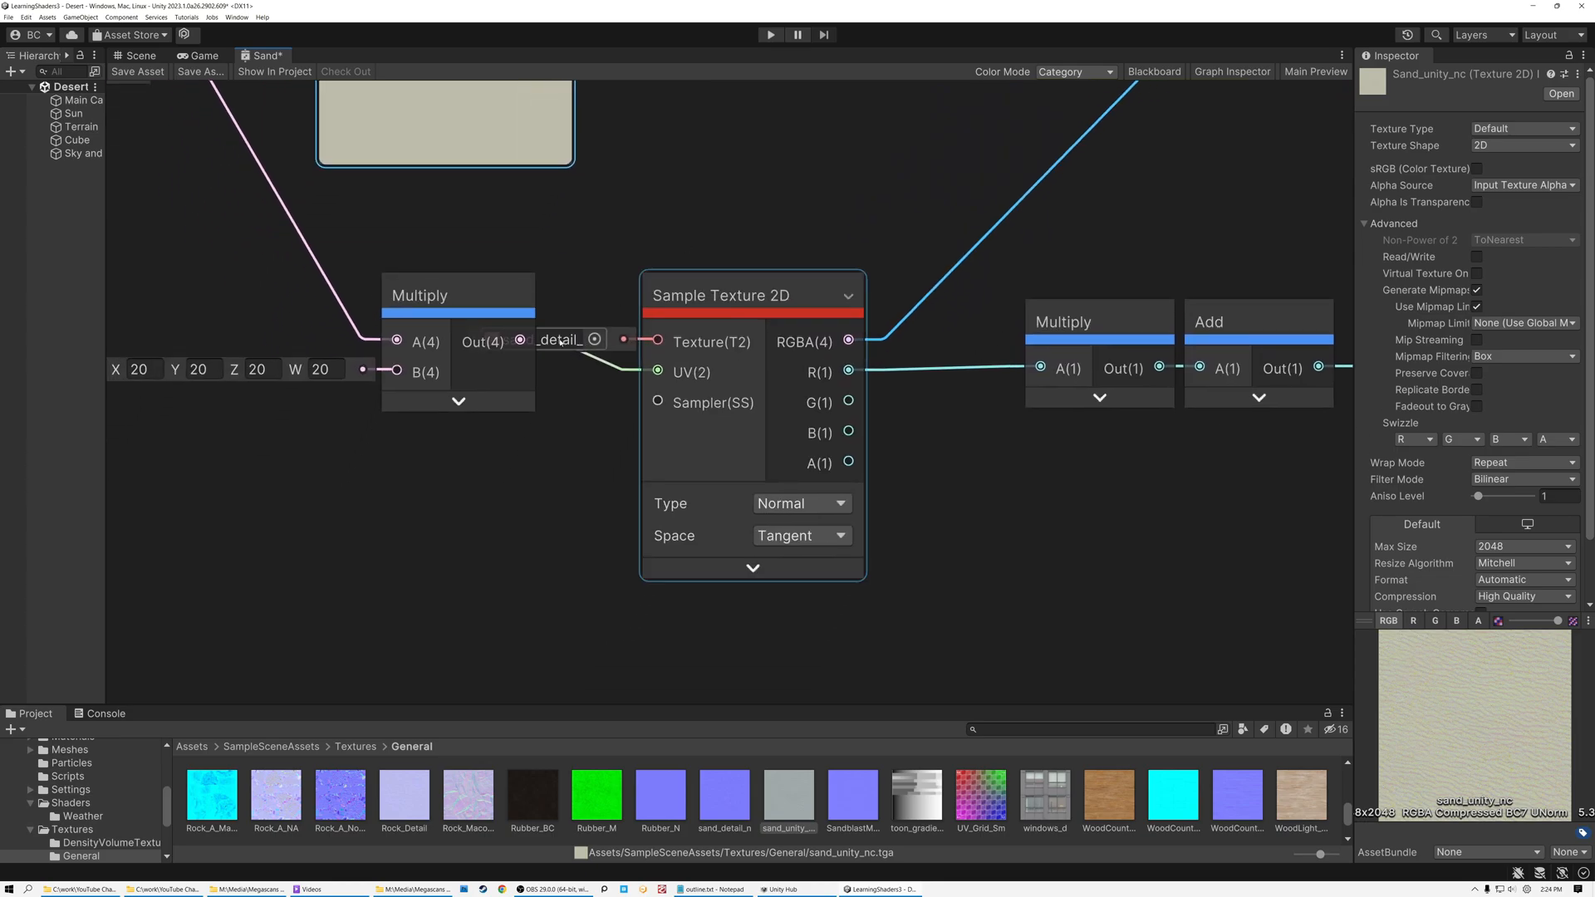
pyautogui.click(724, 797)
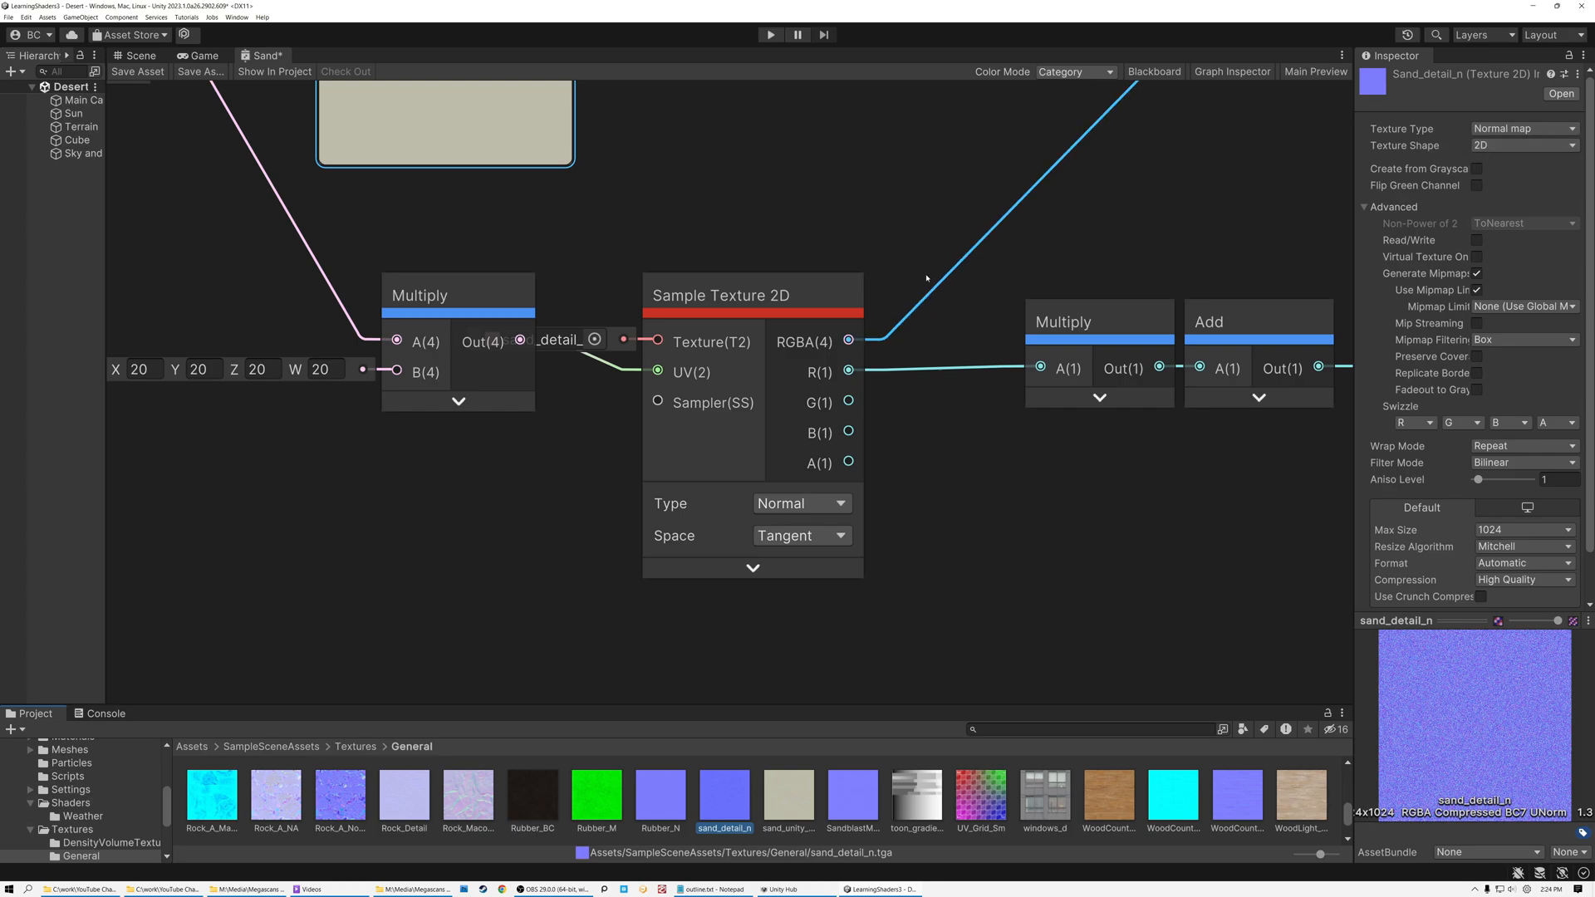
pyautogui.scroll(-2, 933, 274)
pyautogui.click(868, 294)
# Trace the upper texture's R and G channels and the lower texture's RGBA output into the Normal Blend node
pyautogui.moveTo(522, 75); pyautogui.dragTo(512, 332, button='middle')
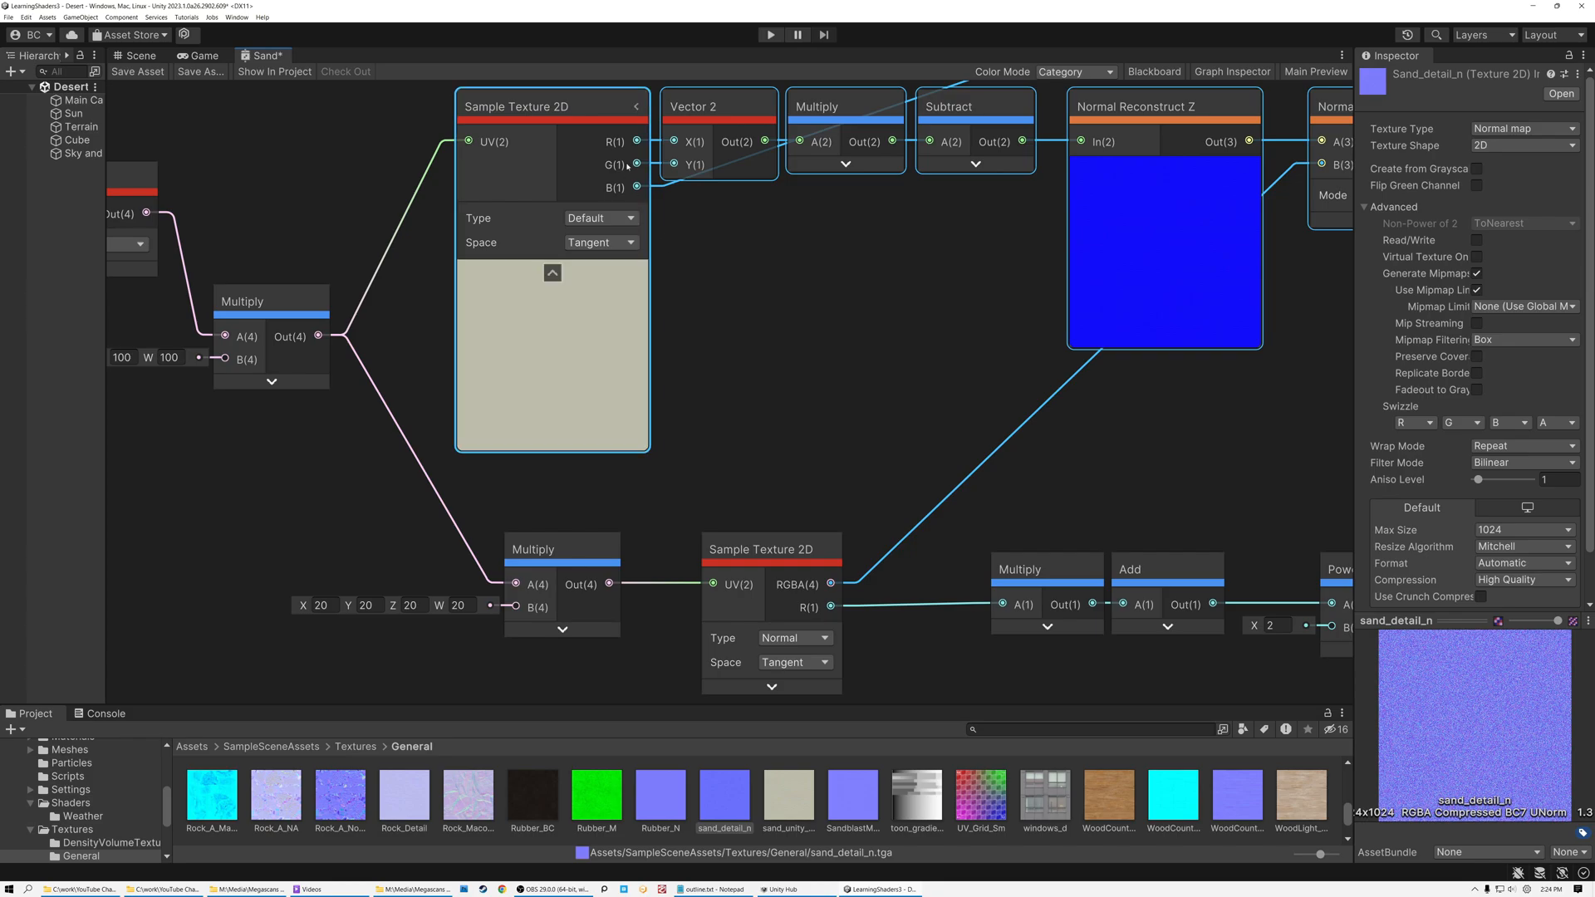
pyautogui.moveTo(1086, 462); pyautogui.dragTo(701, 310, button='middle')
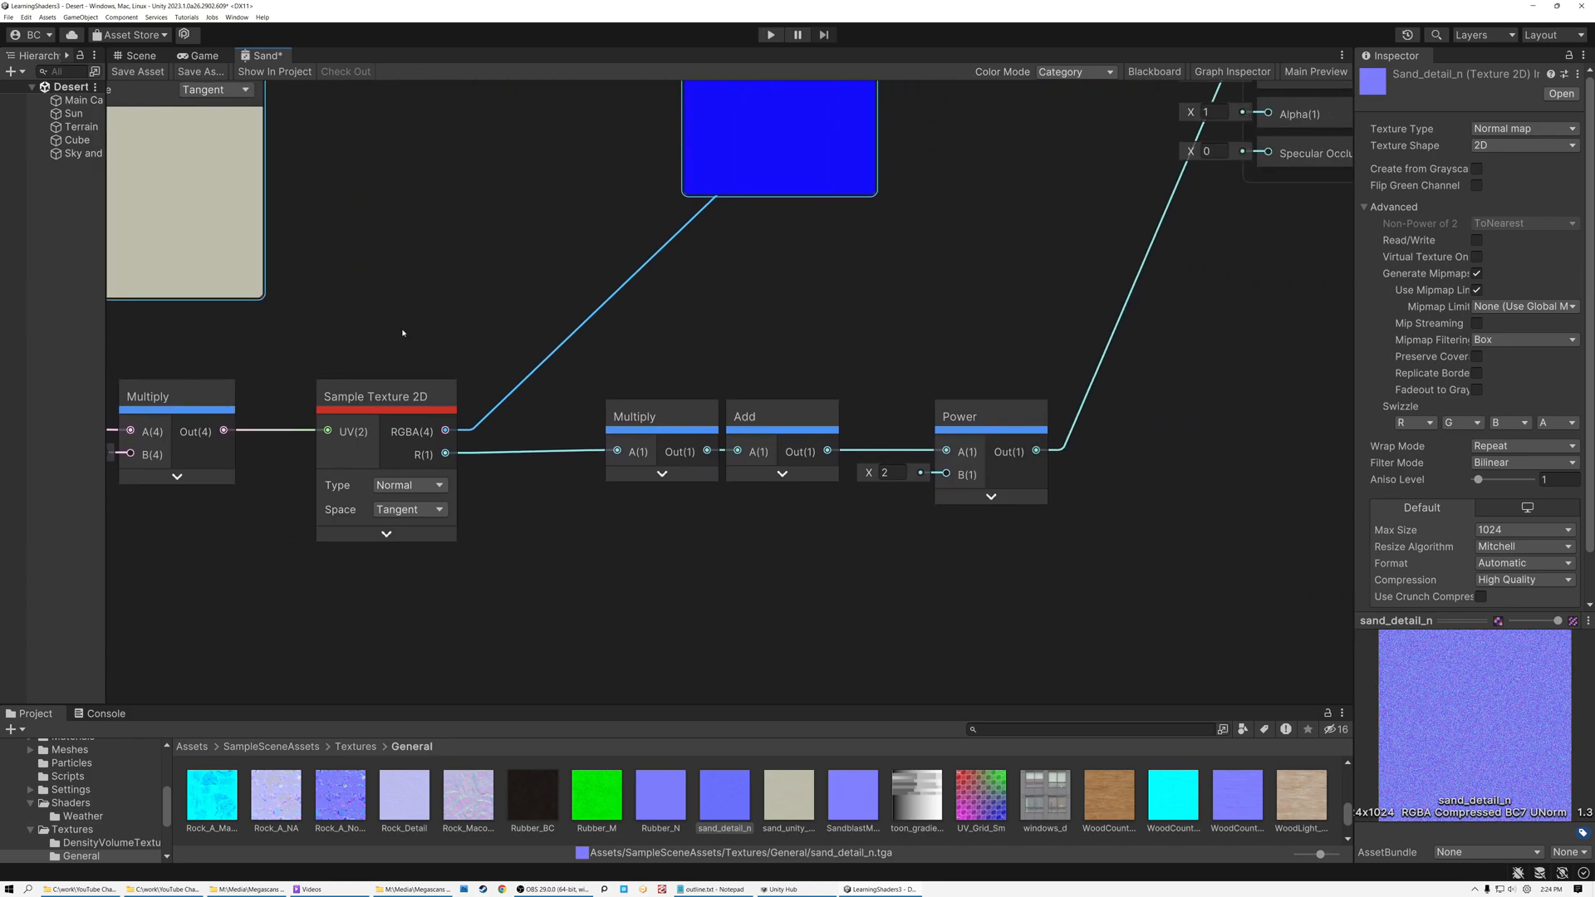
pyautogui.moveTo(403, 333); pyautogui.dragTo(562, 309, button='middle')
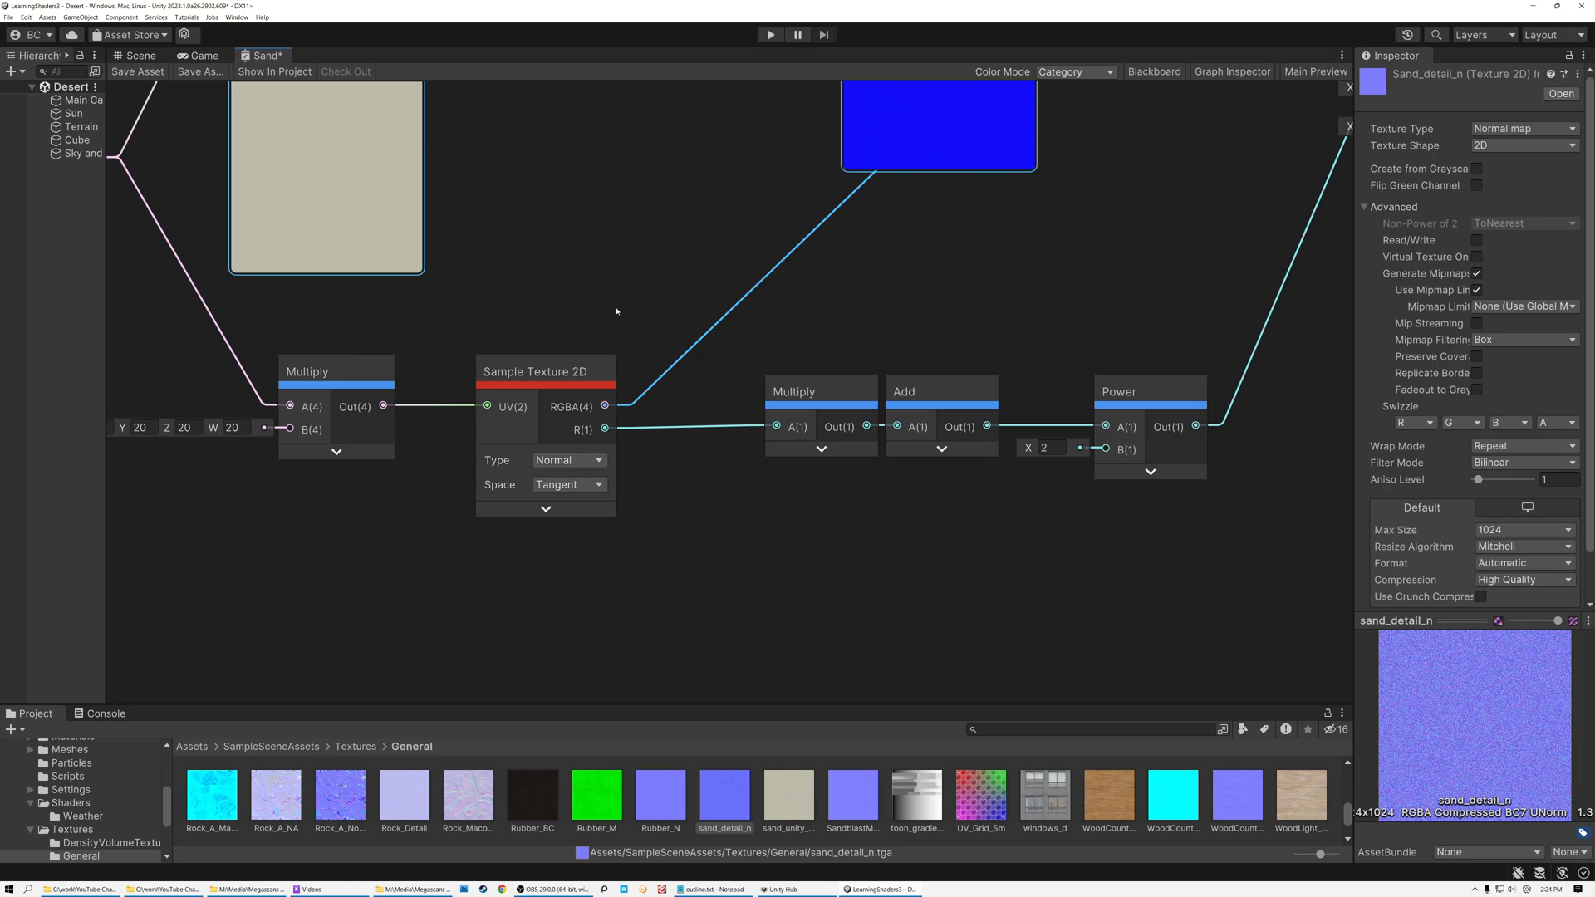
pyautogui.moveTo(625, 289); pyautogui.dragTo(428, 575, button='middle')
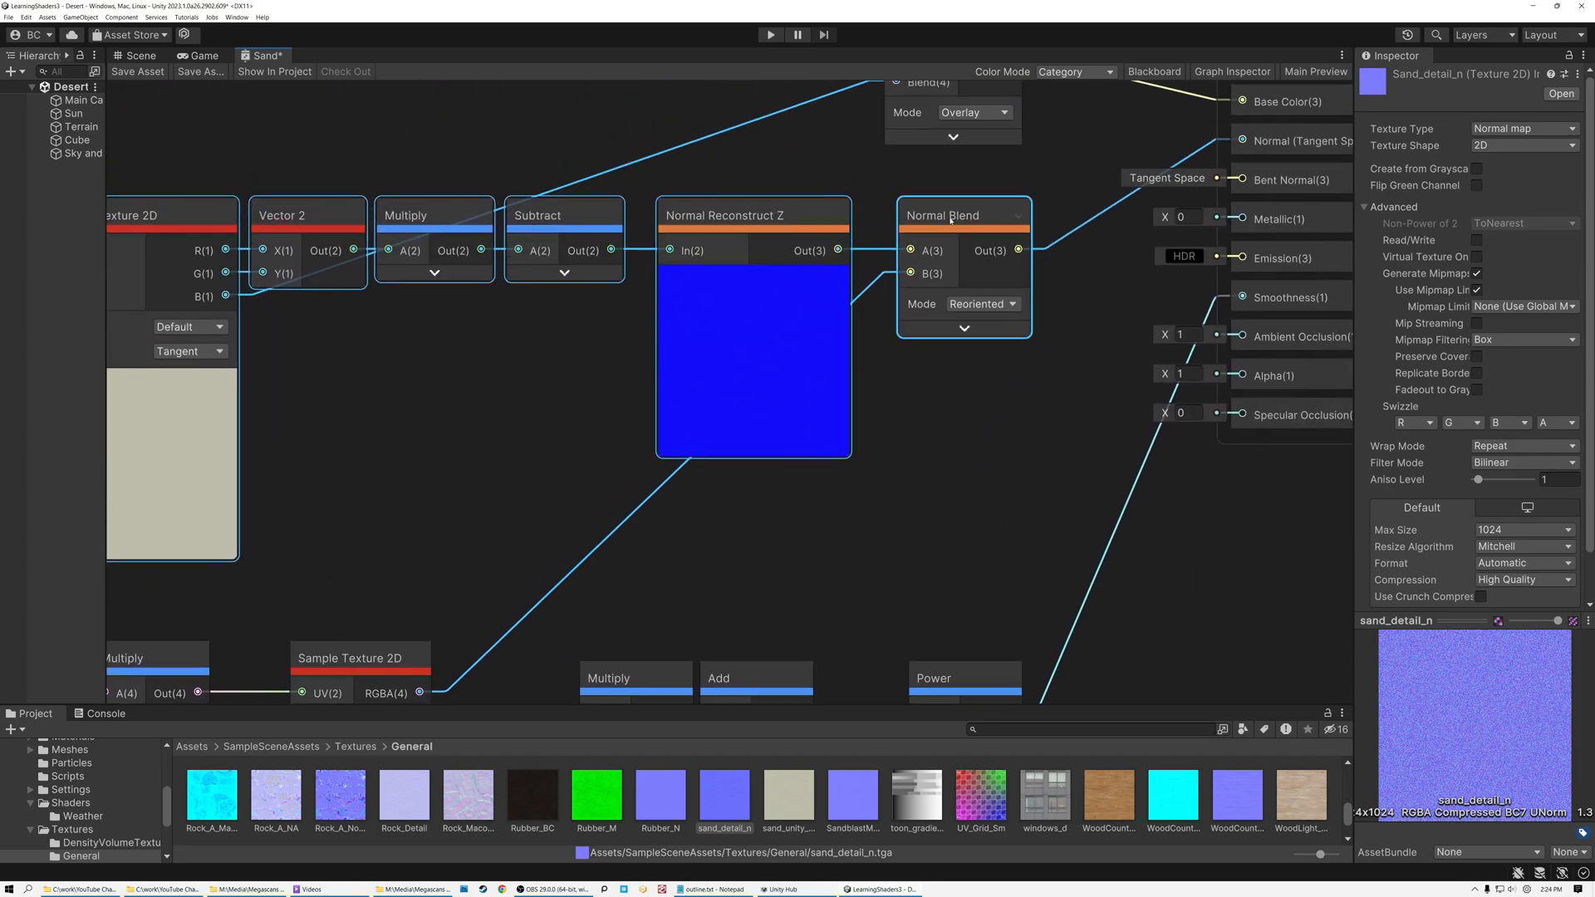
pyautogui.scroll(-2, 951, 220)
pyautogui.moveTo(516, 491); pyautogui.dragTo(735, 424, button='middle')
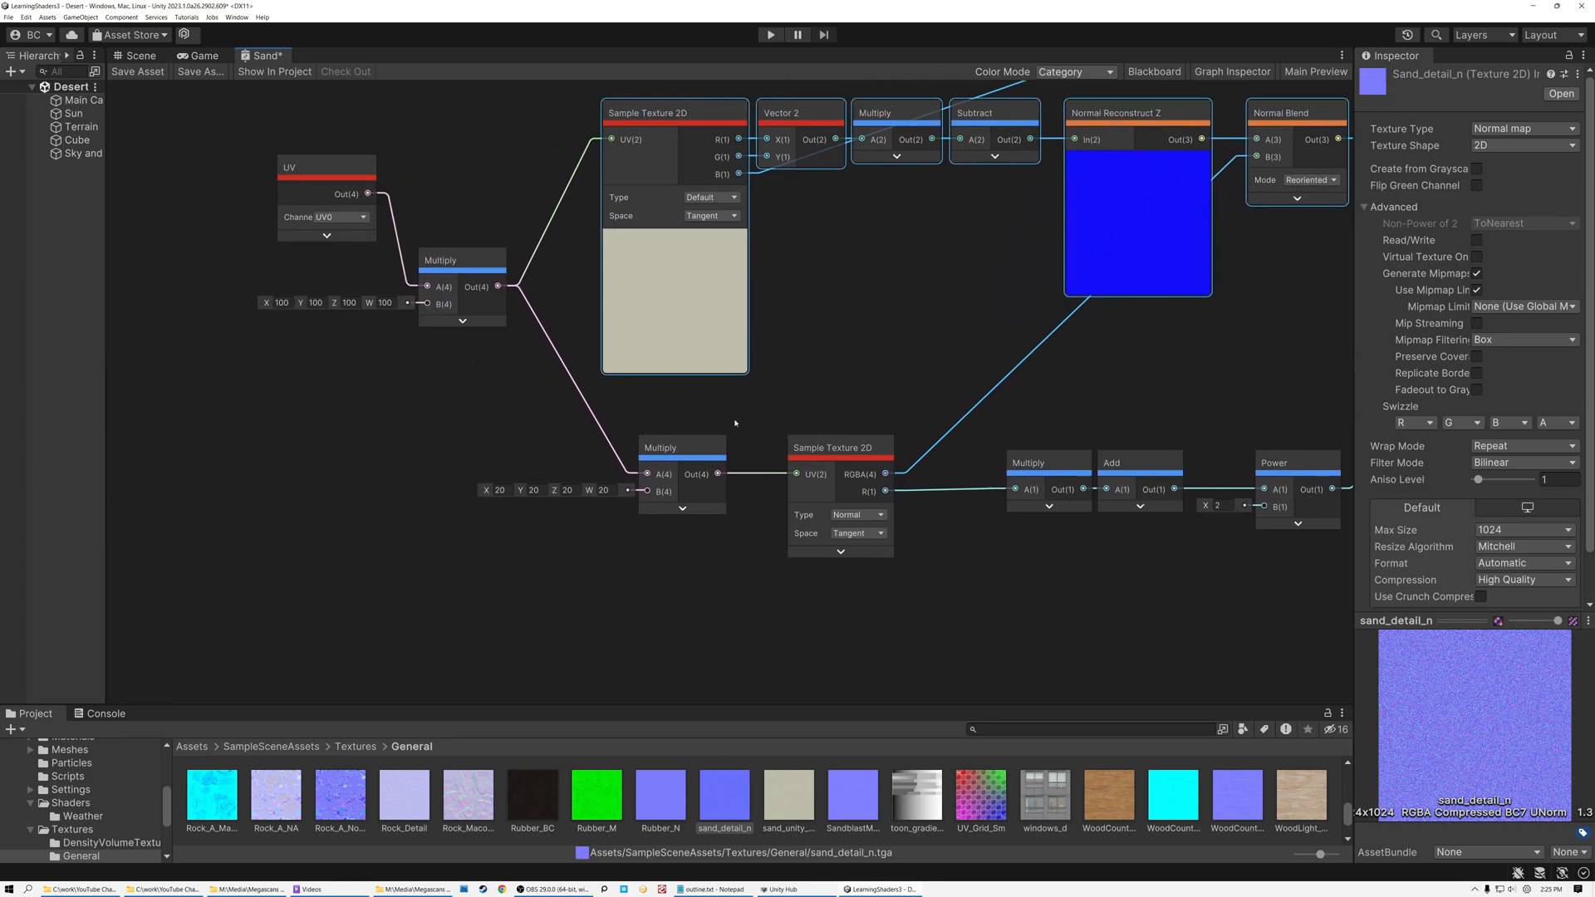
# Examine the B input values of the two Multiply nodes that tile the UVs for the upper and lower texture samples
pyautogui.scroll(4, 573, 490)
pyautogui.moveTo(552, 385); pyautogui.dragTo(674, 466, button='middle')
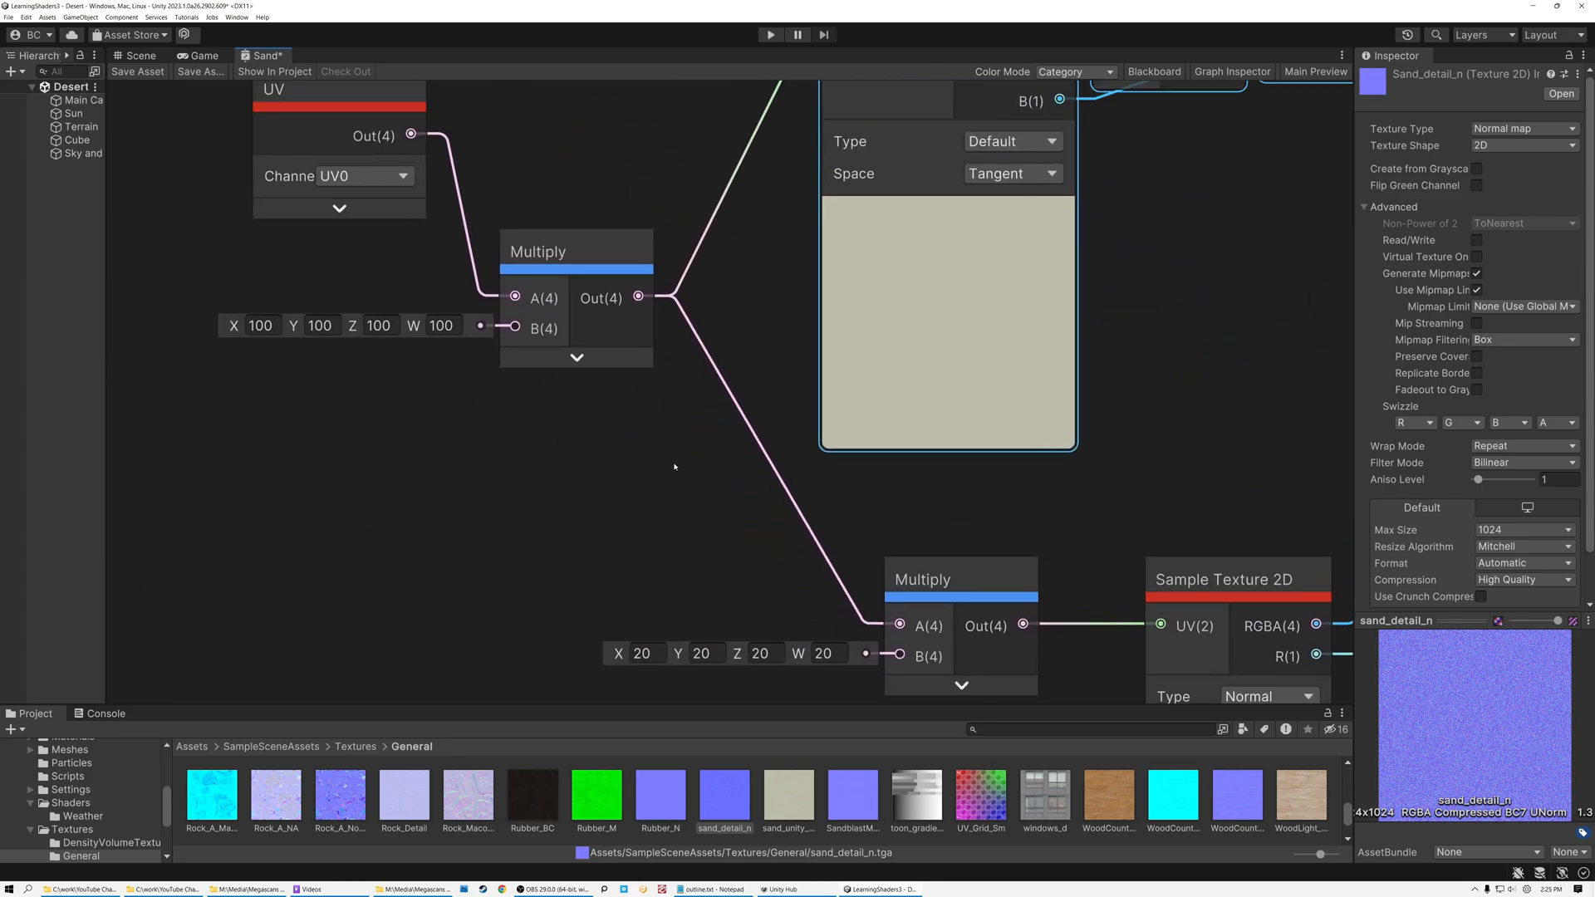
pyautogui.click(598, 332)
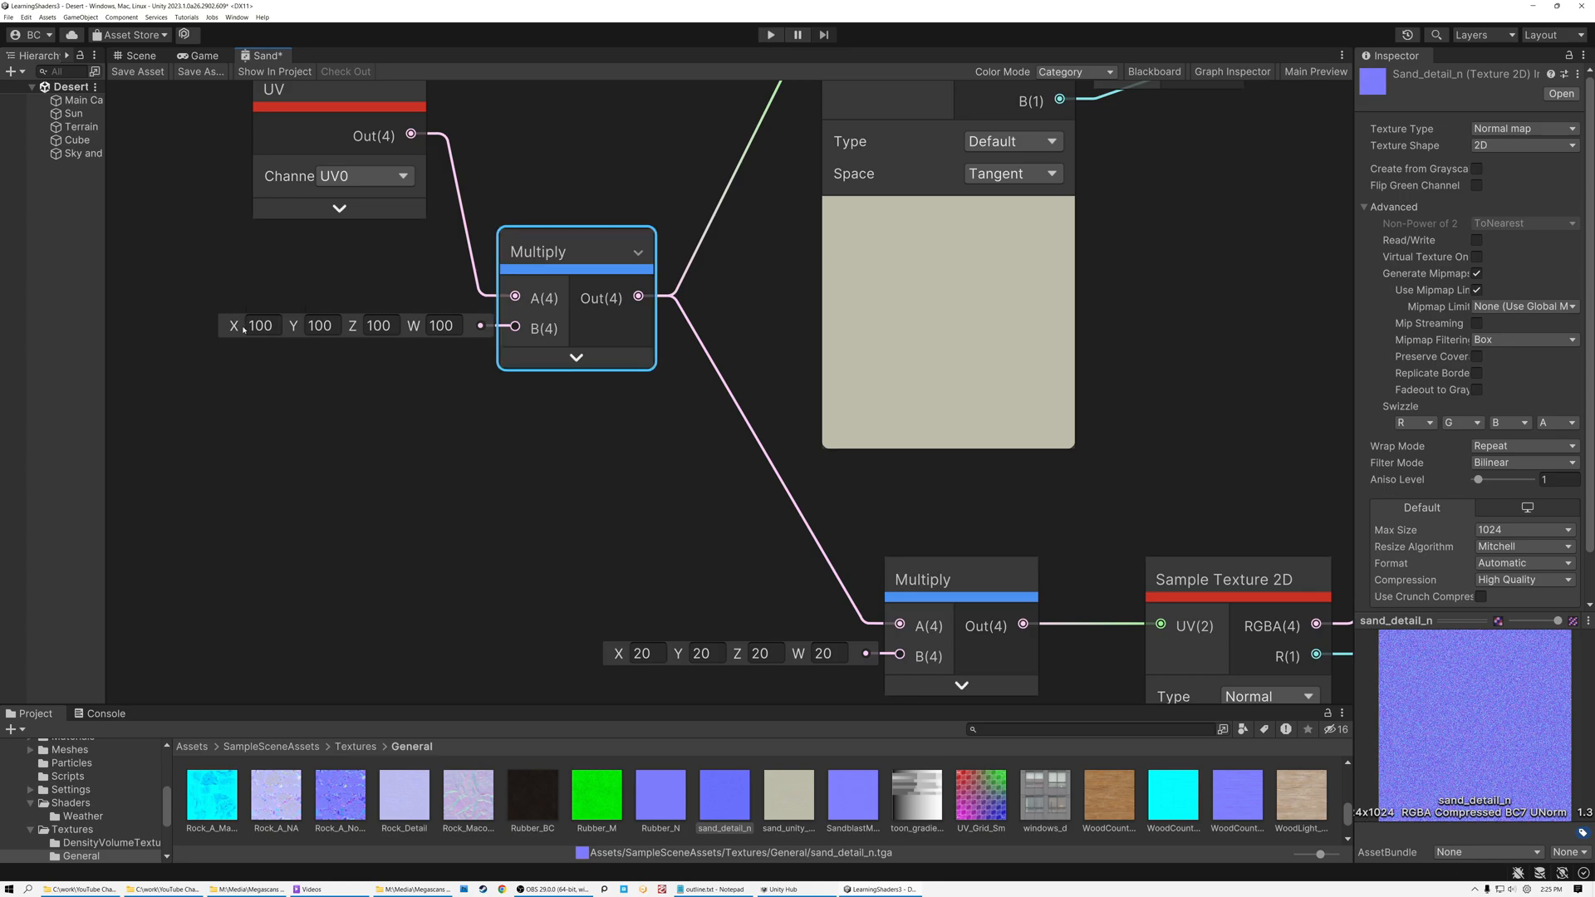
pyautogui.click(423, 380)
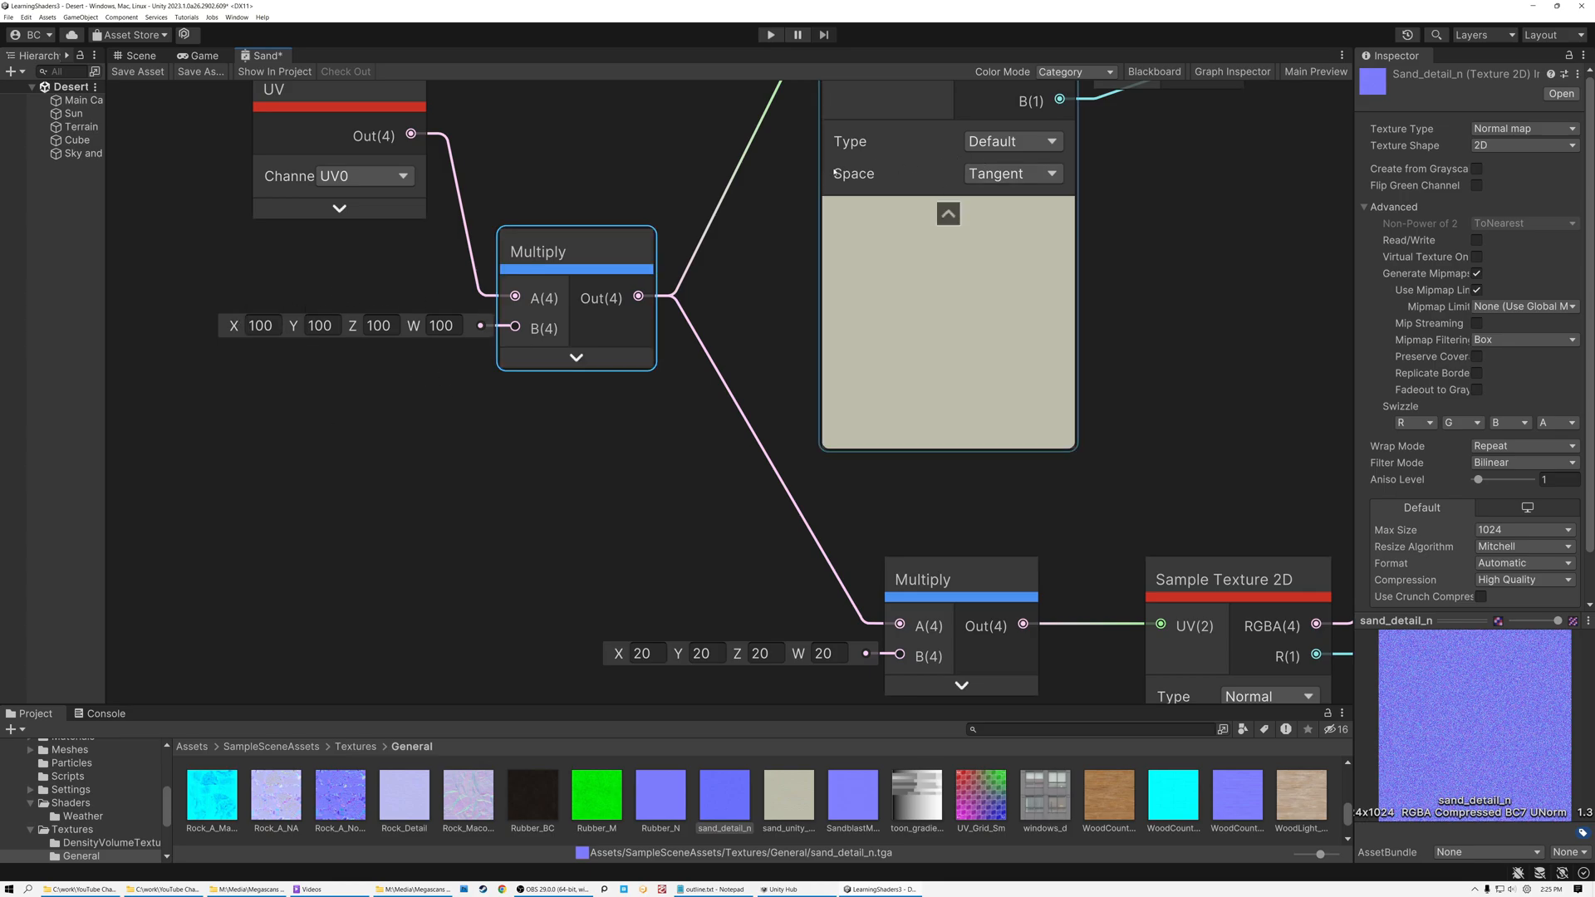
pyautogui.moveTo(961, 466); pyautogui.dragTo(906, 354, button='middle')
pyautogui.click(897, 467)
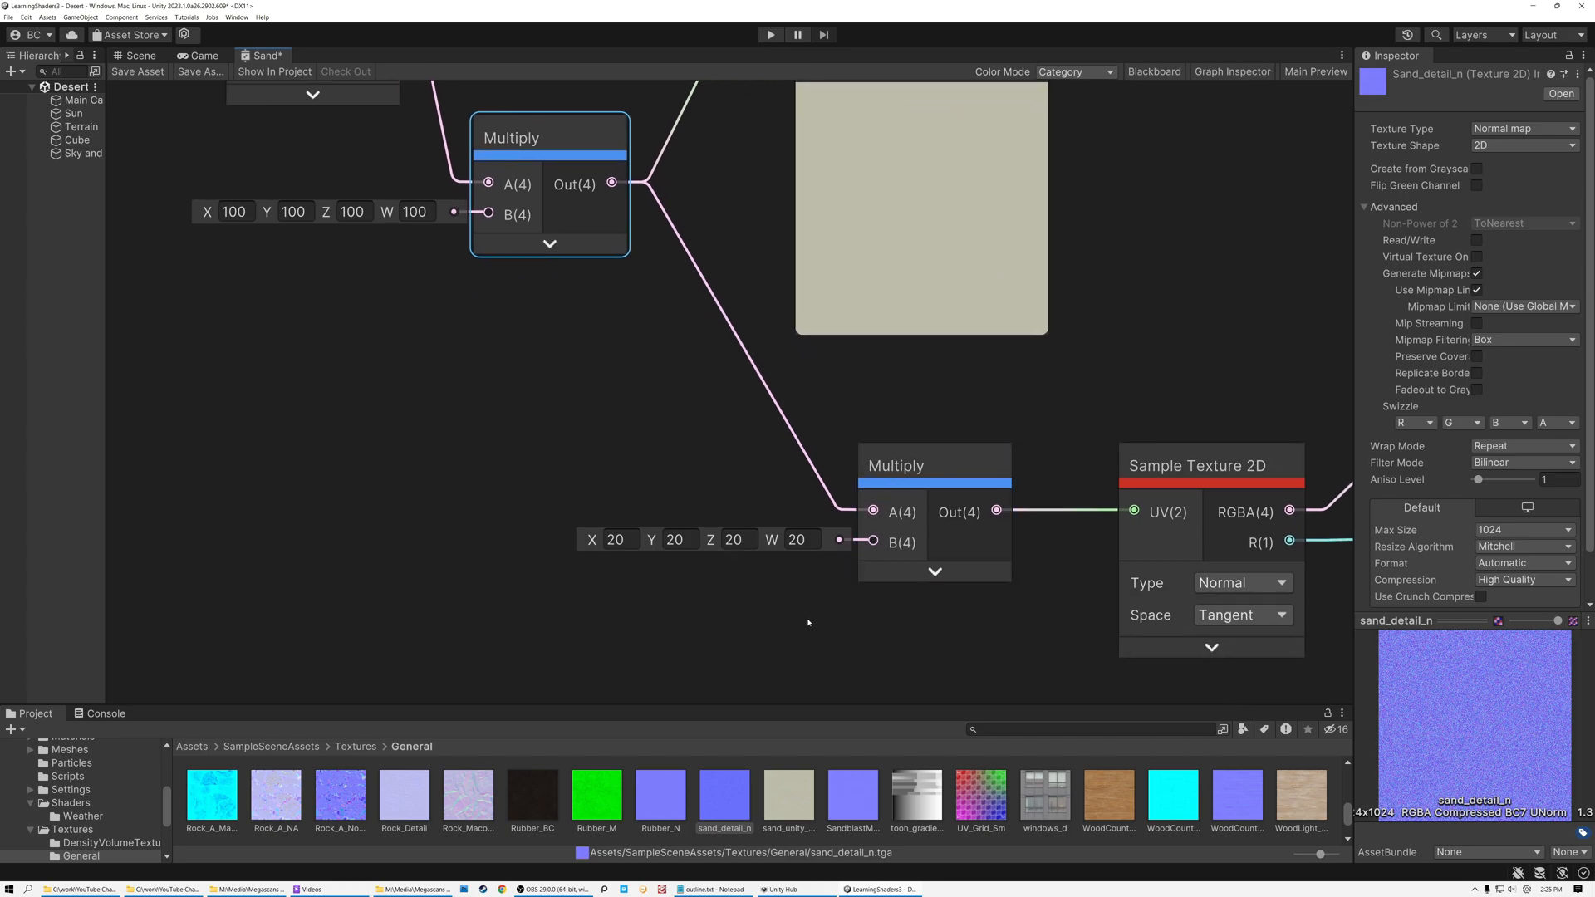
pyautogui.moveTo(975, 614); pyautogui.dragTo(765, 587, button='middle')
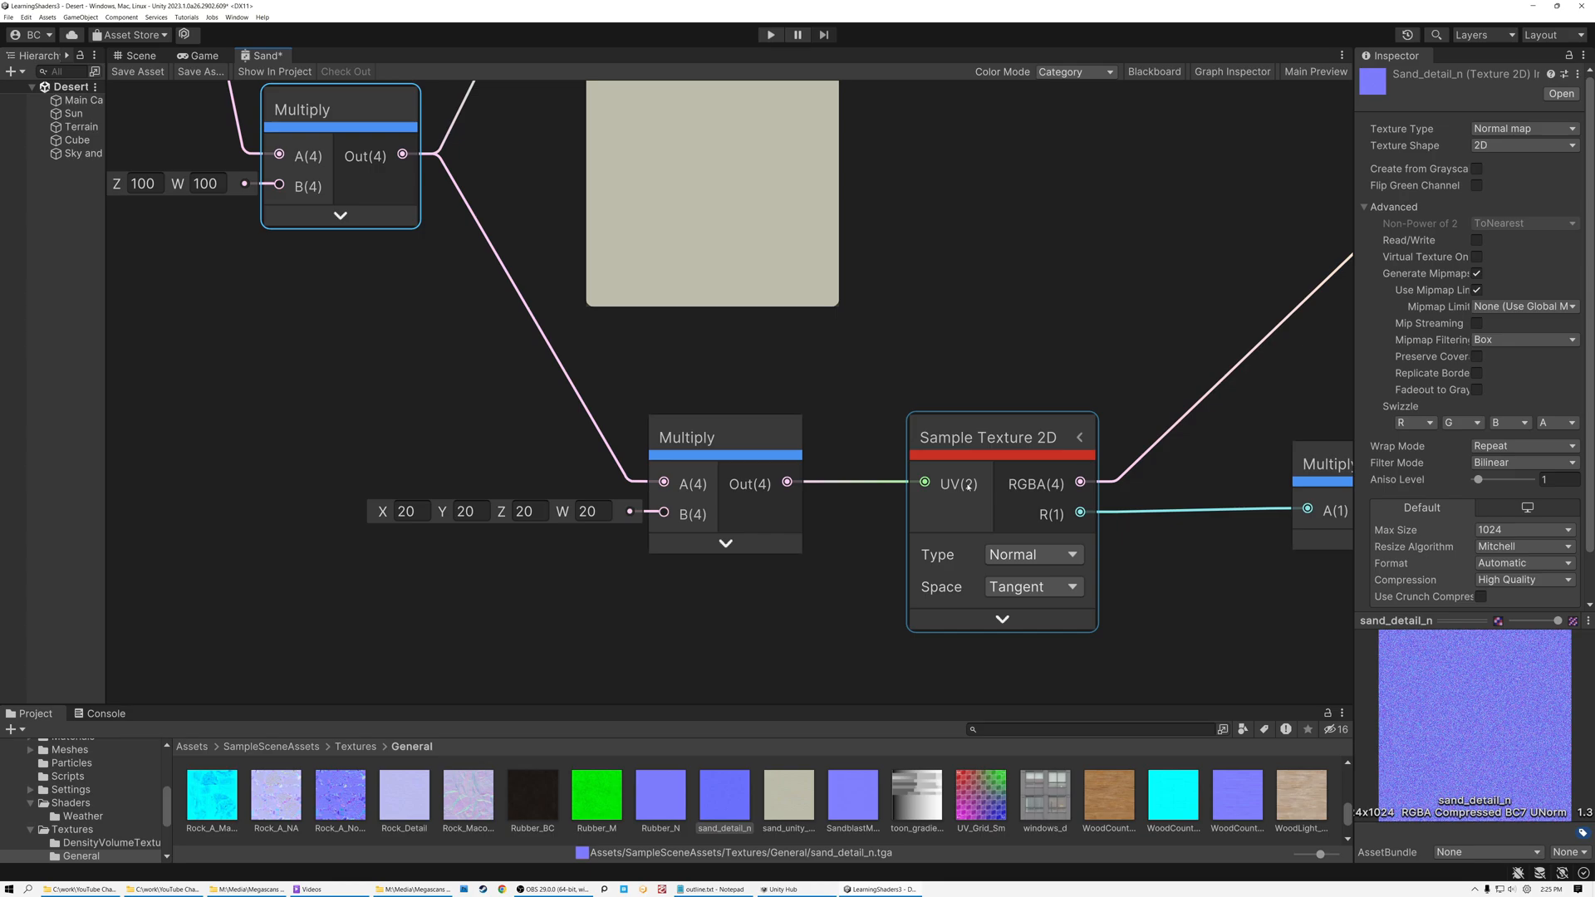
# Trace the lower Sample Texture 2D output through Normal Blend to the Fragment block's Normal input, and examine the Smoothness input
pyautogui.scroll(-5, 1011, 480)
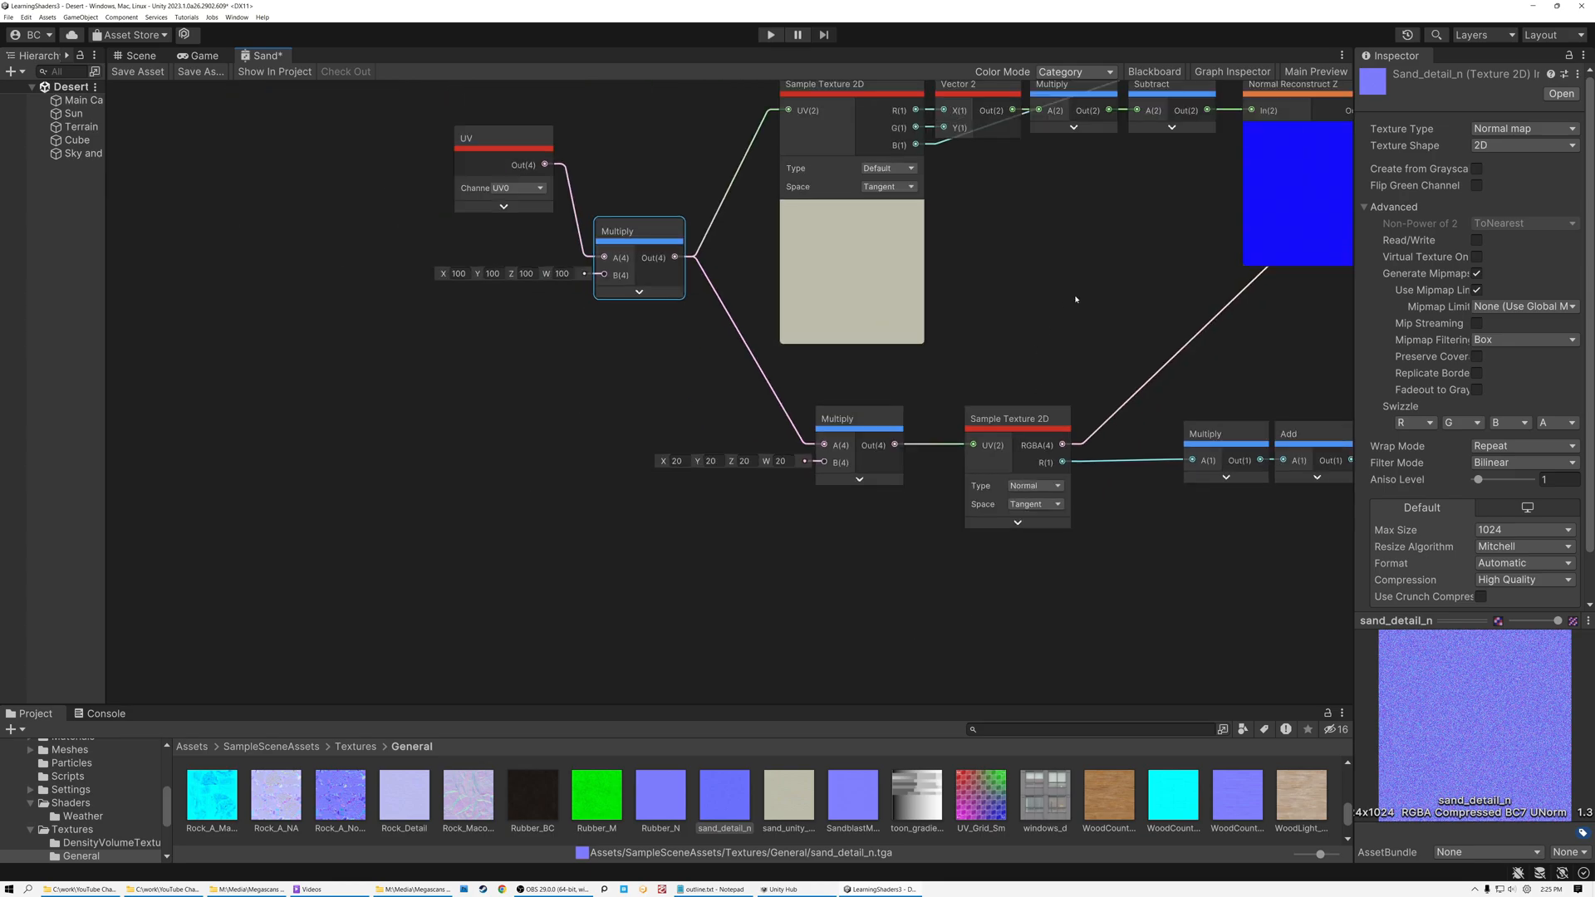
pyautogui.moveTo(1289, 440); pyautogui.dragTo(890, 402, button='middle')
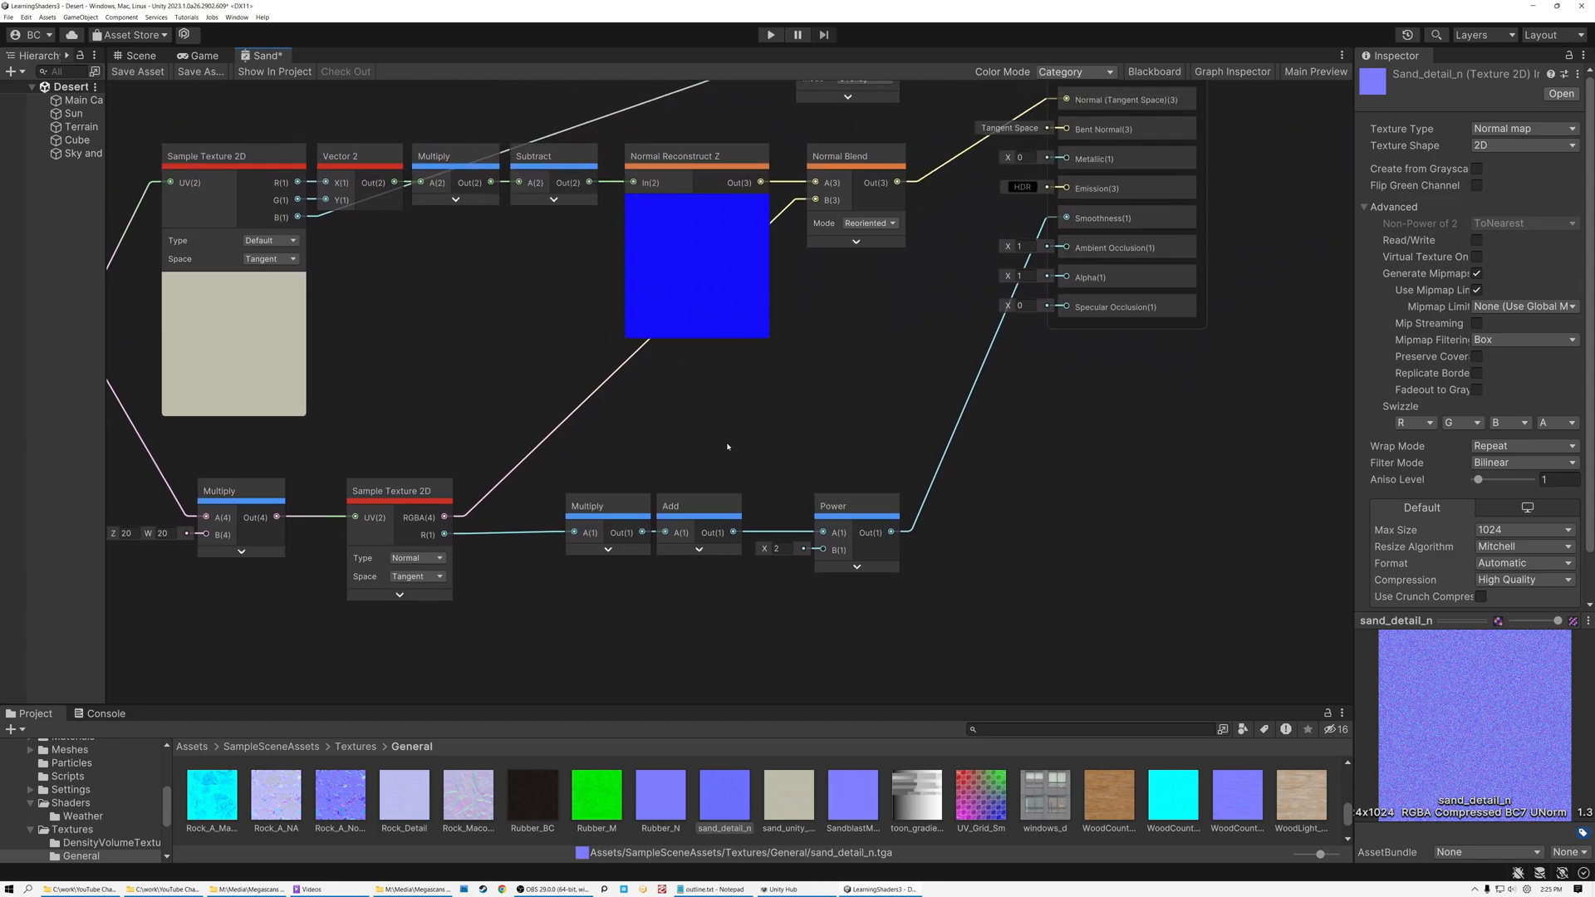
pyautogui.scroll(2, 729, 445)
pyautogui.moveTo(605, 437); pyautogui.dragTo(716, 496, button='middle')
pyautogui.scroll(-2, 913, 285)
pyautogui.scroll(3, 1023, 310)
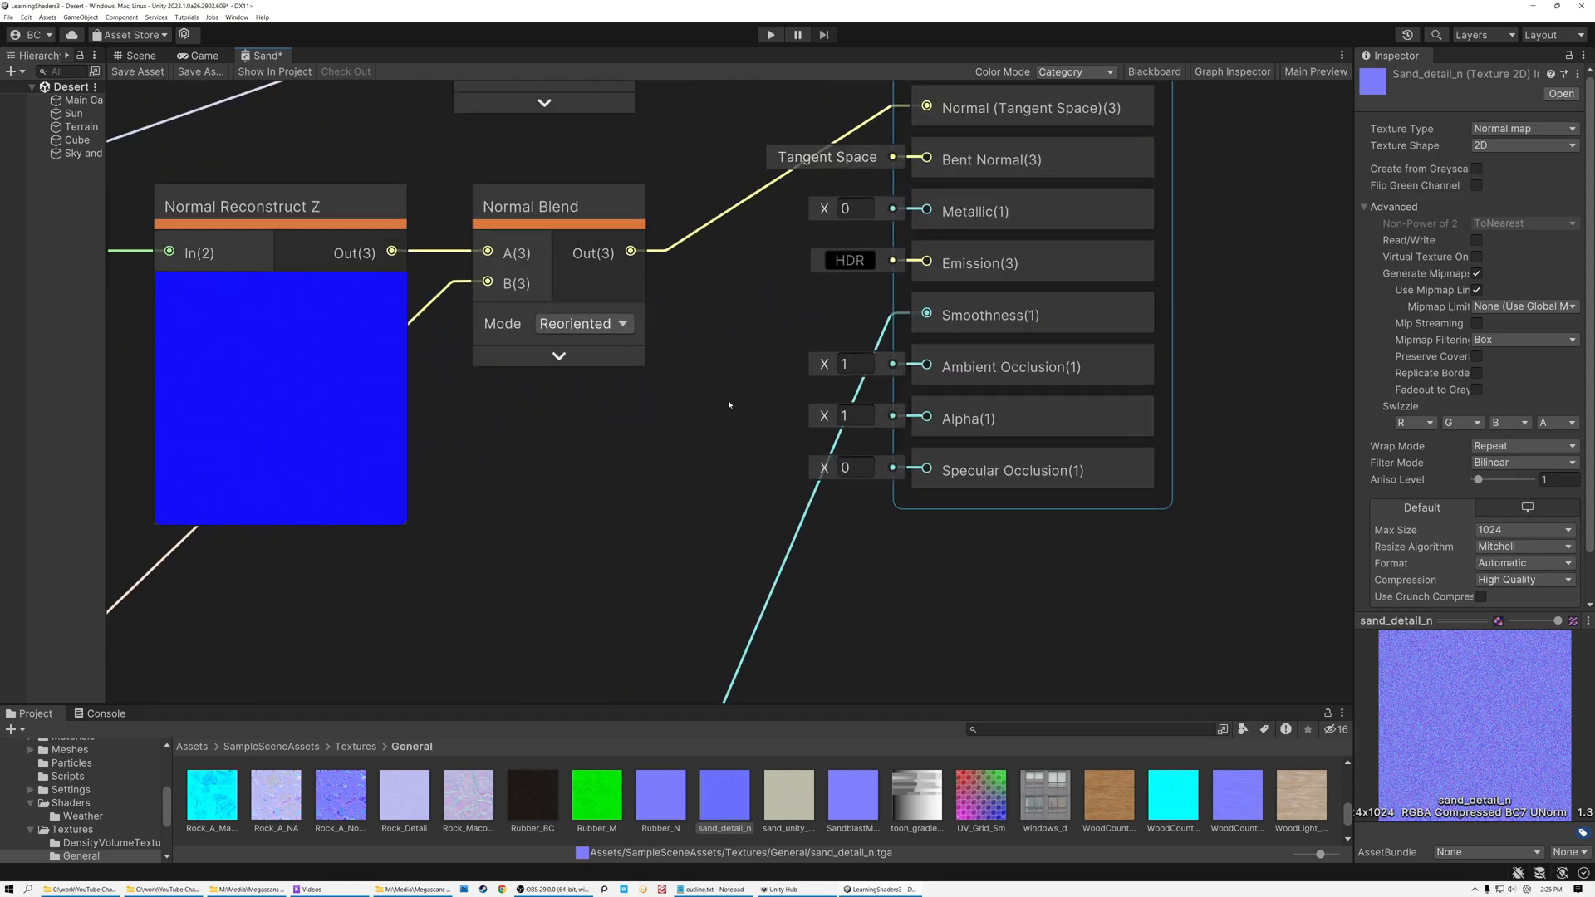
# Expand the Multiply and Add nodes following the lower texture's R channel to reveal their B inputs, and move both nodes apart
pyautogui.scroll(-3, 790, 370)
pyautogui.moveTo(541, 545); pyautogui.dragTo(833, 327, button='middle')
pyautogui.scroll(1, 683, 363)
pyautogui.scroll(2, 683, 363)
pyautogui.click(429, 495)
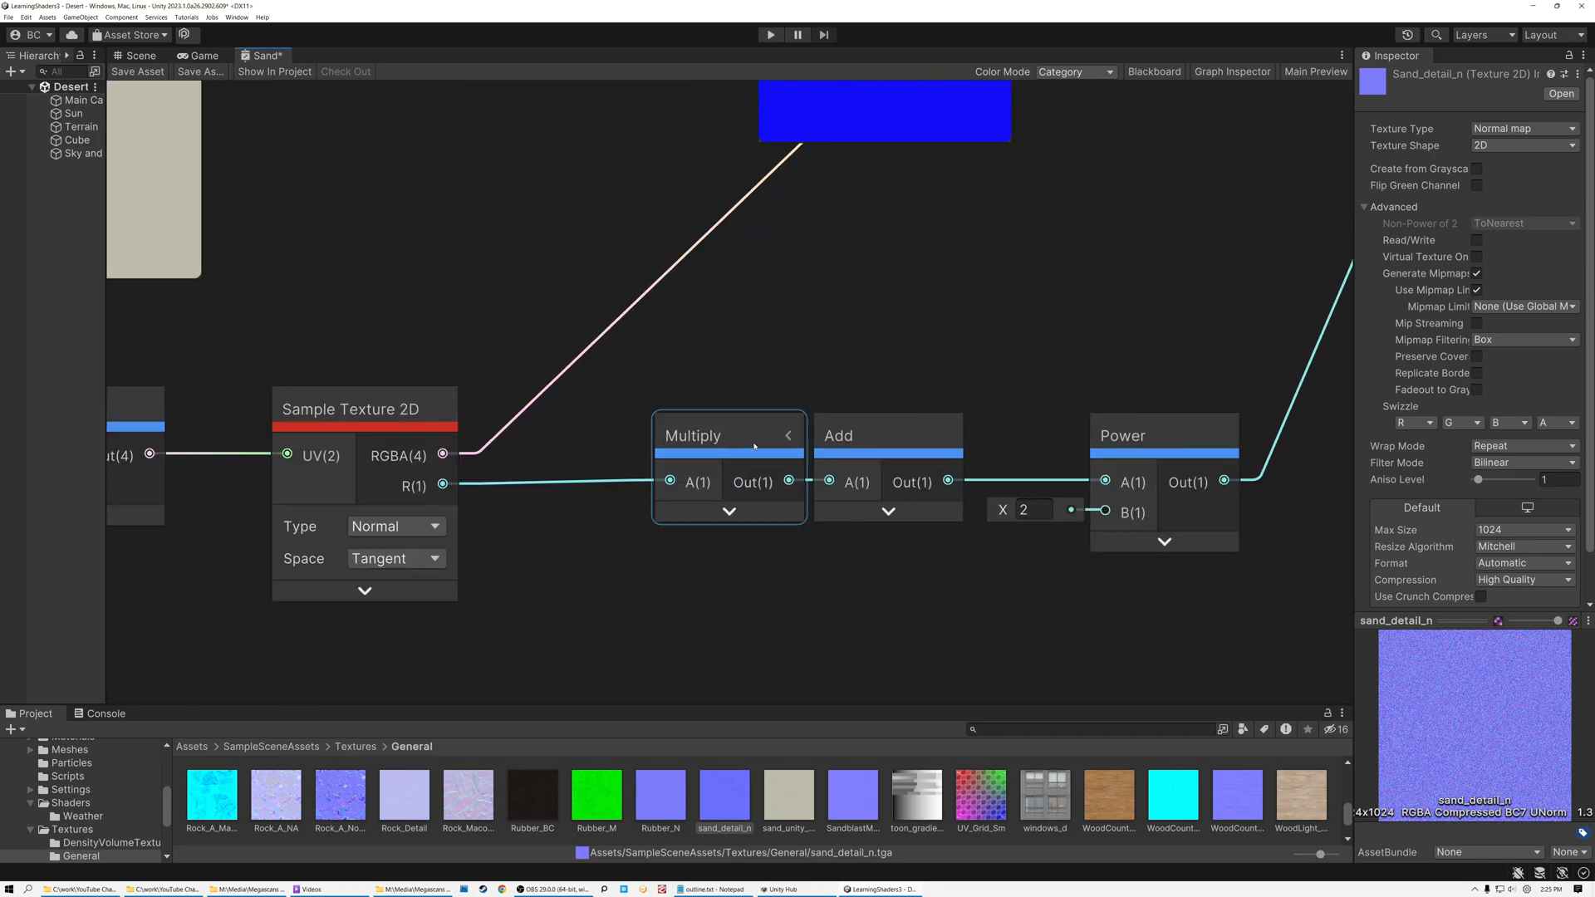
pyautogui.click(788, 436)
pyautogui.moveTo(748, 433); pyautogui.dragTo(692, 446)
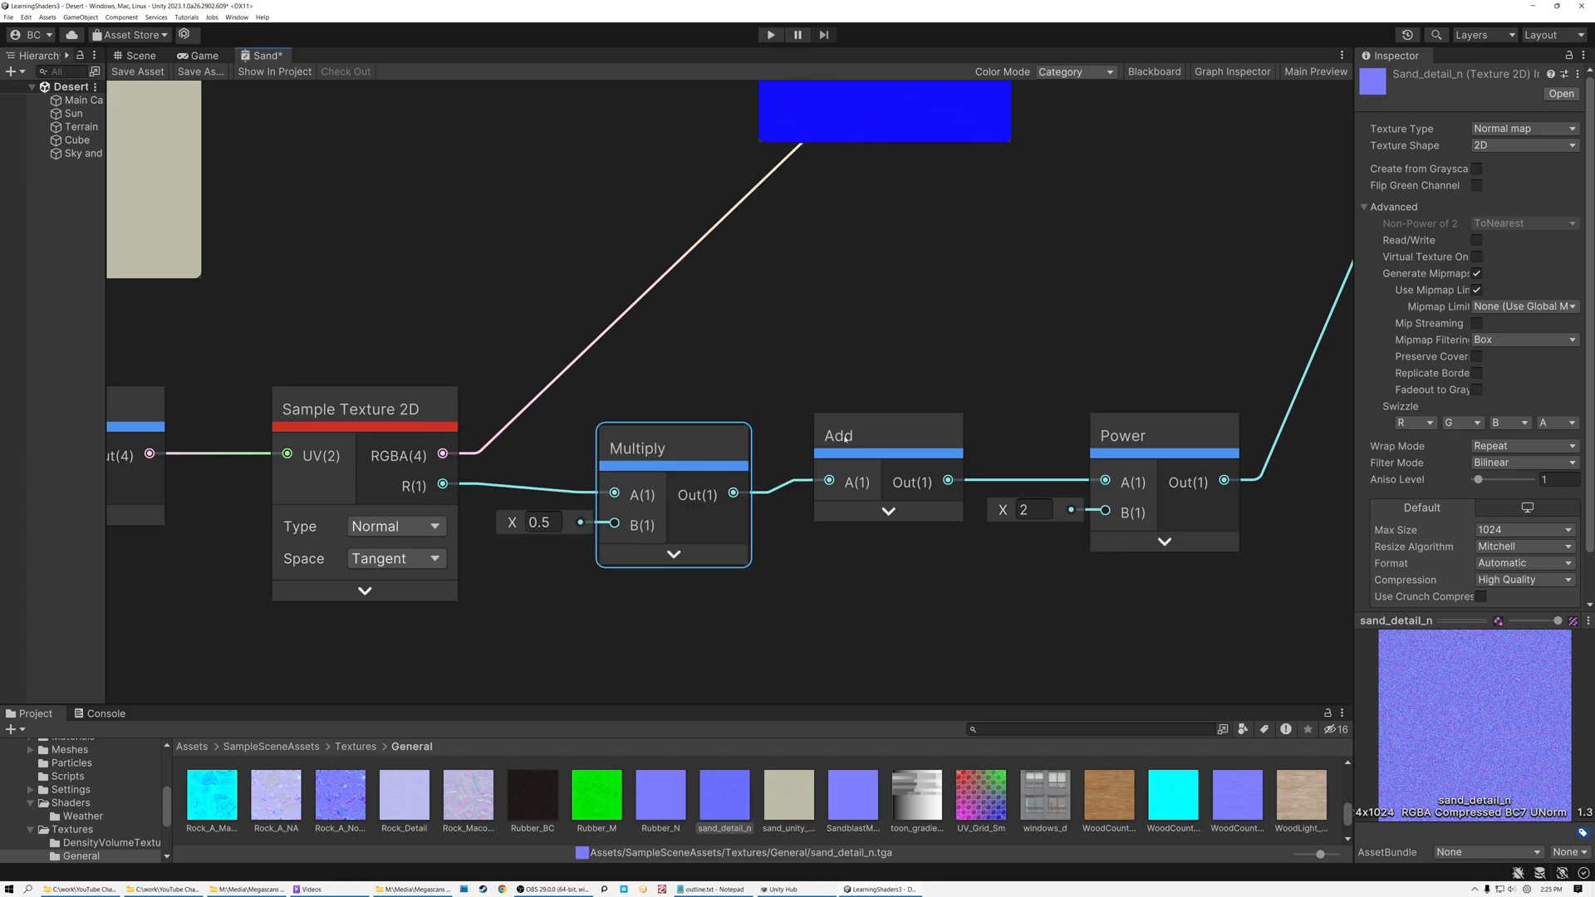
pyautogui.click(948, 438)
pyautogui.moveTo(904, 441); pyautogui.dragTo(894, 563)
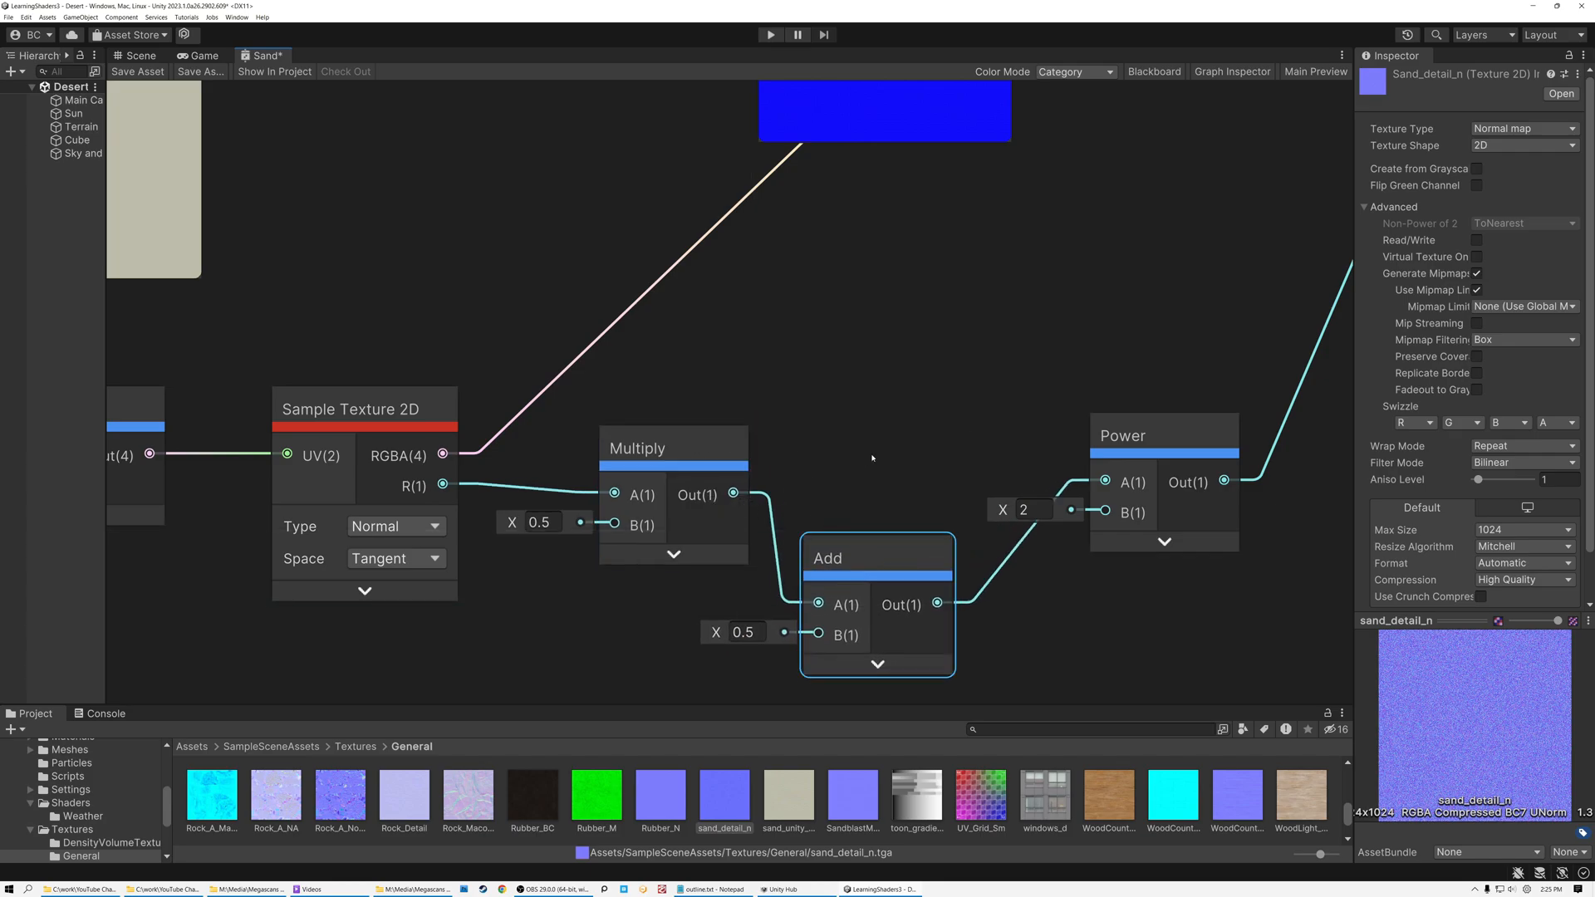
# Examine the Power node's exponent and trace its output to the Fragment block's Smoothness input
pyautogui.moveTo(1022, 431); pyautogui.dragTo(808, 566, button='middle')
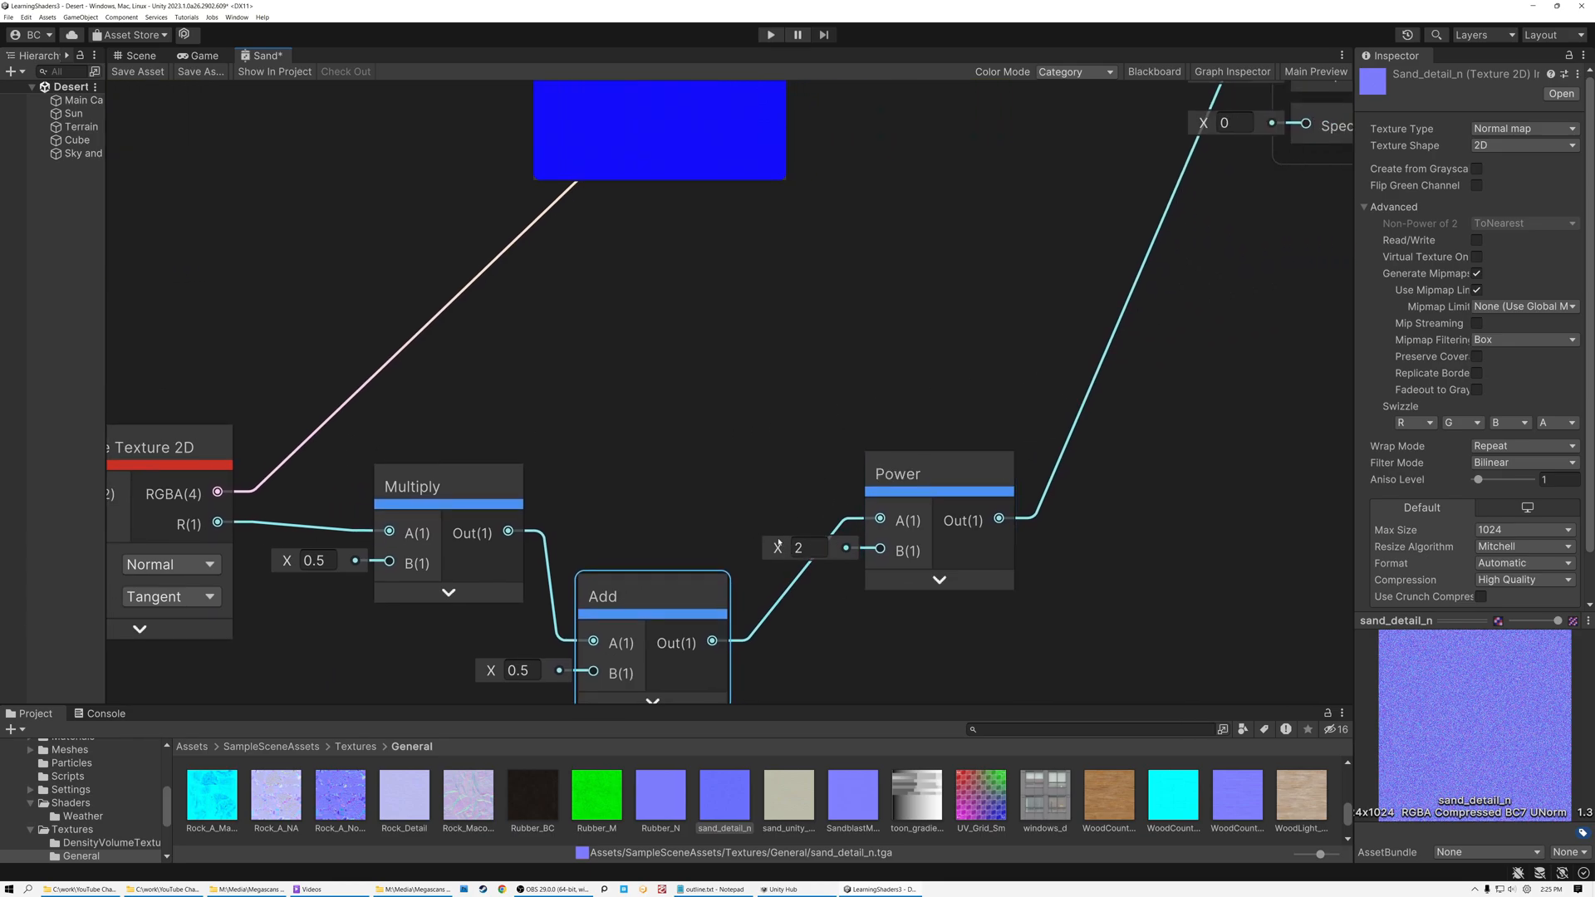
pyautogui.scroll(-1, 874, 343)
pyautogui.moveTo(883, 292); pyautogui.dragTo(852, 405, button='middle')
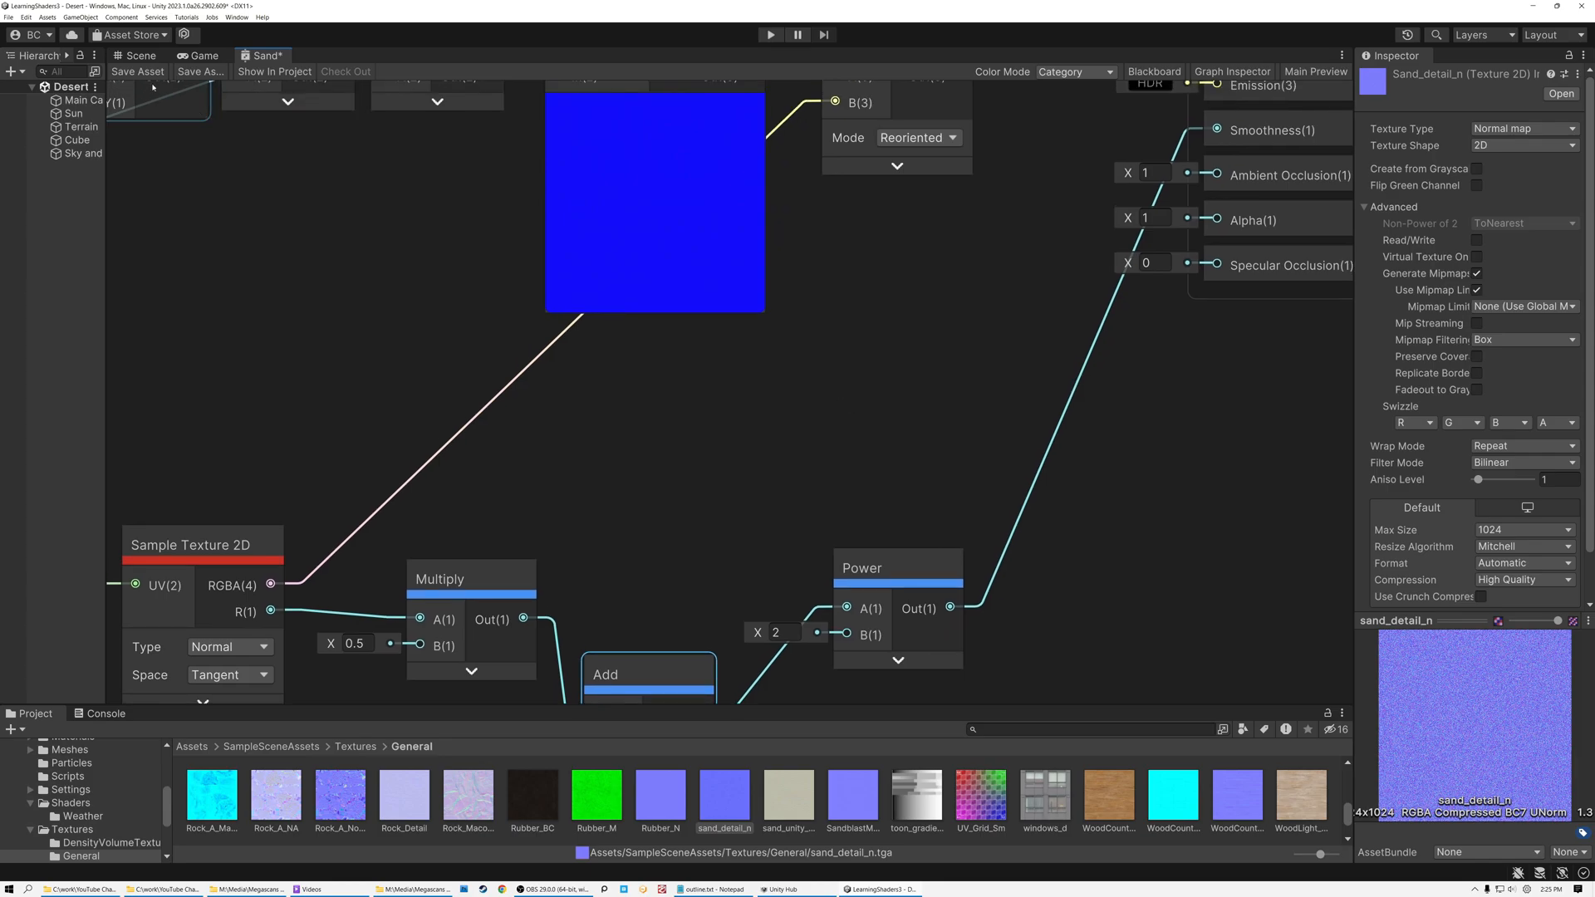
# Save the Sand shader graph, and check the dunes in the Scene view before returning to the full node network
pyautogui.click(137, 55)
pyautogui.moveTo(943, 375); pyautogui.dragTo(929, 427, button='right')
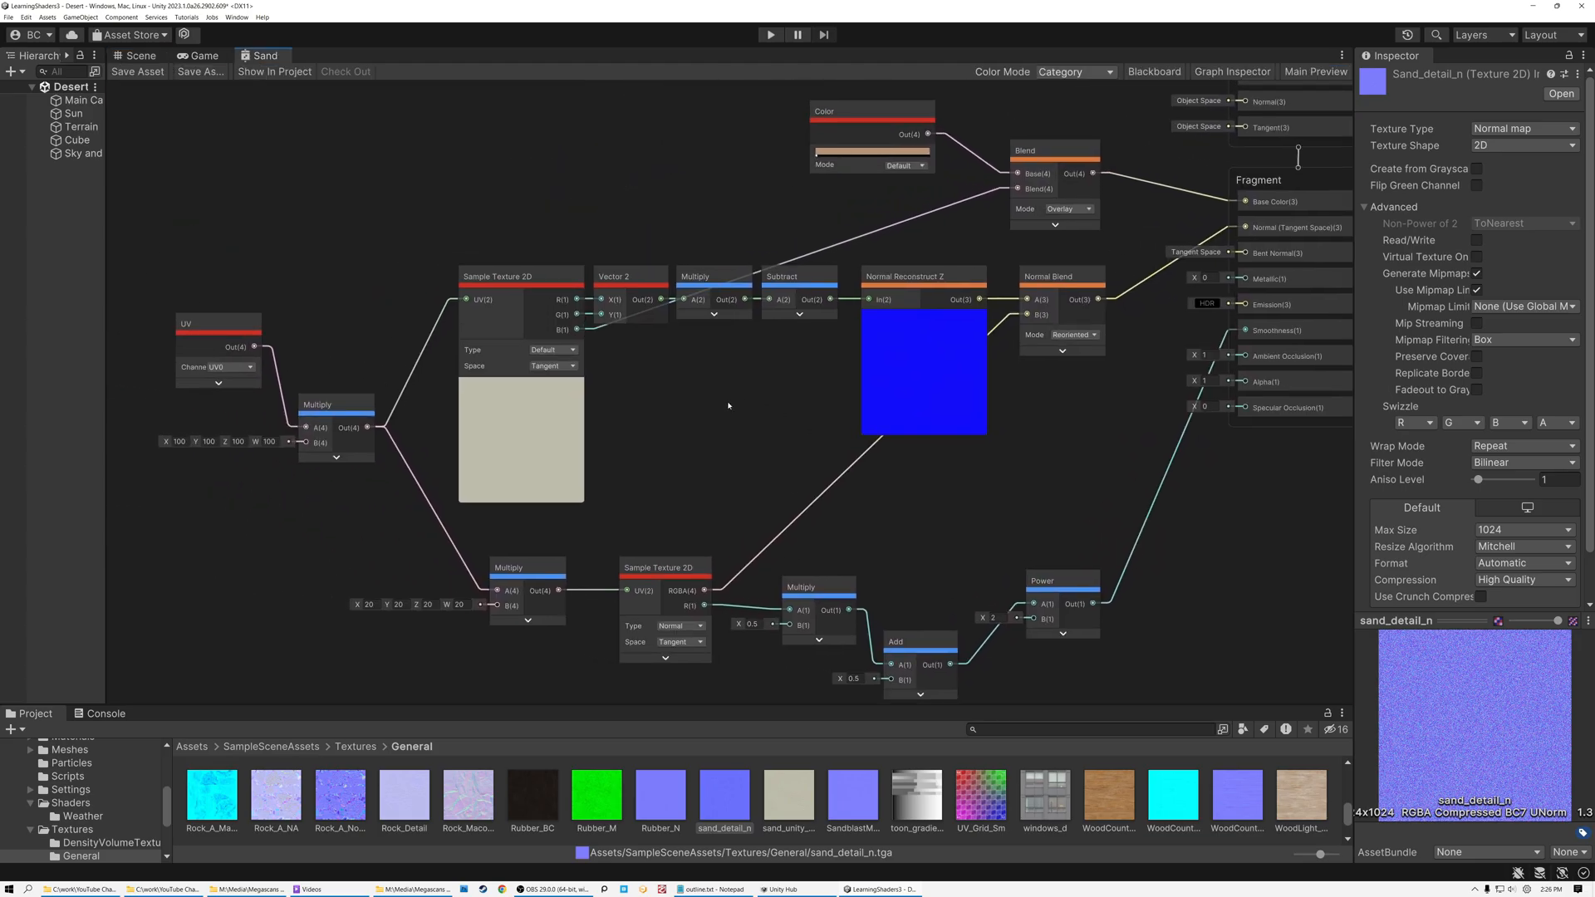
pyautogui.moveTo(729, 403); pyautogui.dragTo(755, 407, button='middle')
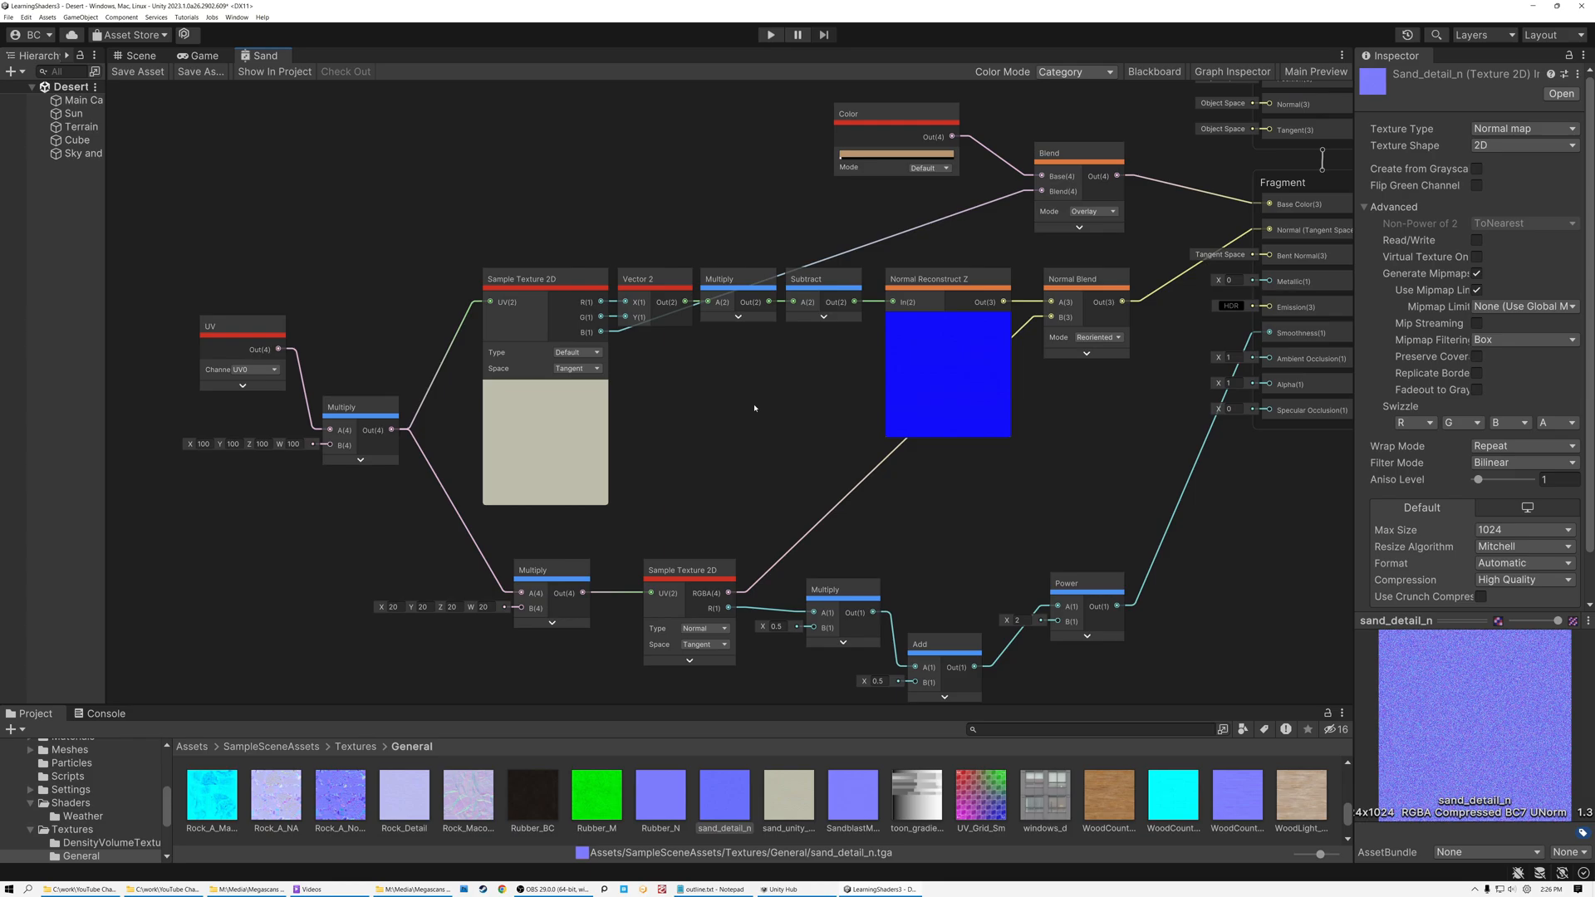
# Look around the desert dunes in the Scene view to examine the sand shader on the terrain
pyautogui.click(140, 57)
pyautogui.moveTo(647, 351); pyautogui.dragTo(651, 443, button='right')
pyautogui.moveTo(794, 529); pyautogui.dragTo(893, 381, button='right')
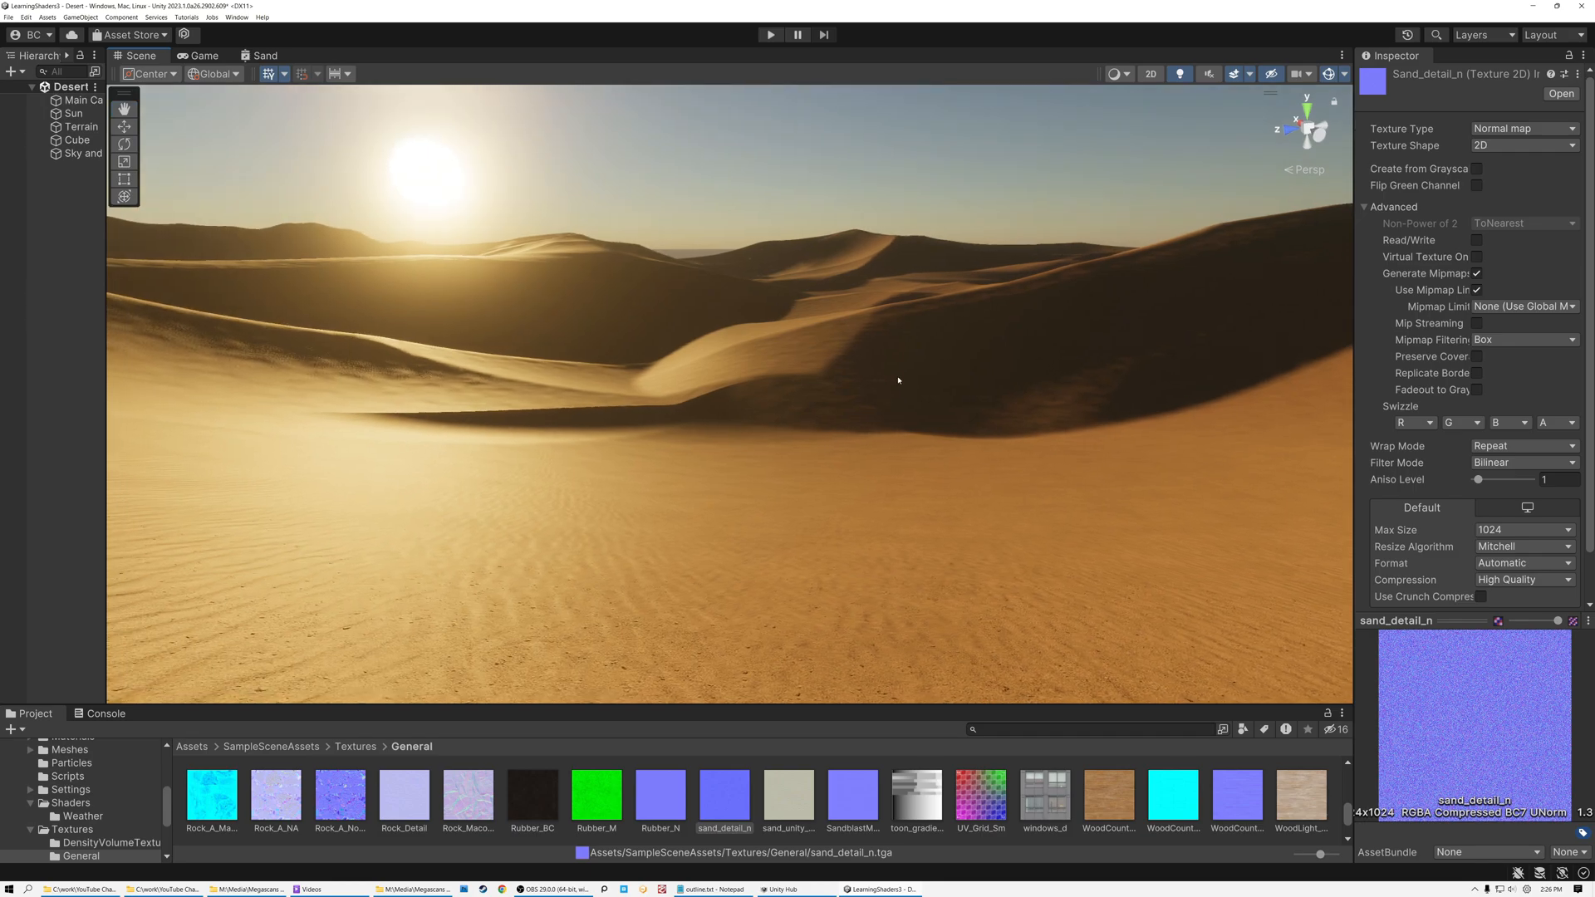